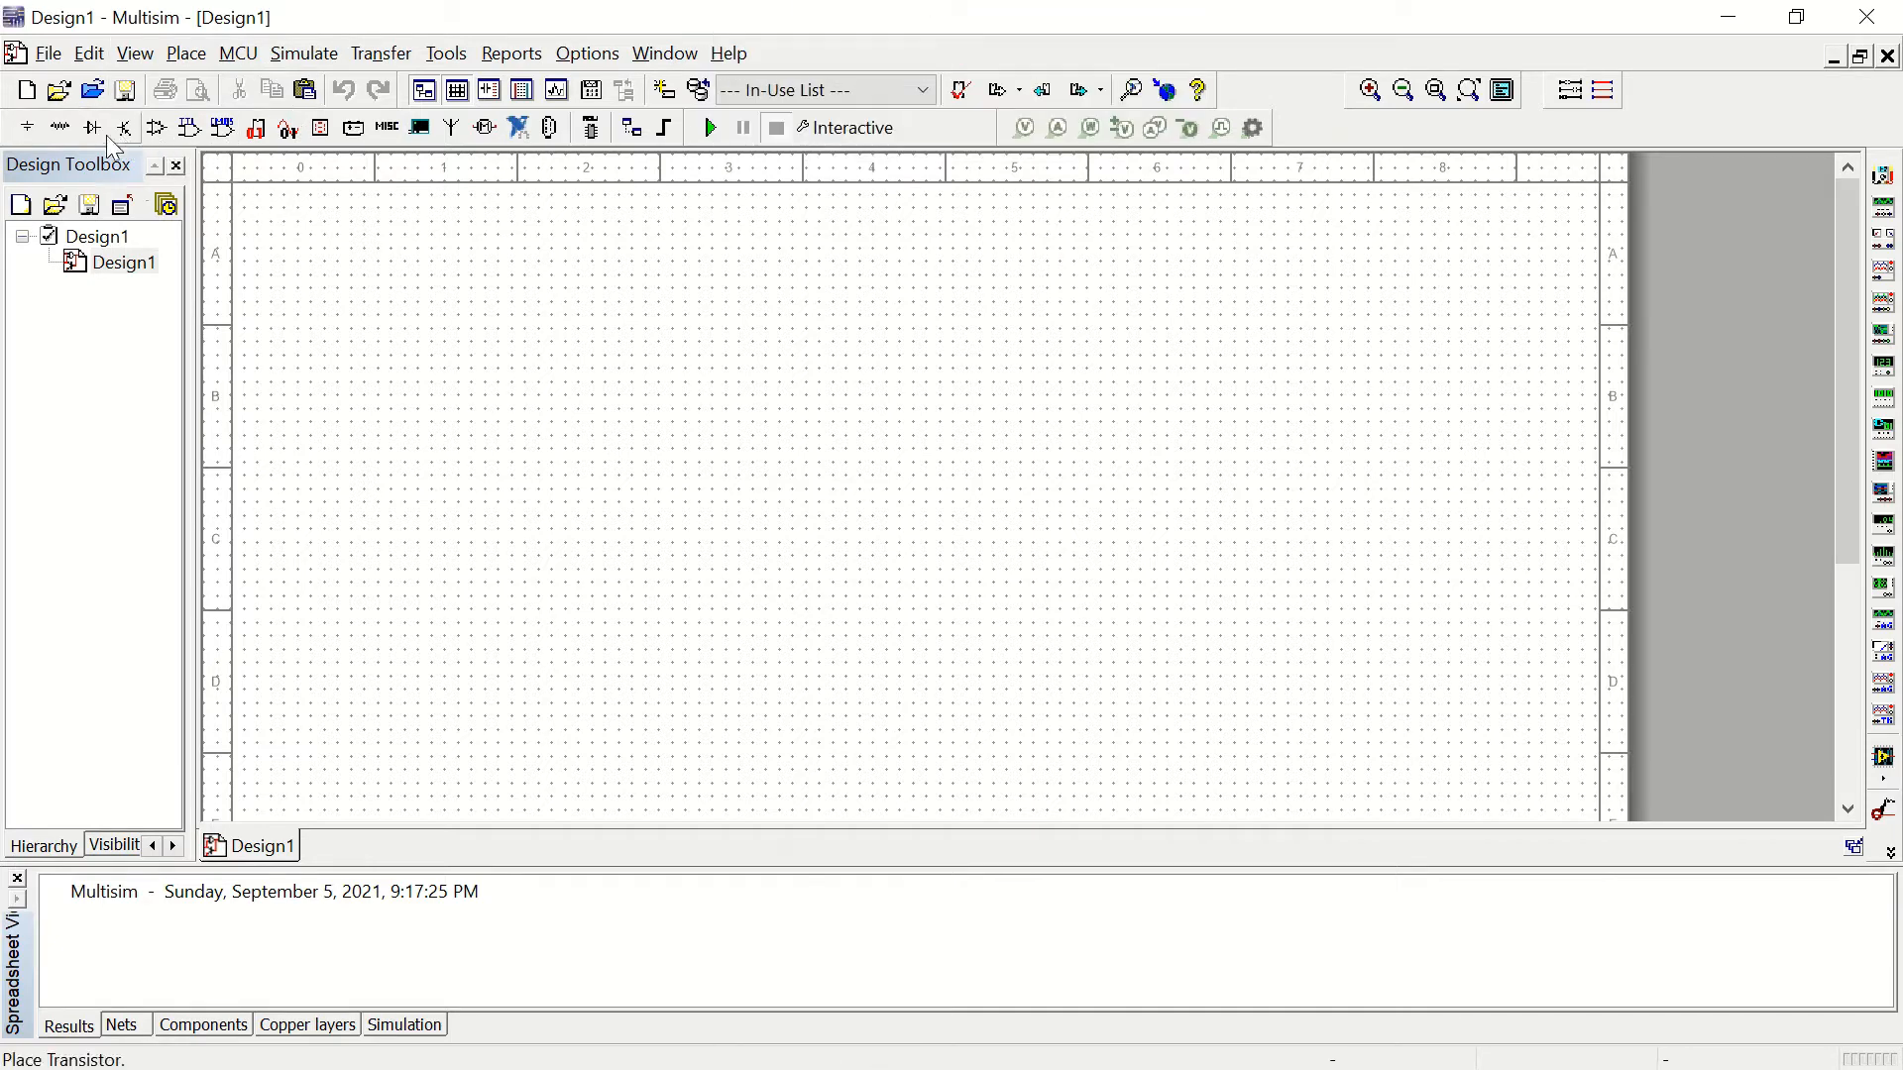
Step: Place a VCC supply from the POWER_SOURCES family in the upper-left area of the schematic sheet
click(27, 130)
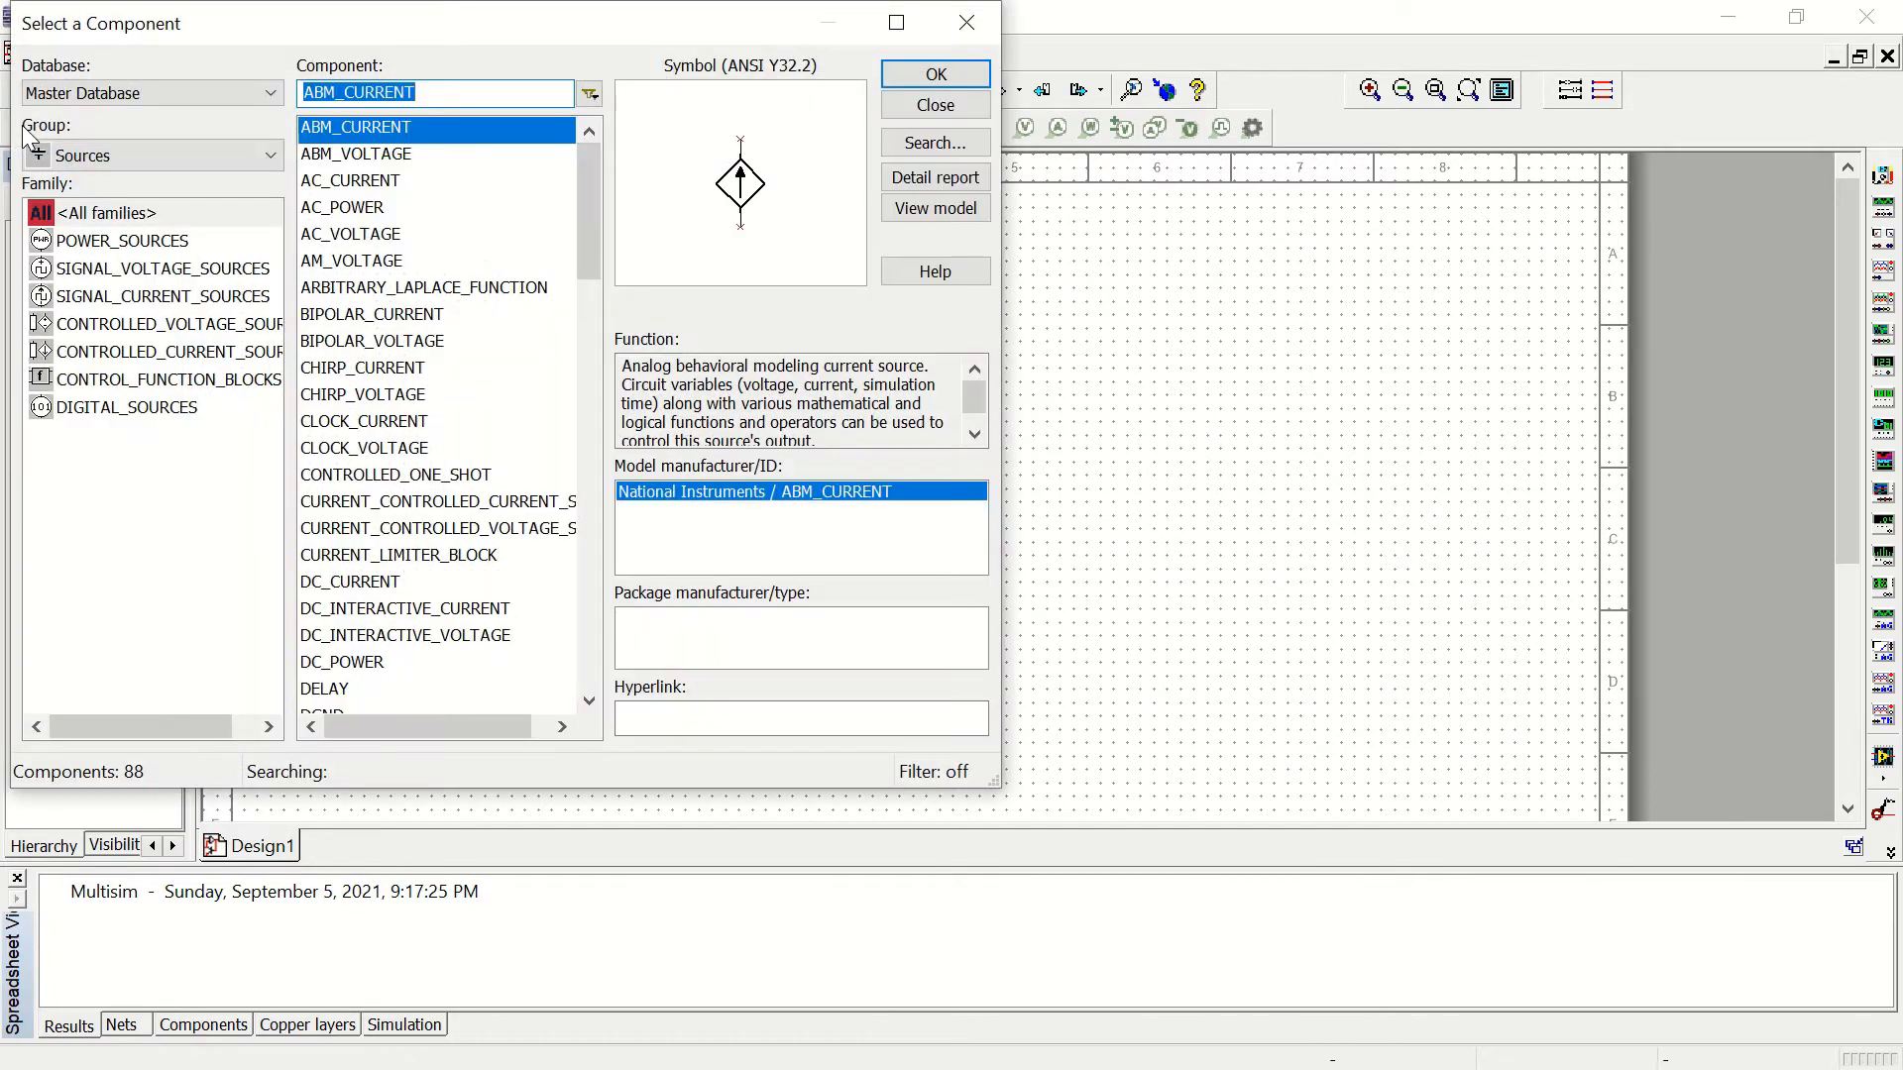
click(112, 243)
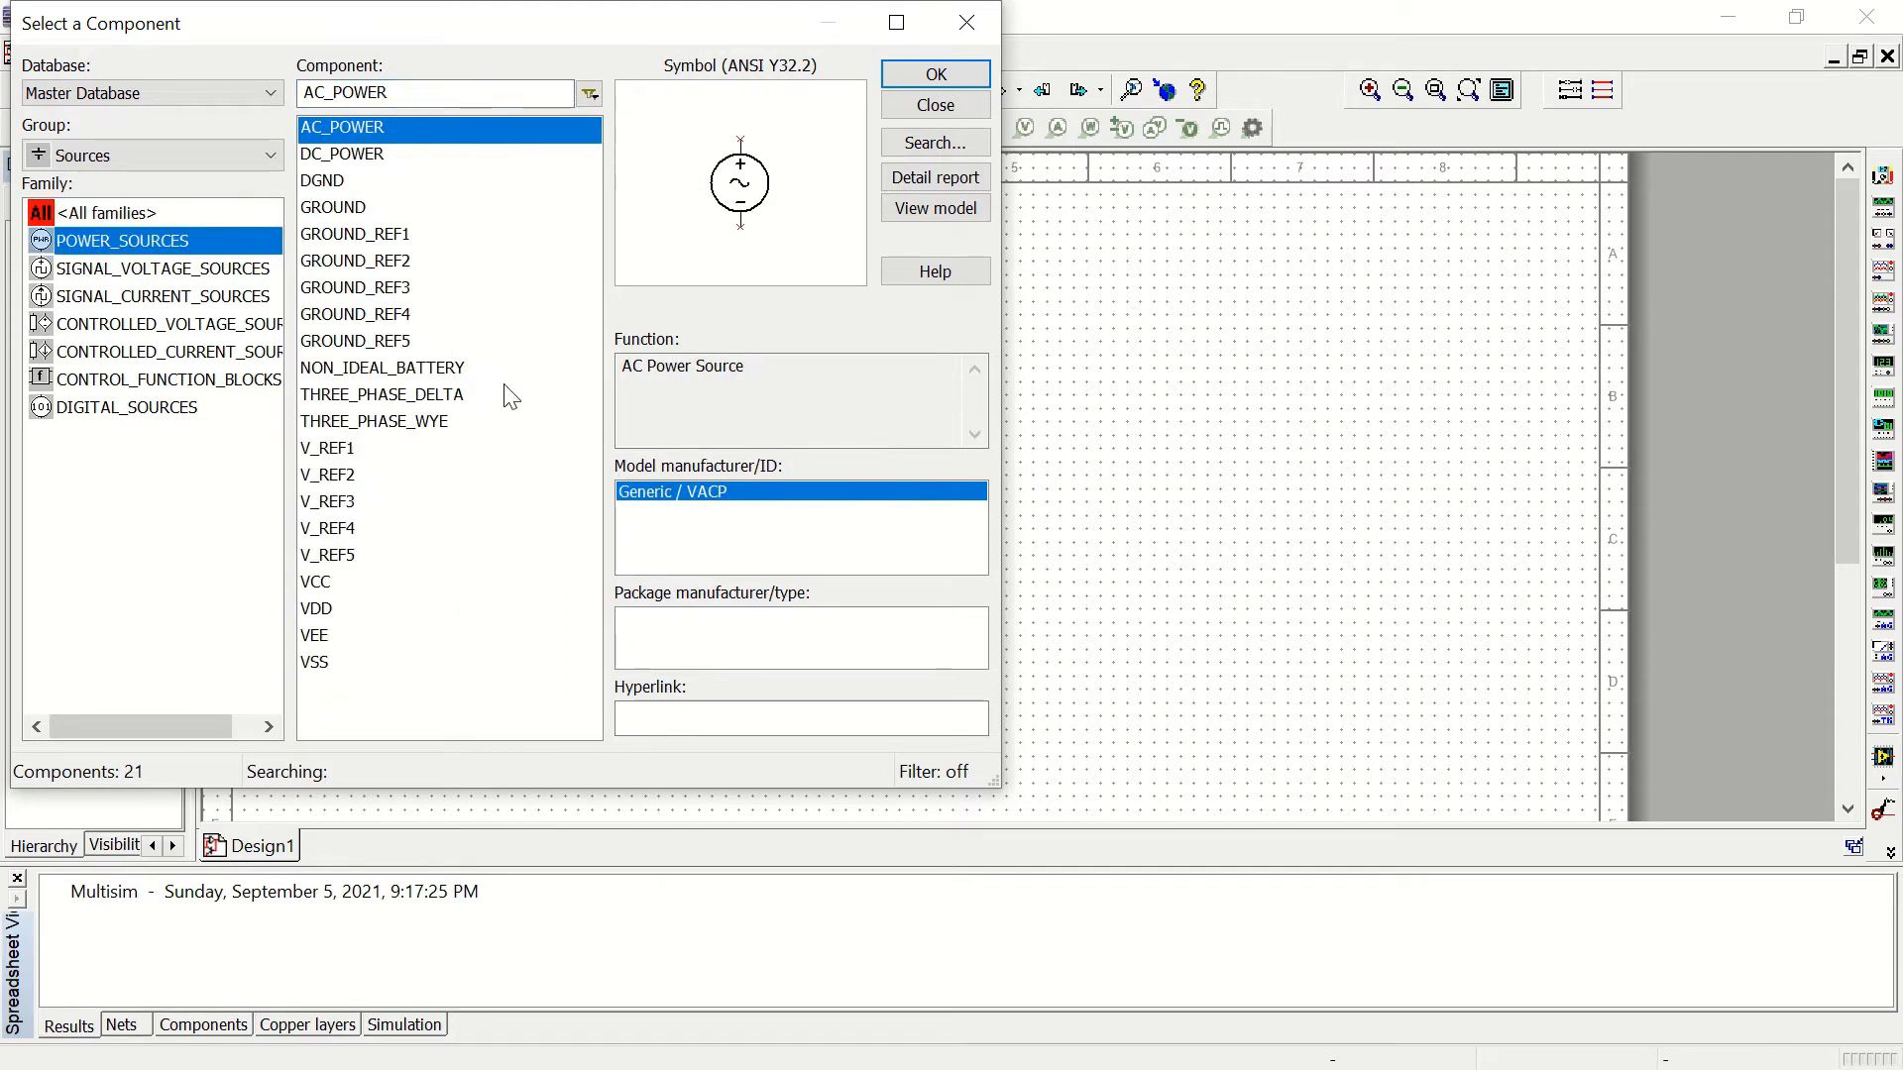
click(318, 588)
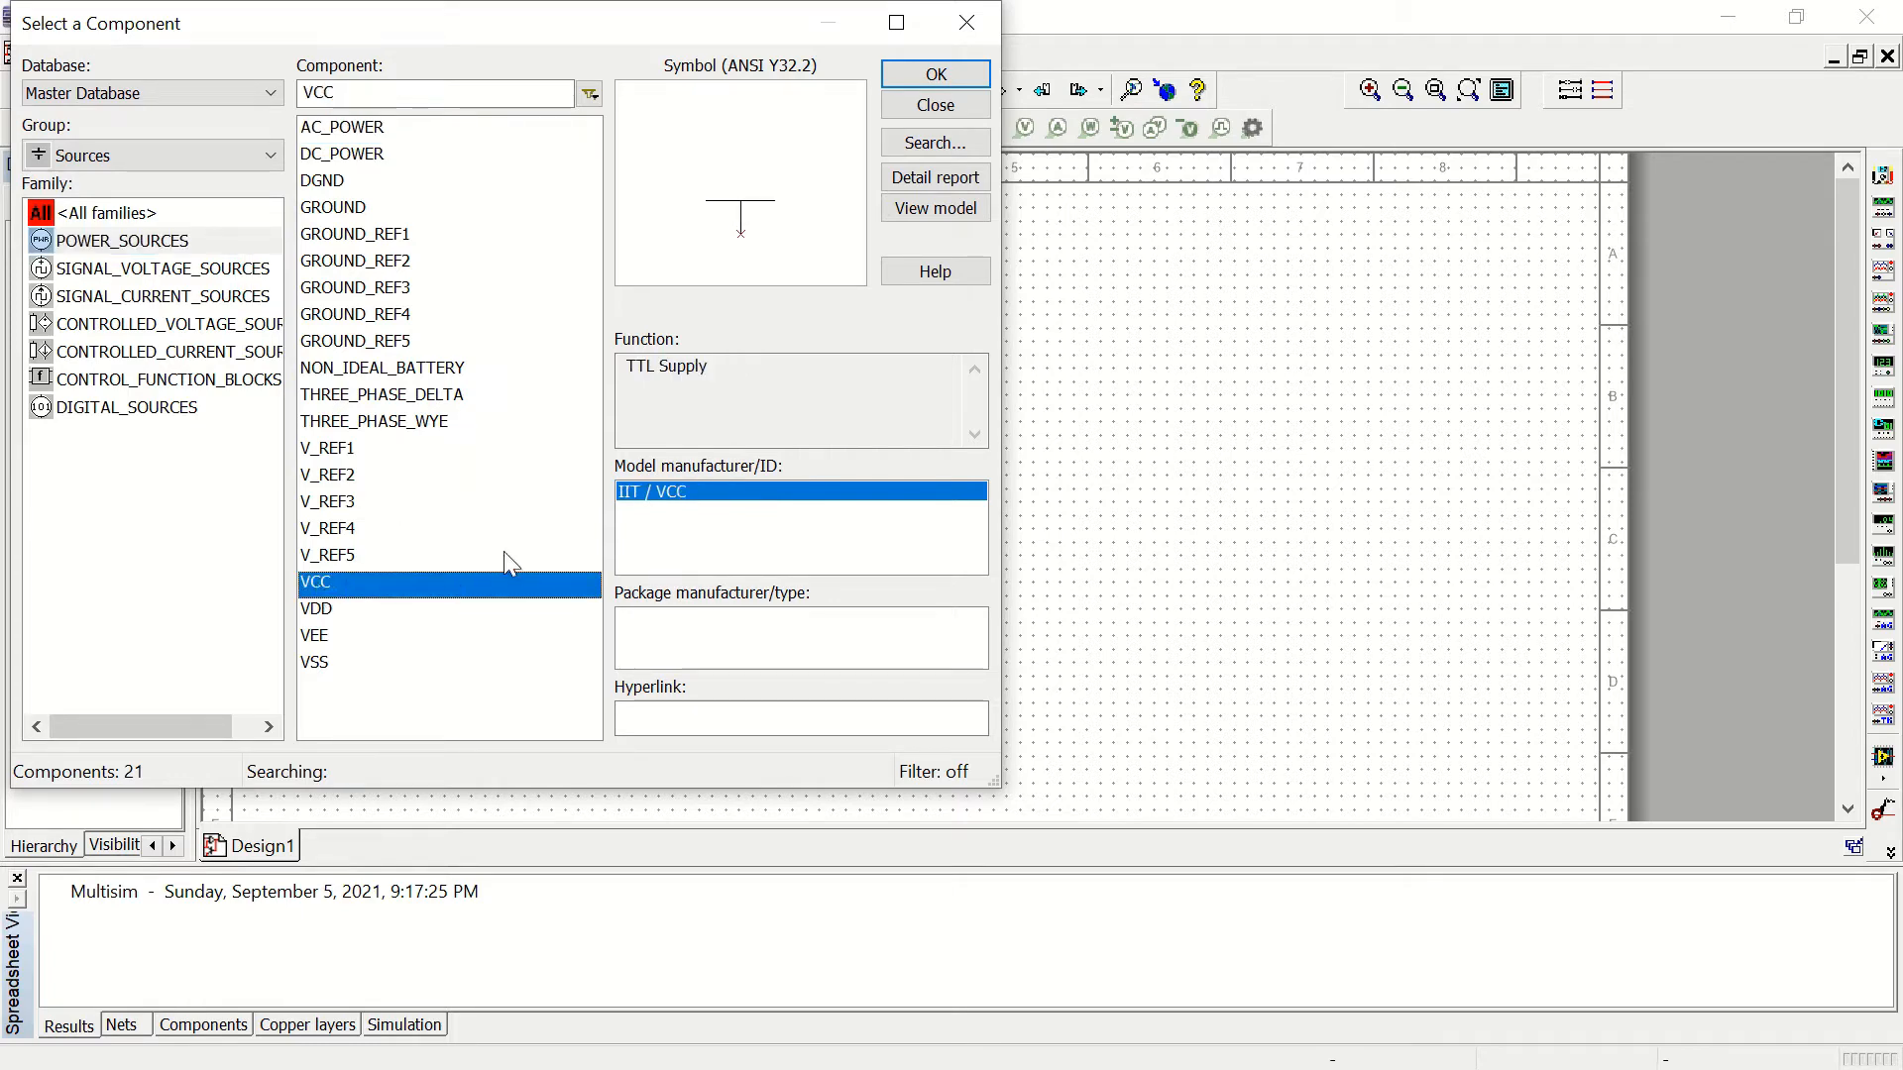
click(953, 73)
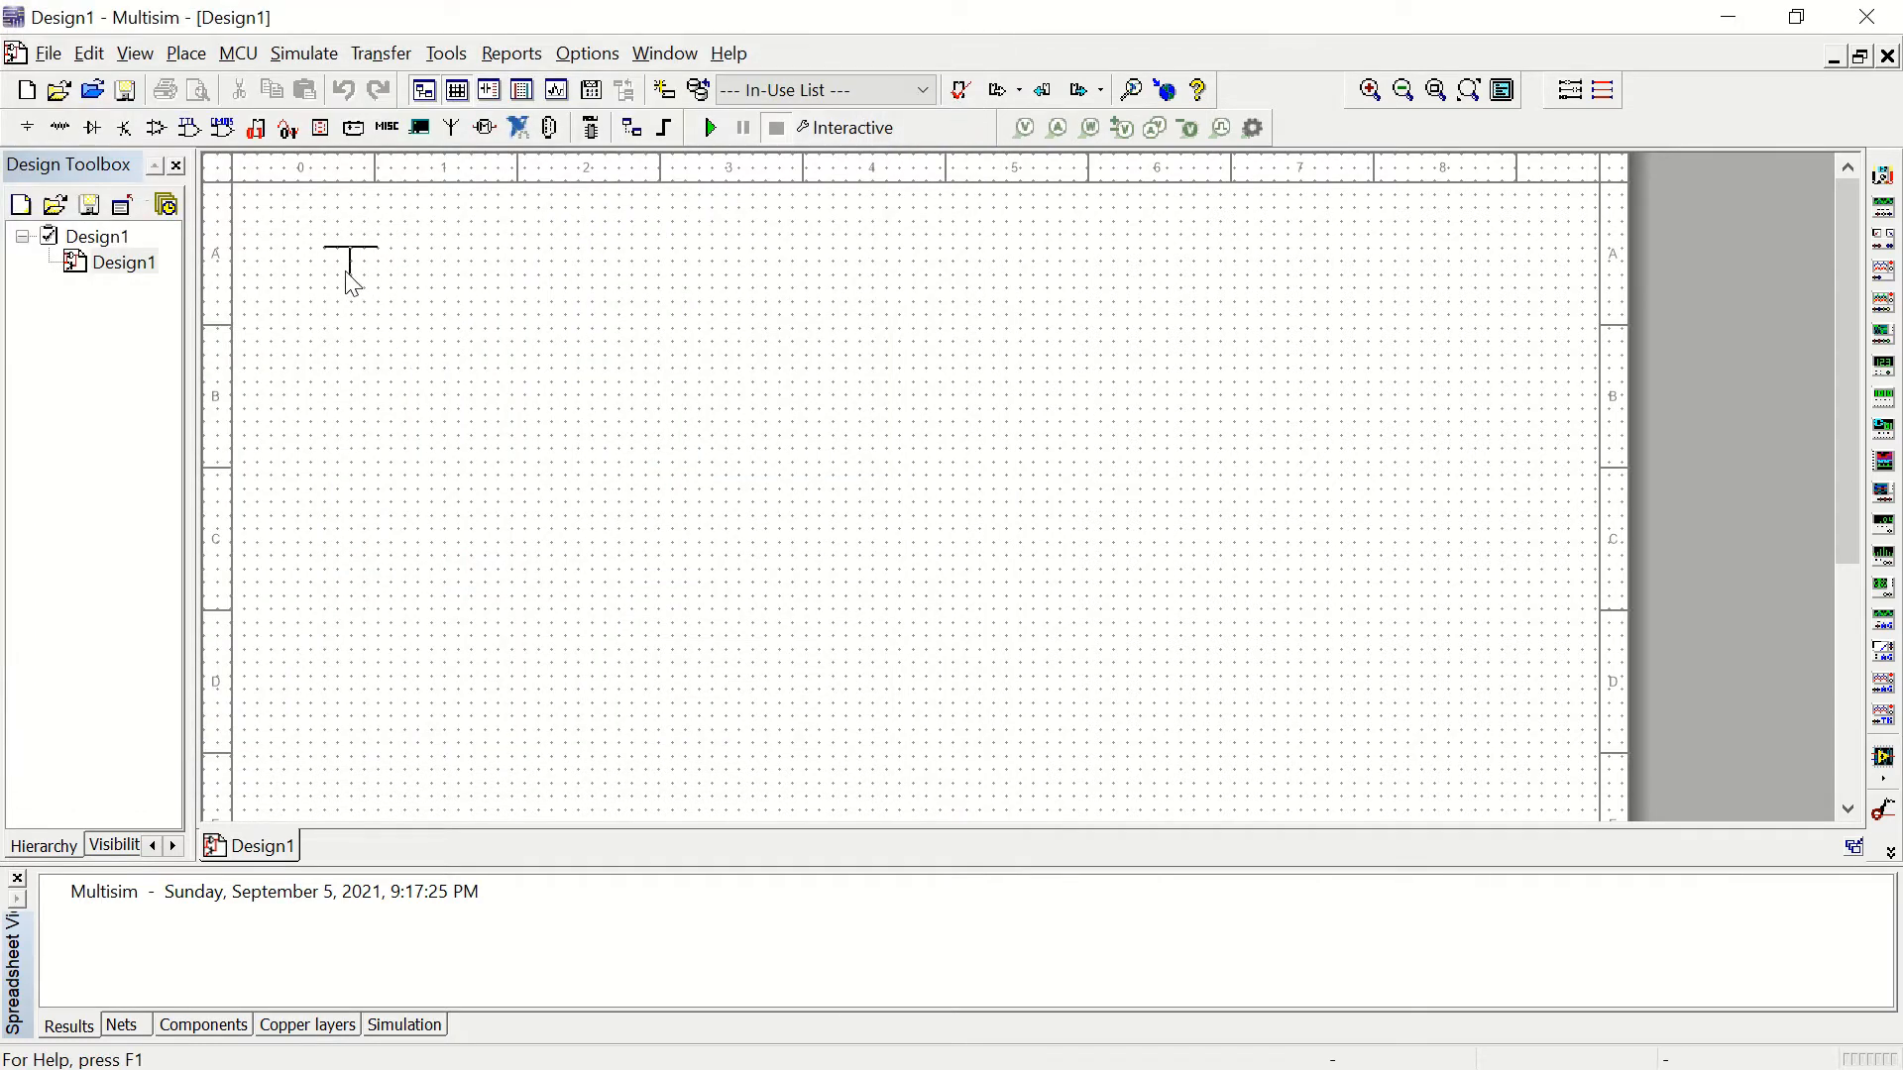
click(335, 275)
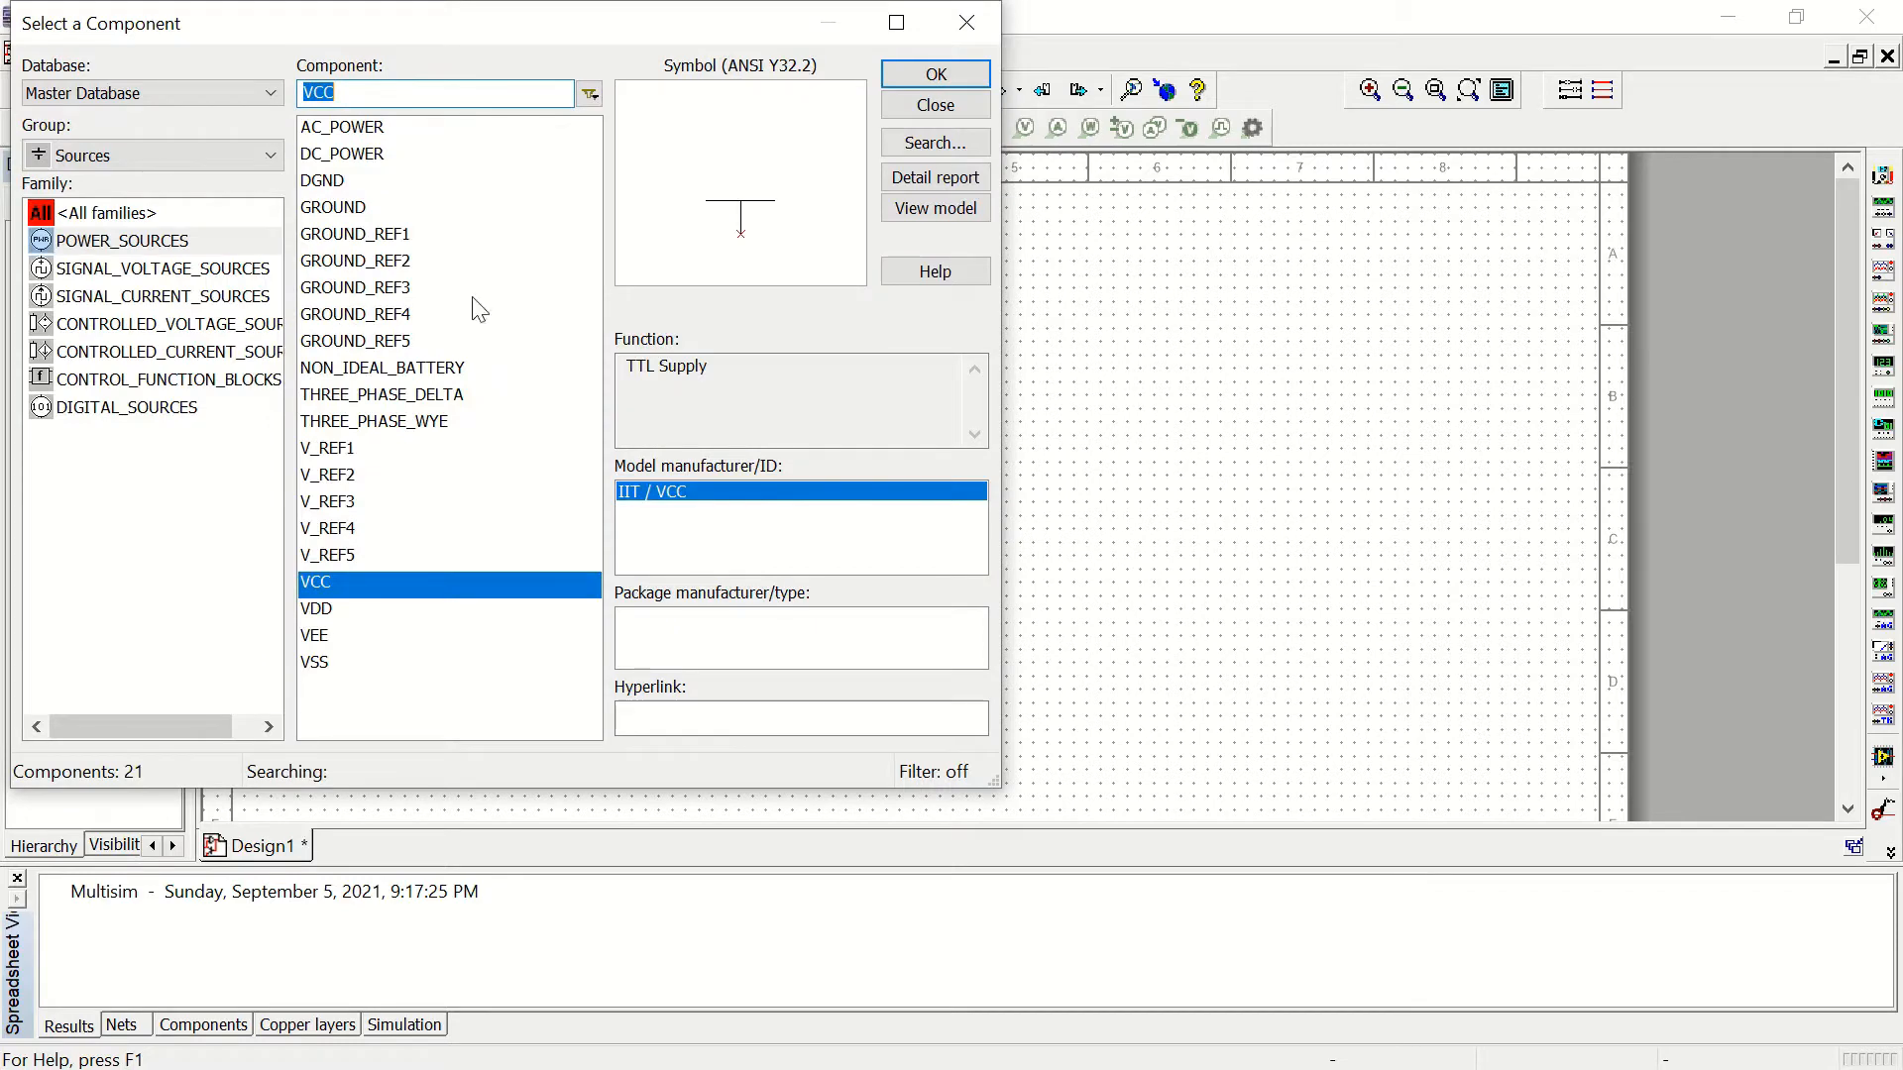
Step: Place an analog GROUND symbol from the power sources below the VCC supply
click(329, 191)
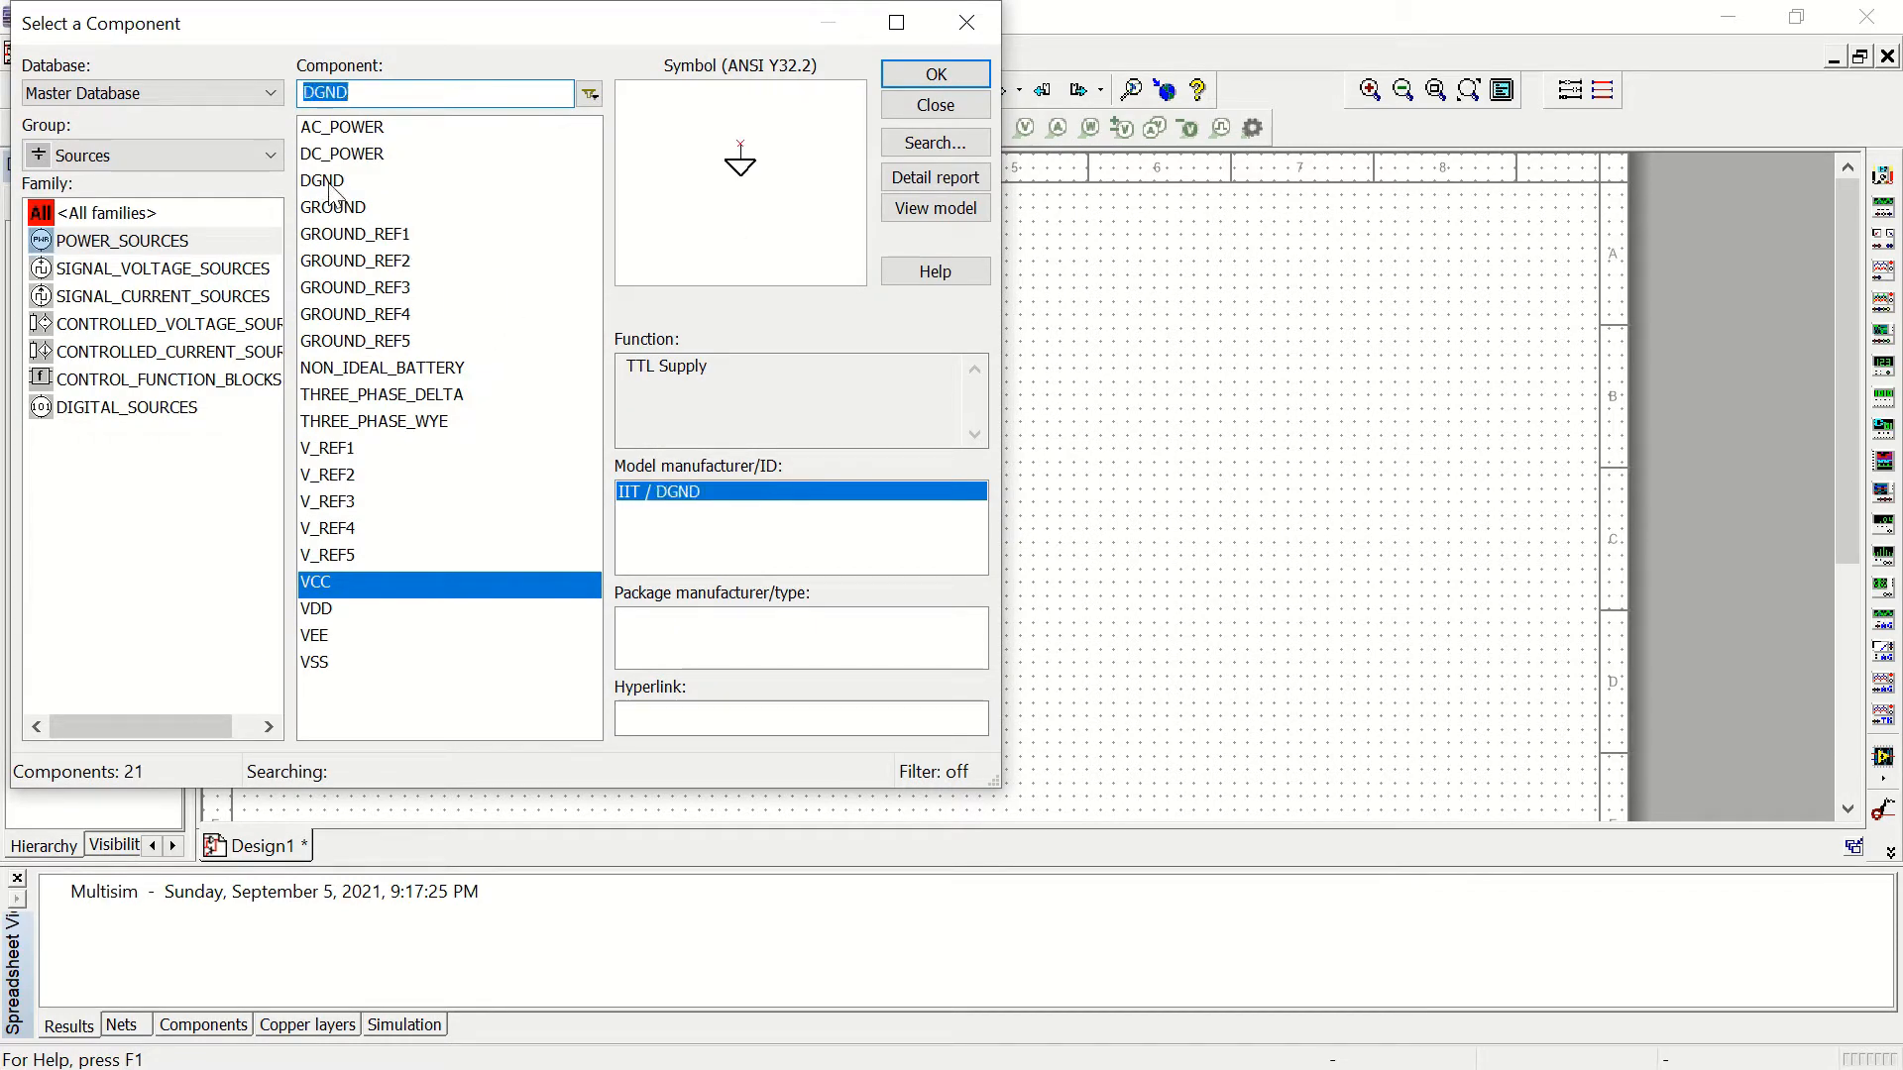
click(322, 210)
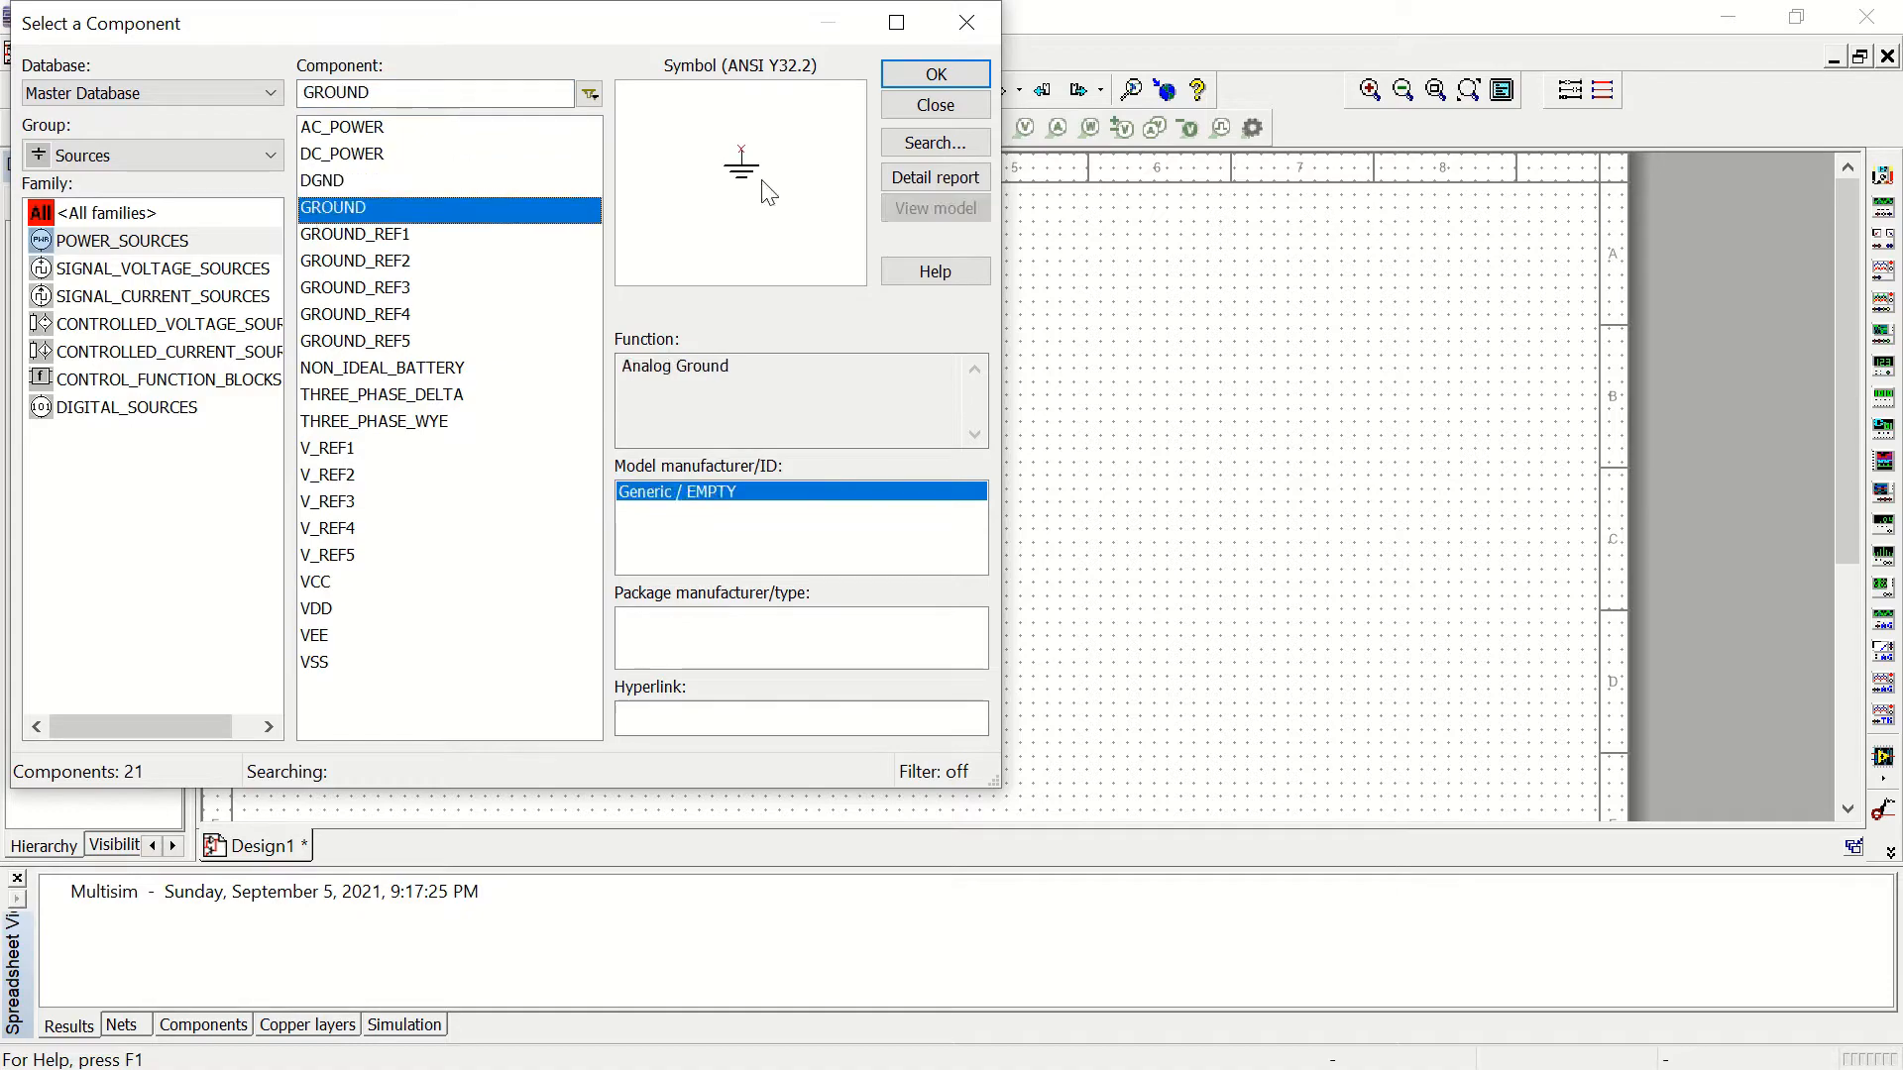
click(939, 84)
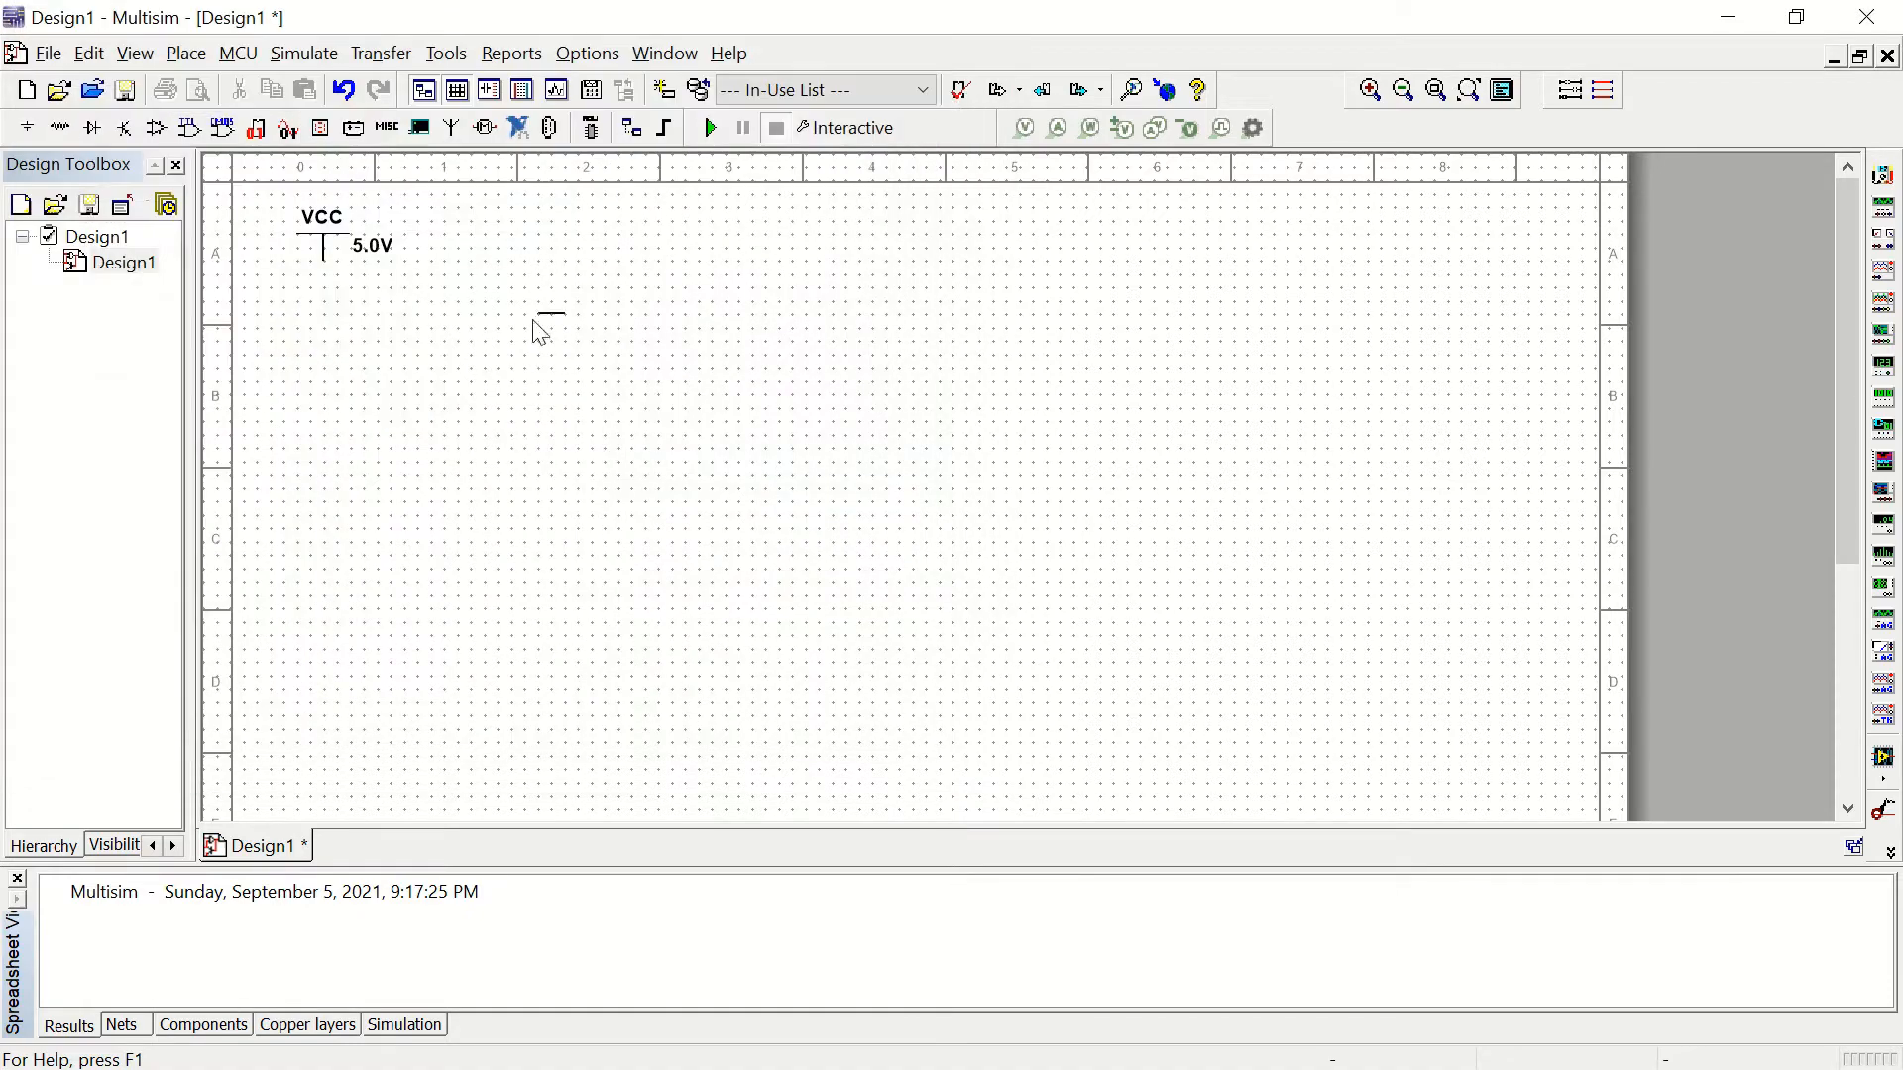
click(378, 485)
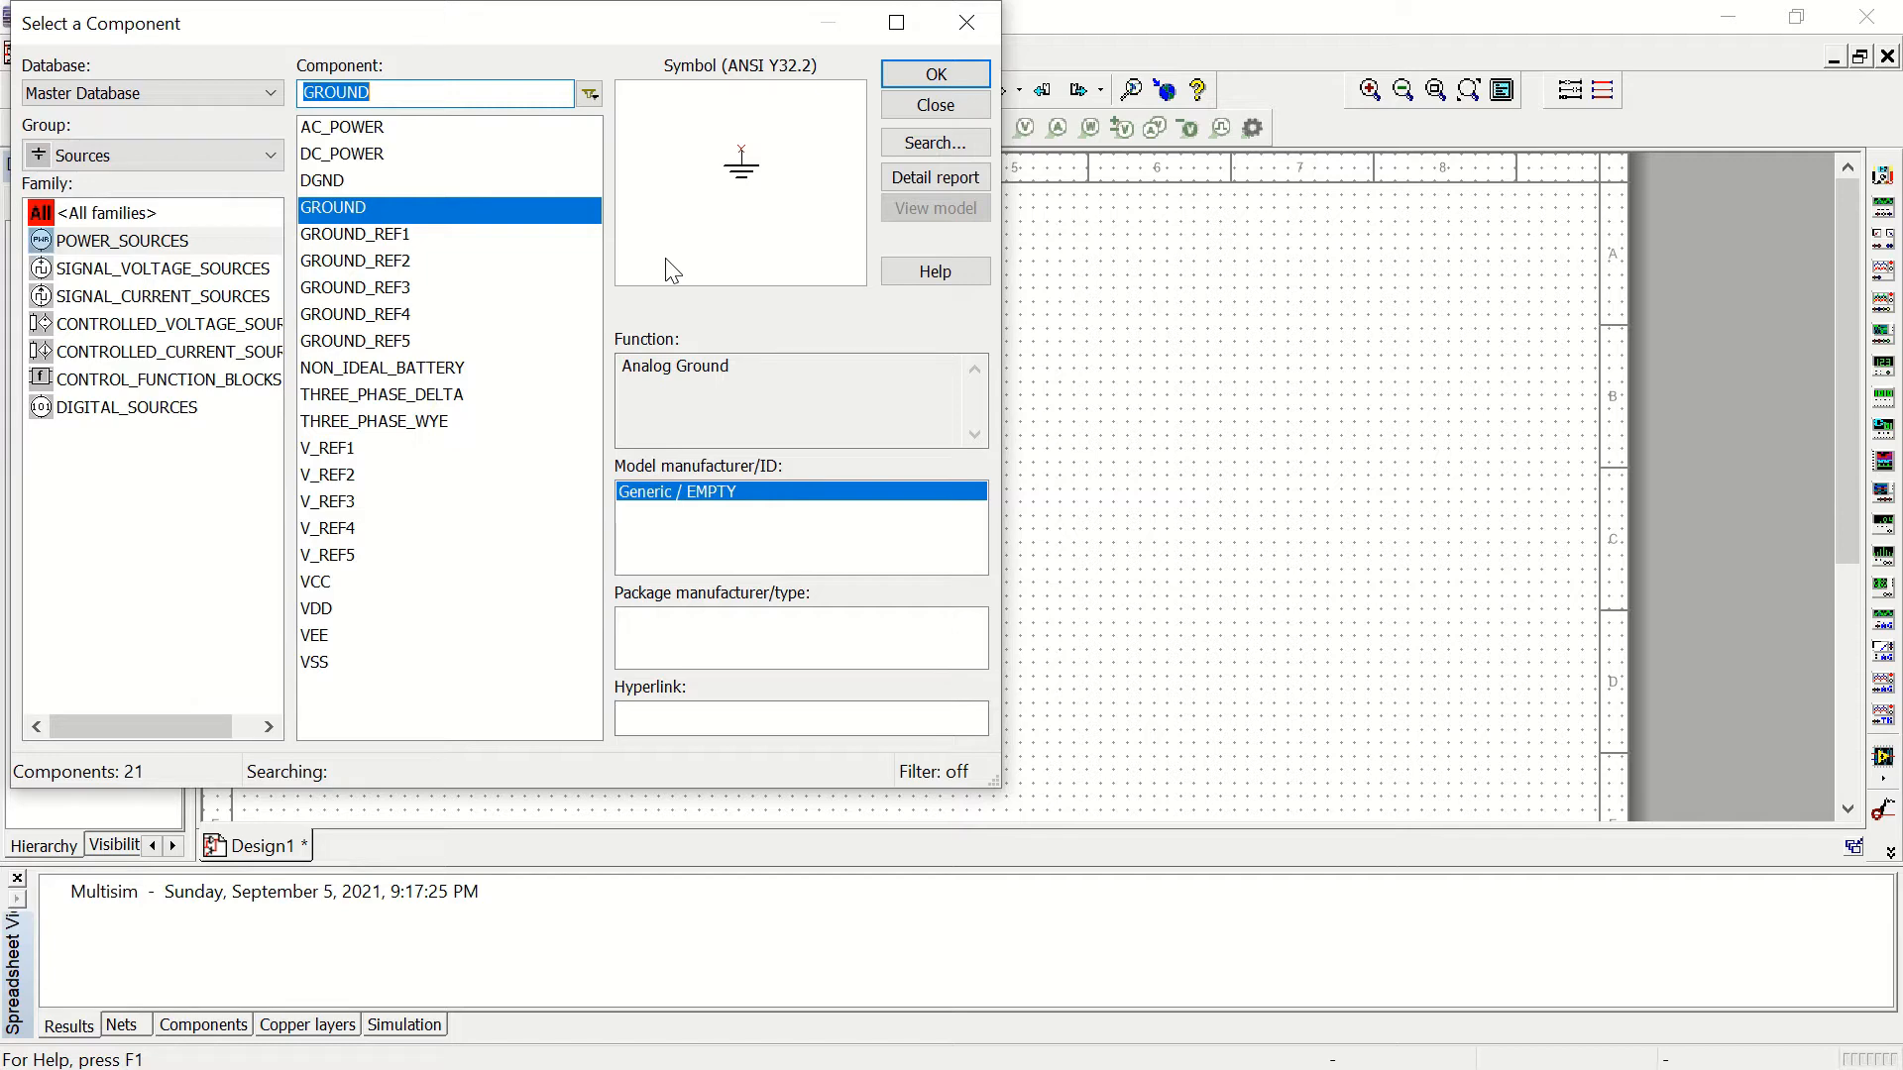
Step: Place an SPDT switch from the Basic group's SWITCH family, rotated 180 degrees, between the VCC and ground symbols
click(152, 151)
click(136, 238)
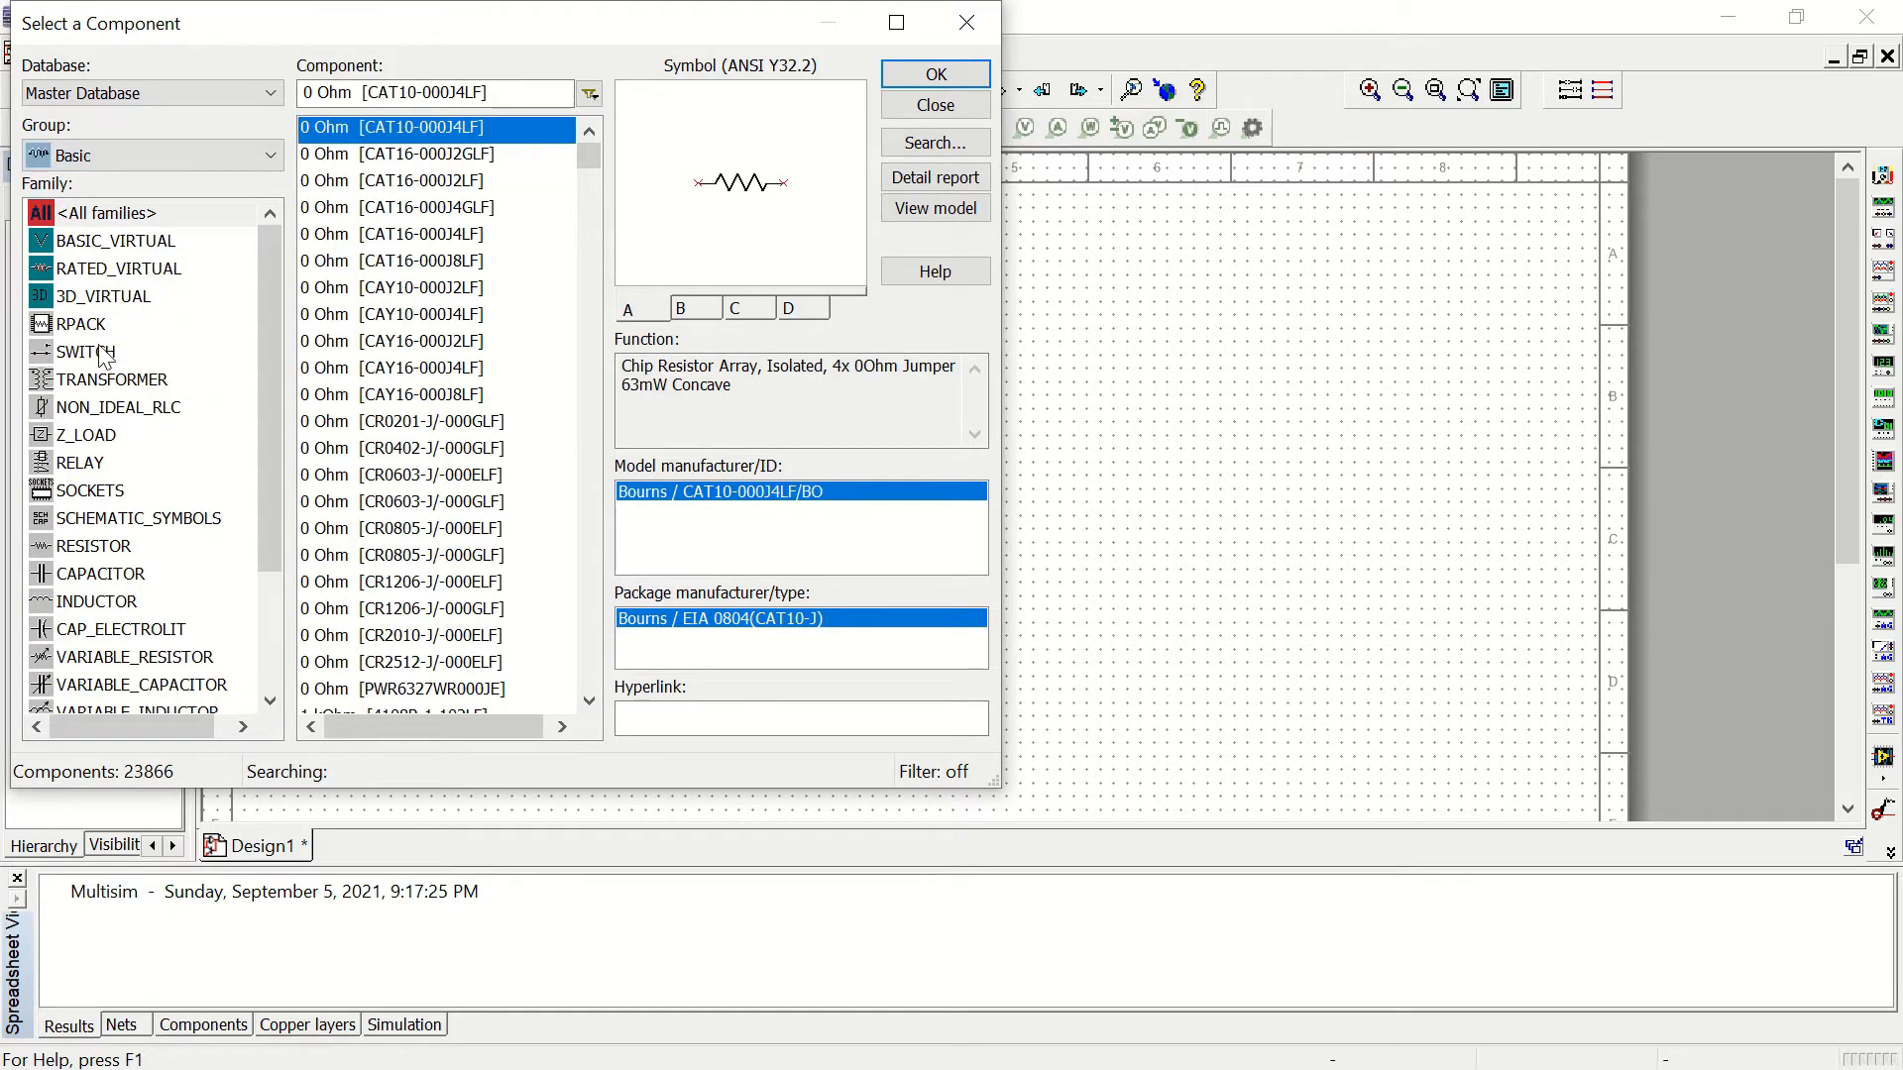
click(101, 354)
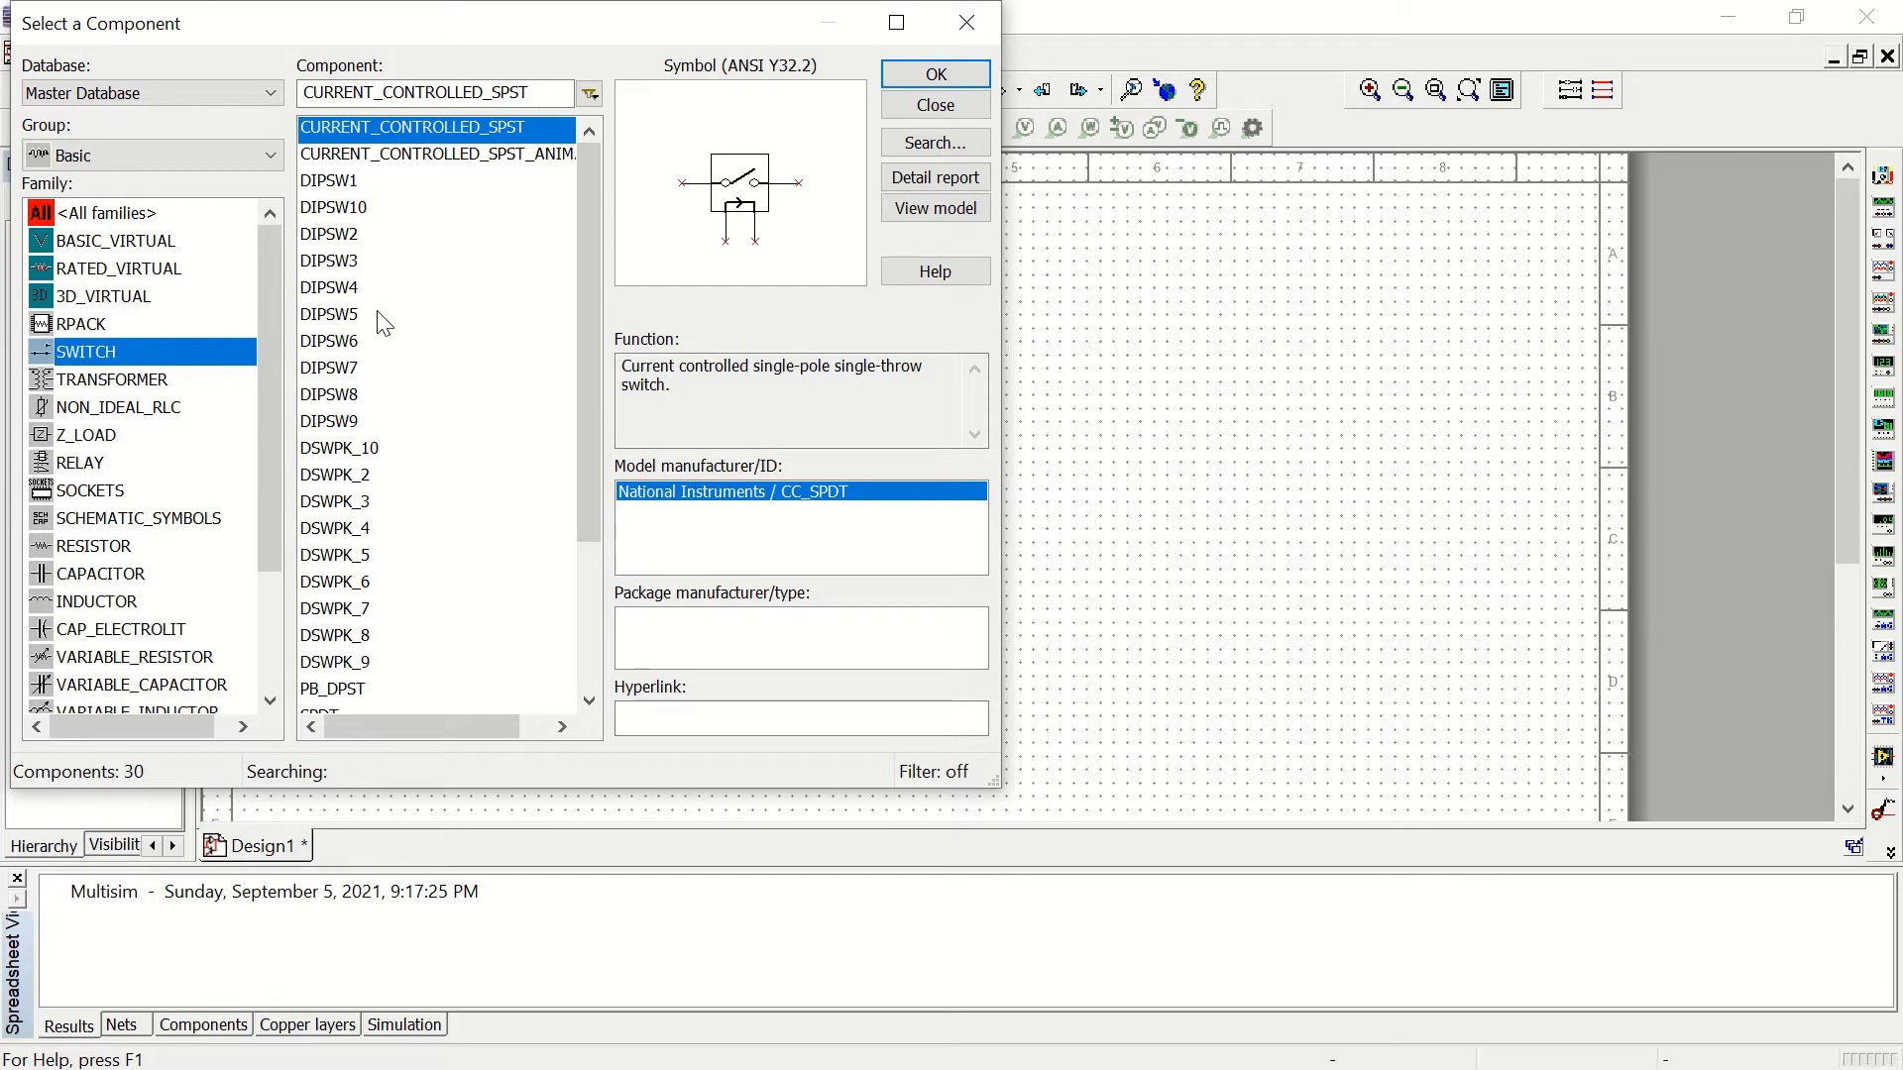
scroll(376, 332, down, 1)
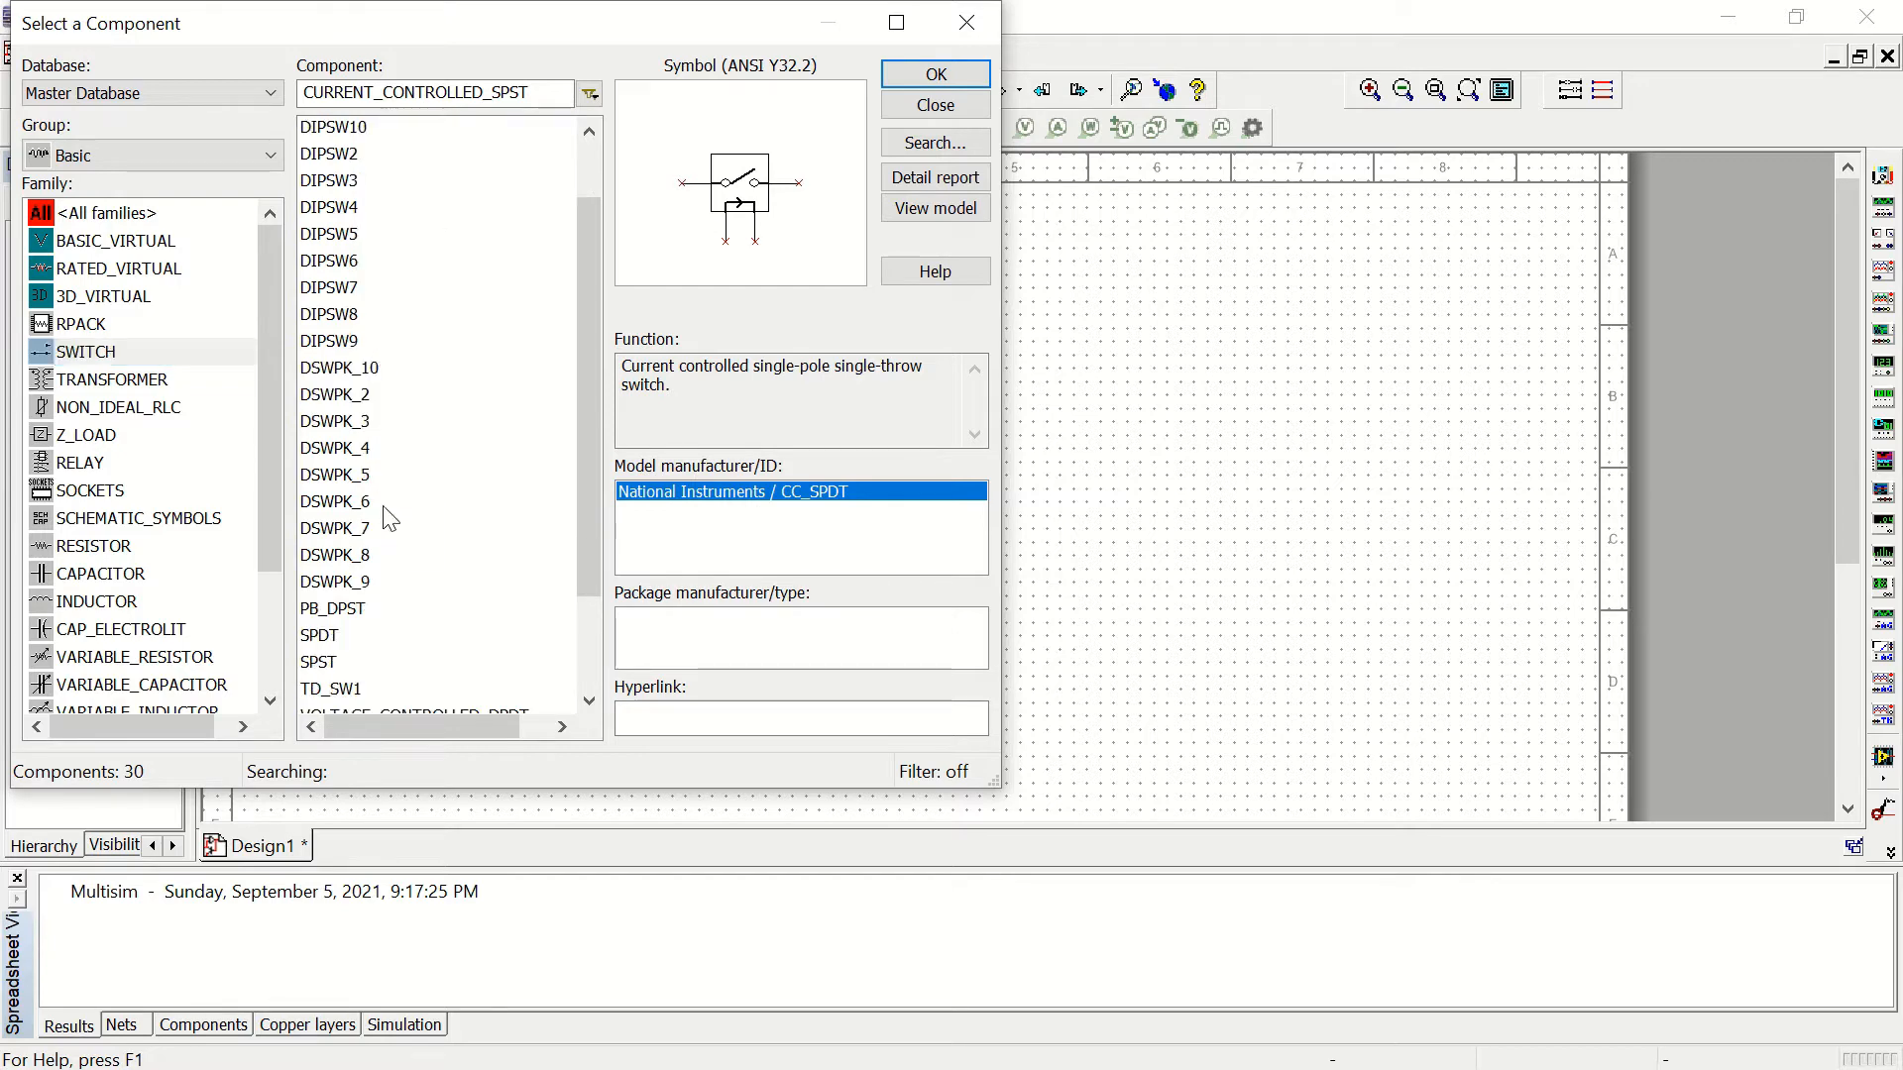
scroll(337, 319, down, 1)
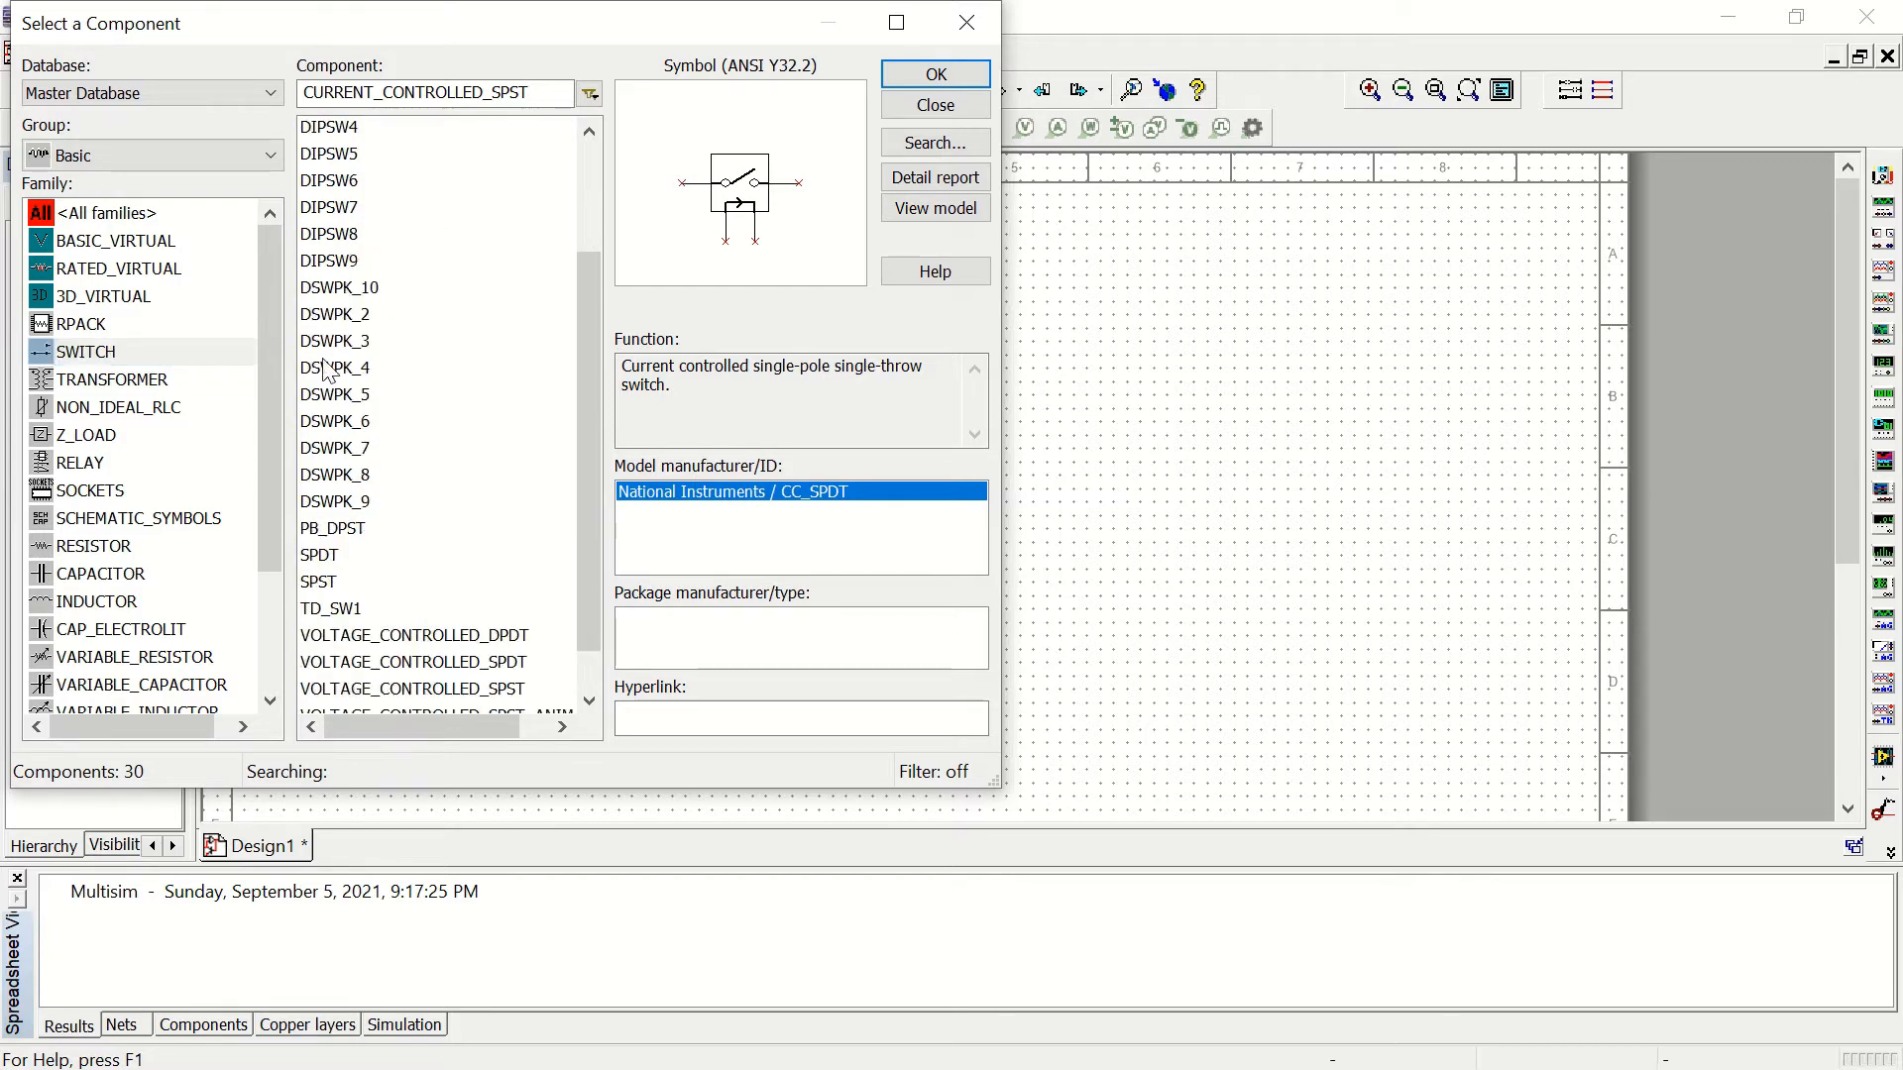
click(329, 555)
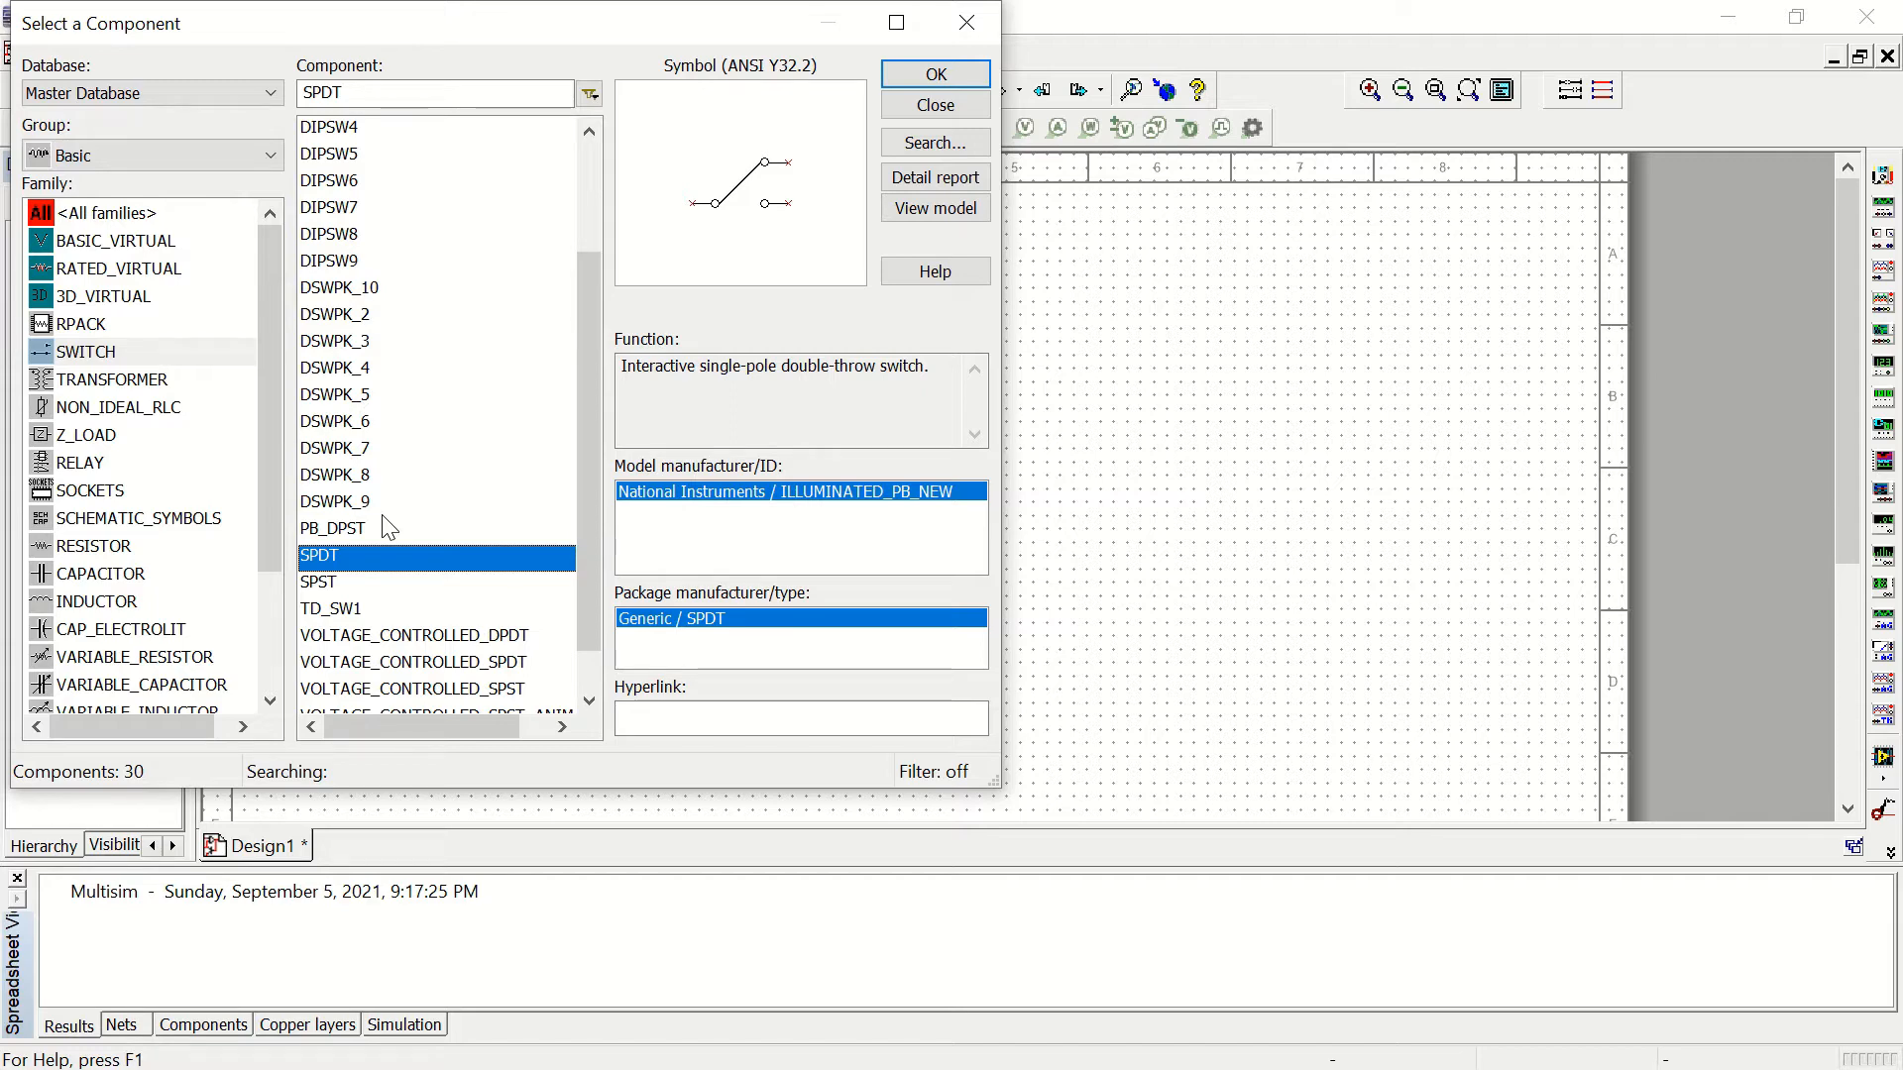
click(930, 87)
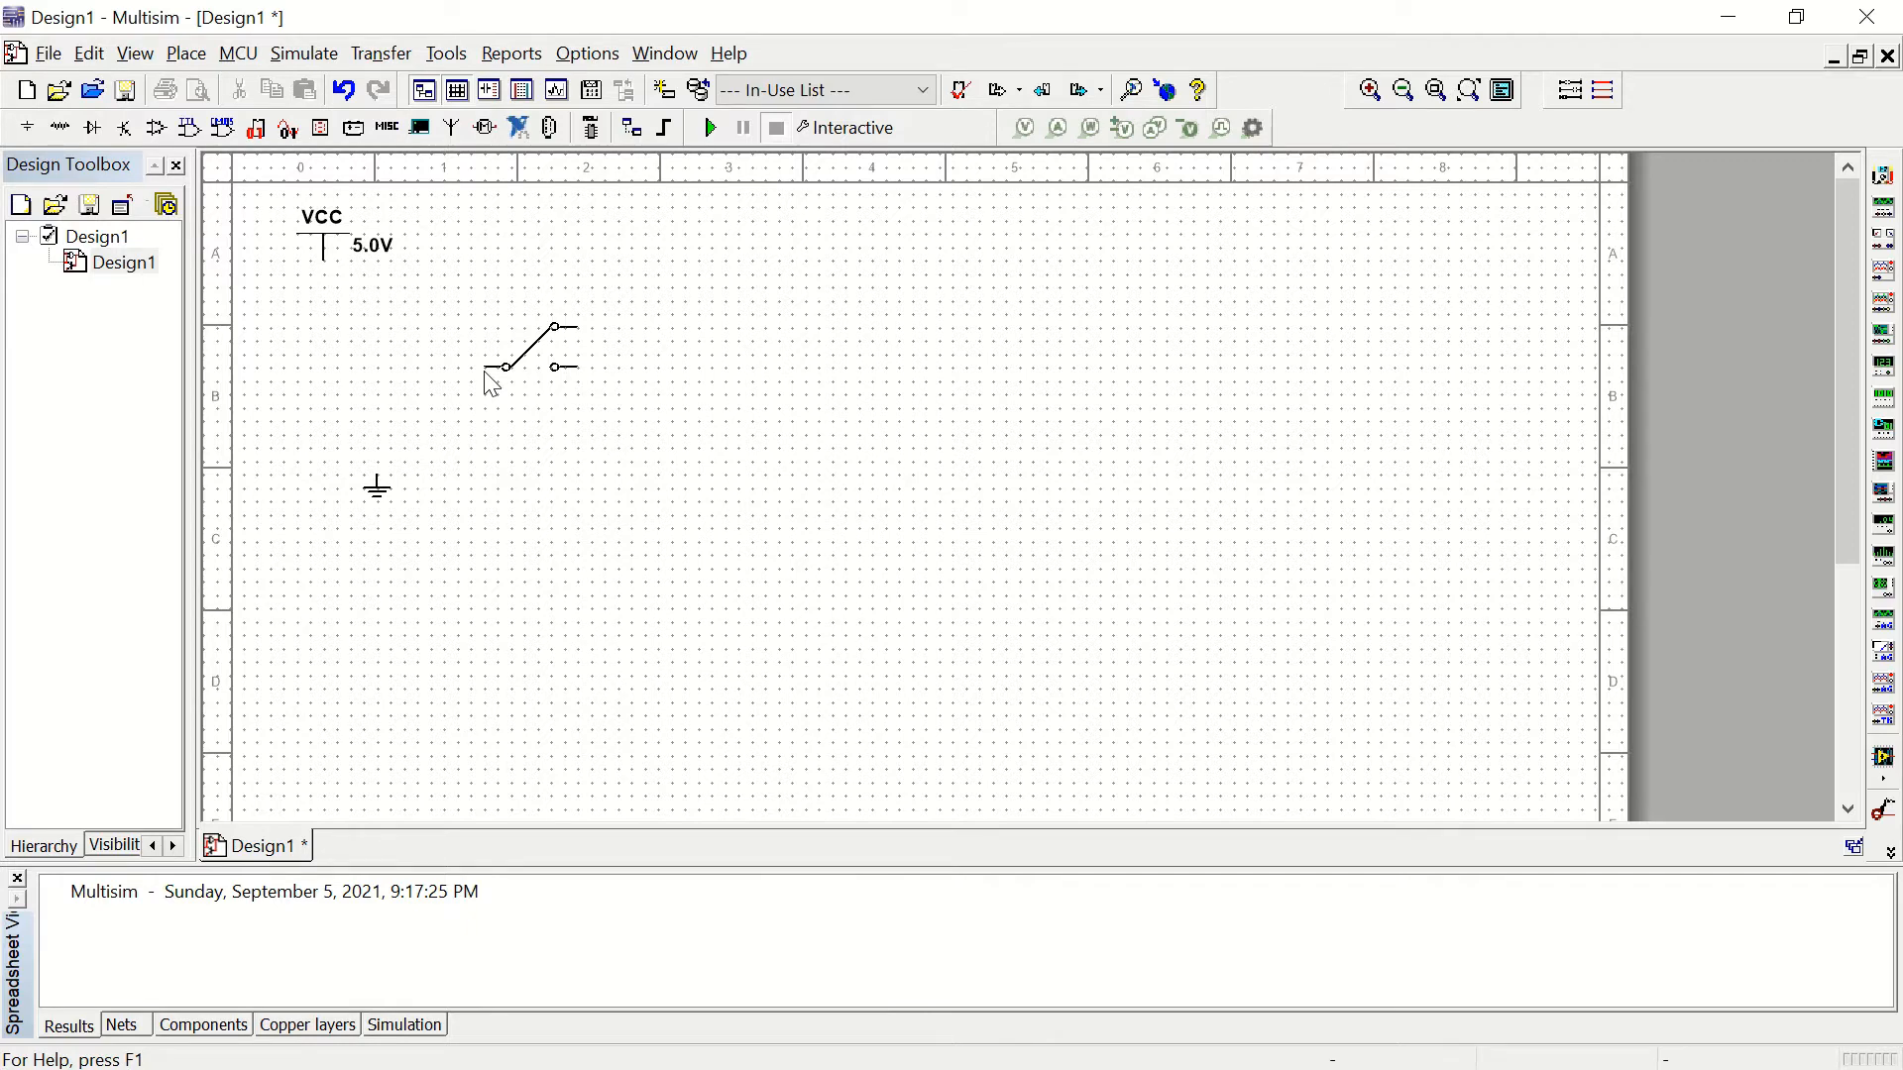
key(ctrl+r)
key(ctrl+r)
click(523, 342)
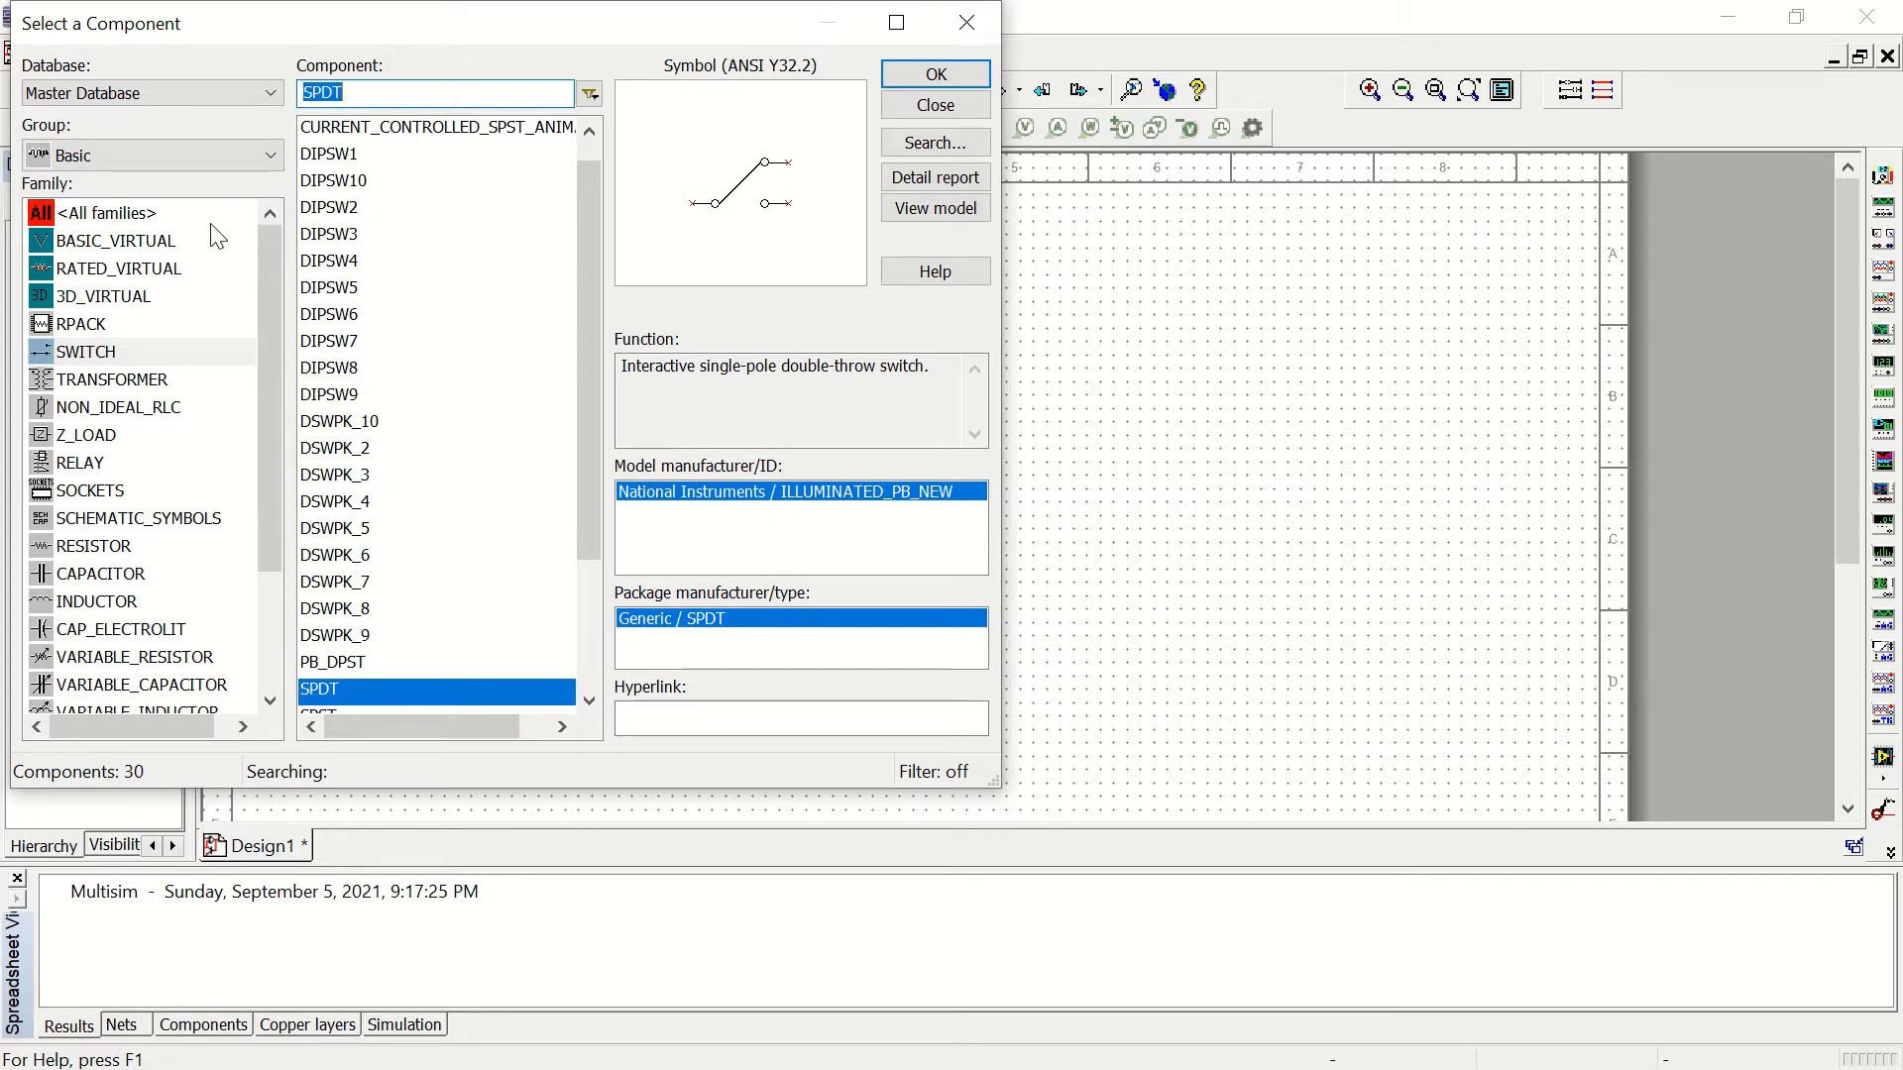
Step: Place a PROBE_GREEN indicator on the sheet, above and to the right of the SPDT switch
click(140, 154)
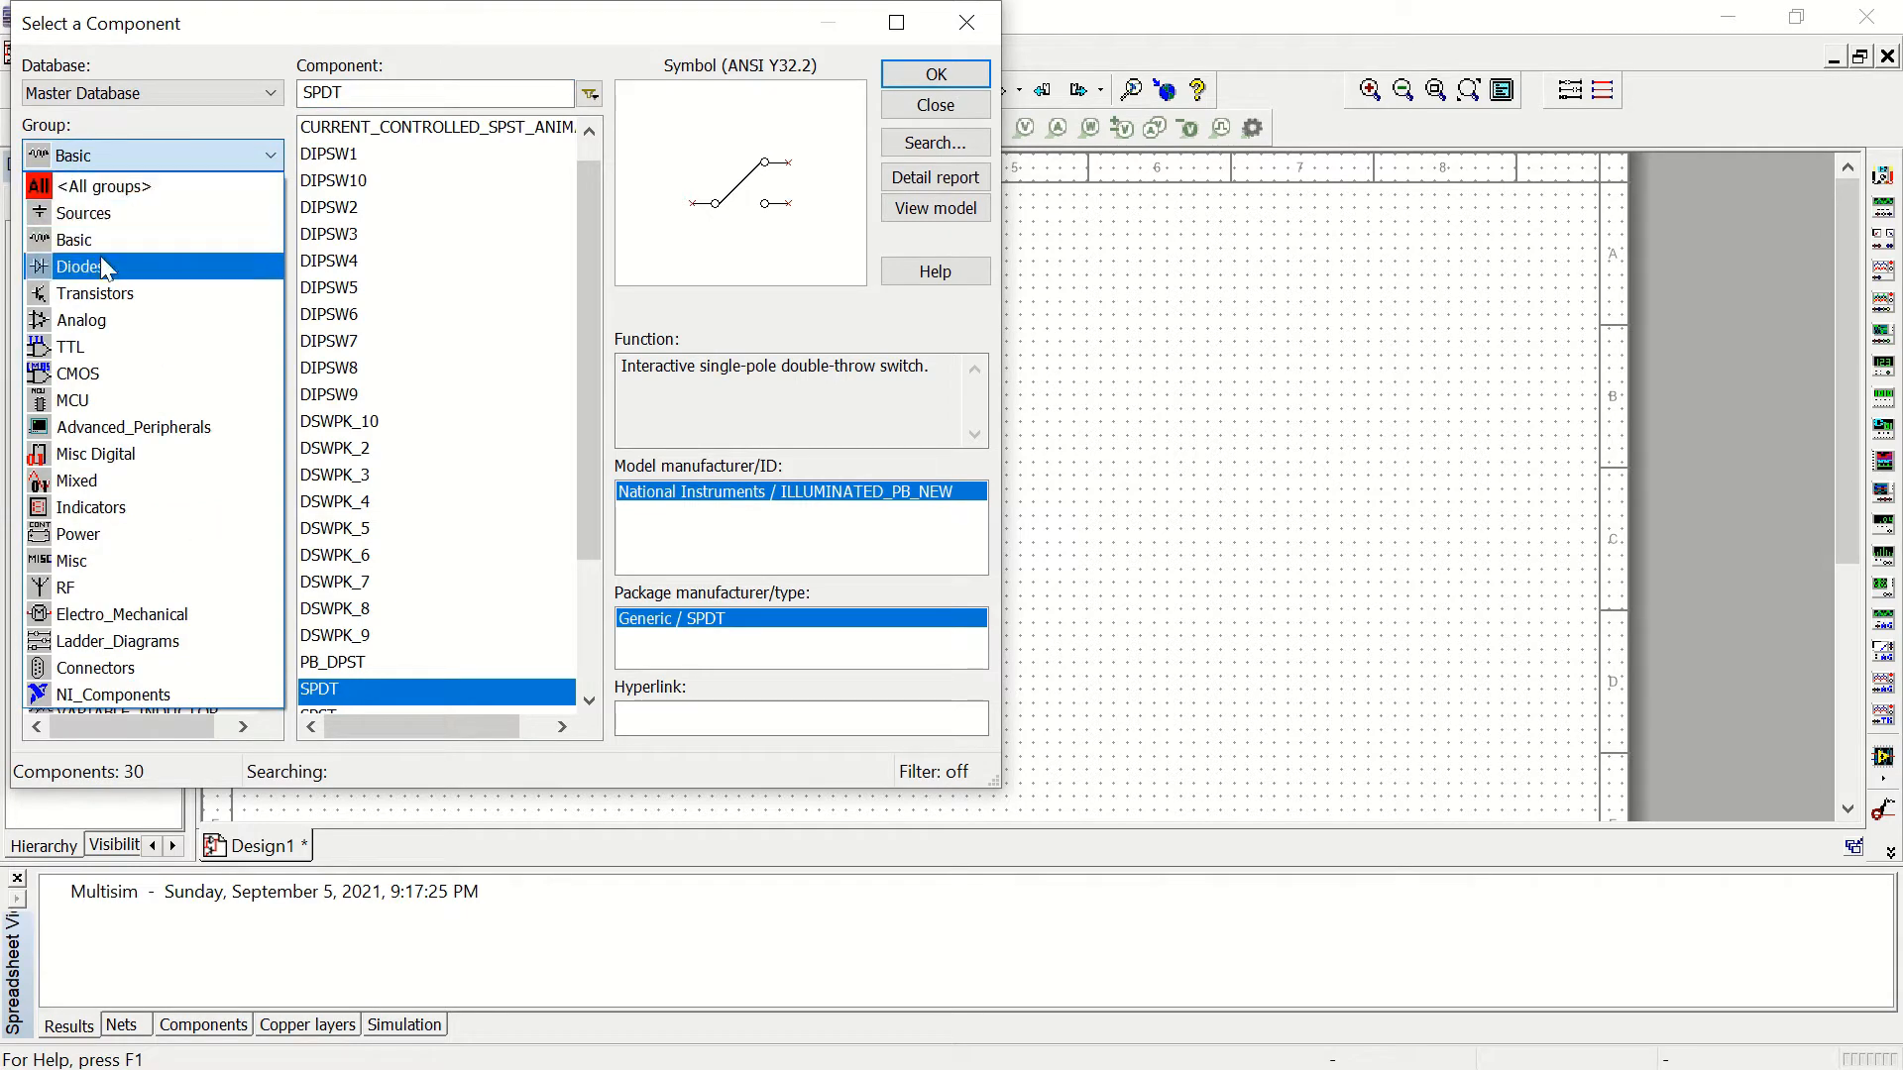
click(120, 514)
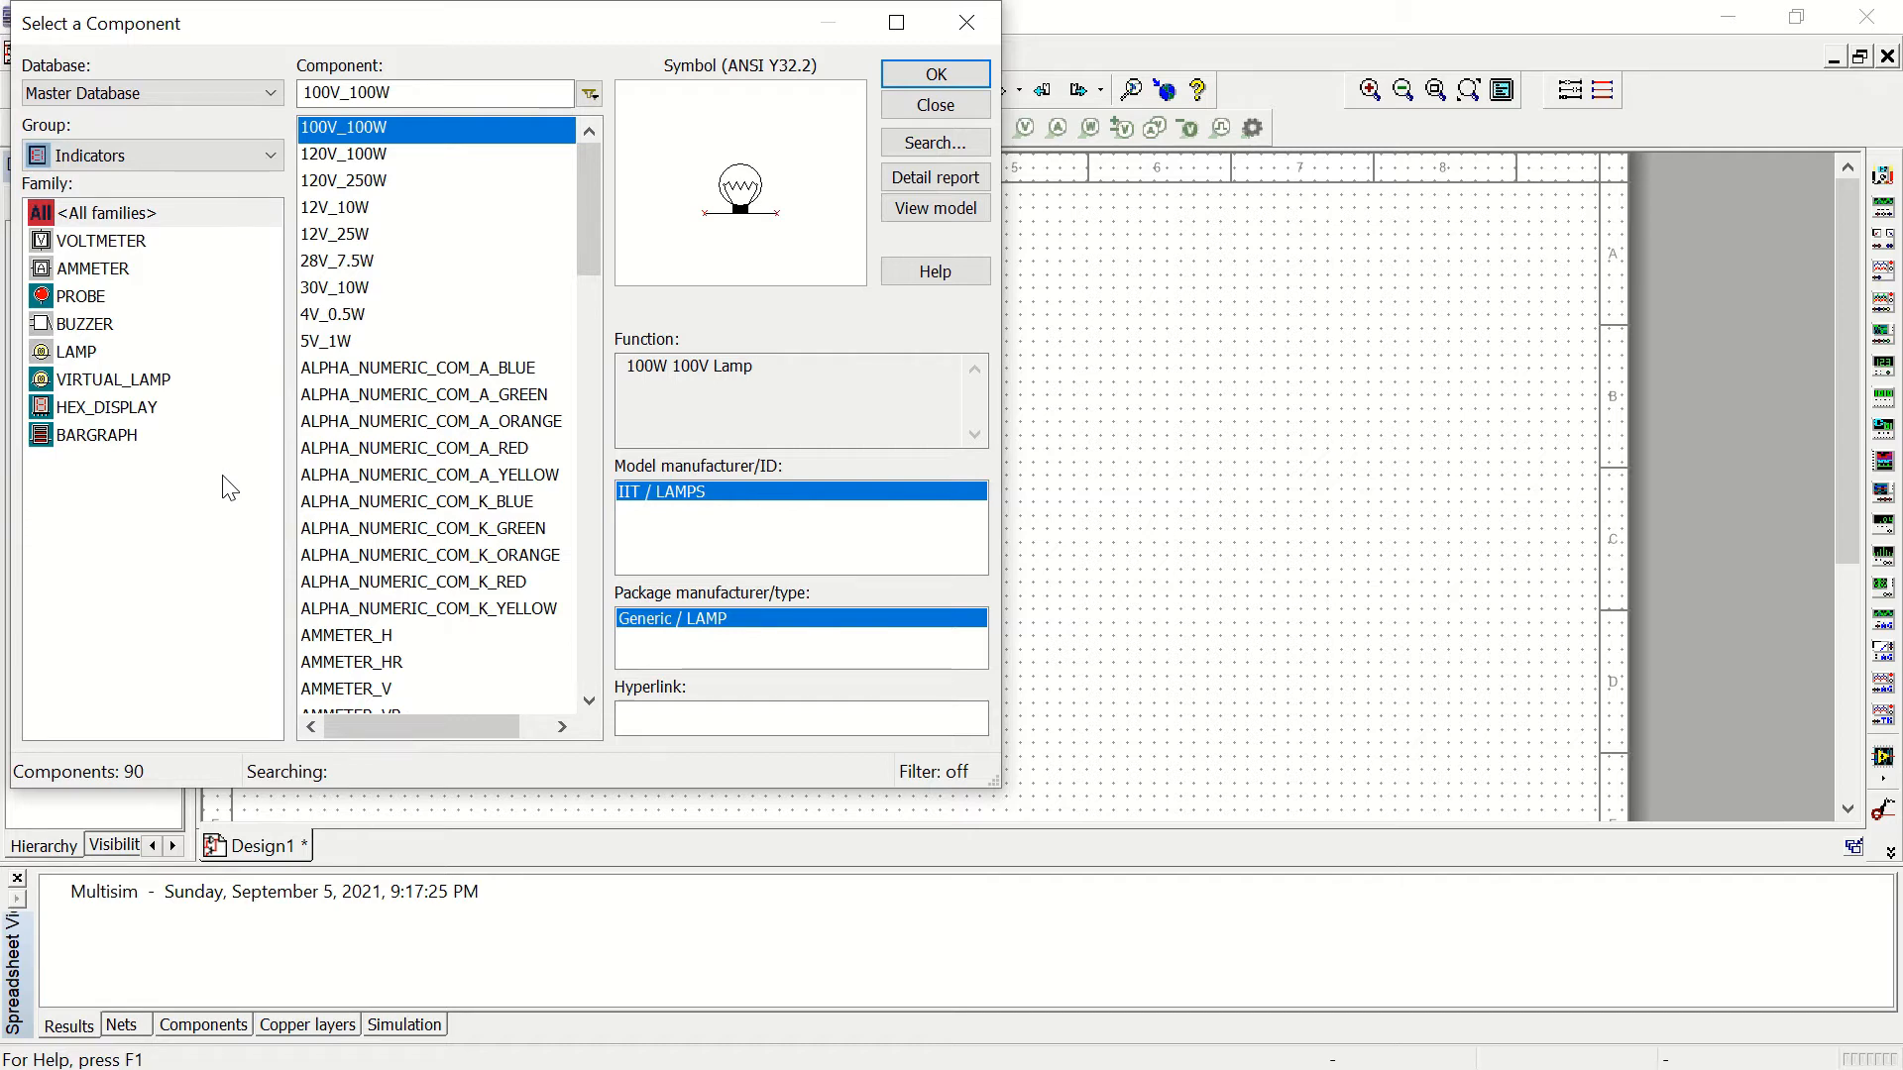
click(94, 297)
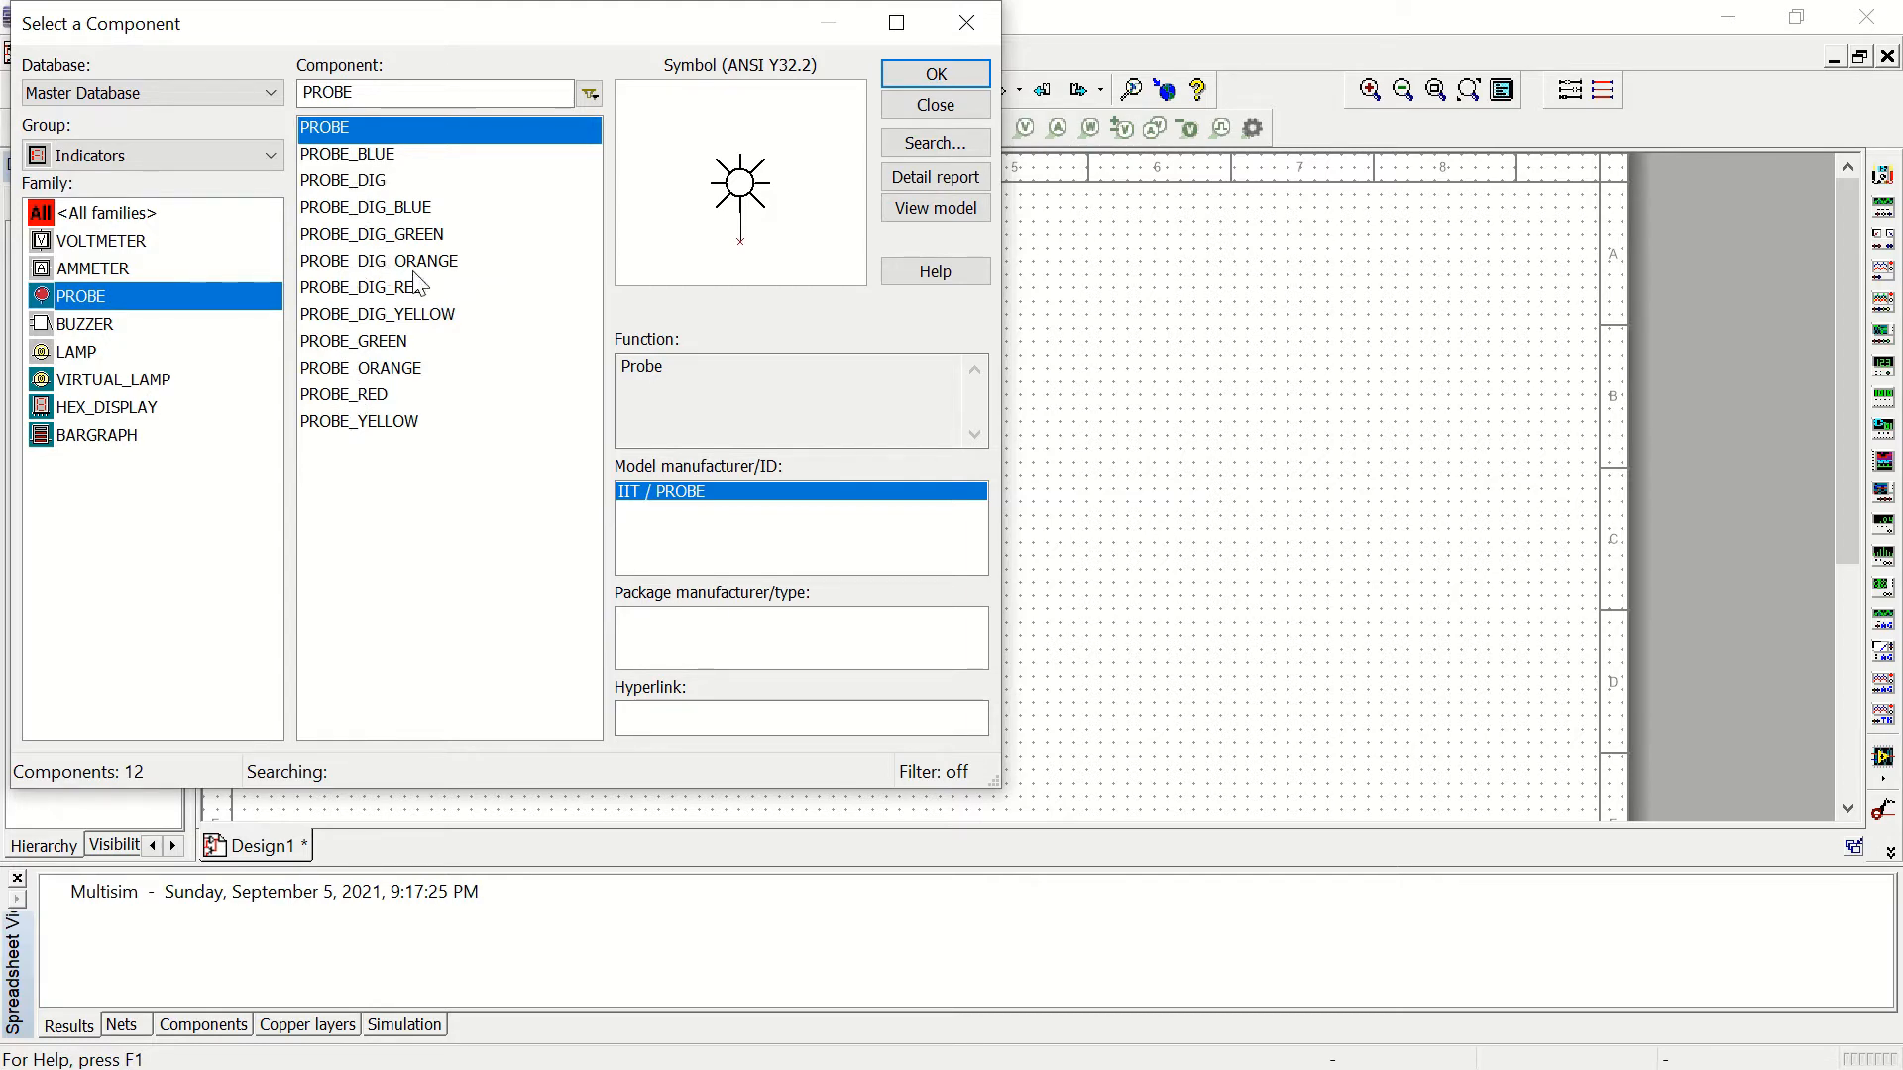
click(393, 343)
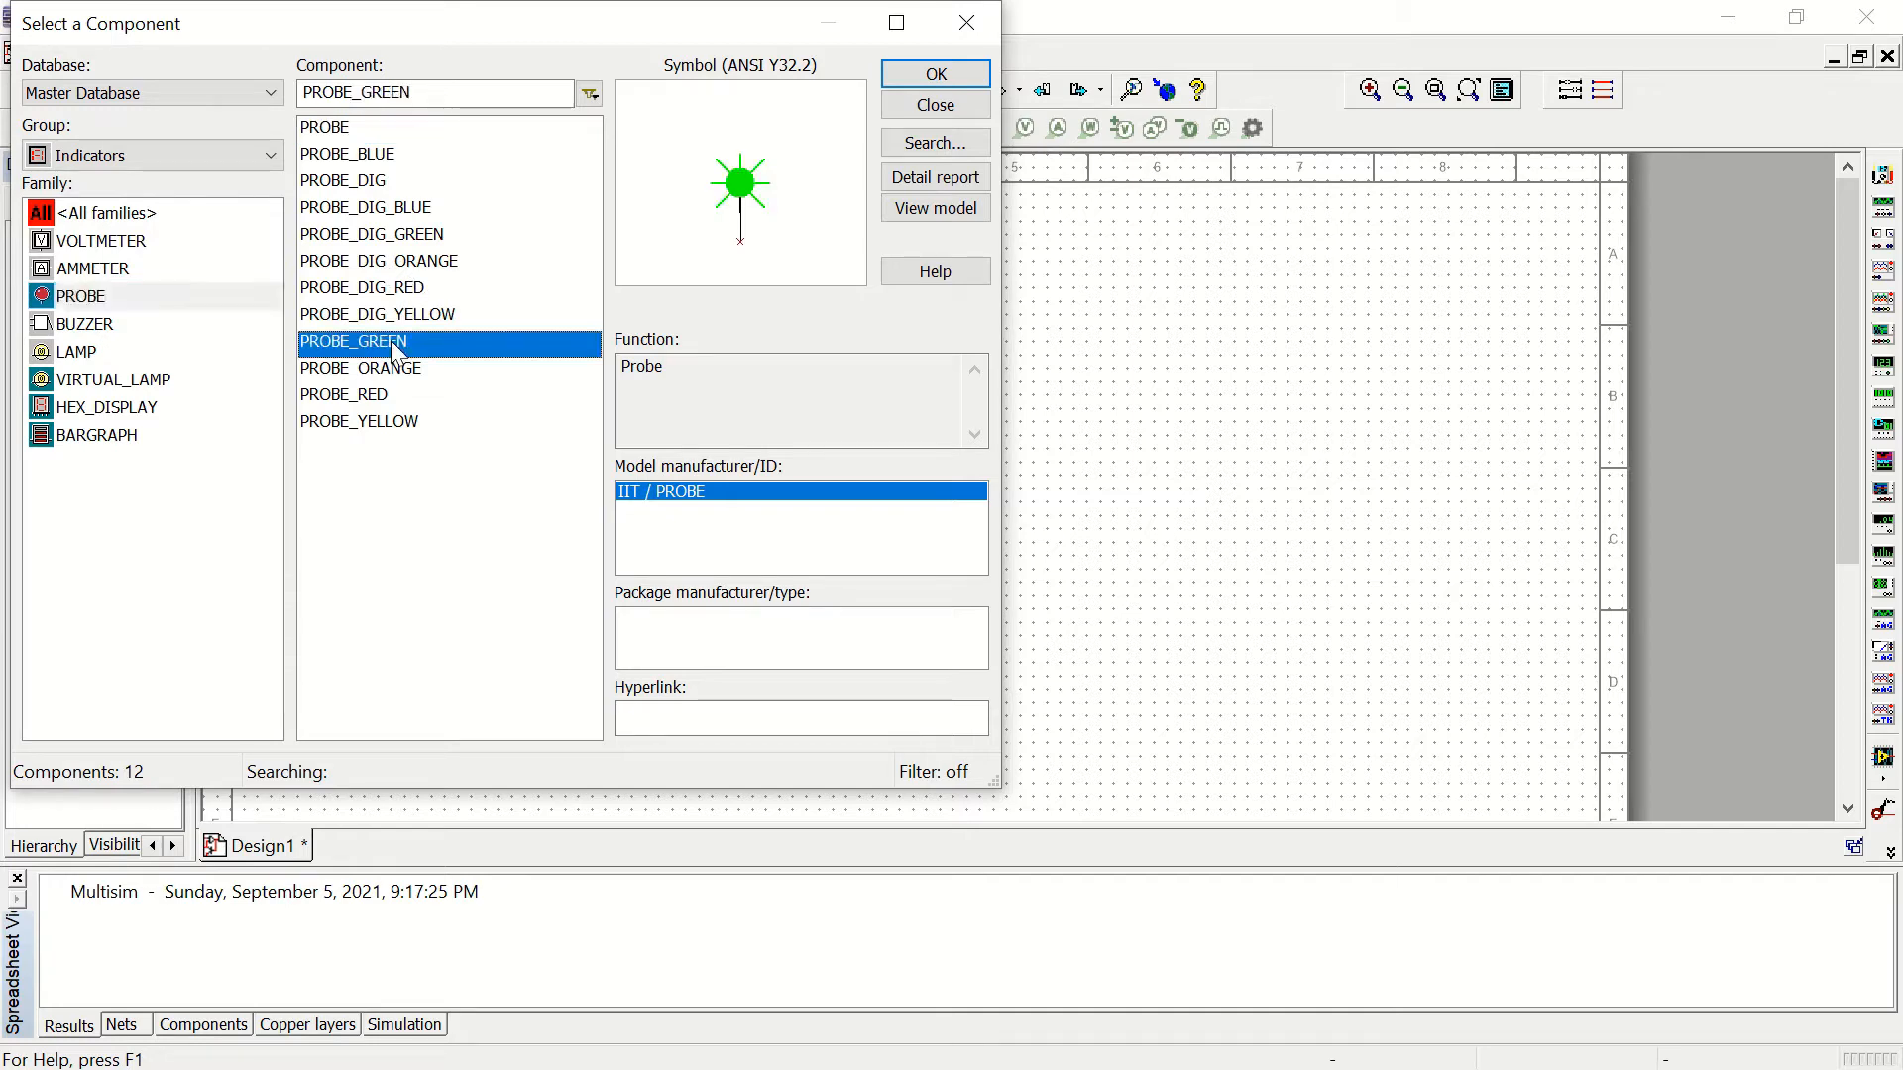
click(949, 76)
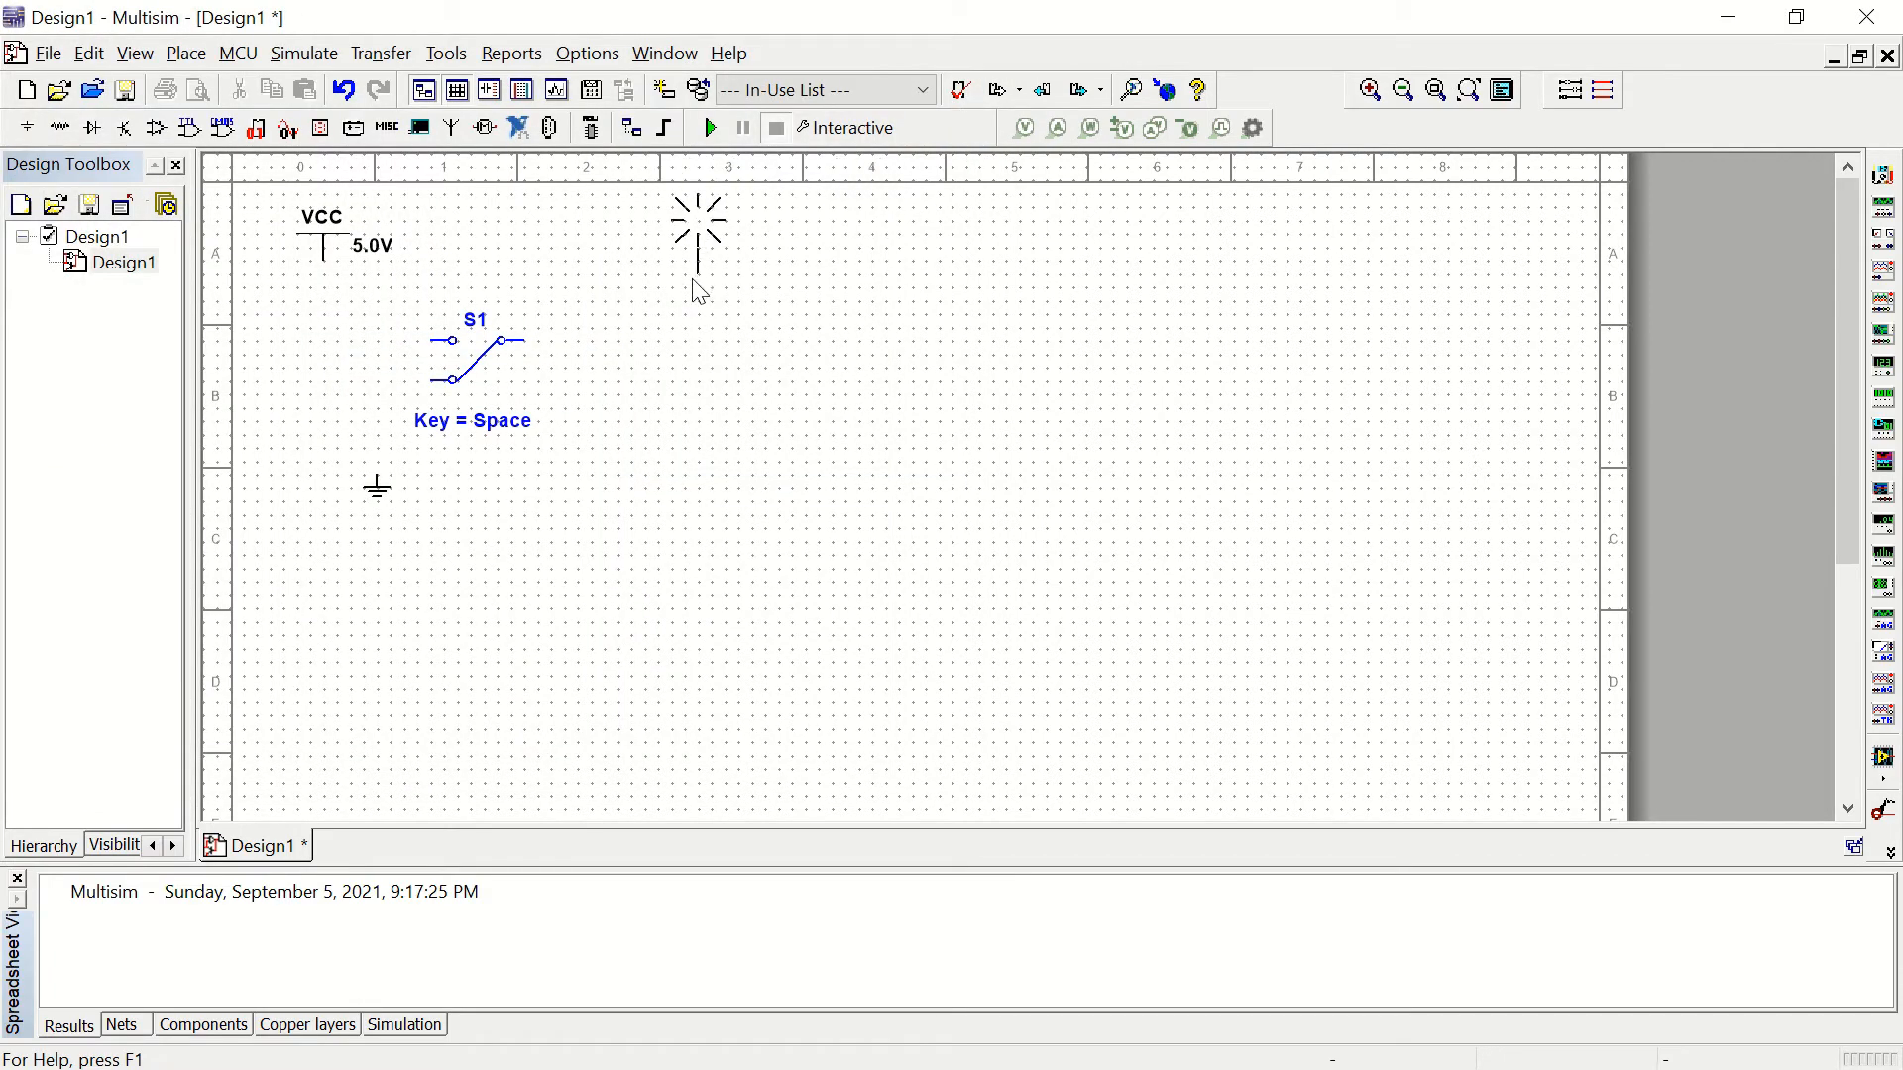
key(Escape)
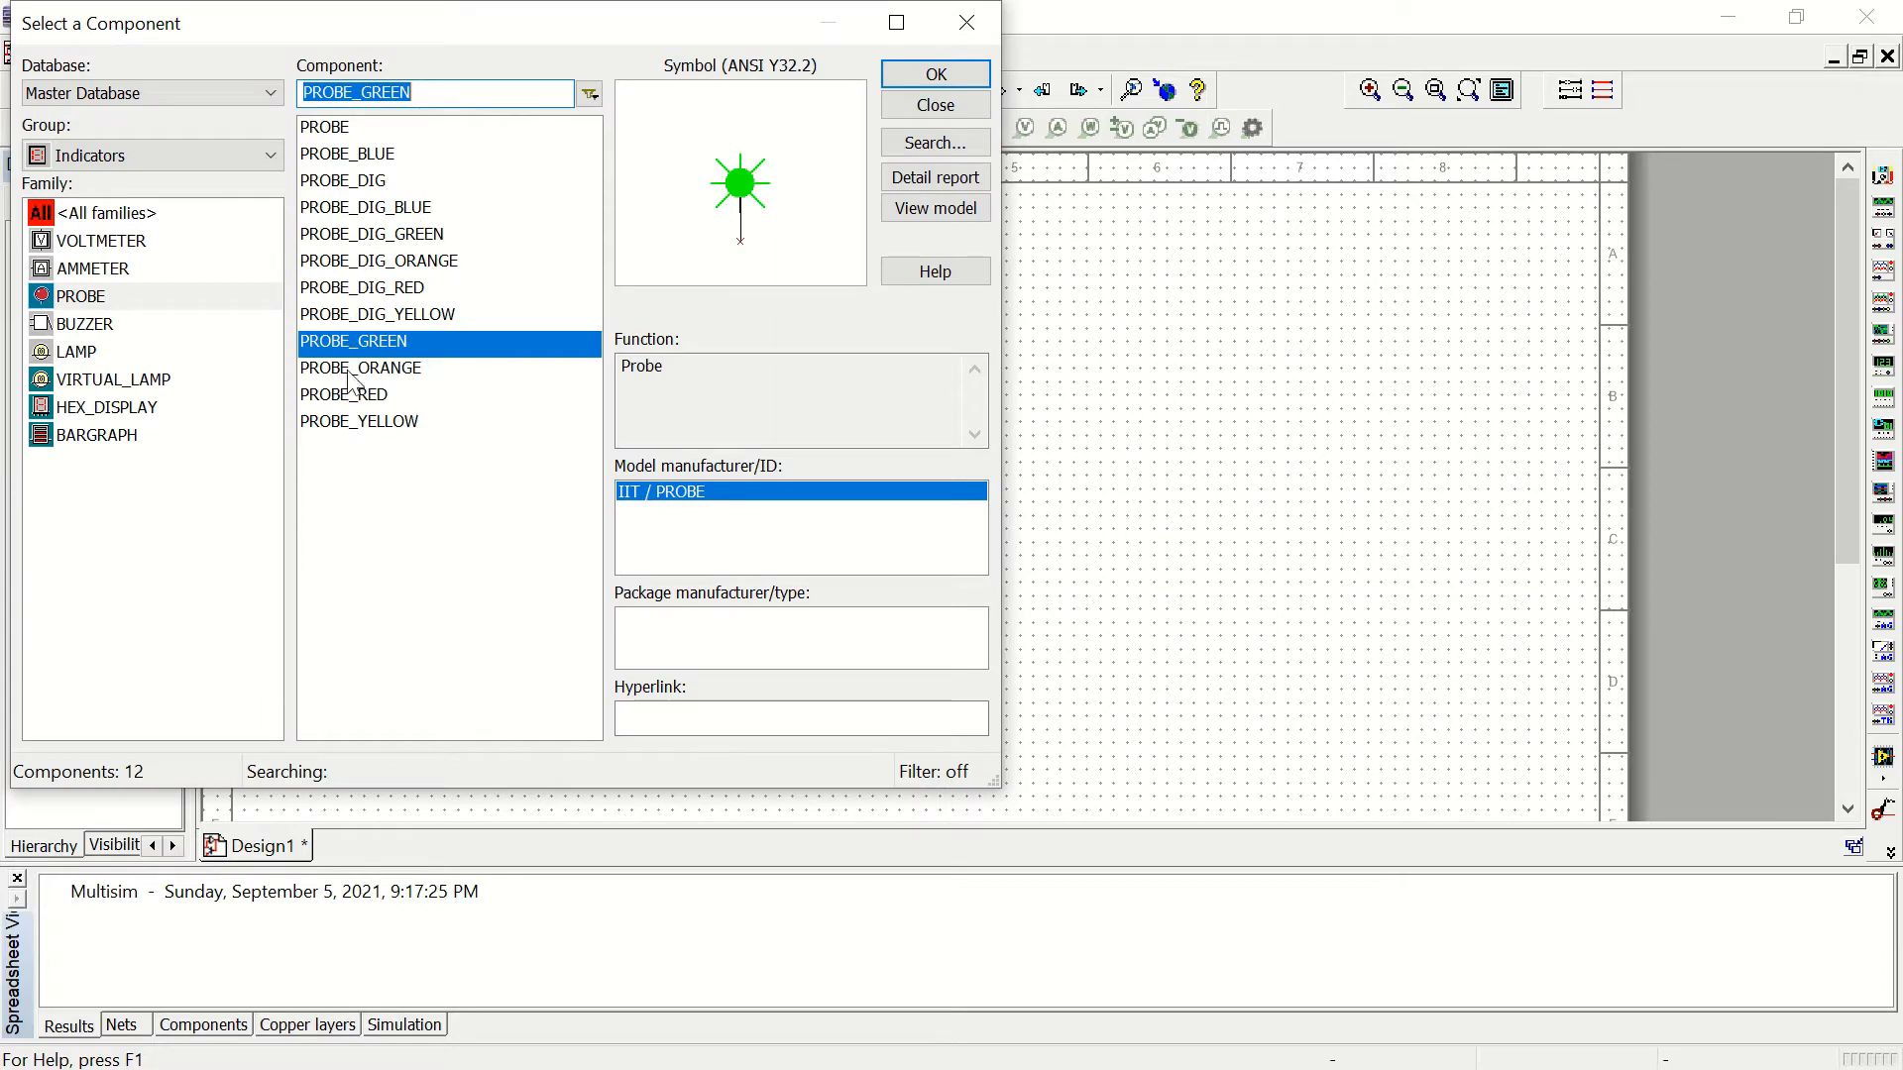
Step: Place a PROBE_ORANGE indicator to the right of the green probe, leaving space between them
click(348, 370)
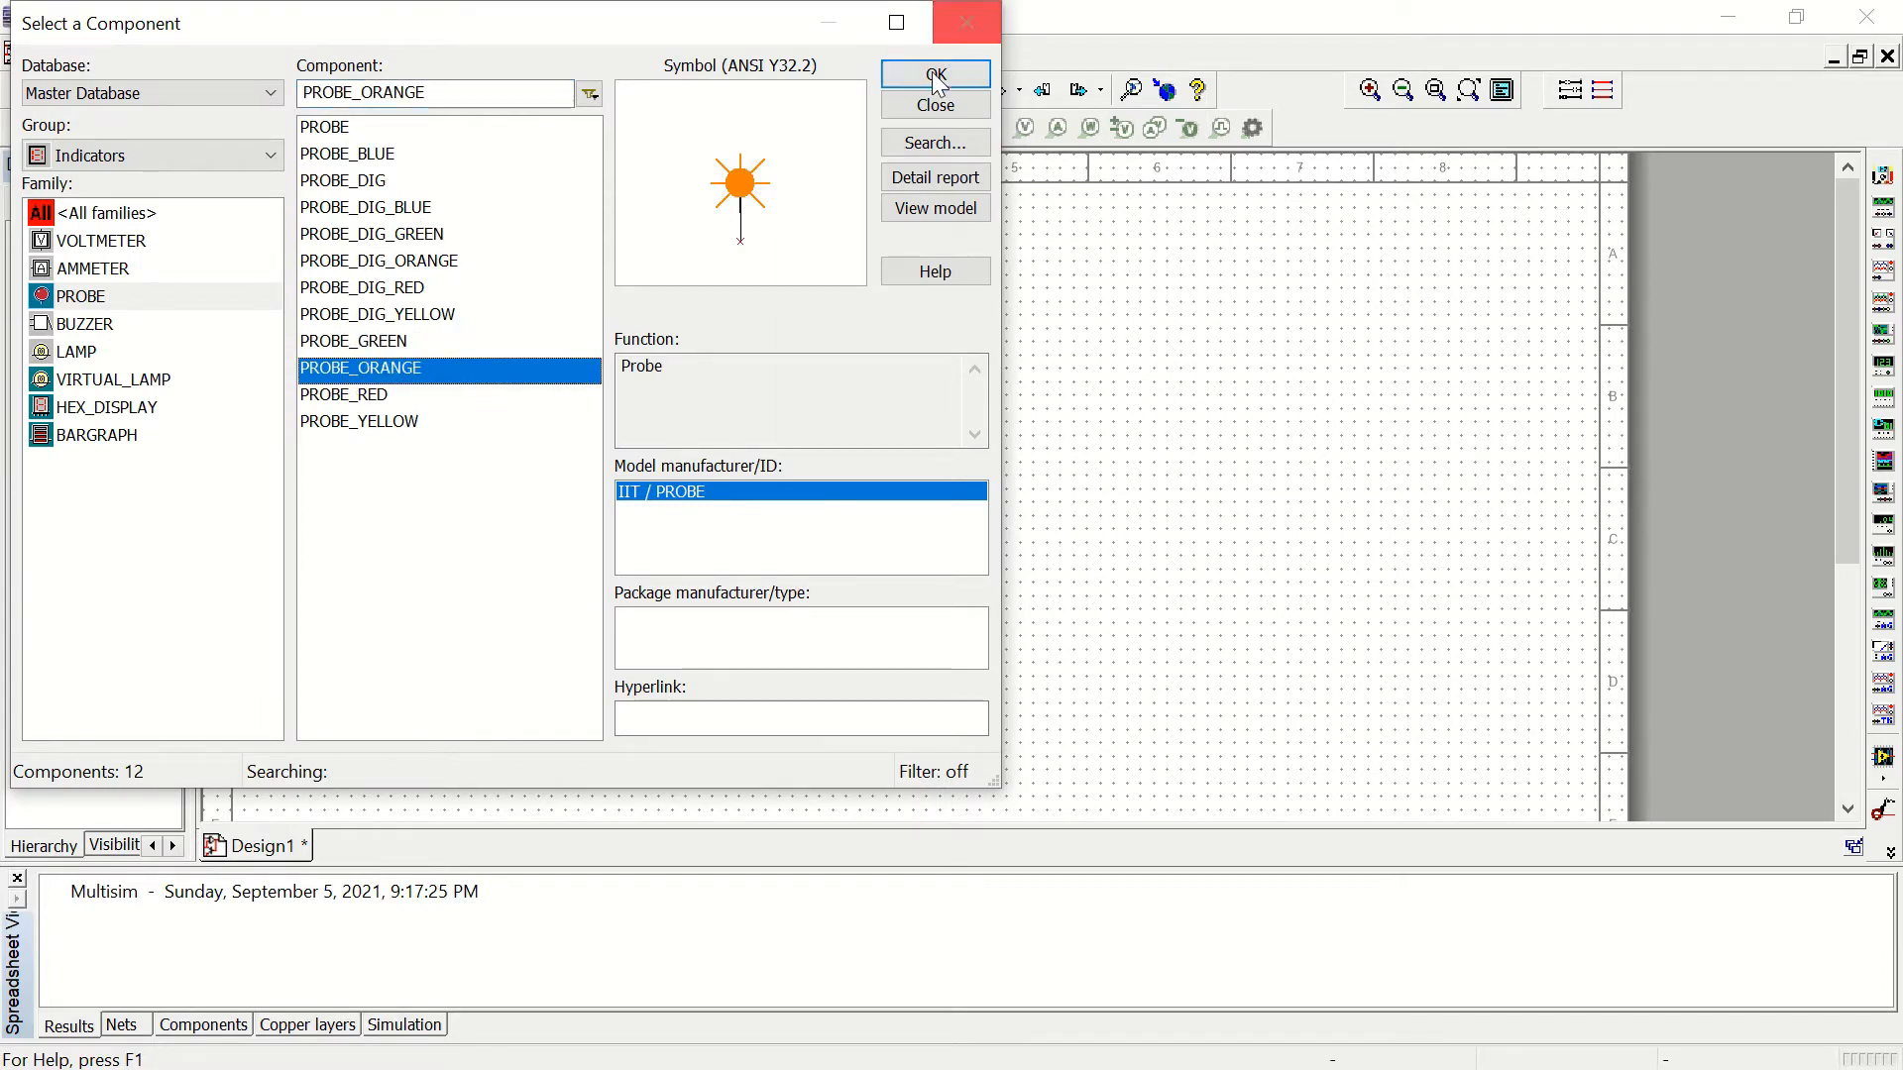
click(935, 74)
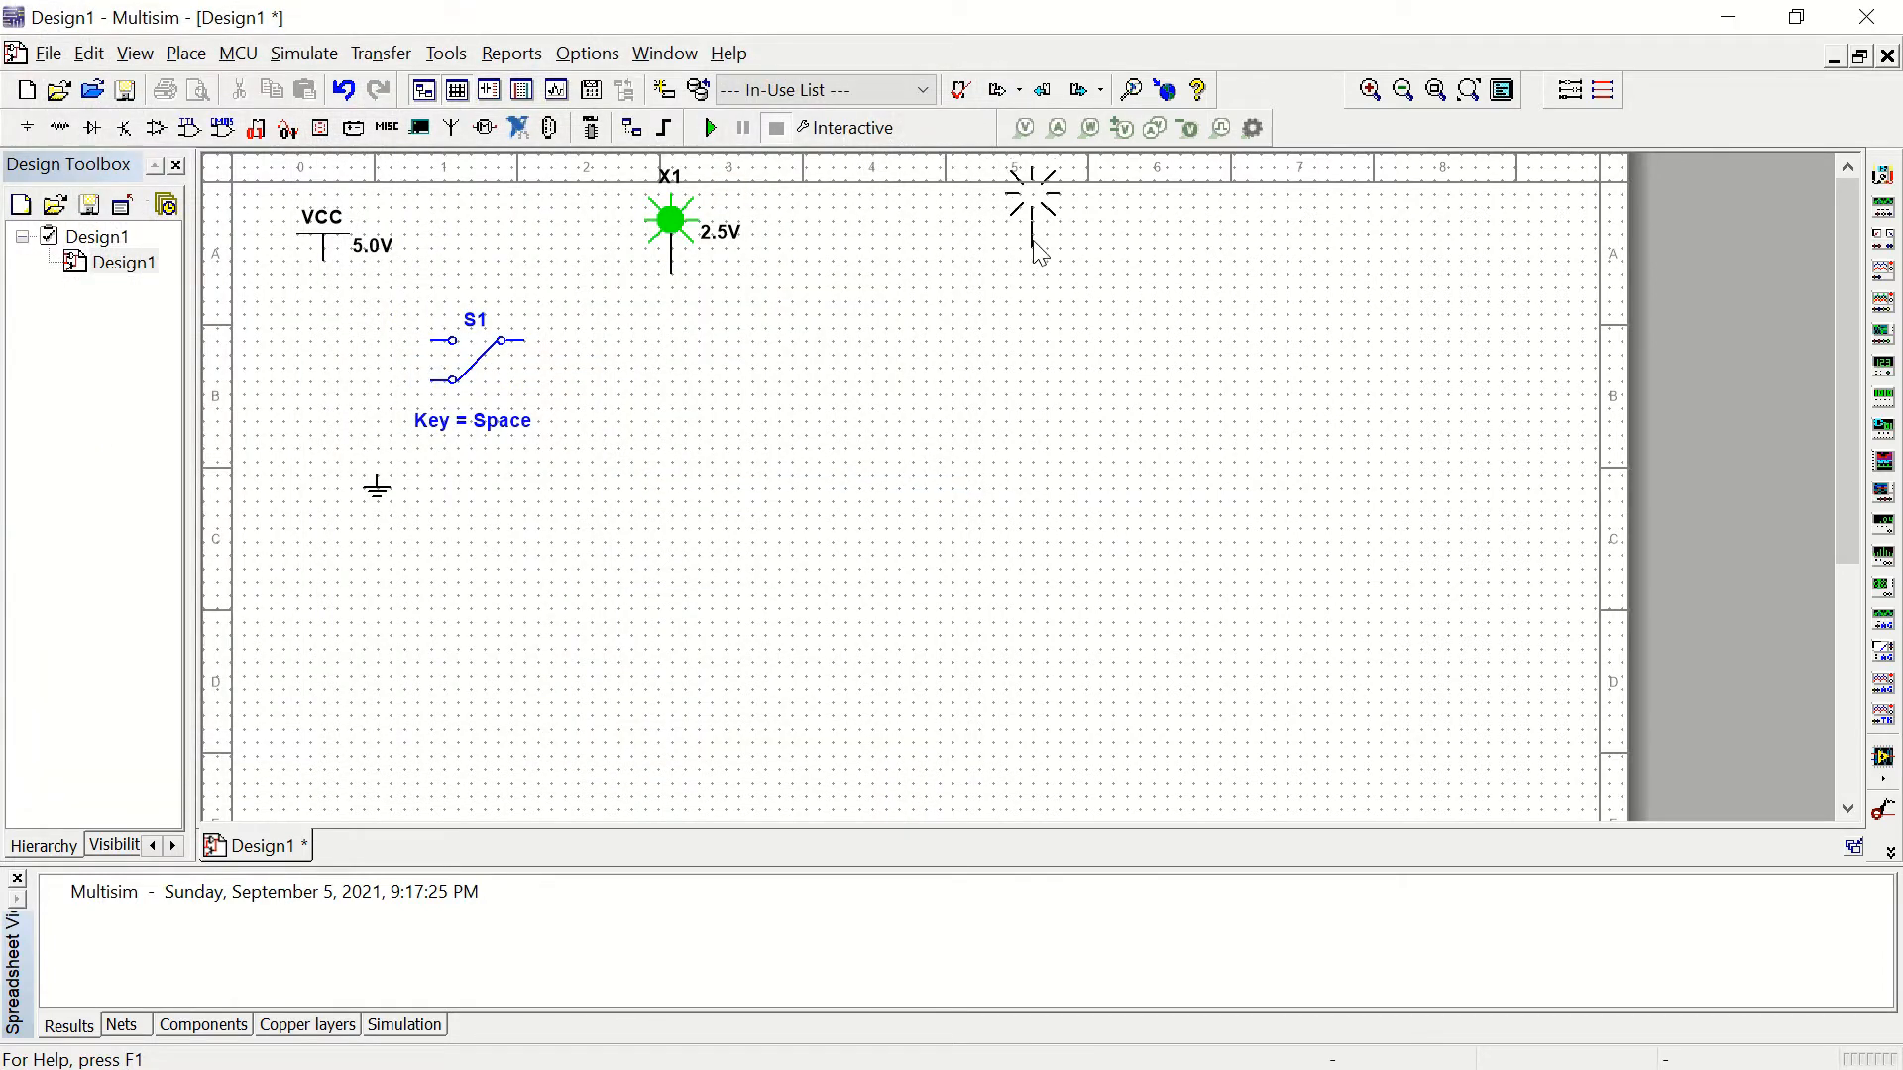
click(1135, 278)
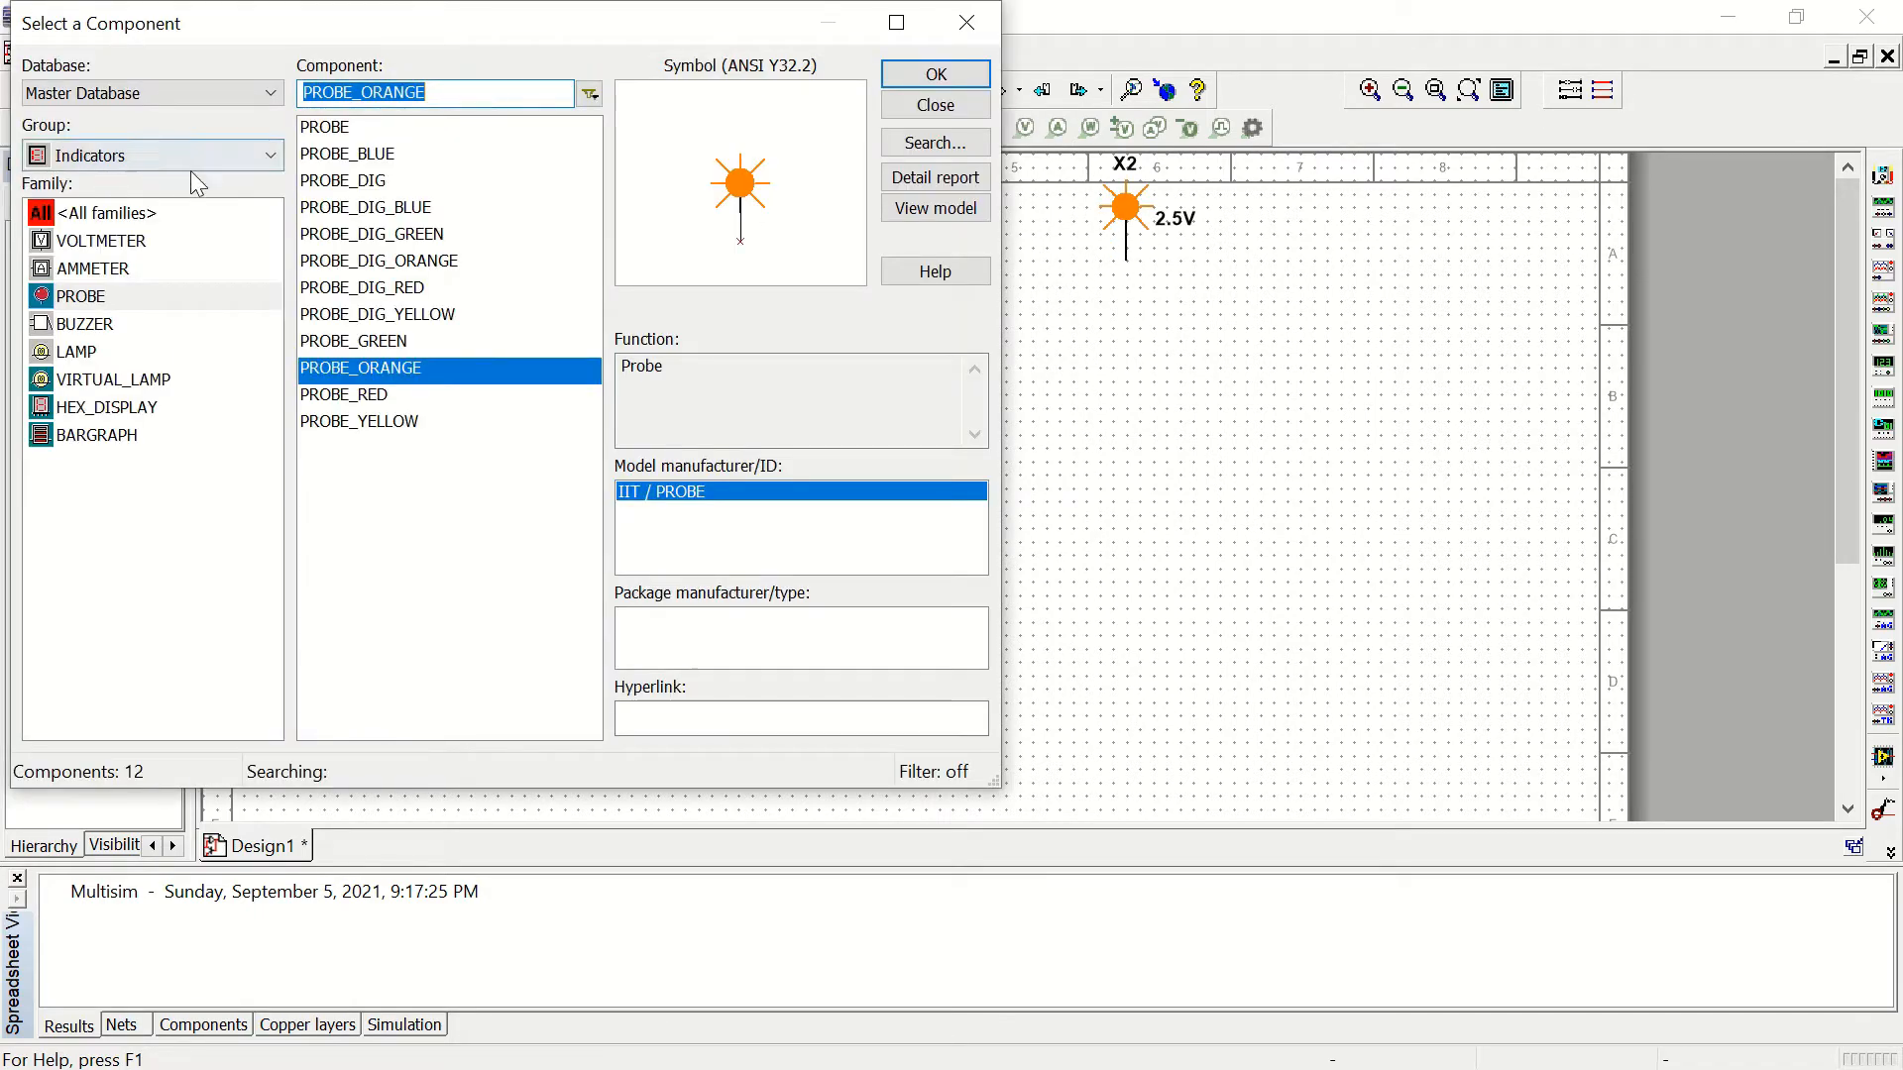
Step: Find and select the 74LS04N hex inverter in the TTL group's 74LS family
click(157, 157)
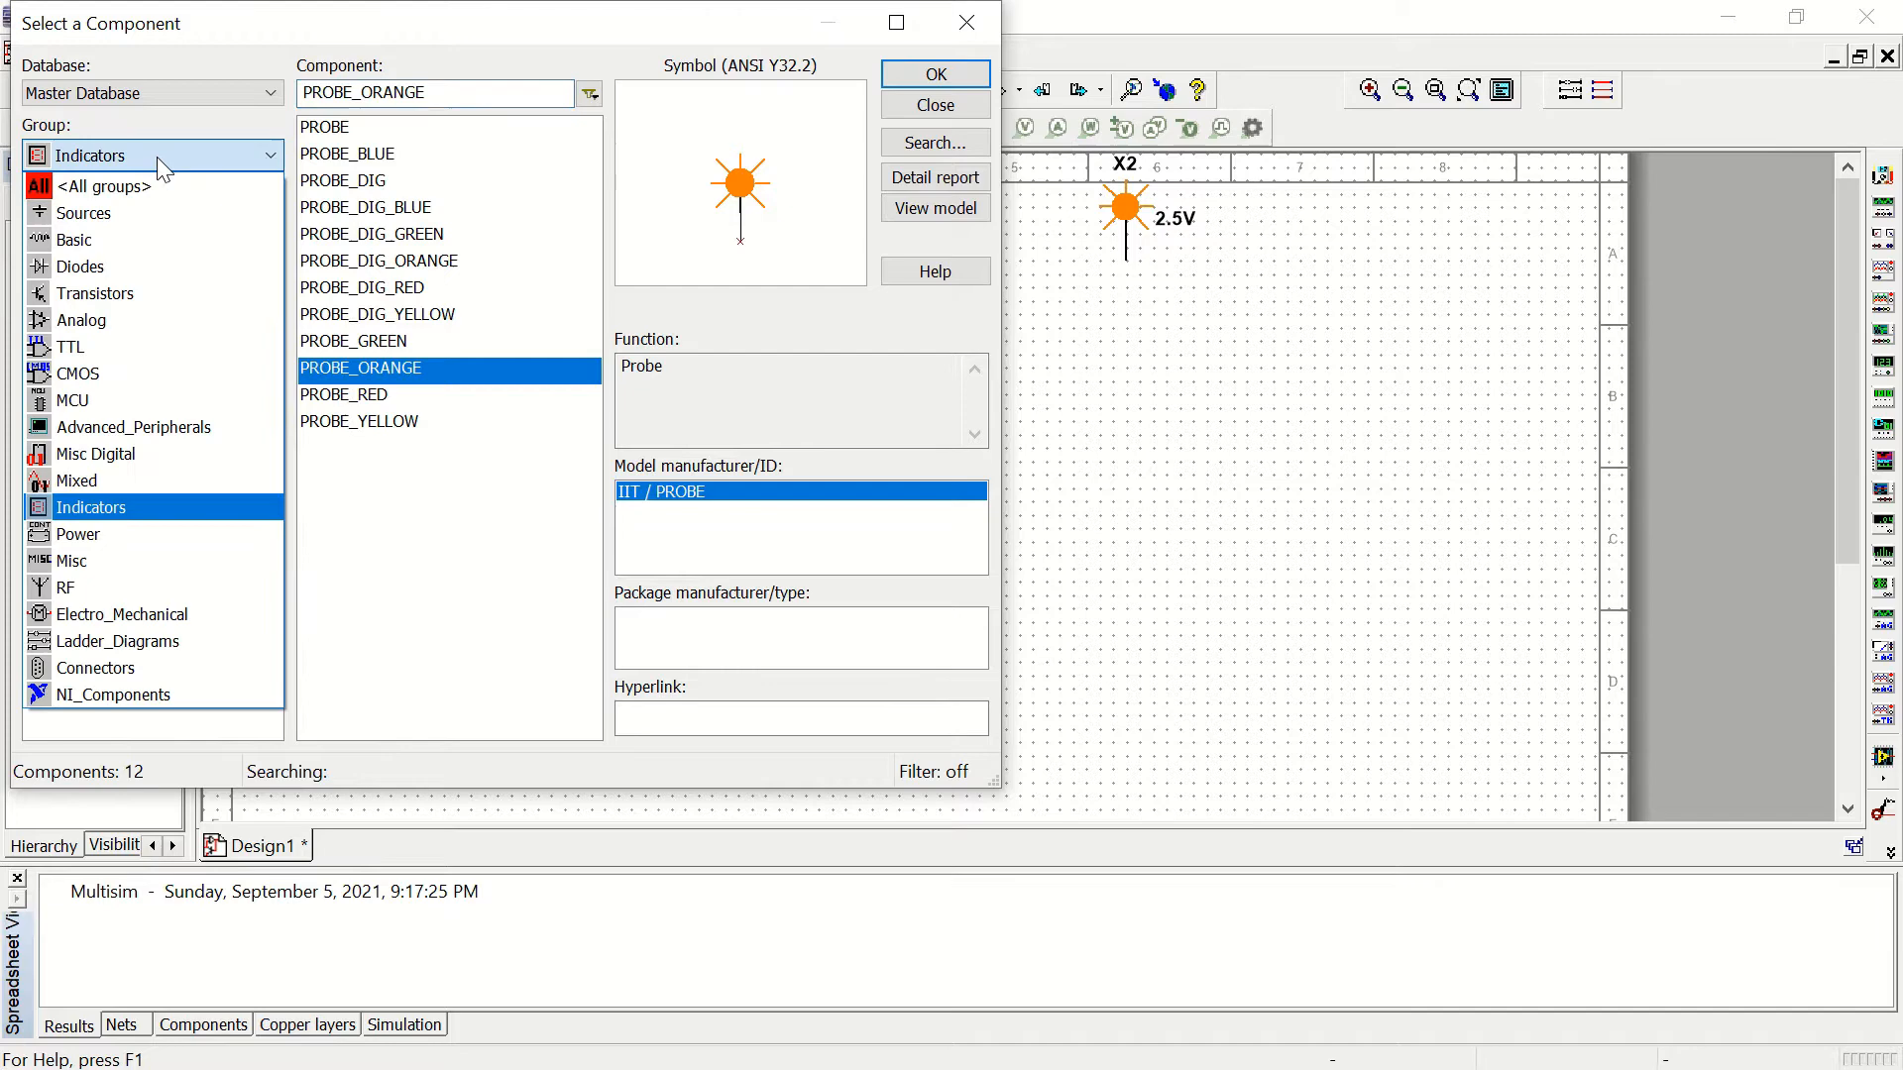
click(130, 345)
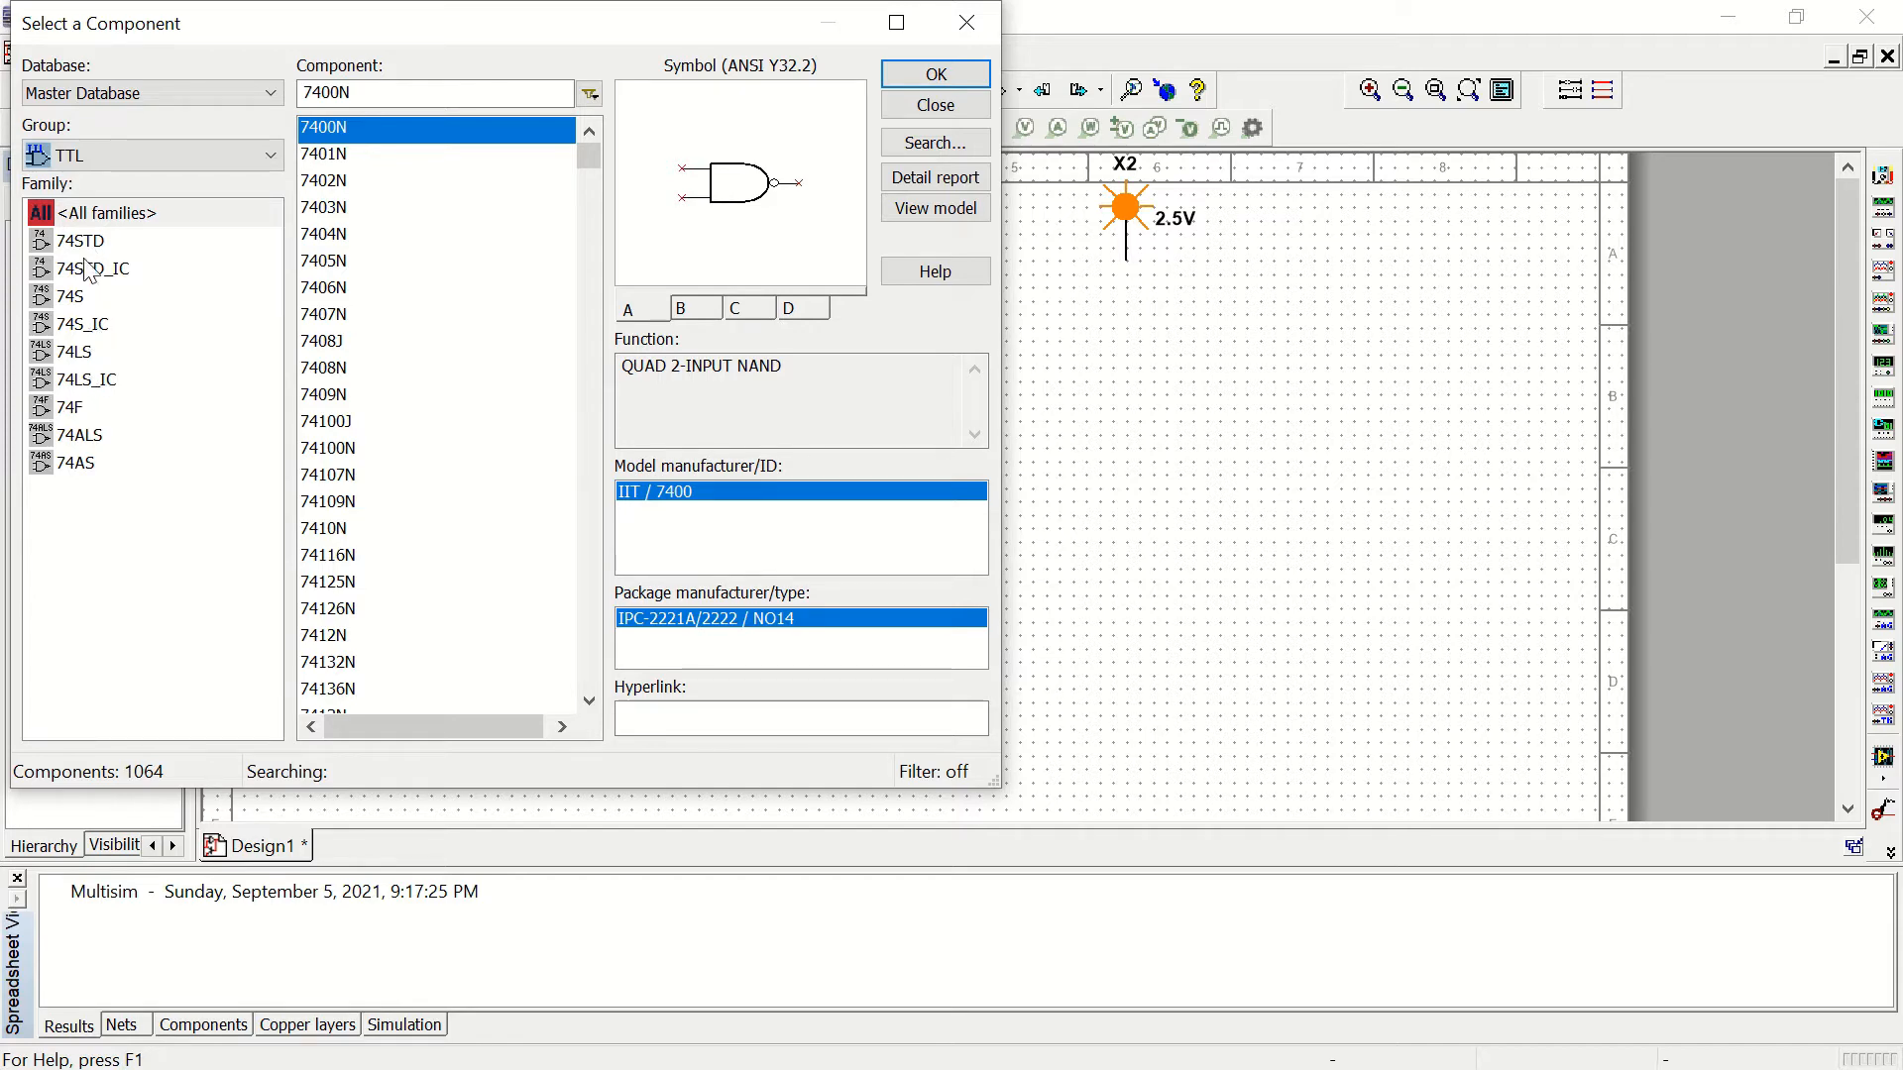
click(74, 354)
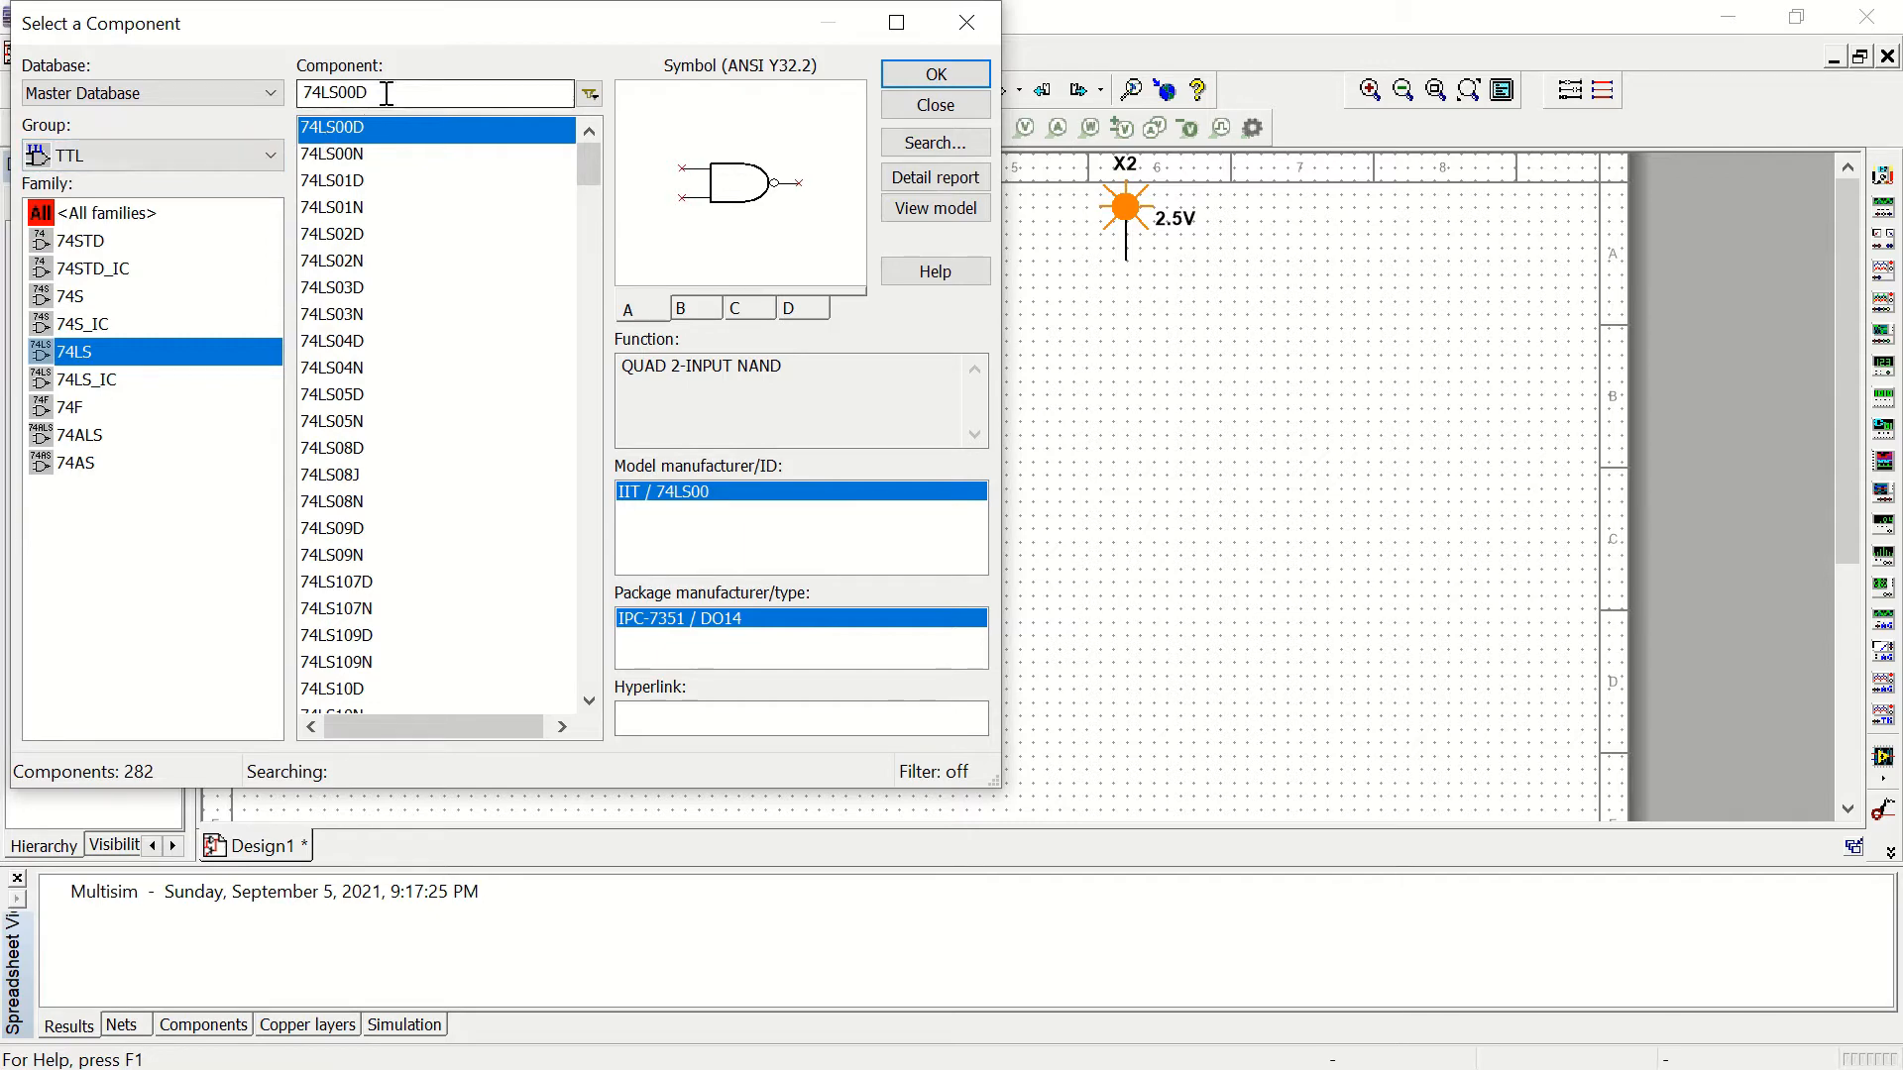
click(418, 88)
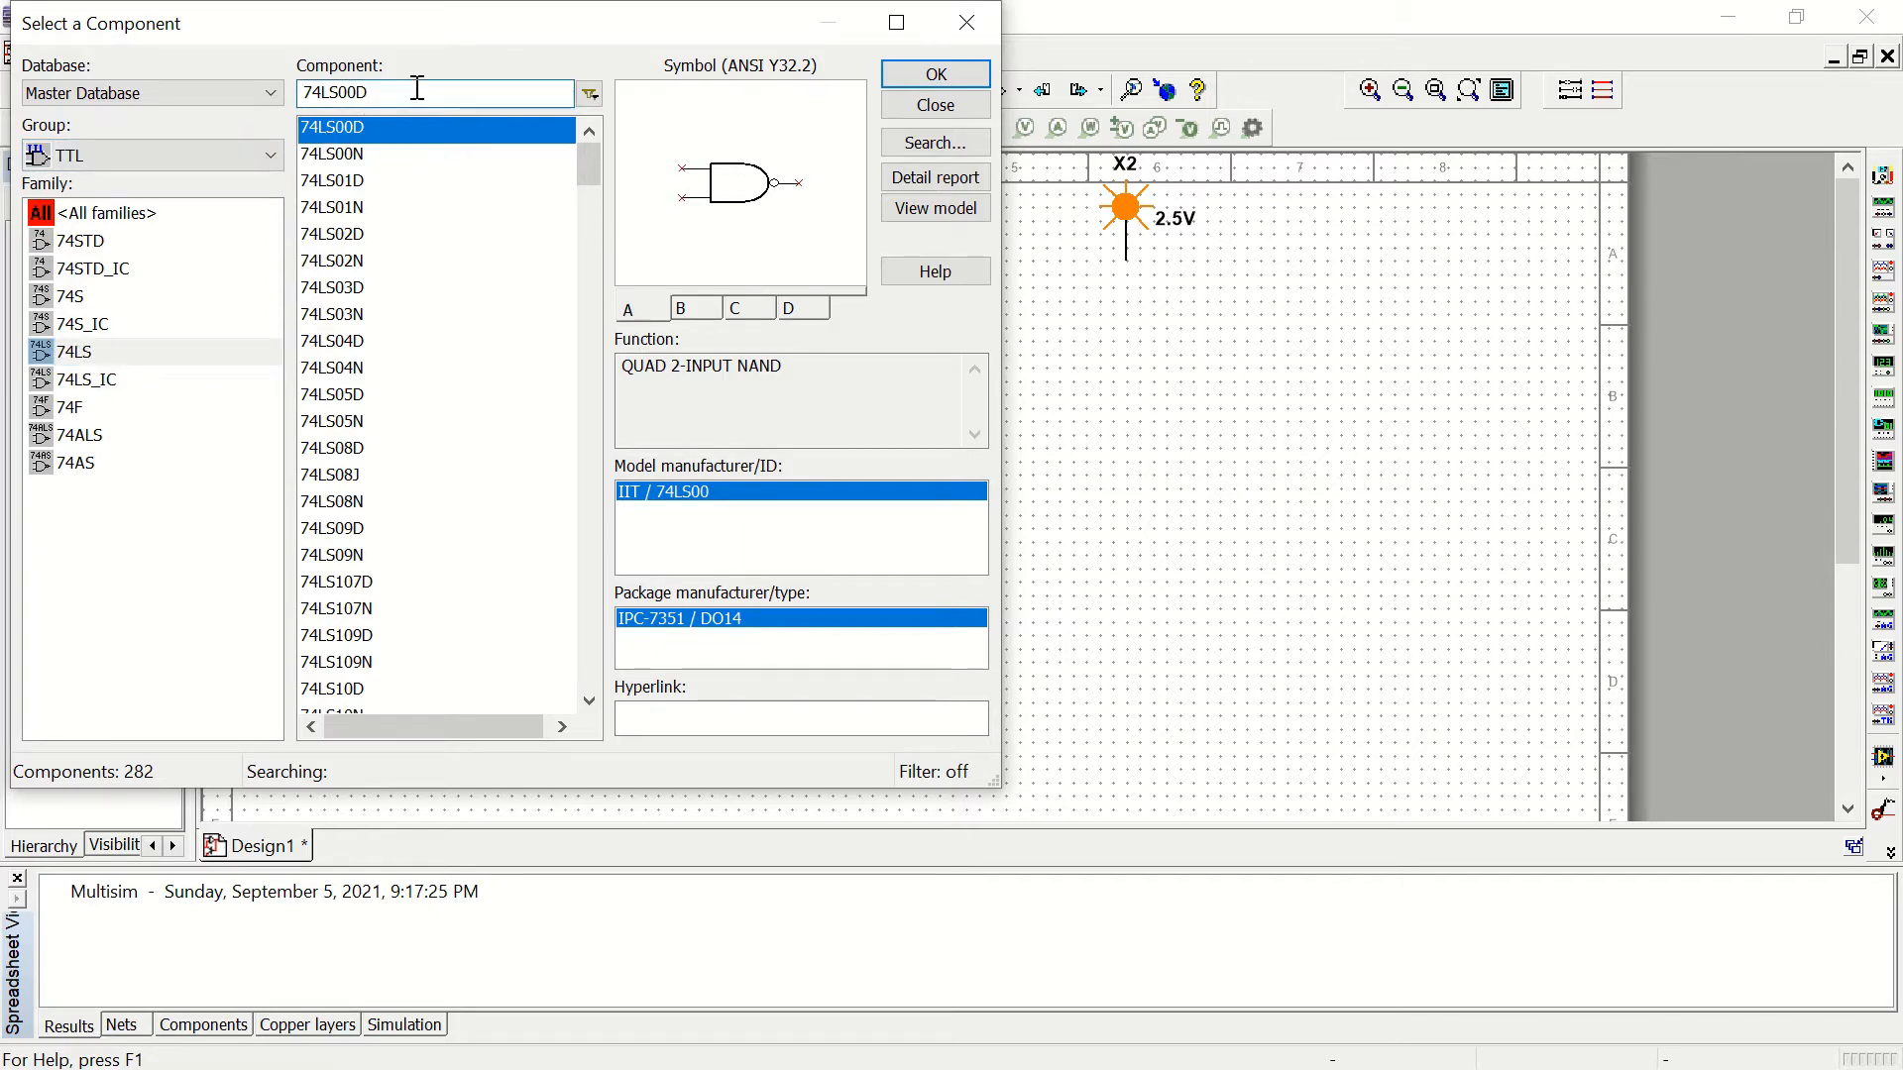
key(BackSpace)
key(BackSpace)
key(BackSpace)
text(04)
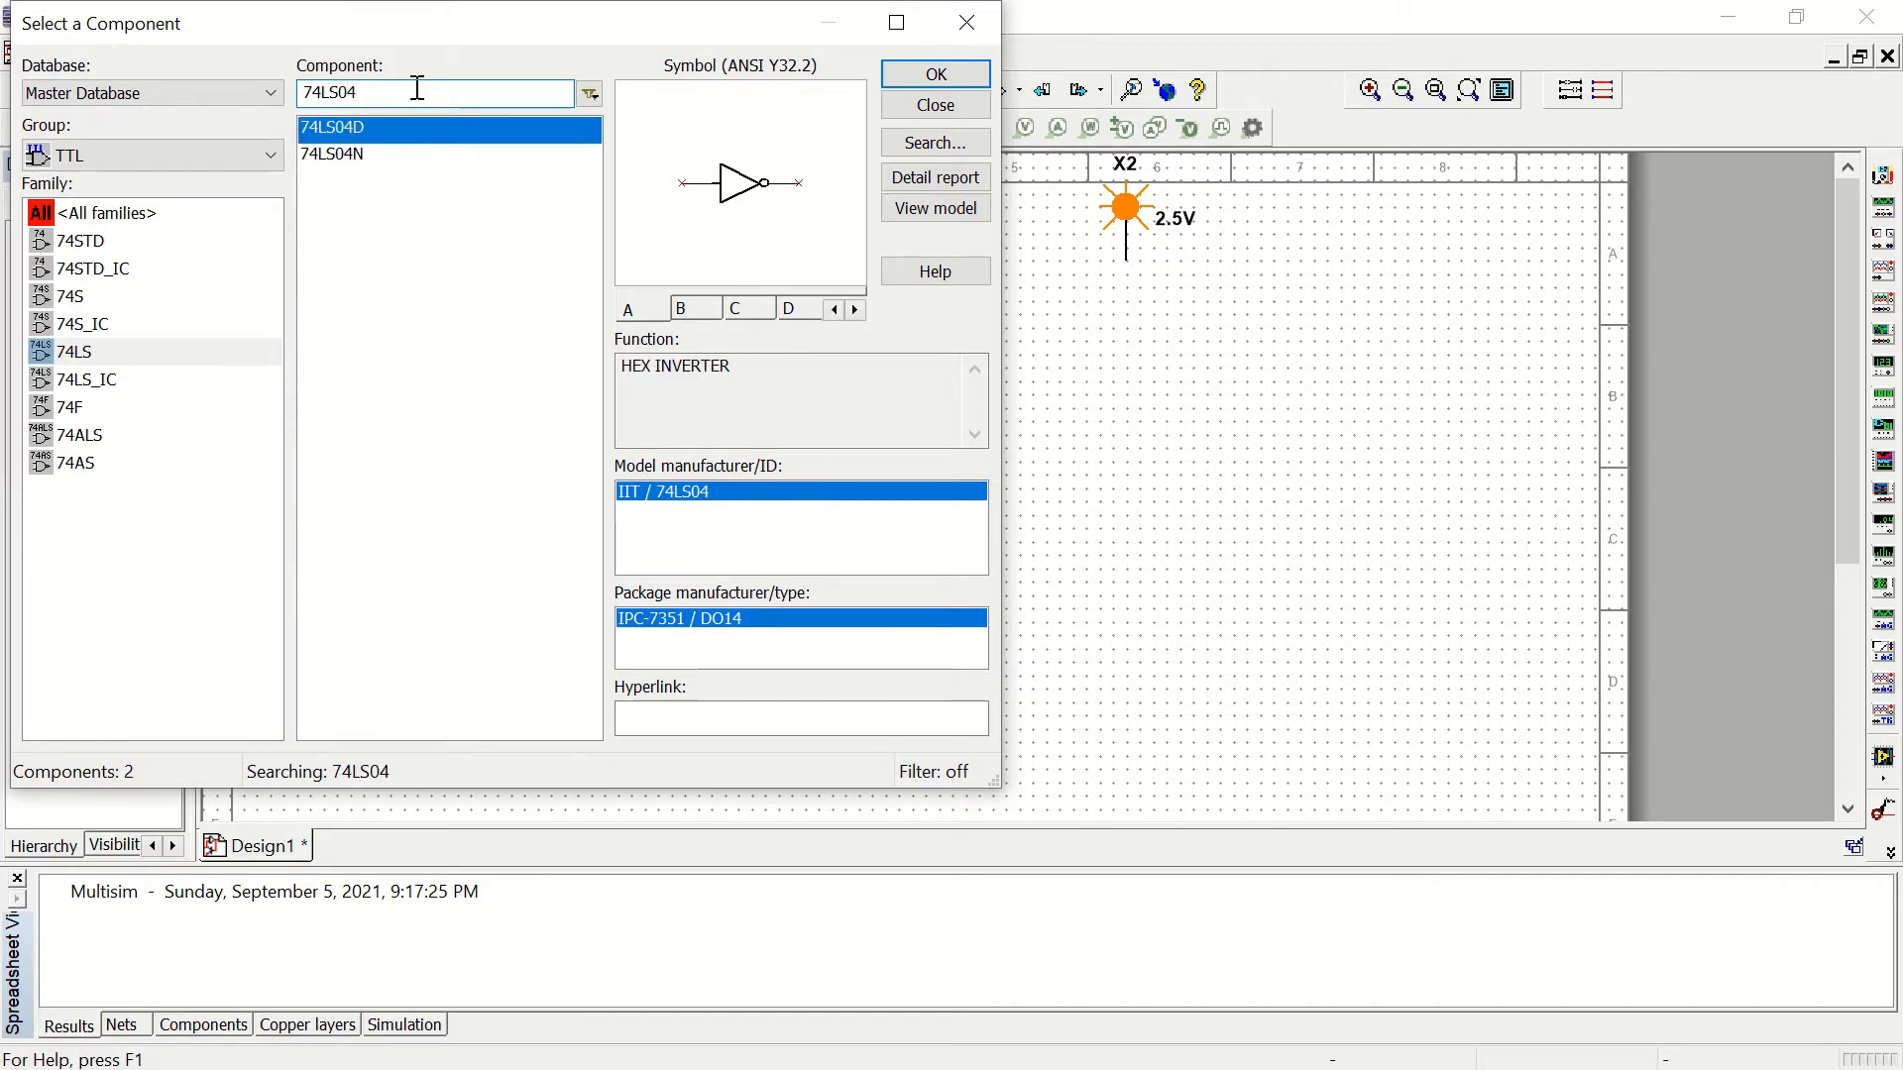
click(377, 156)
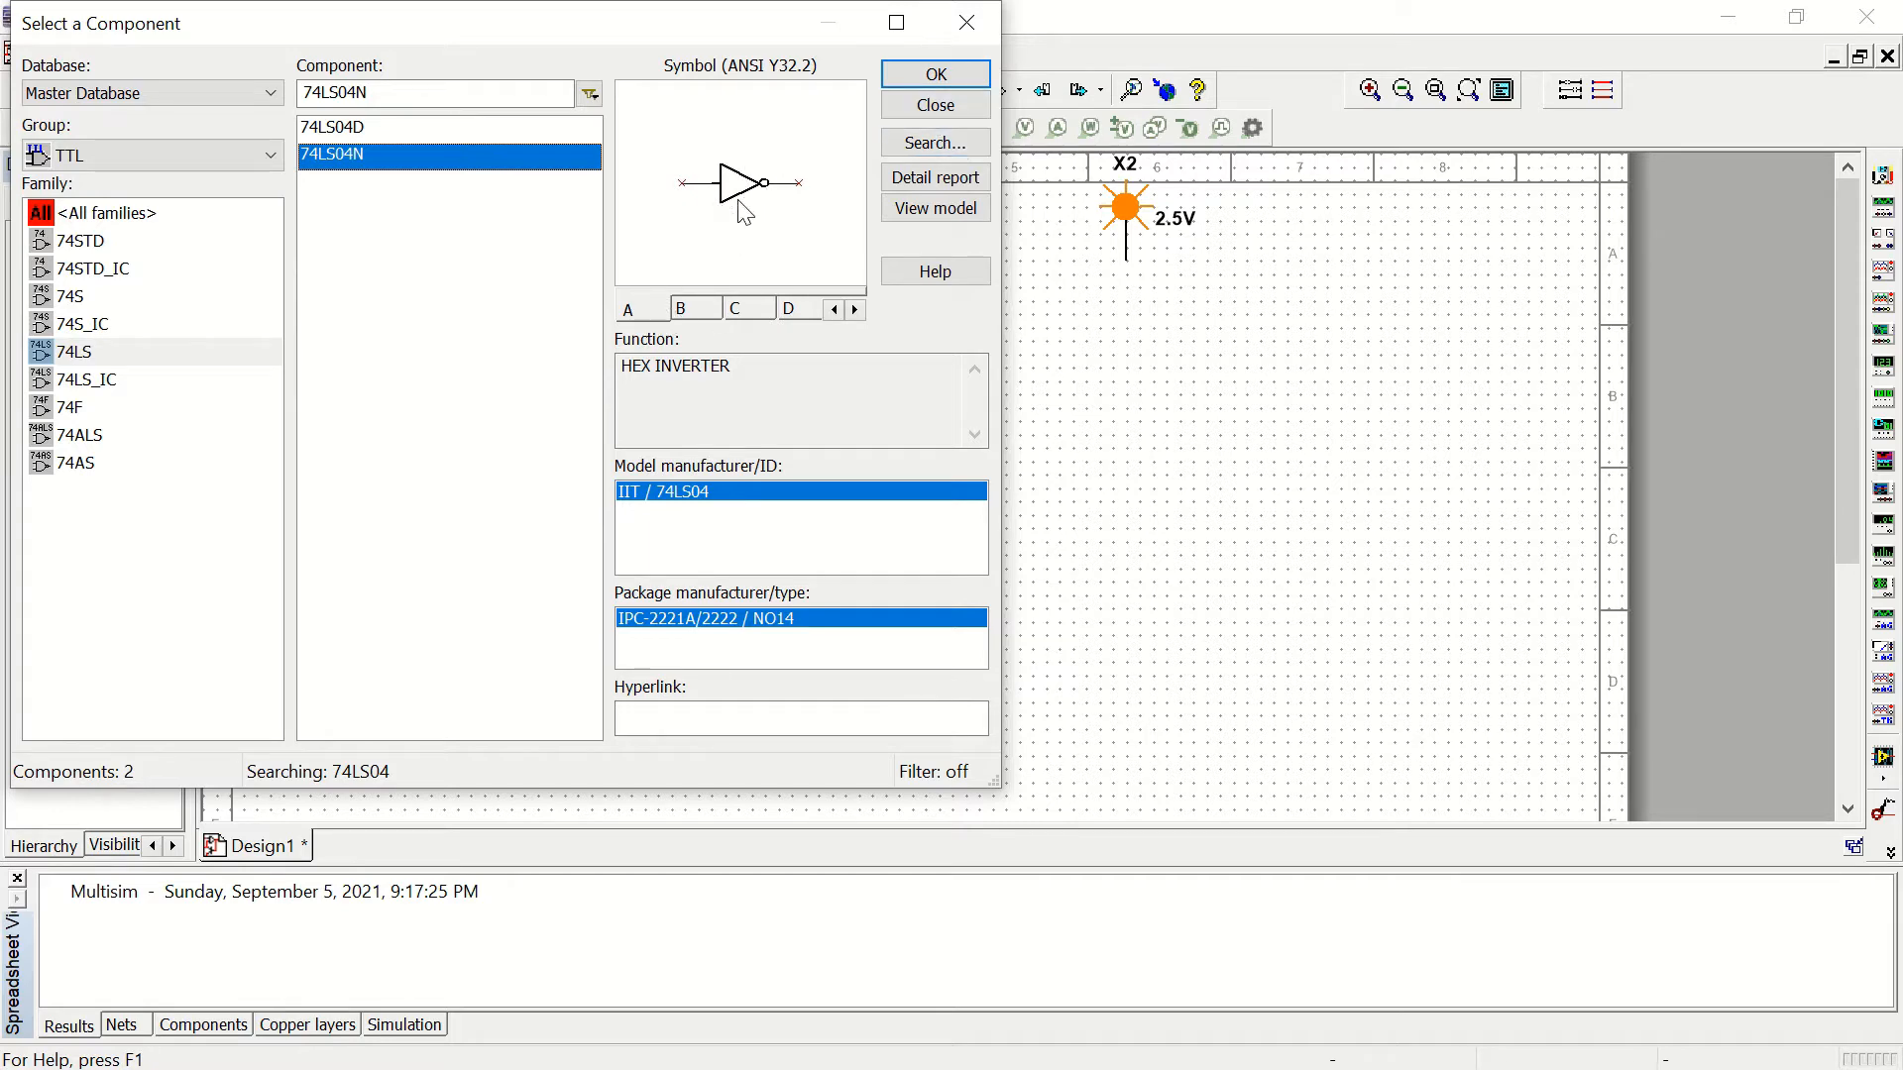
Step: Review the inverter's available sections and place section A of the 74LS04N between and below the two probes
click(854, 309)
click(854, 309)
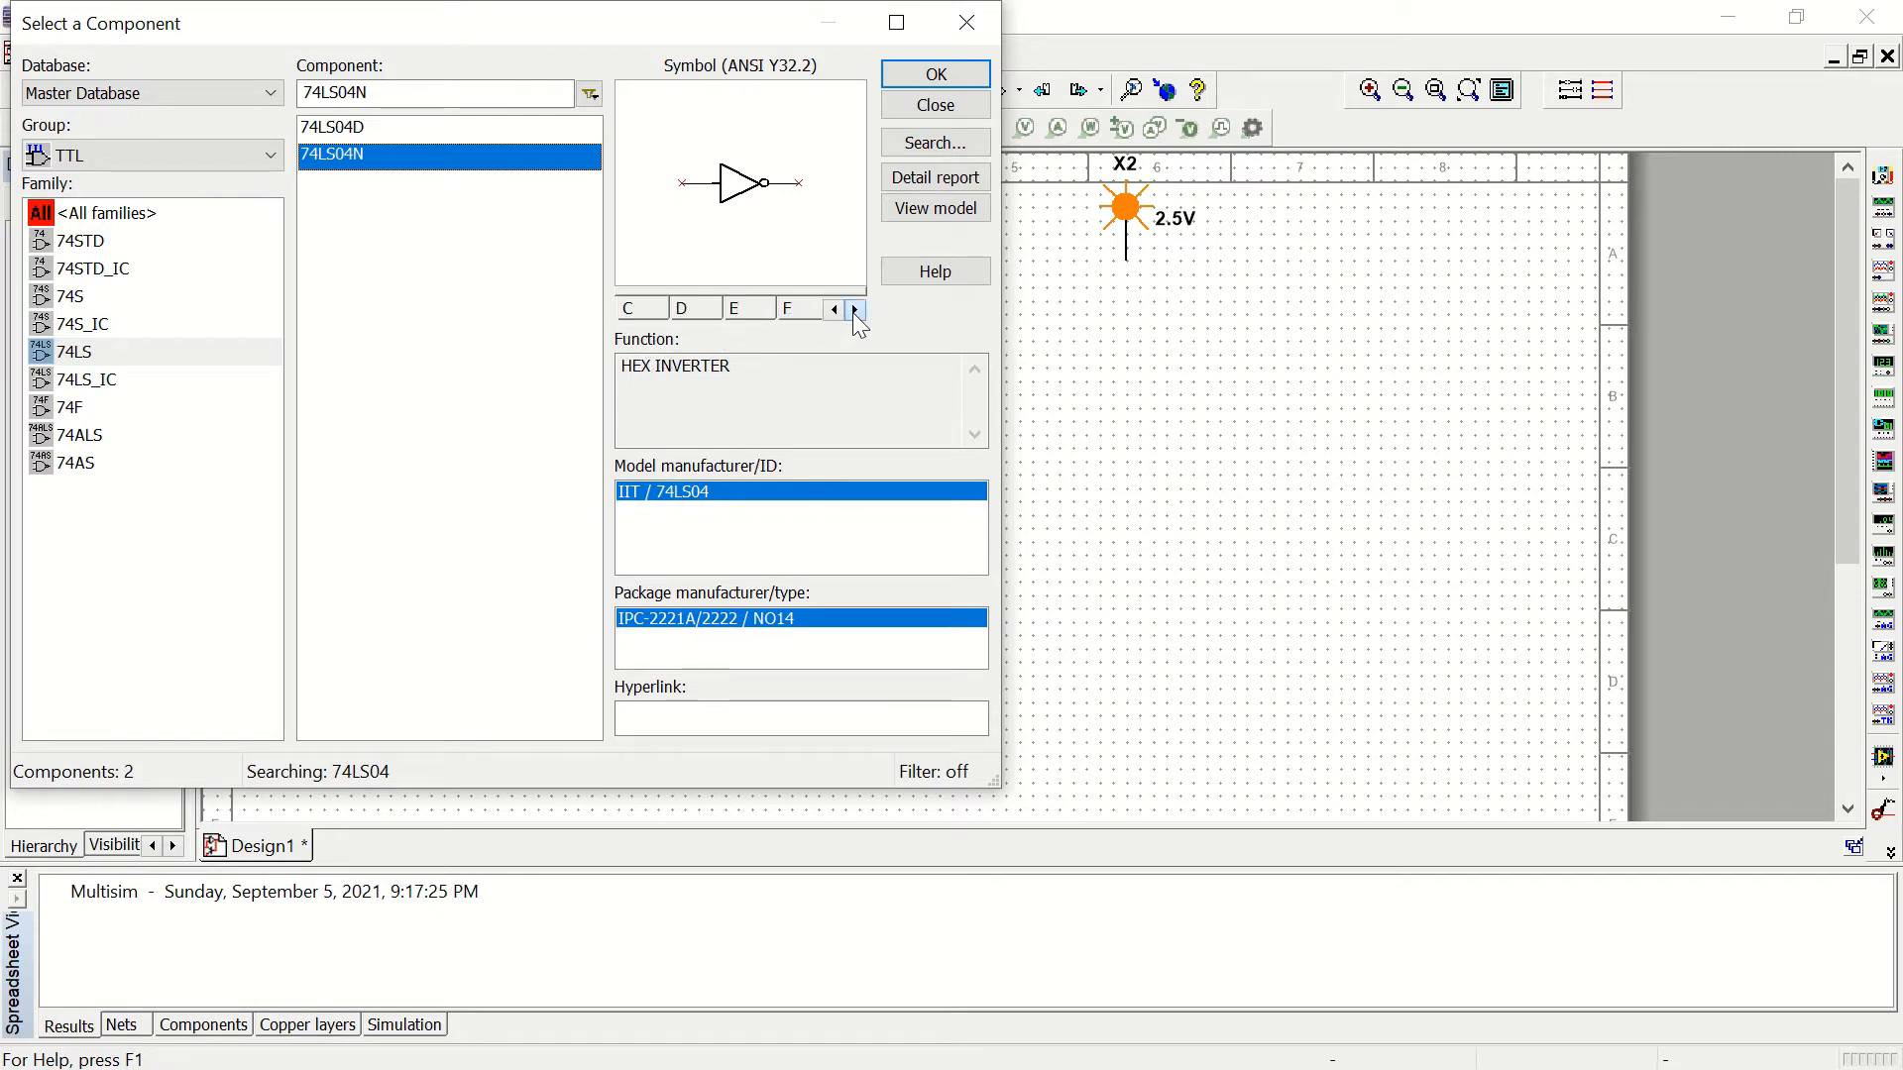
click(855, 309)
click(830, 310)
click(830, 310)
click(831, 310)
click(963, 80)
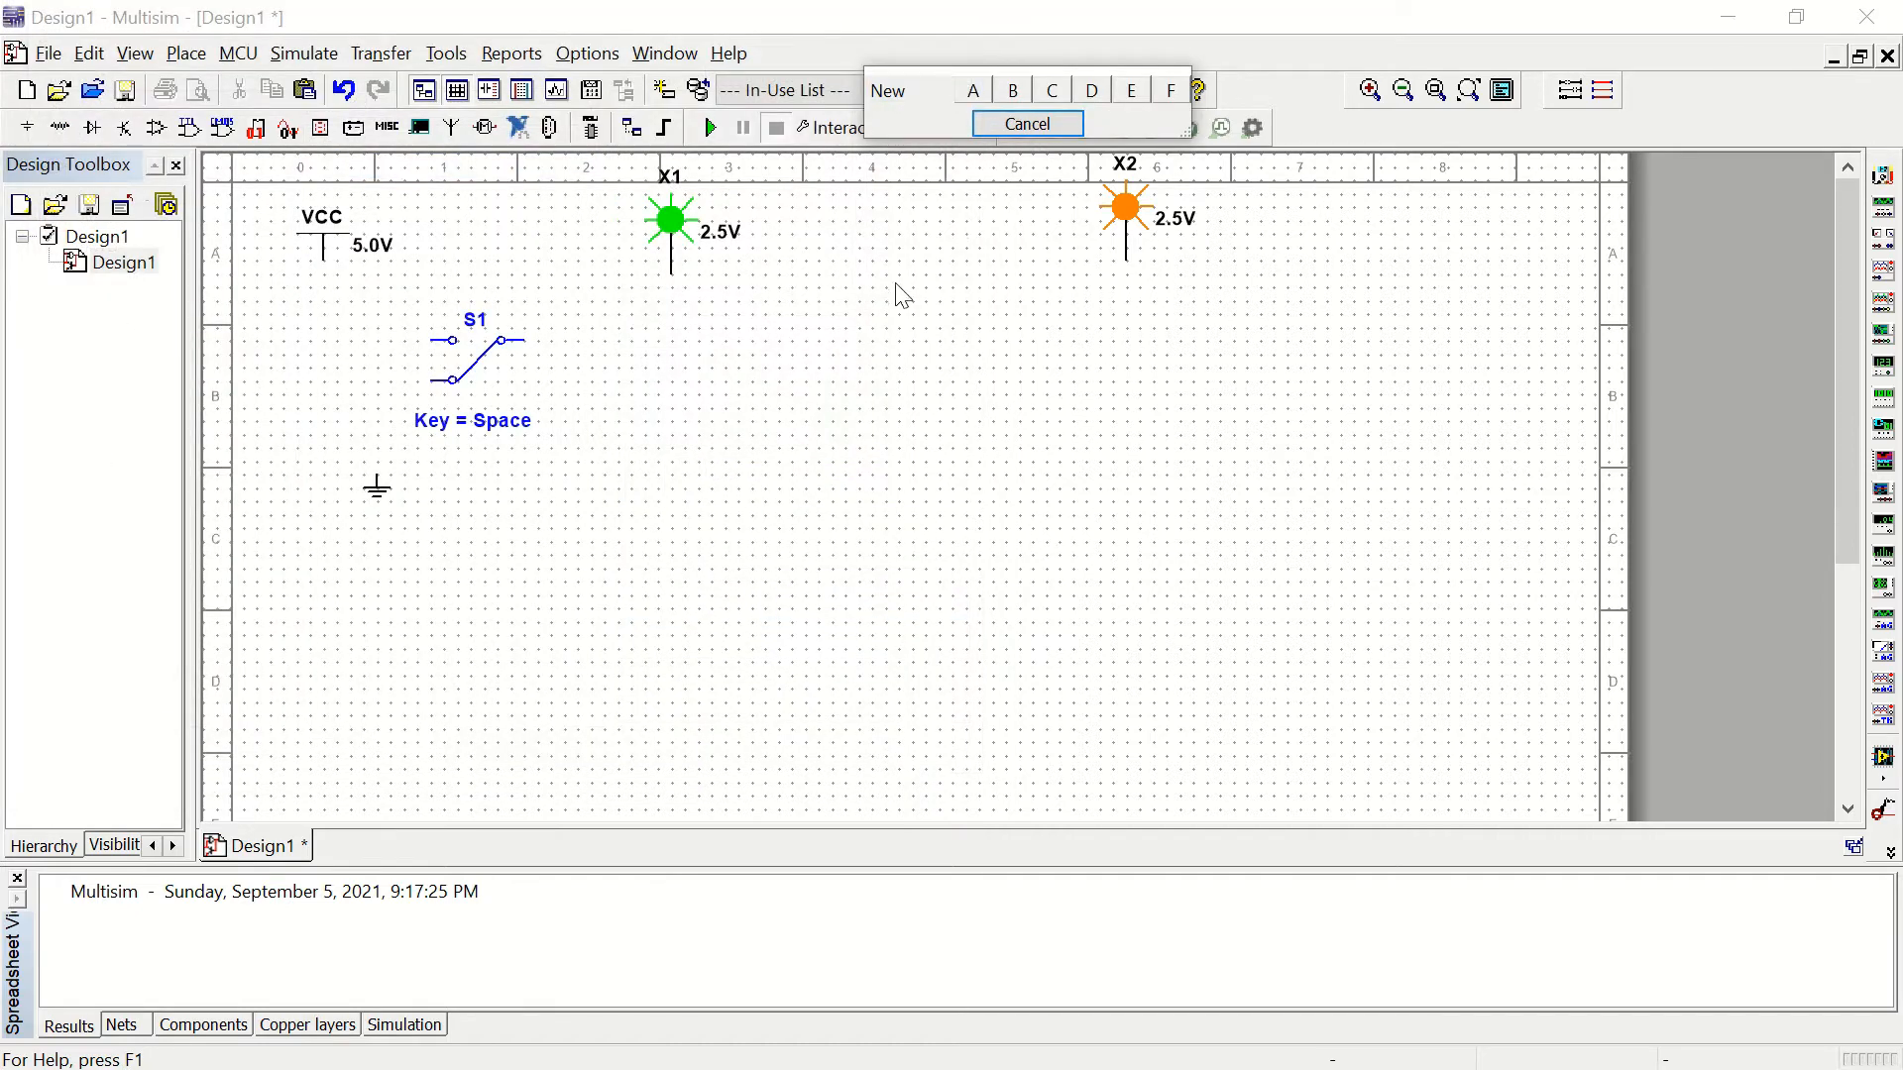
click(969, 90)
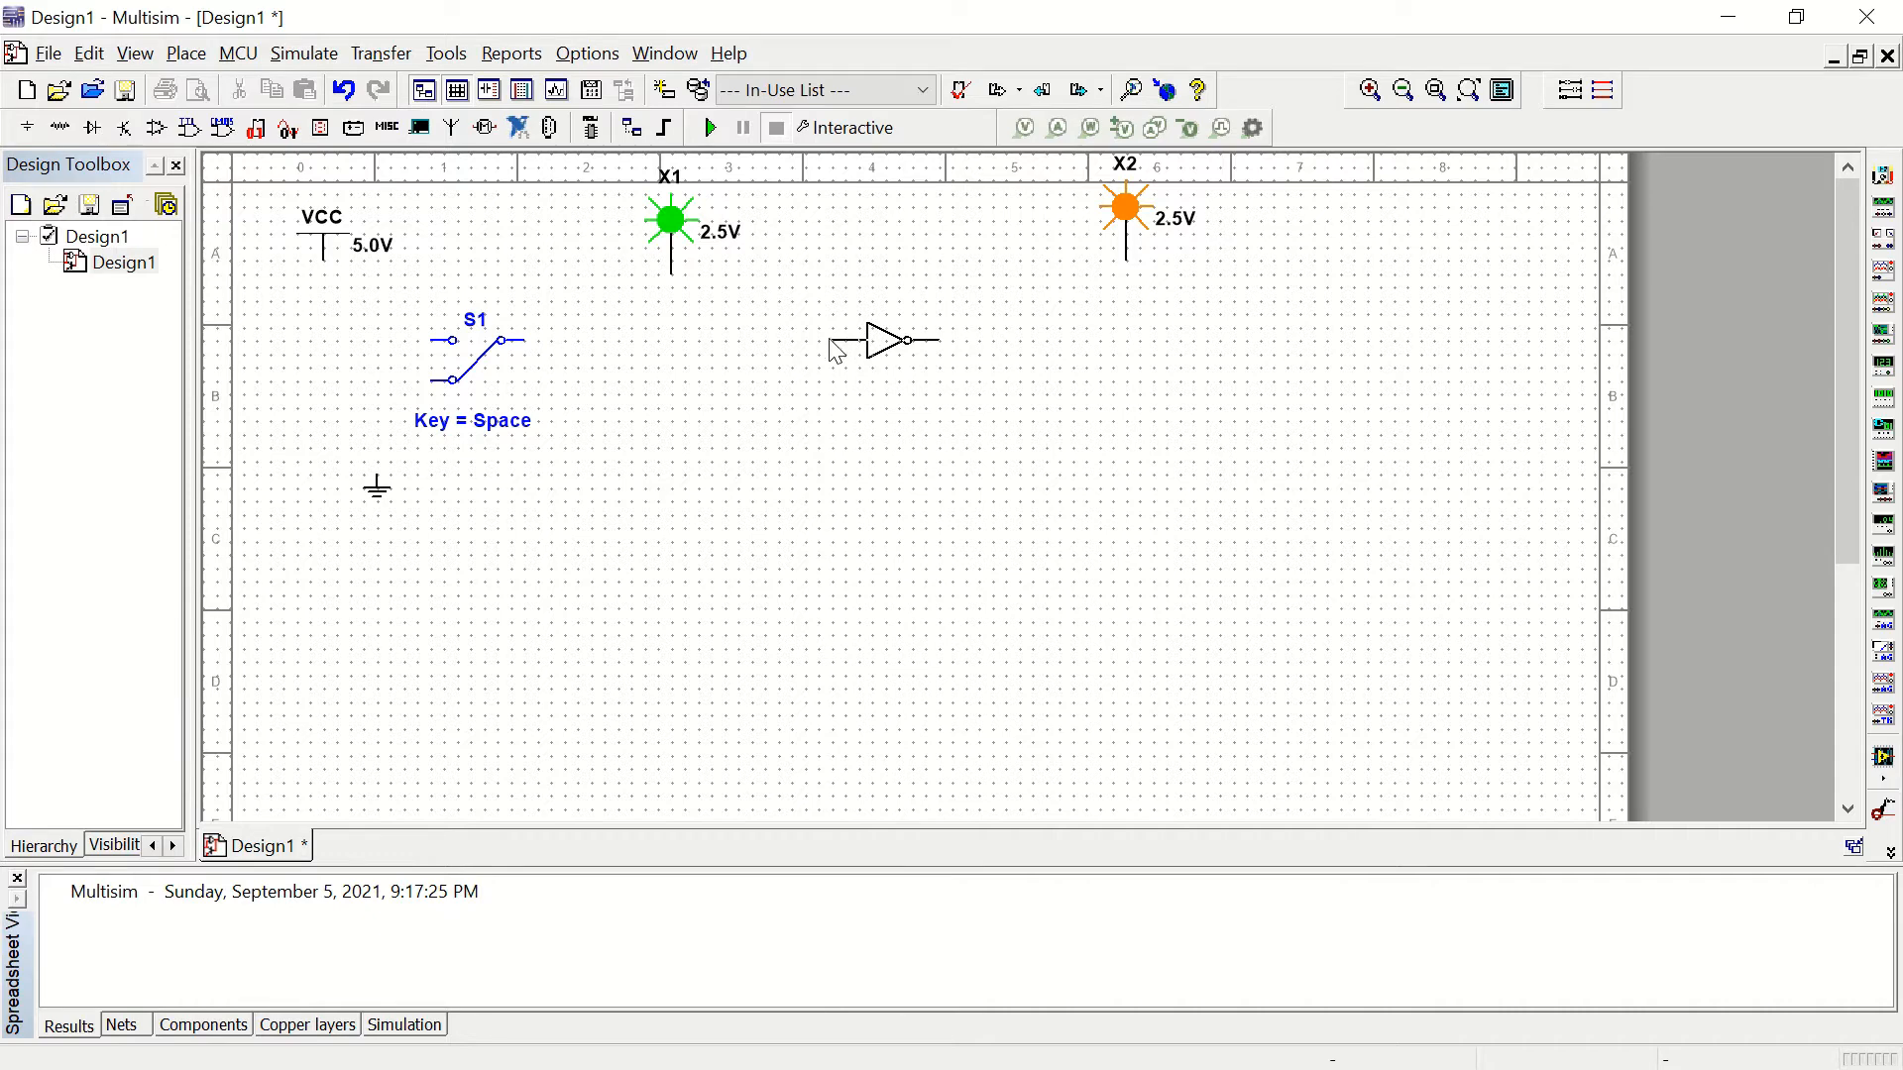
click(843, 349)
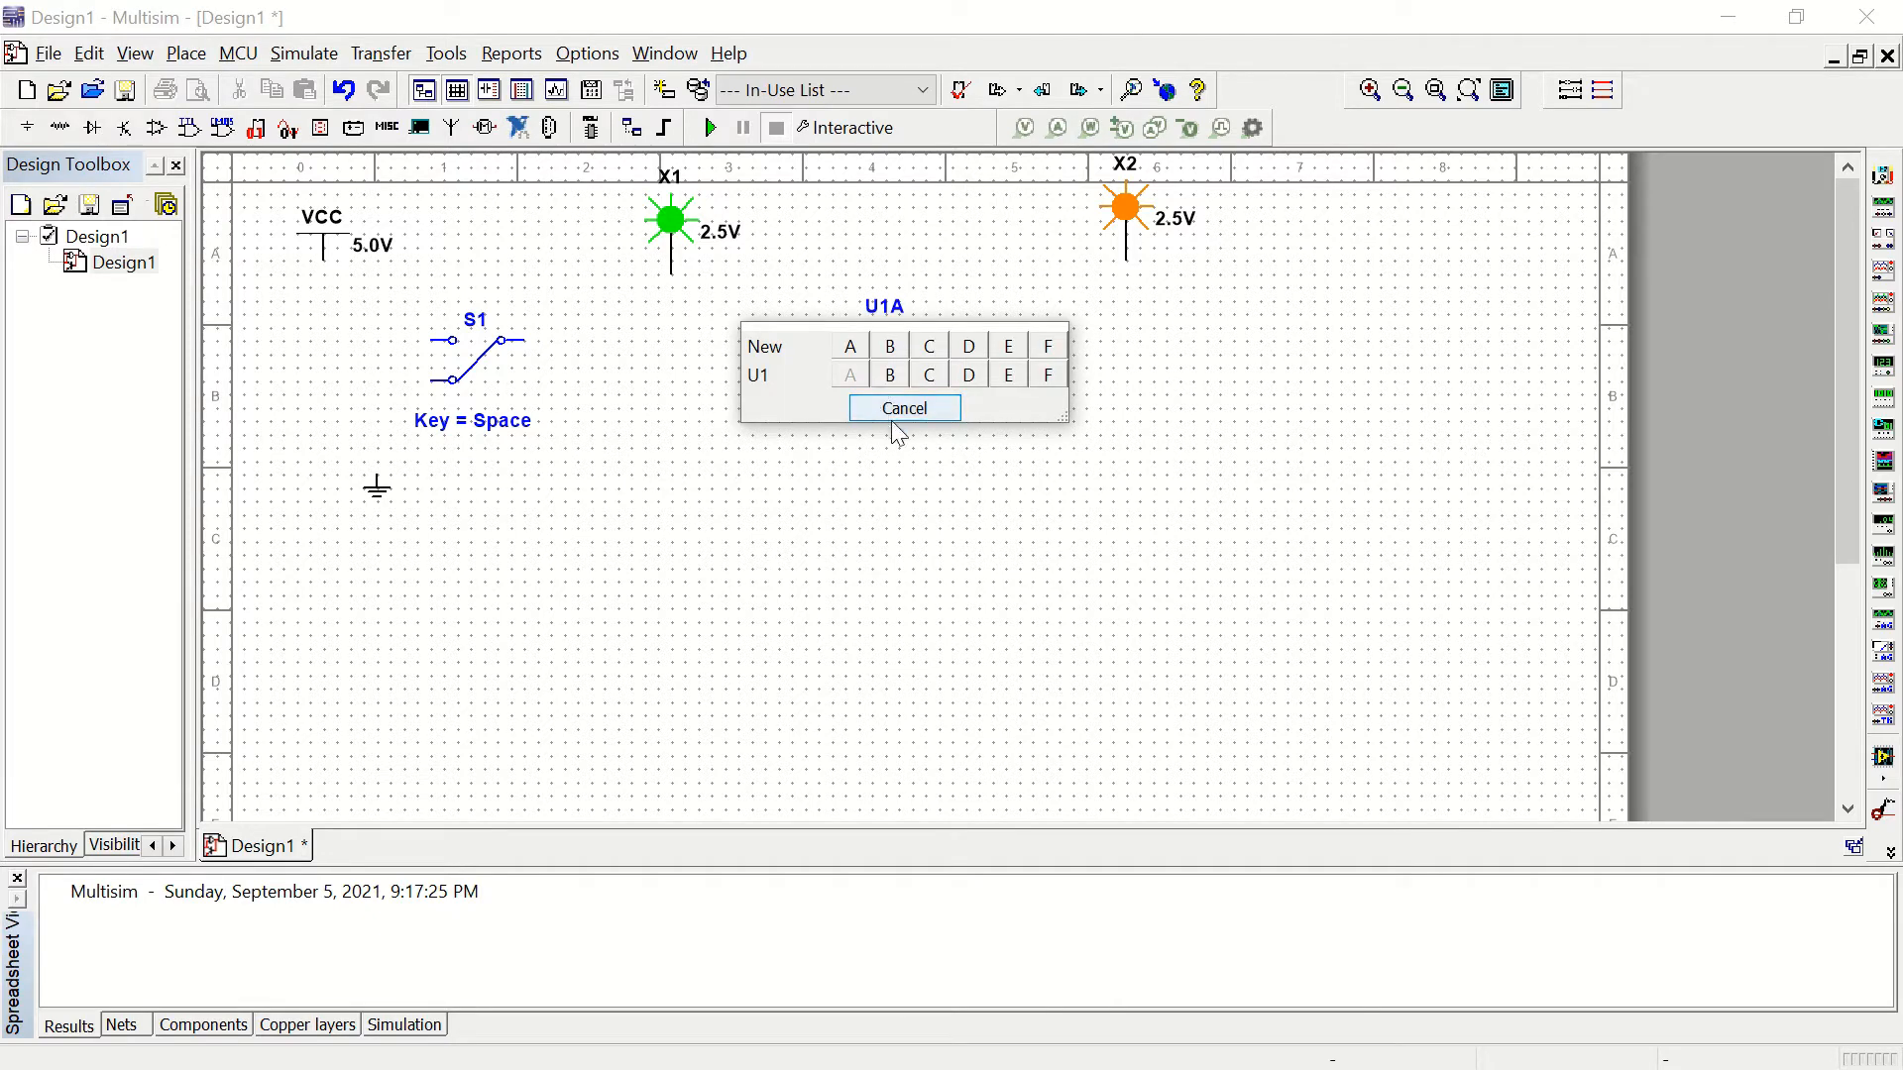
Step: End the inverter placement without adding more sections, and wire the ground to the SPDT switch's lower contact
click(902, 415)
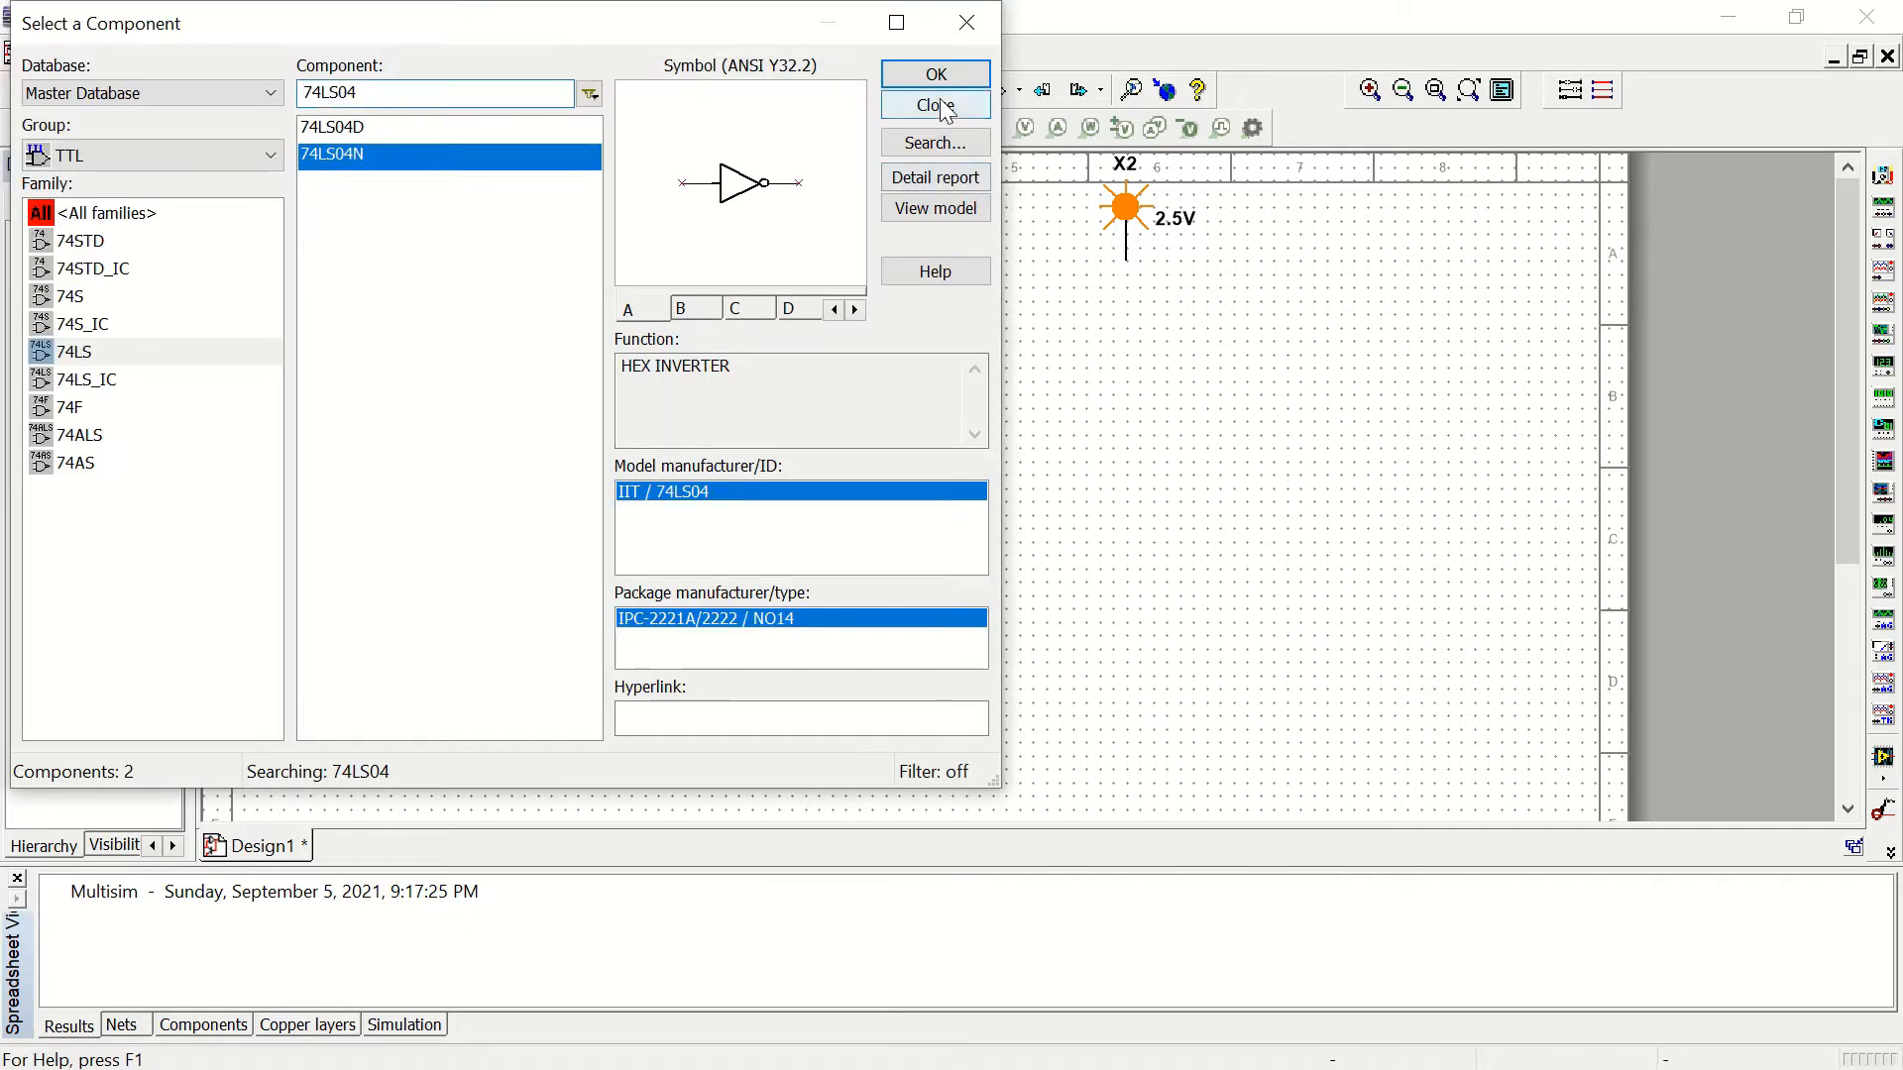
click(937, 106)
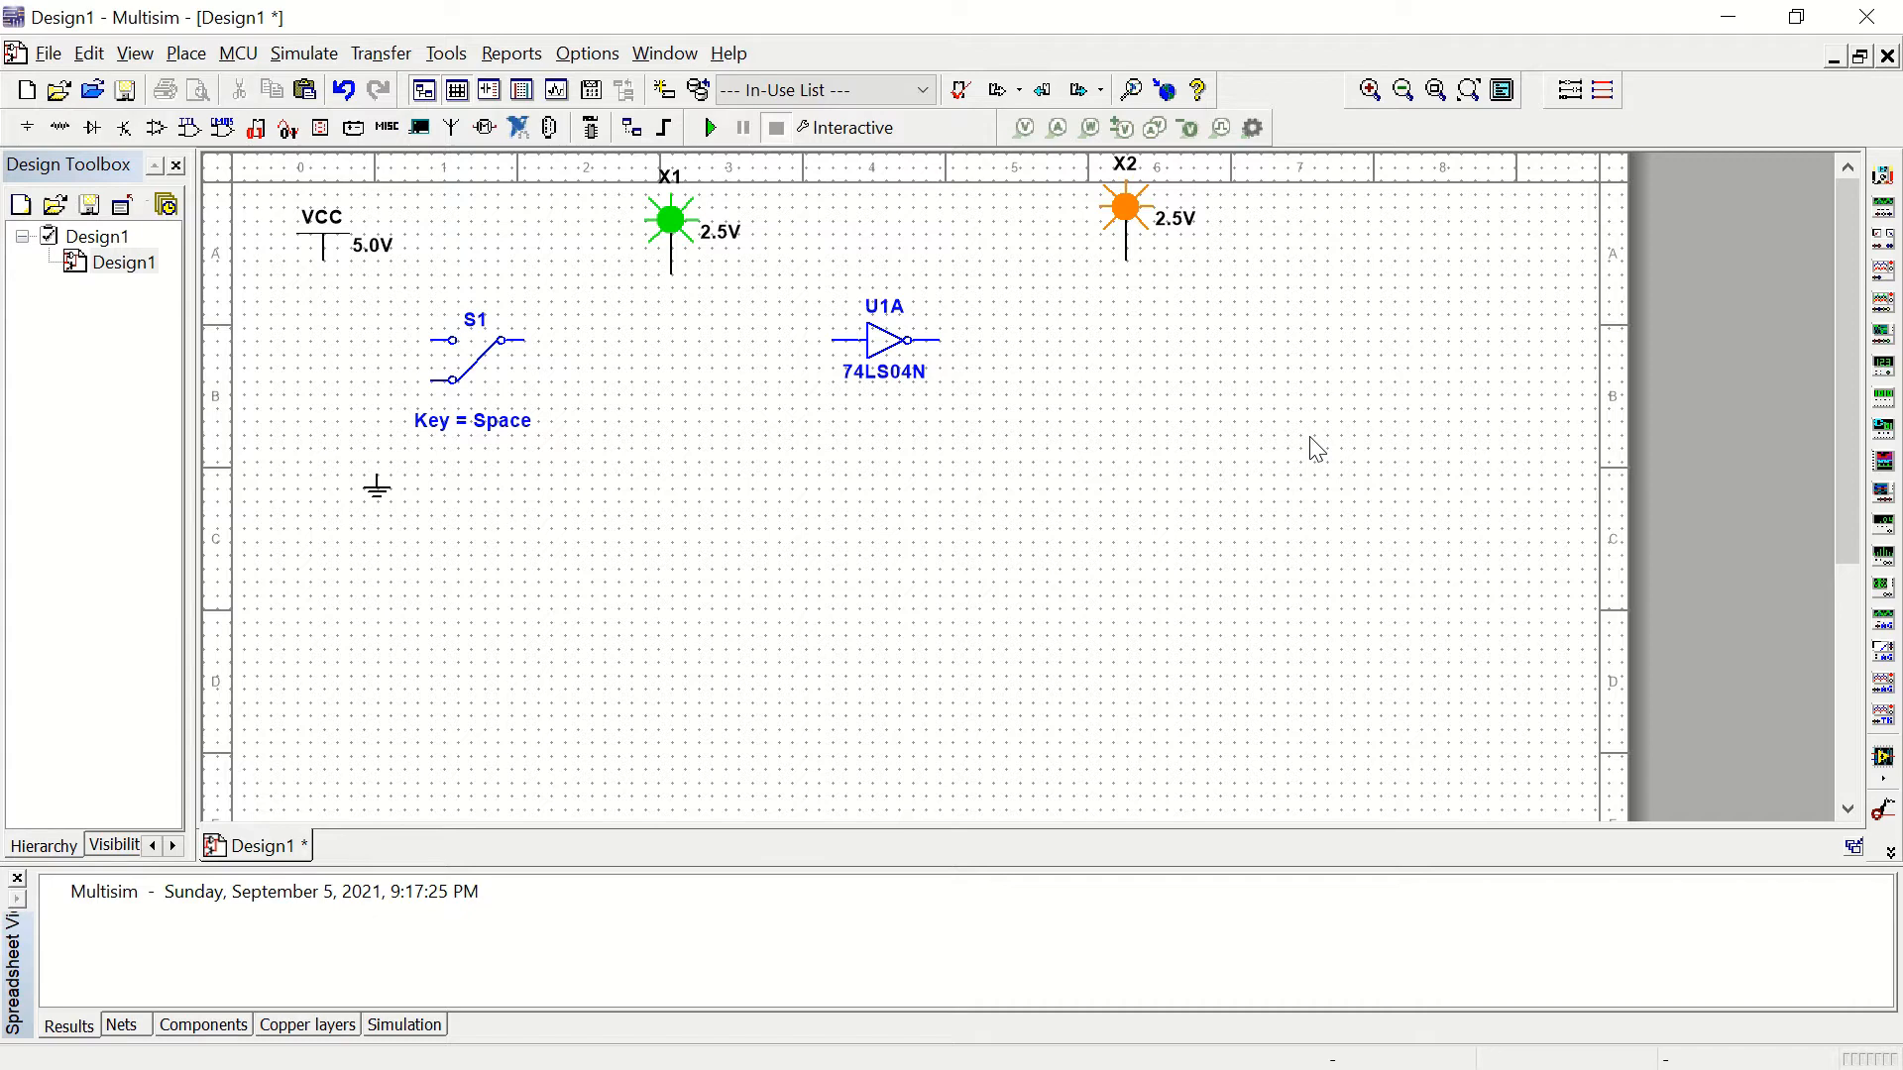
click(376, 478)
click(451, 380)
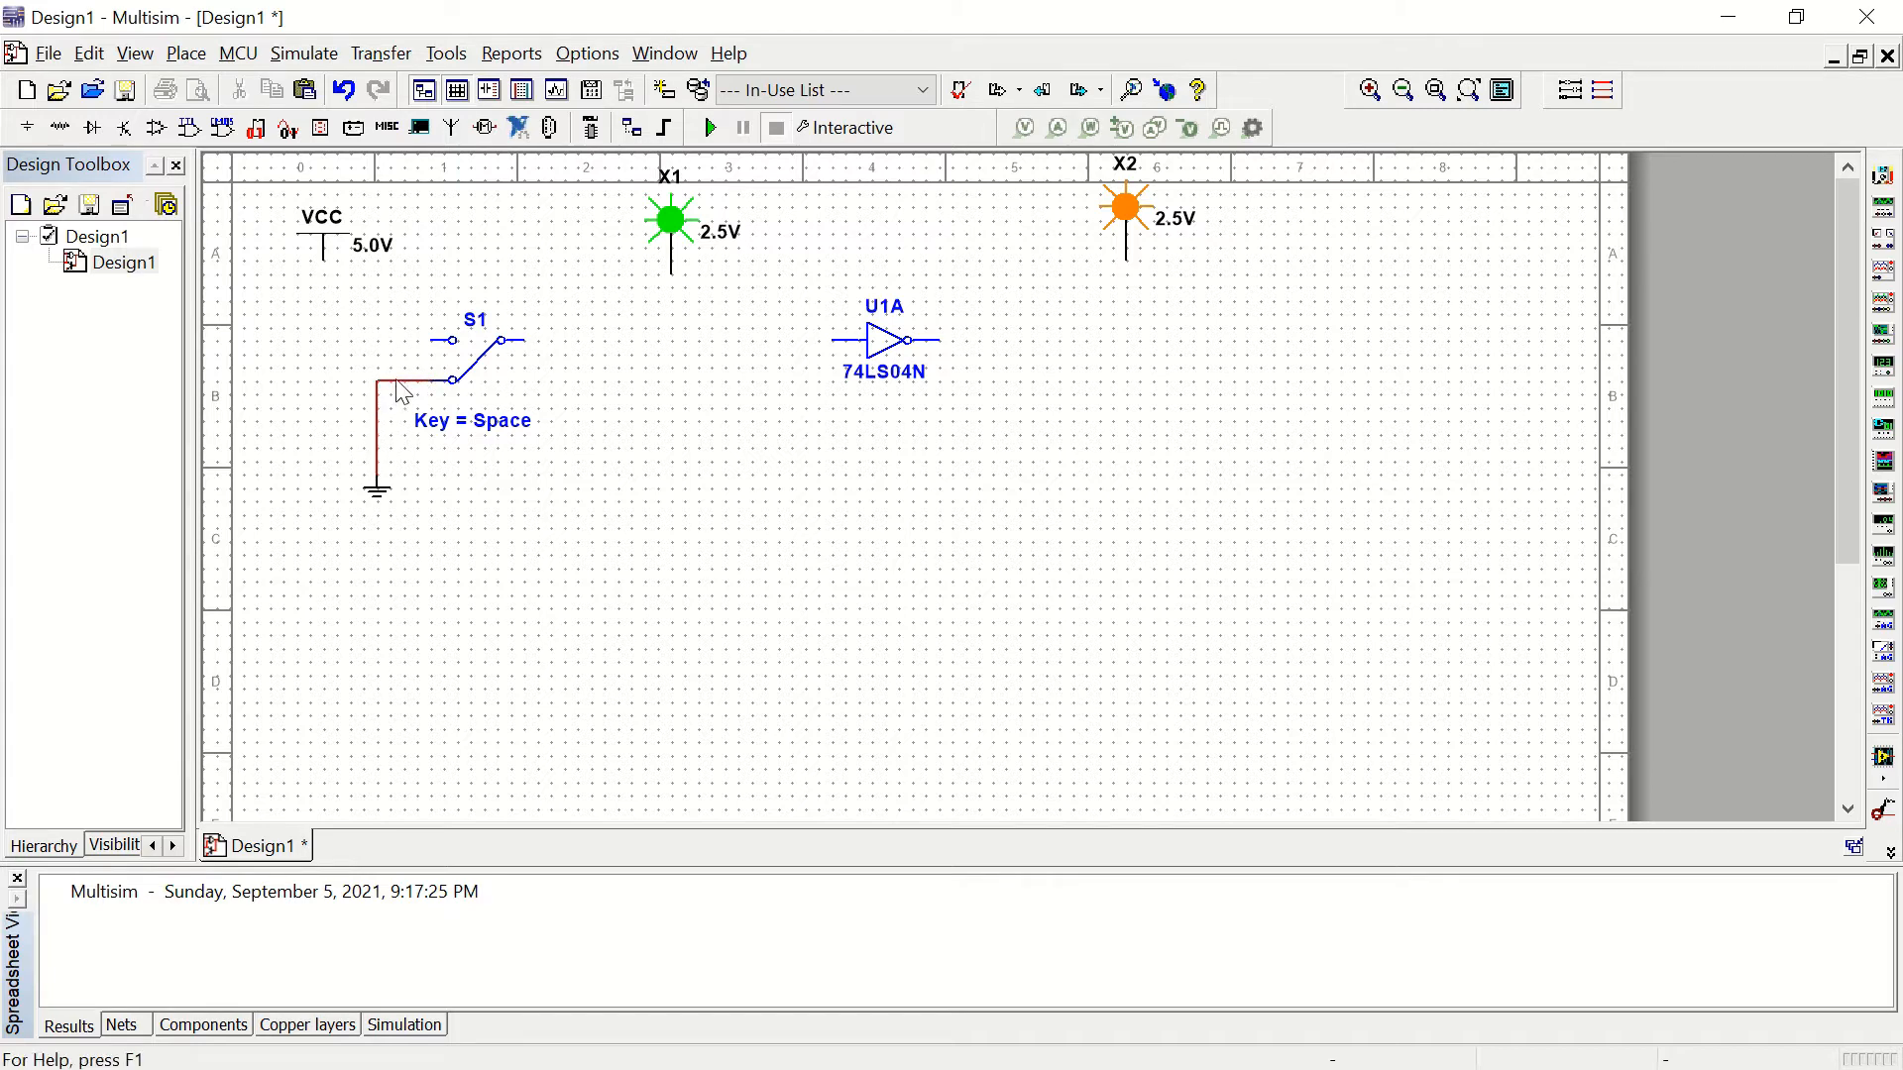
Step: Change the color of the wire between the ground and the switch to black
click(392, 380)
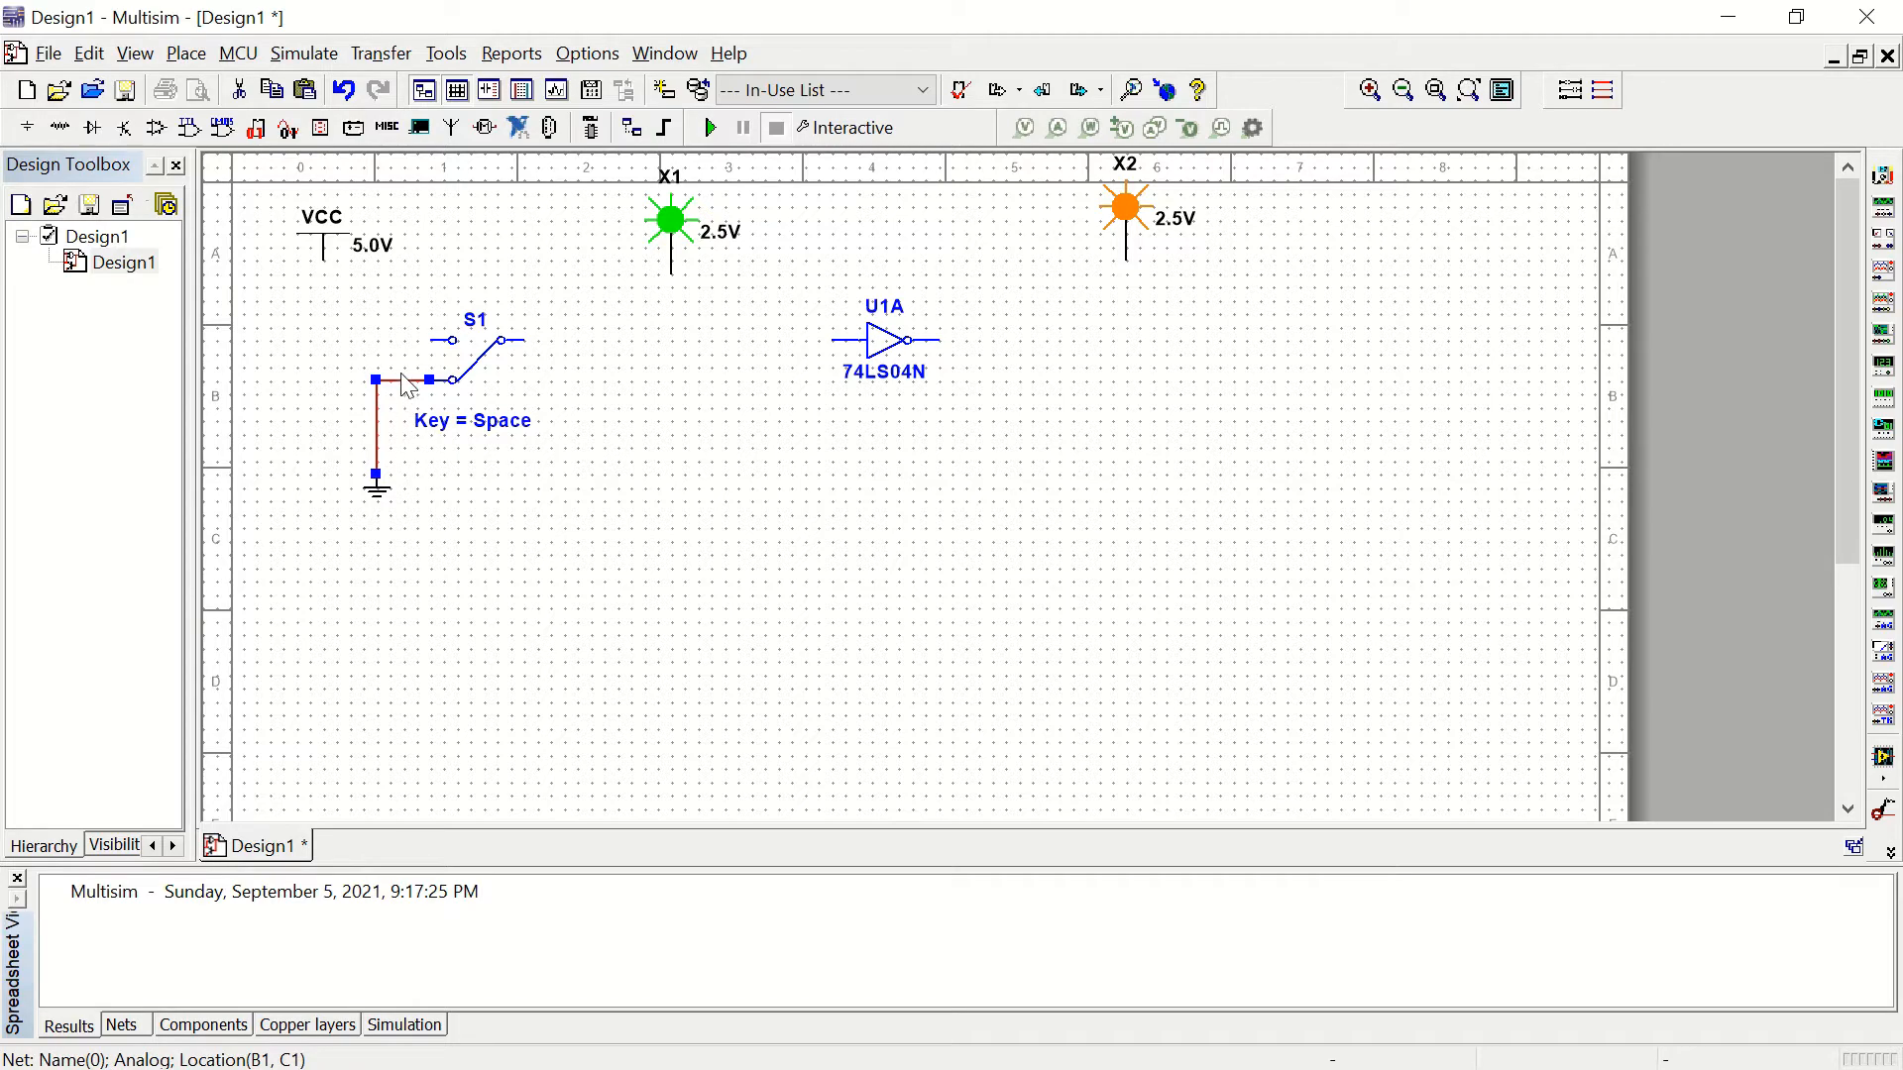
right_click(390, 384)
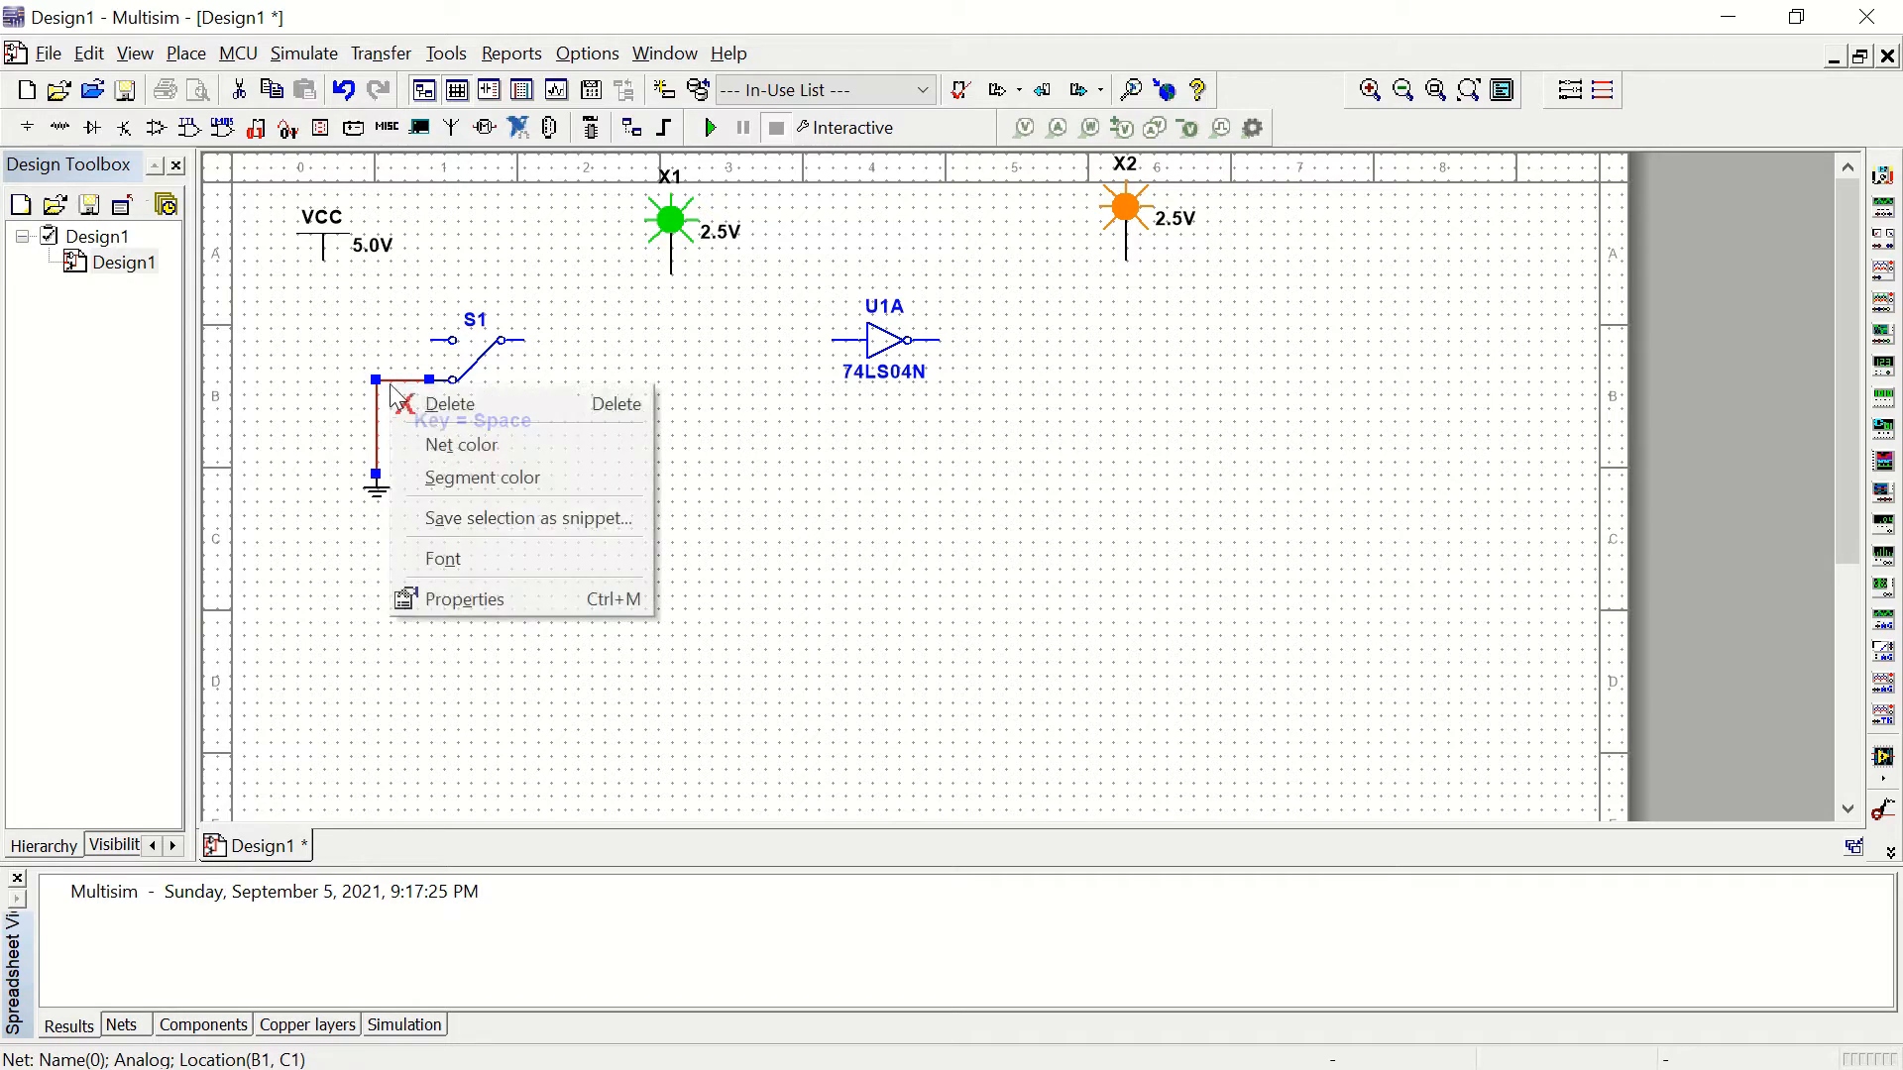
click(448, 477)
click(1032, 710)
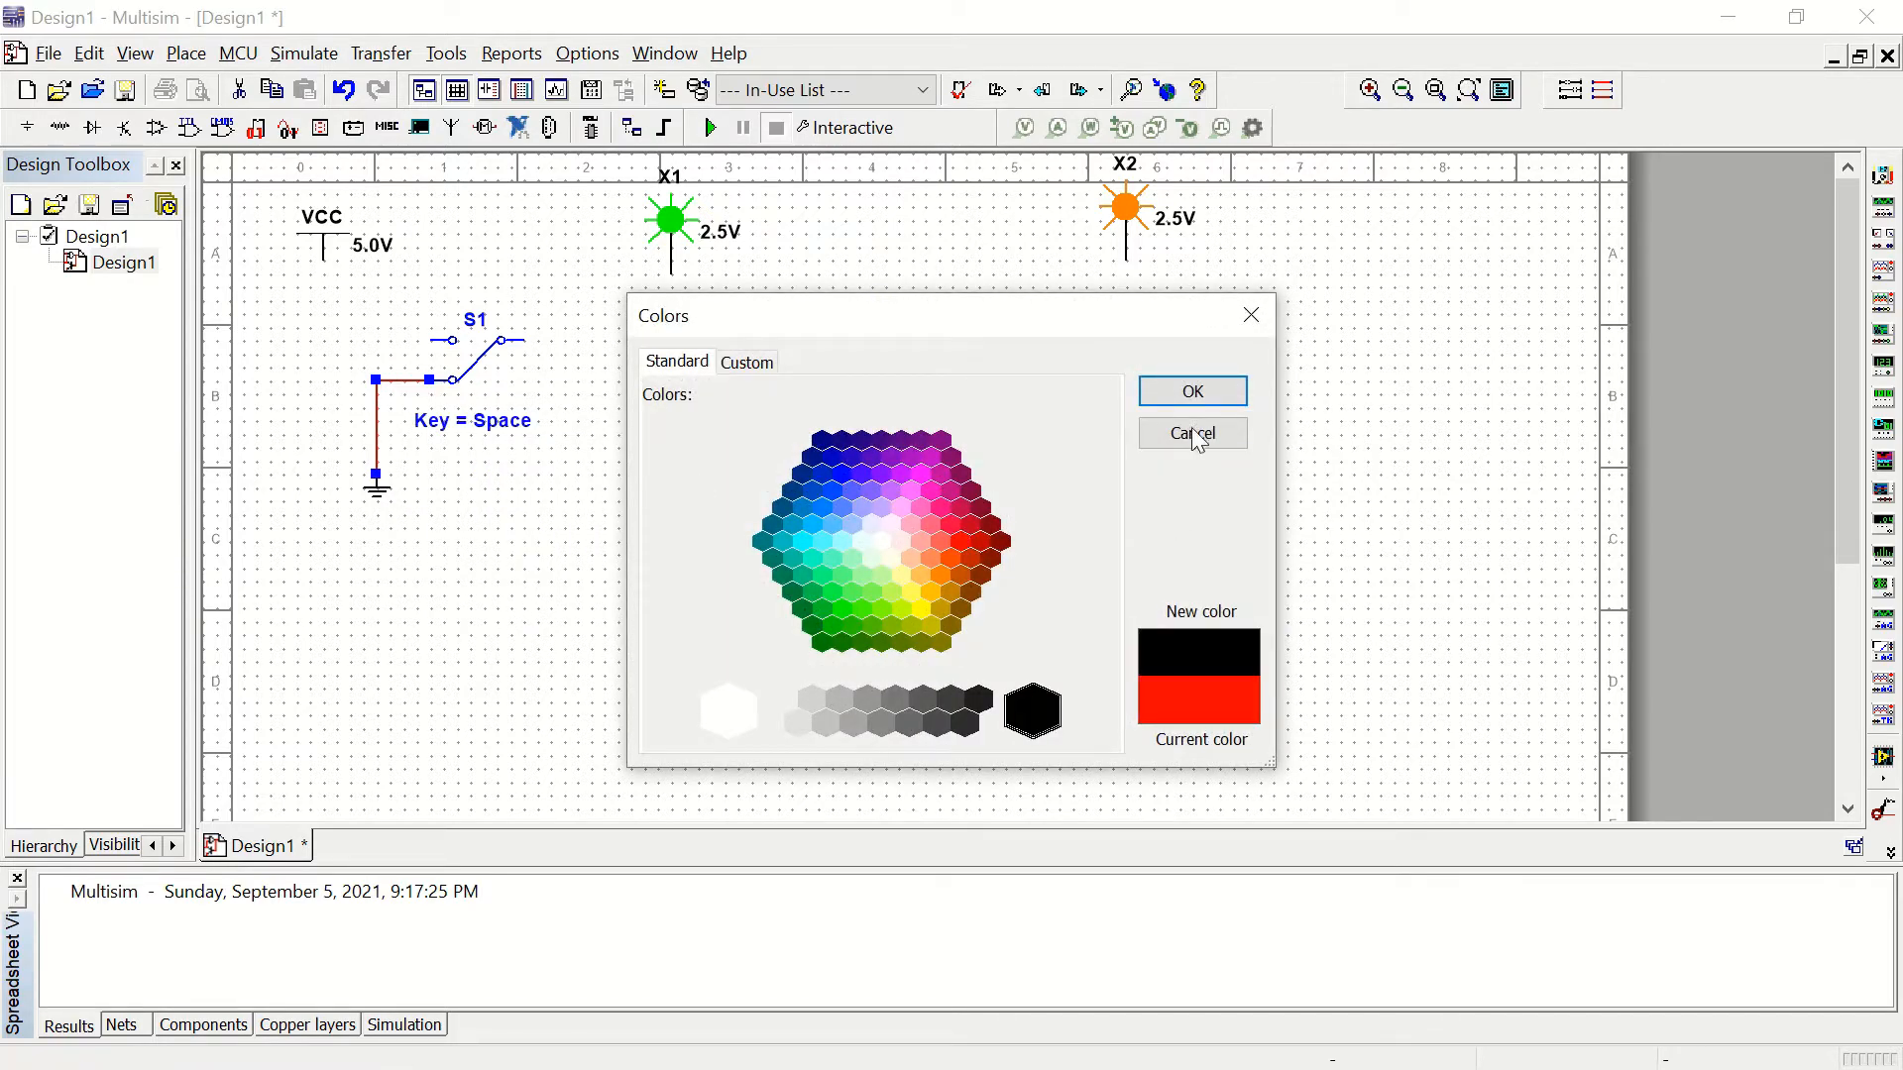
click(1194, 392)
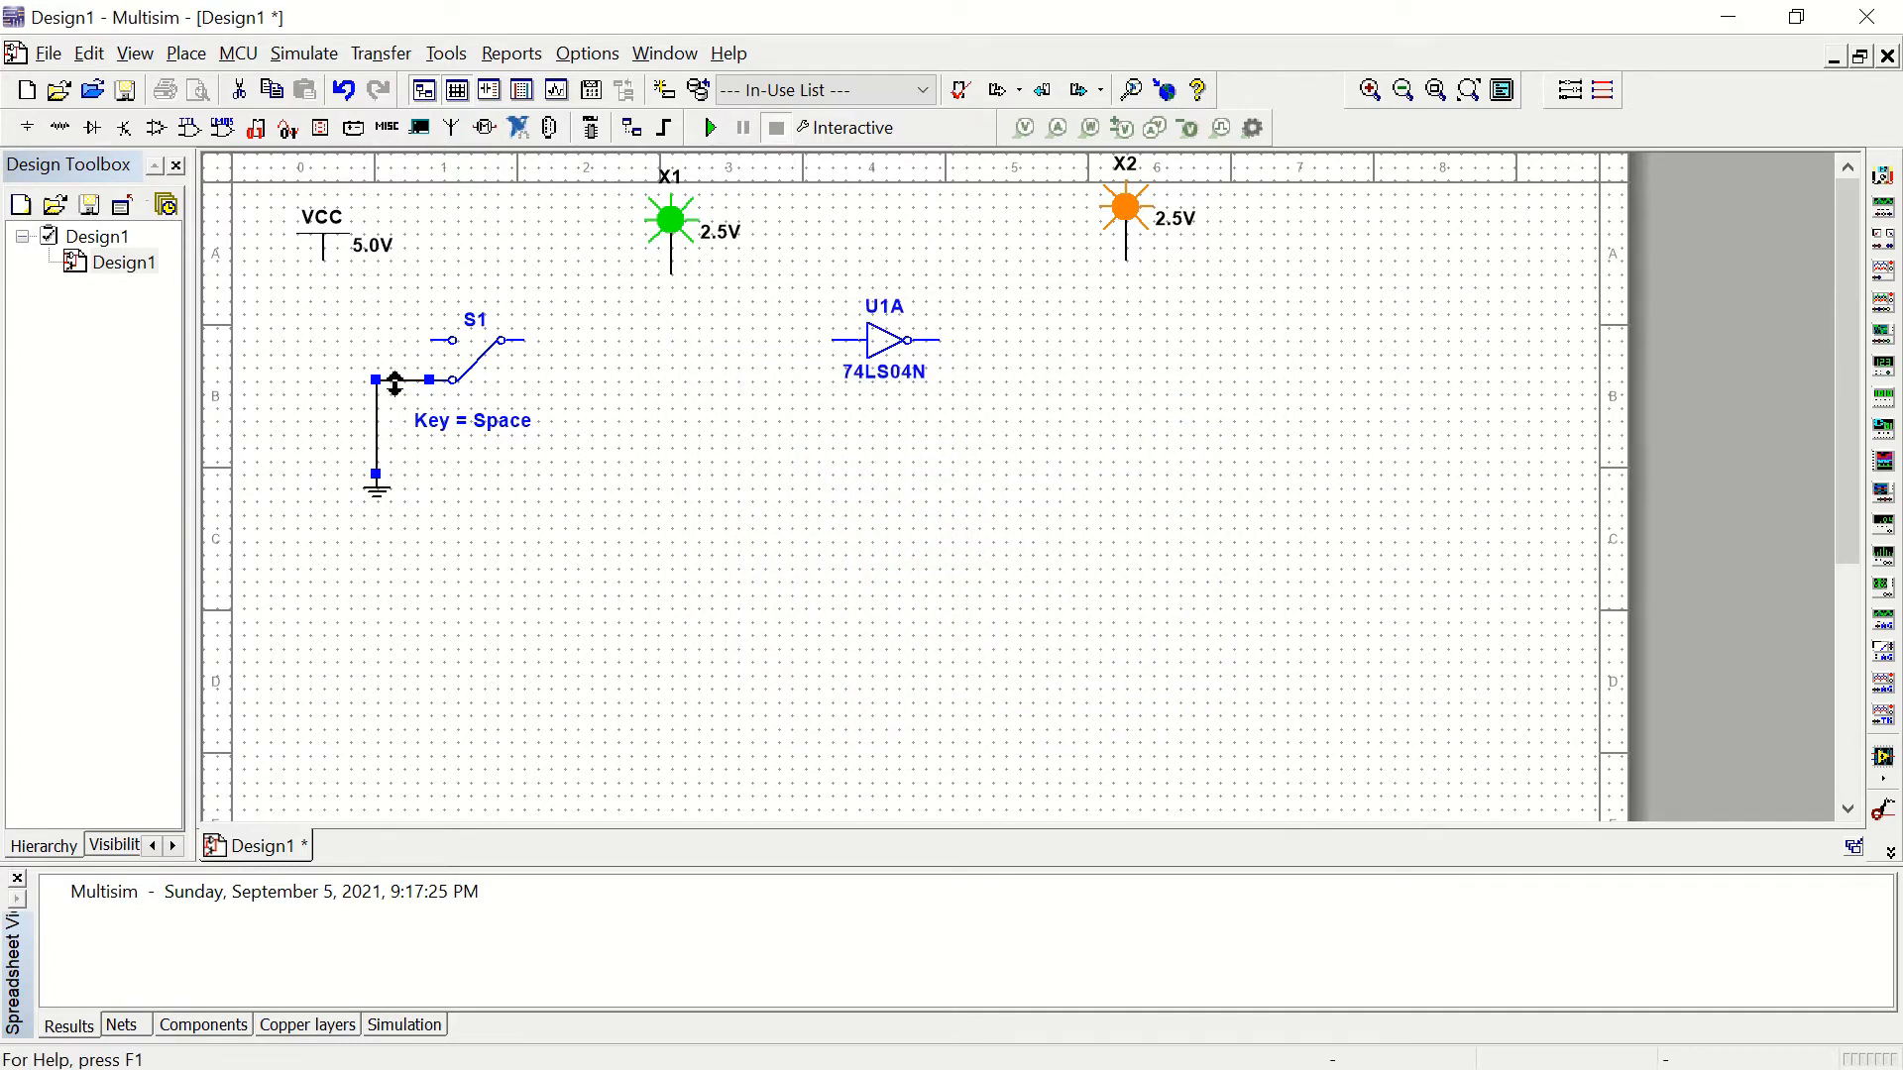
right_click(394, 385)
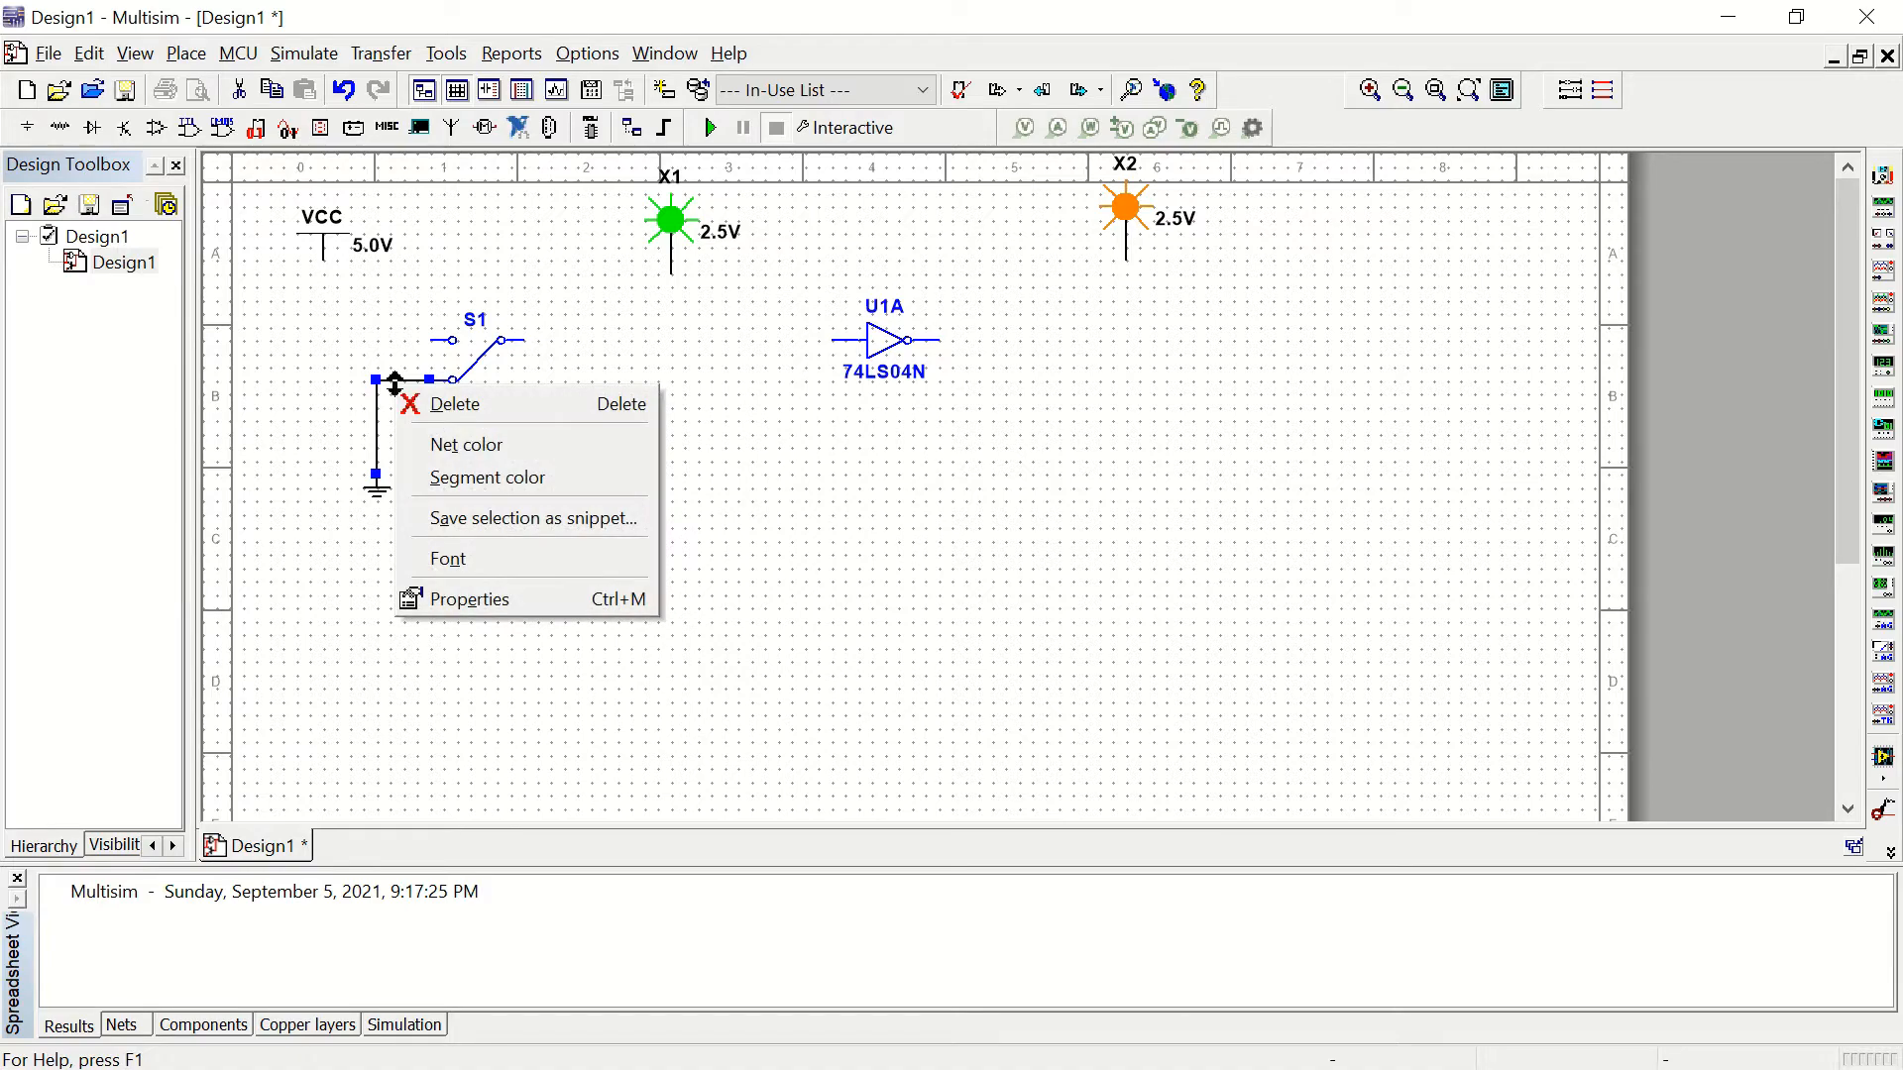
click(779, 541)
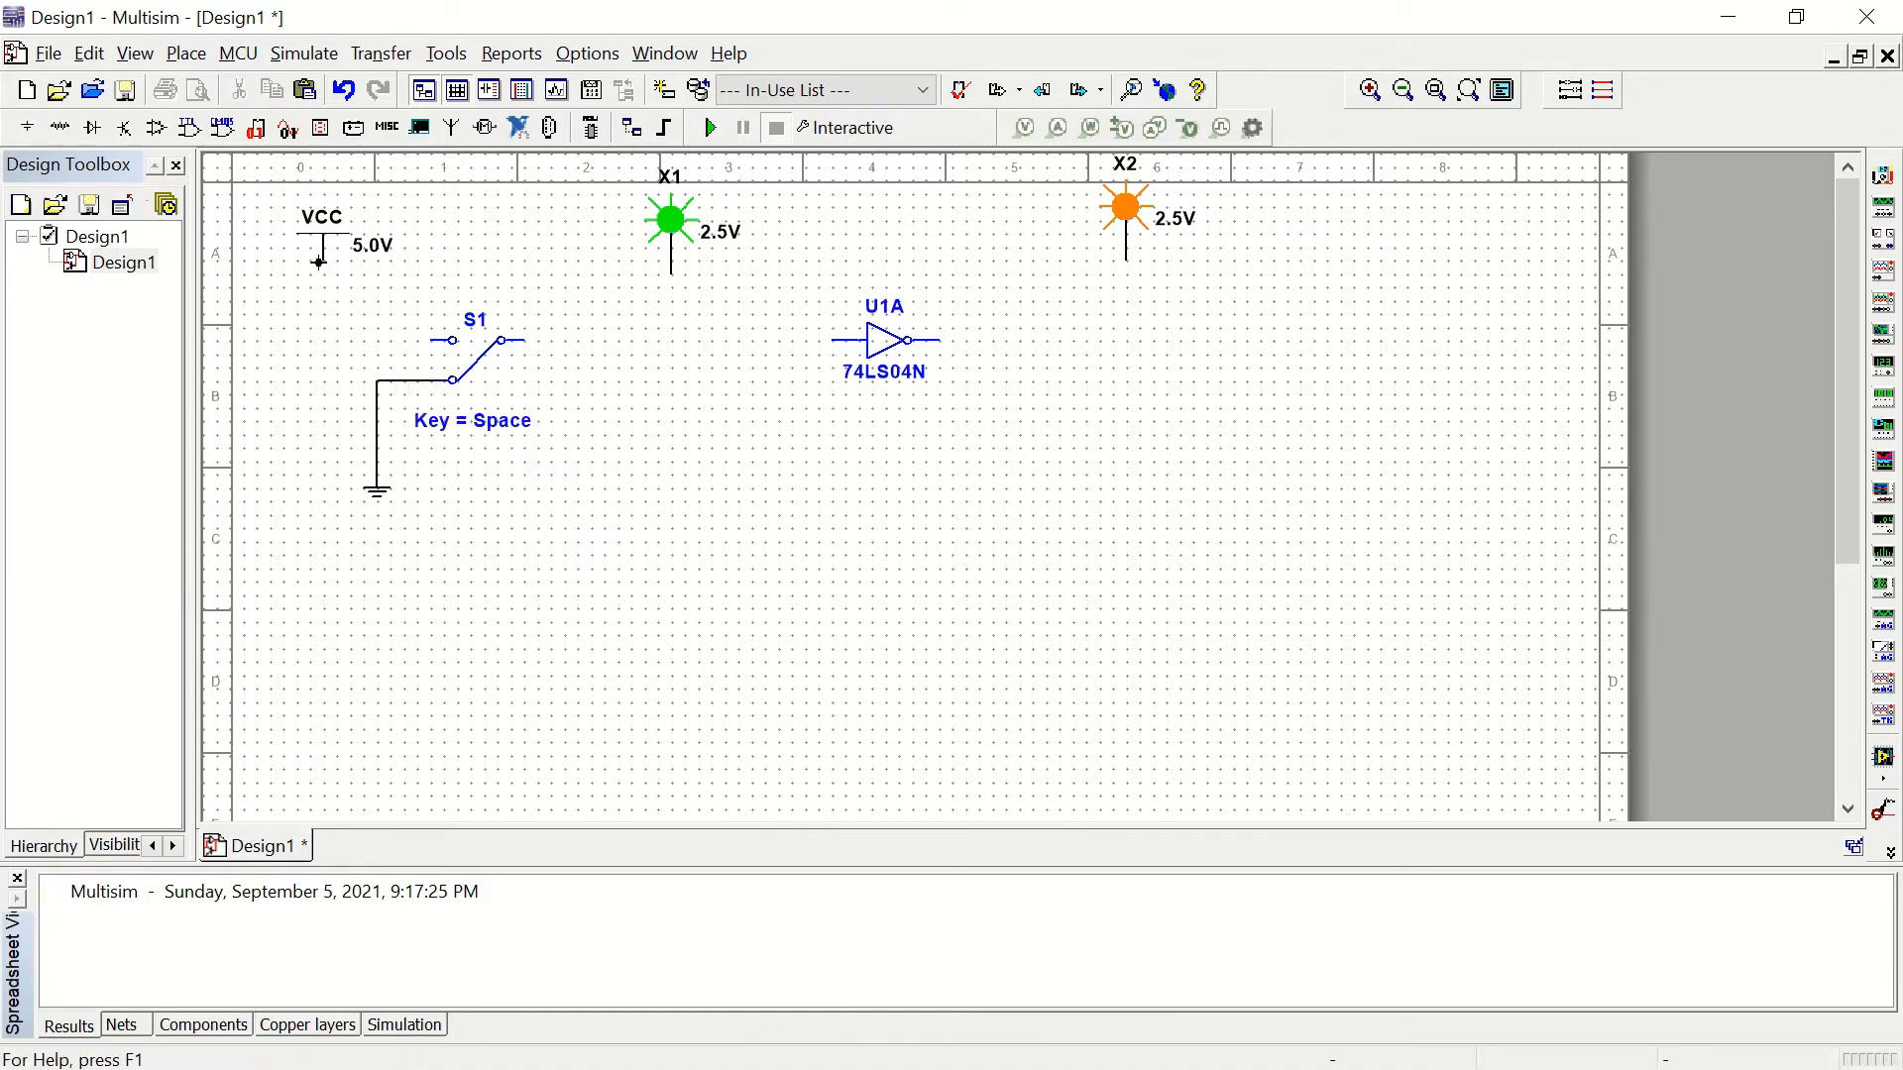
Step: Wire VCC to the upper contact of the SPDT switch
click(318, 262)
click(430, 340)
Step: Set the SPDT switch's RefDes to Switch and keep Space as its toggle key
double_click(479, 322)
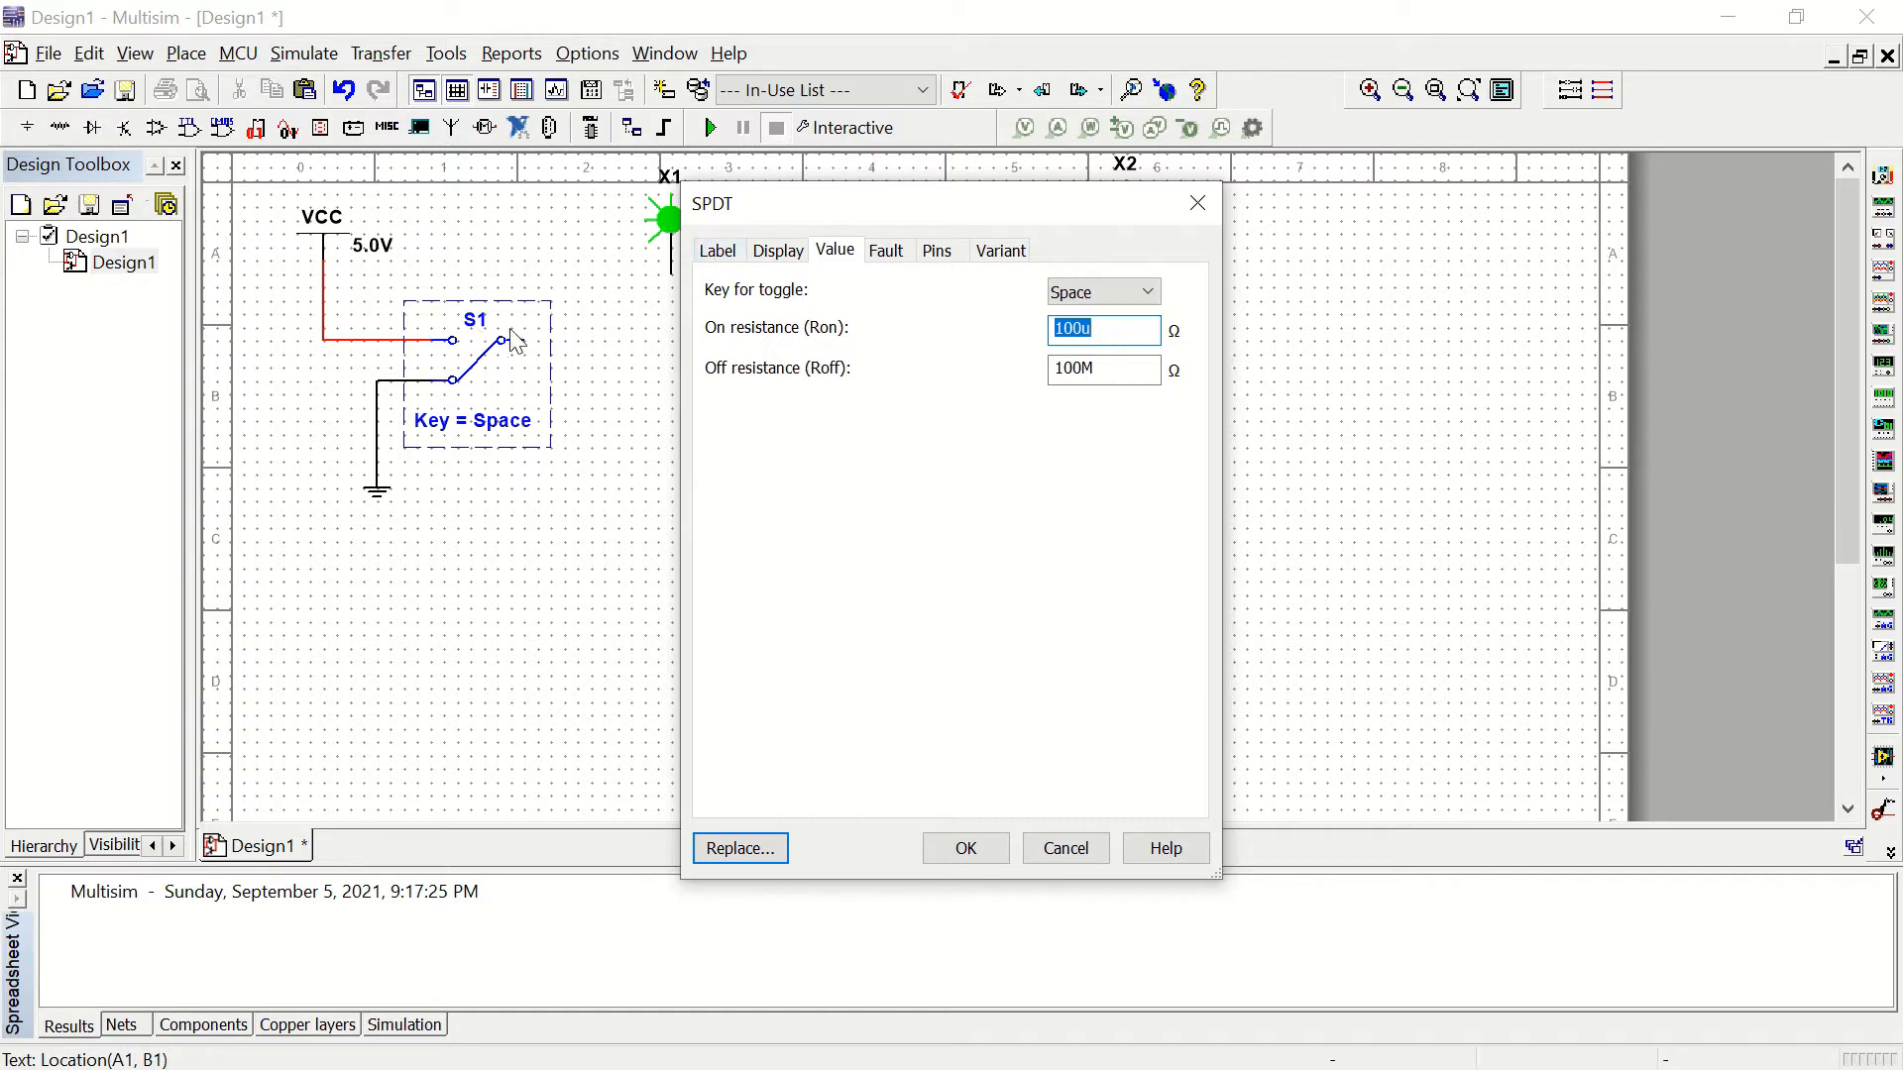
click(717, 255)
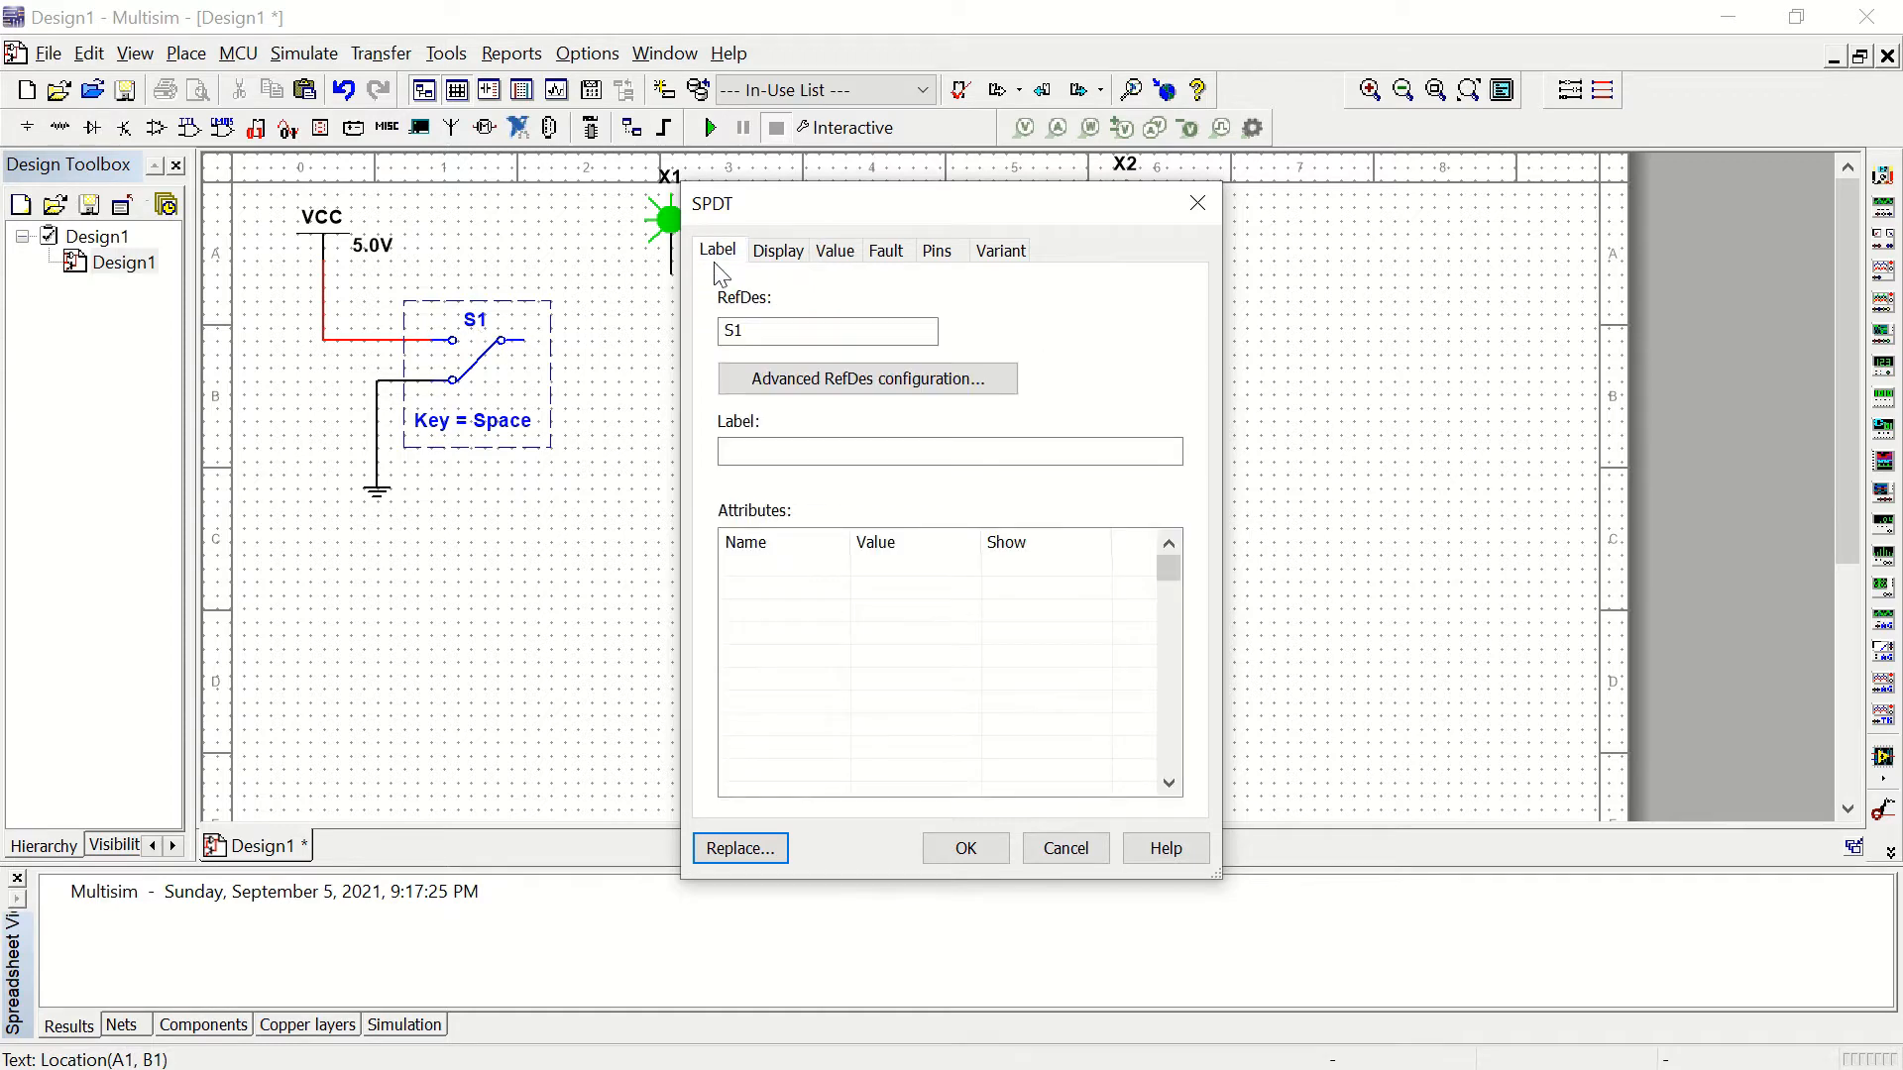
double_click(766, 330)
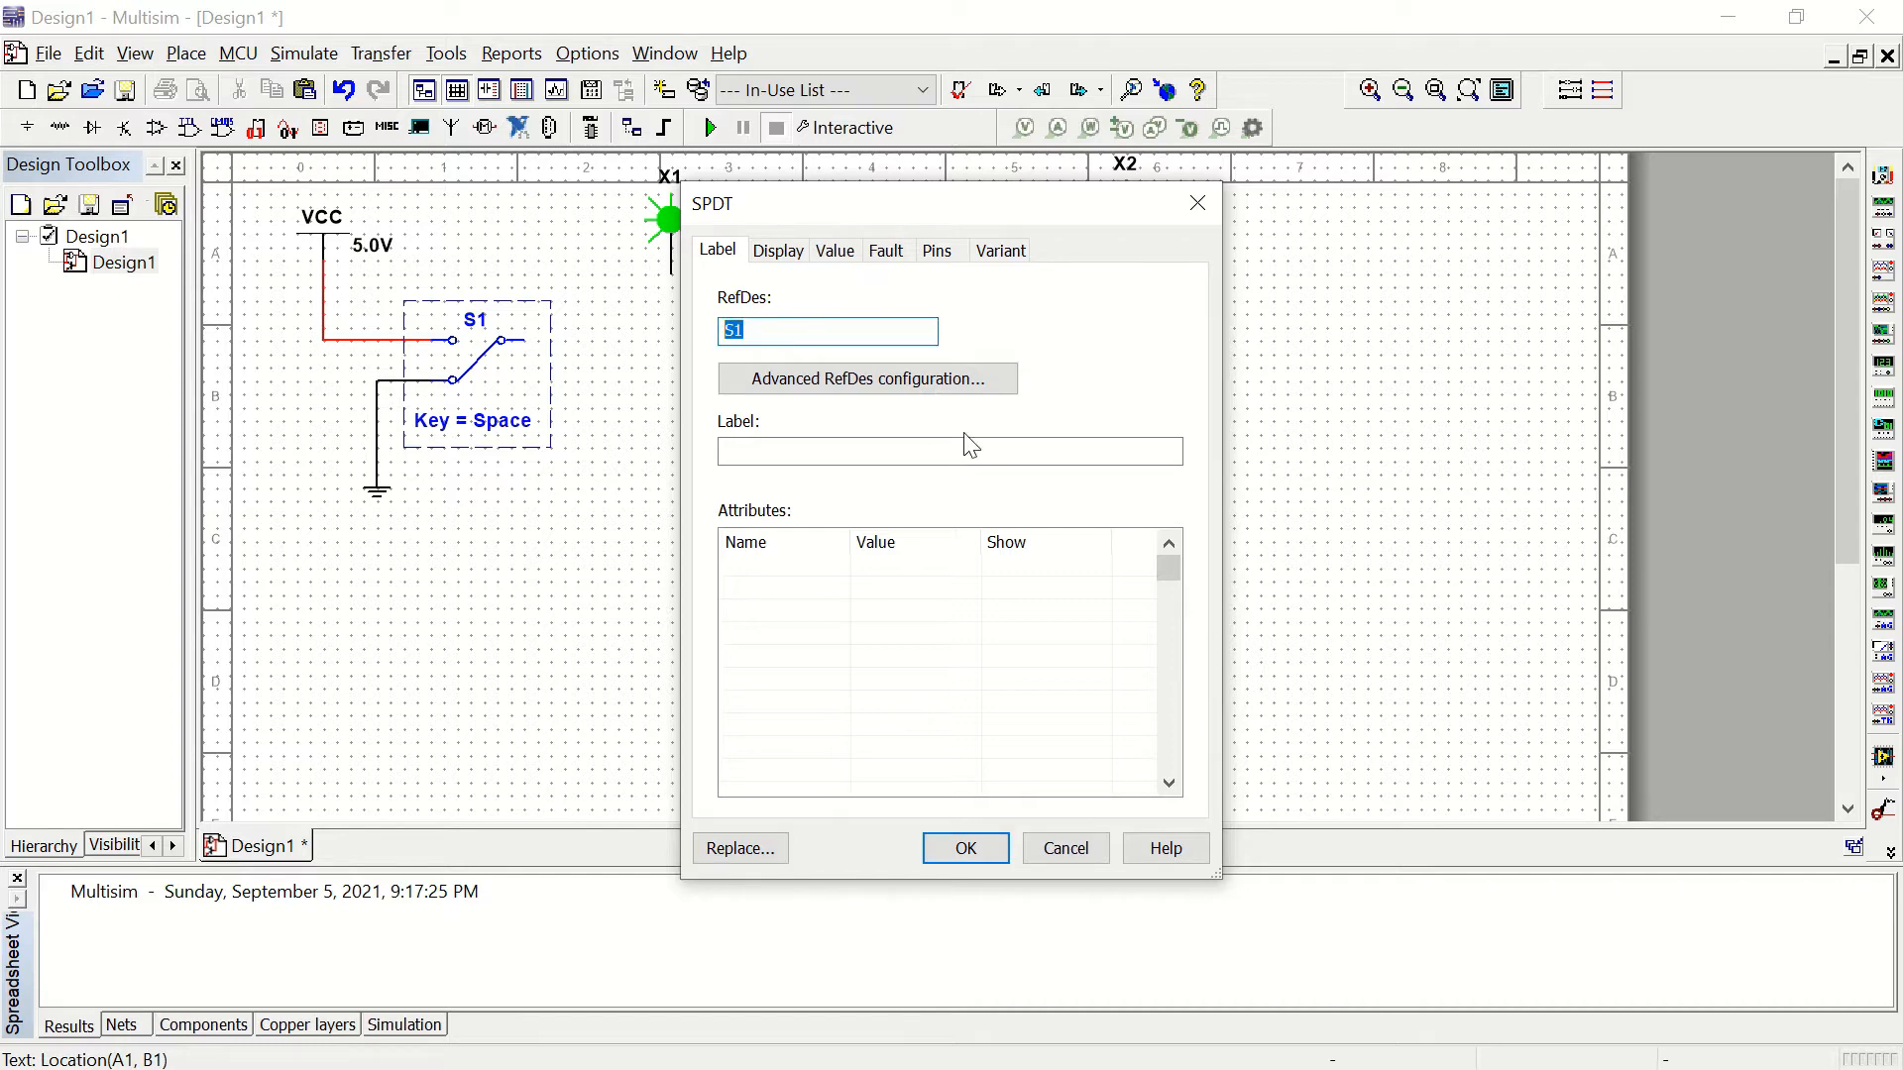
text(Switch)
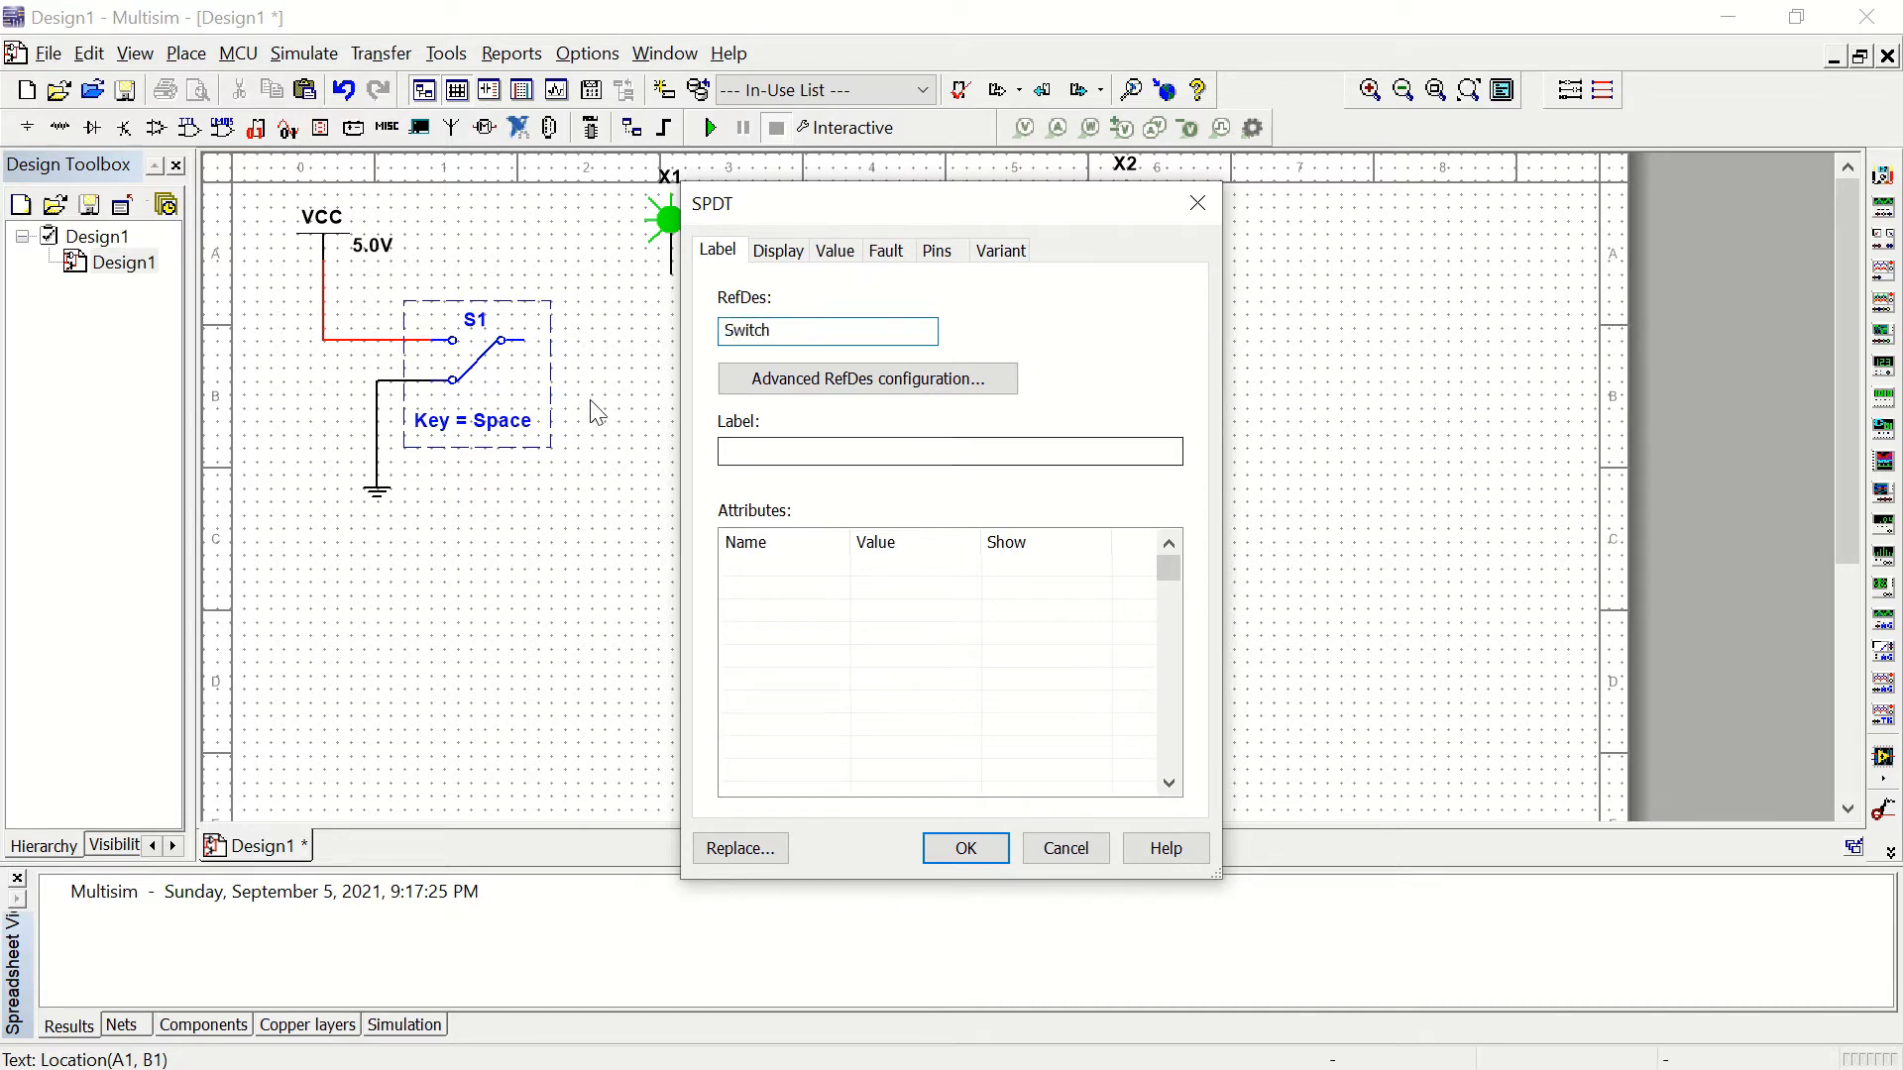
click(833, 253)
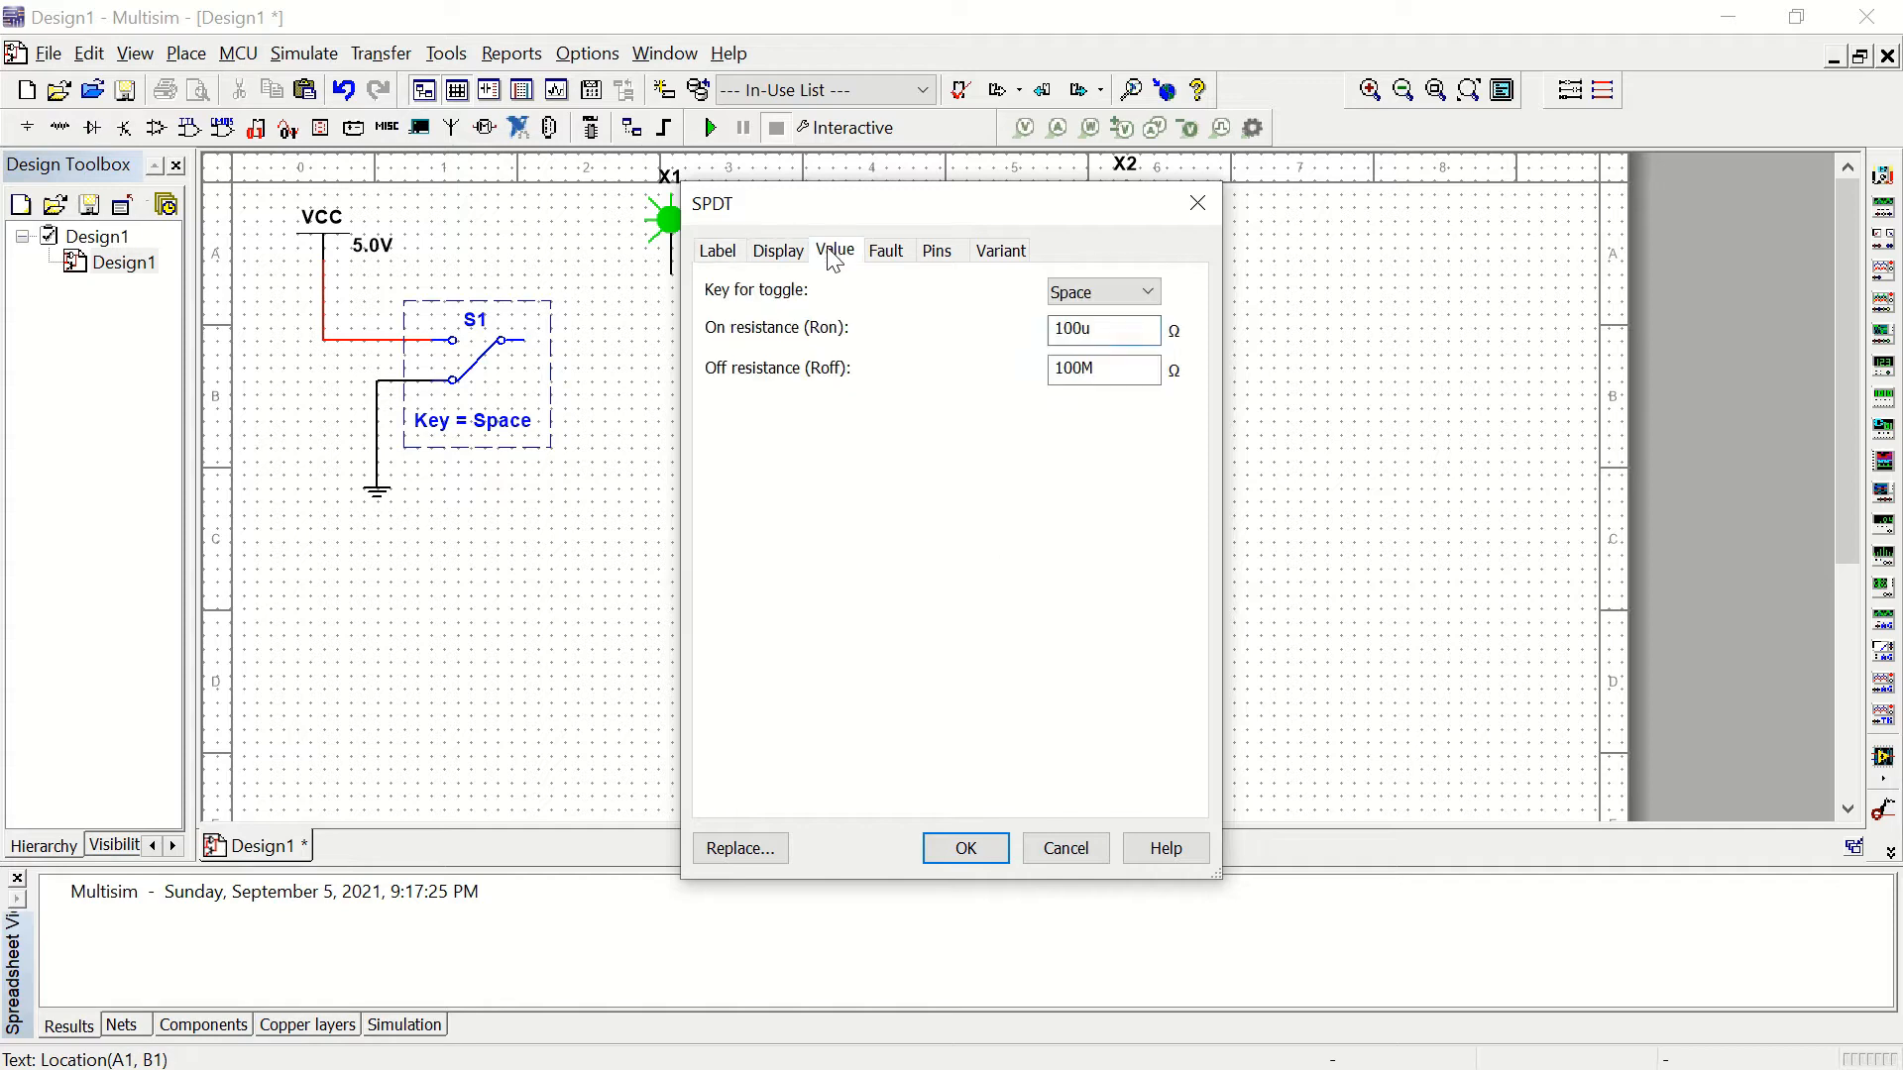
click(1114, 292)
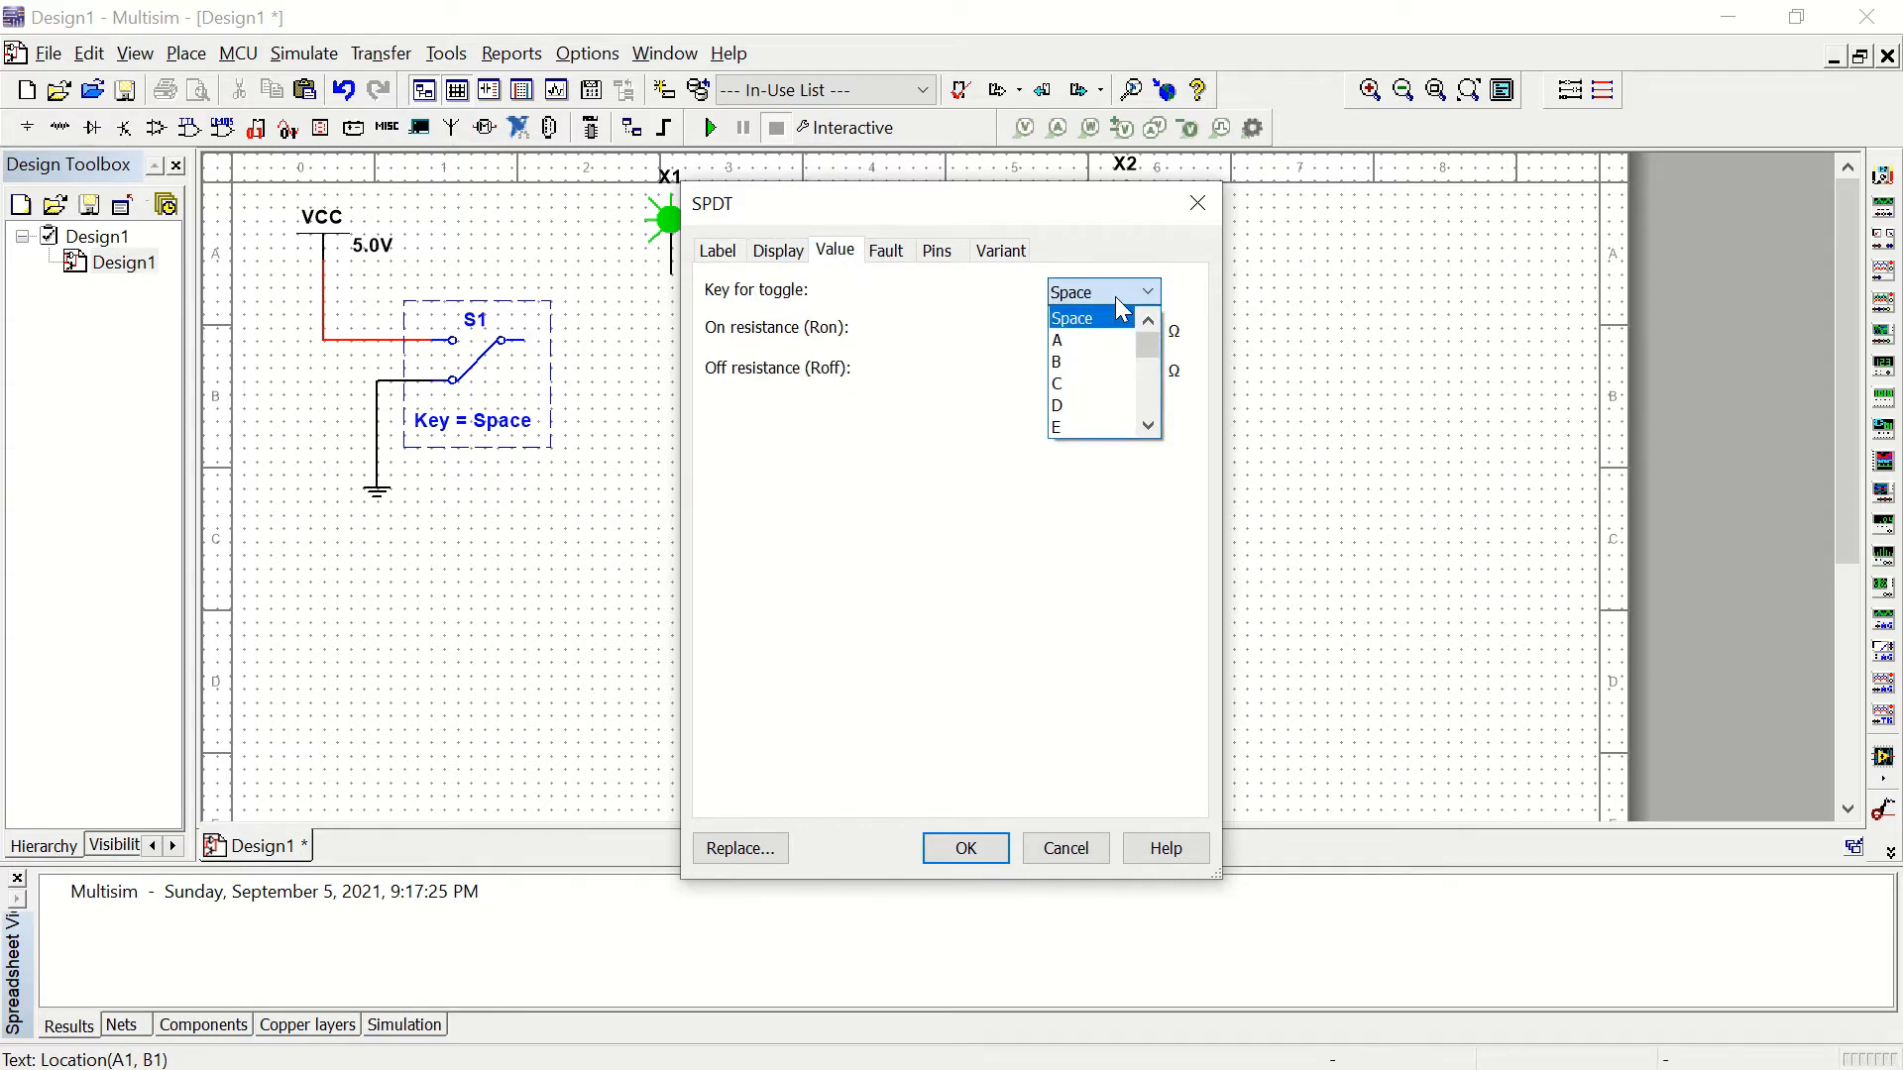
click(1116, 297)
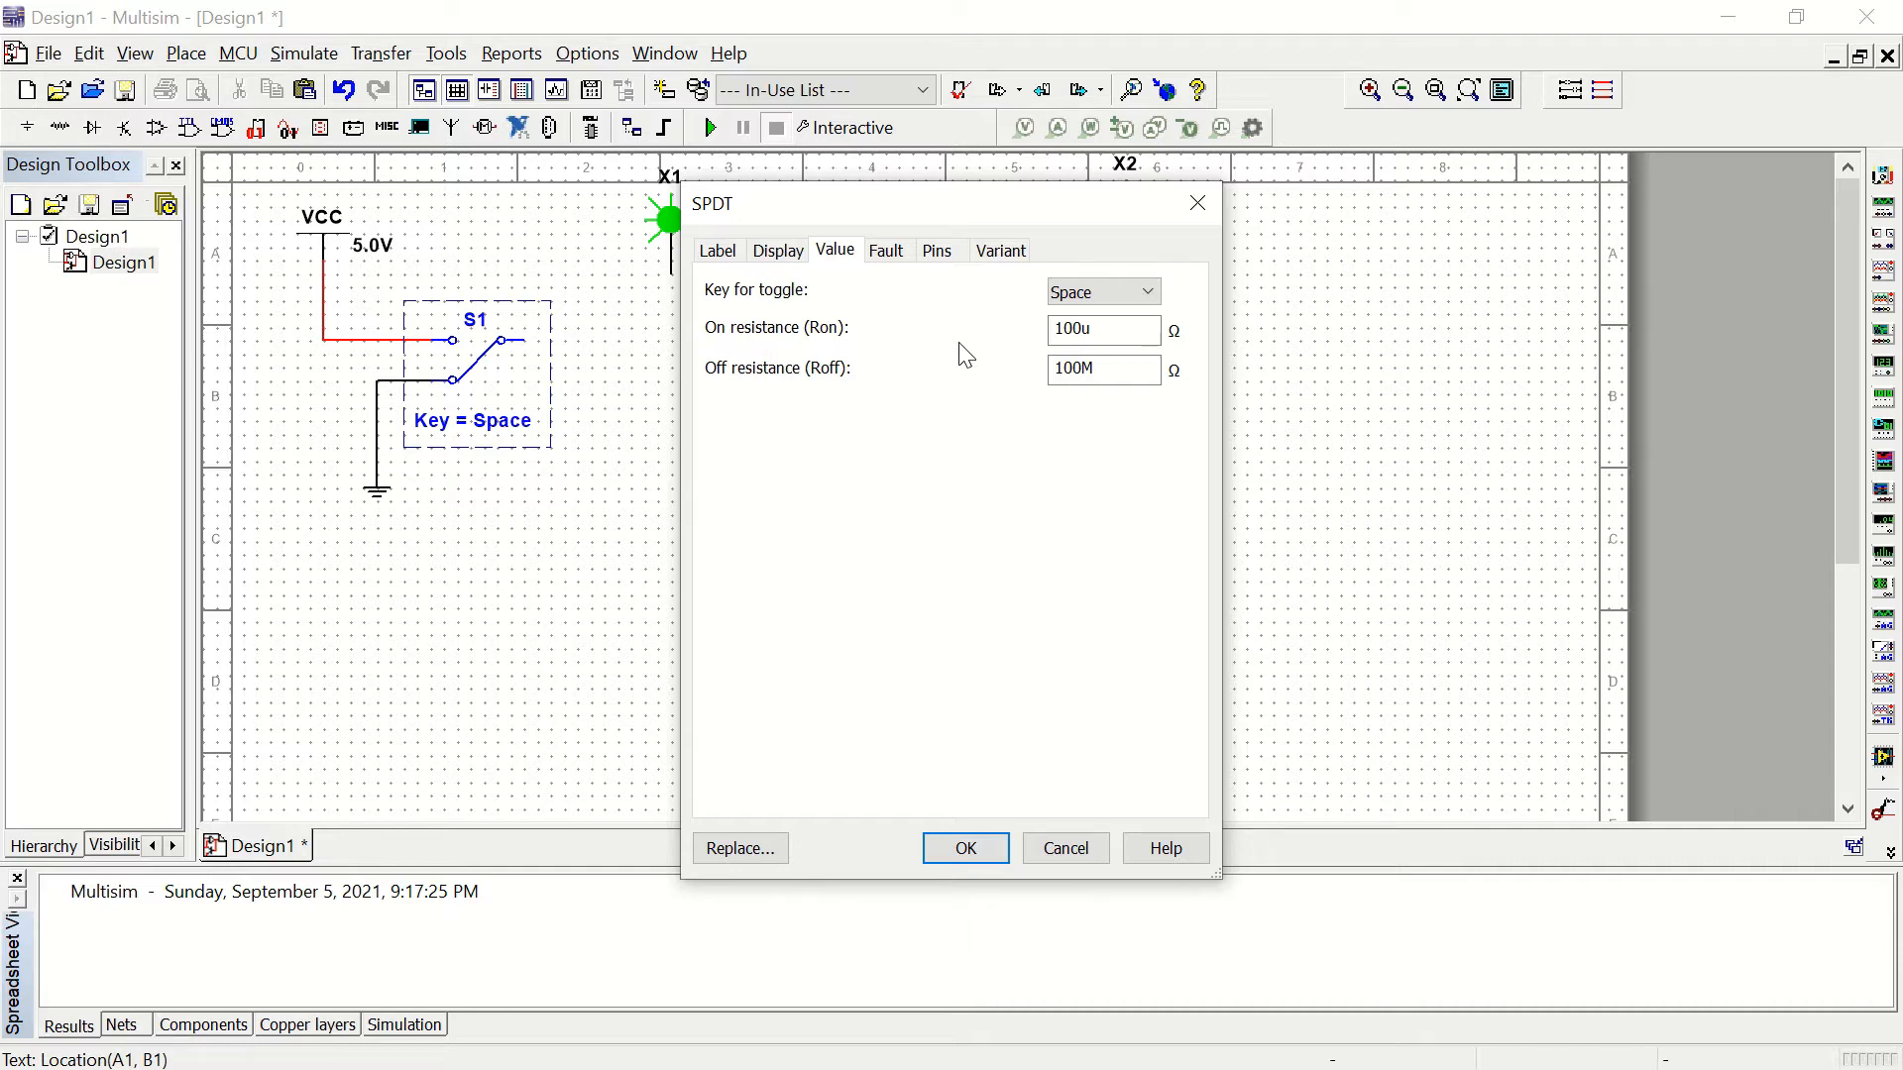
click(991, 848)
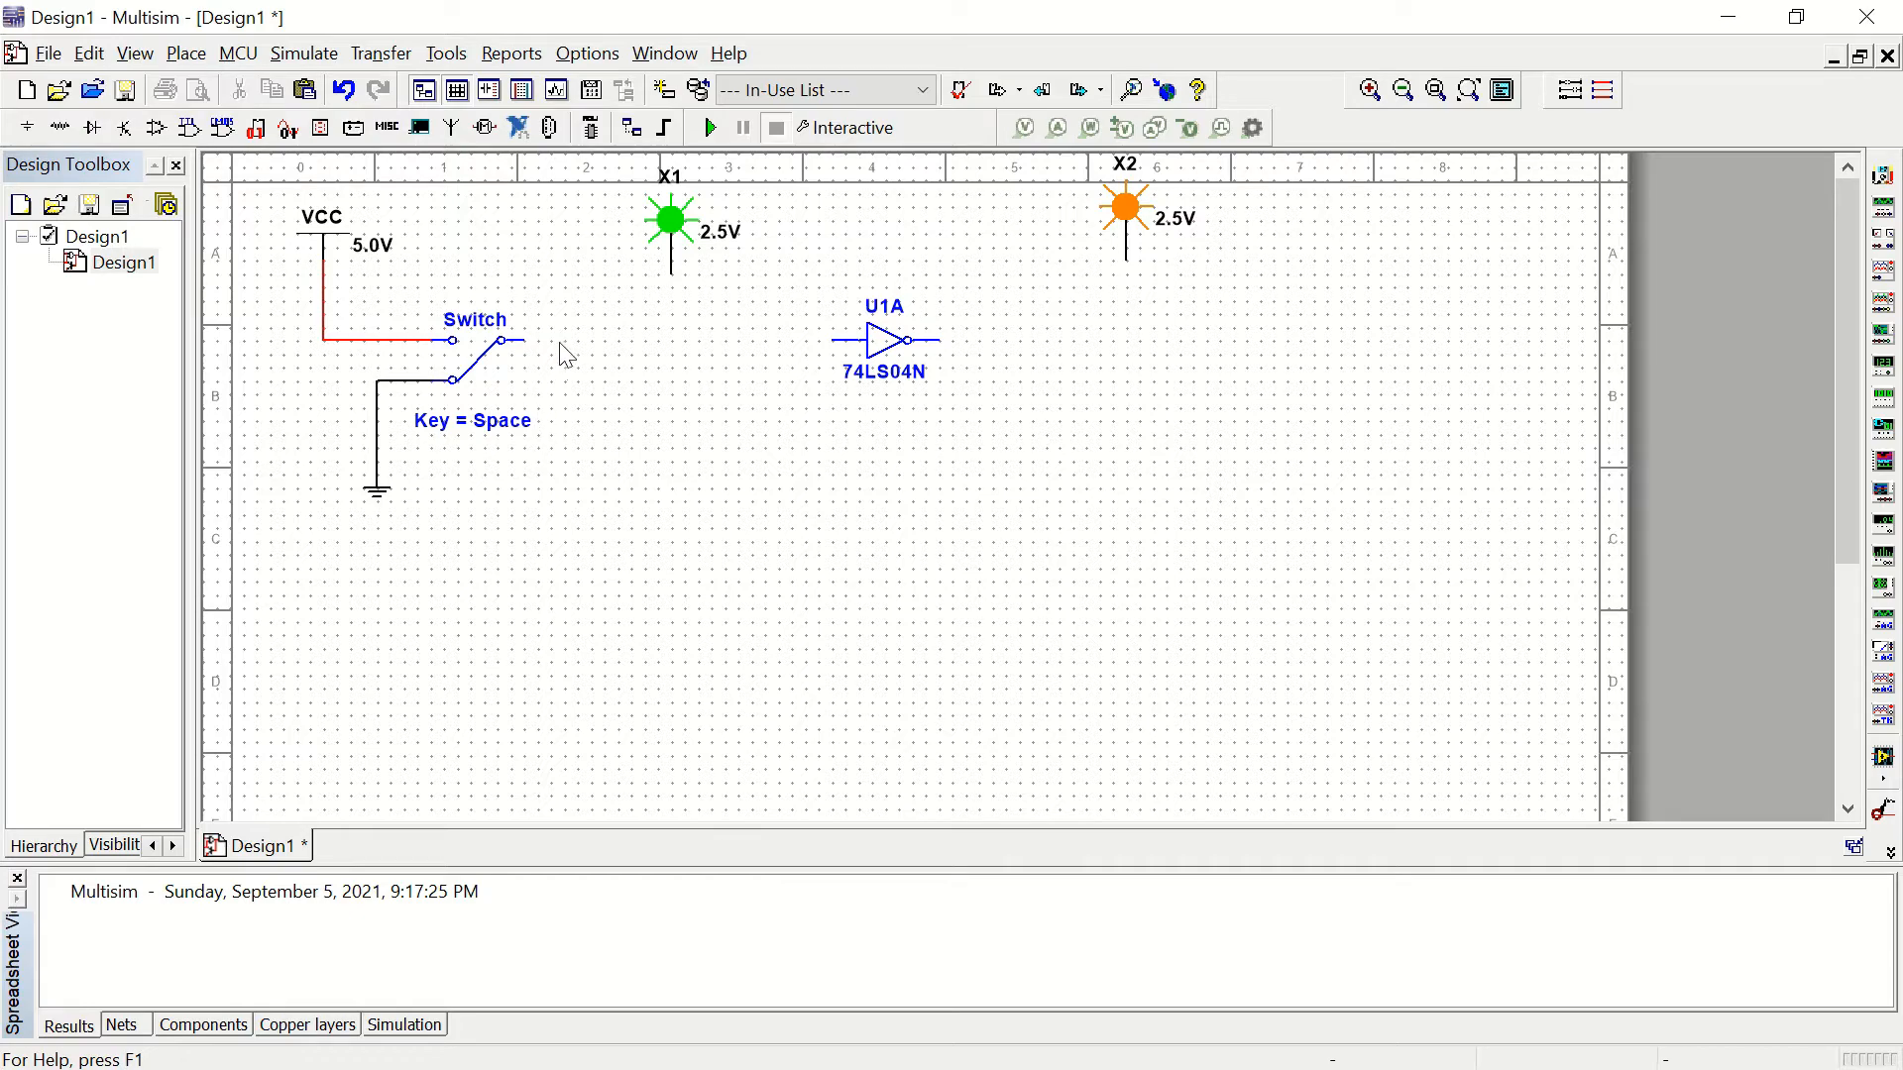
Step: Wire the switch output through the 74LS04N inverter to the orange probe, and connect the green probe to the inverter's input wire
click(523, 340)
click(834, 342)
click(939, 340)
click(1125, 266)
click(669, 277)
click(661, 340)
Step: Run the interactive simulation, toggle the switch repeatedly between VCC and ground to check both probes, and end the simulation
click(711, 128)
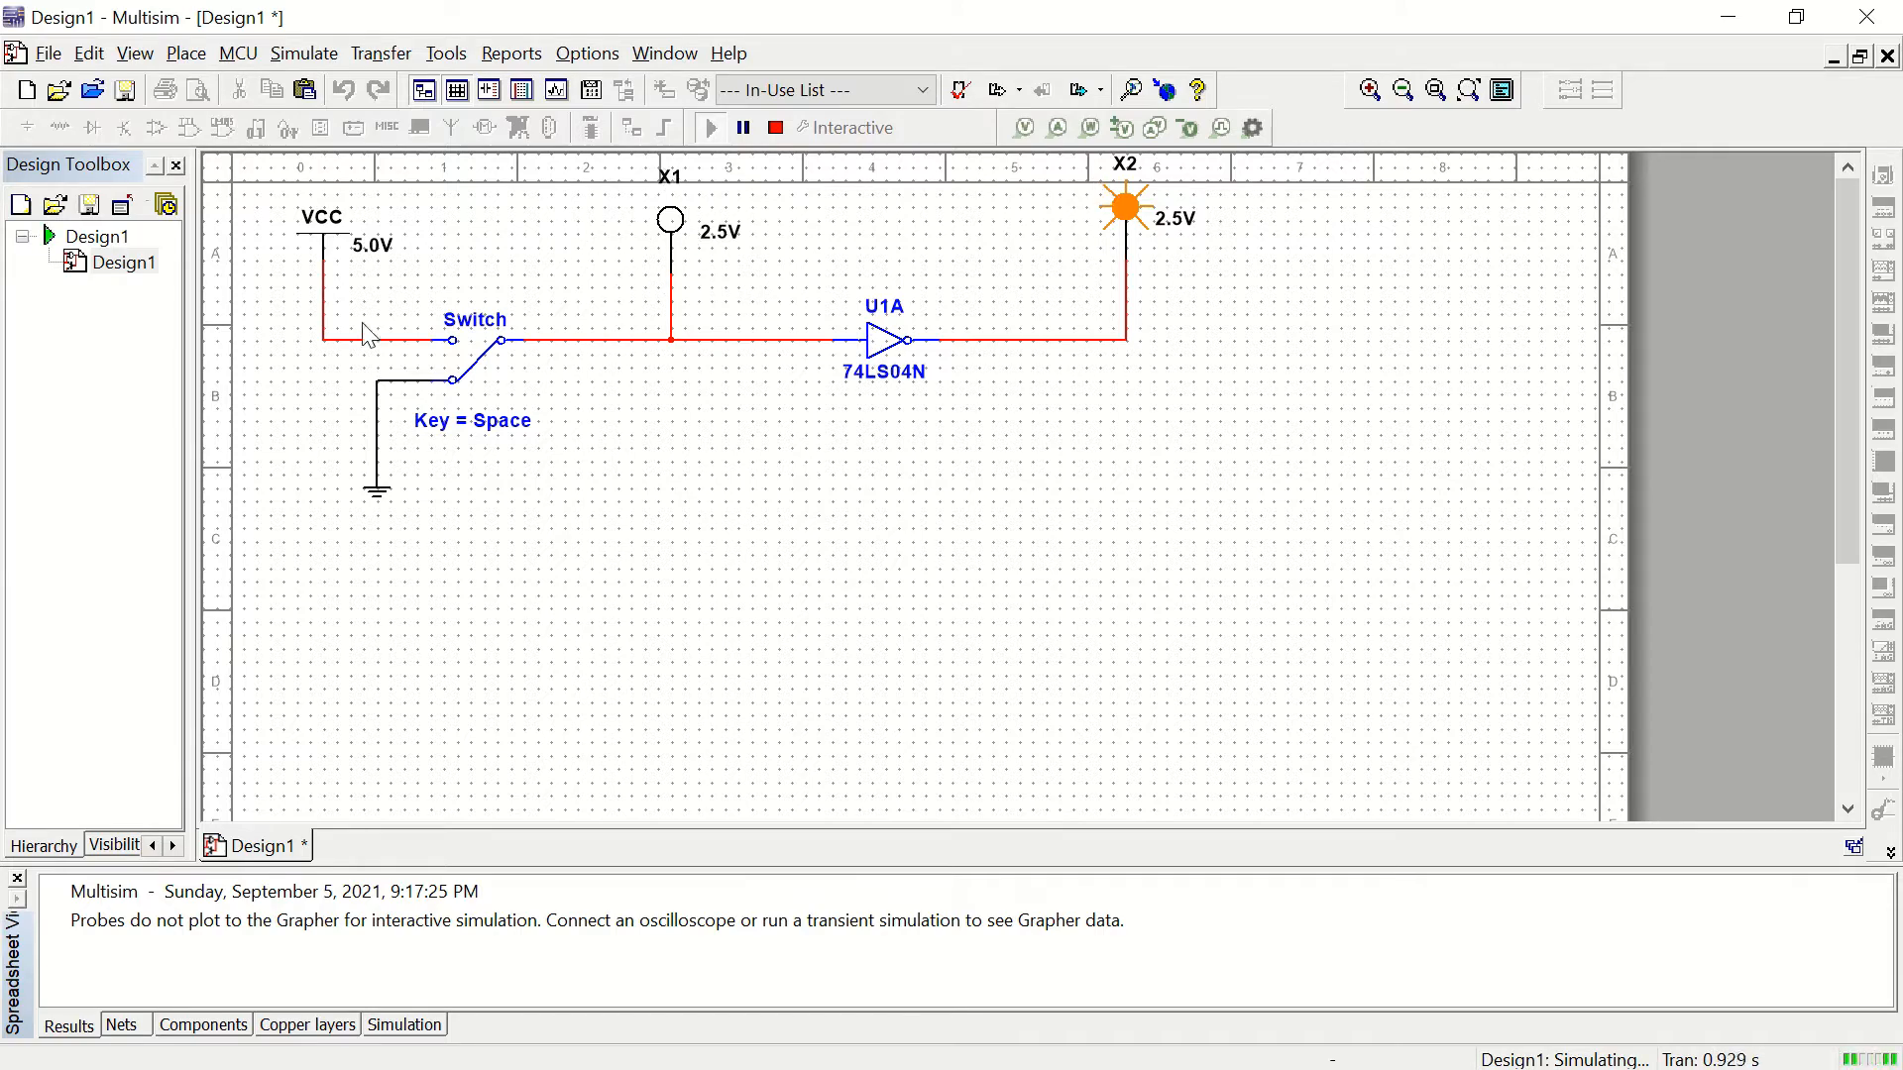
click(476, 380)
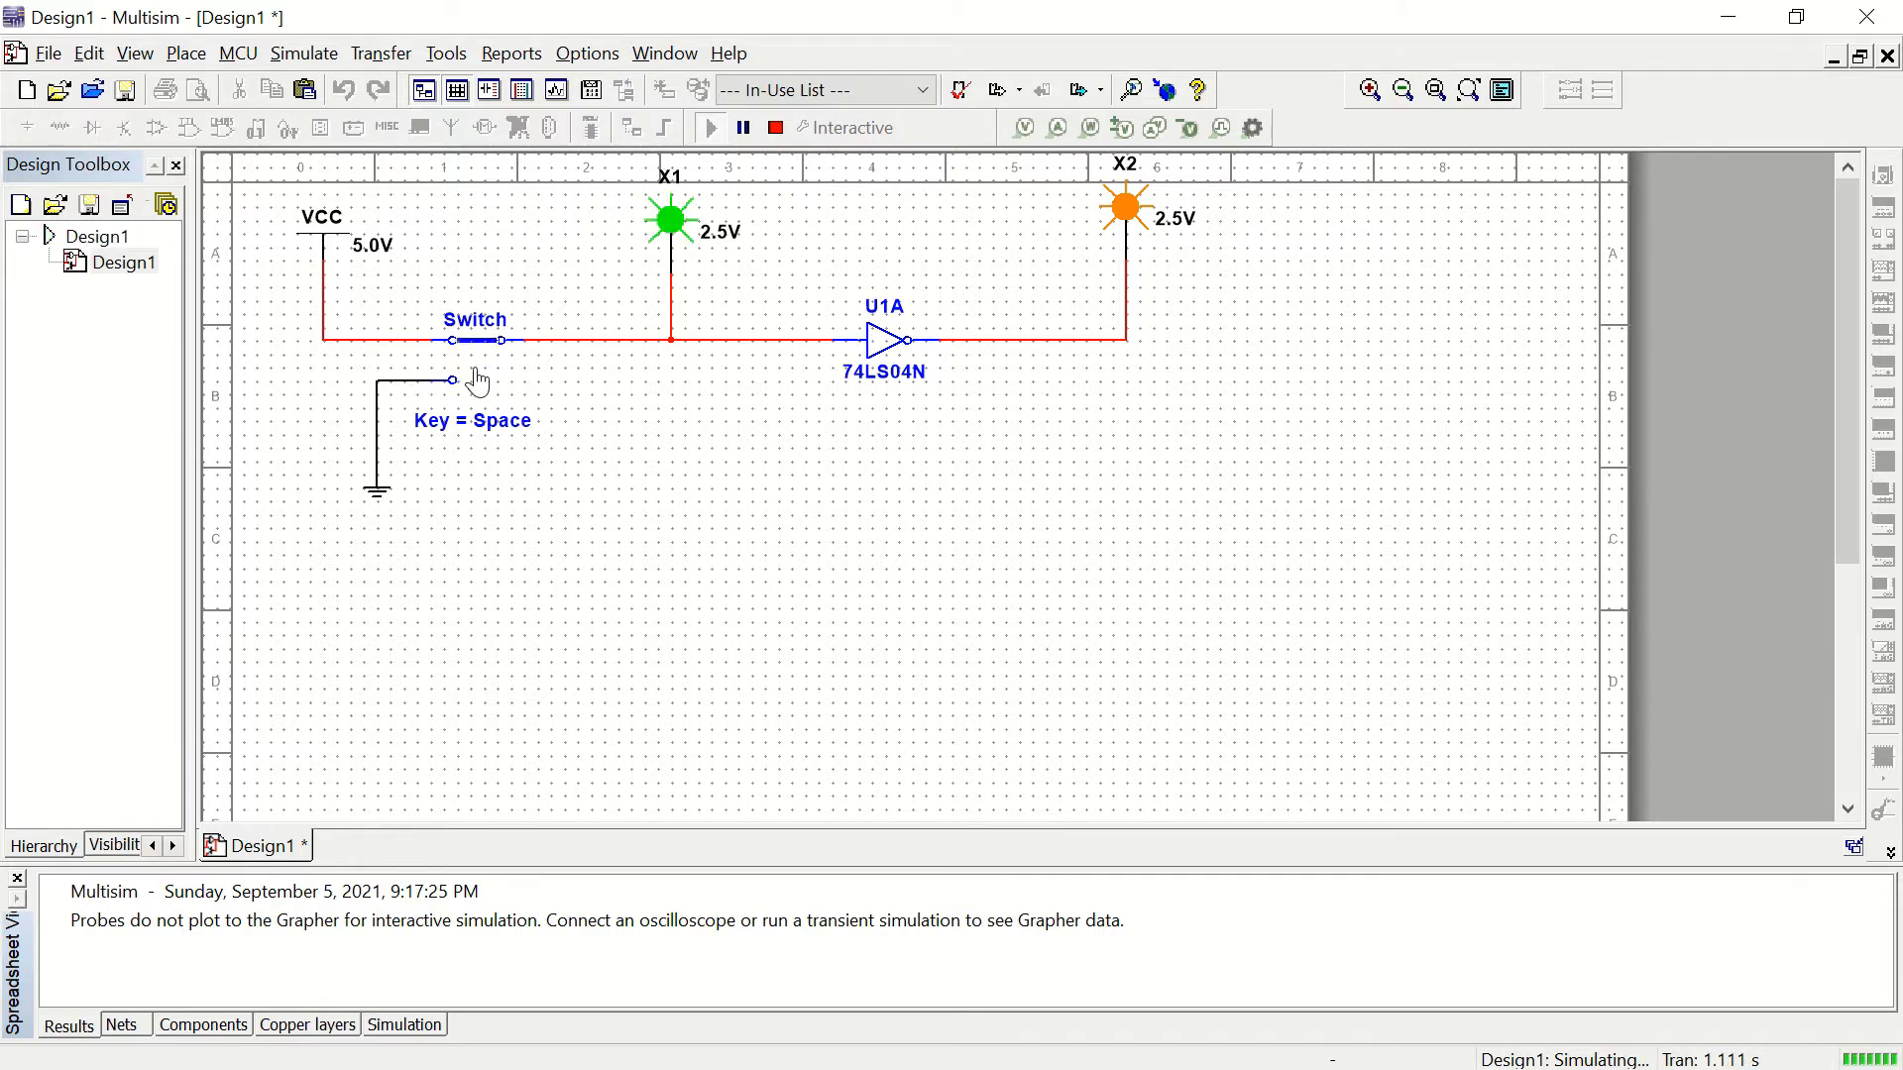
click(464, 344)
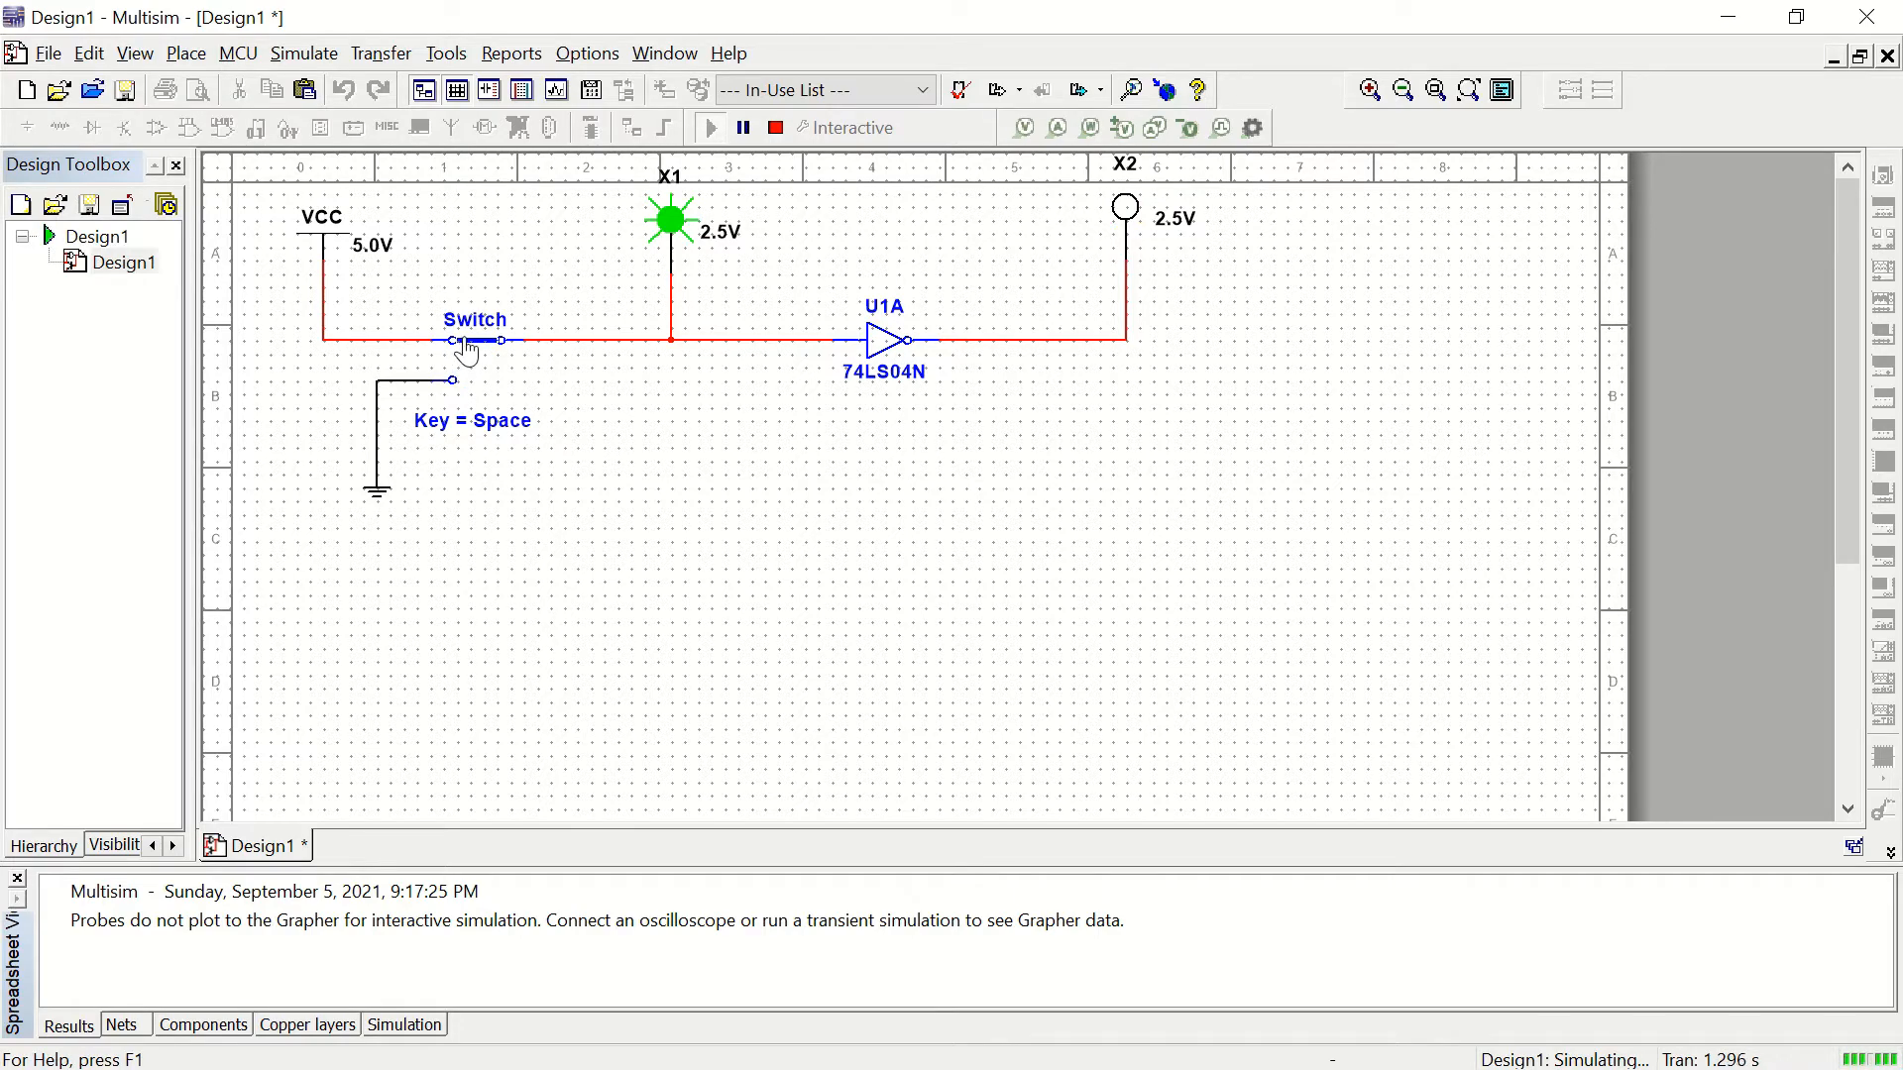
click(463, 346)
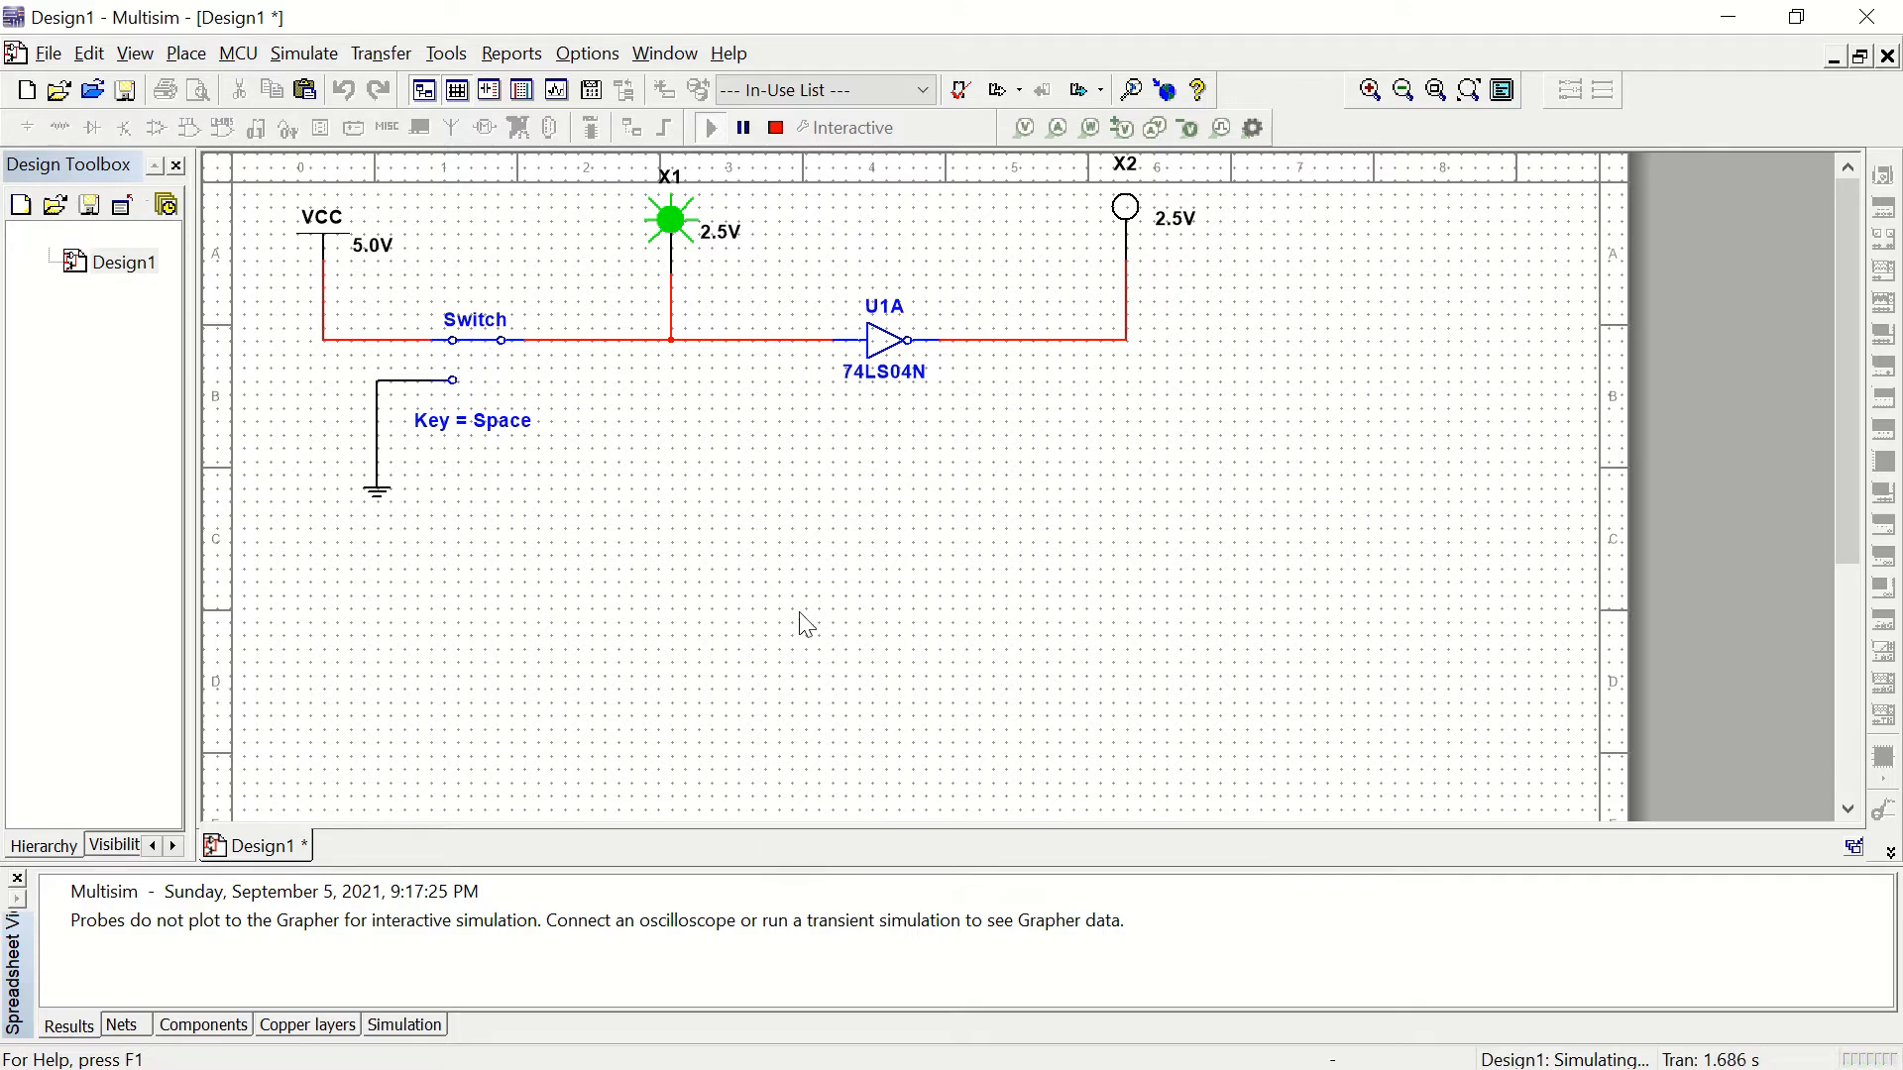
key(space)
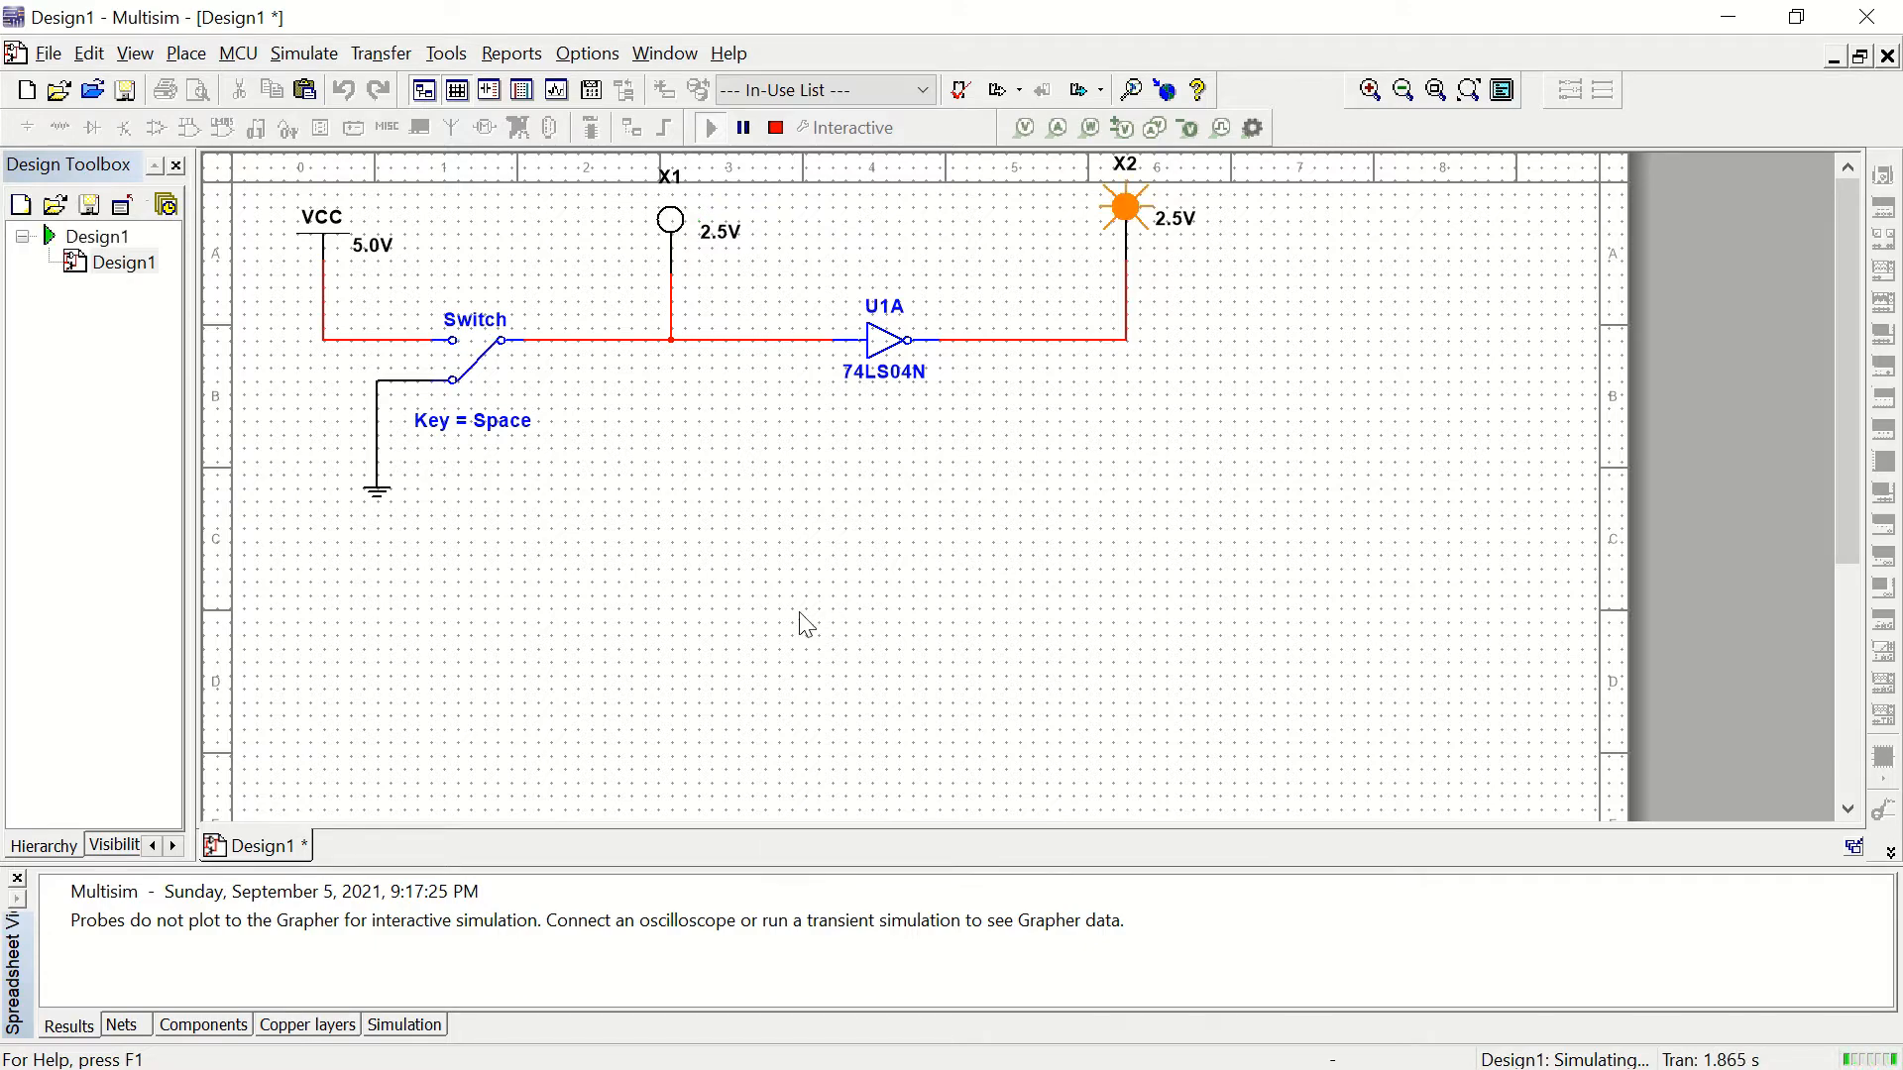
key(space)
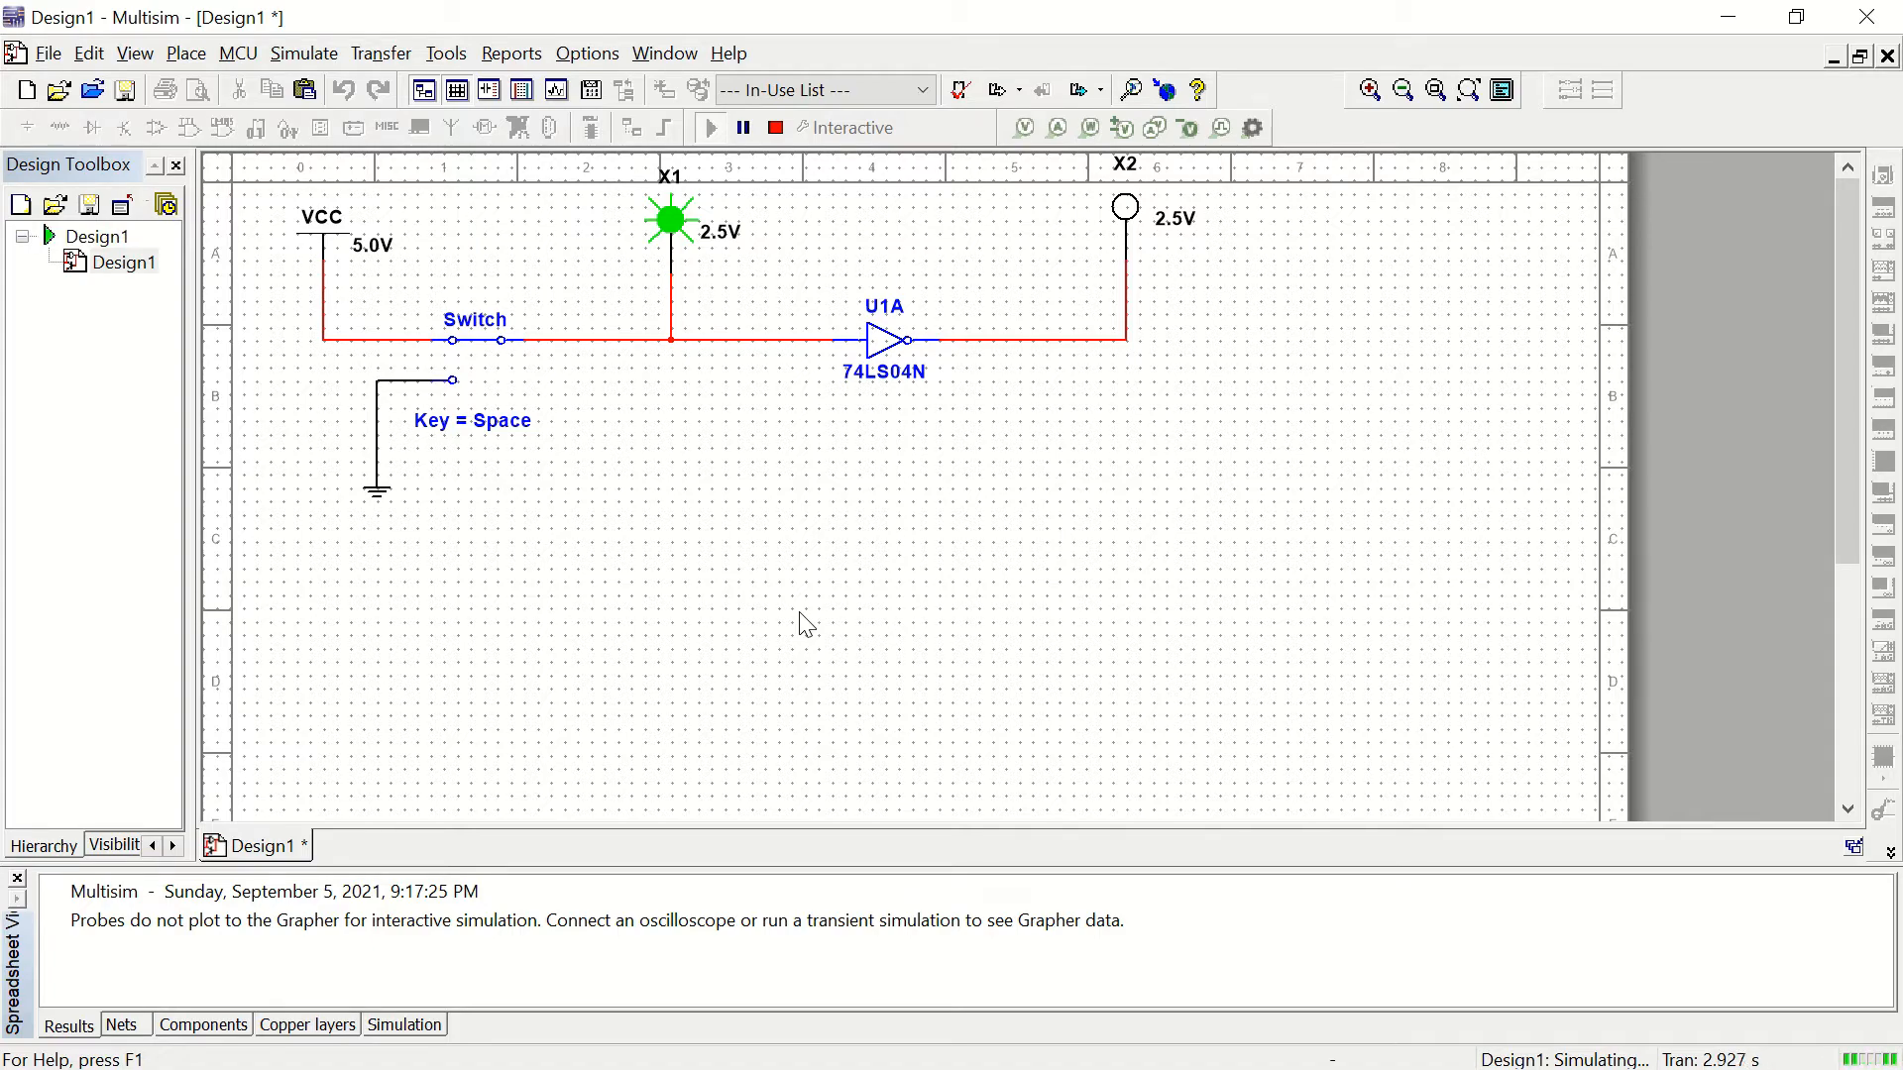
key(space)
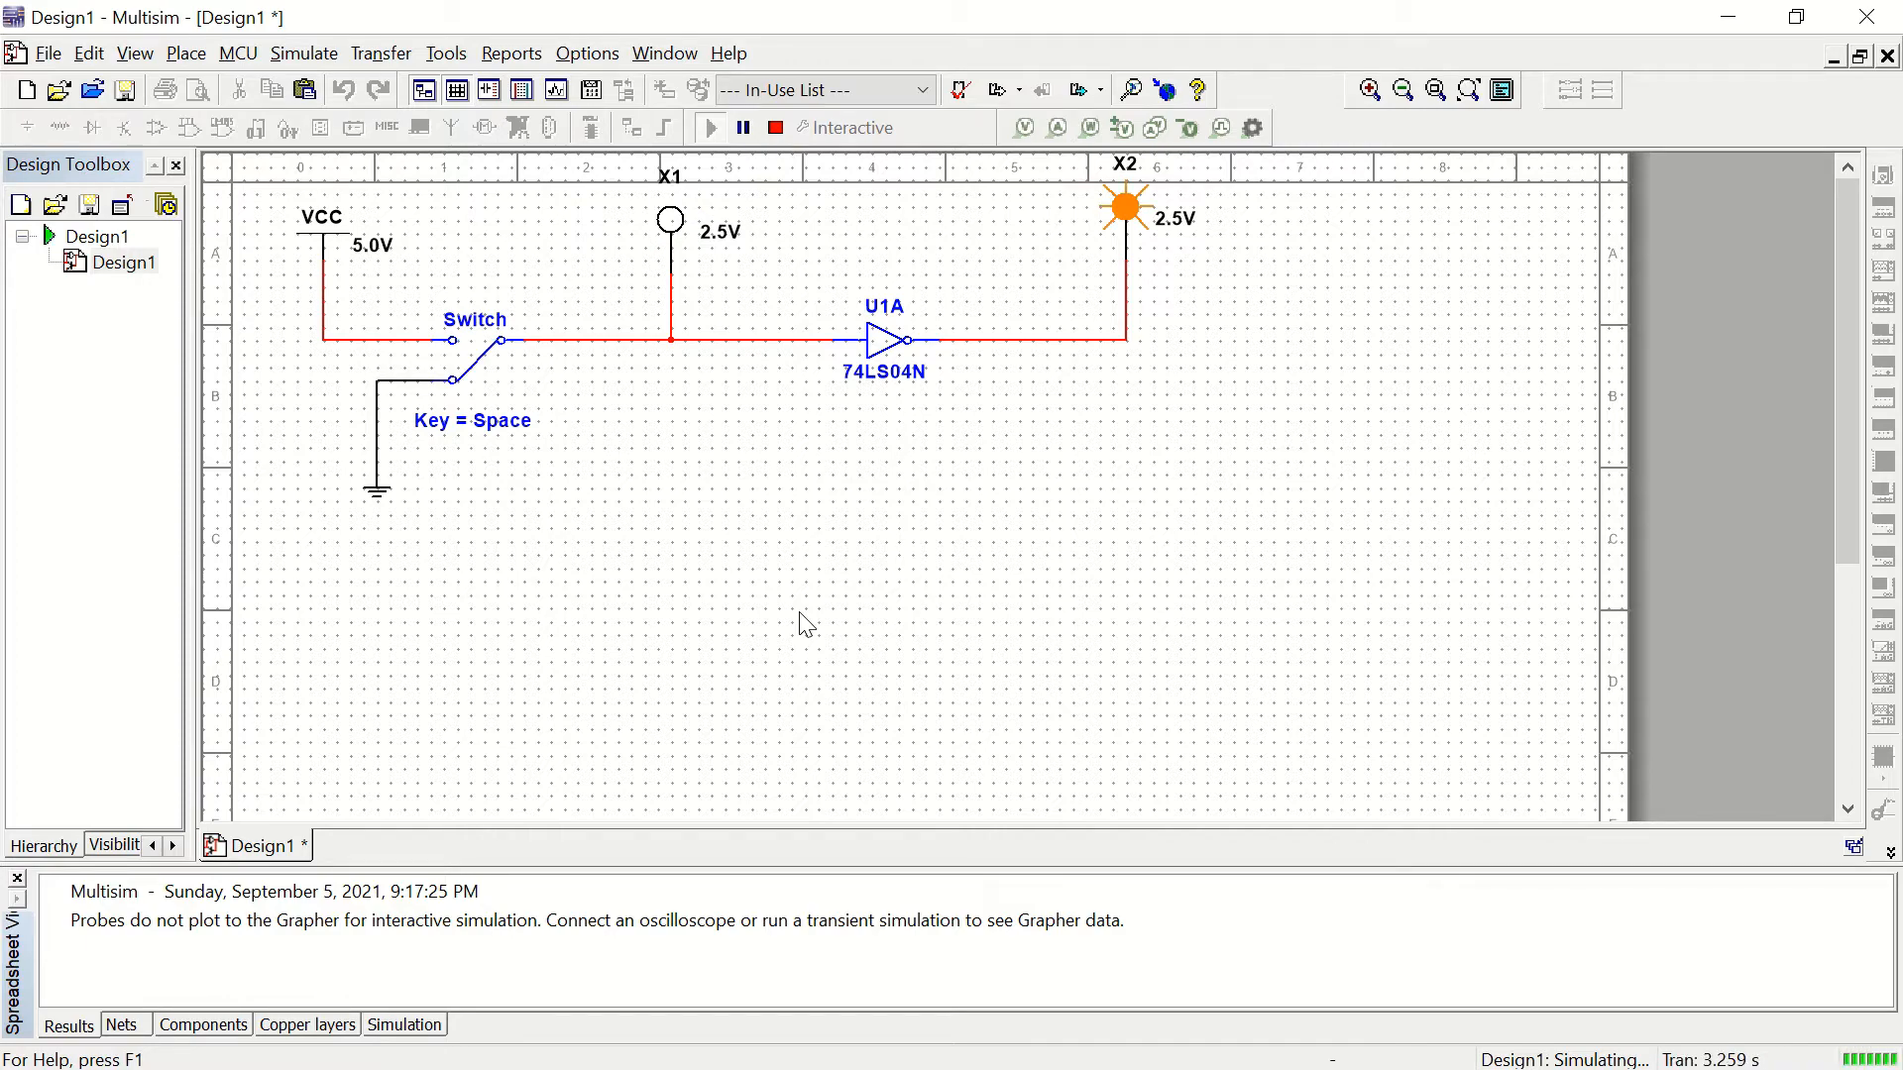
key(space)
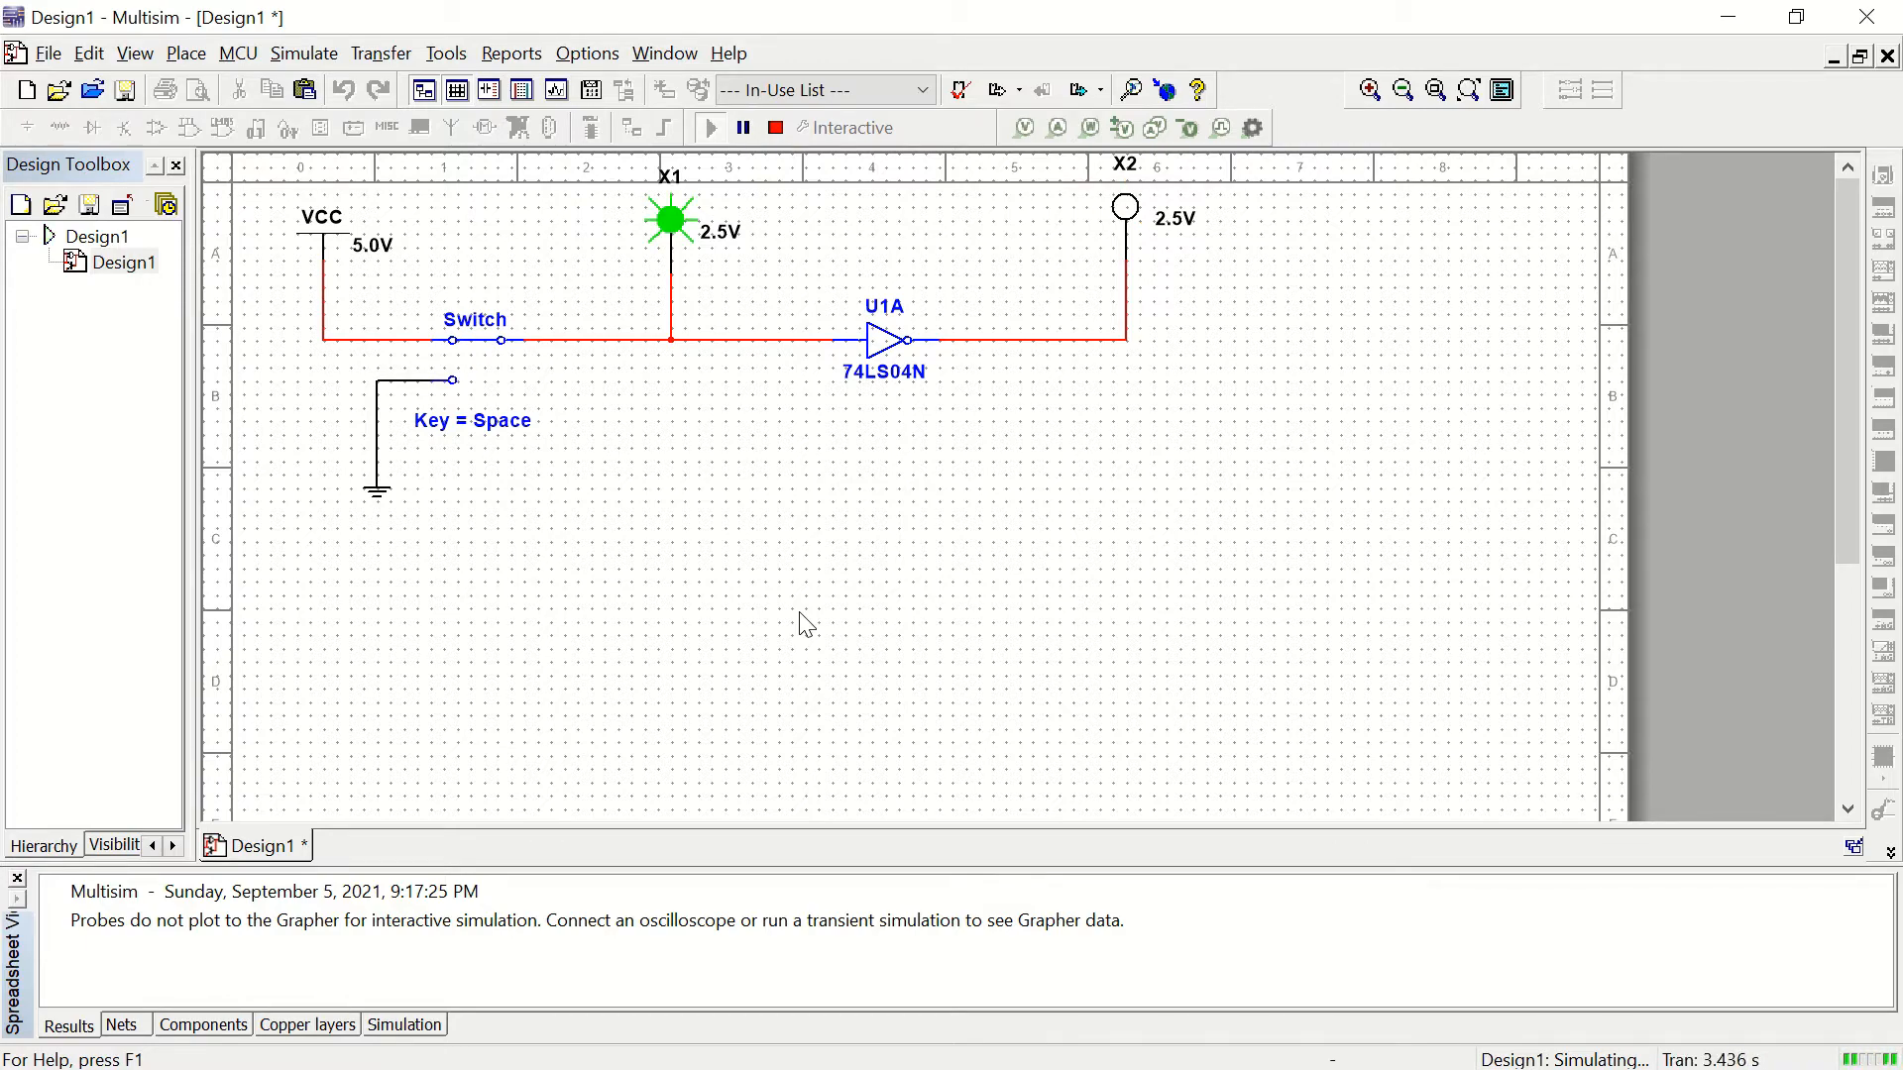
key(space)
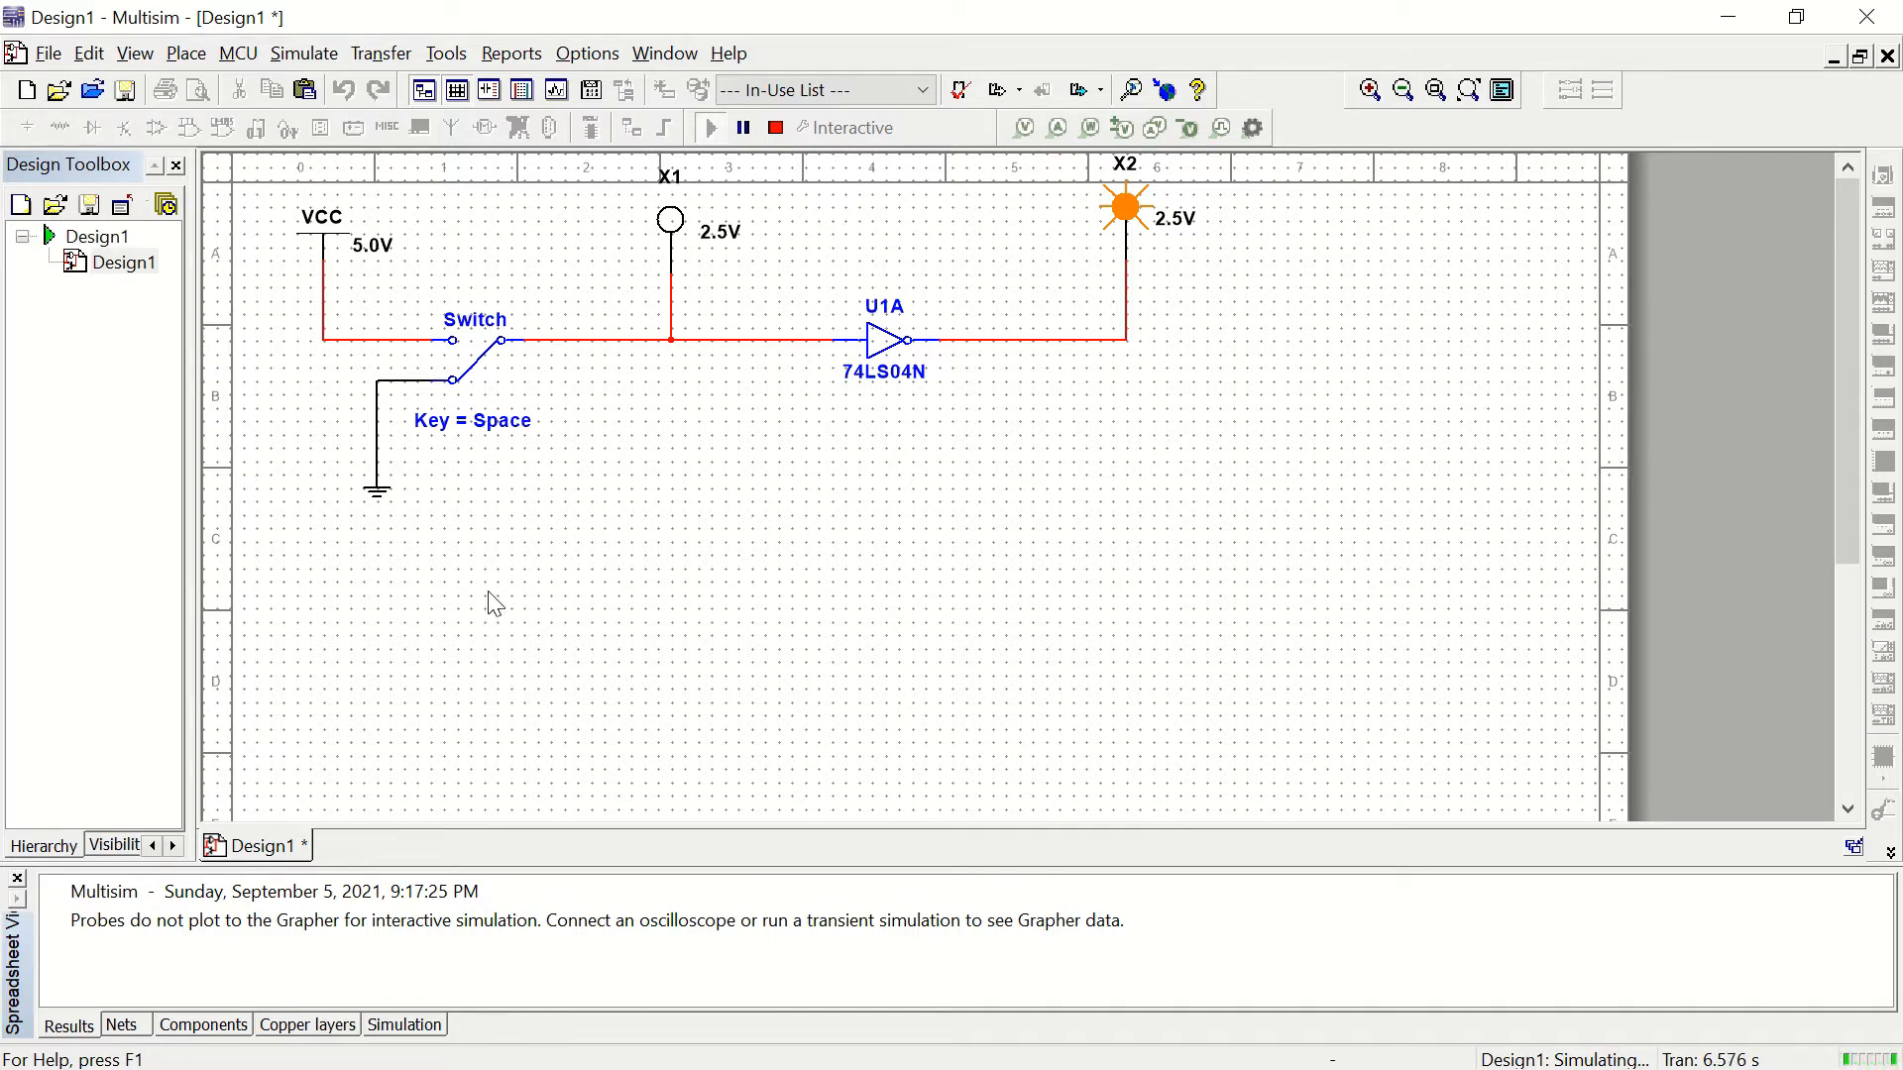
drag(536, 588, 560, 339)
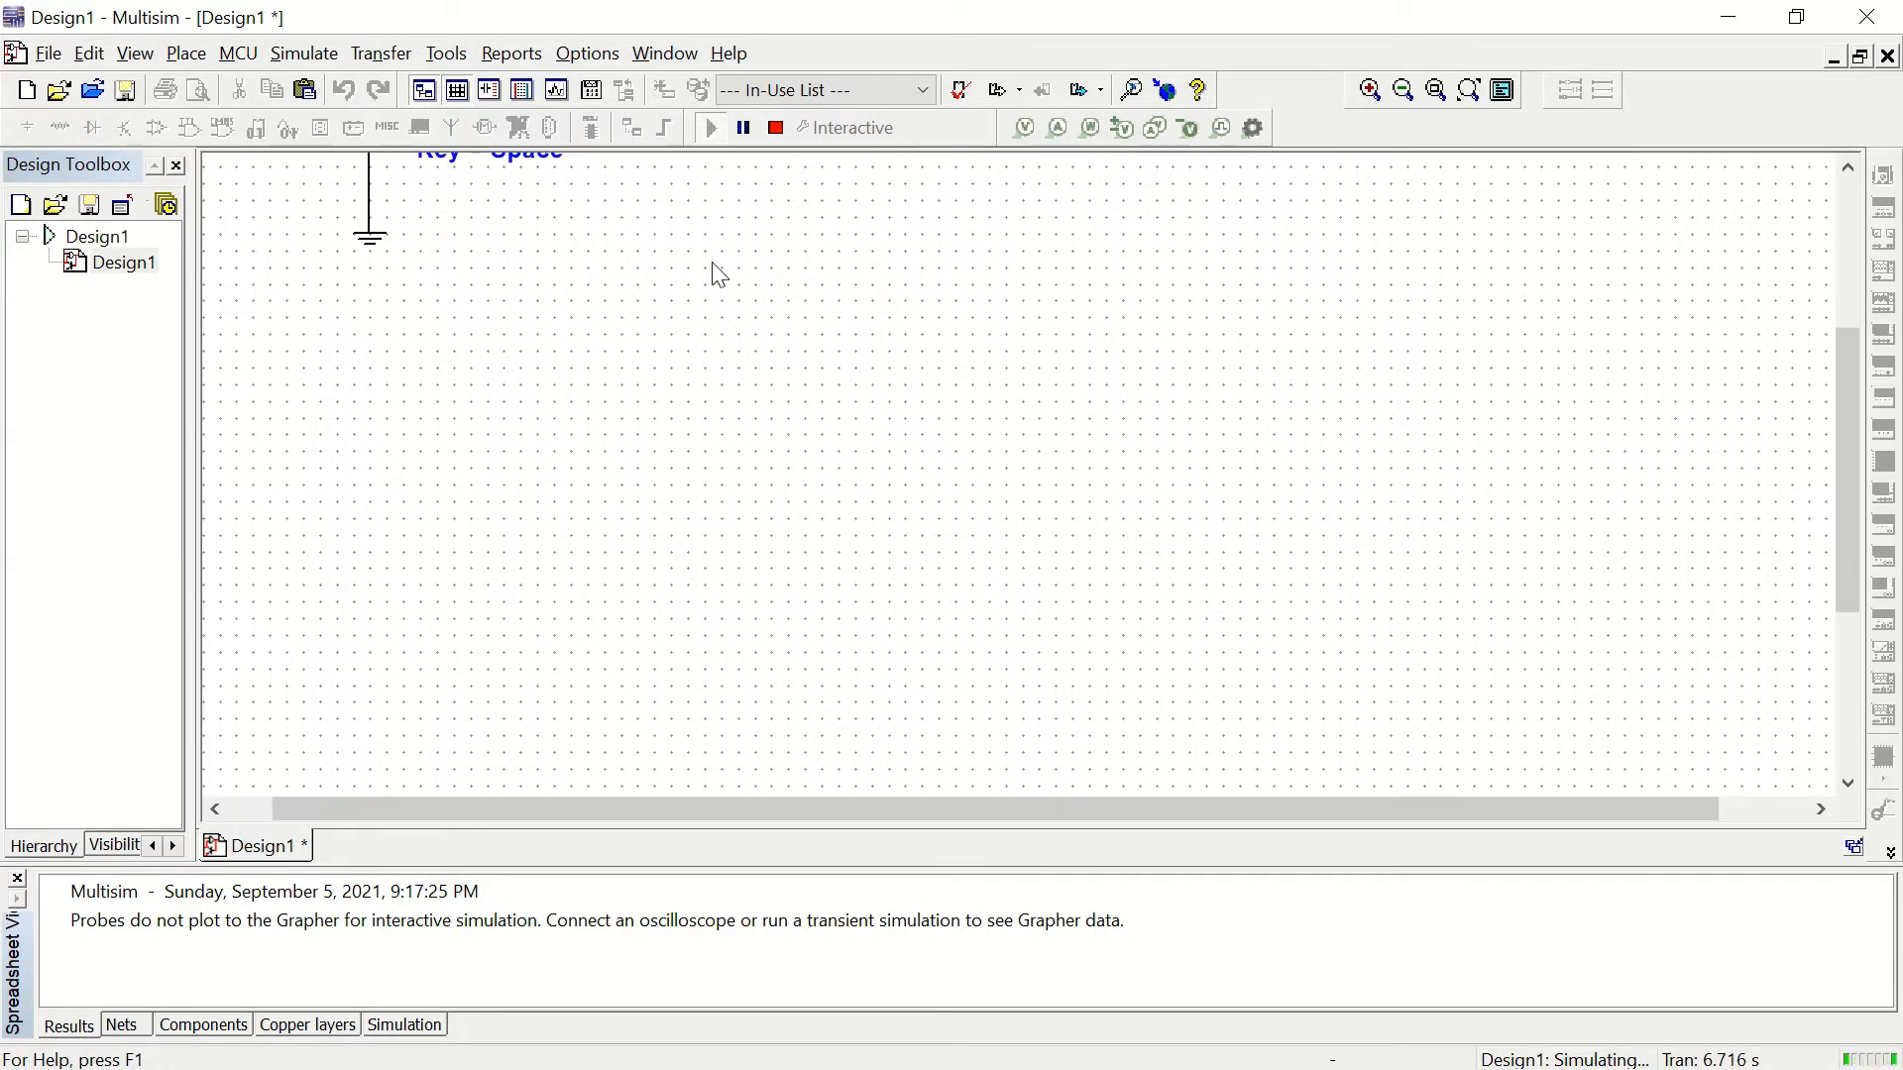
click(776, 127)
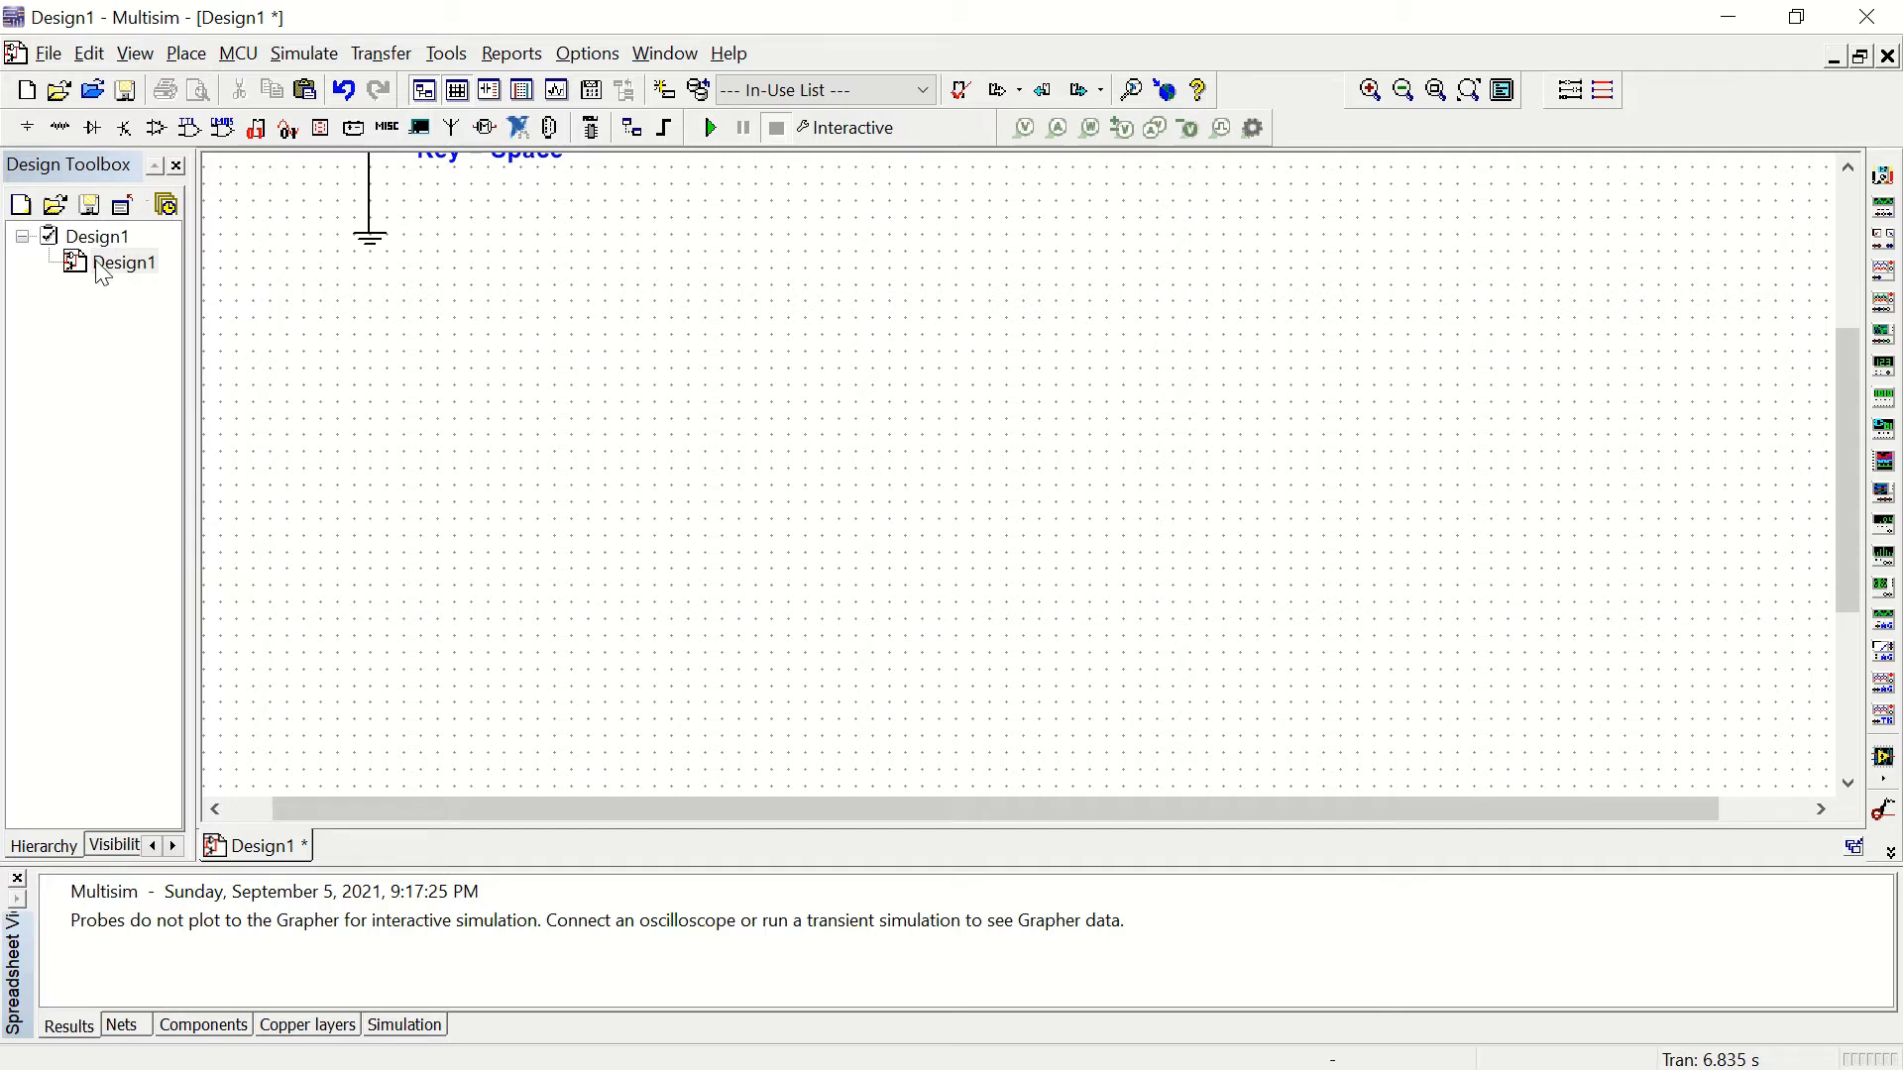
Step: Place a second VCC source on the empty area below the first circuit's ground
click(32, 132)
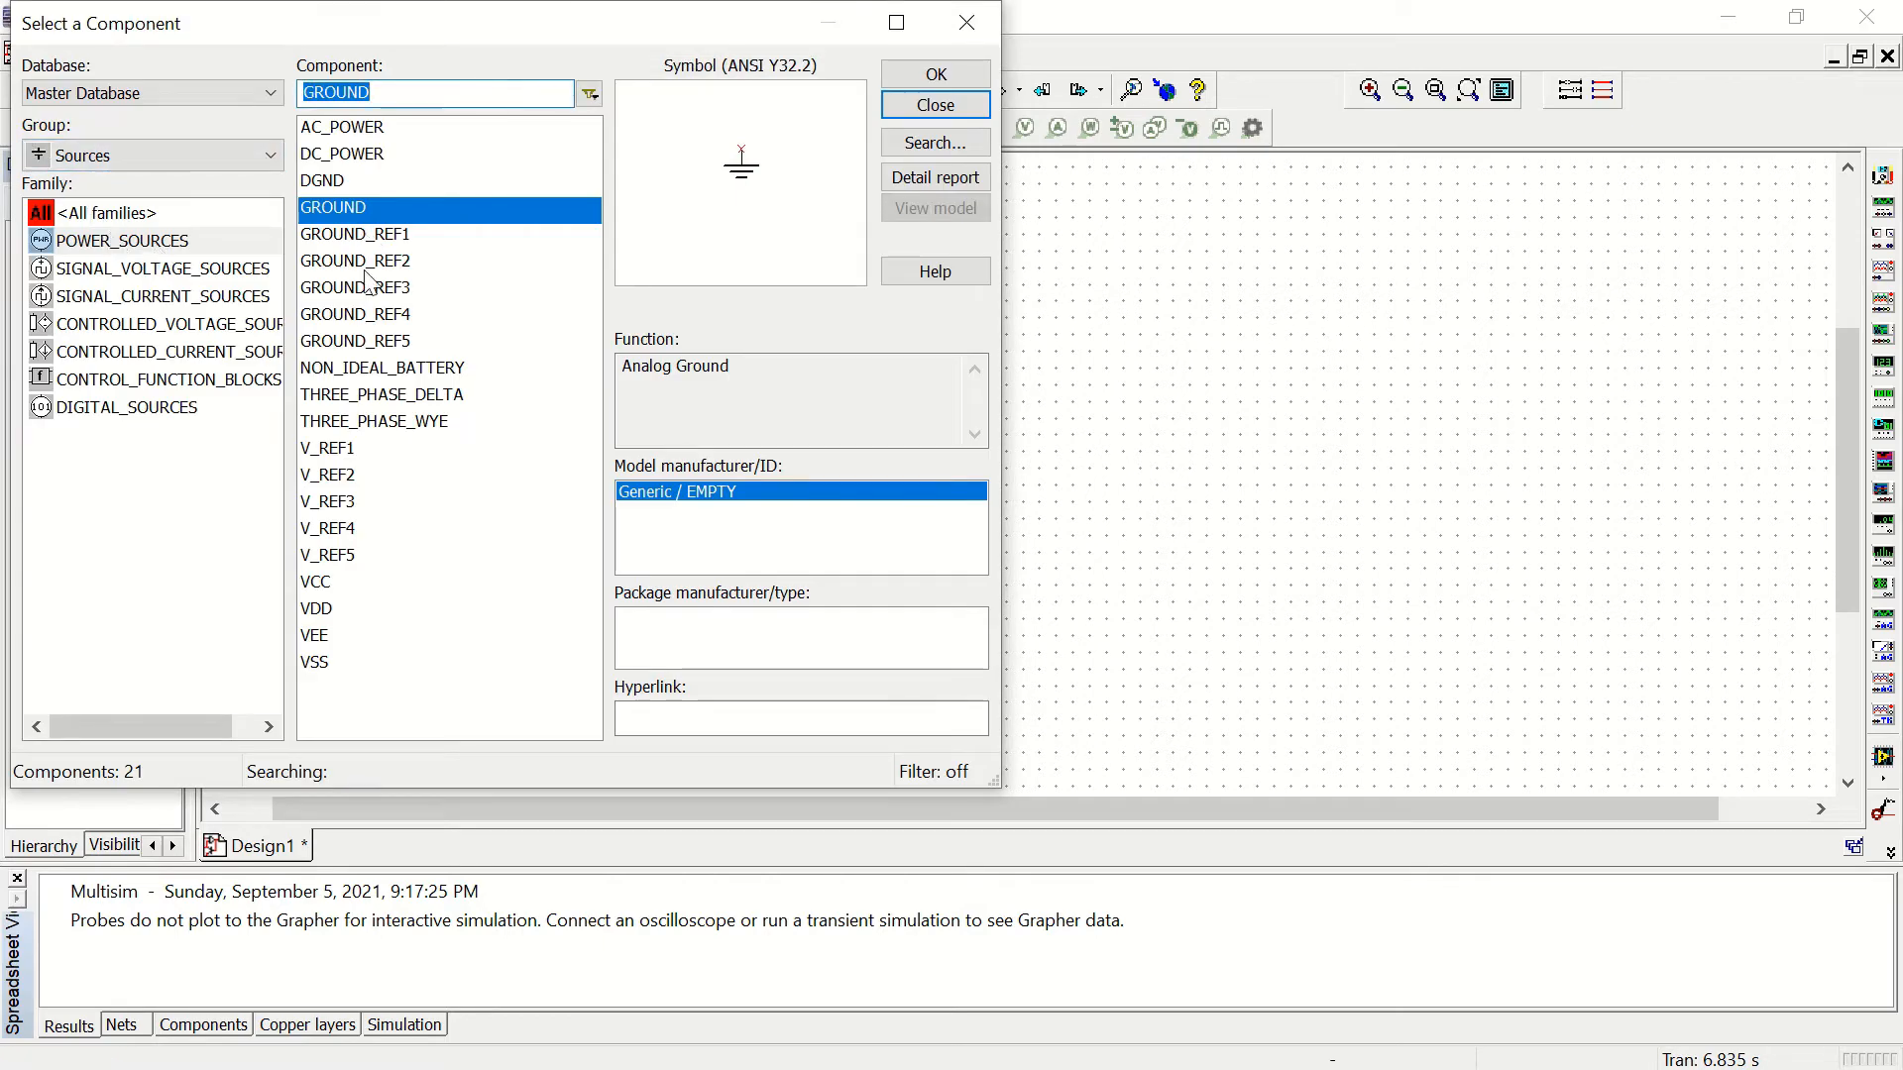
click(352, 581)
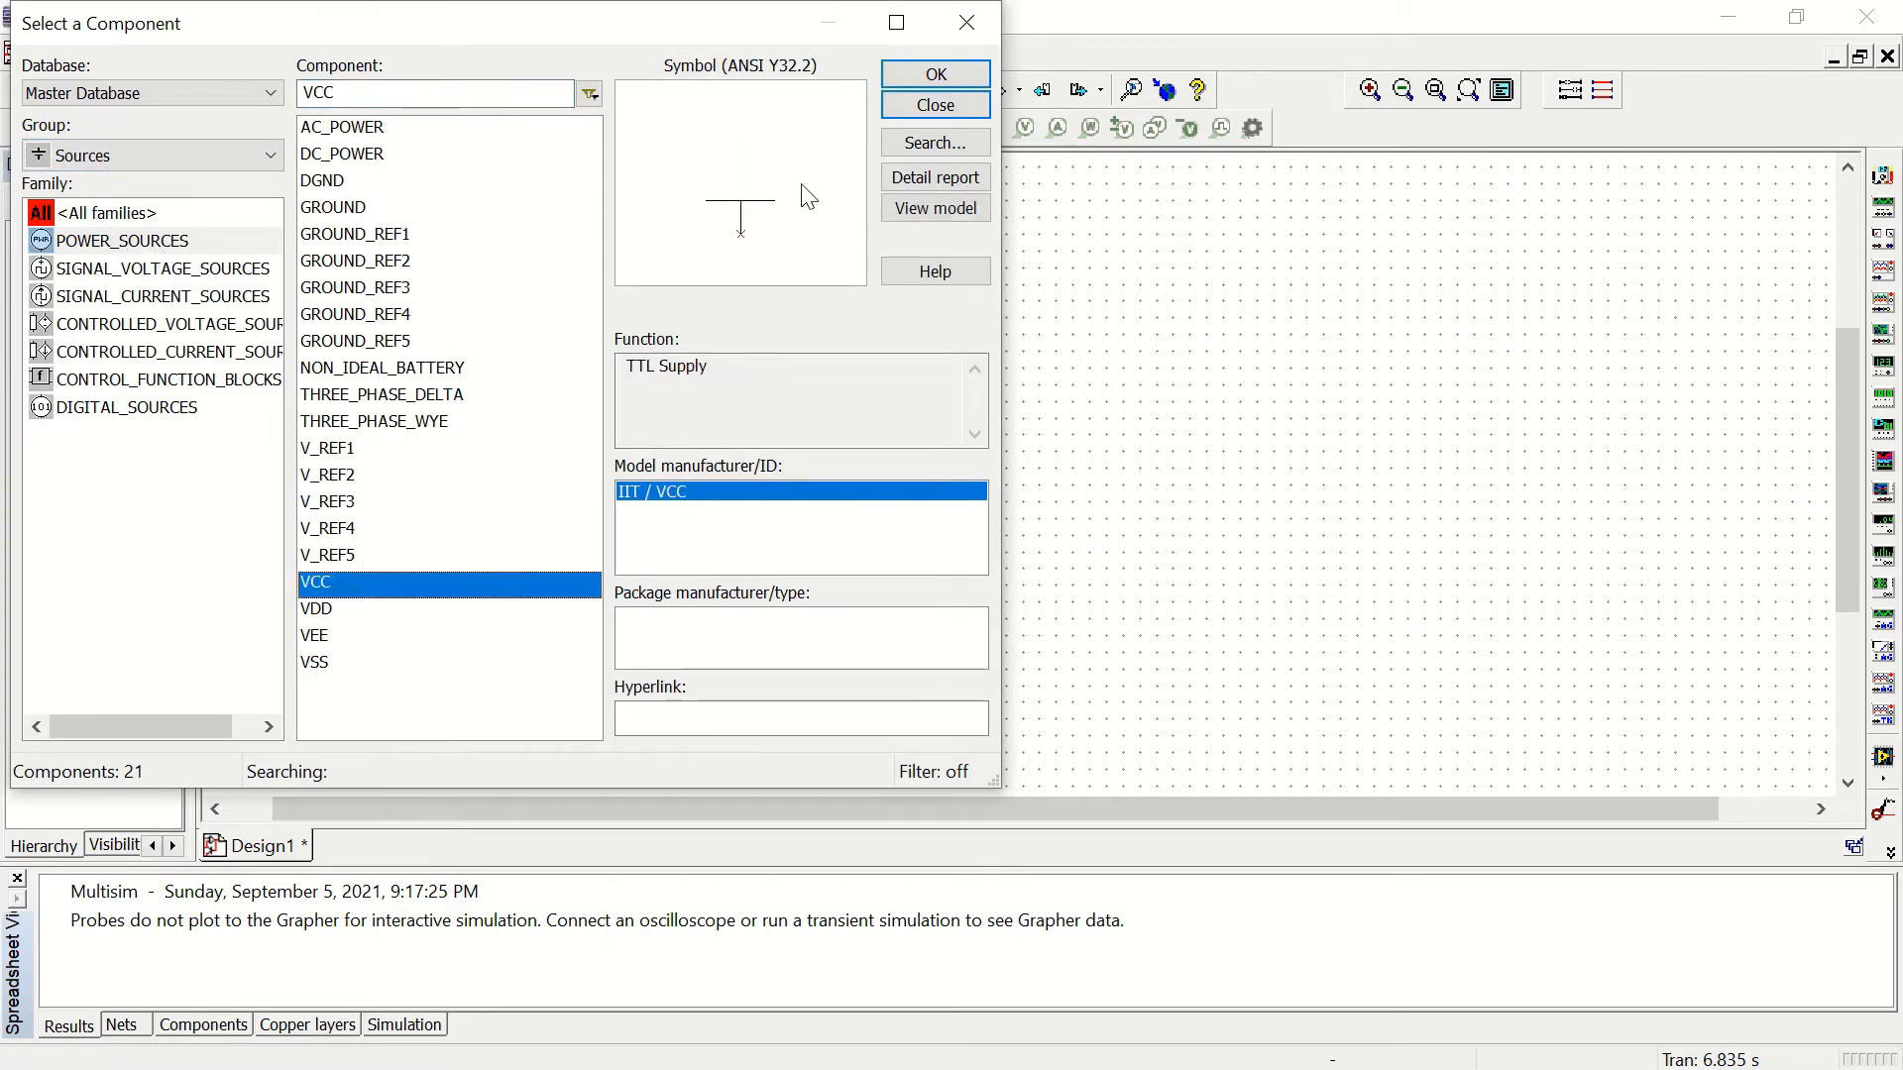
click(937, 78)
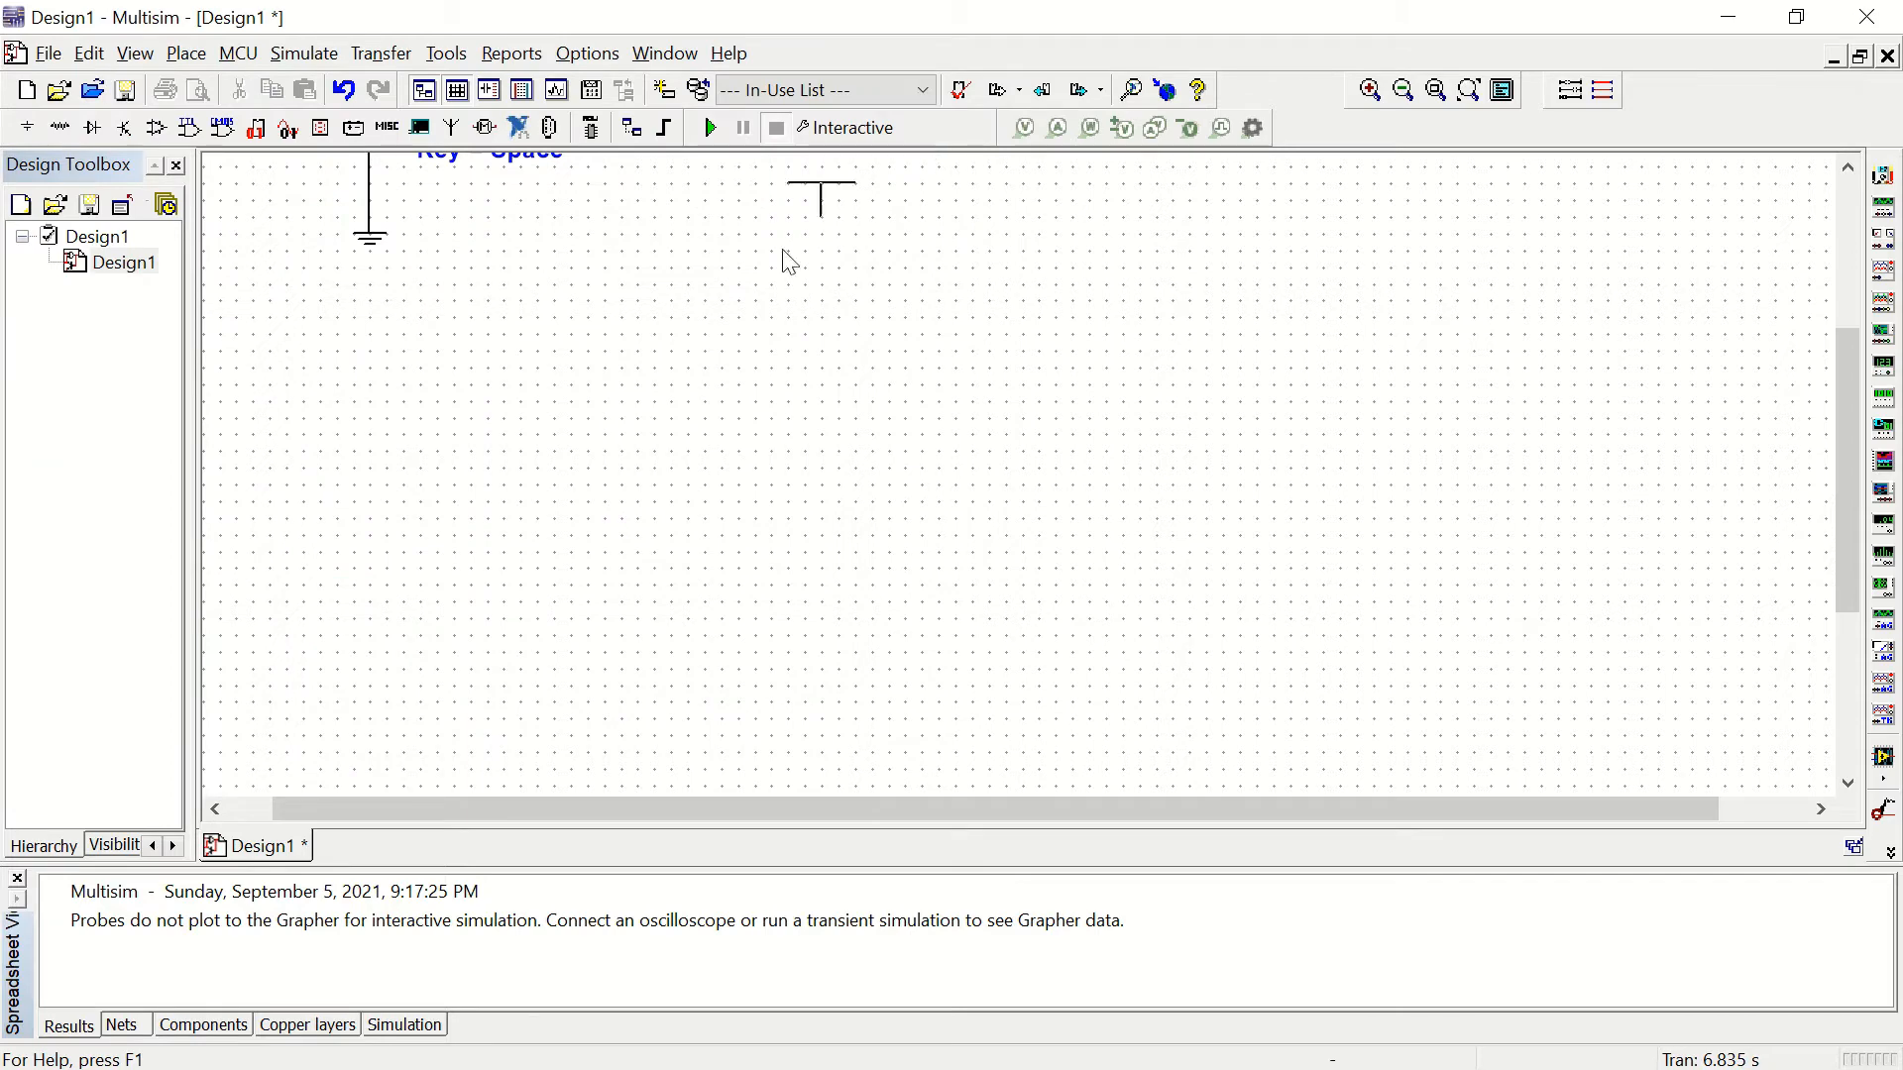
click(292, 350)
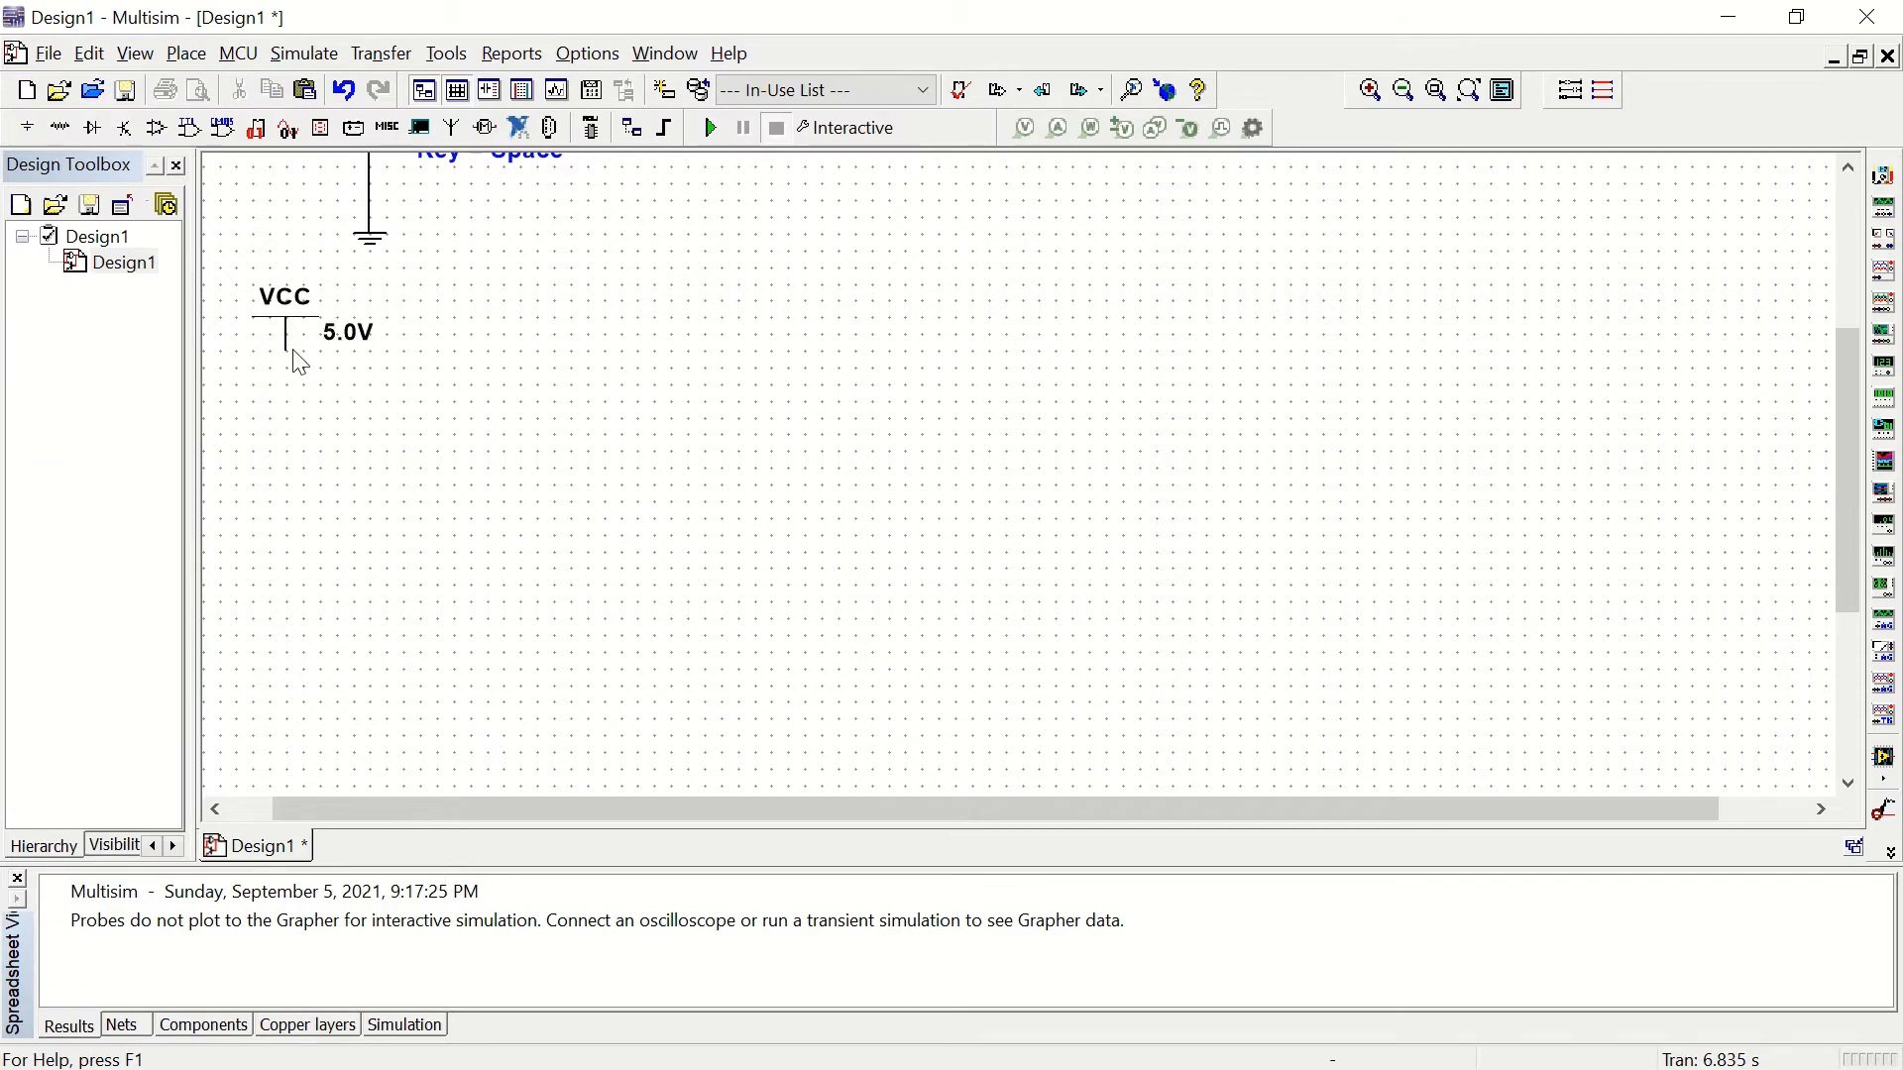
Step: Place a second GROUND symbol below the new VCC source, leaving room between them
click(327, 211)
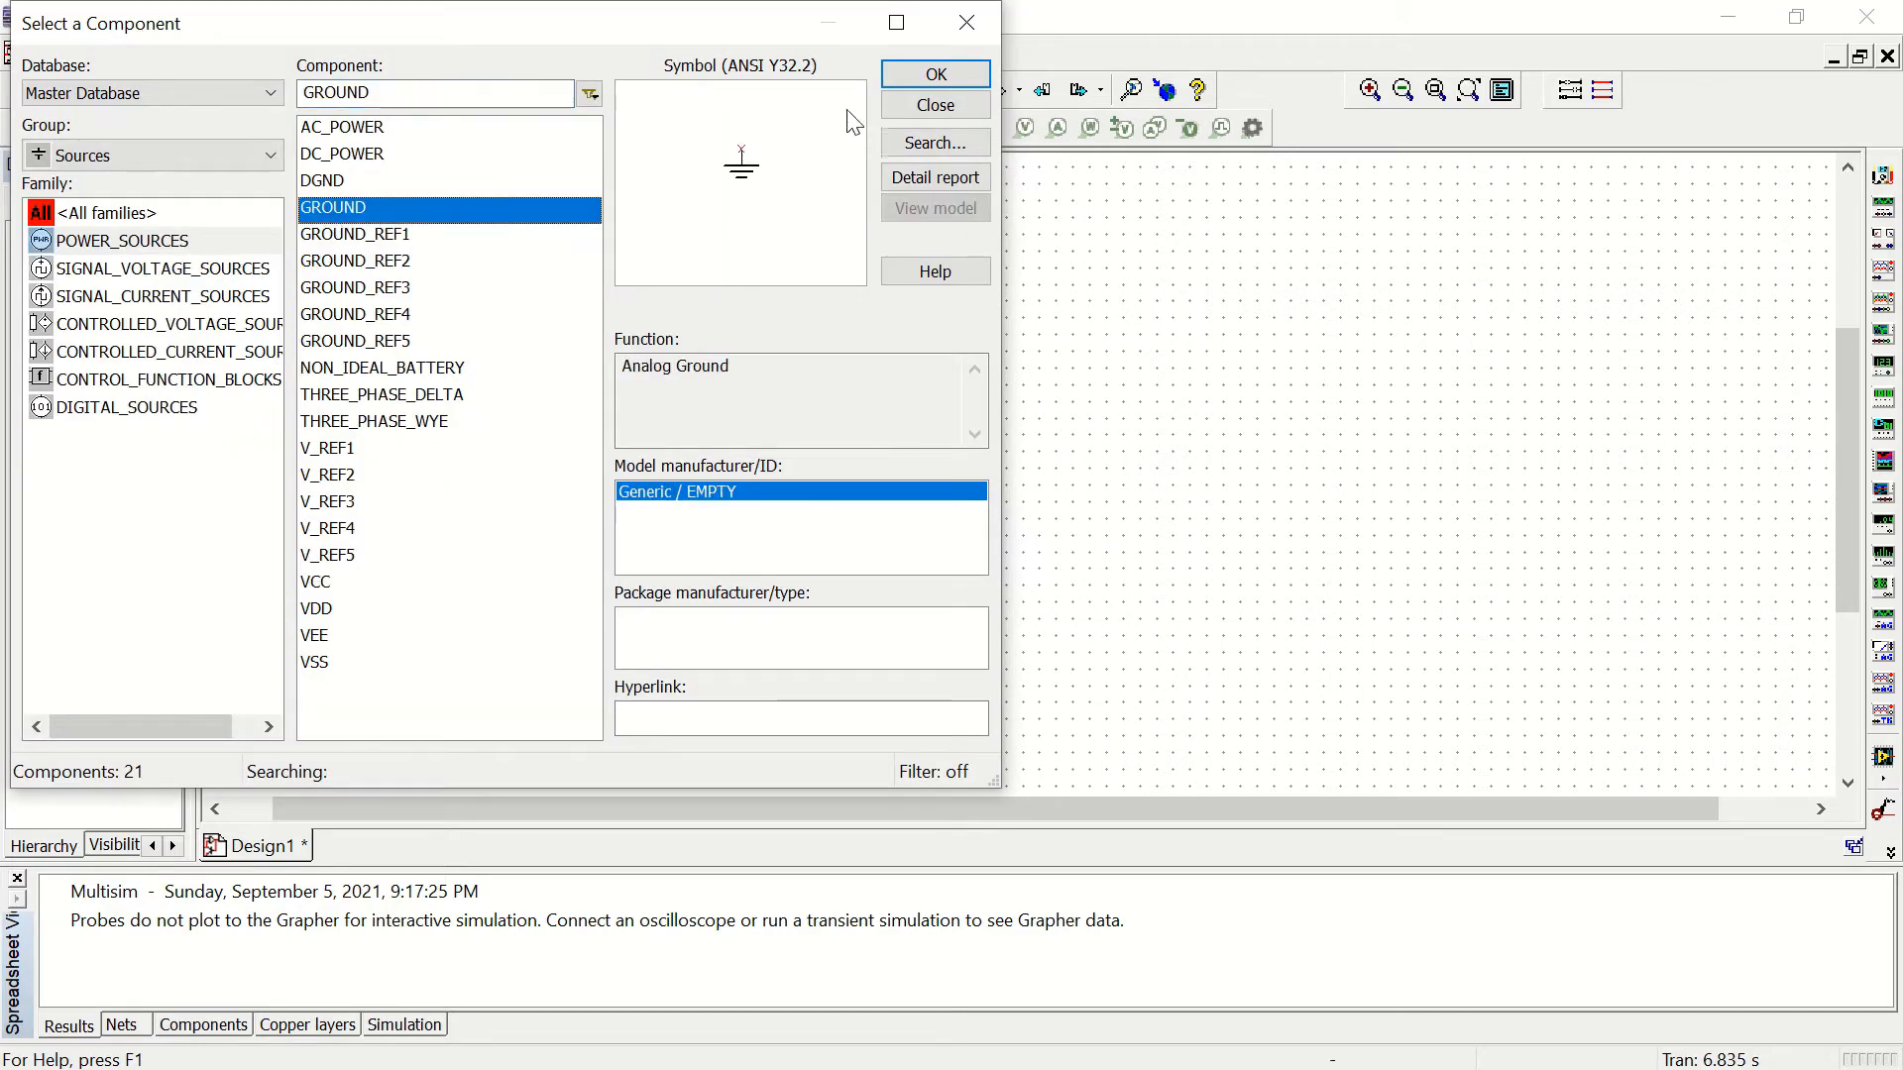
click(938, 79)
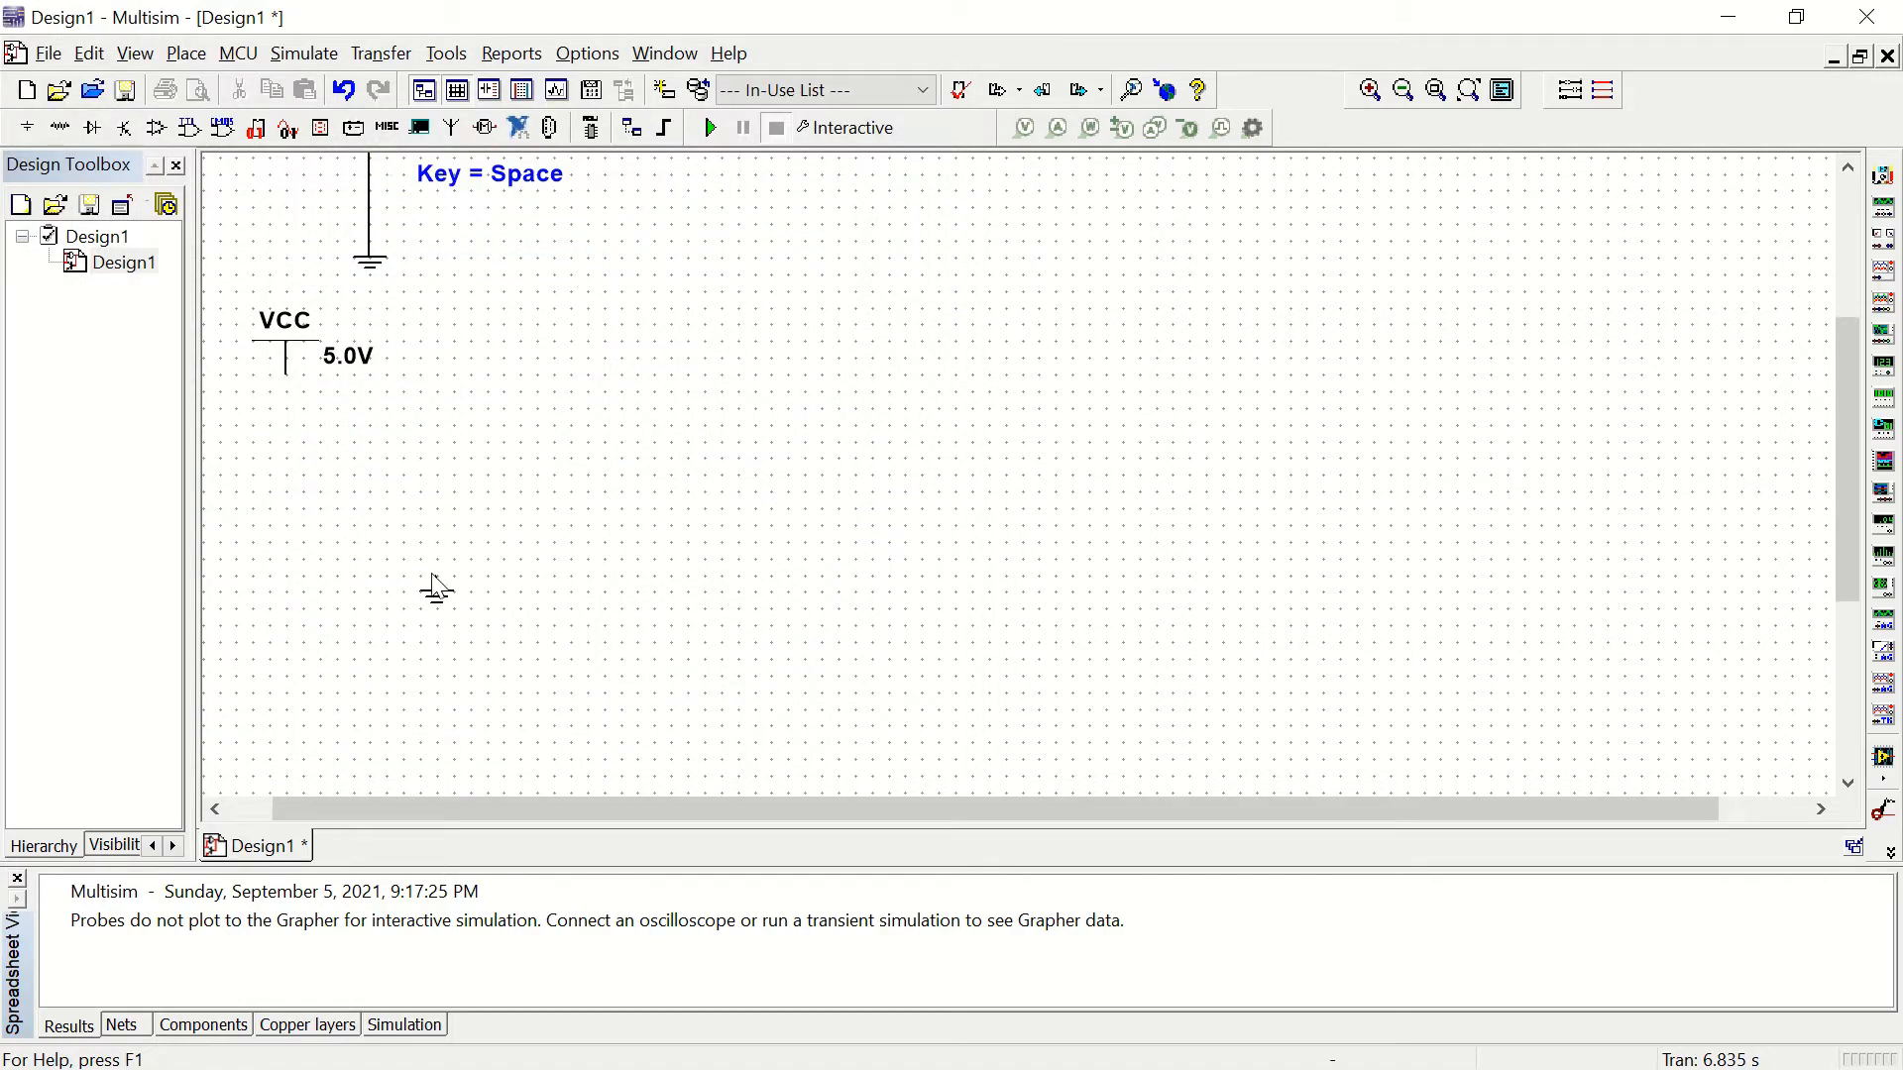
click(351, 611)
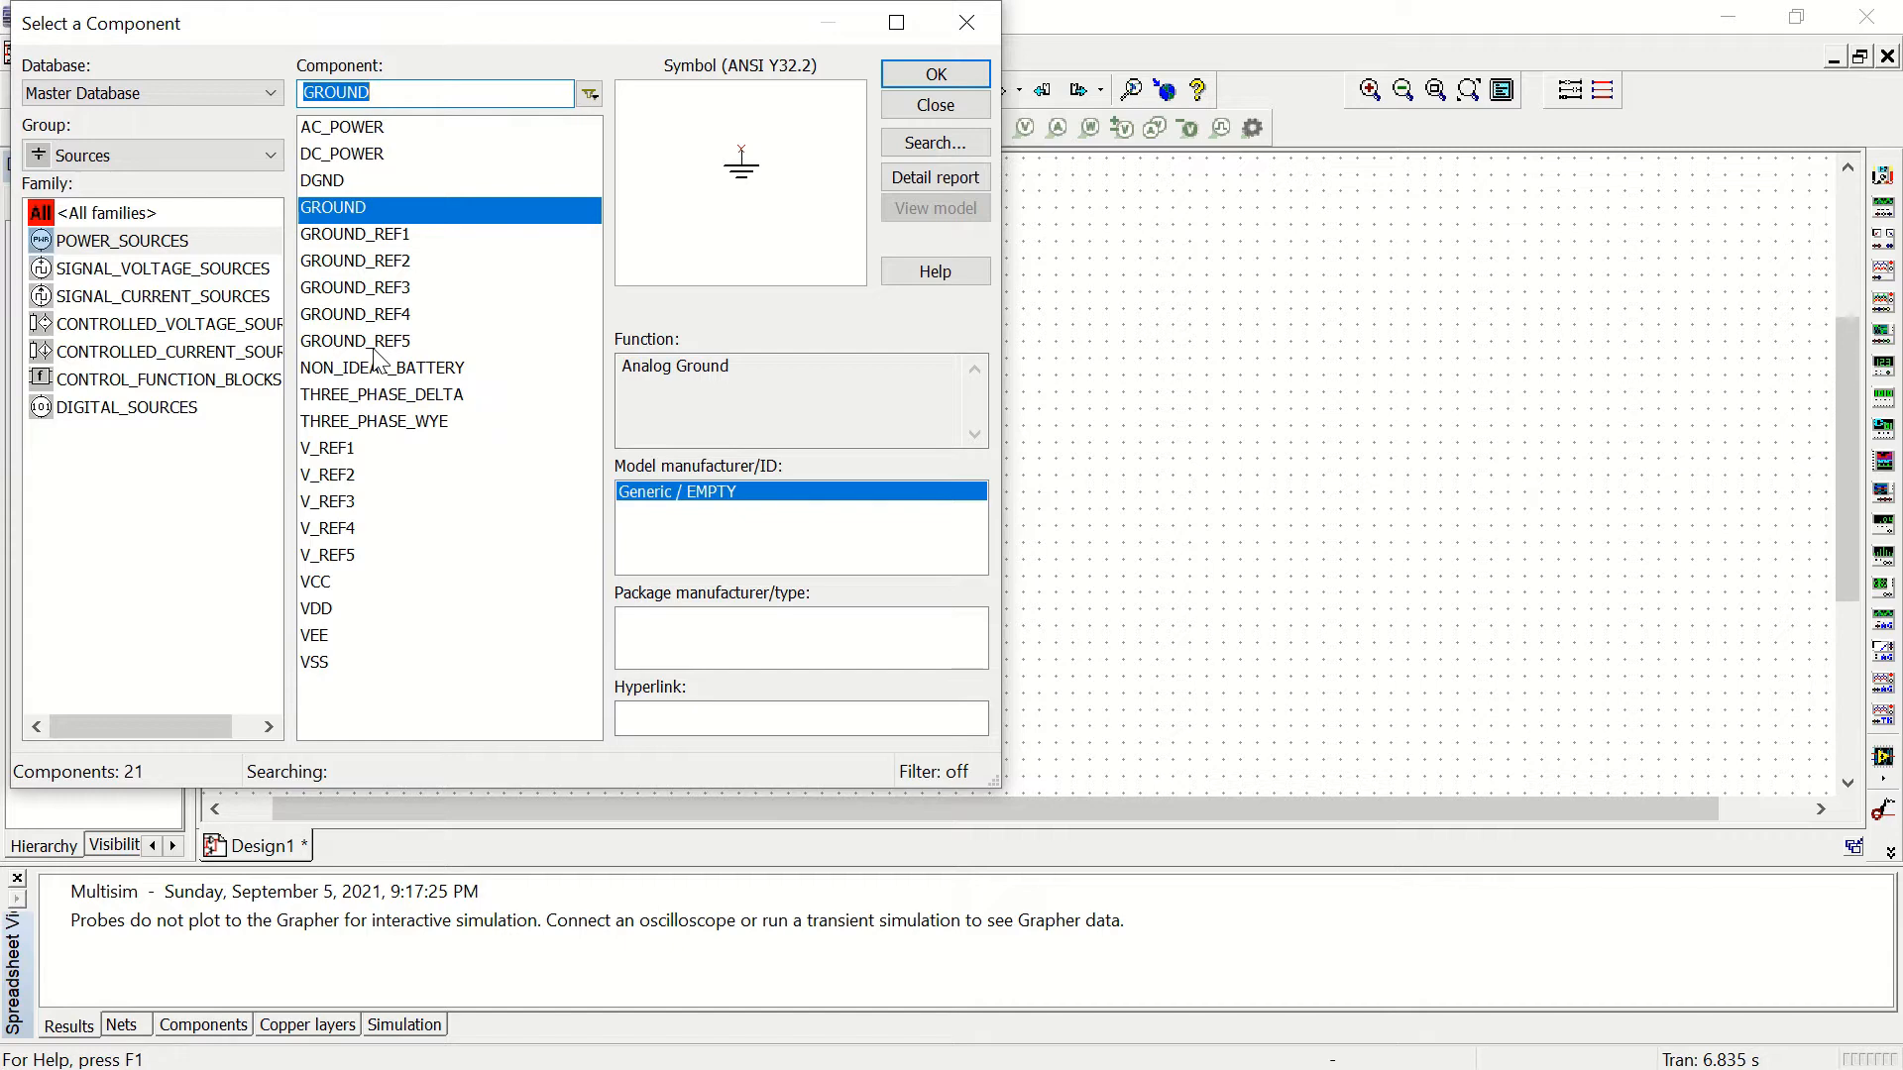
Step: Place an SPDT switch from the Basic group between the new VCC and ground, rotated 180 degrees
click(107, 159)
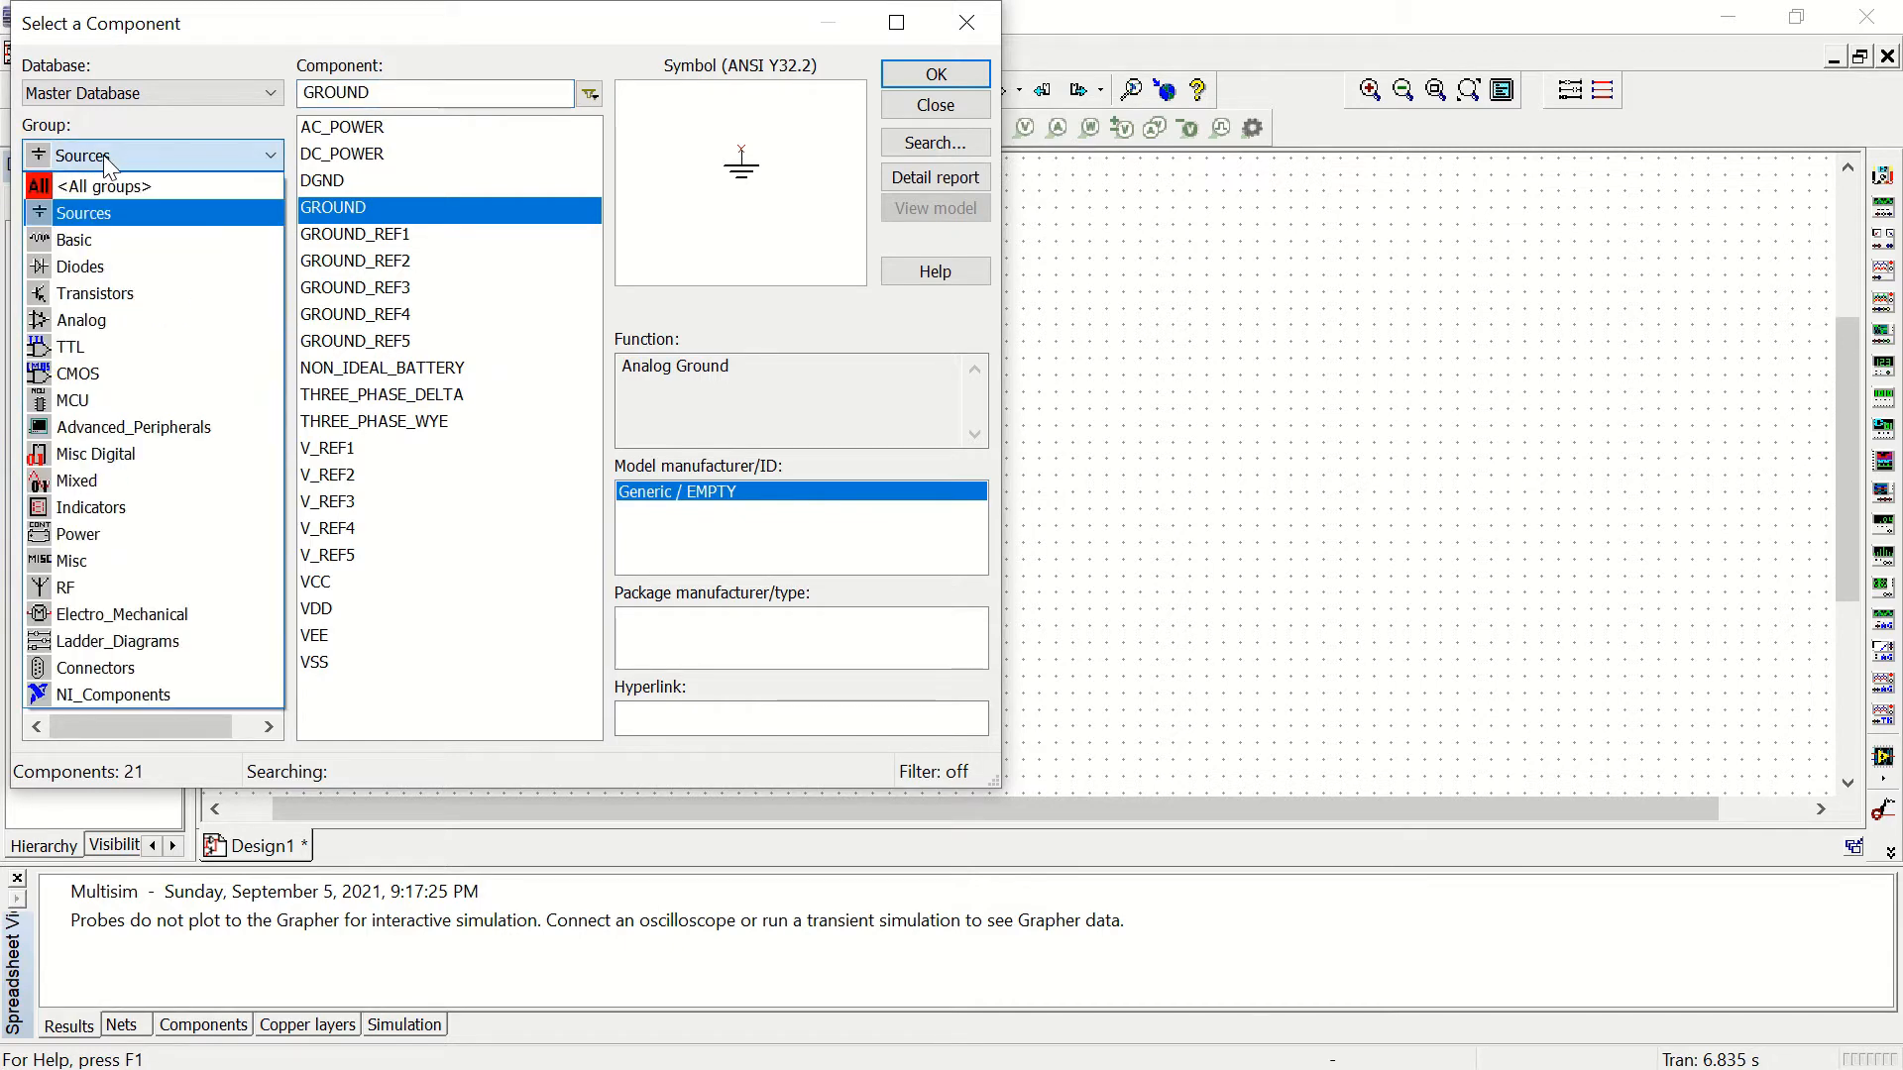
click(96, 240)
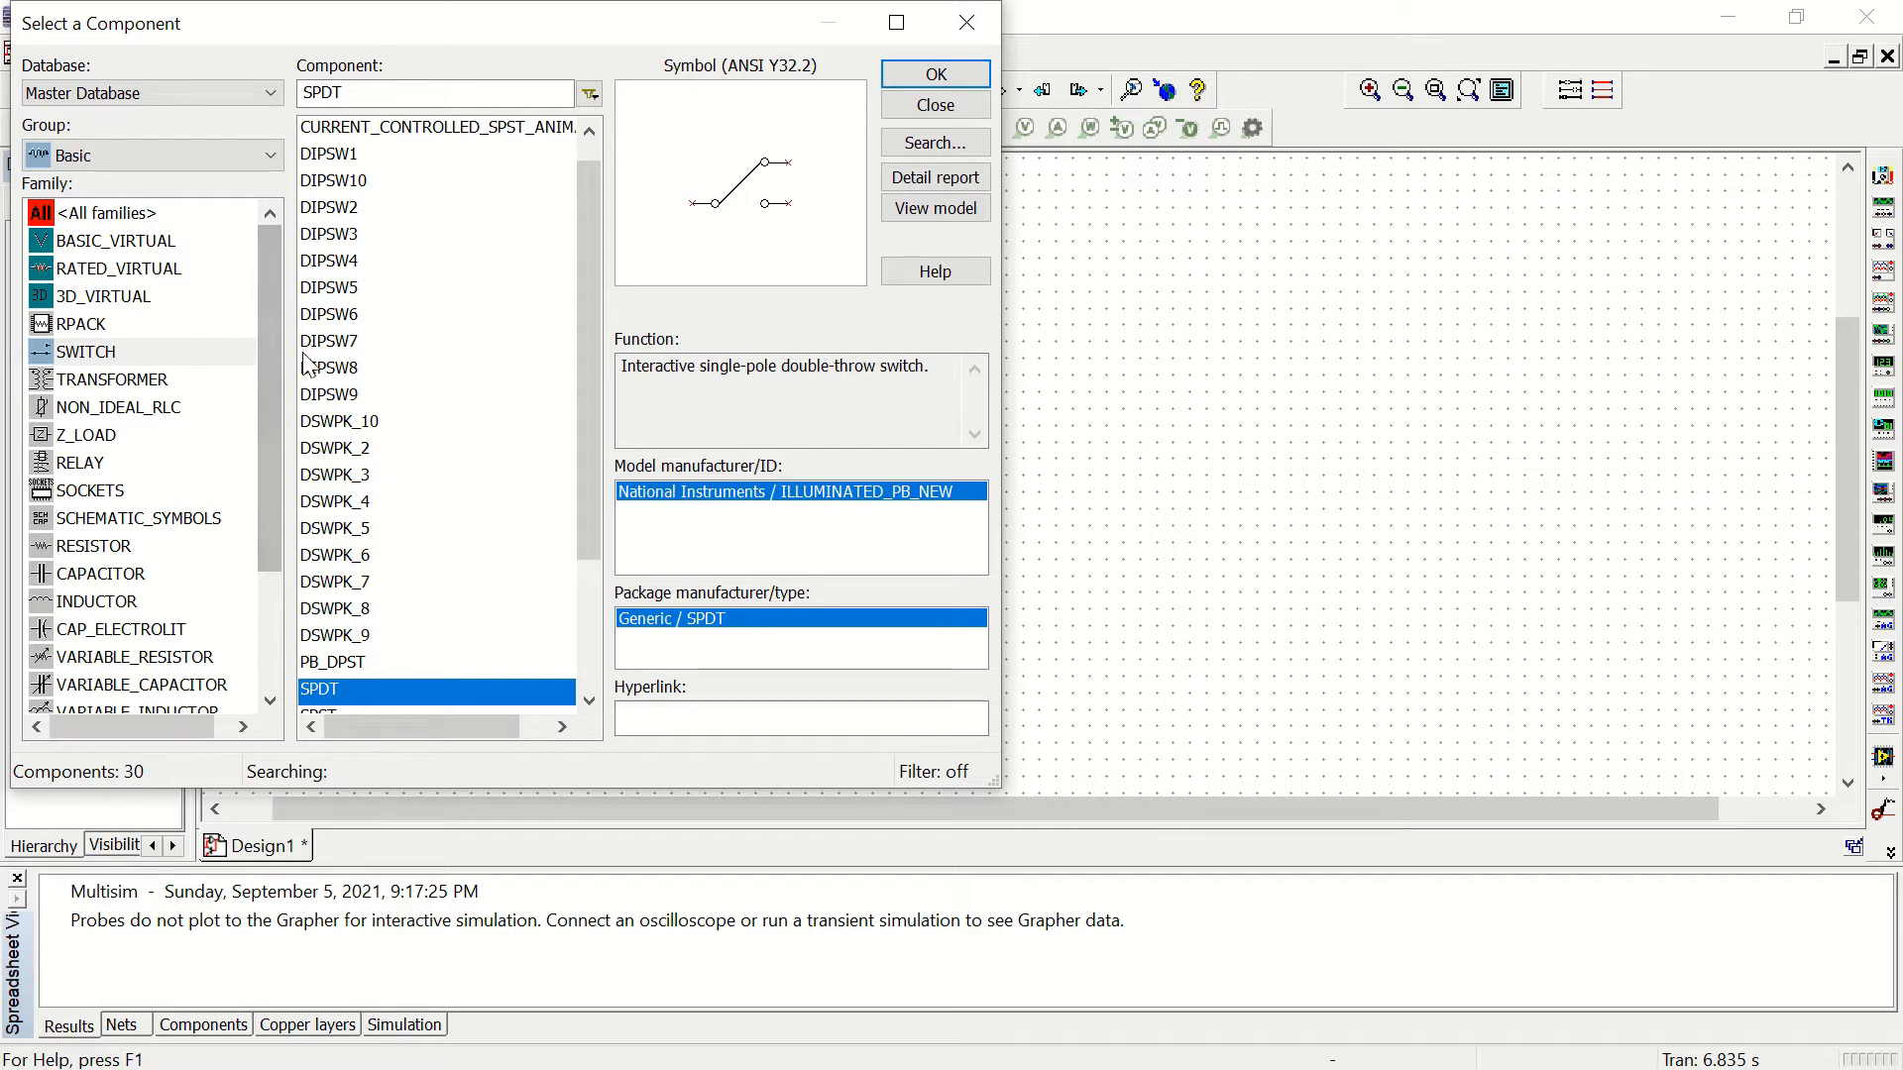
click(921, 76)
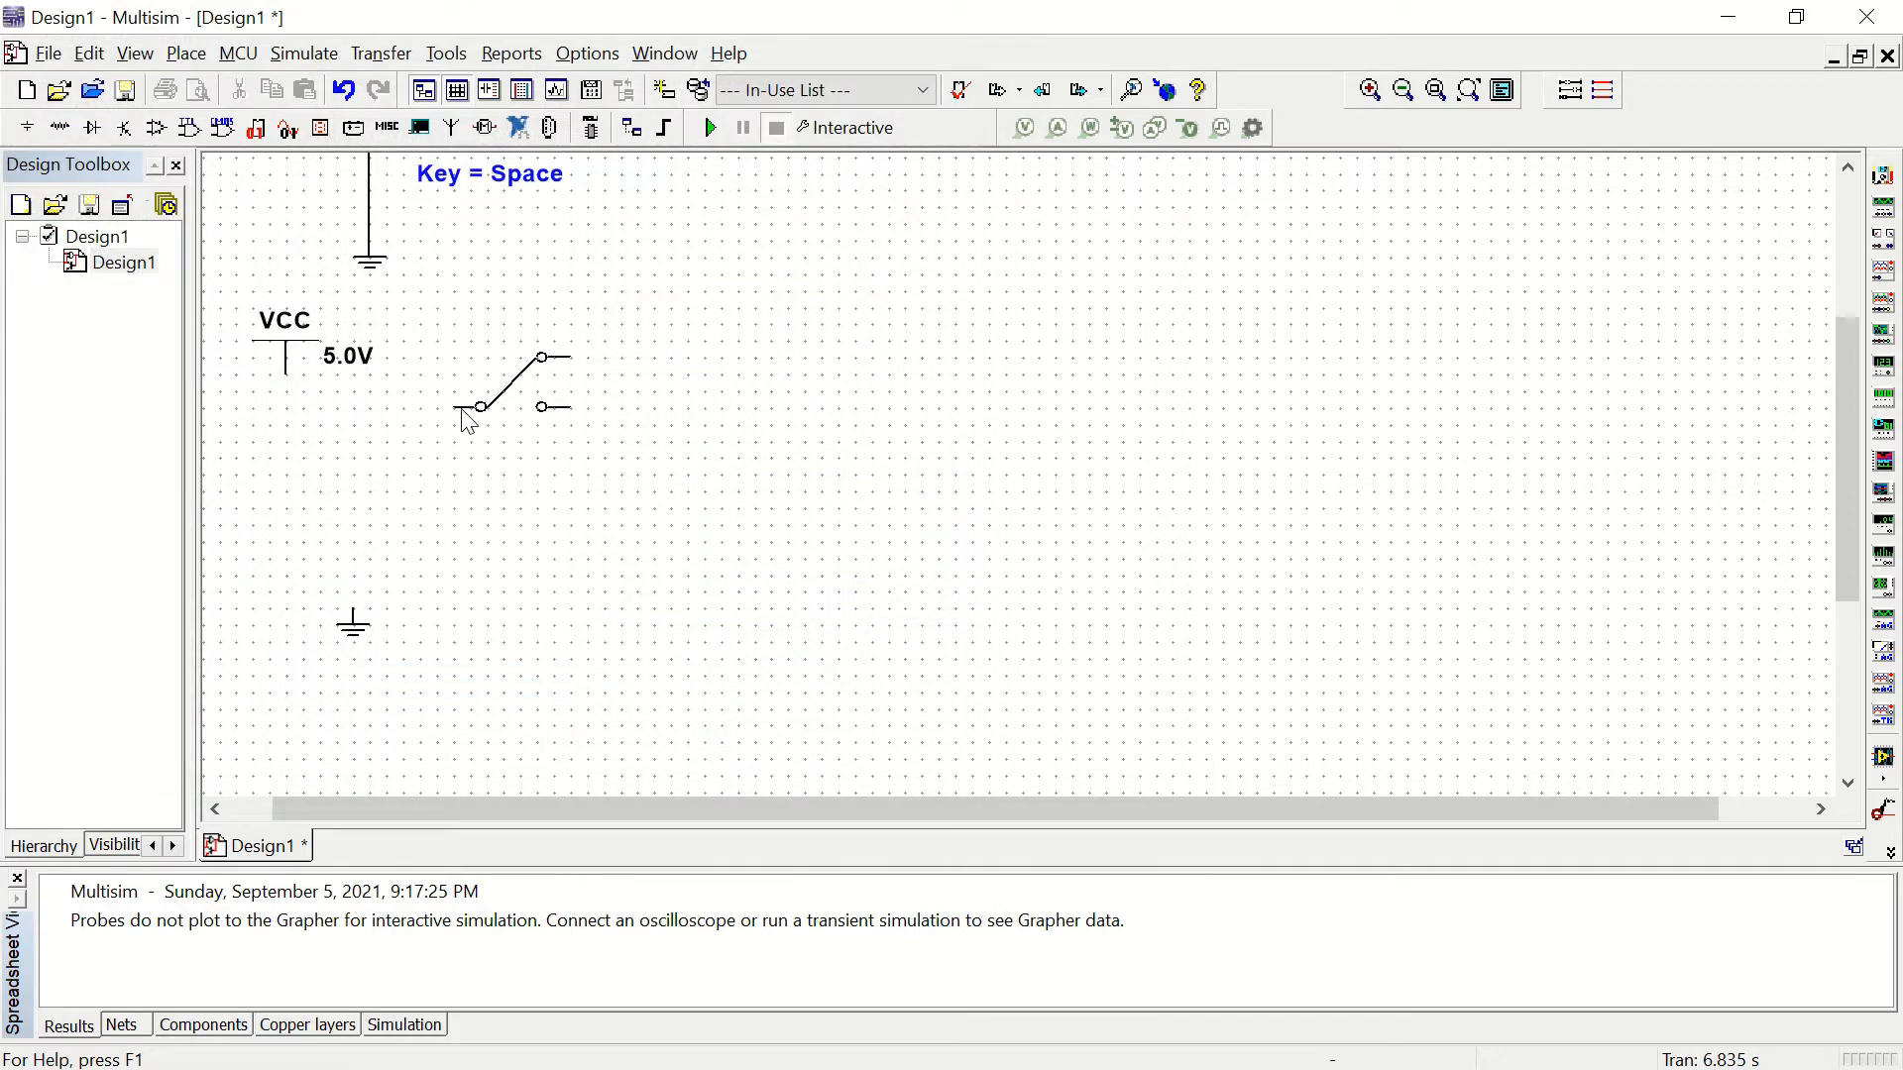
key(ctrl+r)
key(ctrl+r)
key(Escape)
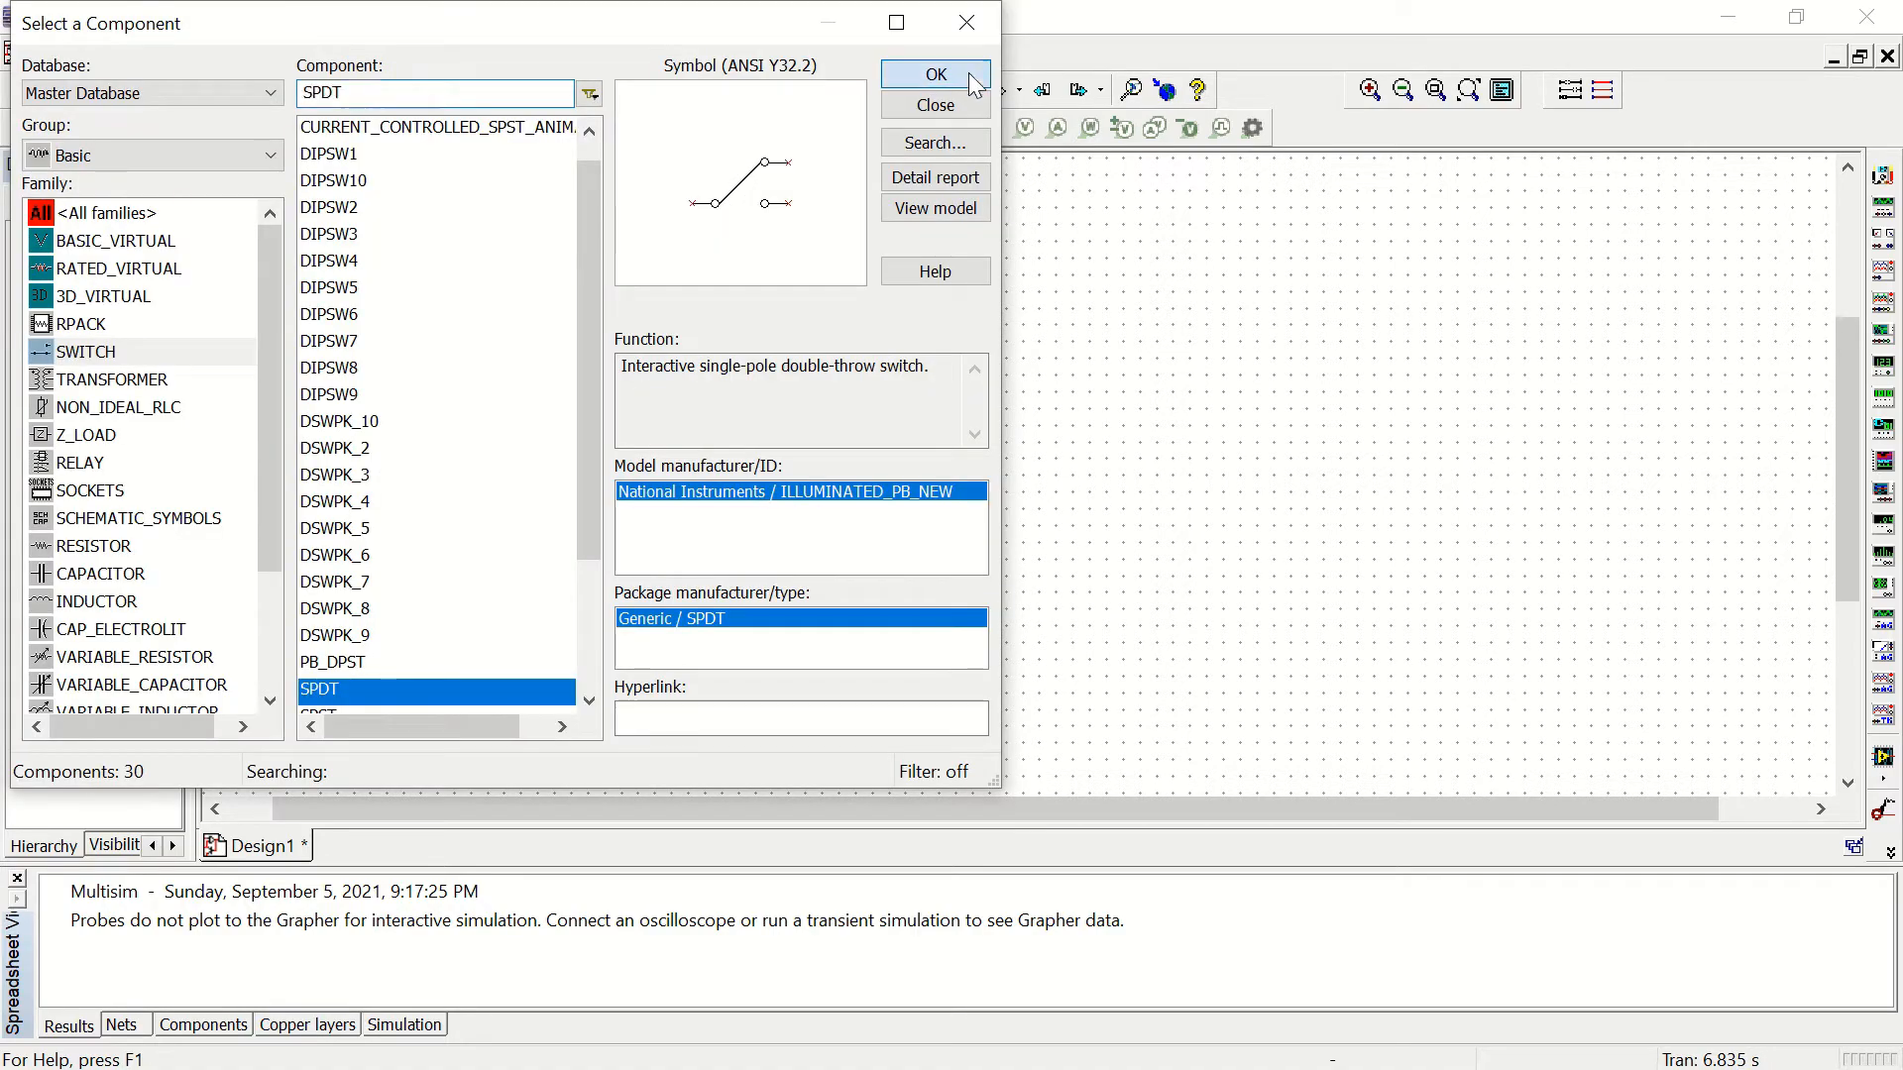
Step: Place a second SPDT switch below the first one, also rotated 180 degrees
click(974, 85)
key(ctrl+r)
key(ctrl+r)
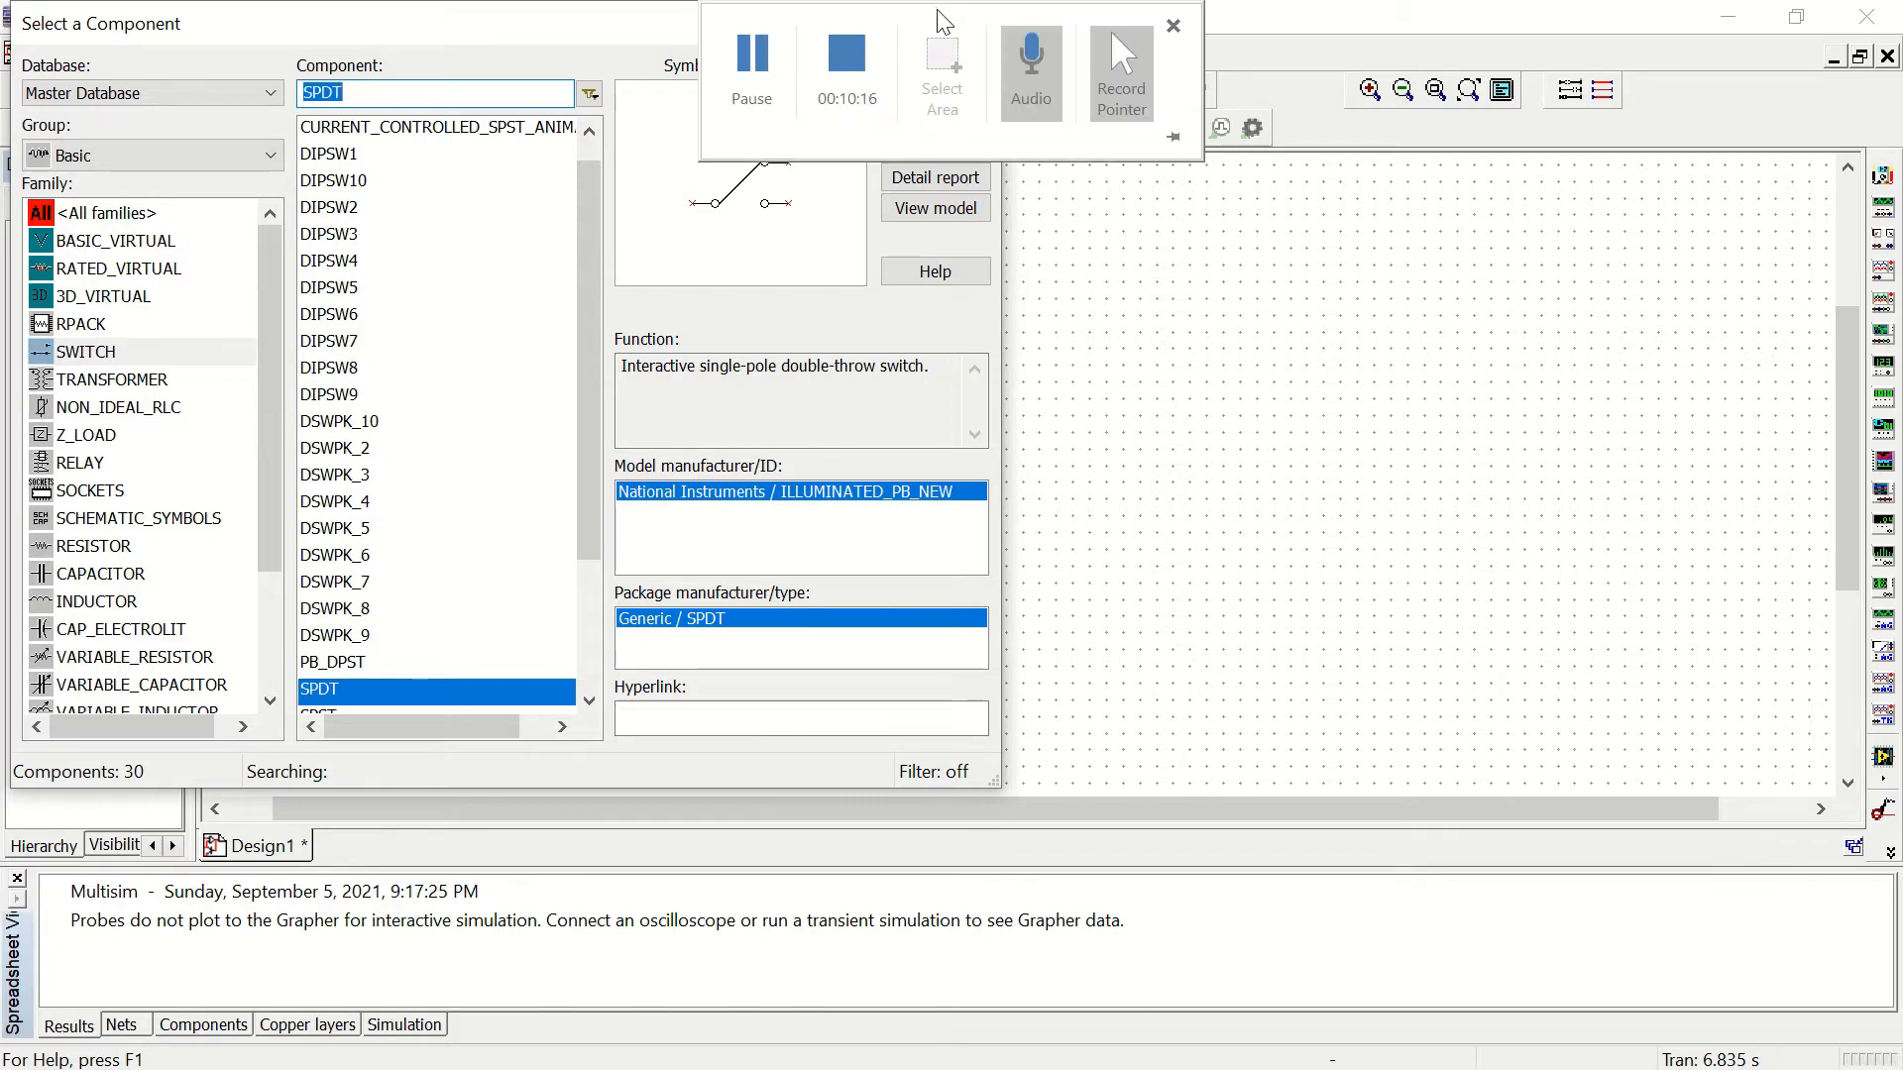
Step: Place a PROBE_RED indicator above the switches, to their right on the sheet
click(87, 157)
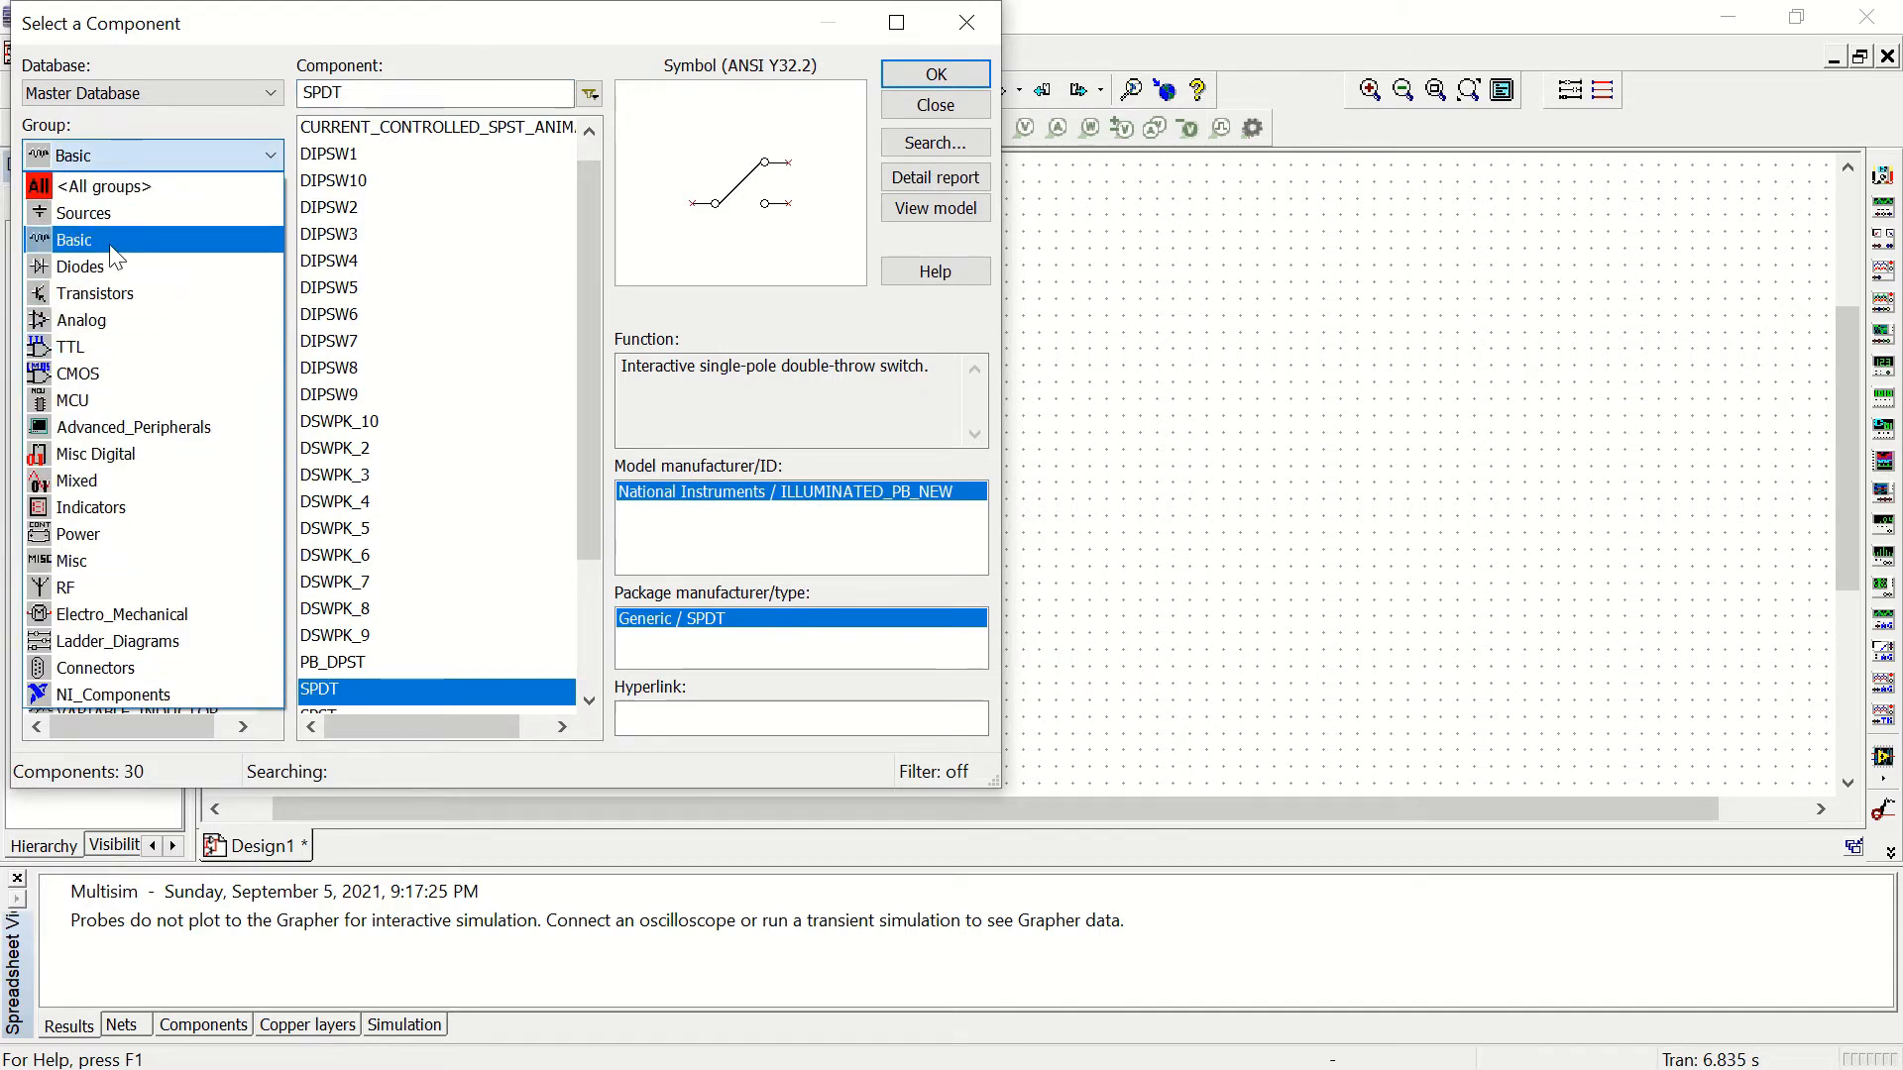
click(106, 508)
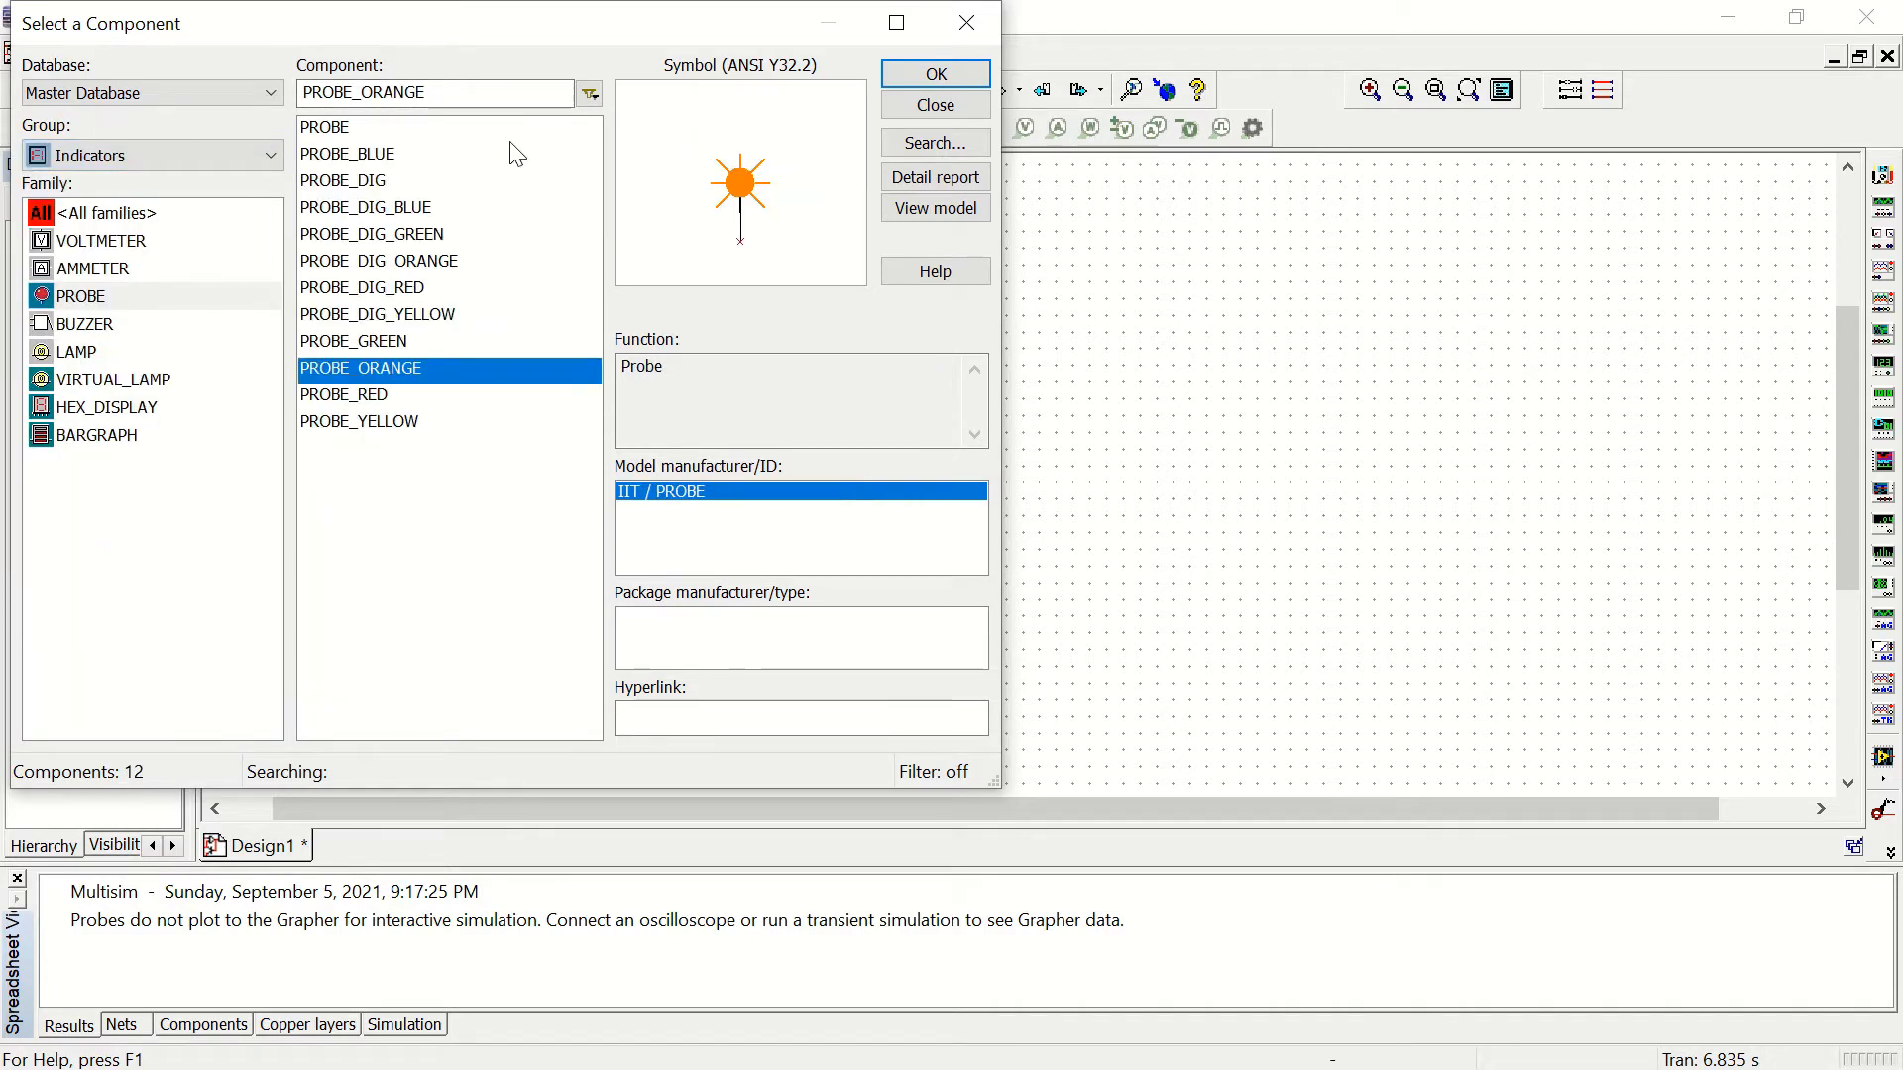
click(370, 396)
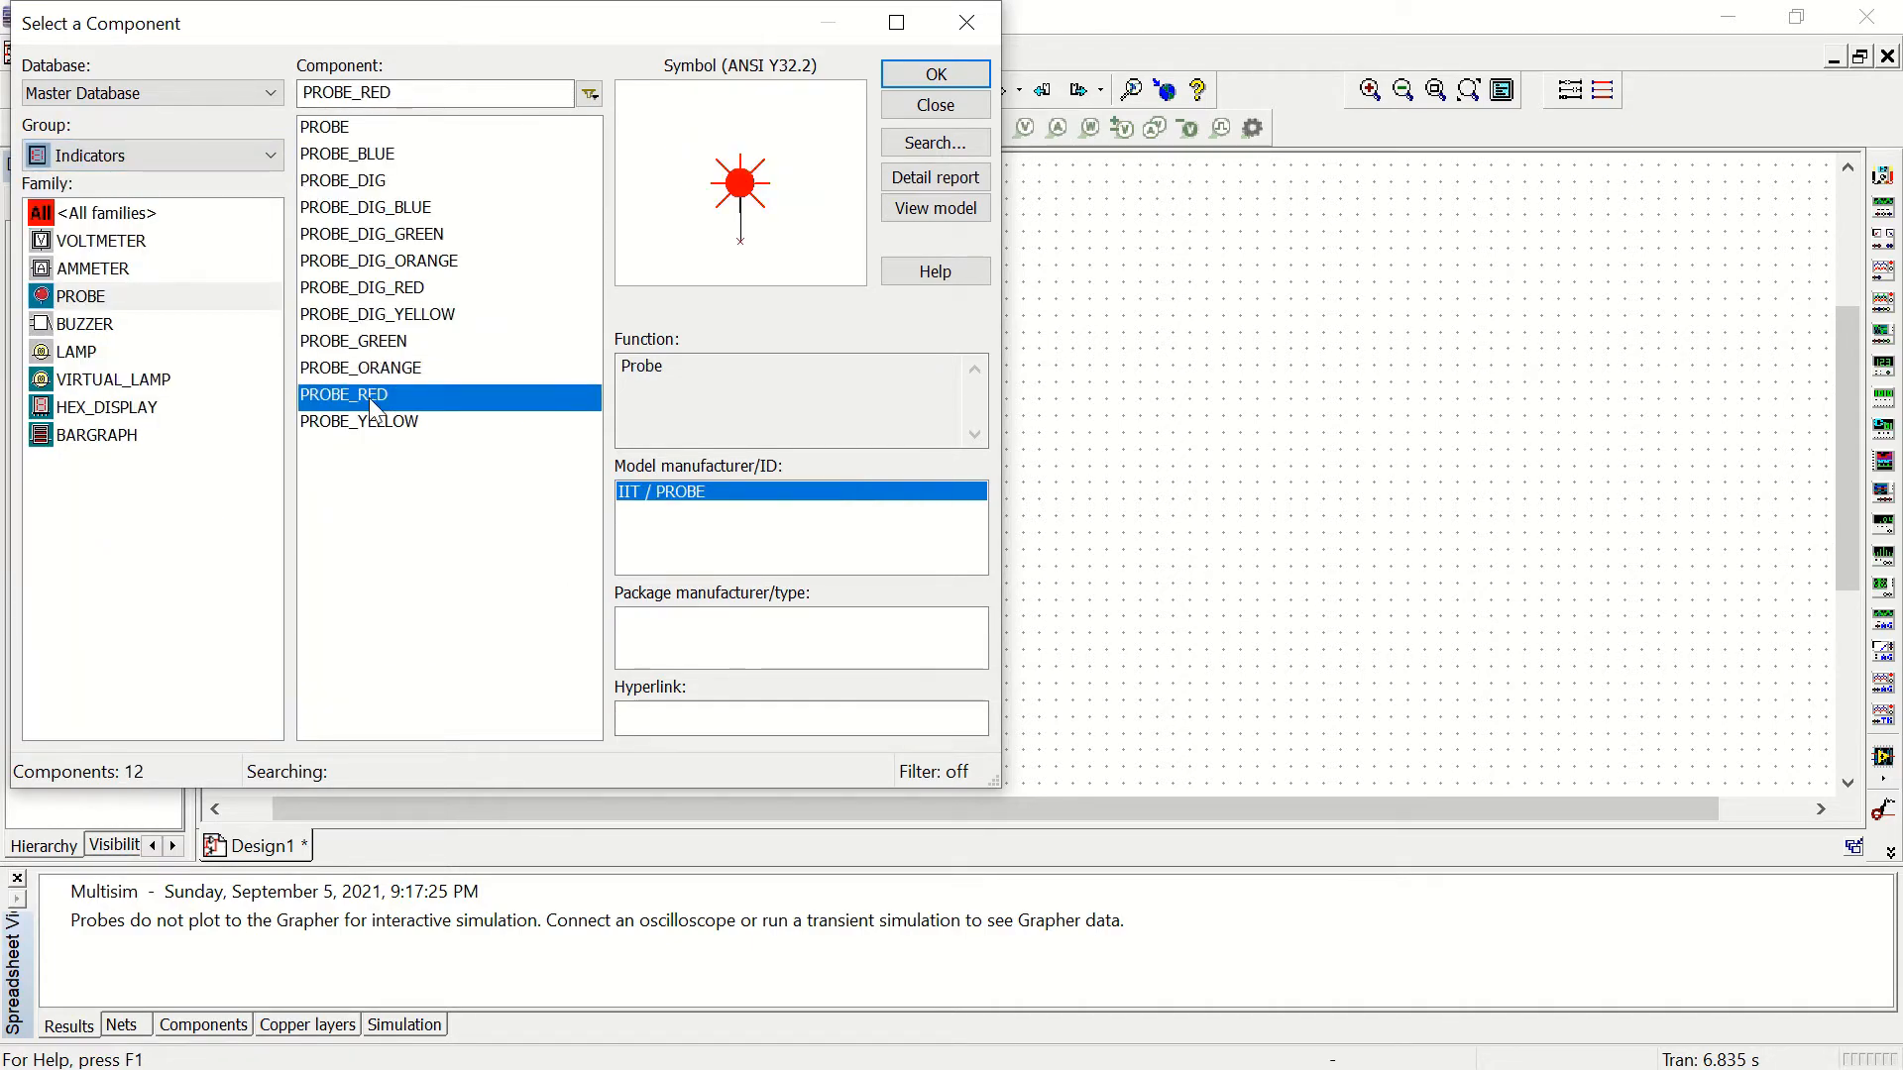
click(917, 80)
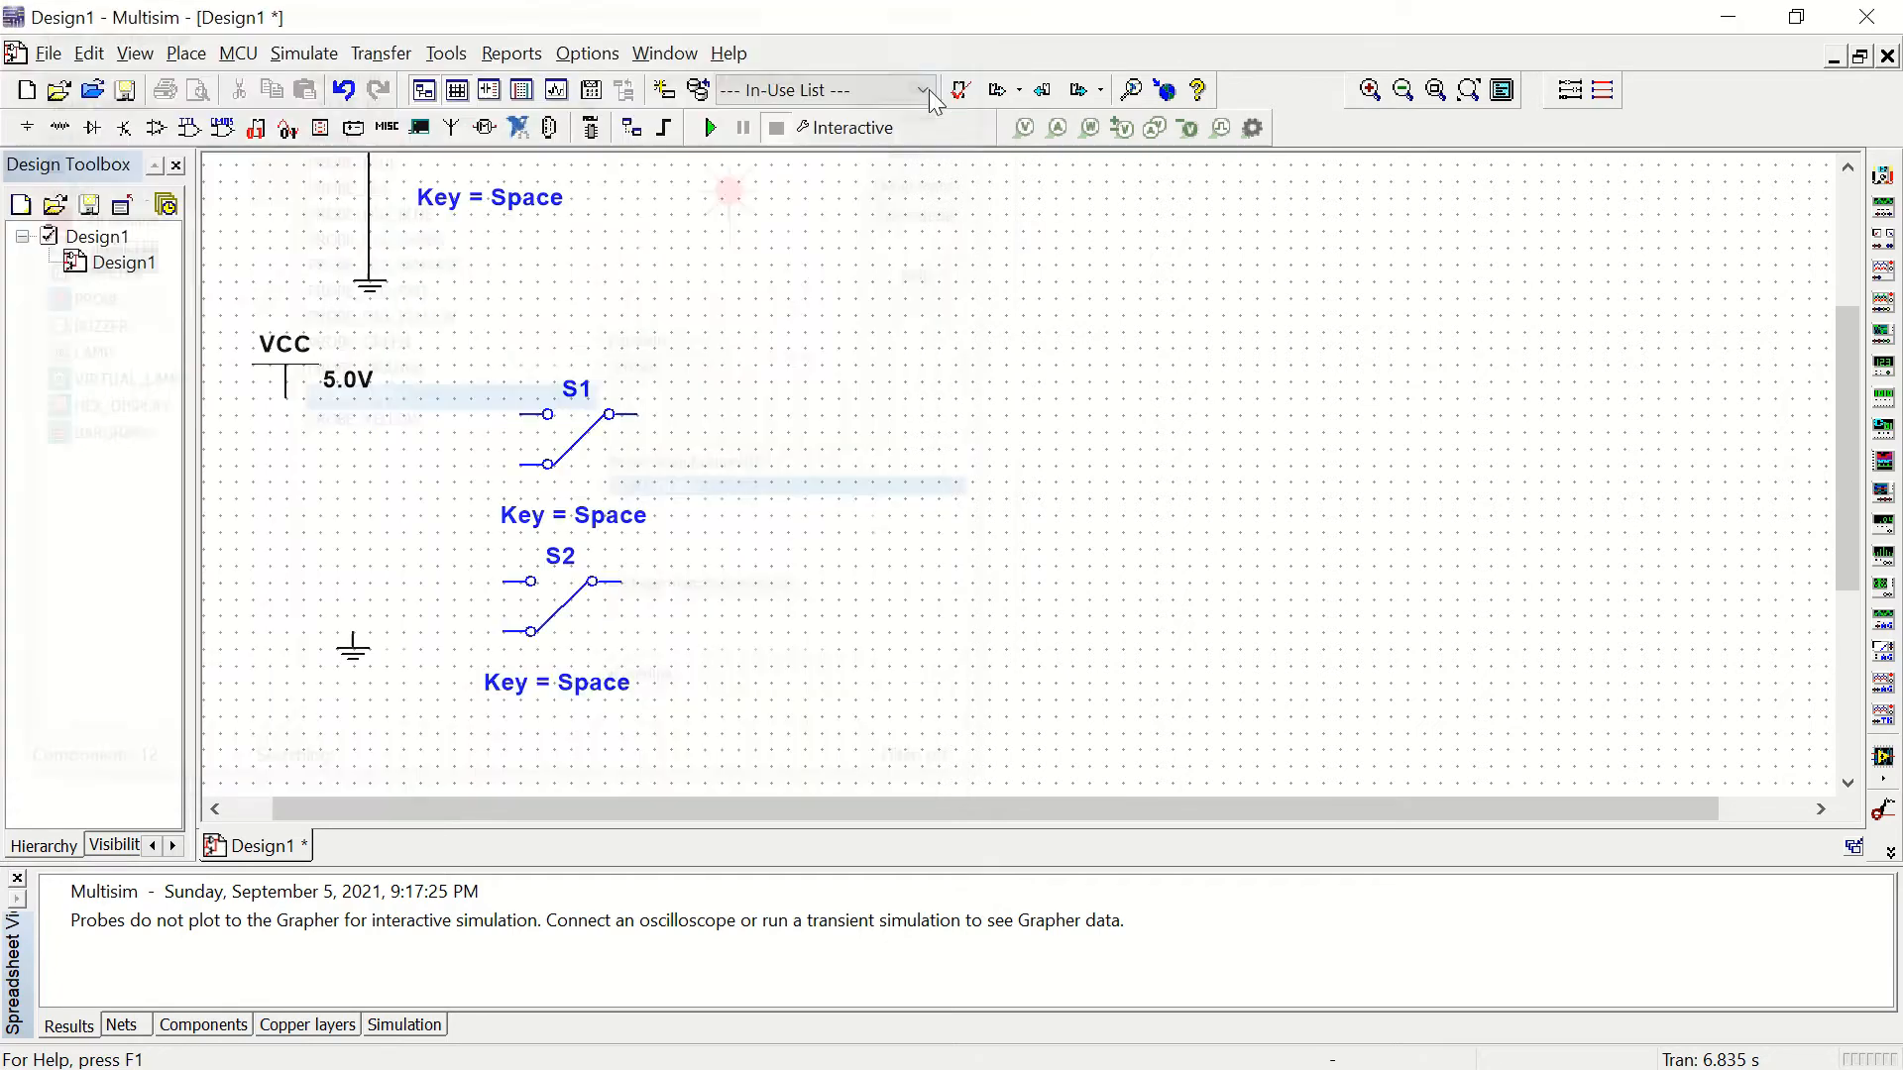
click(842, 305)
Step: Place a PROBE_YELLOW indicator just right of the red probe and a PROBE_BLUE indicator well to the right of both
click(379, 426)
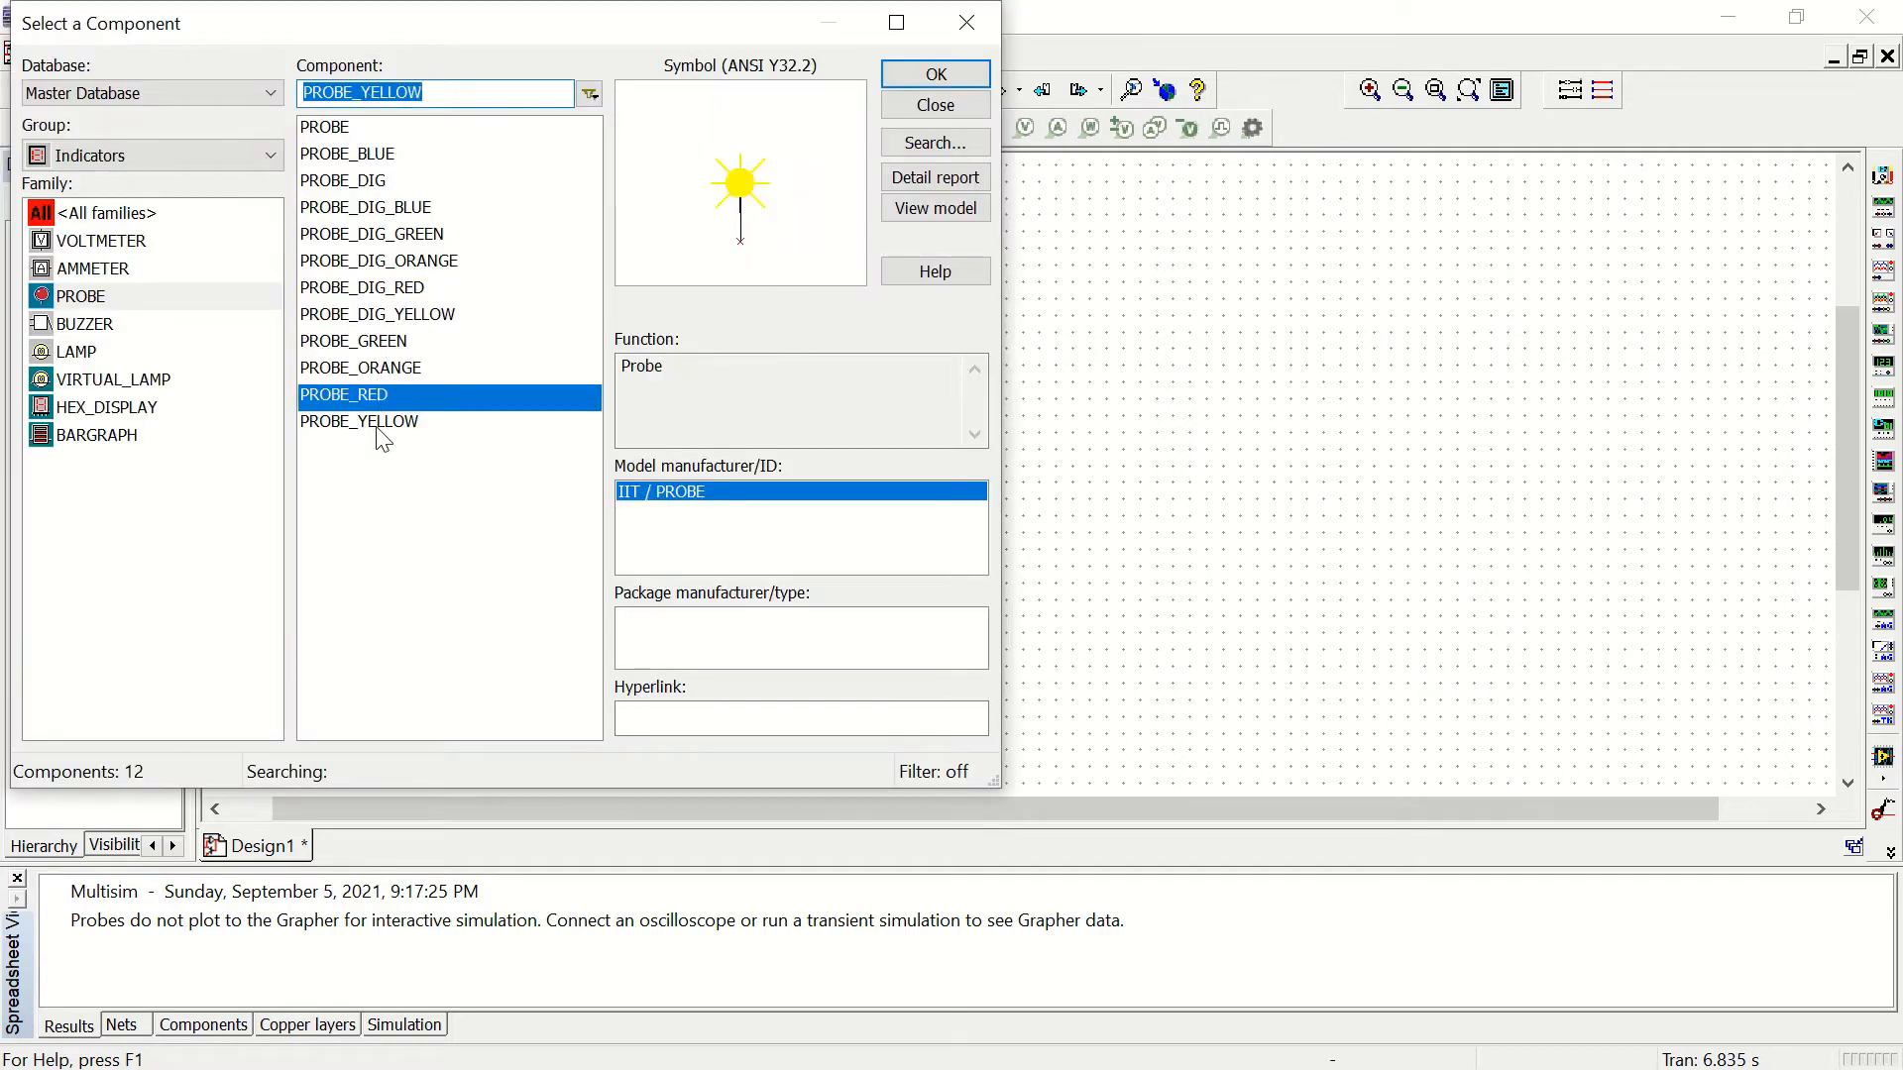
click(916, 75)
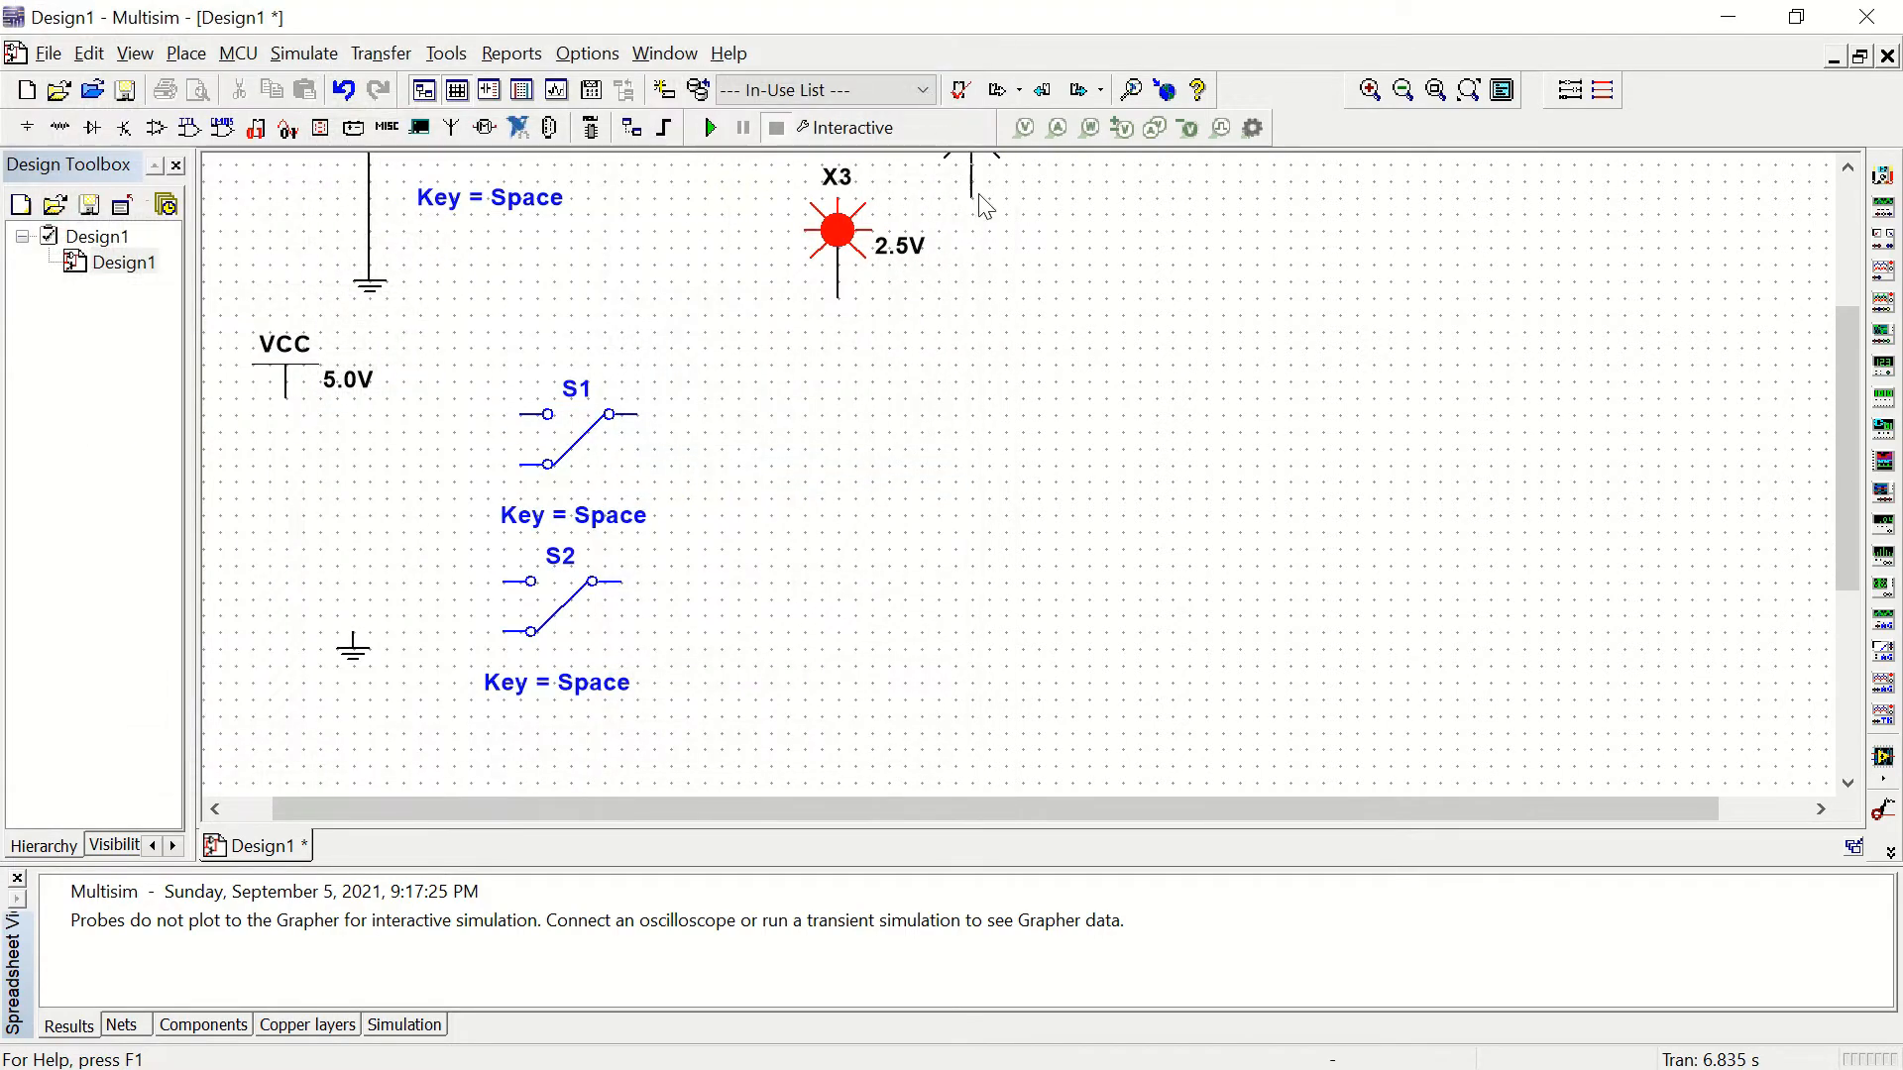
click(1015, 292)
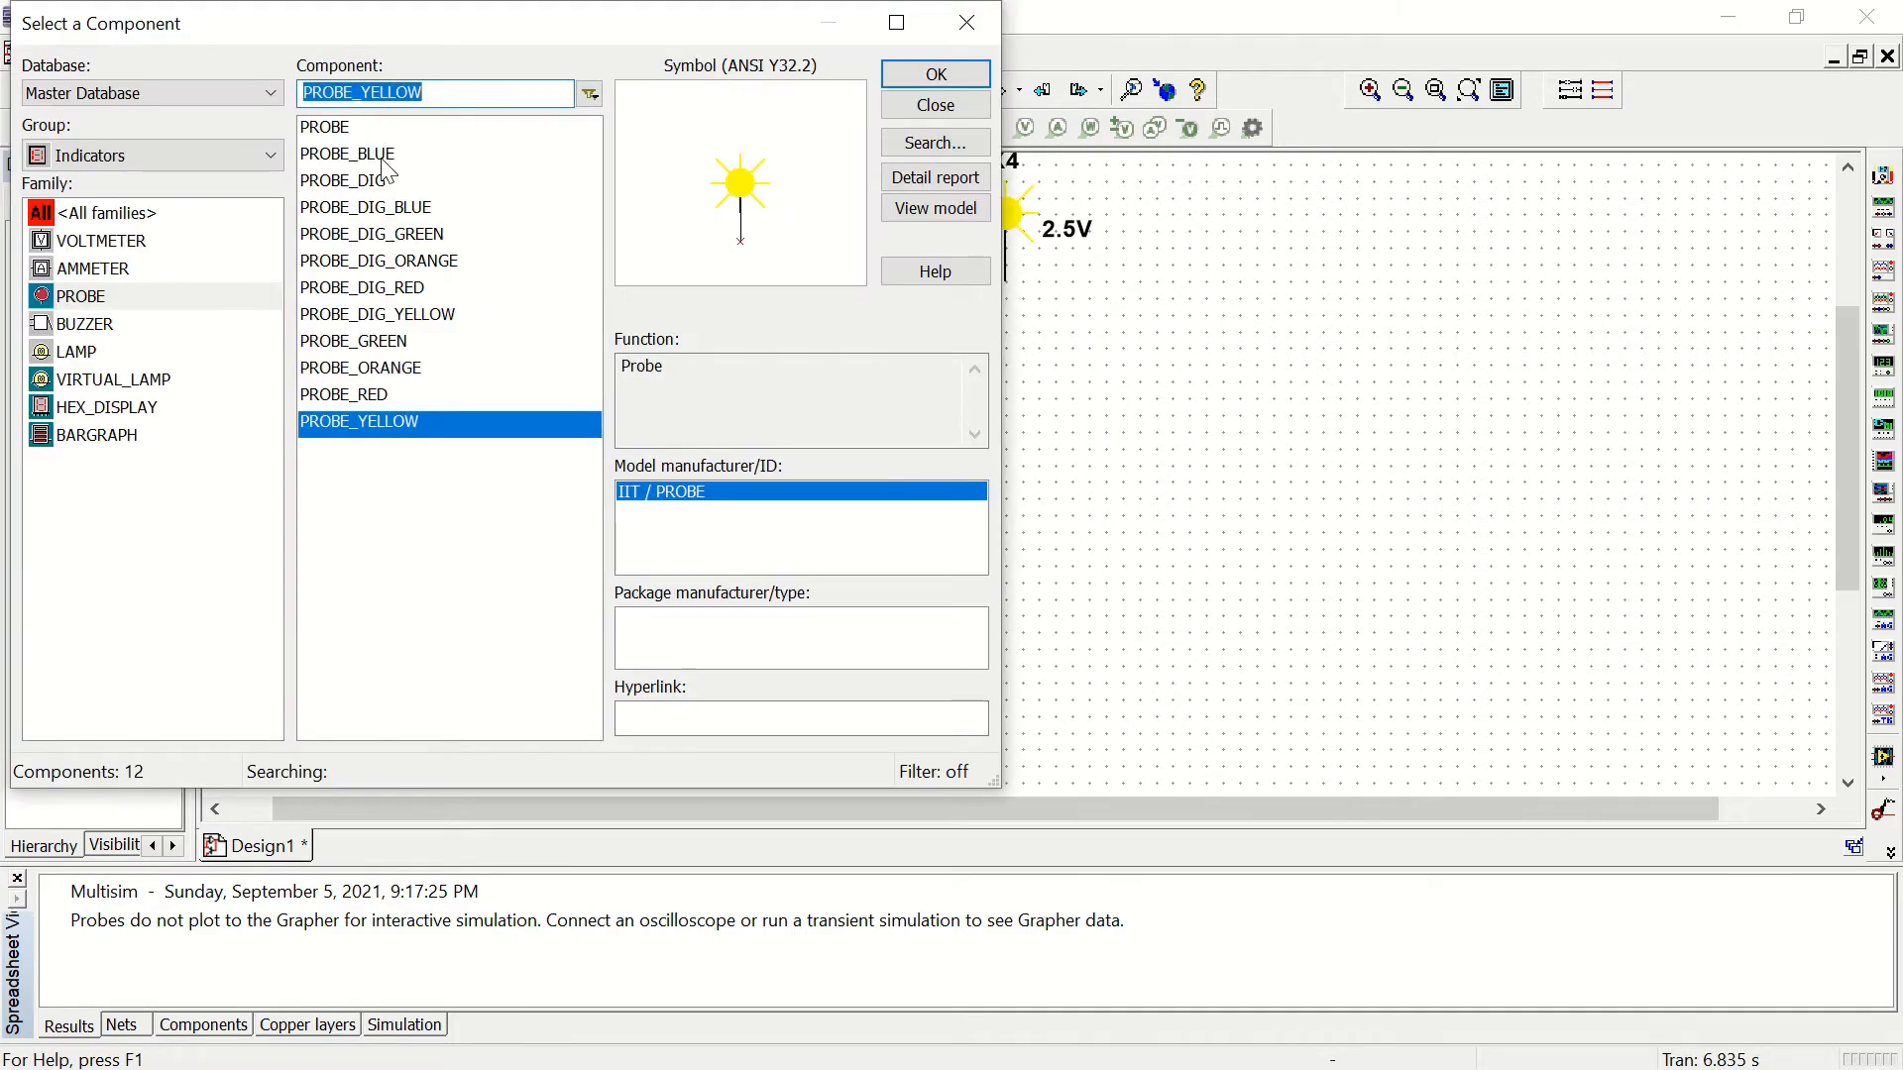
click(382, 159)
click(926, 78)
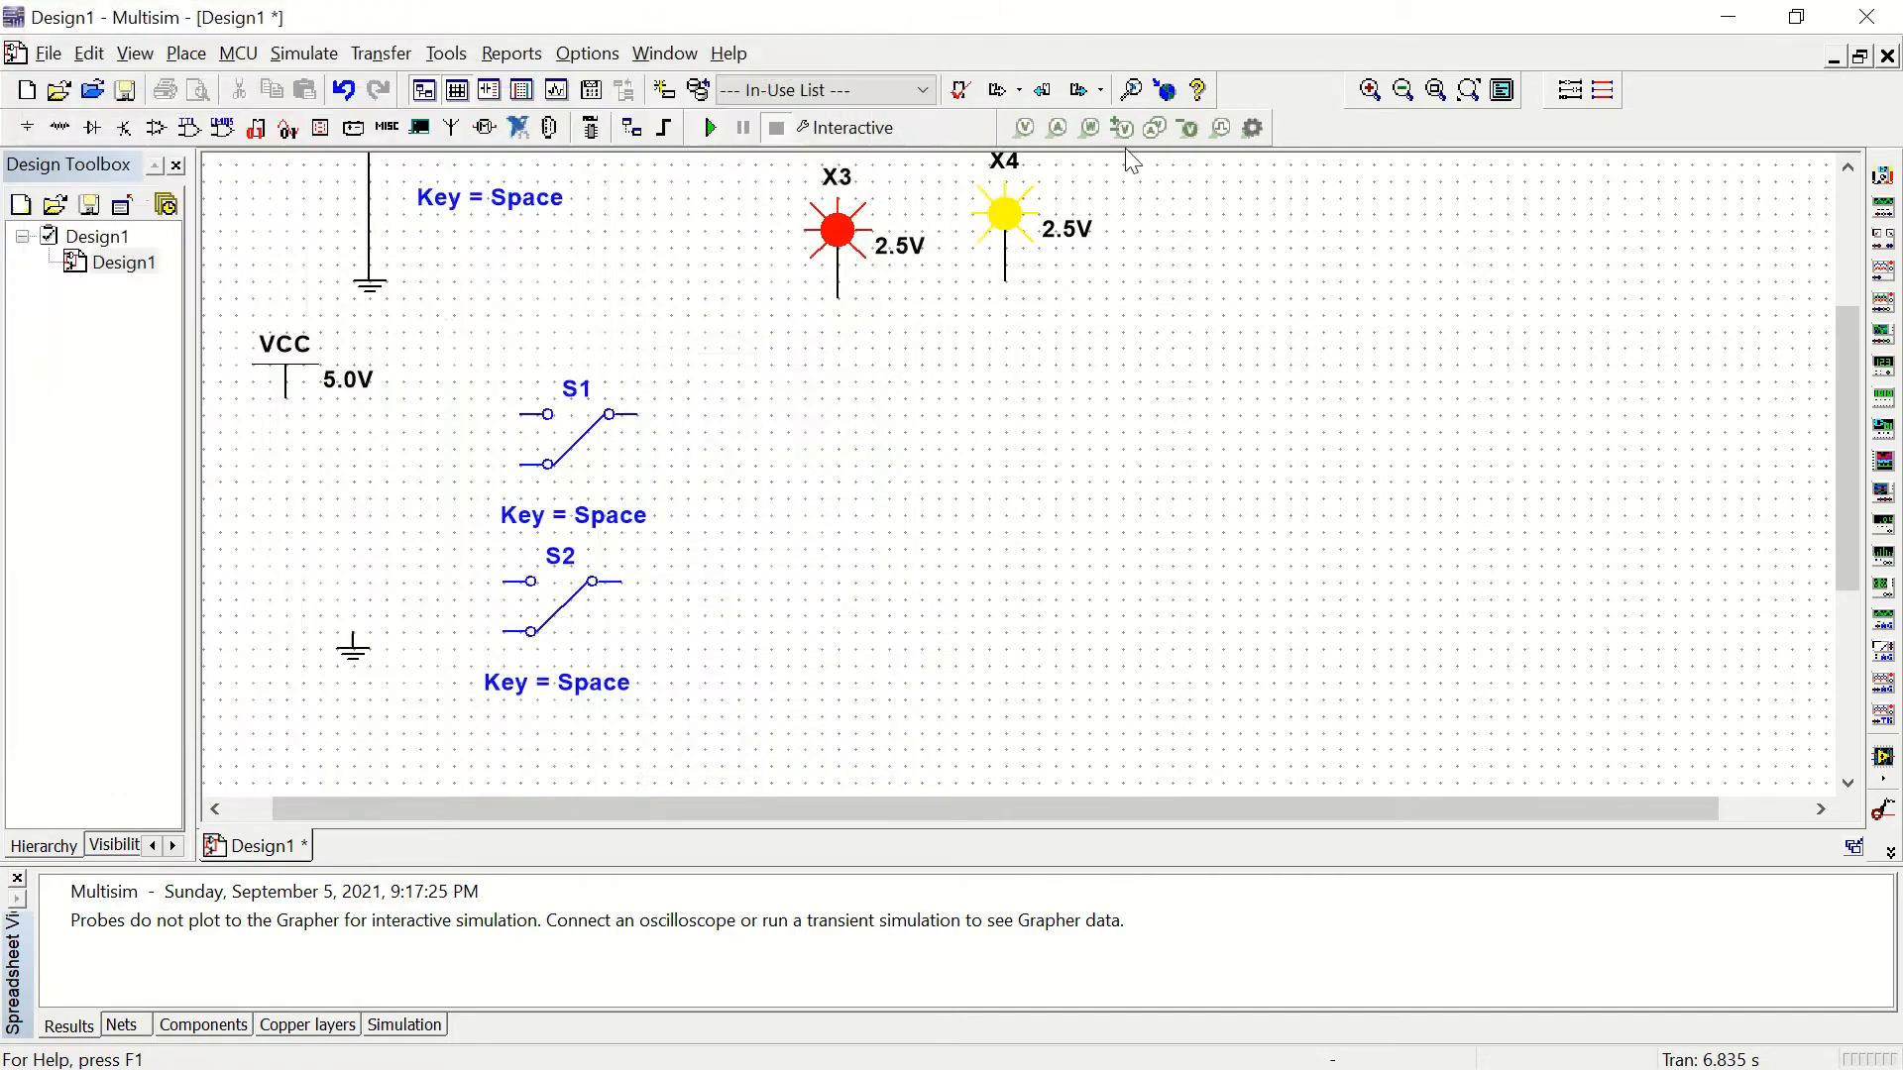
click(1462, 284)
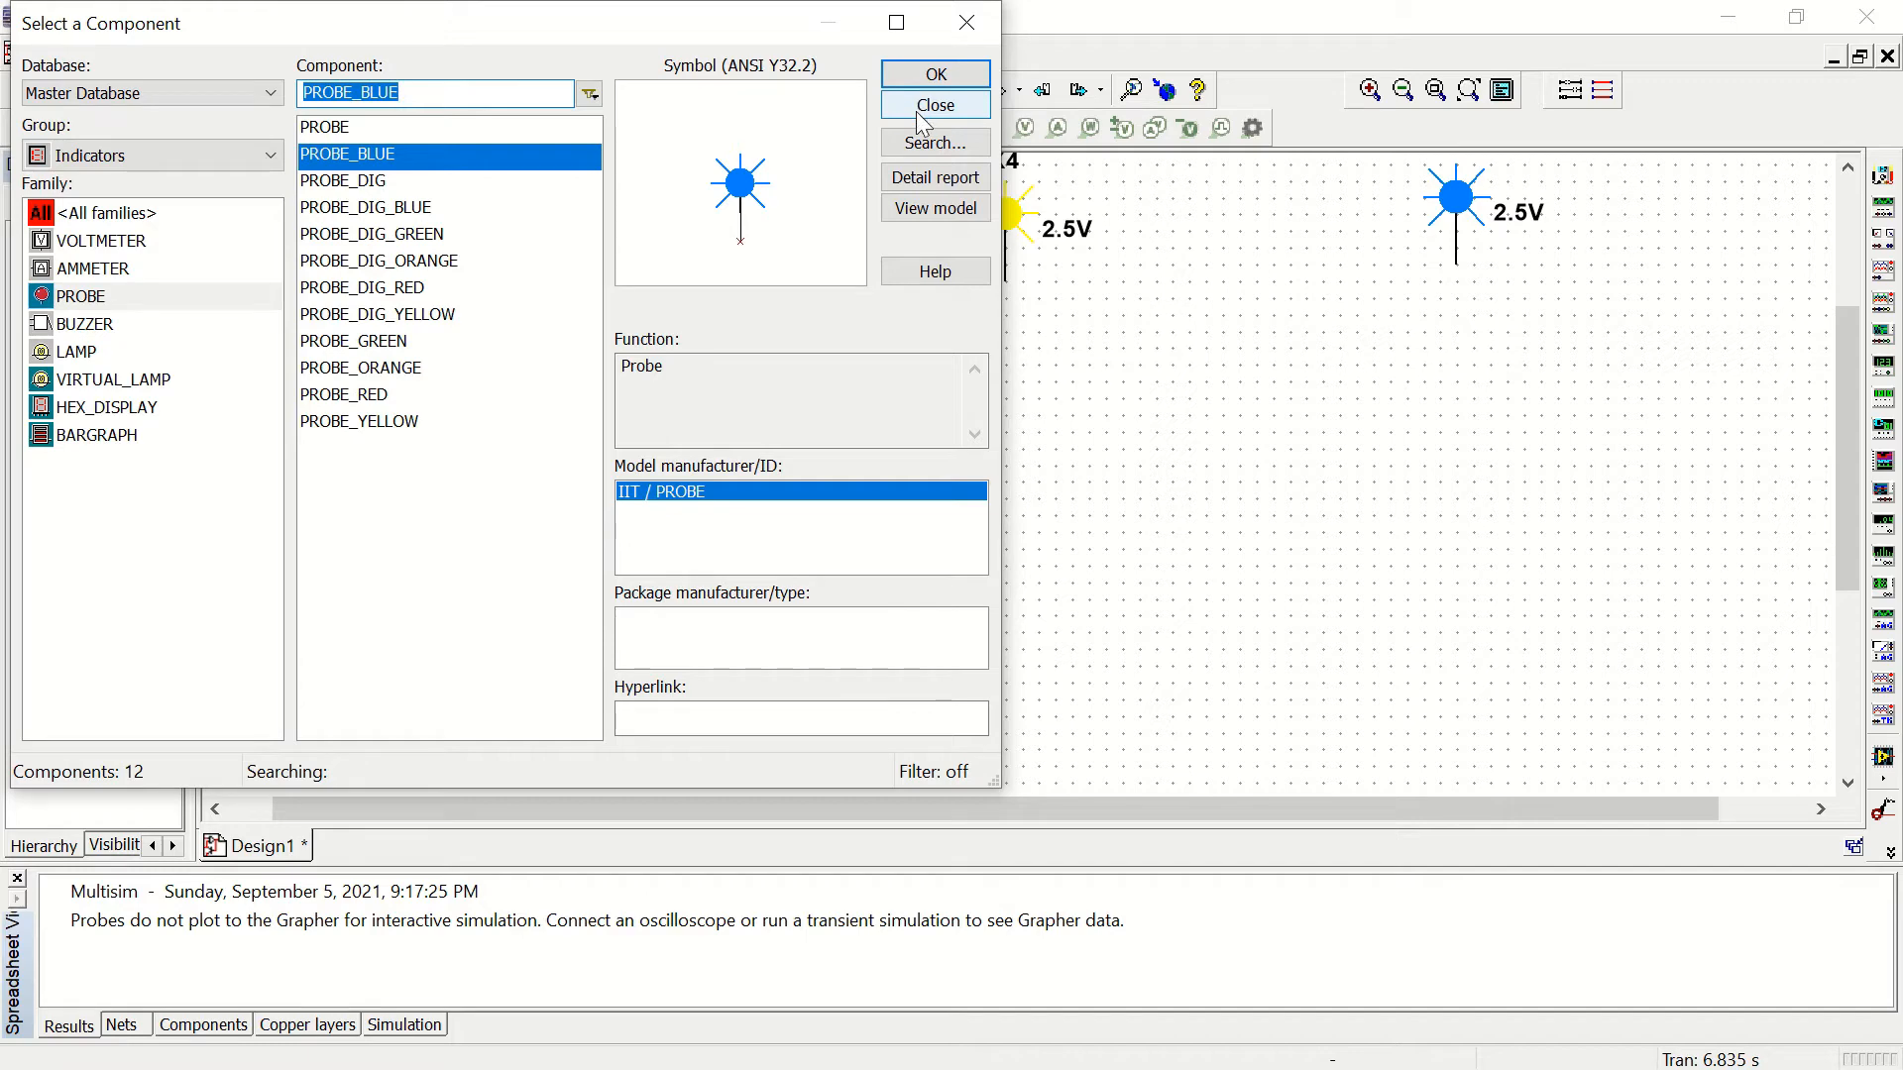
Step: Find 74LS32 in the TTL 74LS family and place one 74LS32D OR gate right of the switches, below the probes
click(164, 156)
click(141, 341)
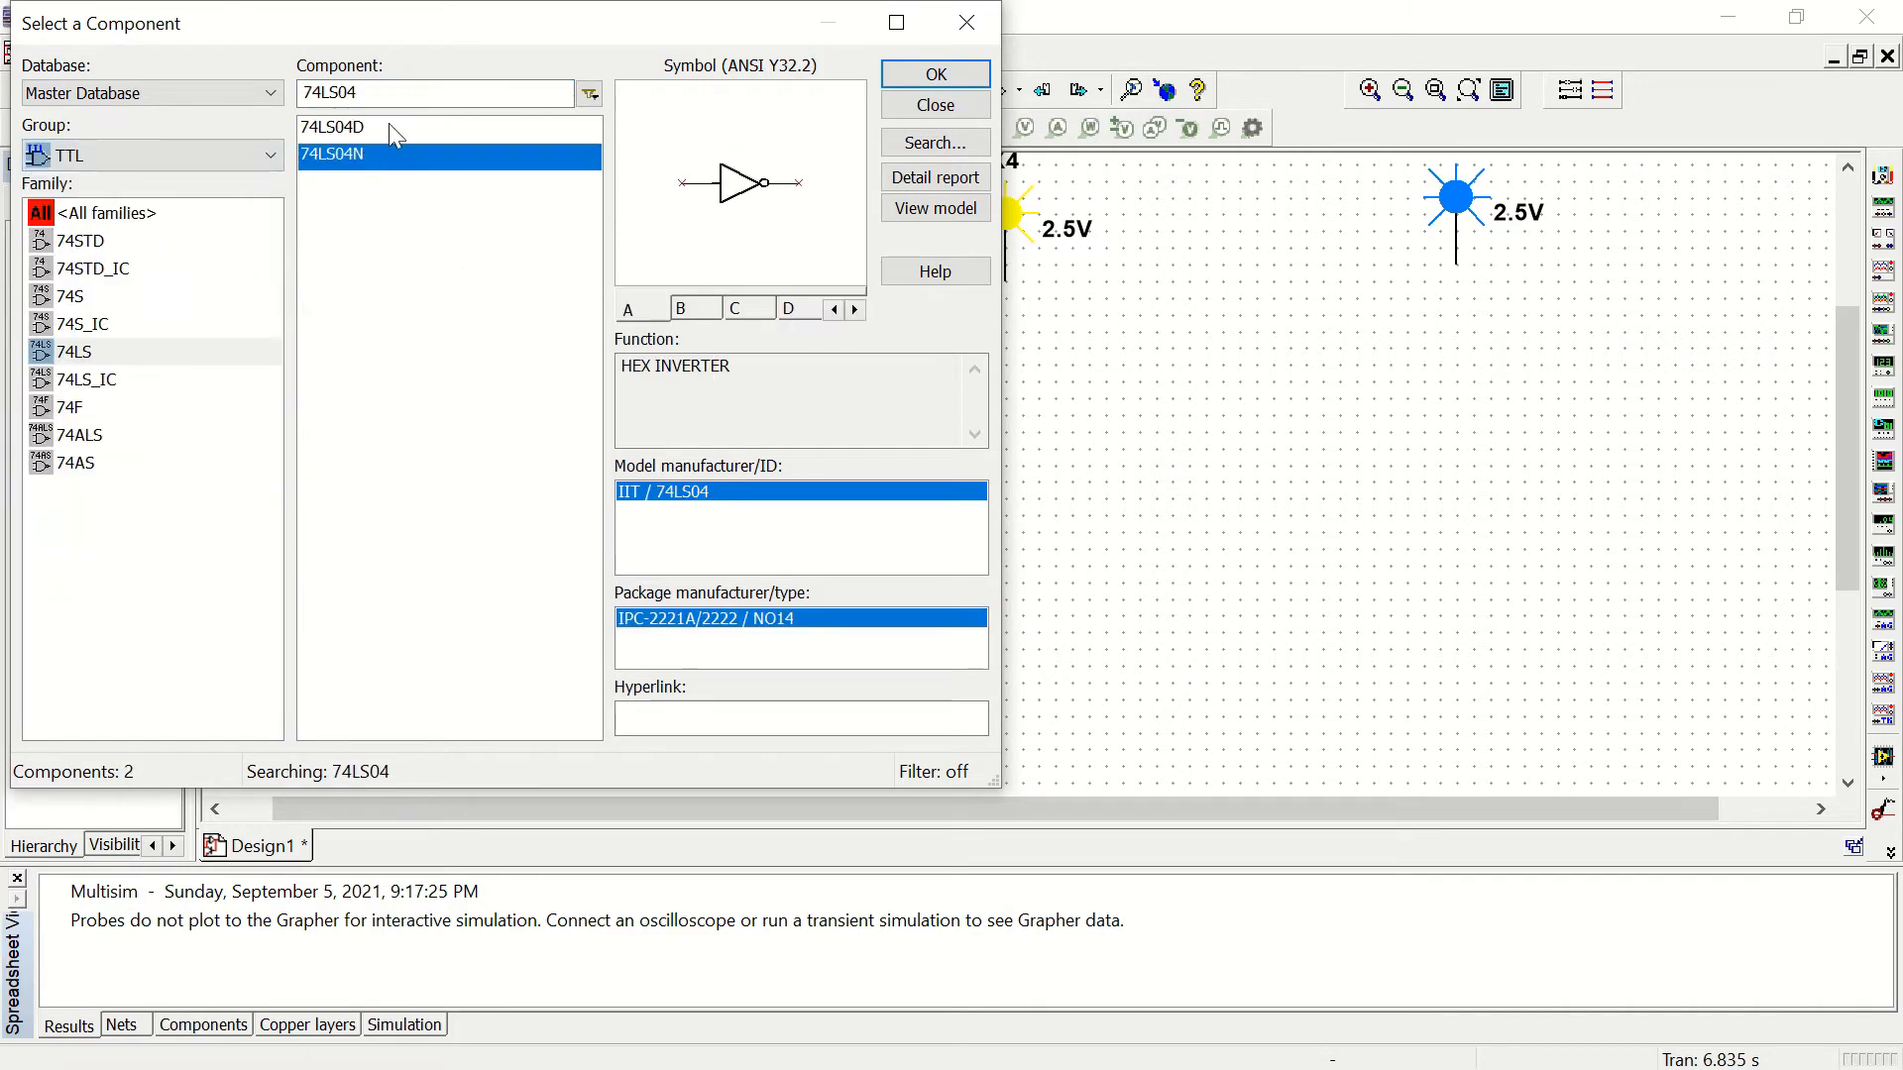
click(390, 94)
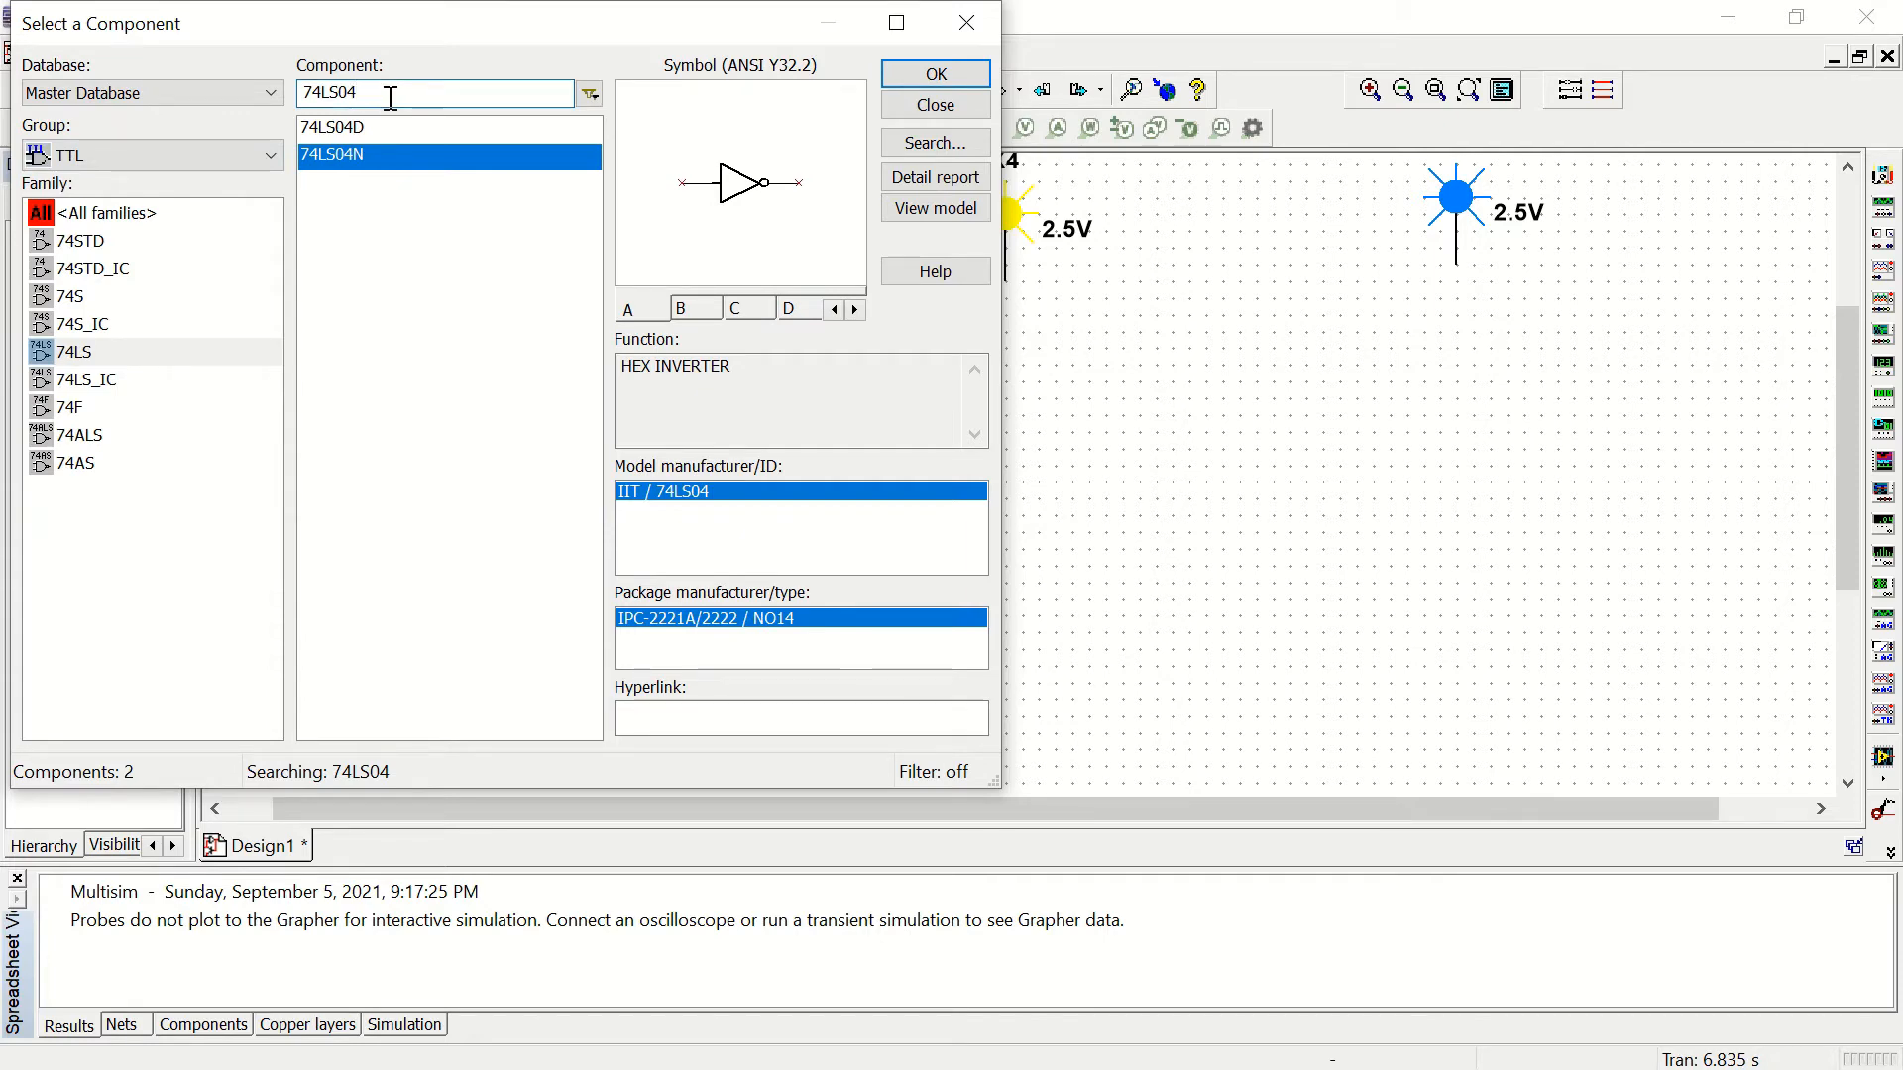
key(BackSpace)
key(BackSpace)
text(32)
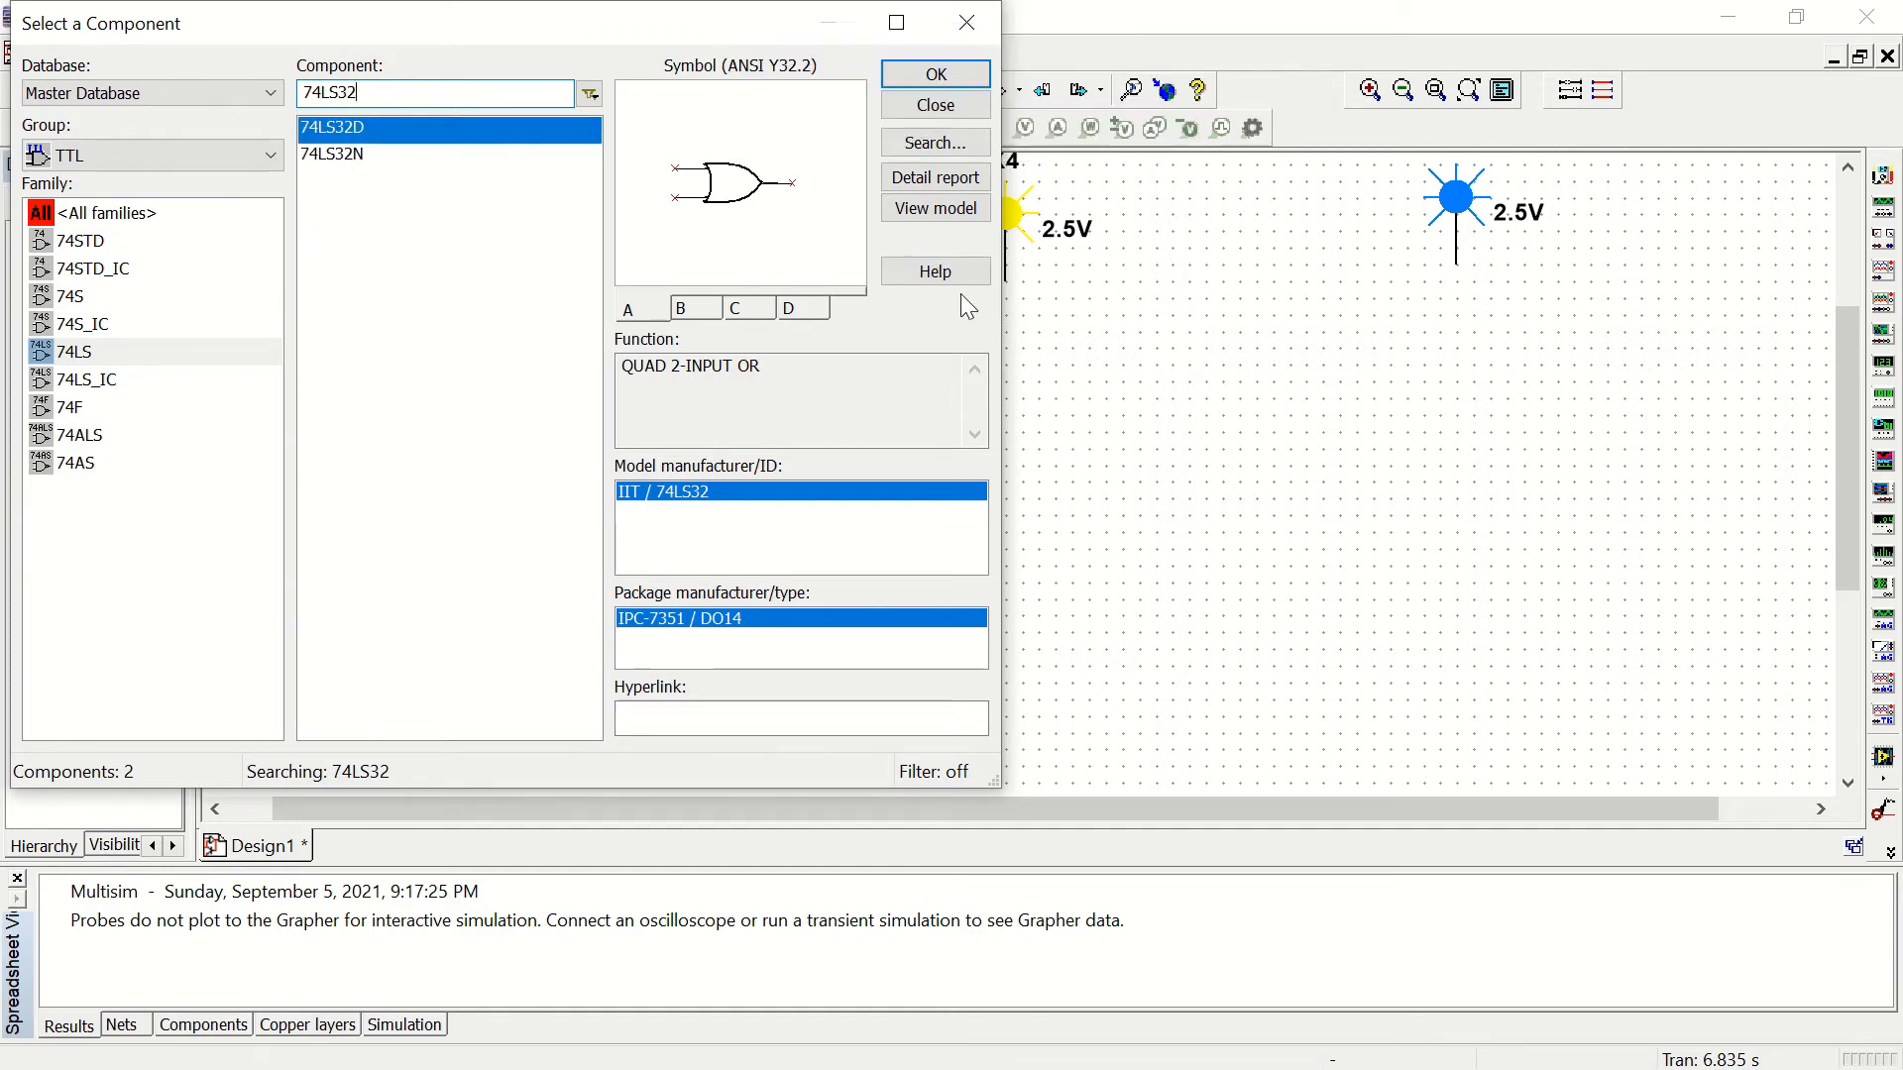
click(935, 84)
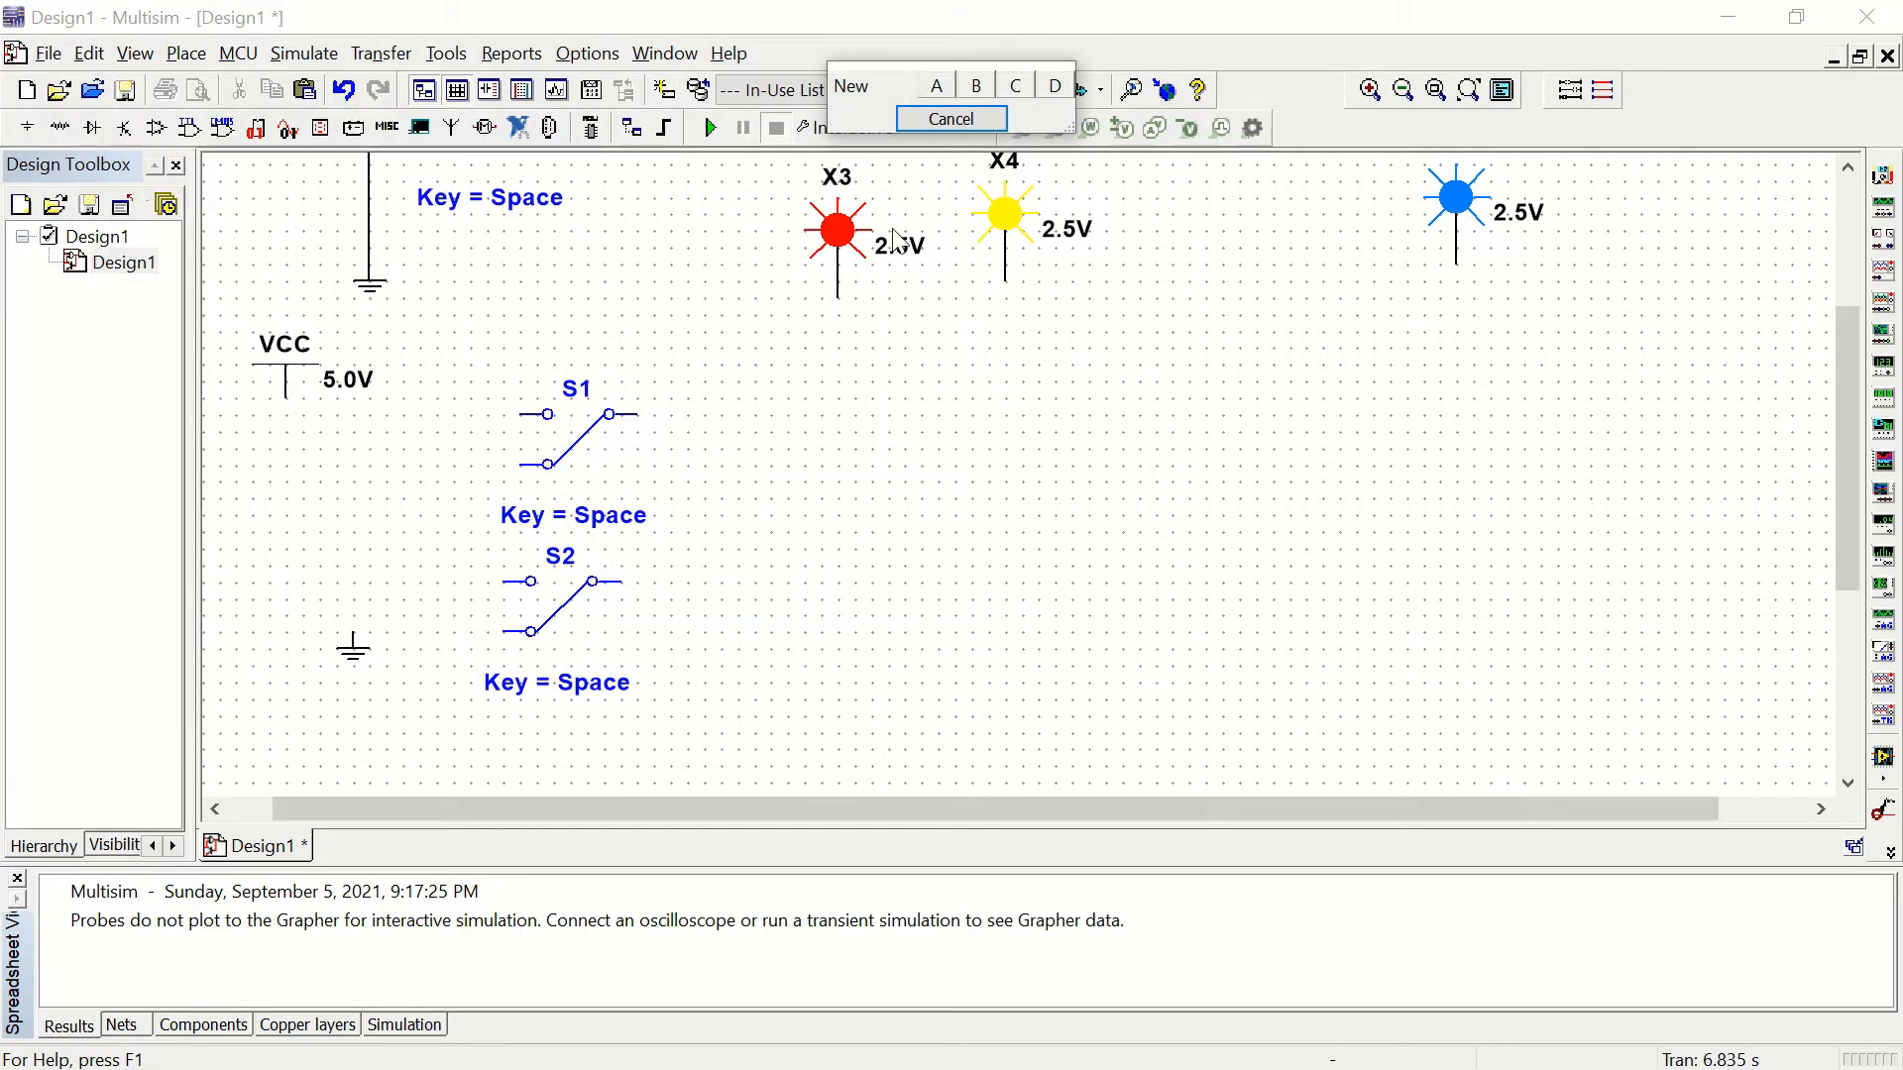
click(949, 117)
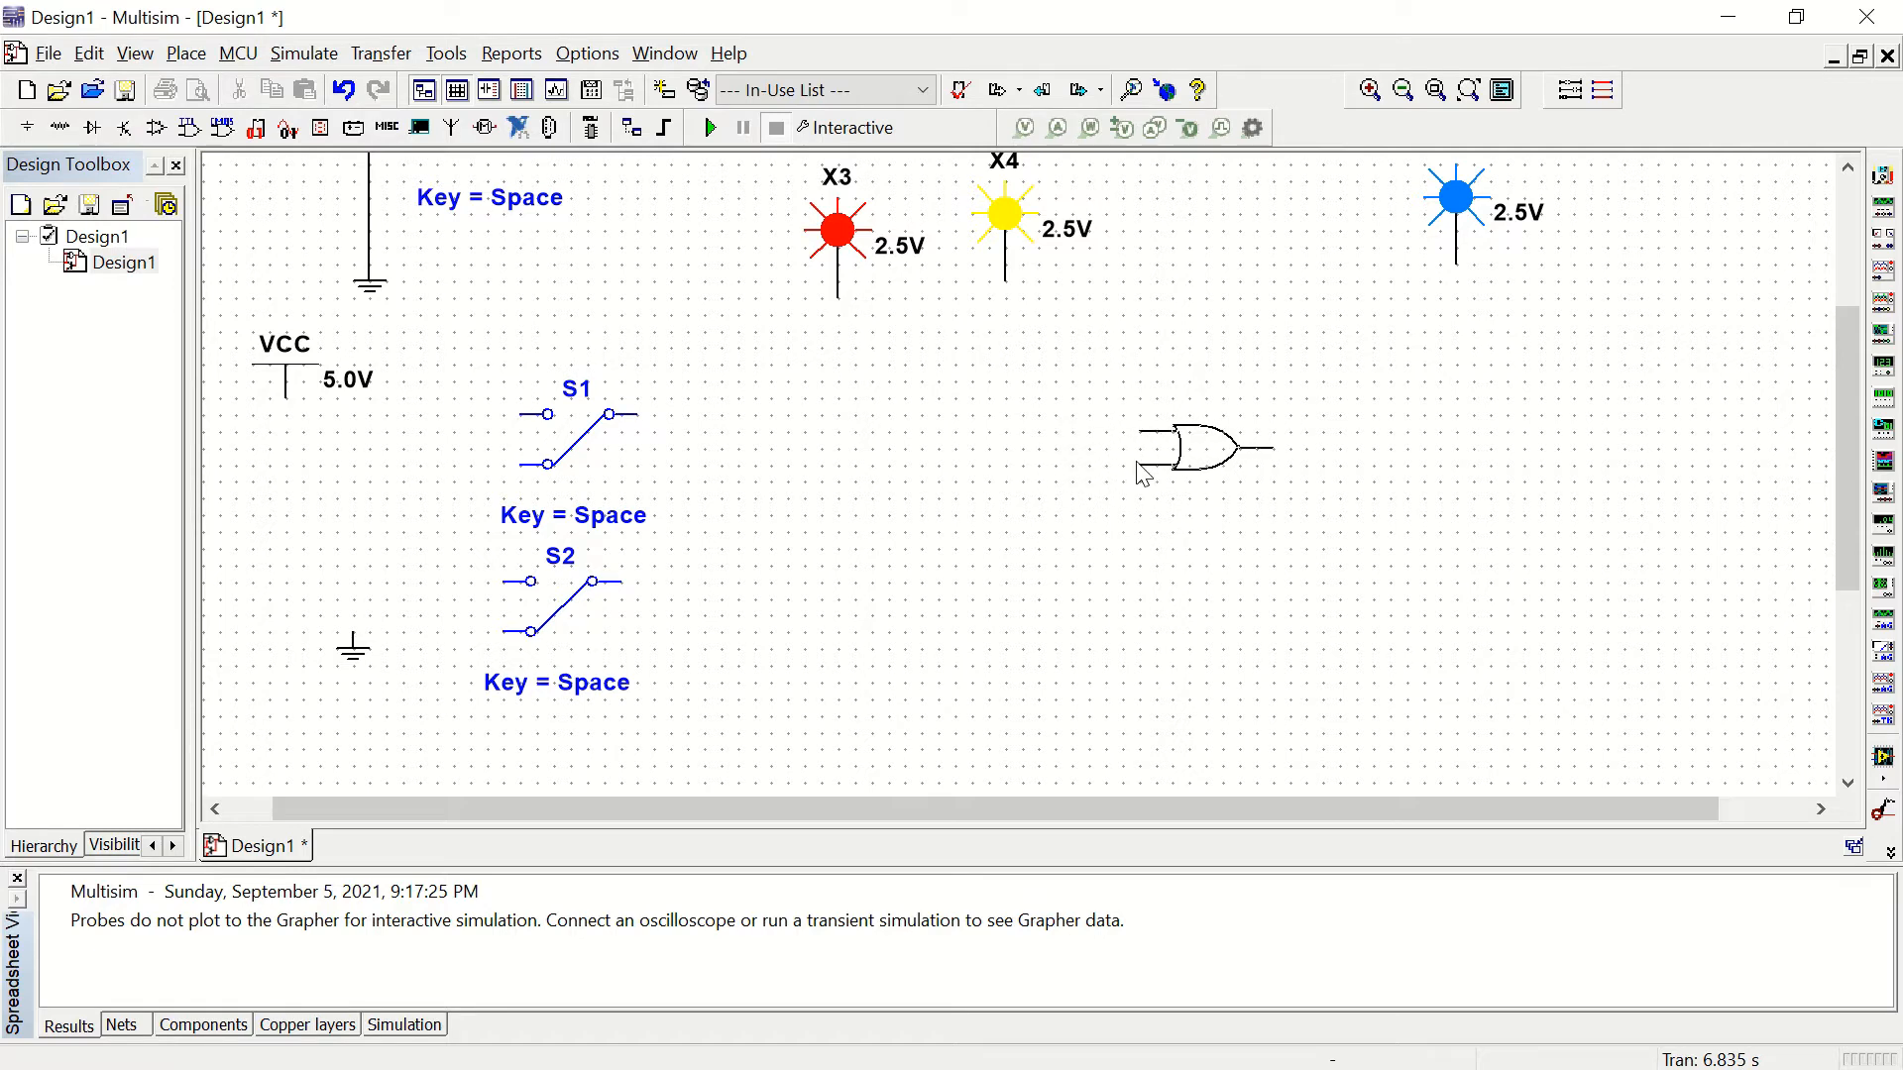
click(1140, 472)
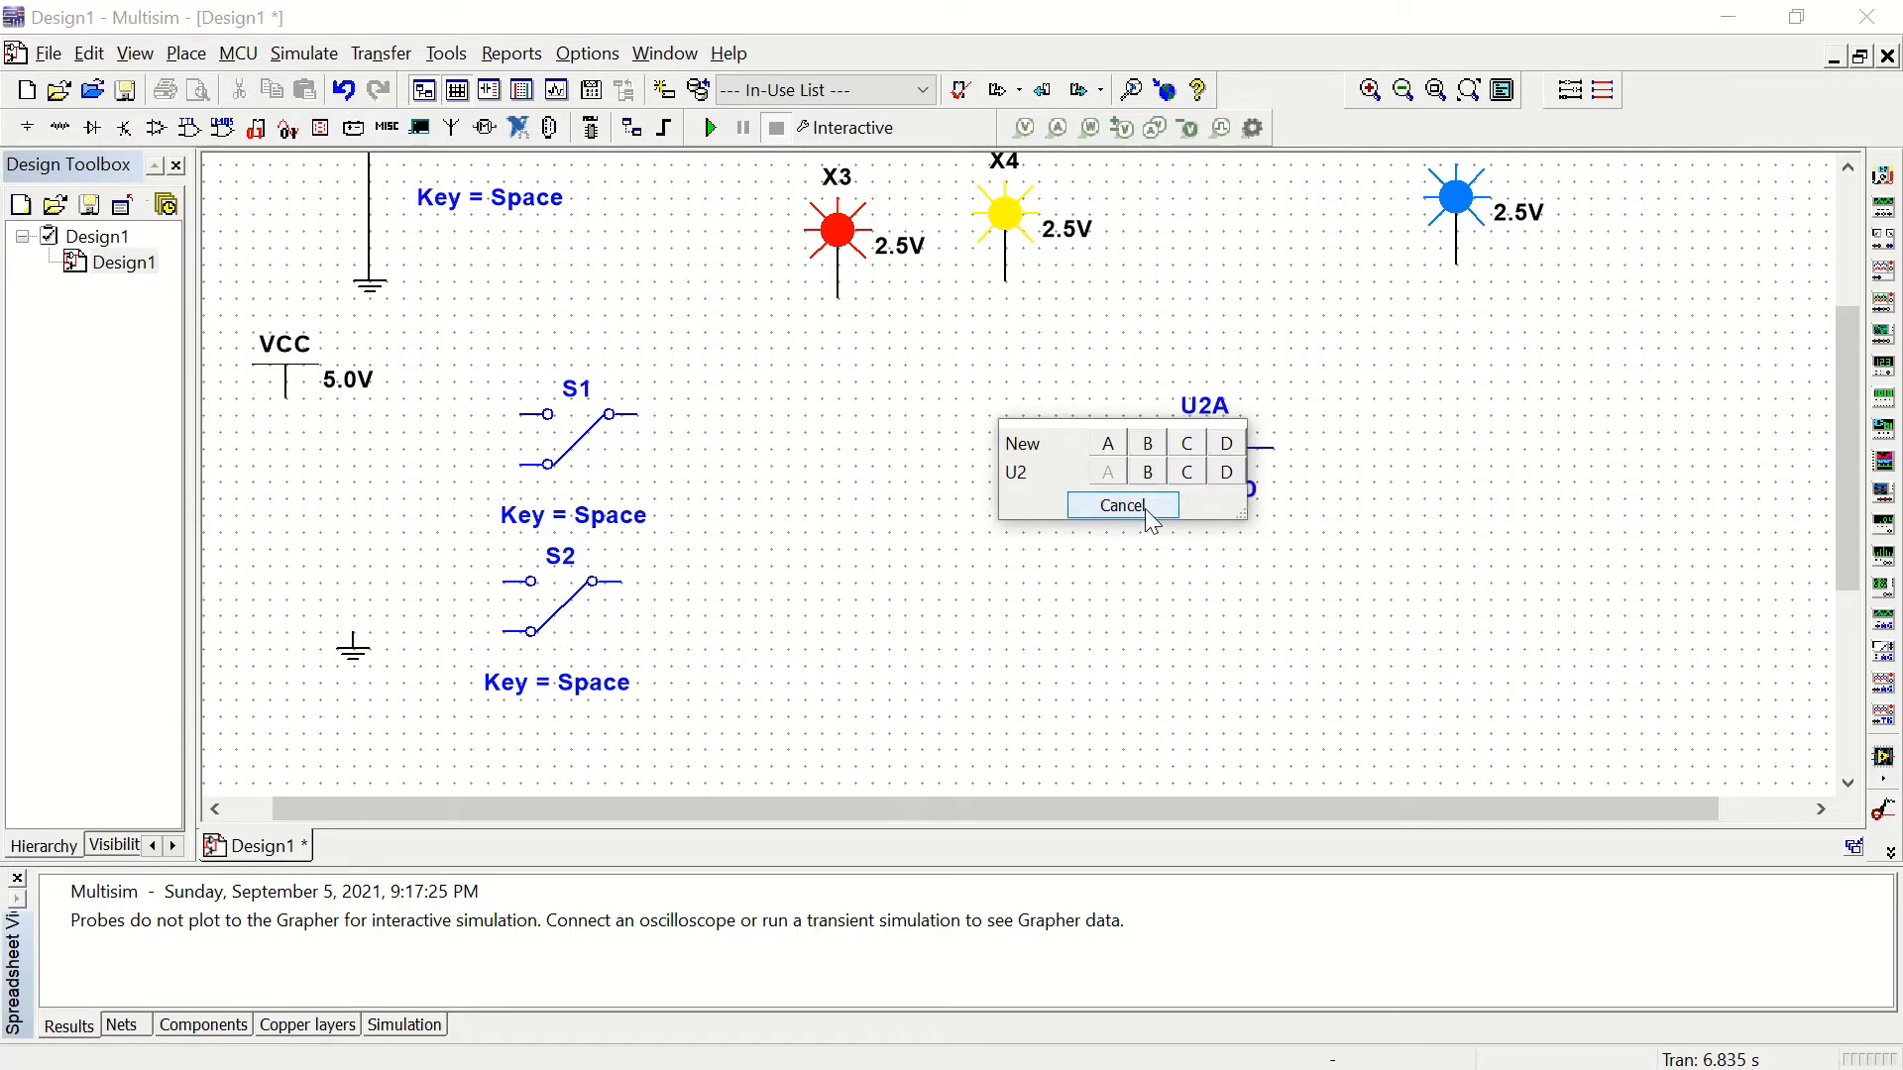
click(1147, 509)
click(935, 105)
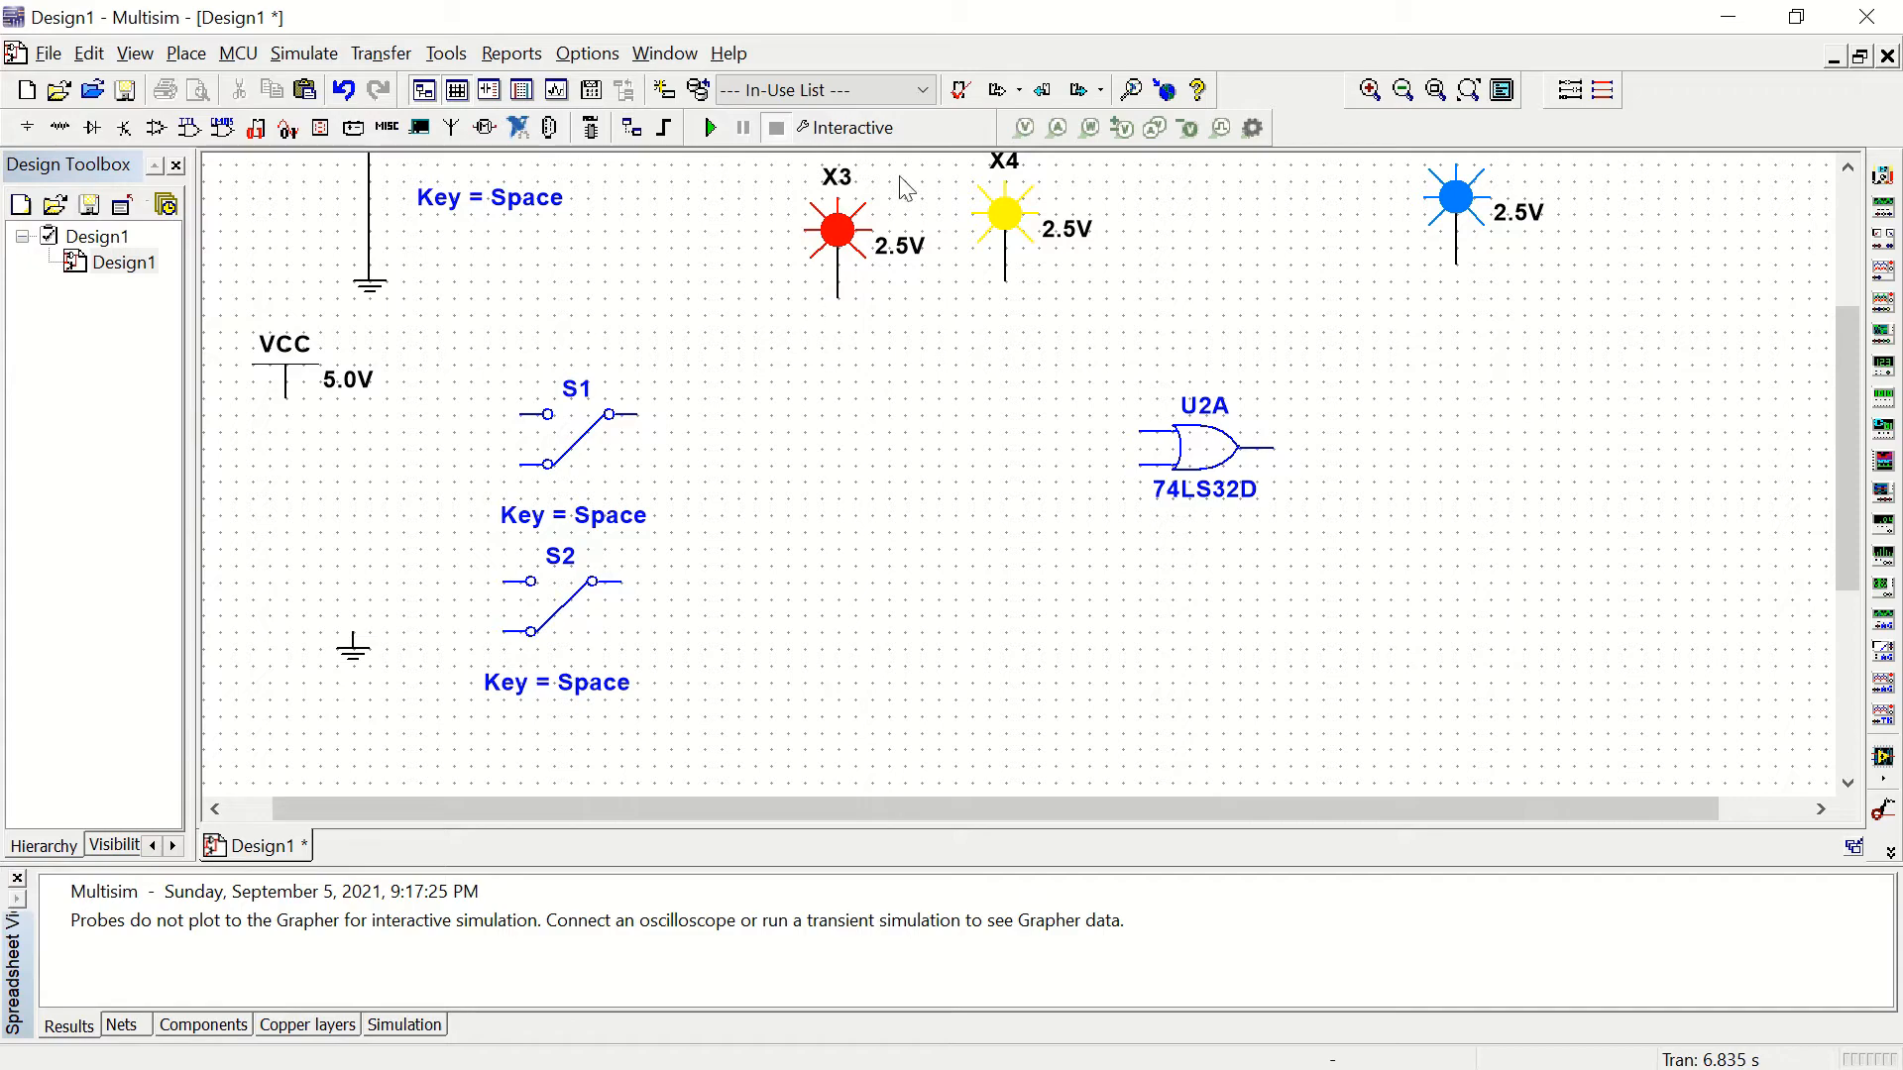
Step: Move the yellow probe down slightly to line it up with the red probe
scroll(1058, 223, down, 1)
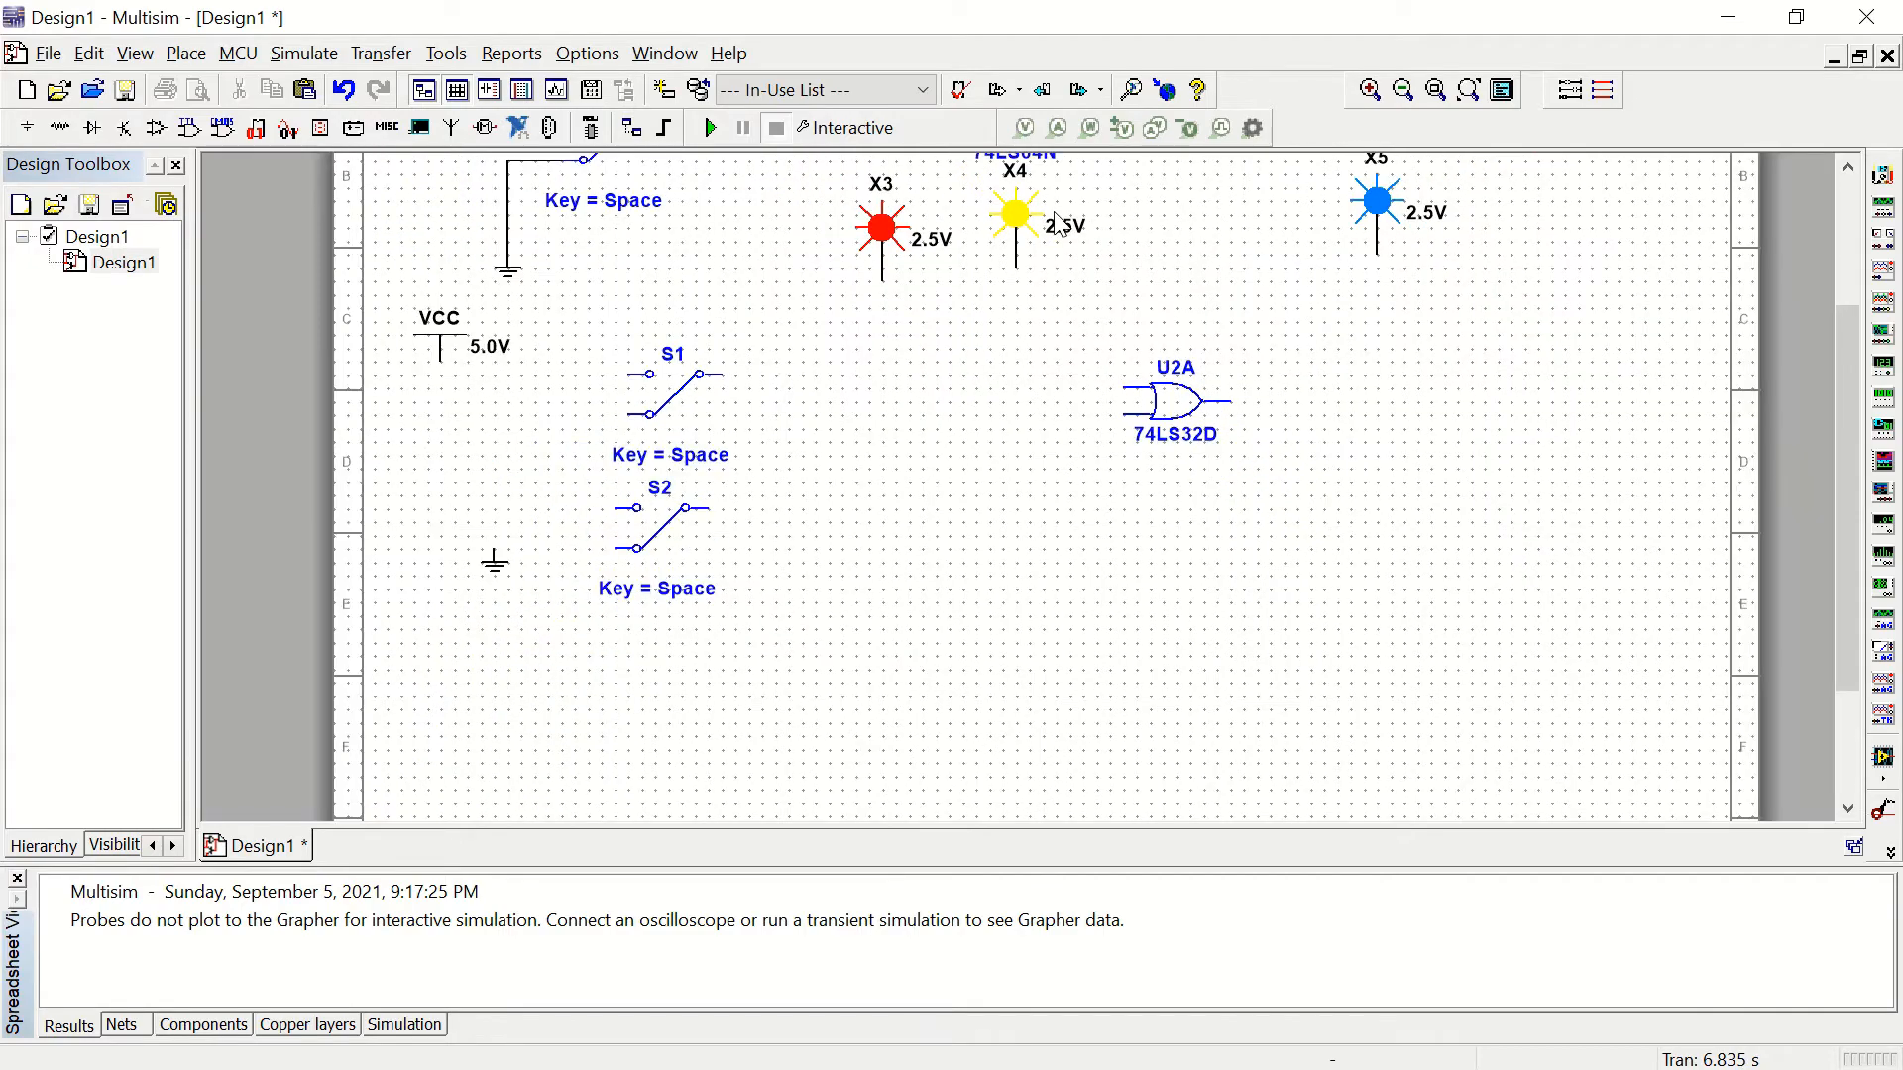
click(1028, 230)
drag(1028, 230, 1029, 243)
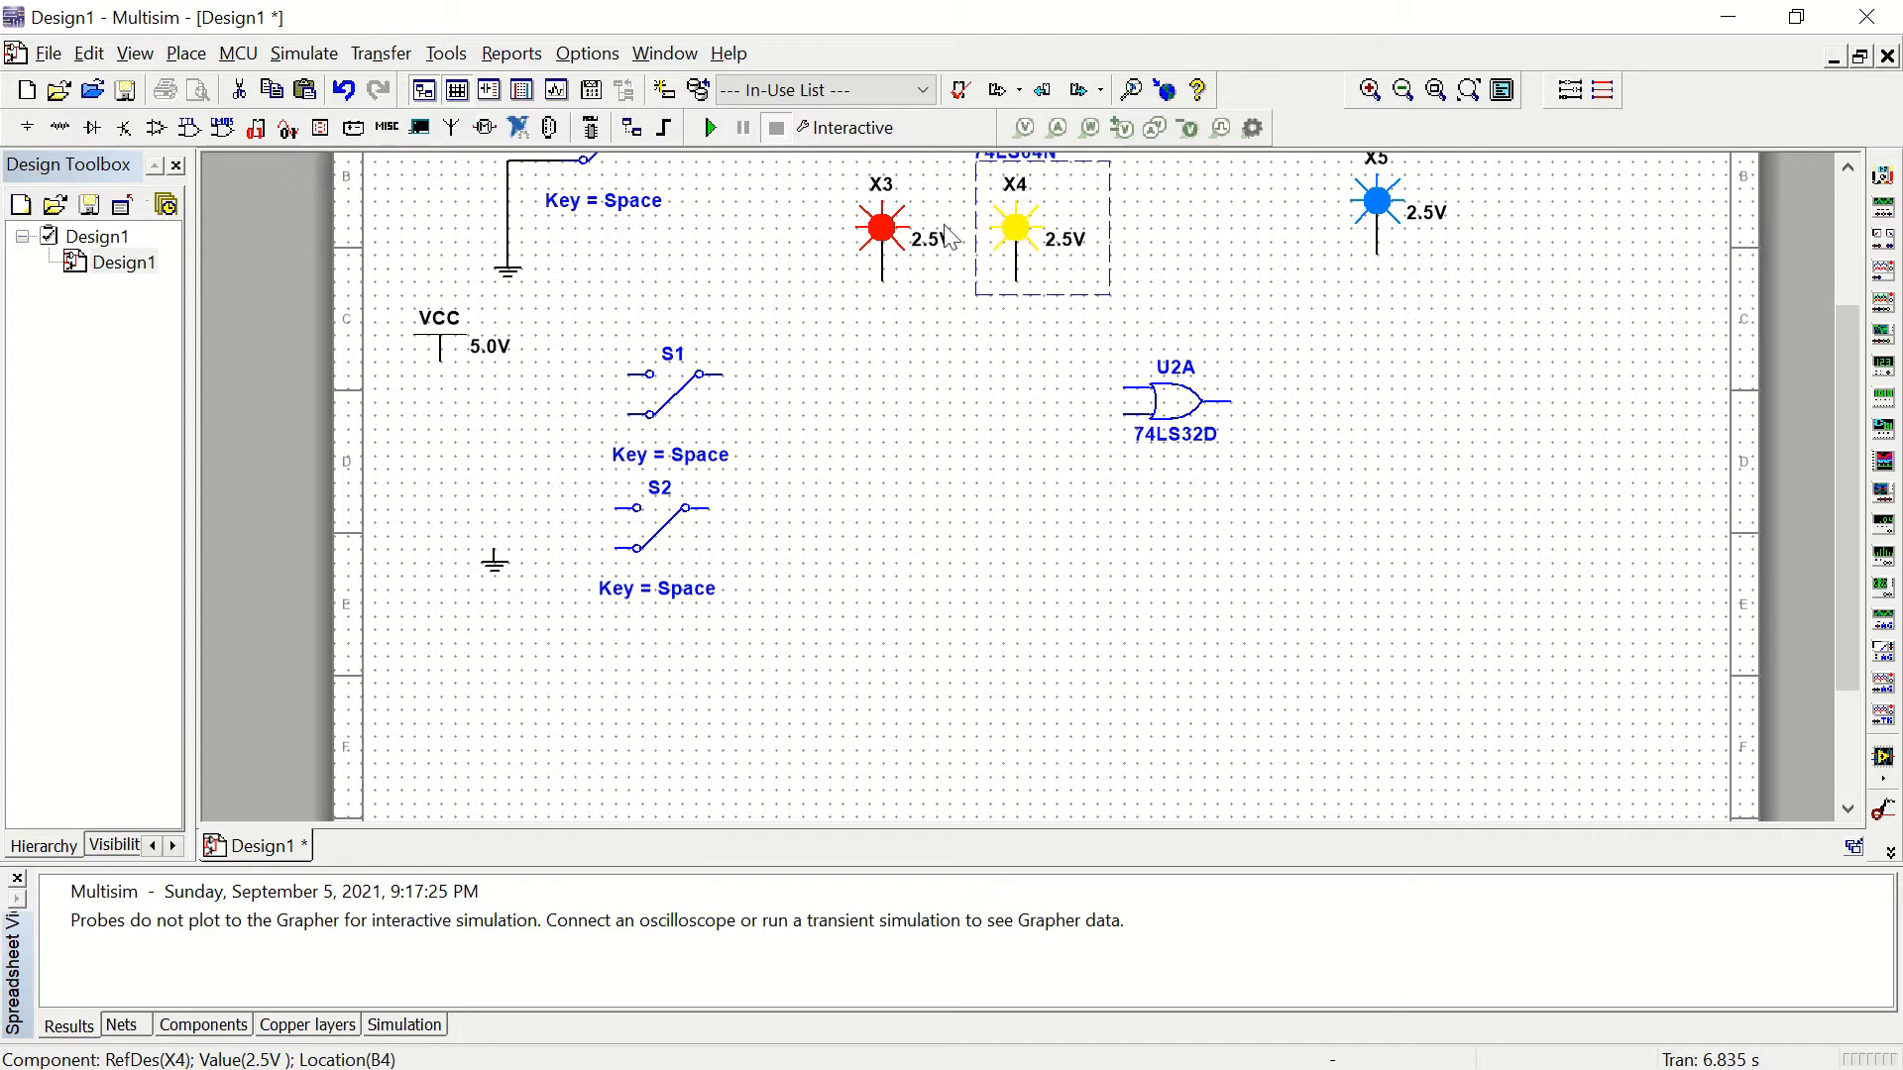
Step: Change the red probe's reference designator to X
double_click(881, 186)
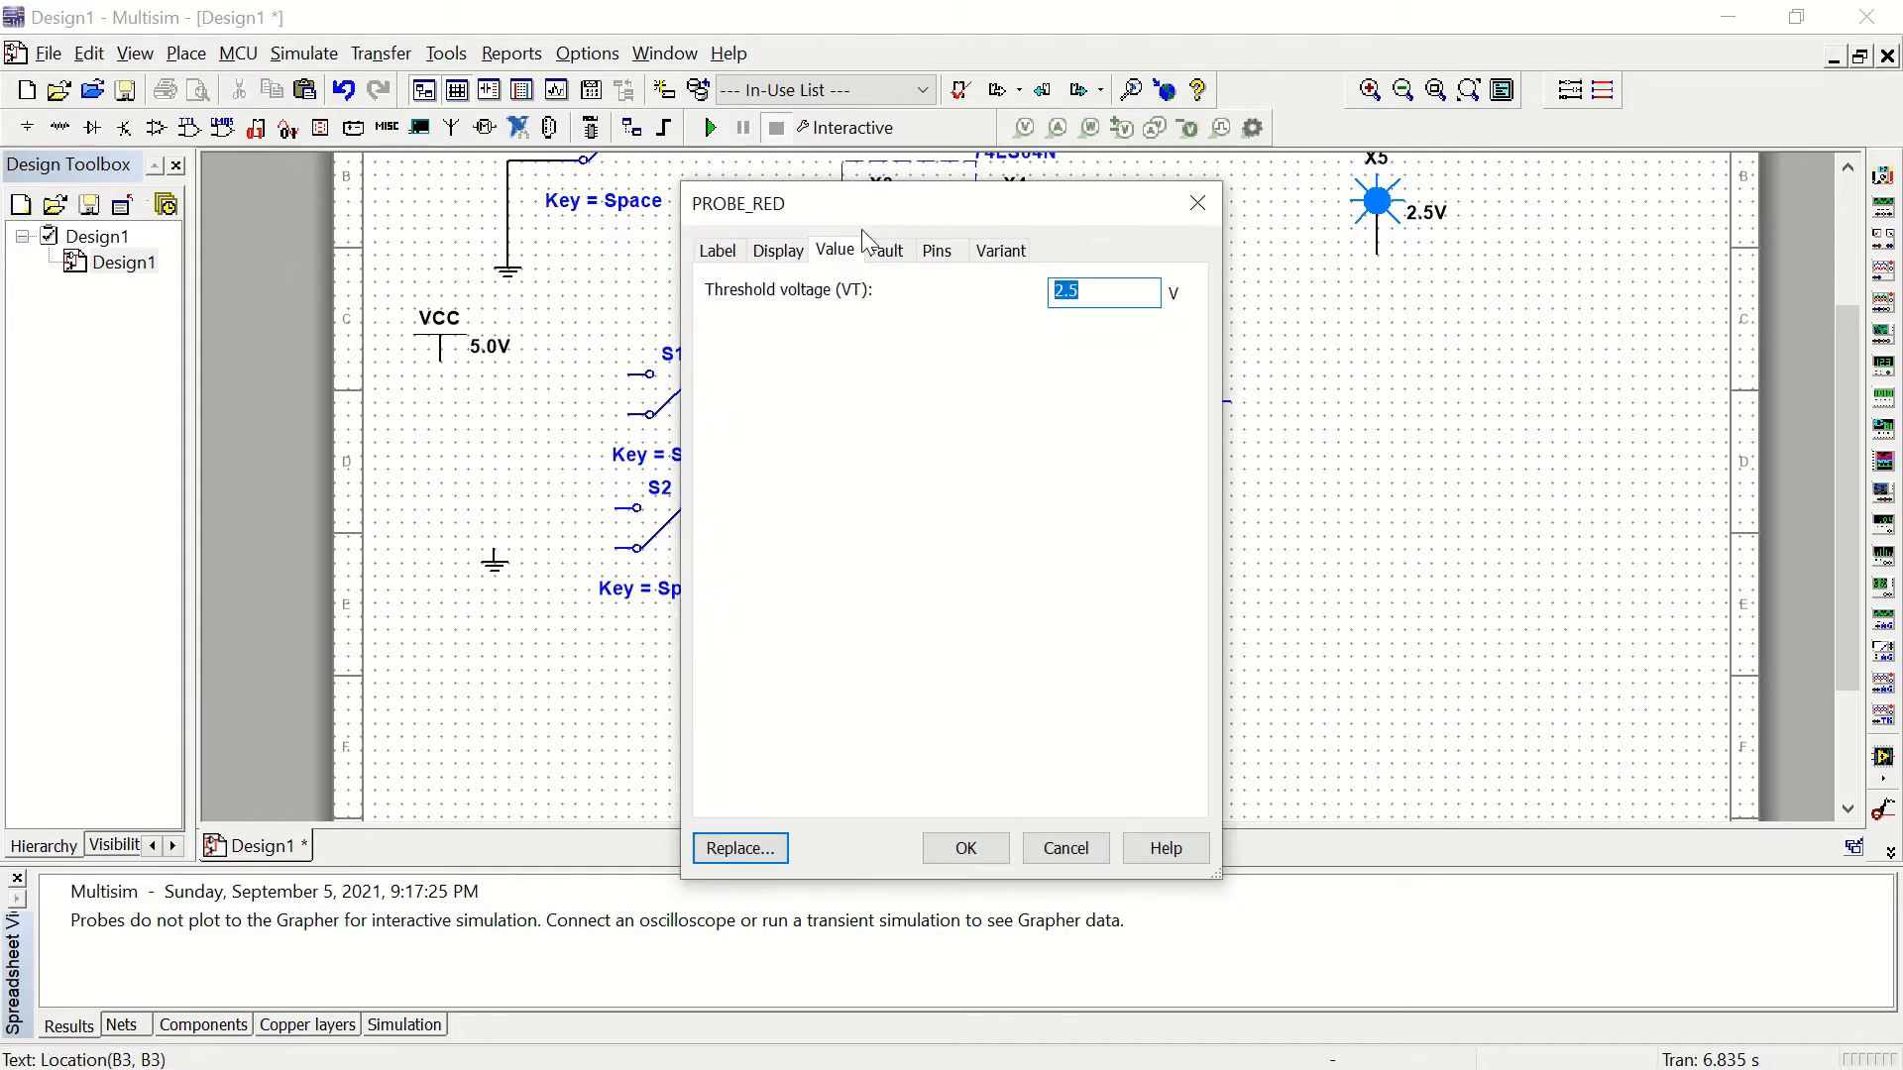
click(716, 252)
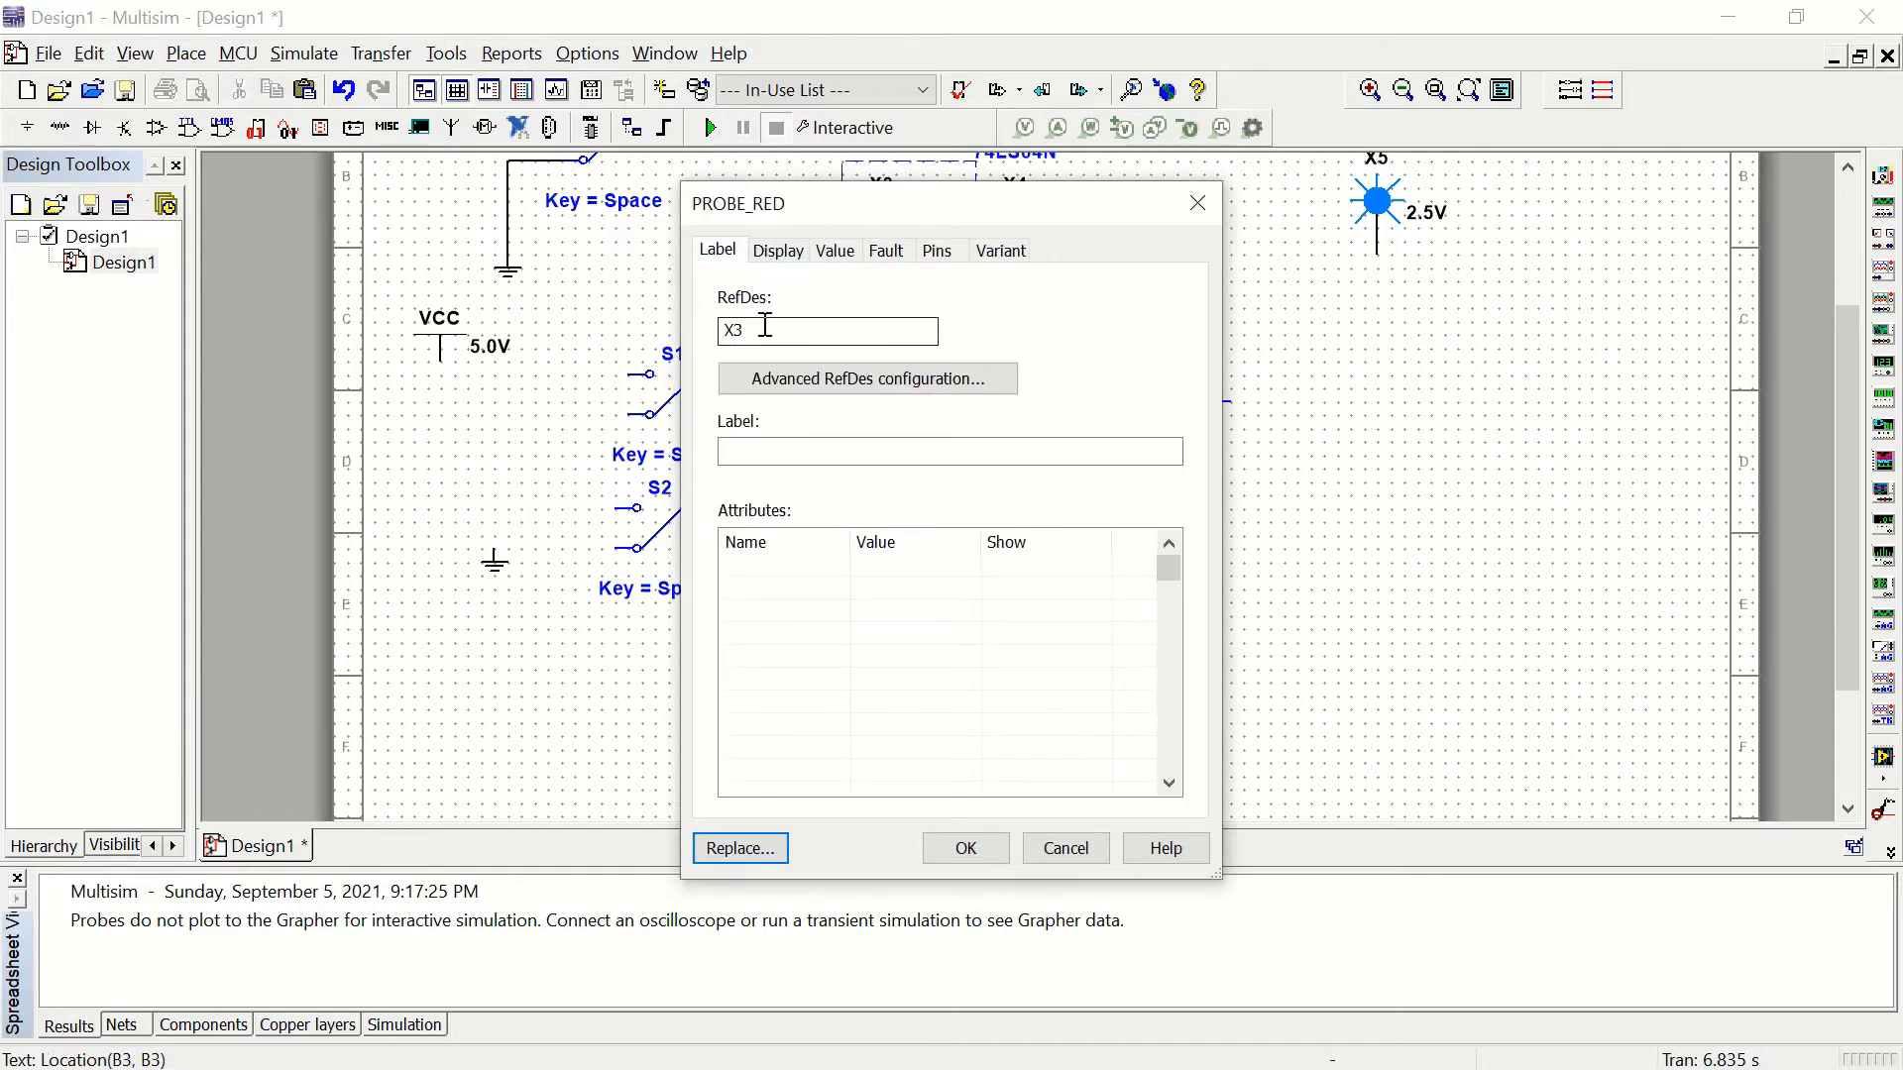
drag(766, 325, 723, 327)
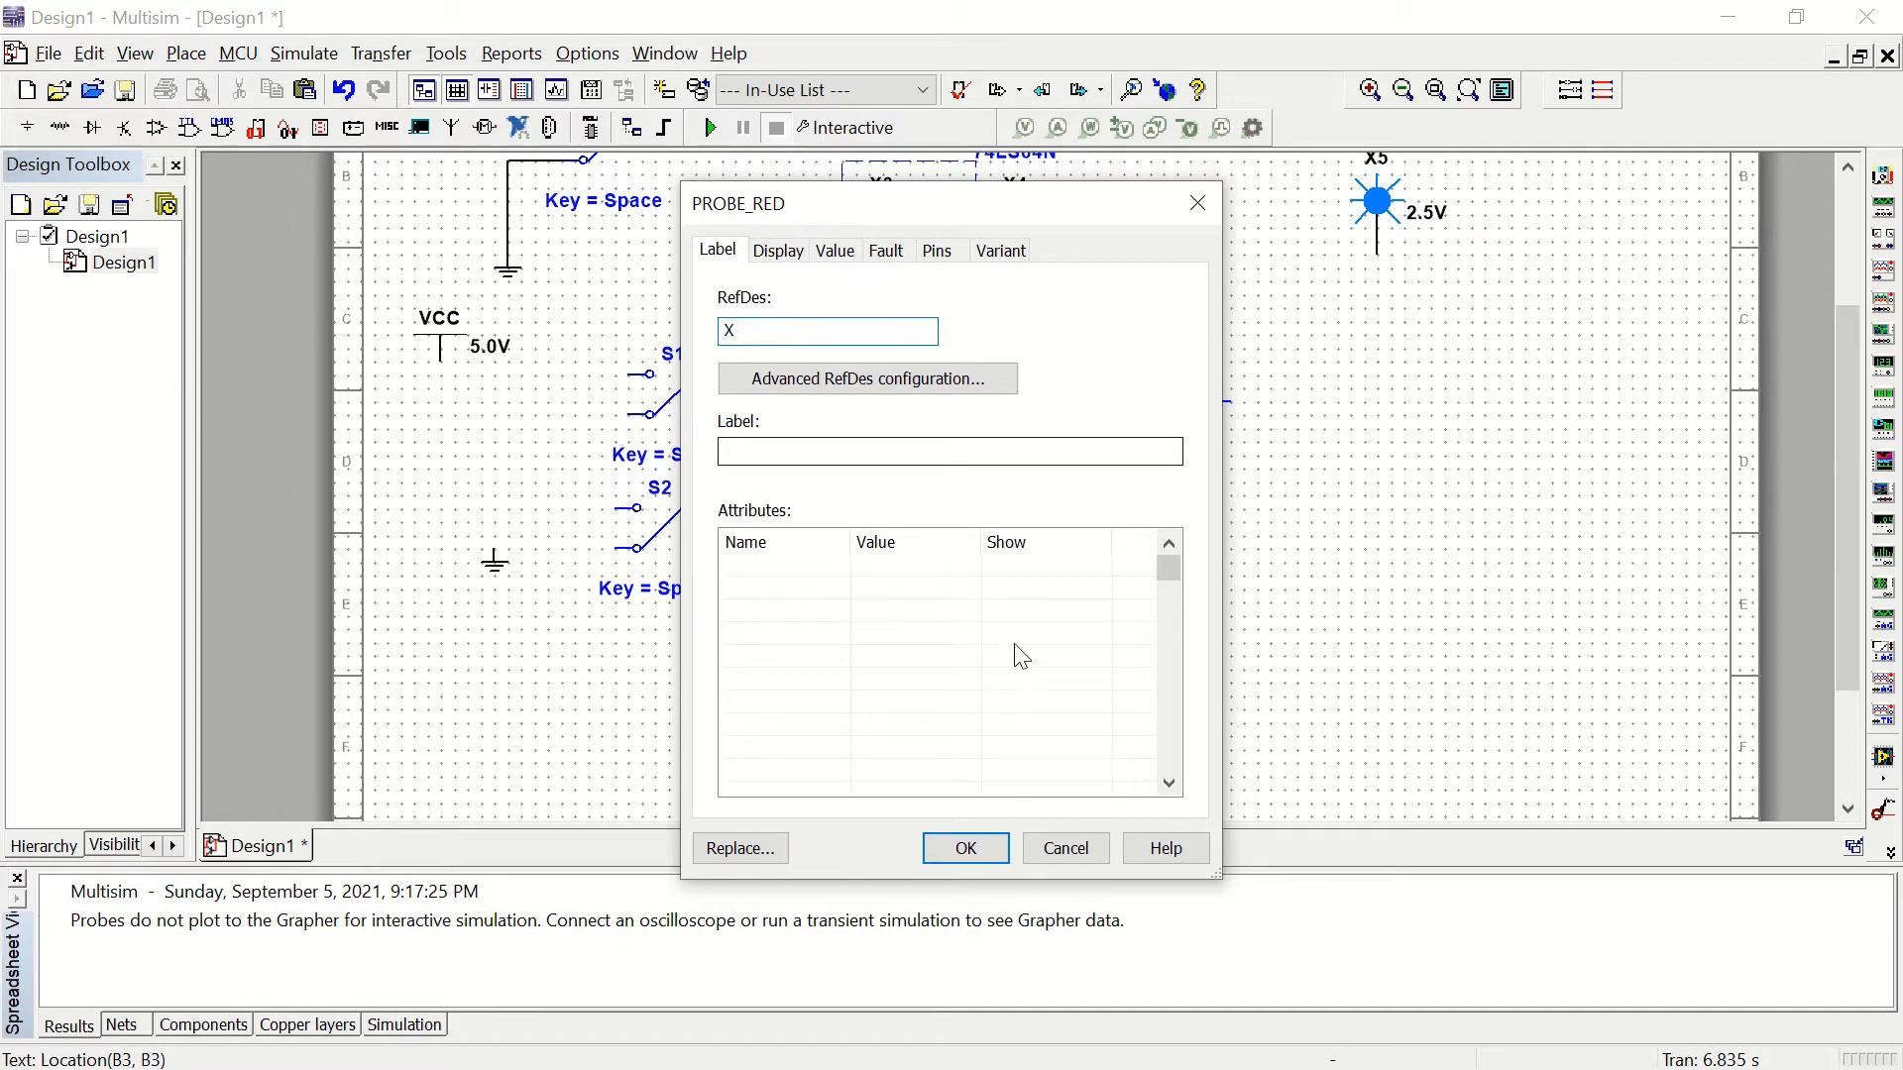
click(966, 848)
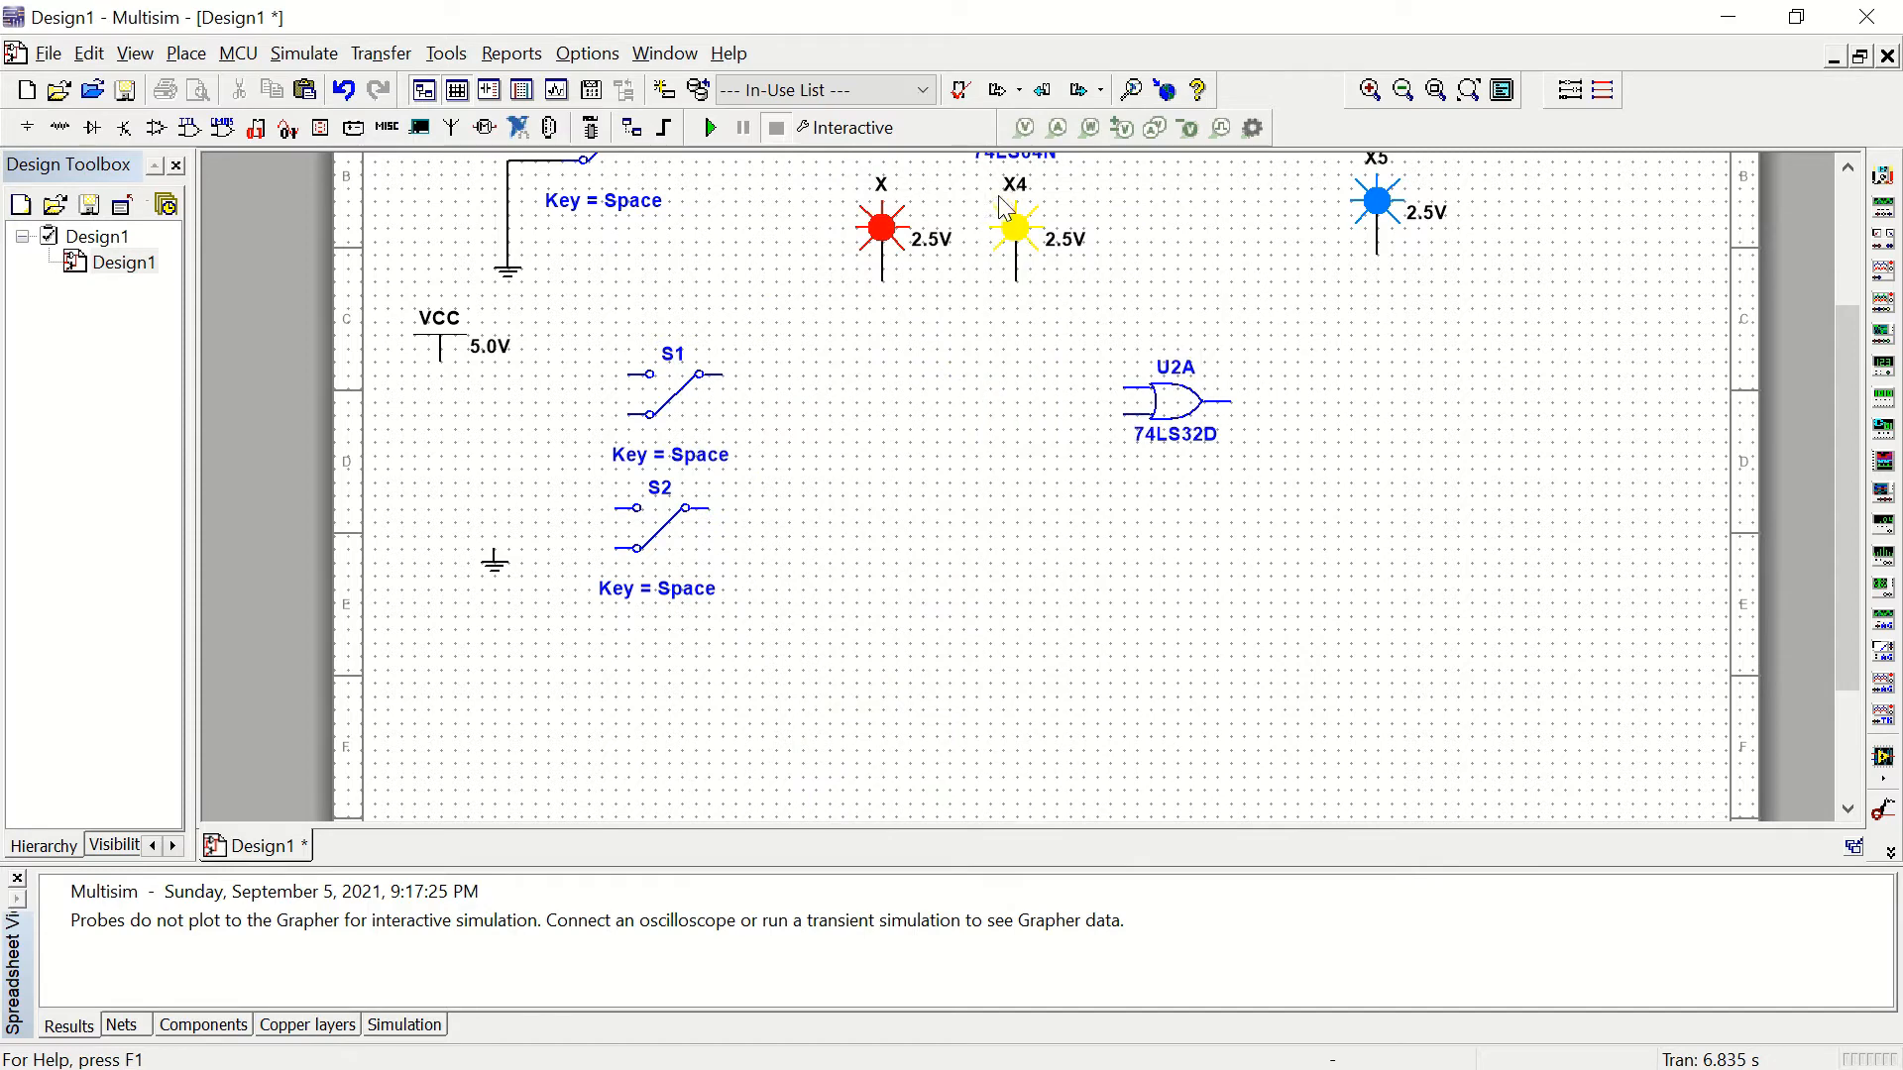
Step: Change the yellow probe's reference designator to Y
double_click(1024, 220)
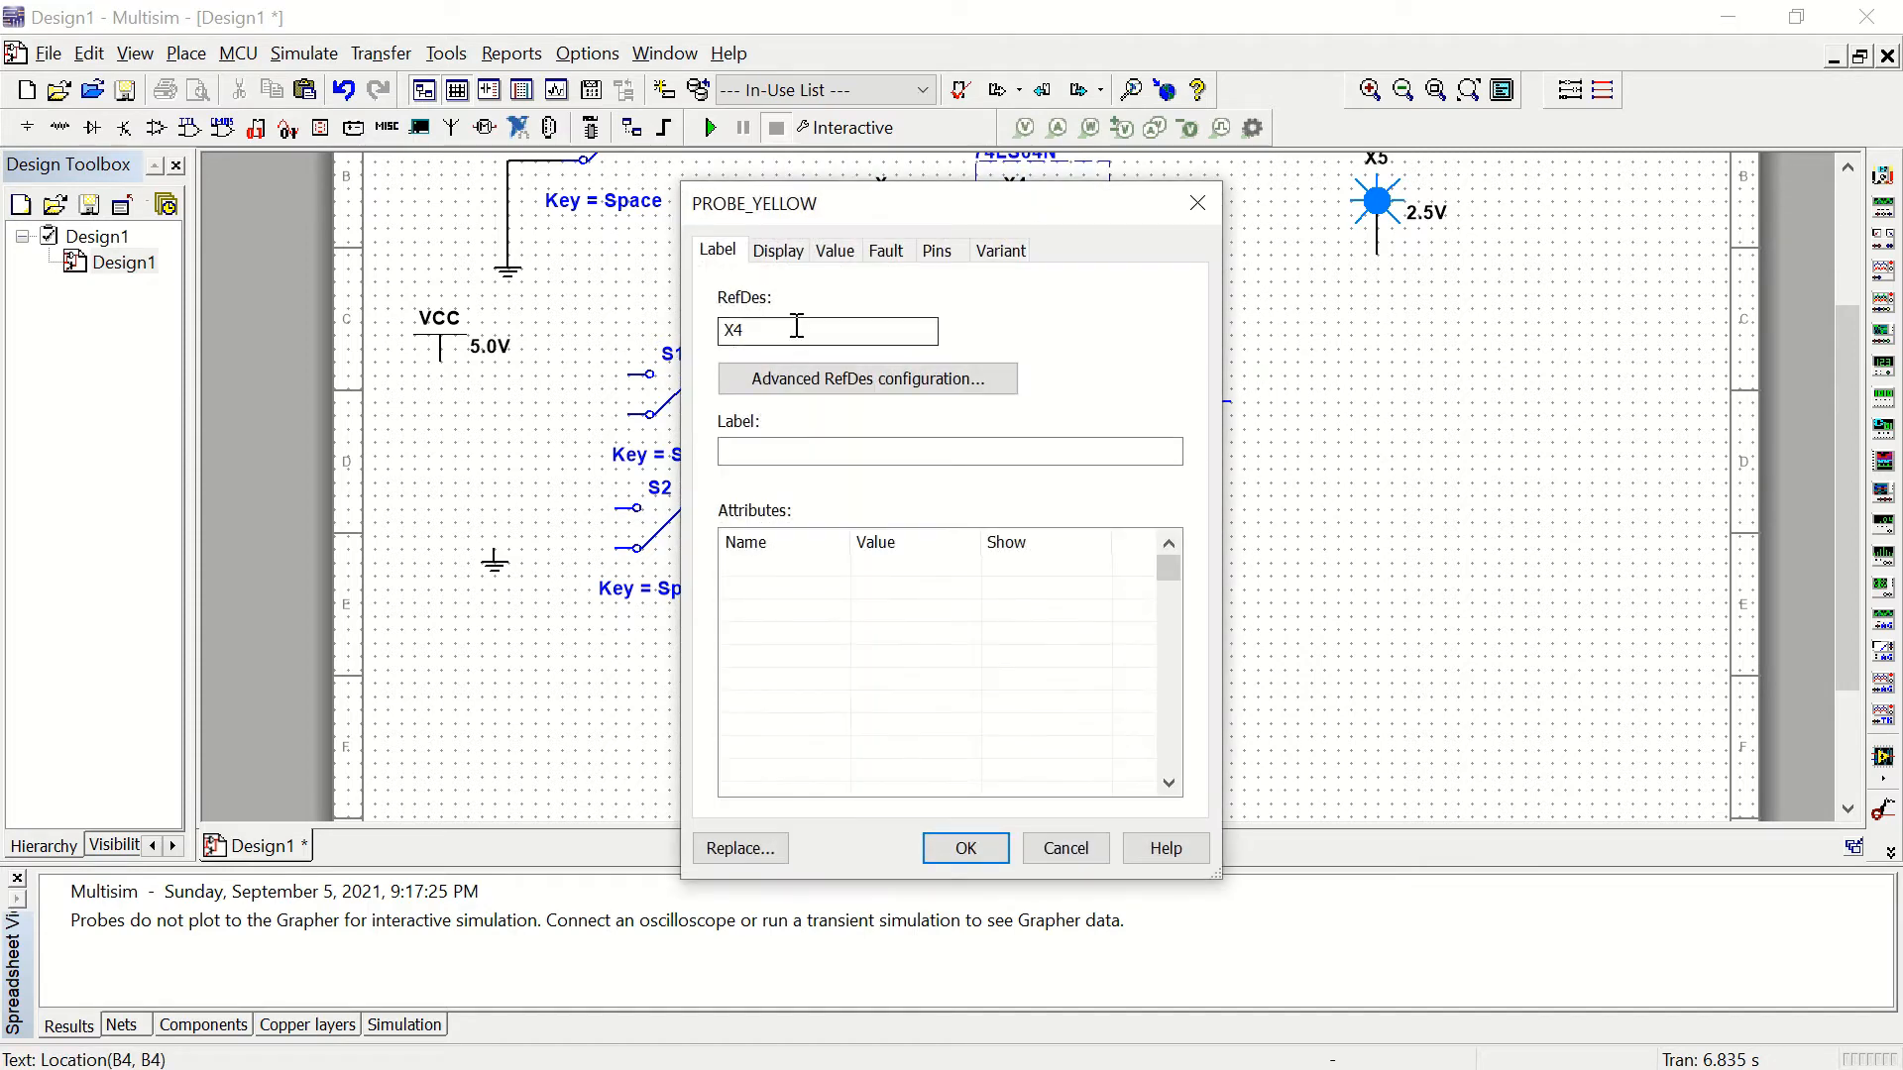
drag(763, 331, 656, 325)
text(Y)
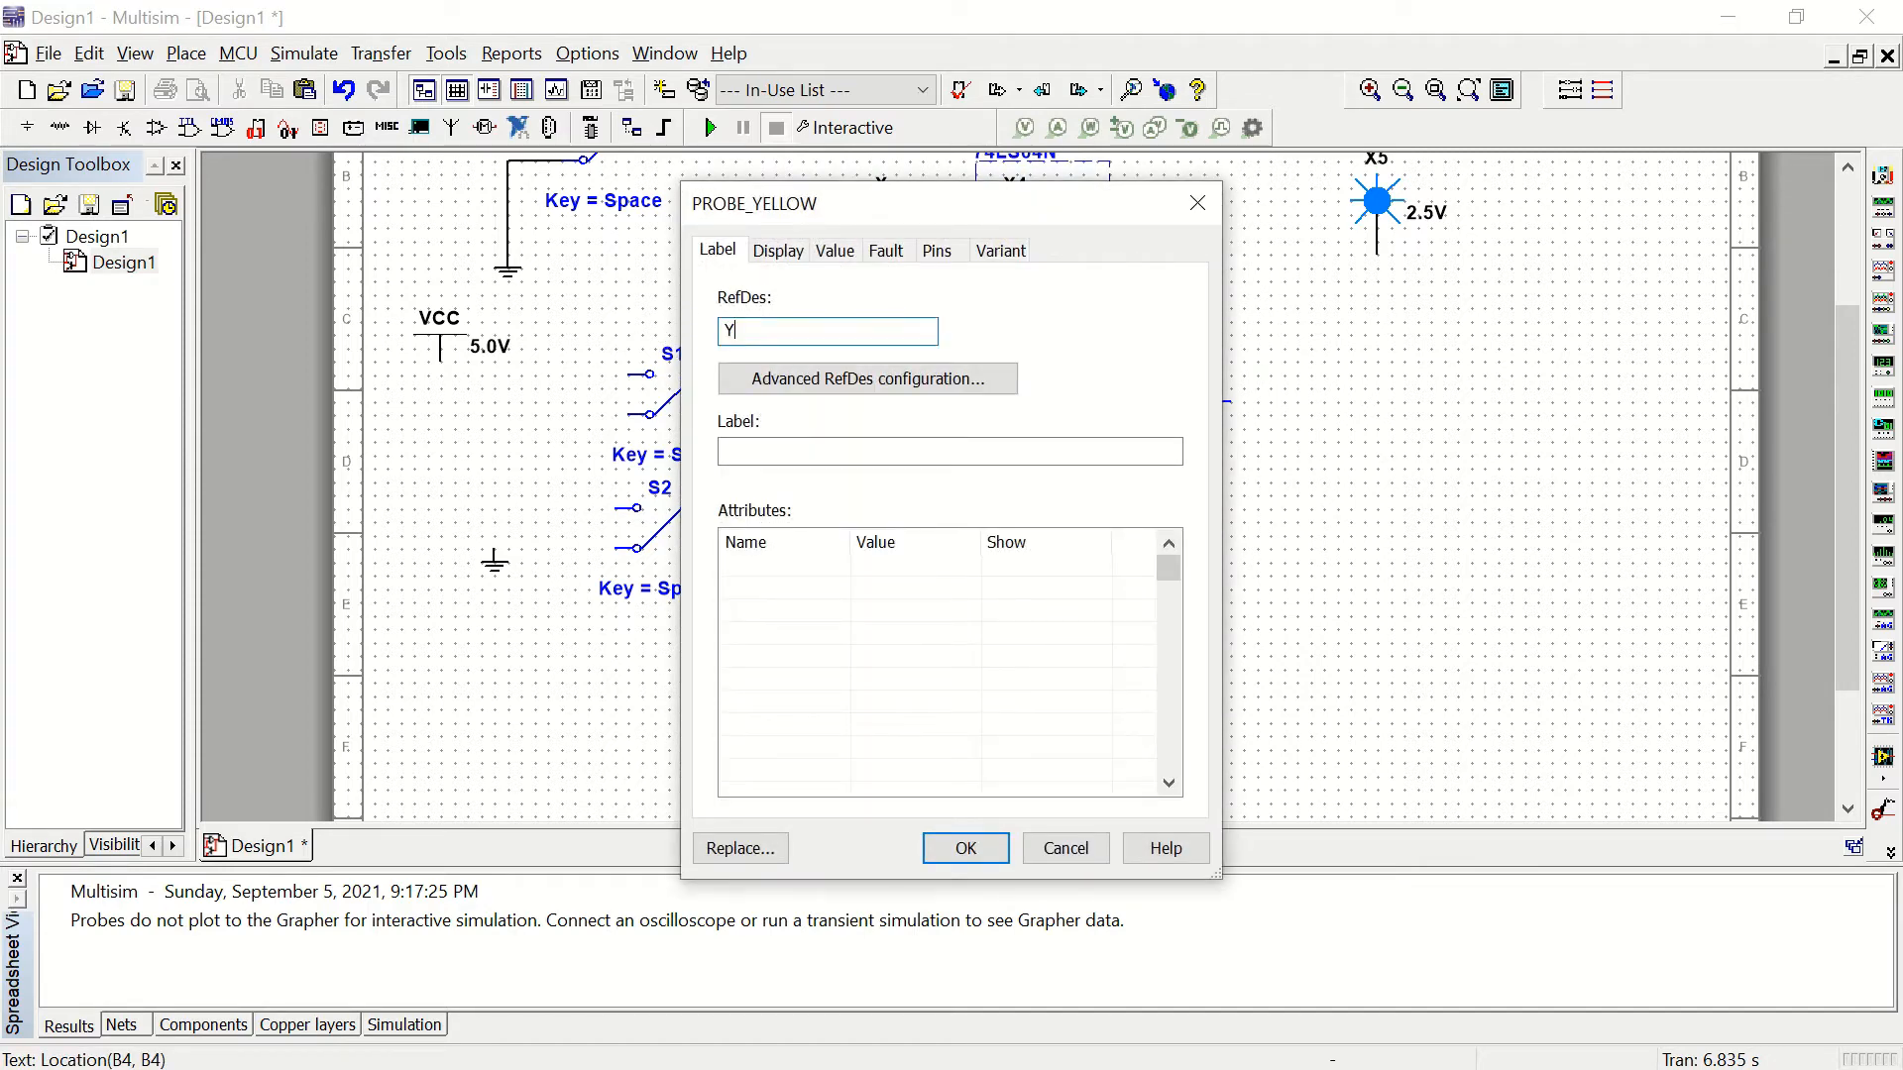
click(976, 843)
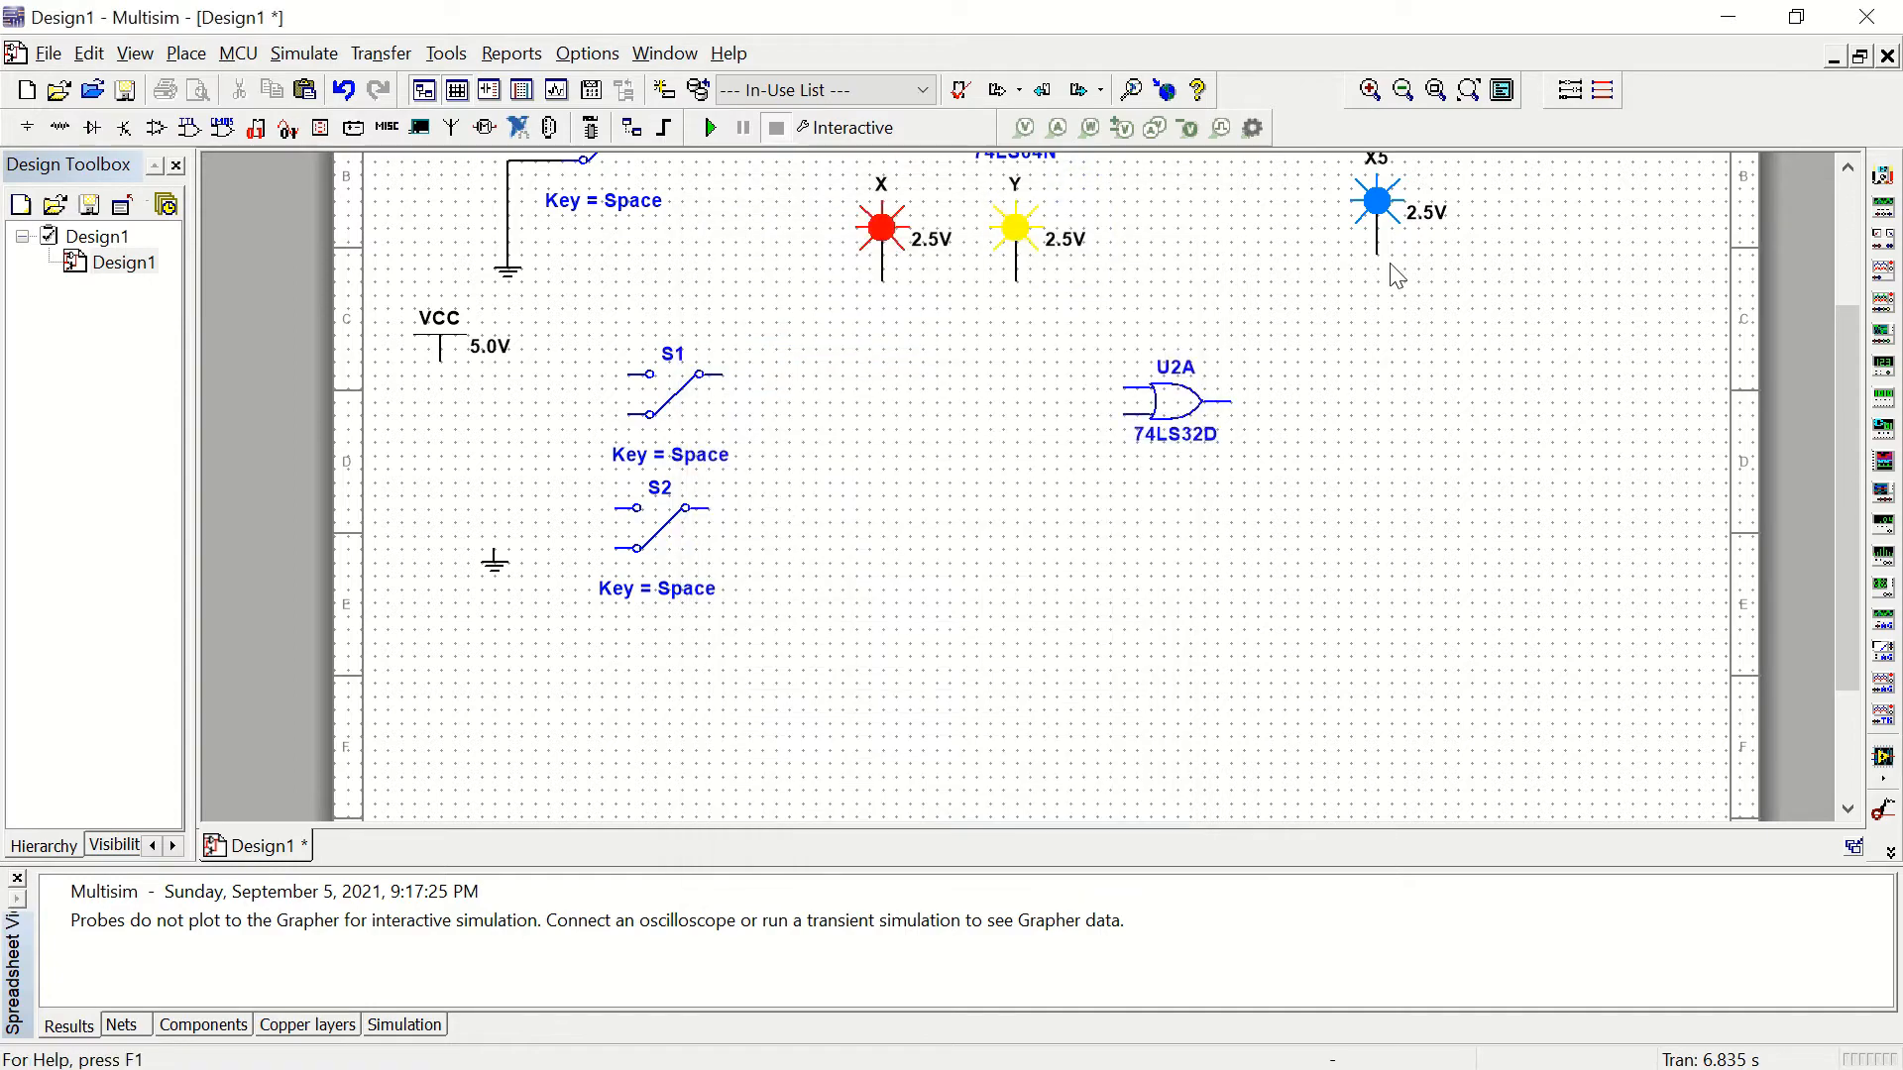
Step: Change the blue probe's reference designator to Z
double_click(1373, 156)
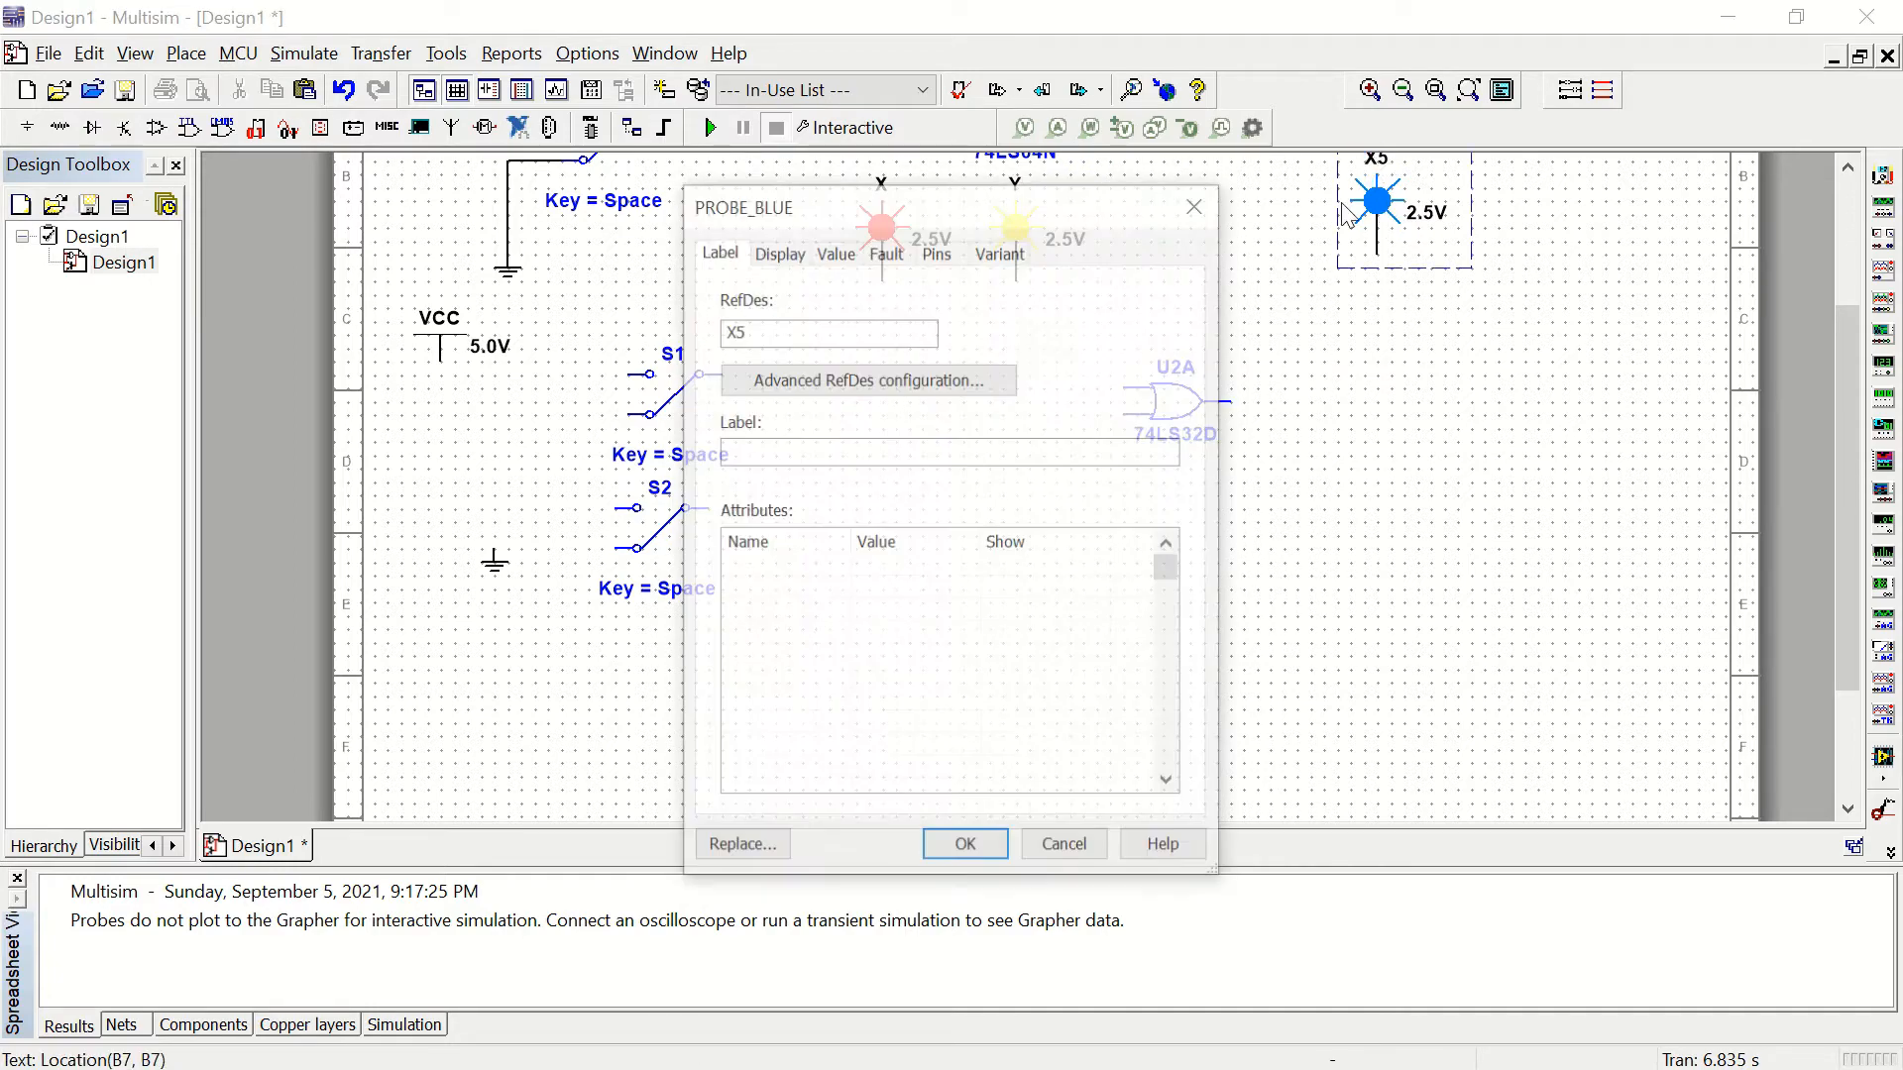
drag(811, 330, 656, 335)
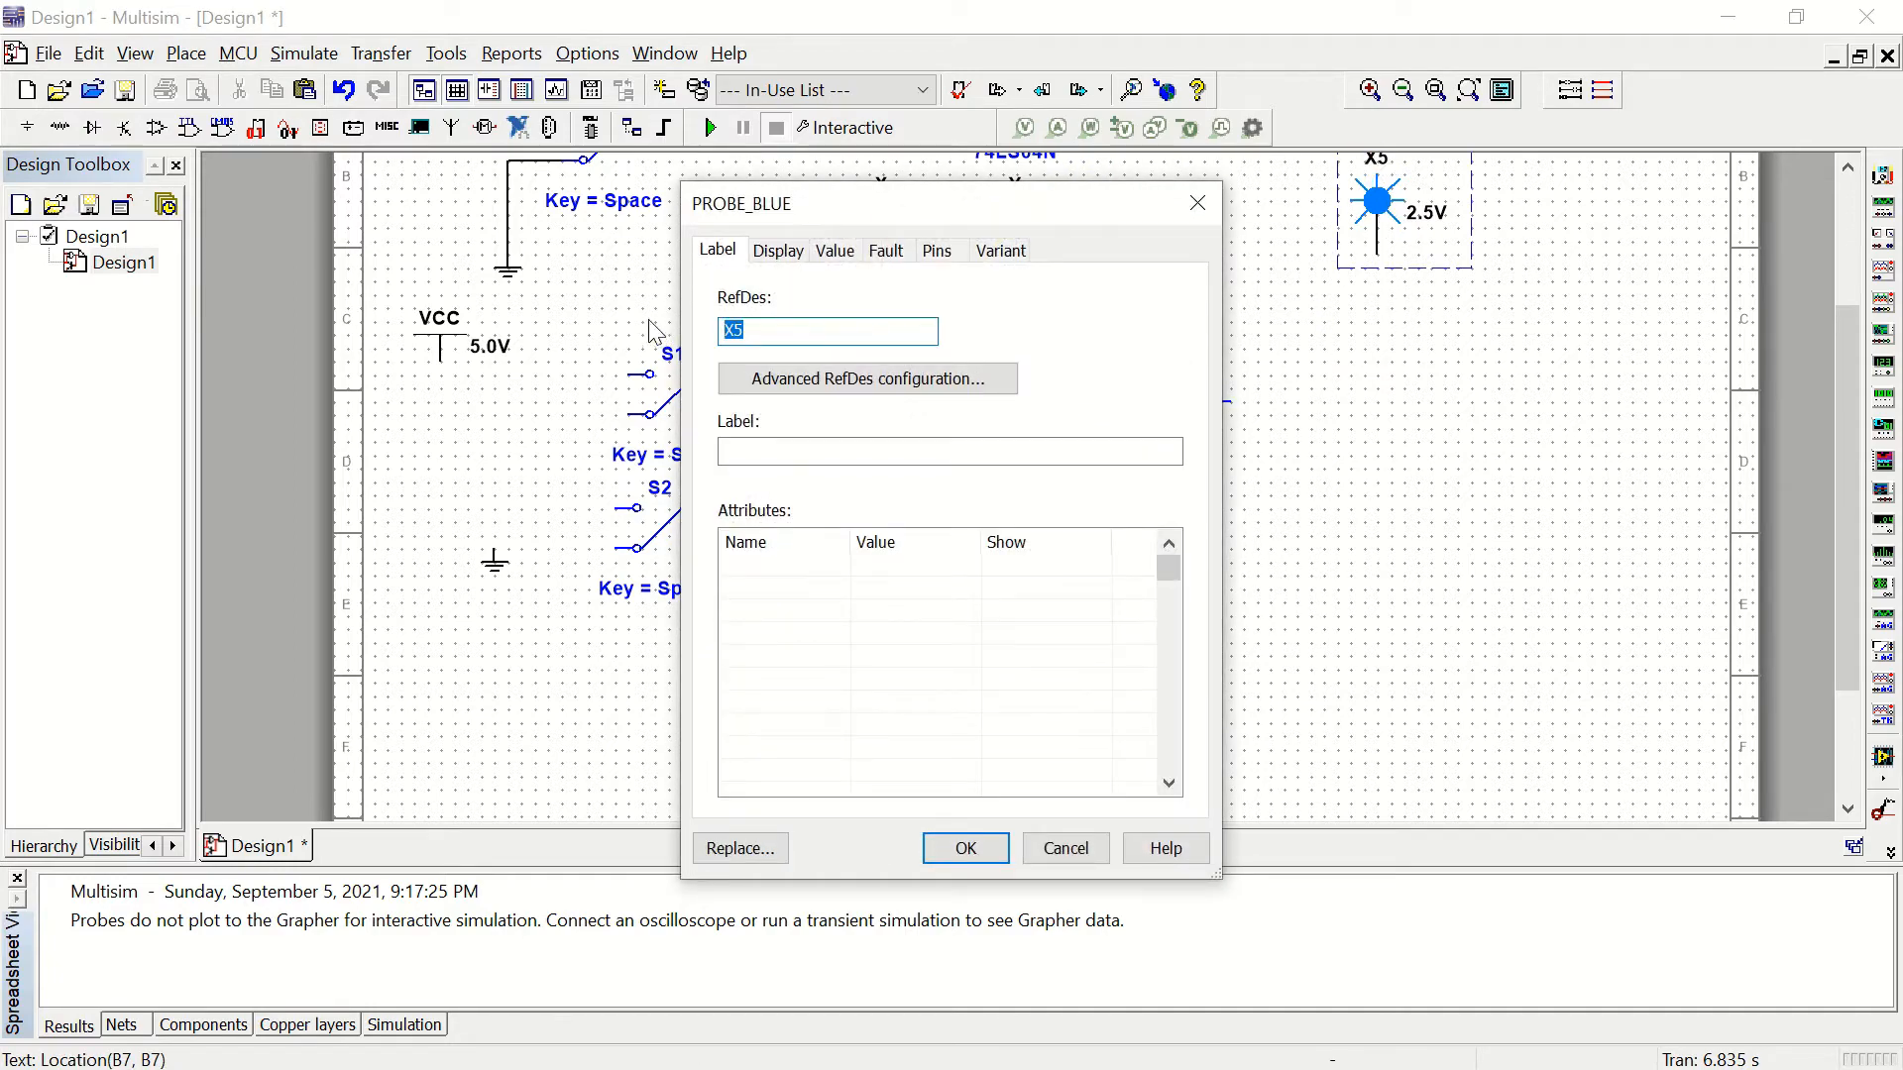
text(Z)
click(966, 848)
scroll(1334, 421, up, 2)
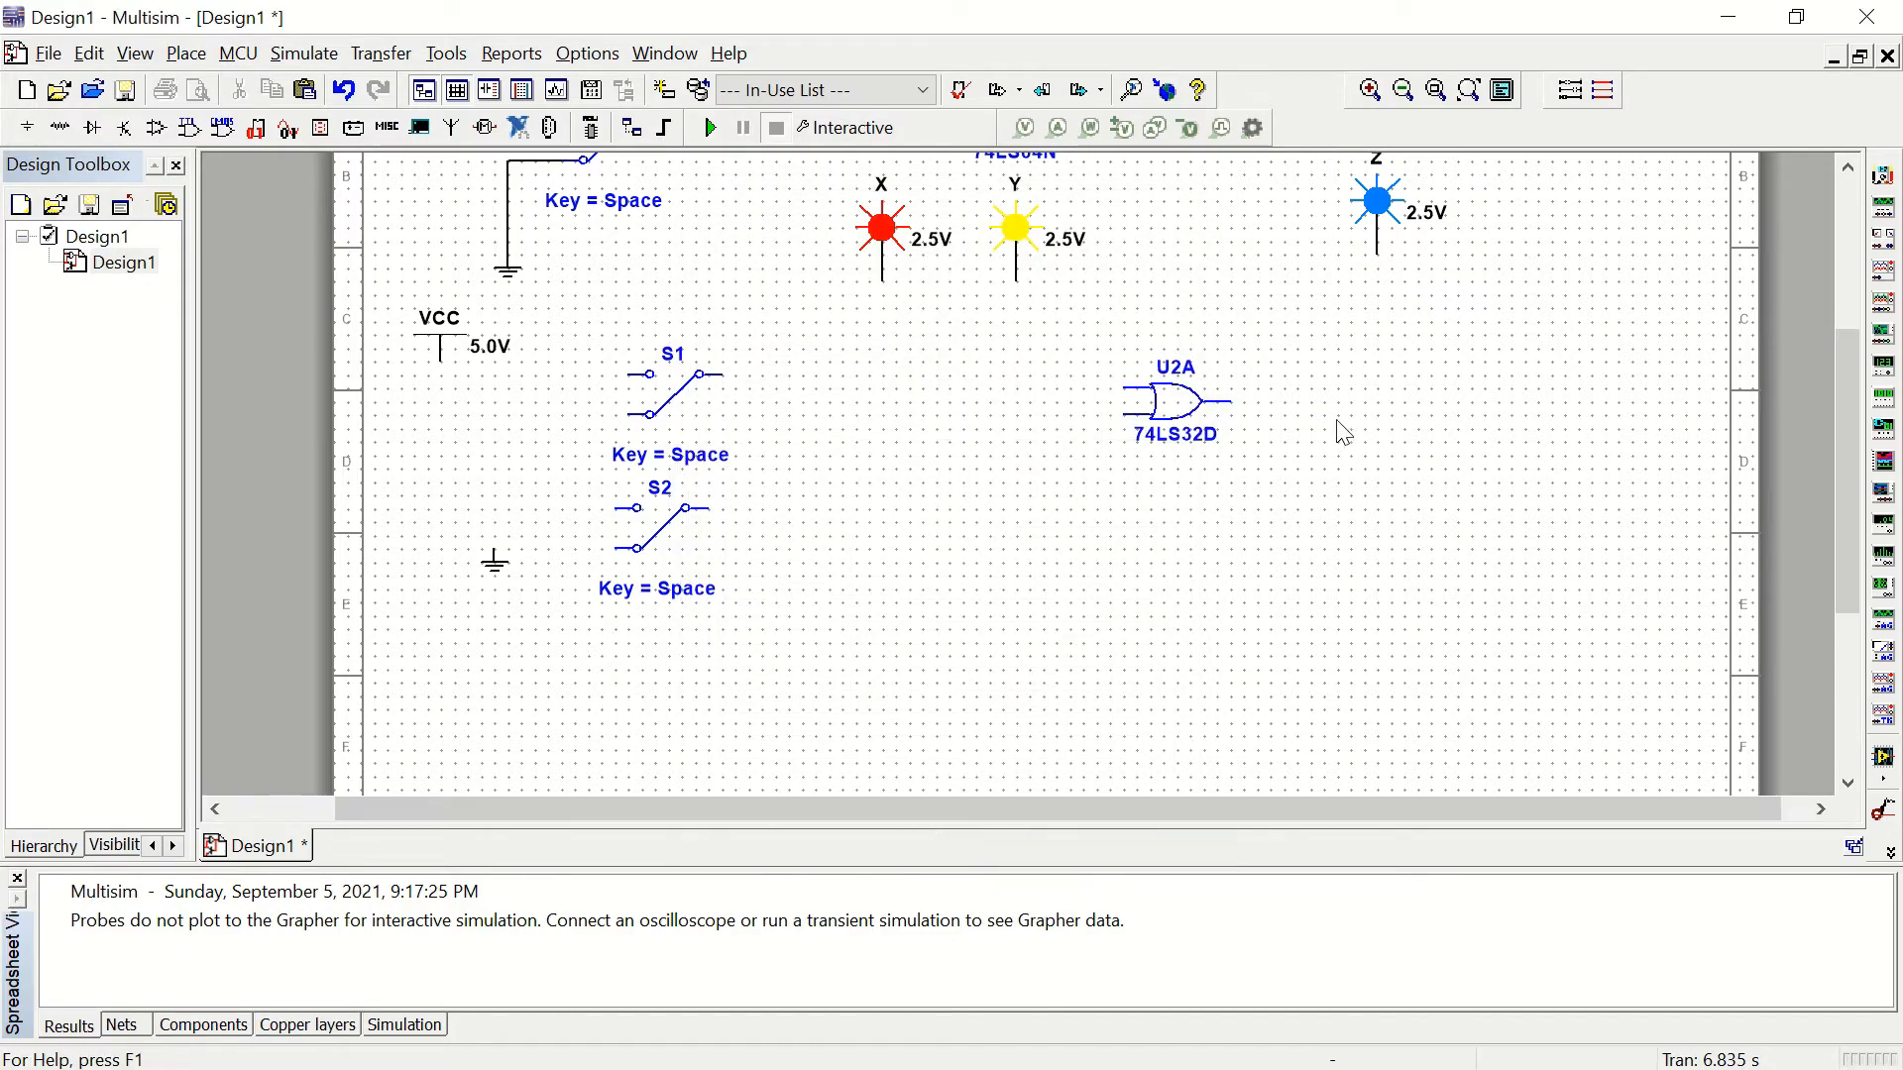
scroll(1335, 421, down, 3)
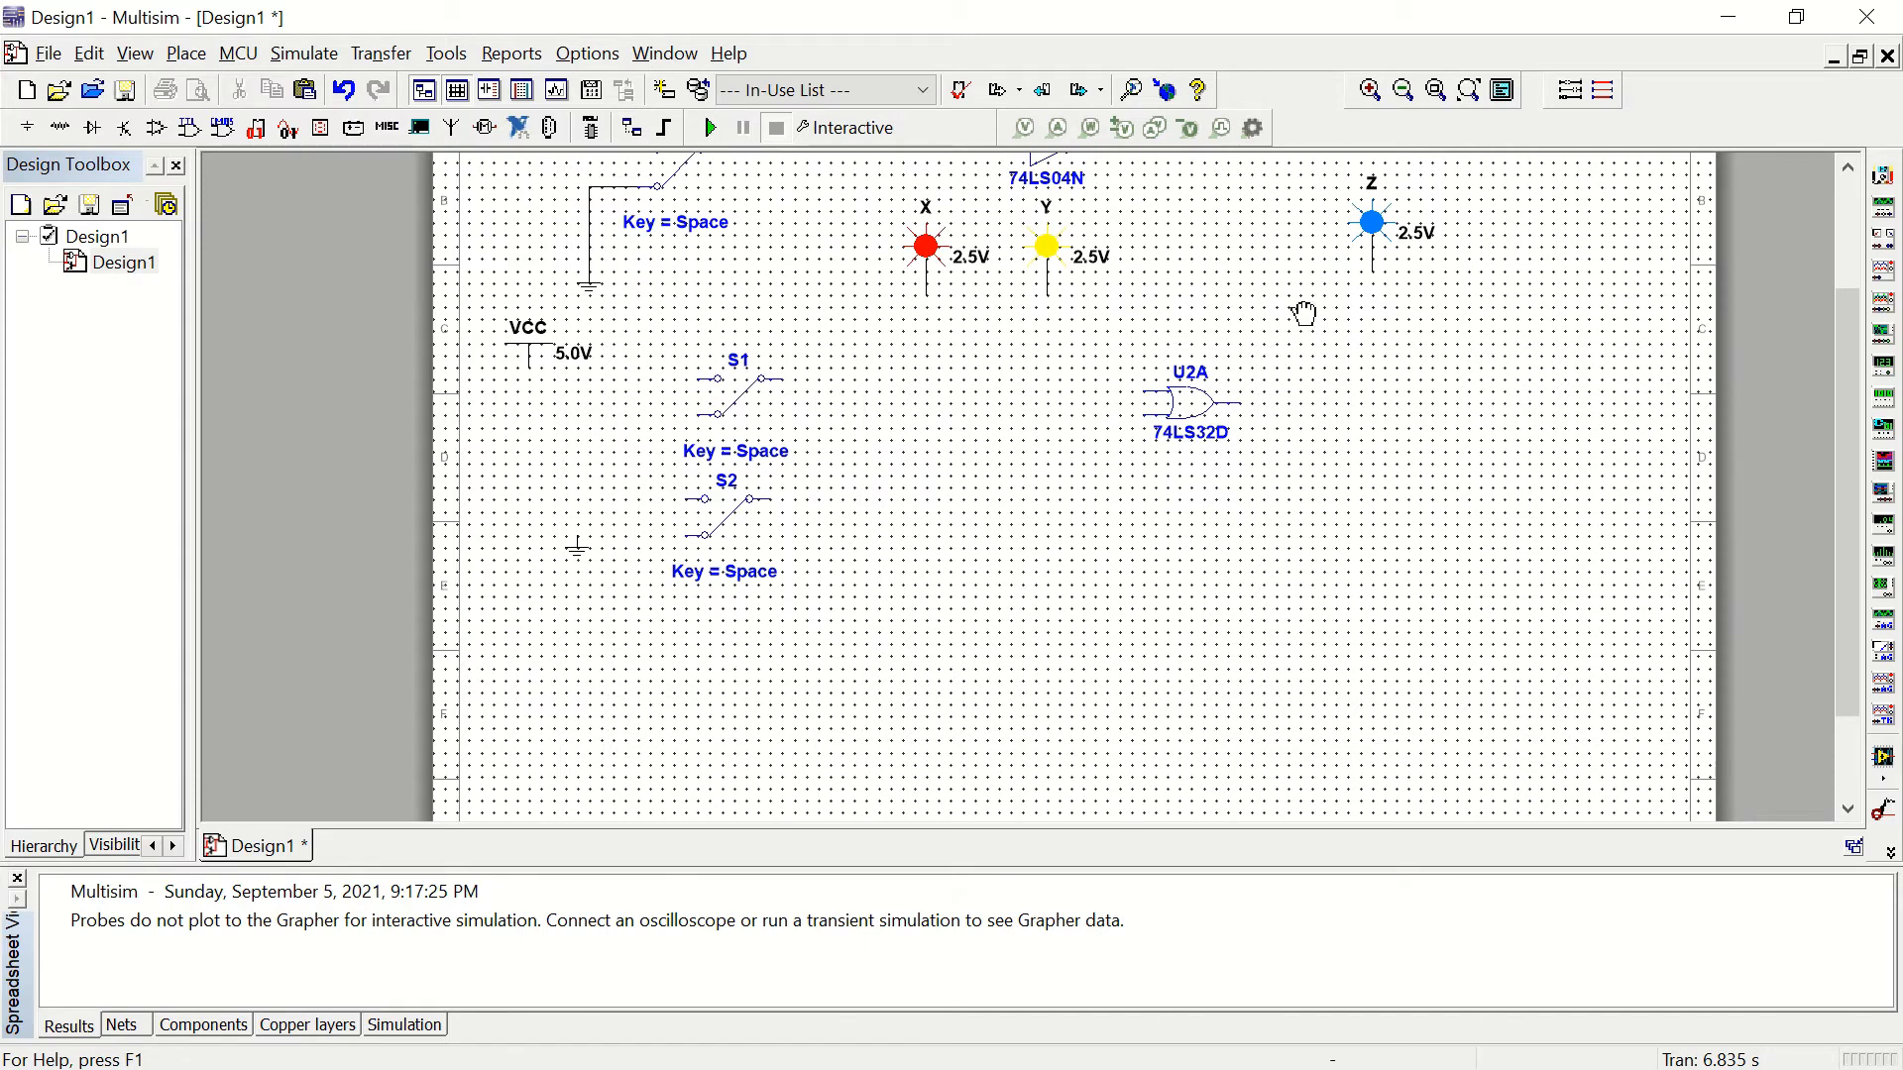
drag(1304, 310, 1221, 430)
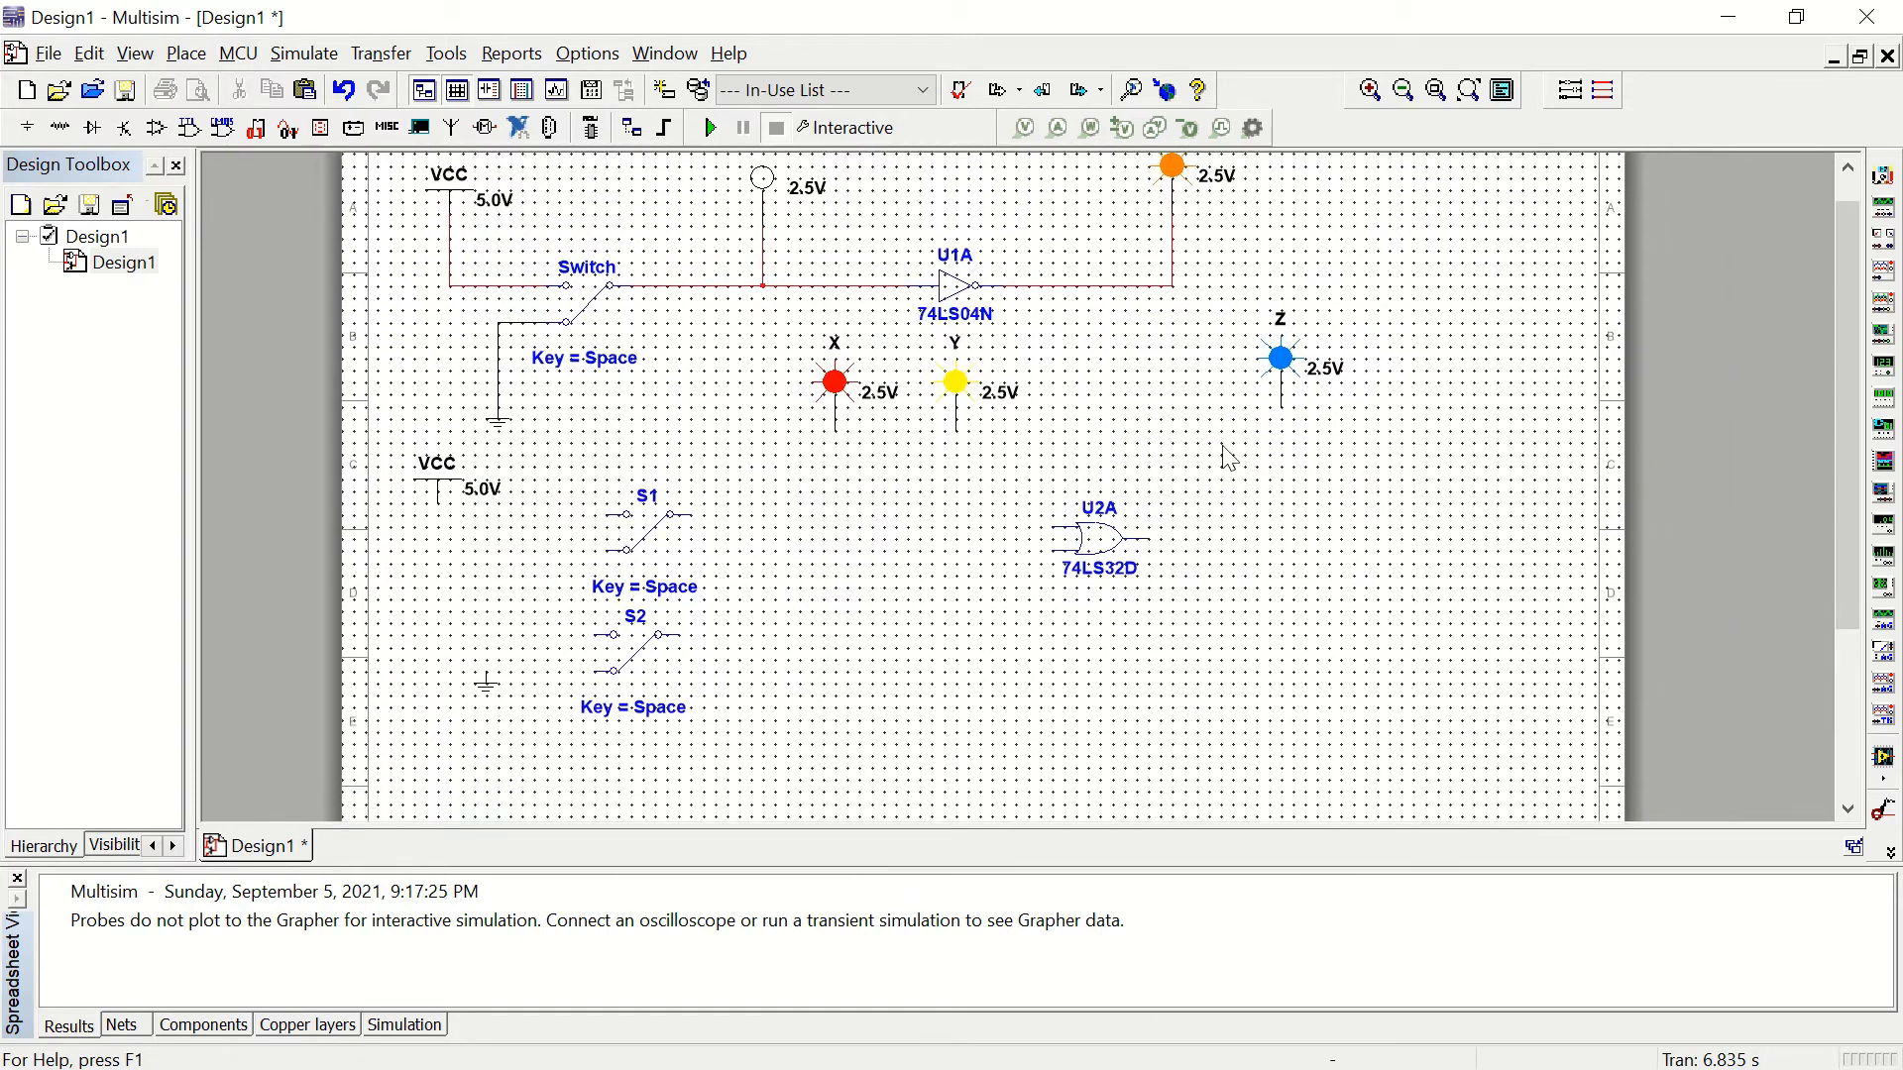
Step: Move the ground symbol of the OR gate circuit down so it sits below switch S2
click(490, 684)
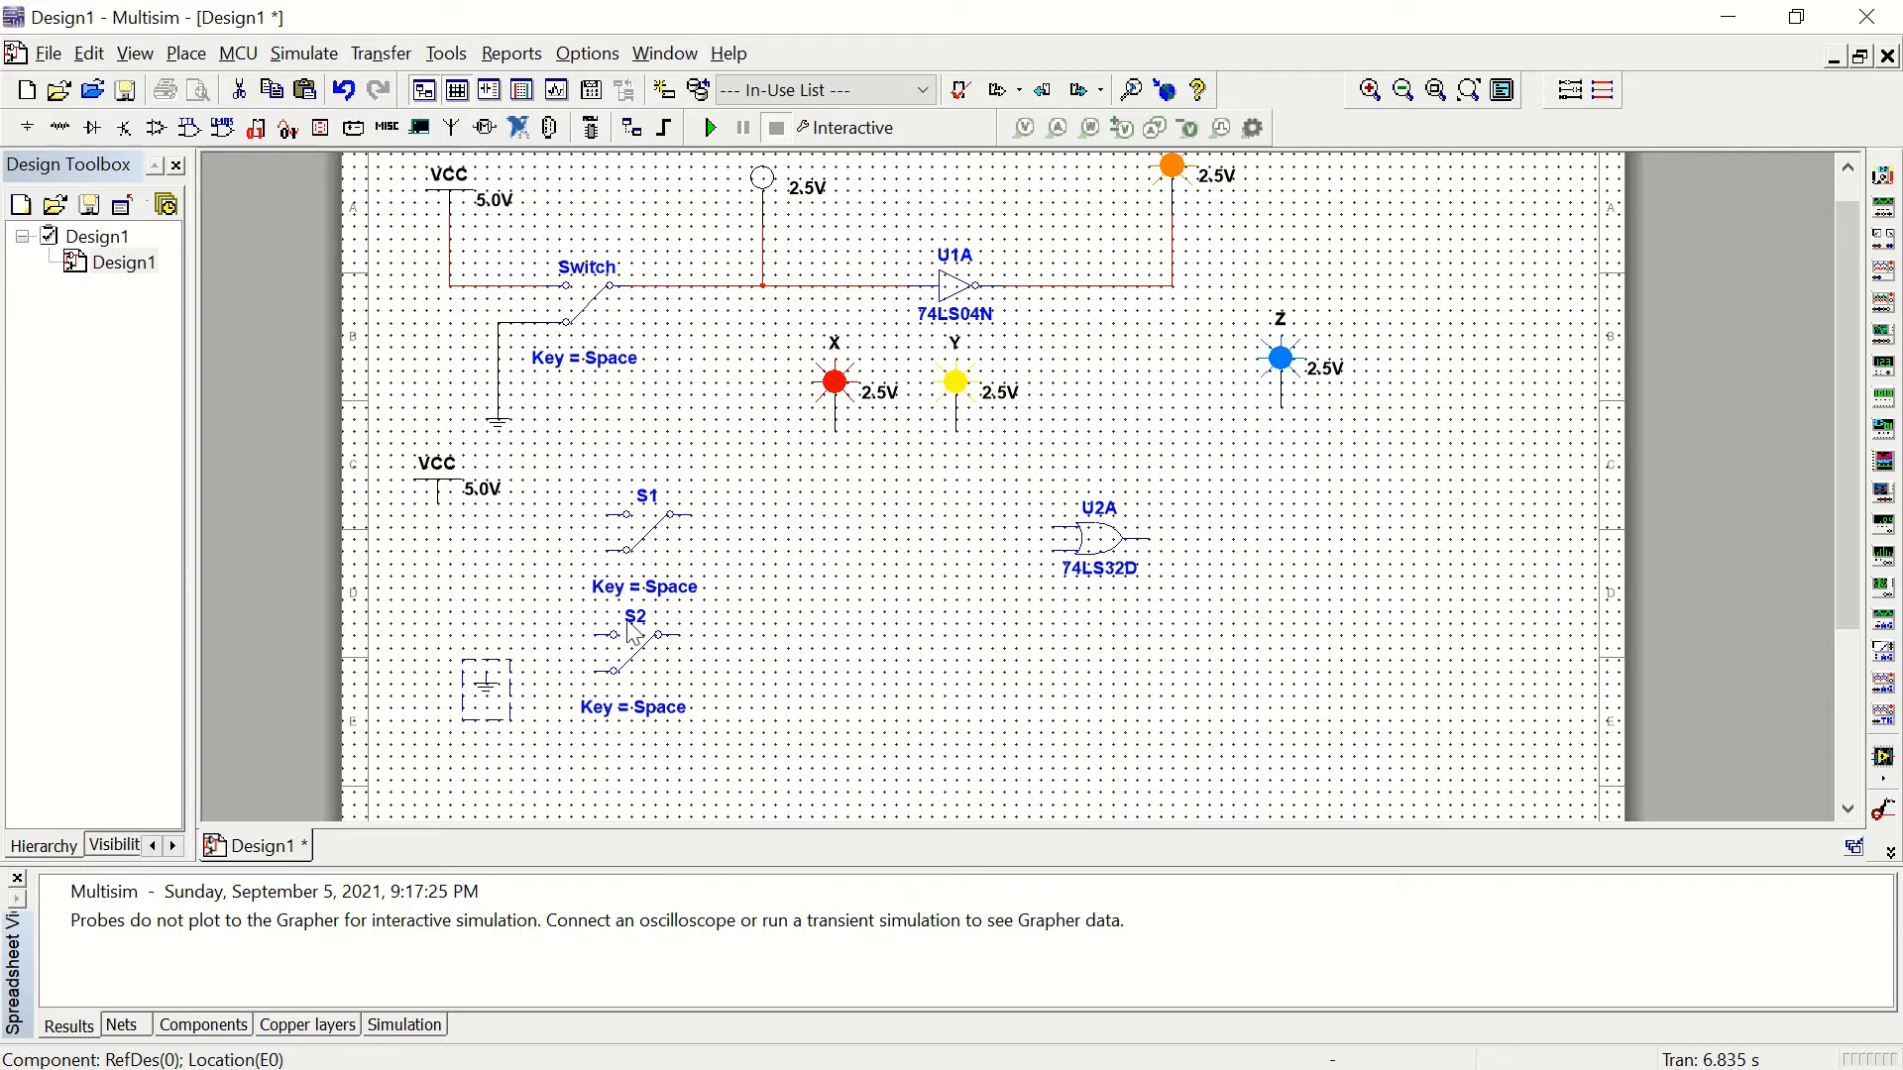
key(ctrl+v)
click(488, 771)
Step: Select switch S1 and toggle the switches several times to check which ones respond to the shared toggle key
click(642, 507)
click(642, 504)
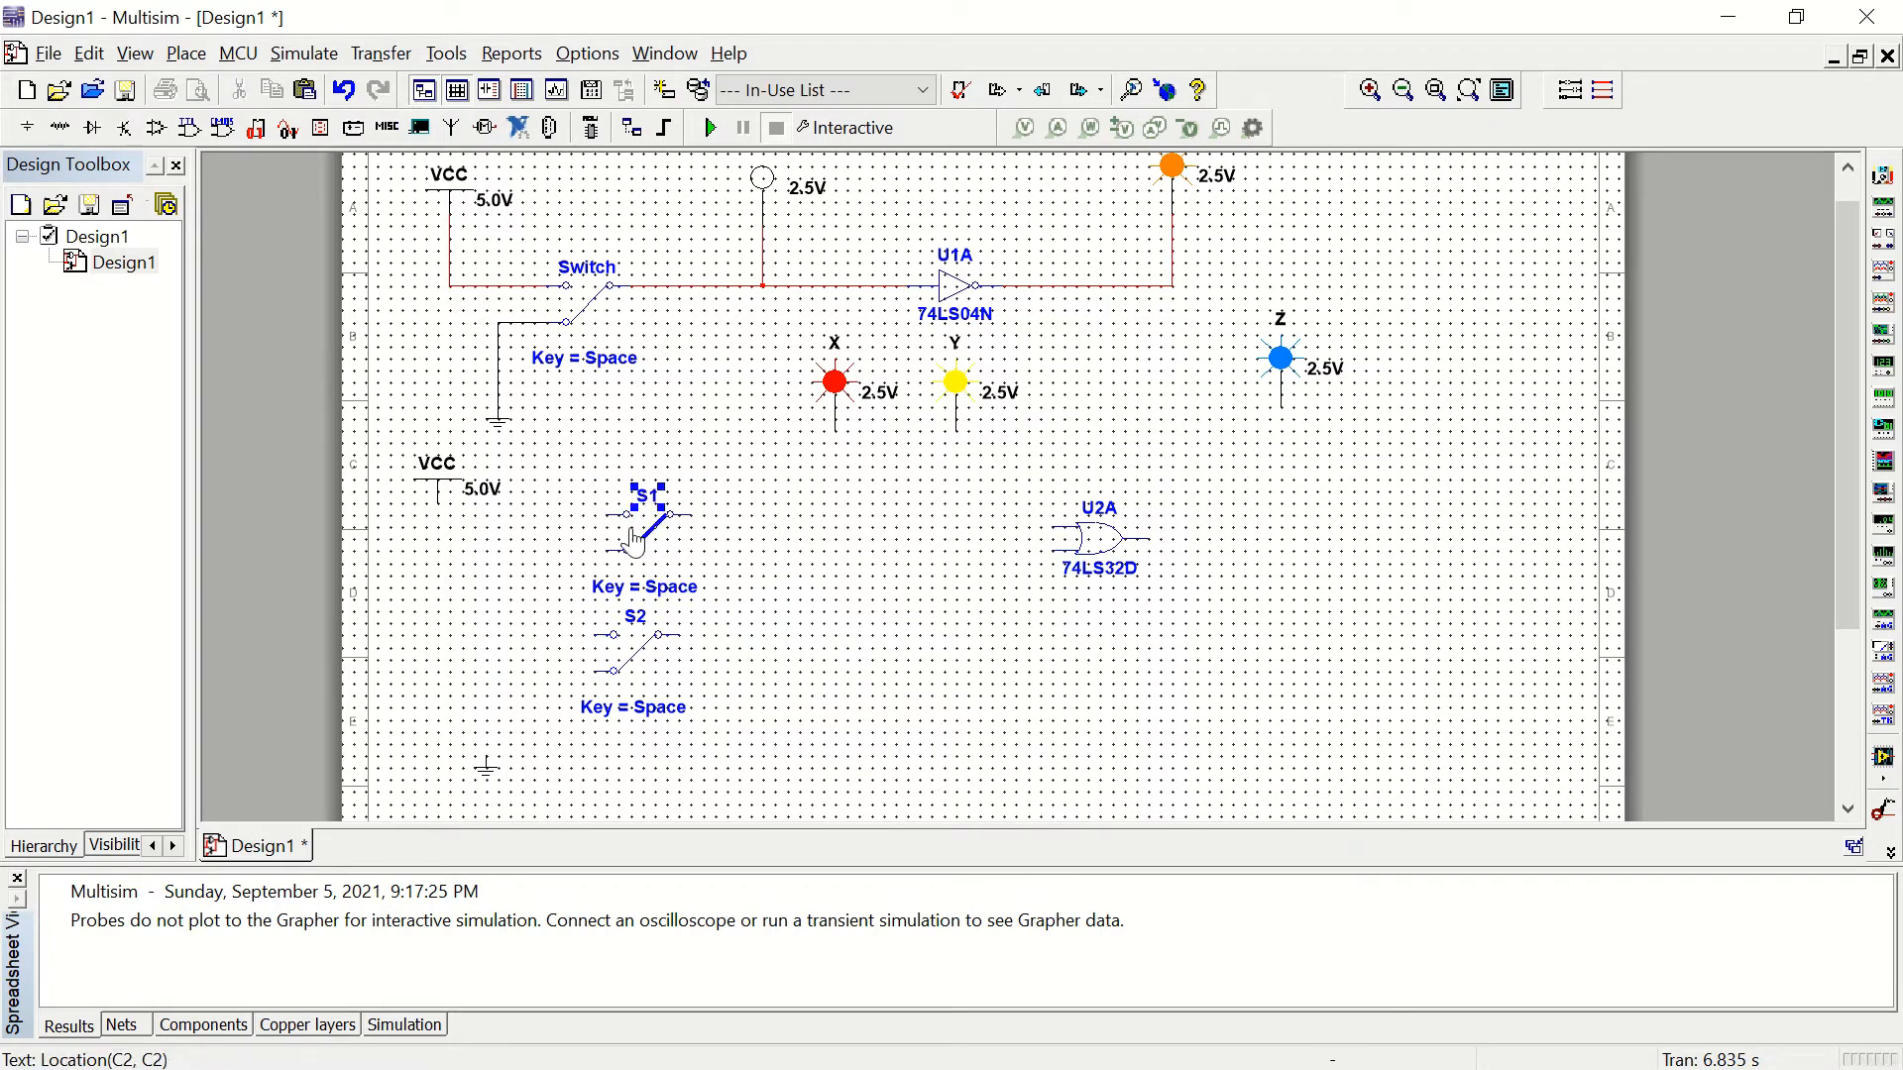
click(674, 565)
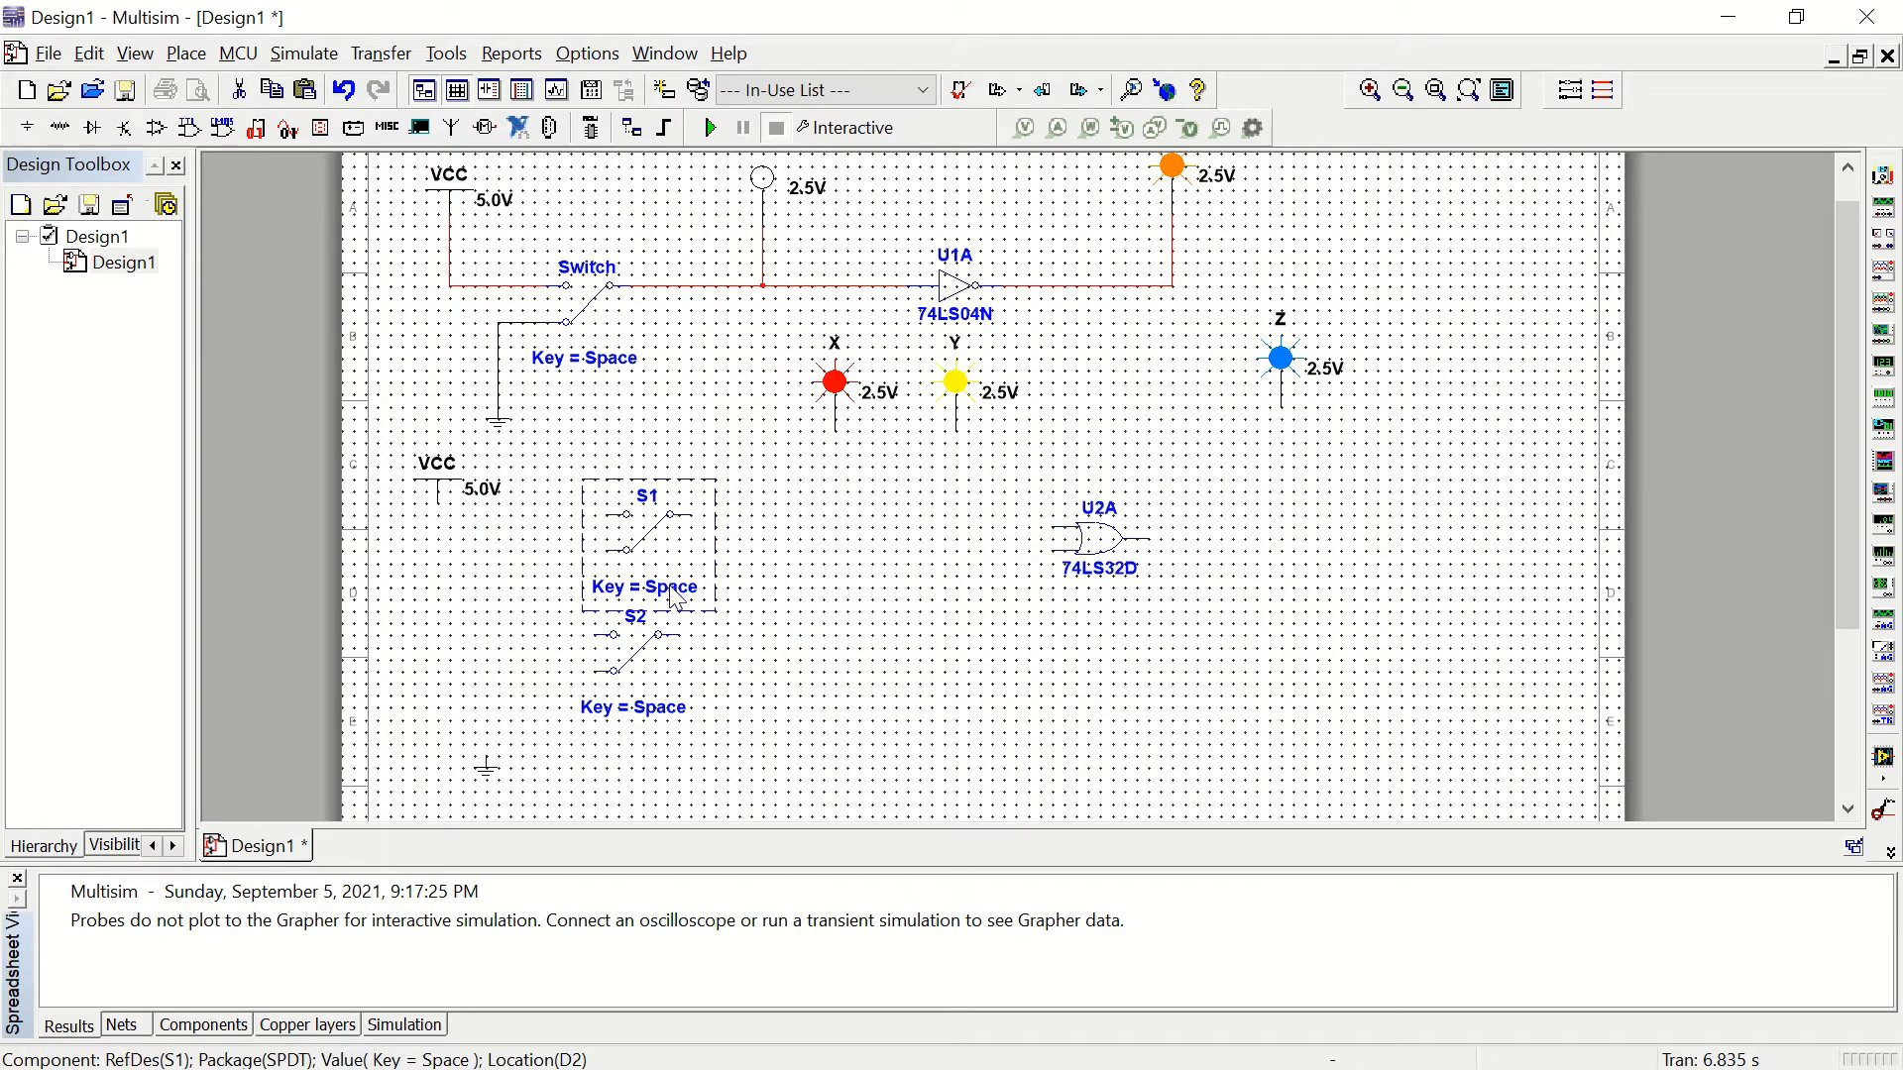
key(space)
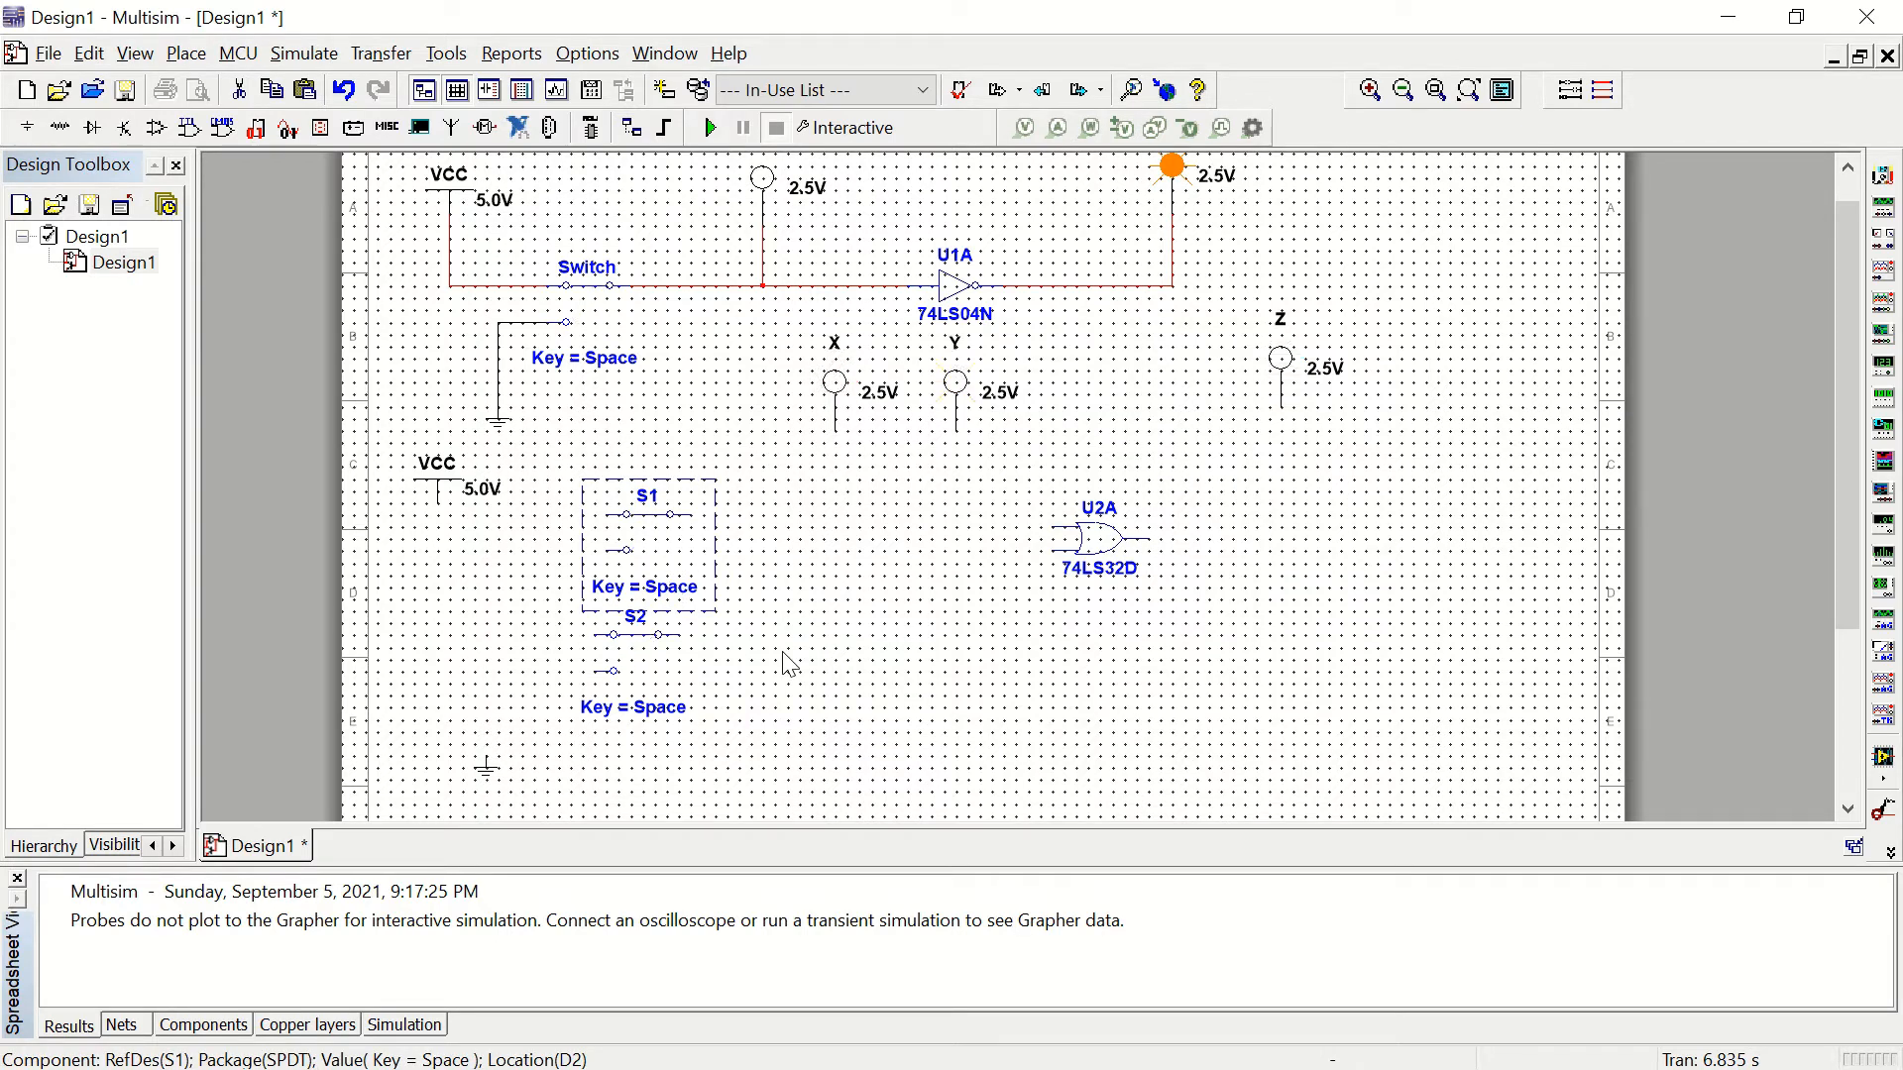
key(space)
key(space)
key(space)
Step: Set the toggle key of switch S1 to A
double_click(667, 586)
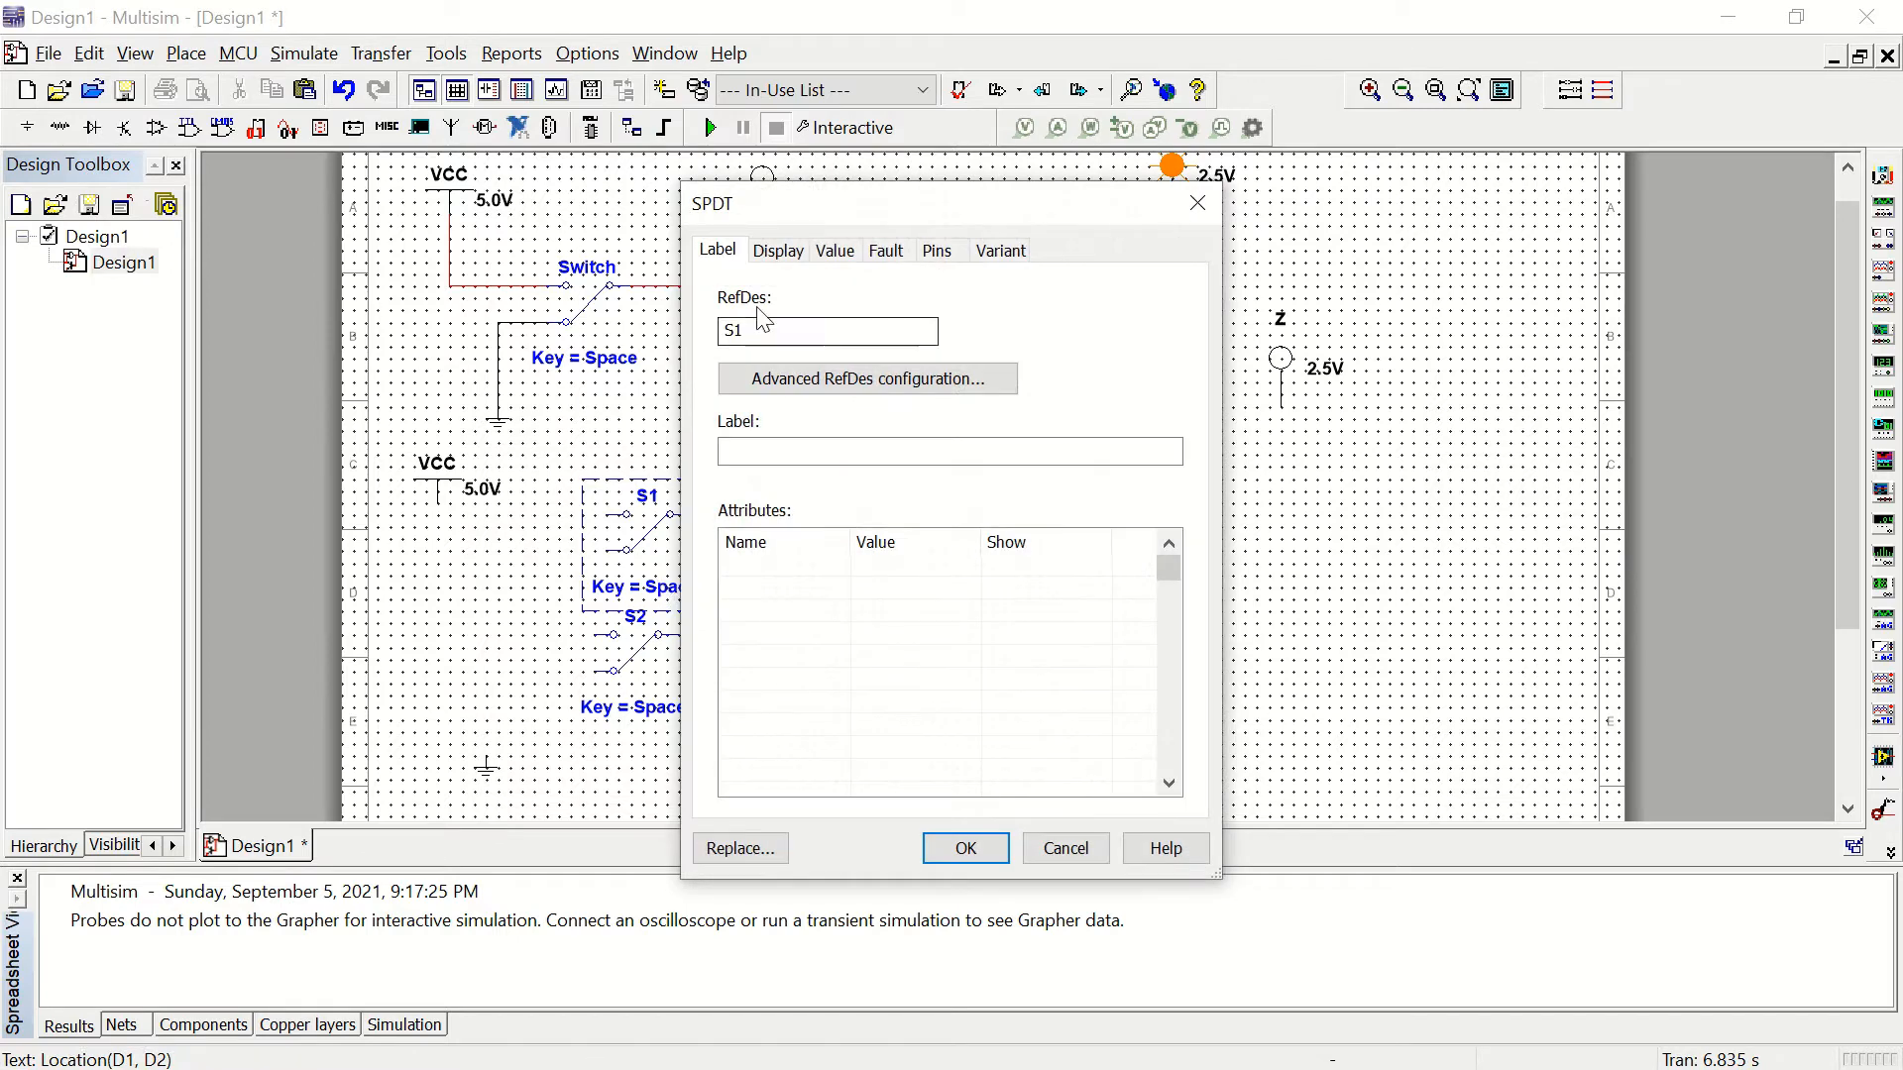
click(847, 258)
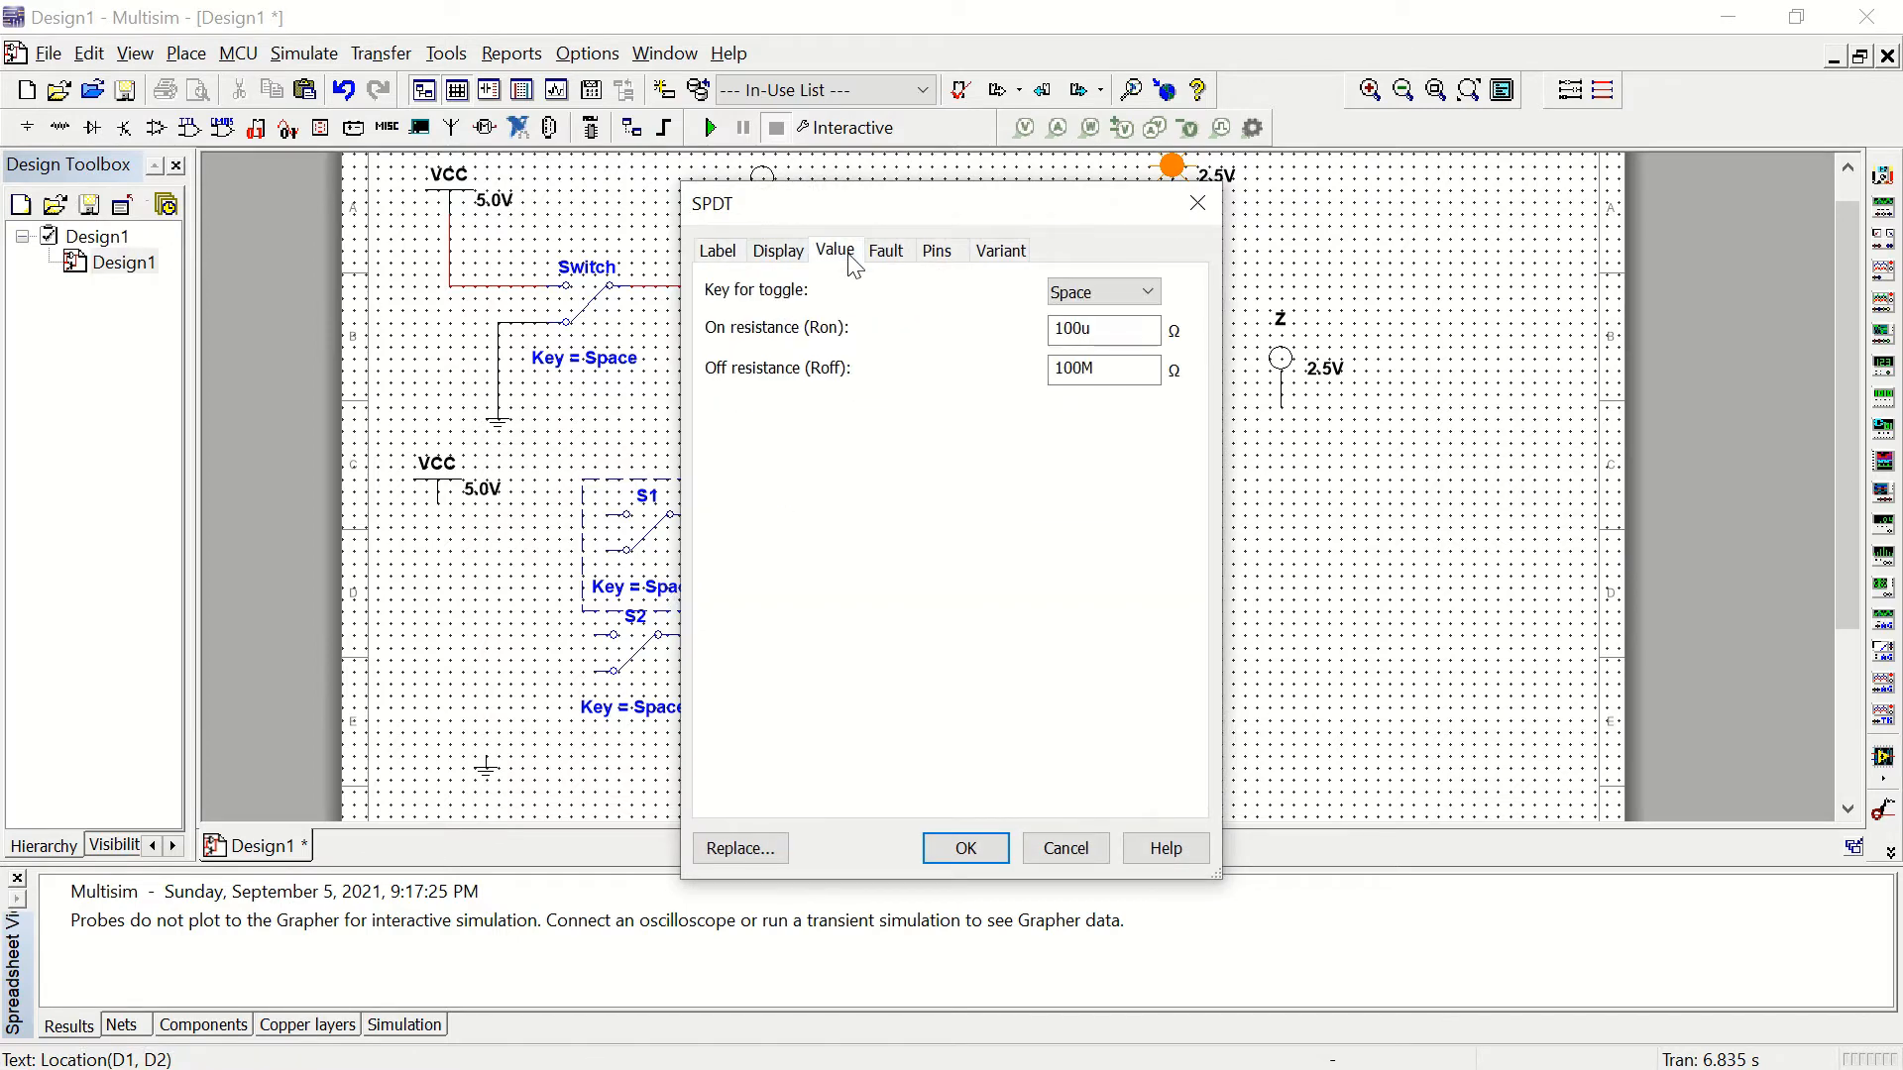
click(1103, 298)
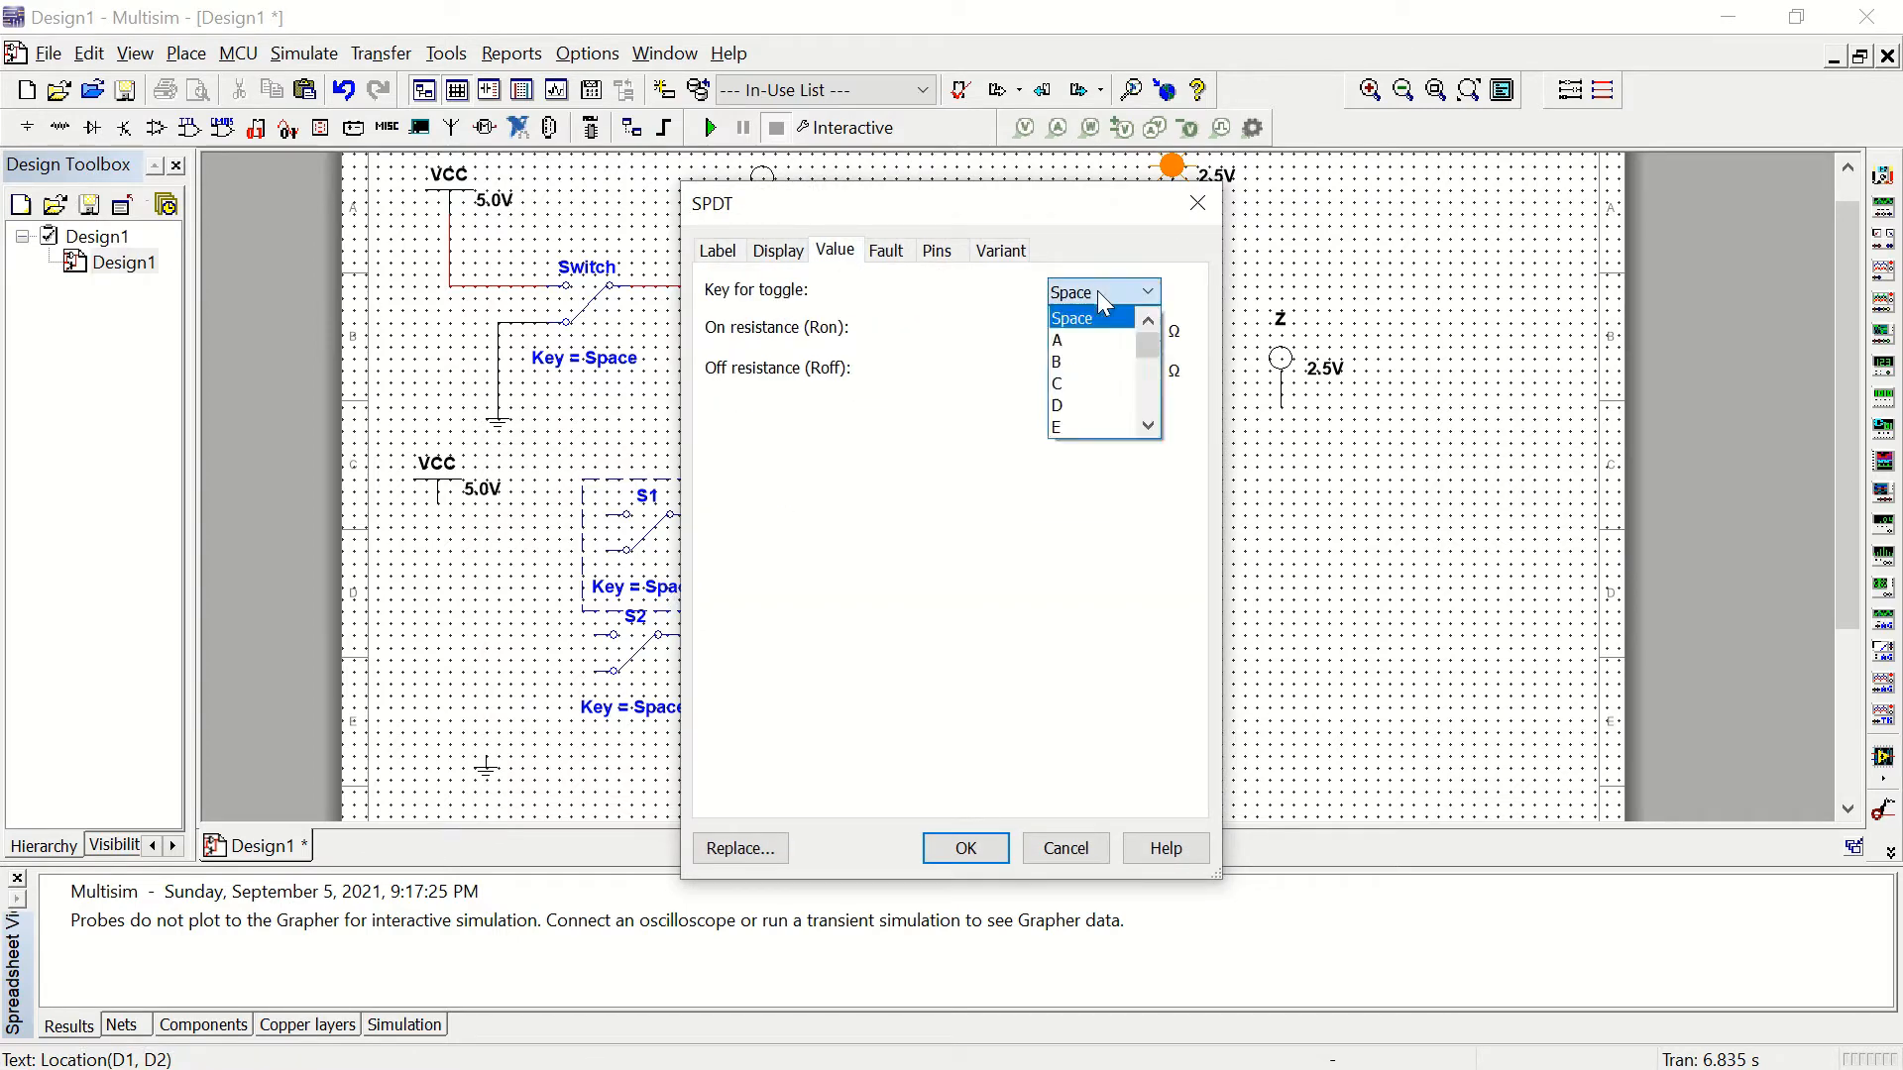
click(1090, 342)
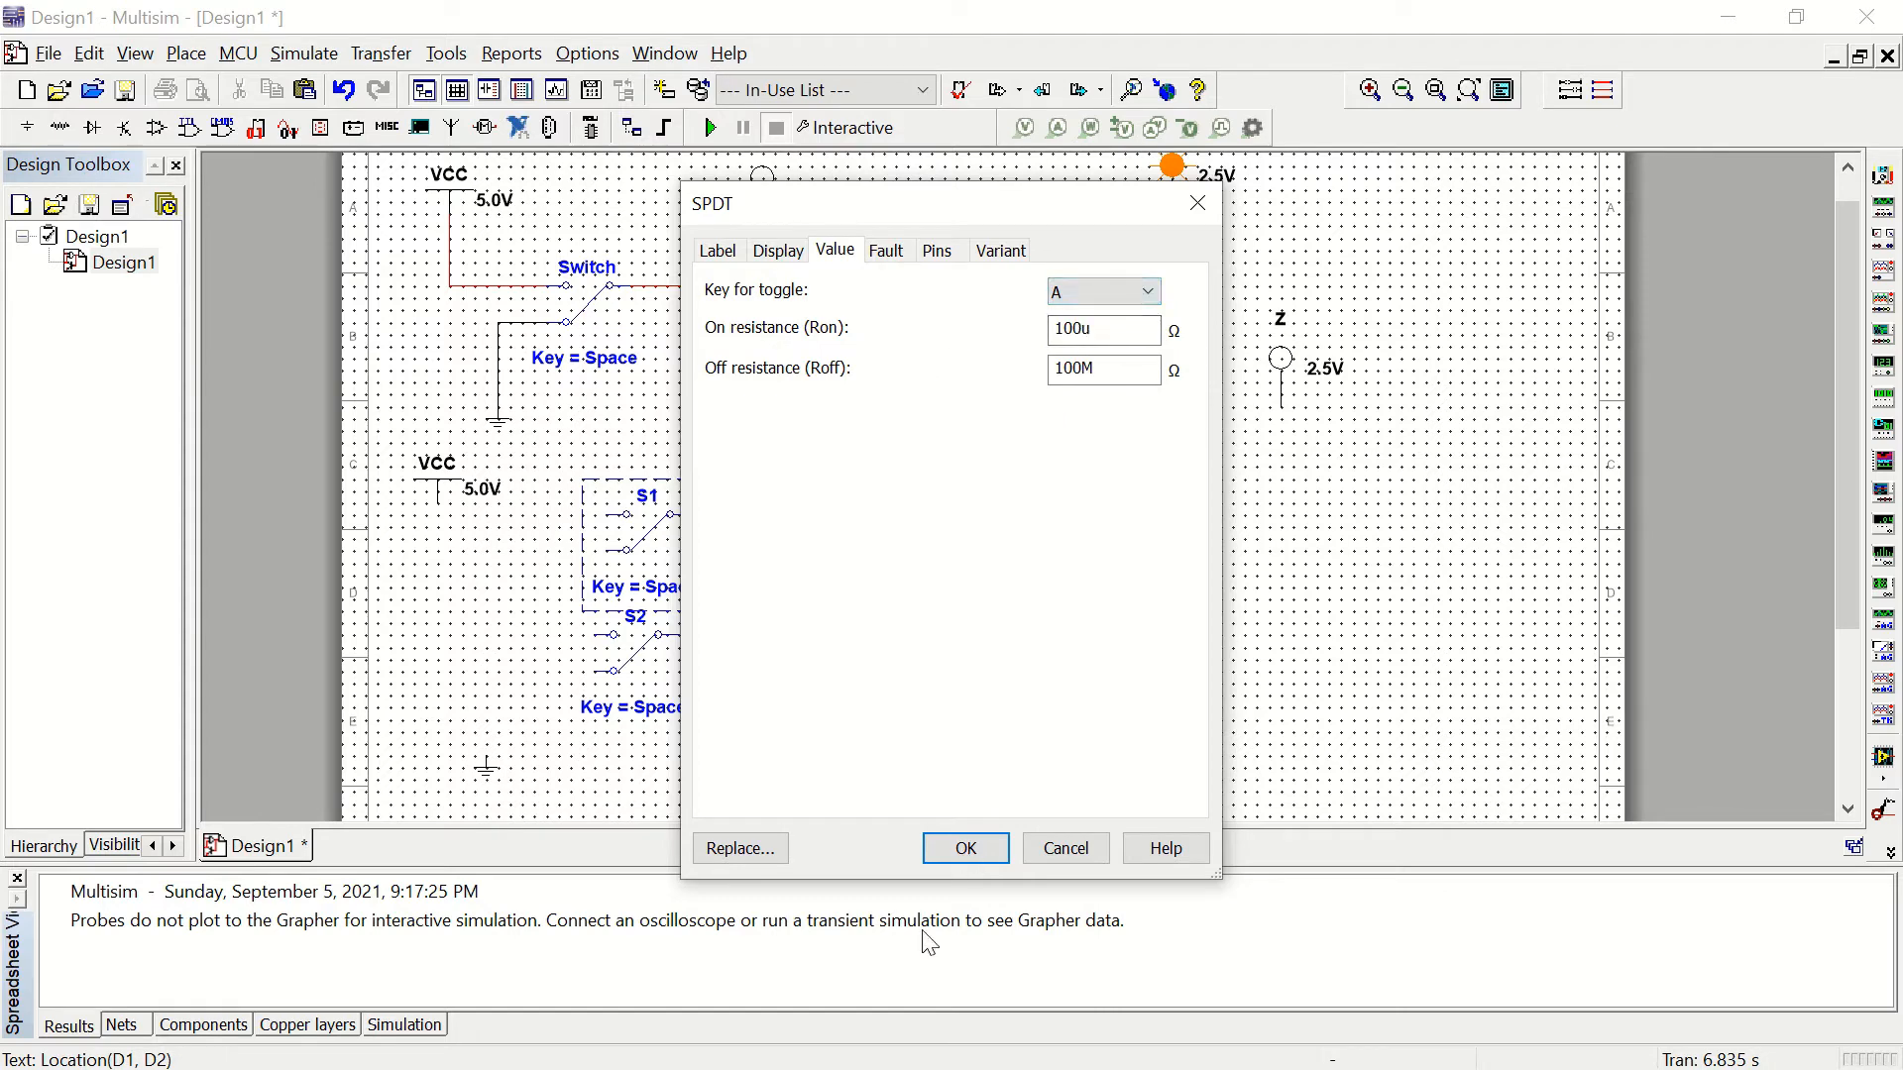
click(963, 848)
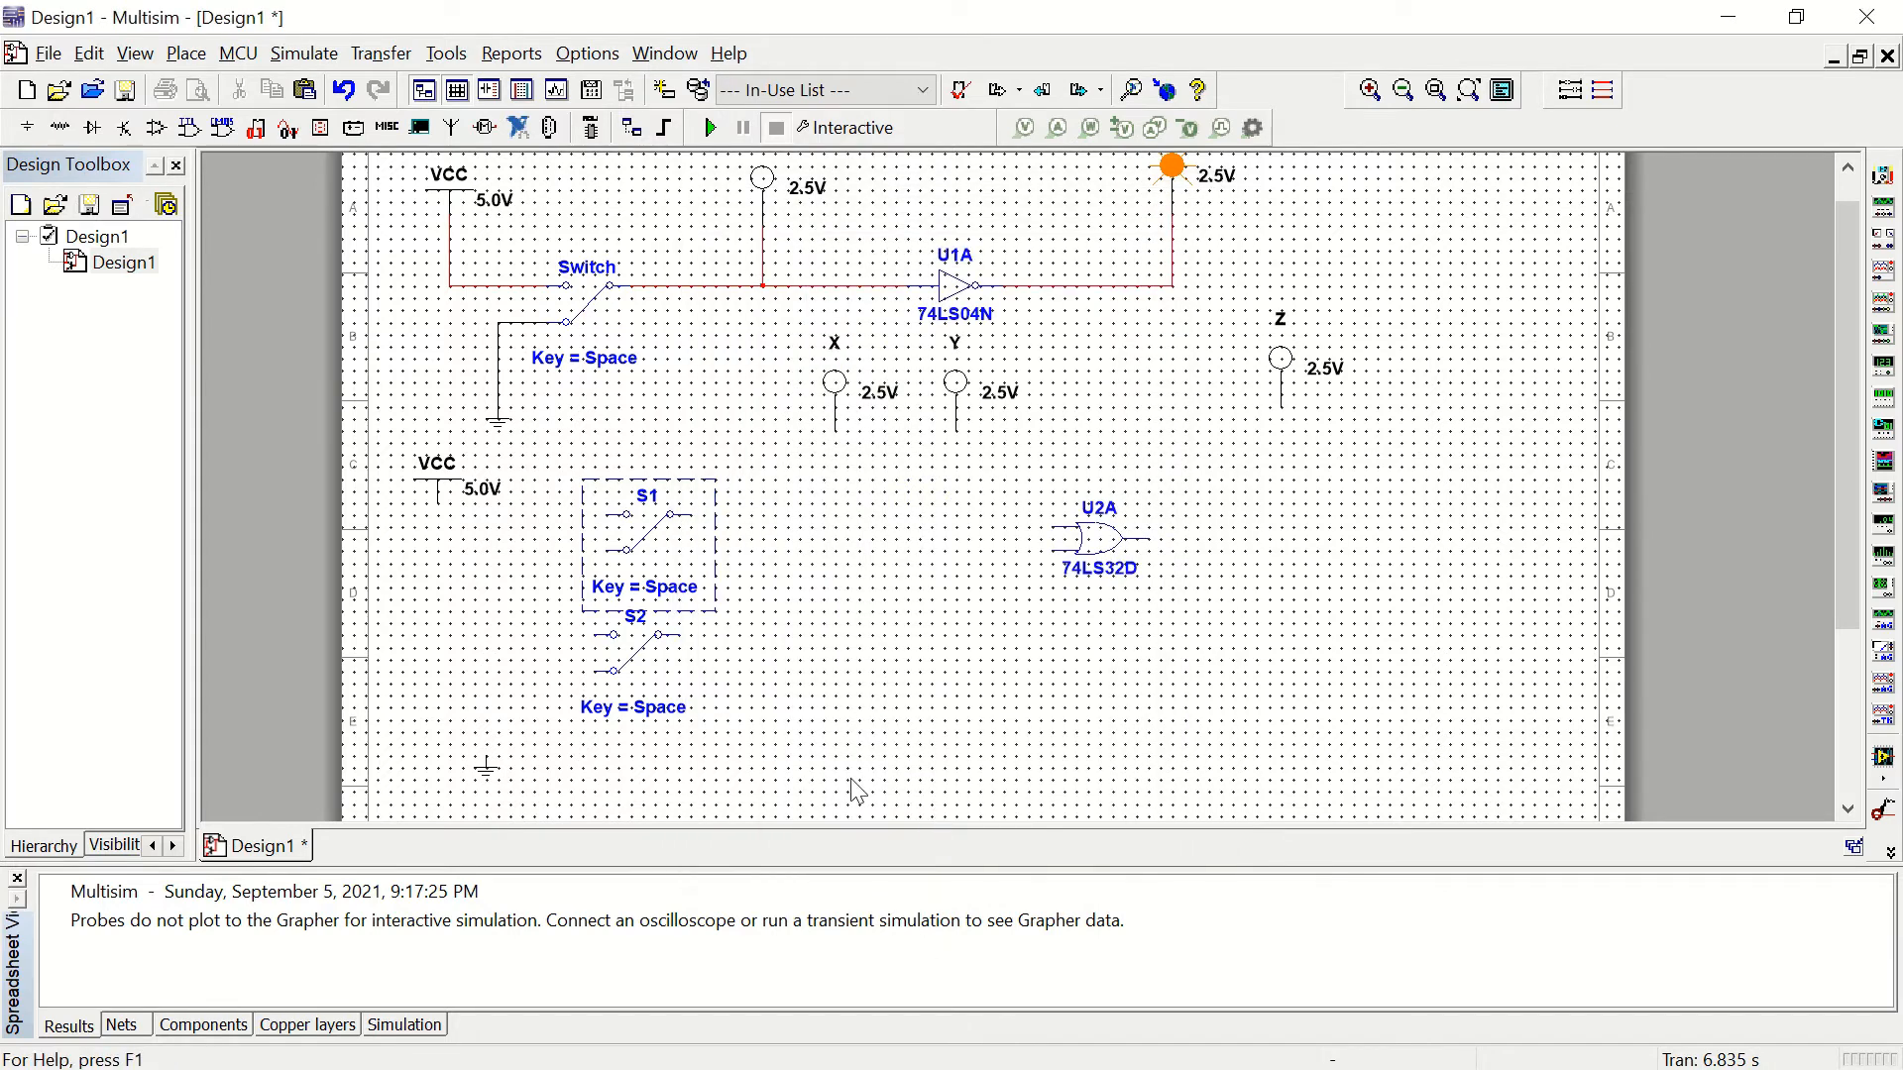
Step: Set the toggle key of switch S2 to B
click(654, 670)
double_click(654, 671)
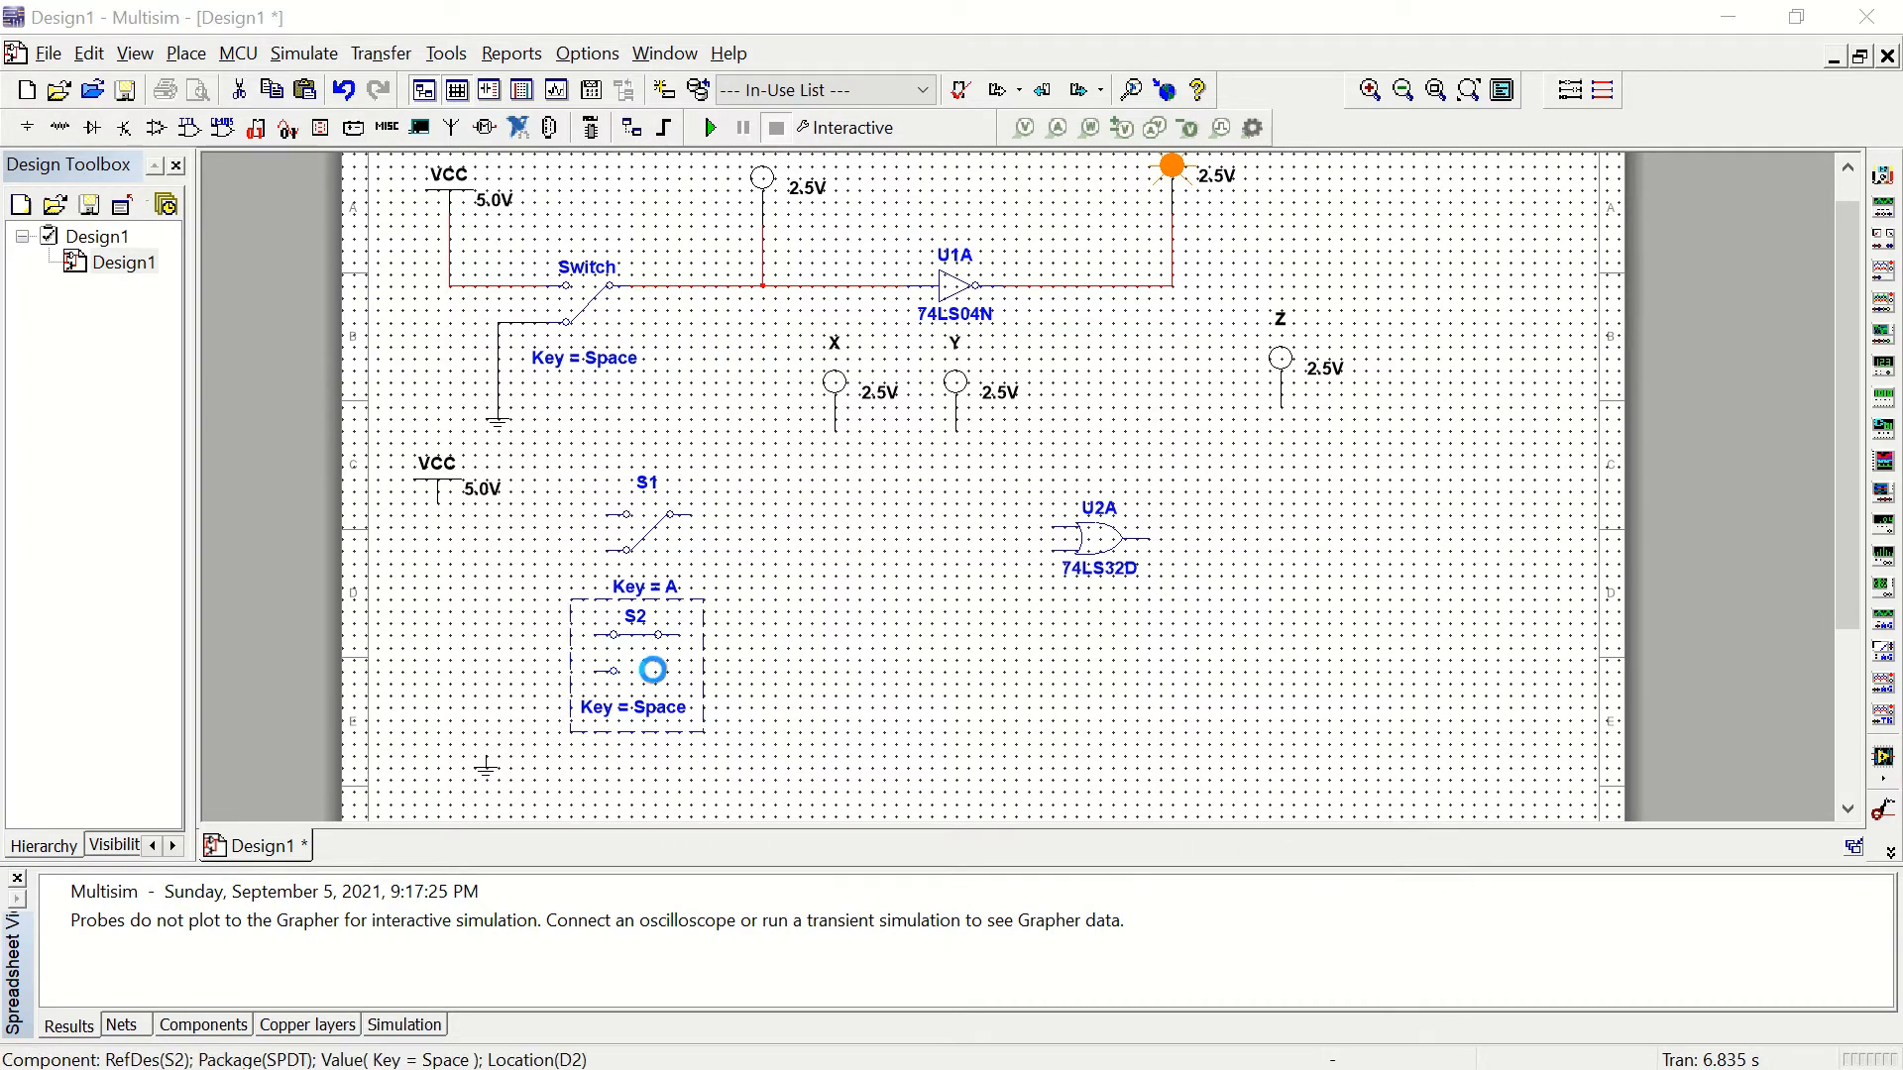
click(1103, 291)
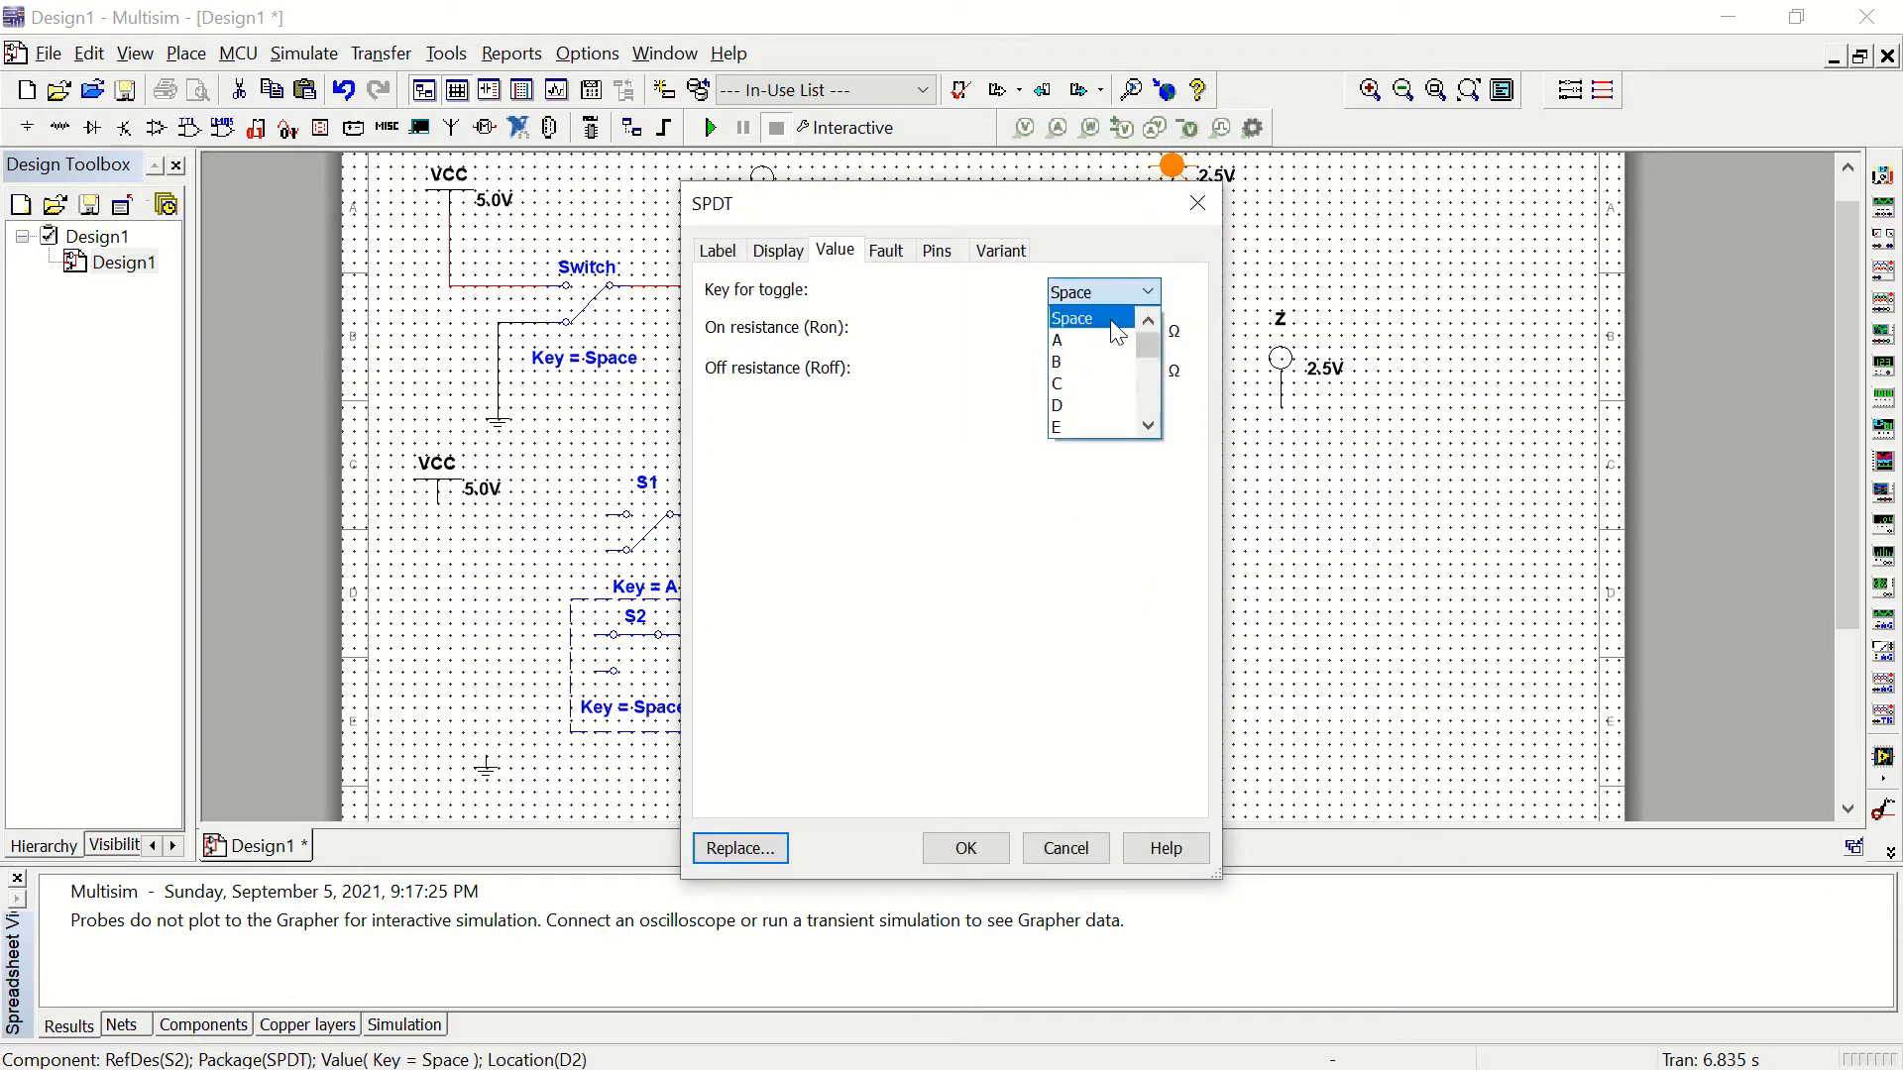
click(1090, 360)
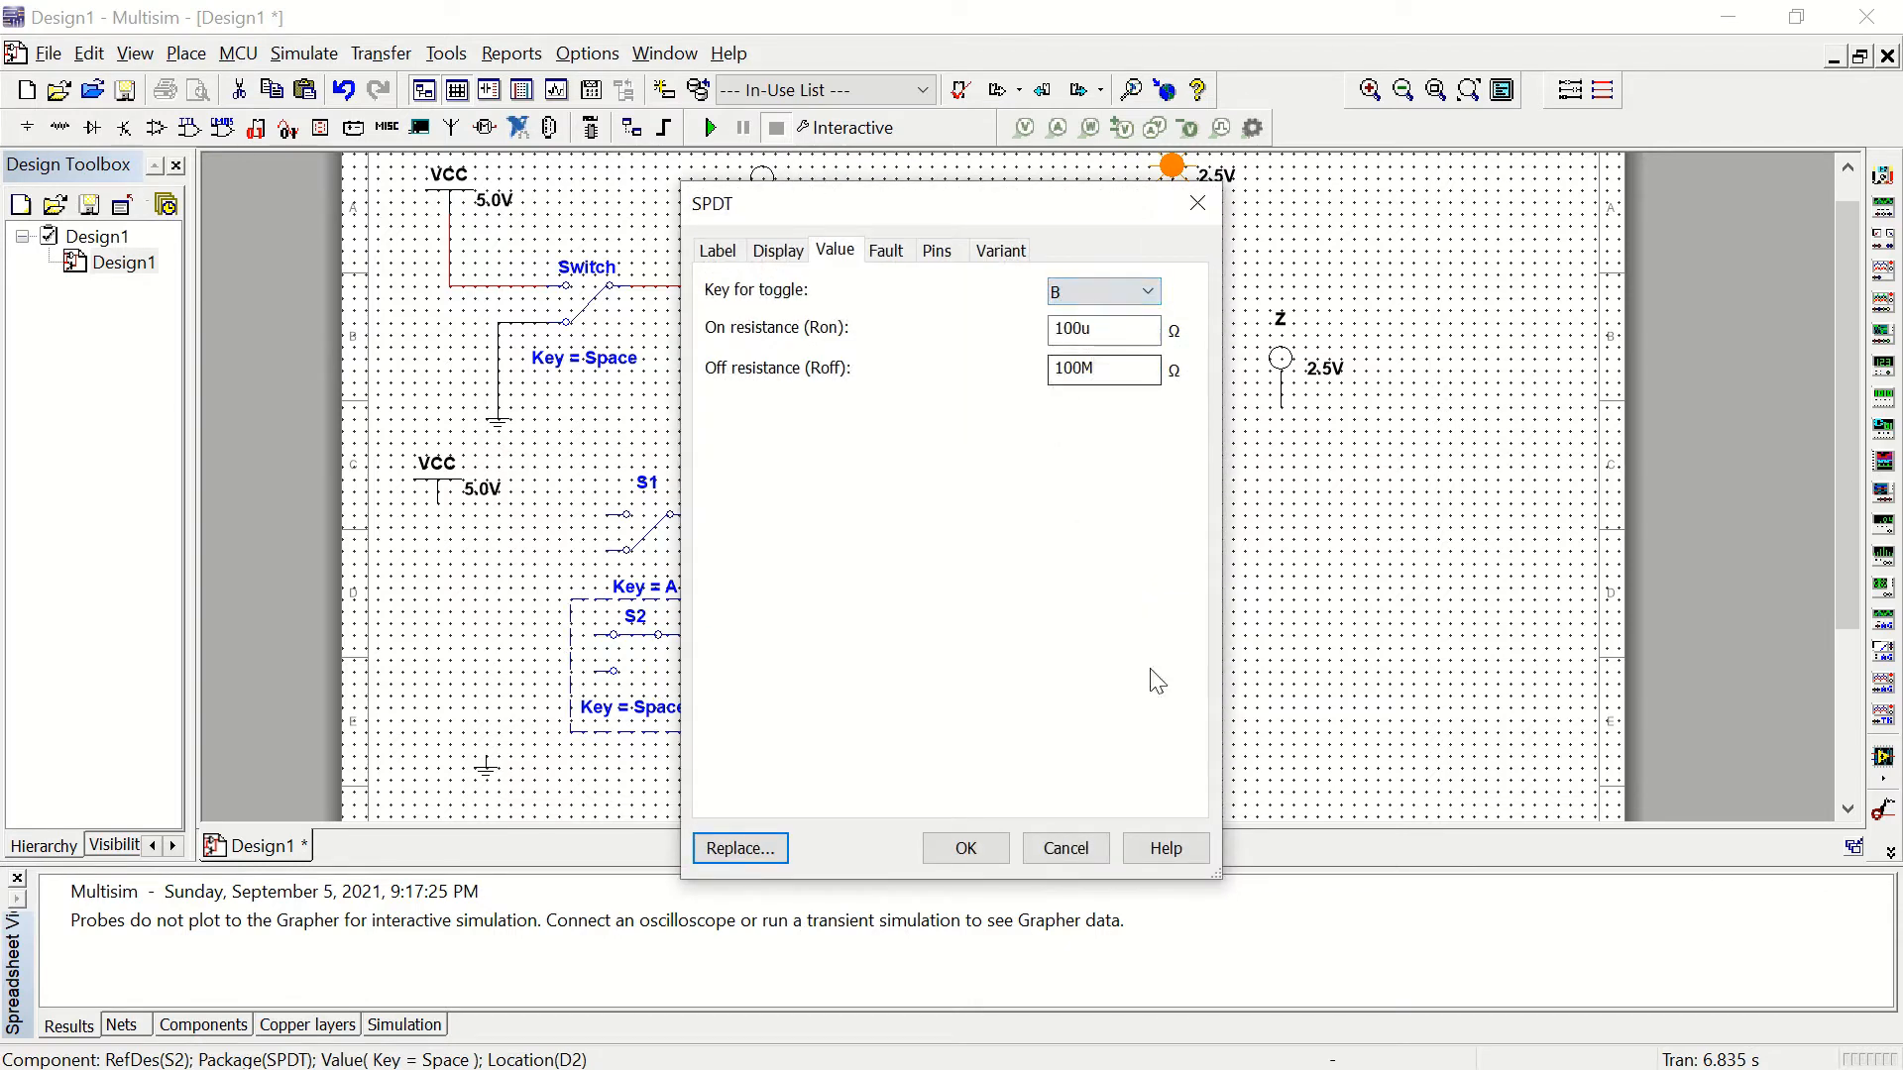
click(967, 848)
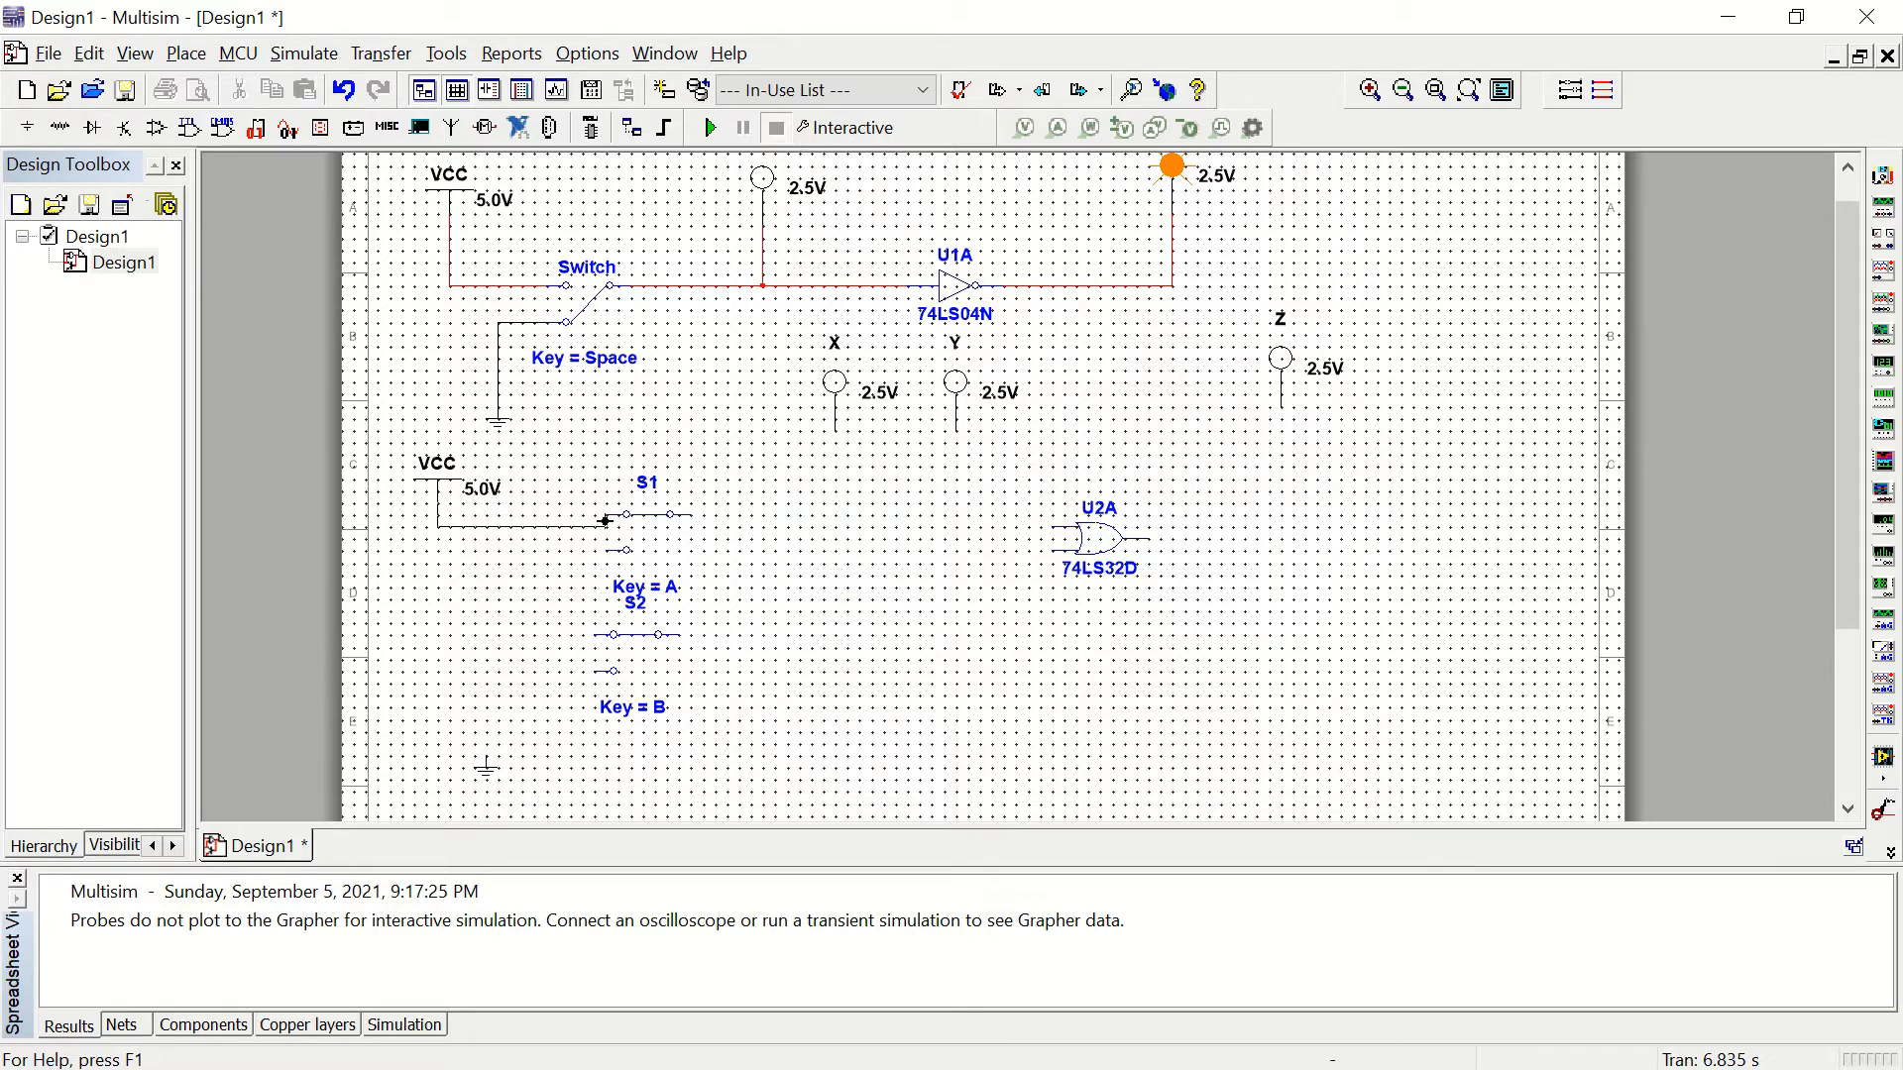
Step: Wire the lower VCC supply to the upper contacts of switches S1 and S2
click(606, 521)
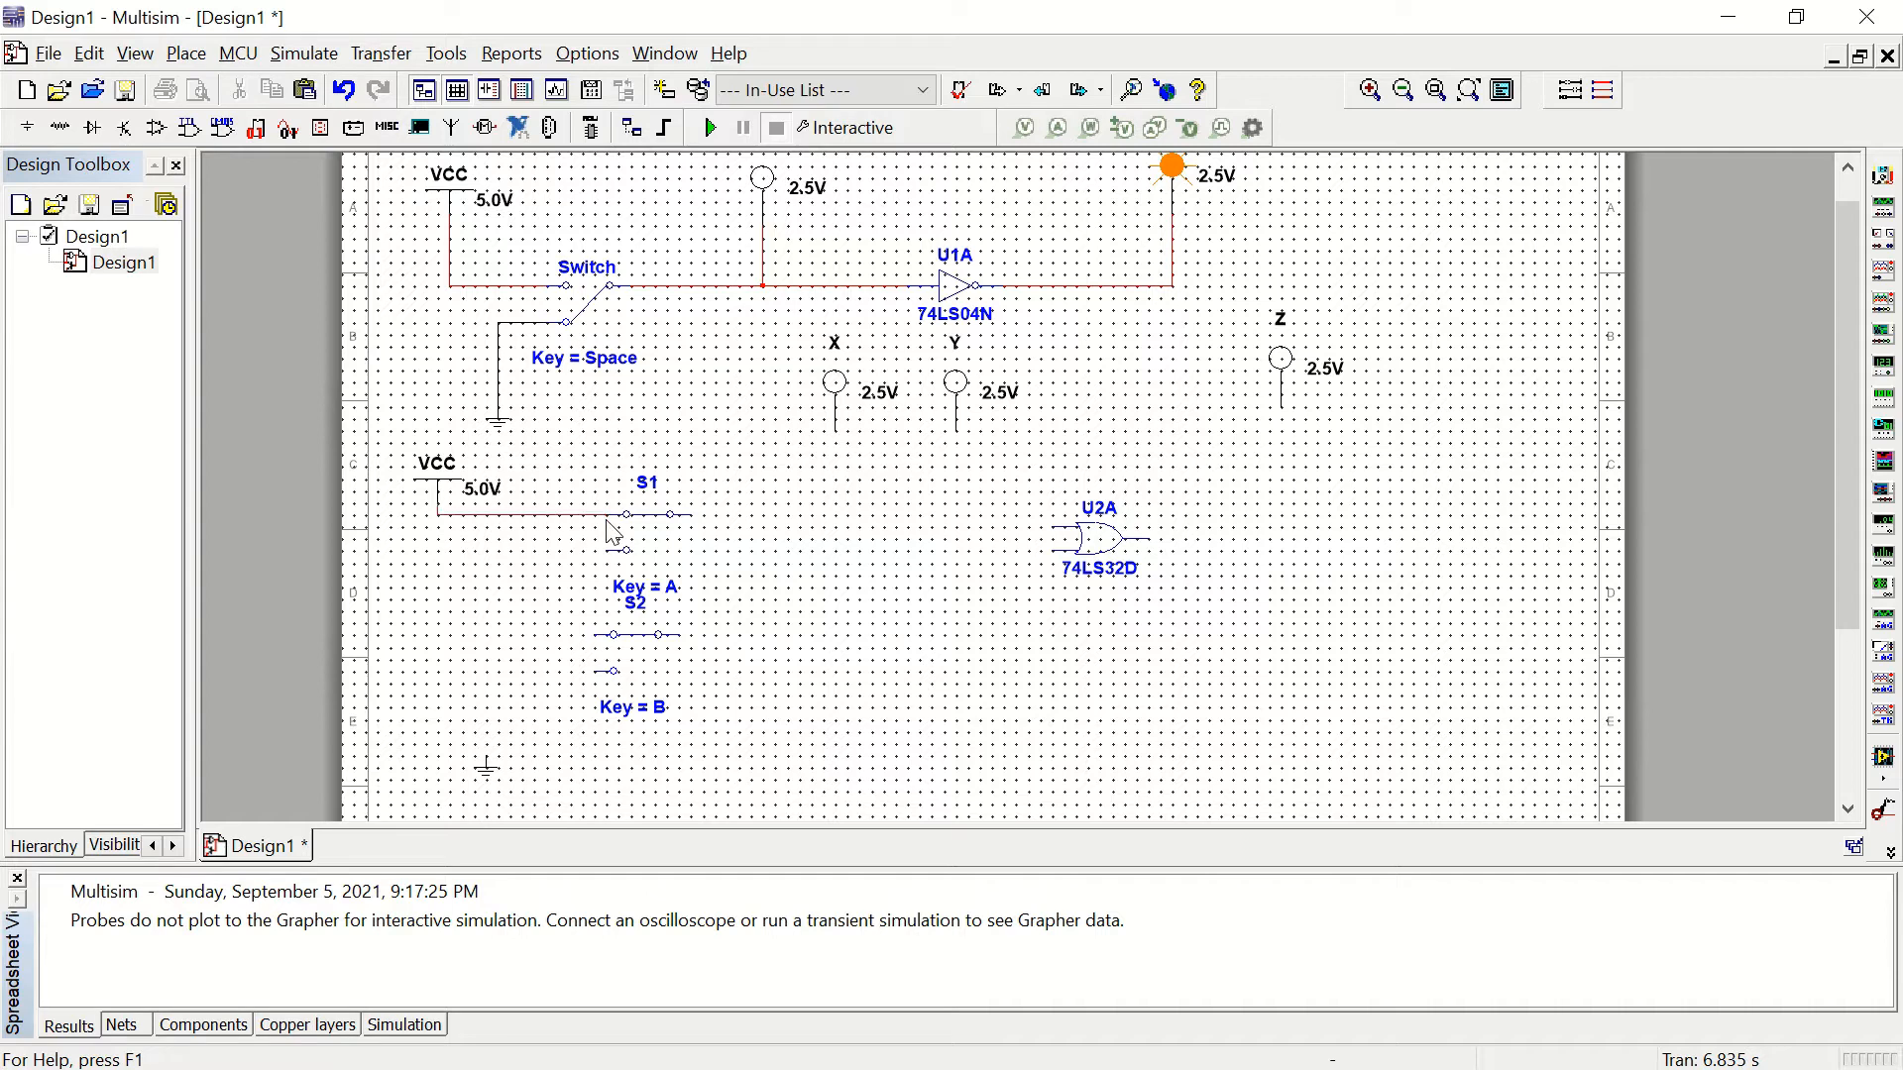
click(592, 637)
click(436, 516)
Step: Wire the ground below S2 to the lower contacts of switches S2 and S1
click(485, 760)
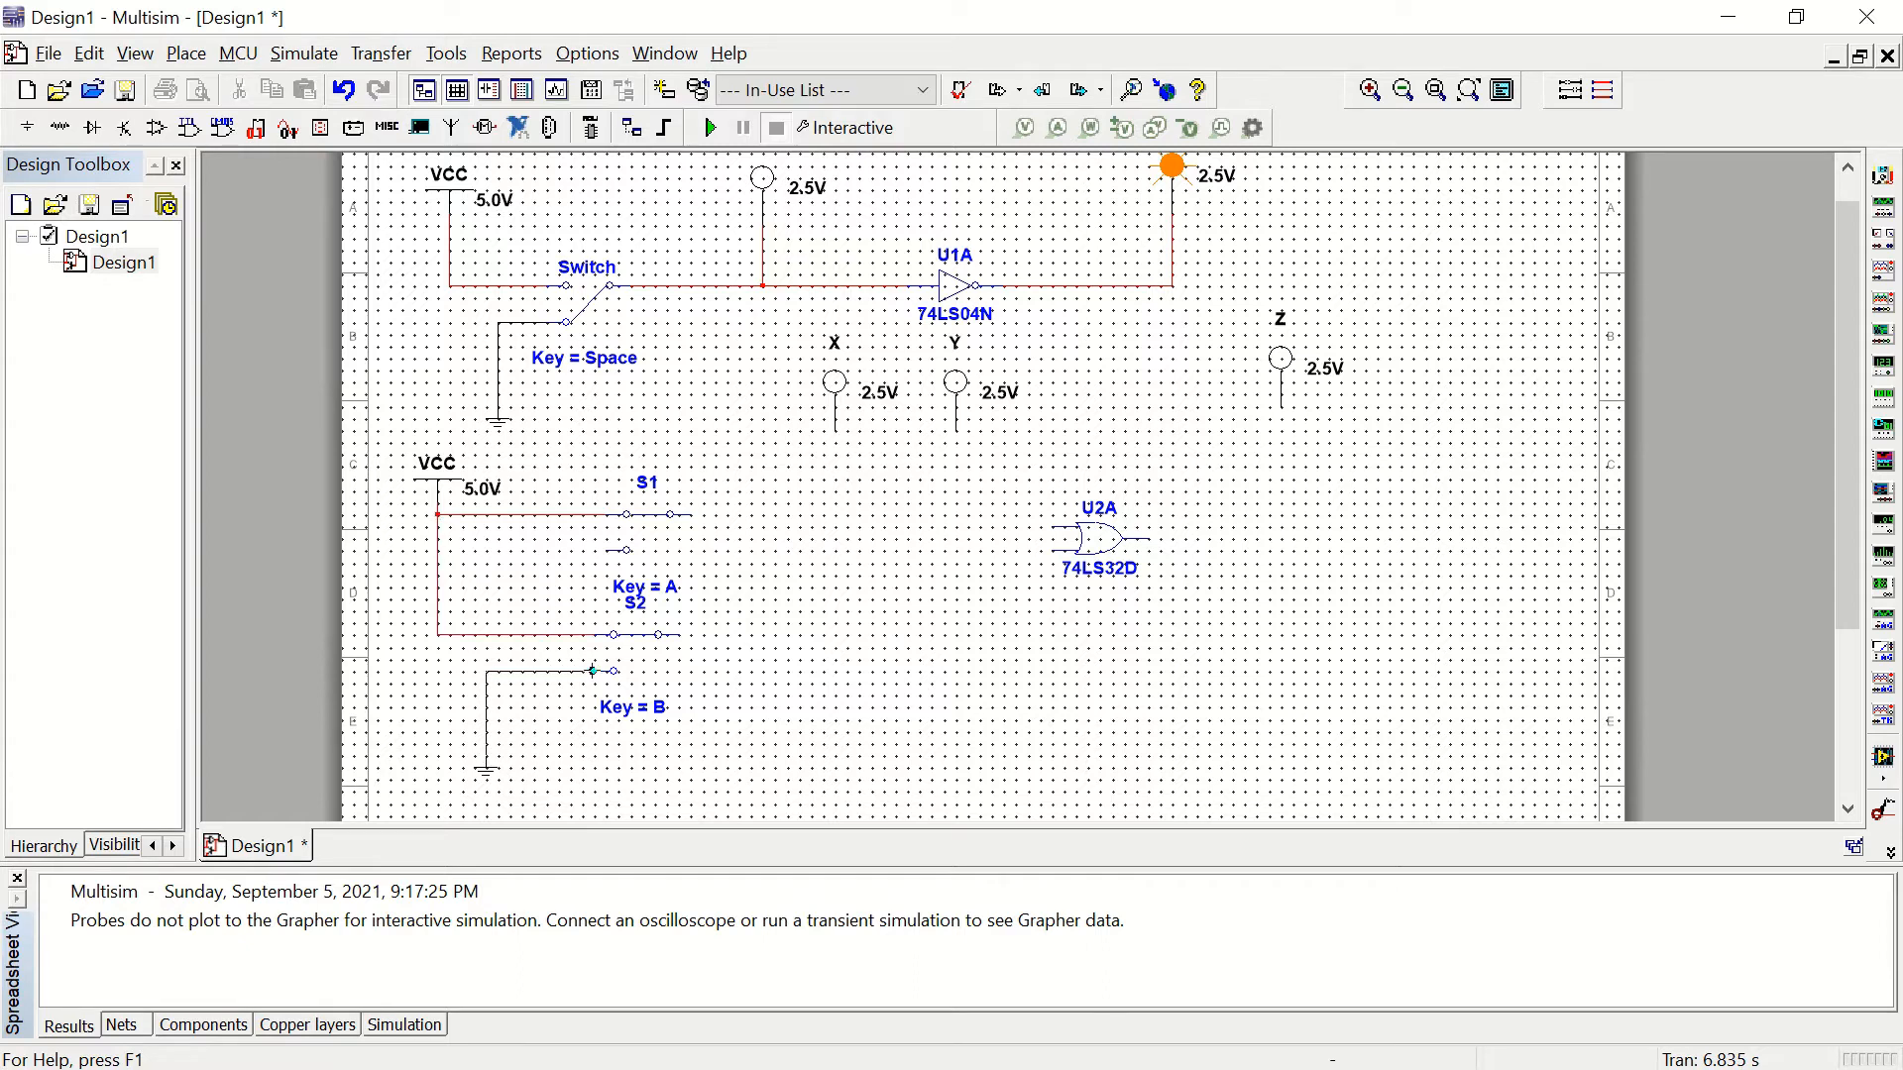
click(613, 670)
click(611, 549)
click(487, 670)
Step: Wire the output of S1 to the upper input of OR gate U2A and the output of S2 to its lower input
click(696, 513)
click(1055, 527)
click(659, 634)
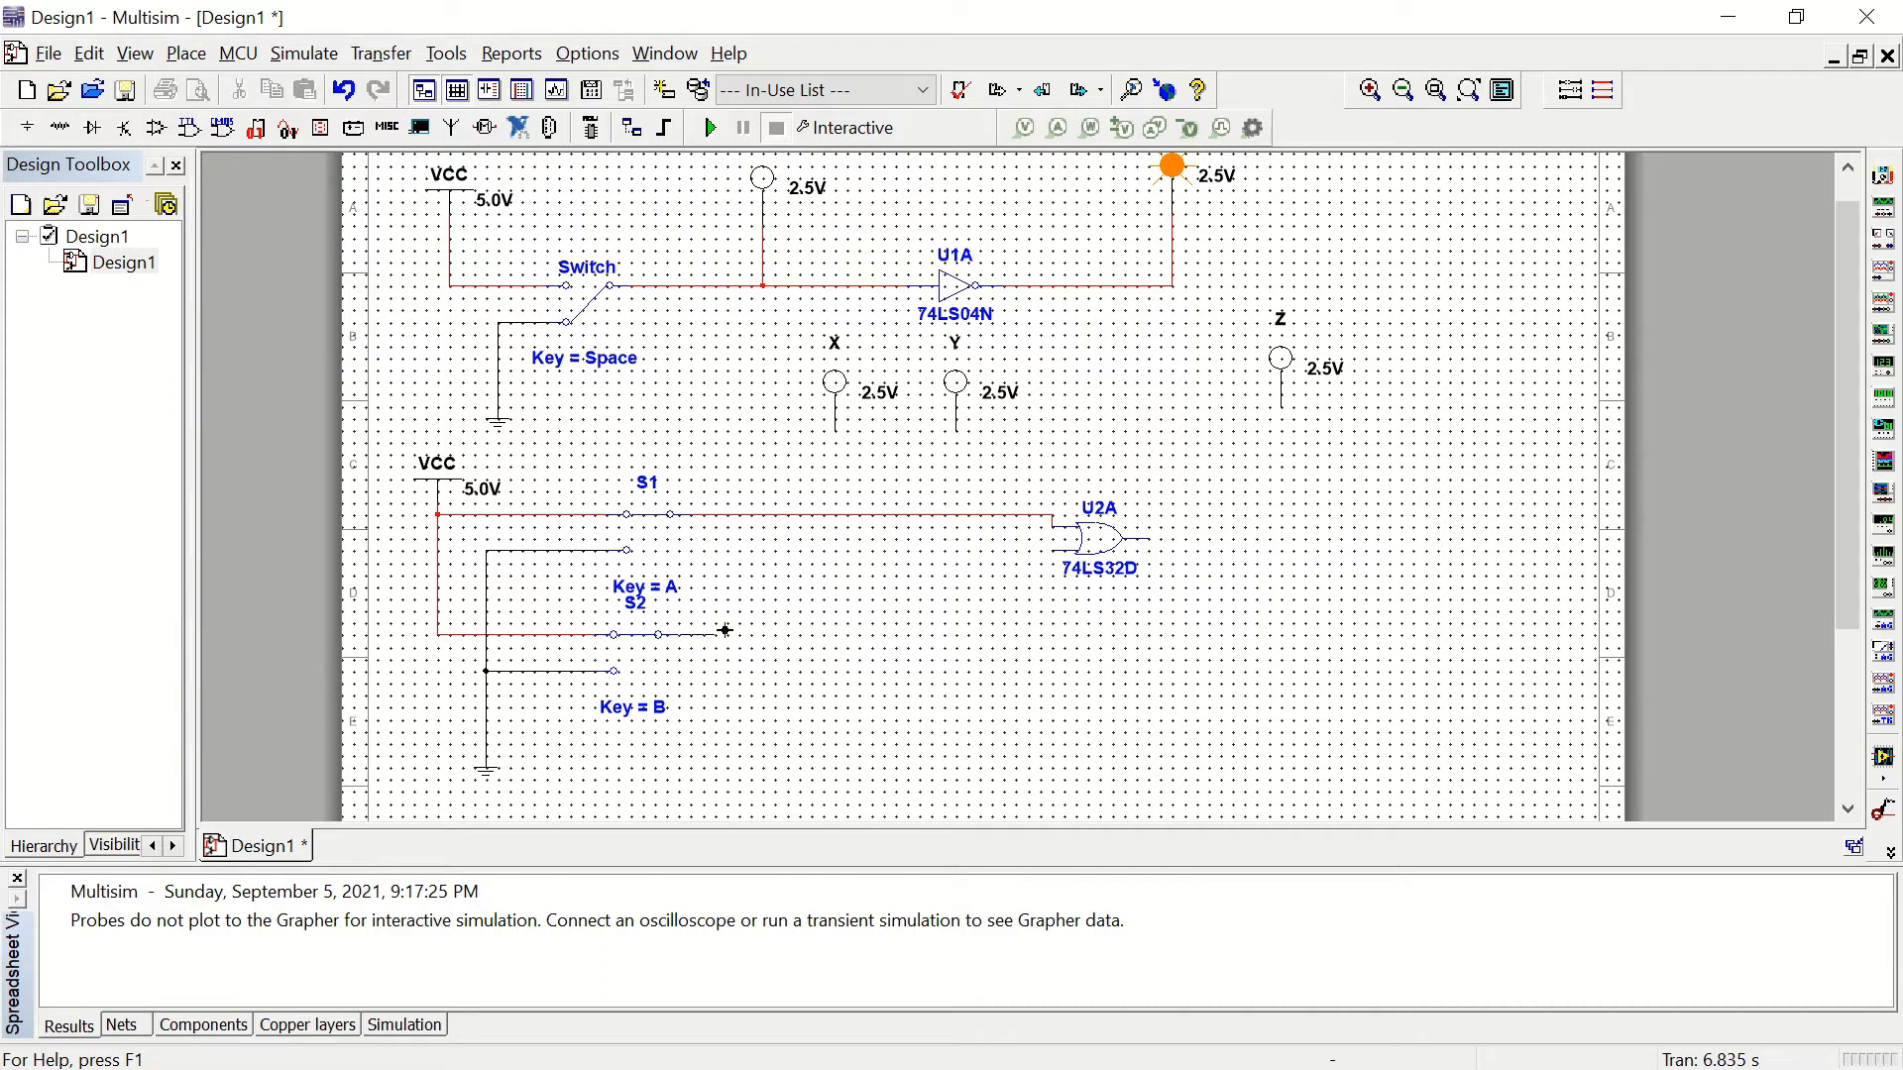
click(1052, 552)
Step: Wire the output of OR gate U2A to probe Z
scroll(996, 584, up, 1)
scroll(996, 601, down, 1)
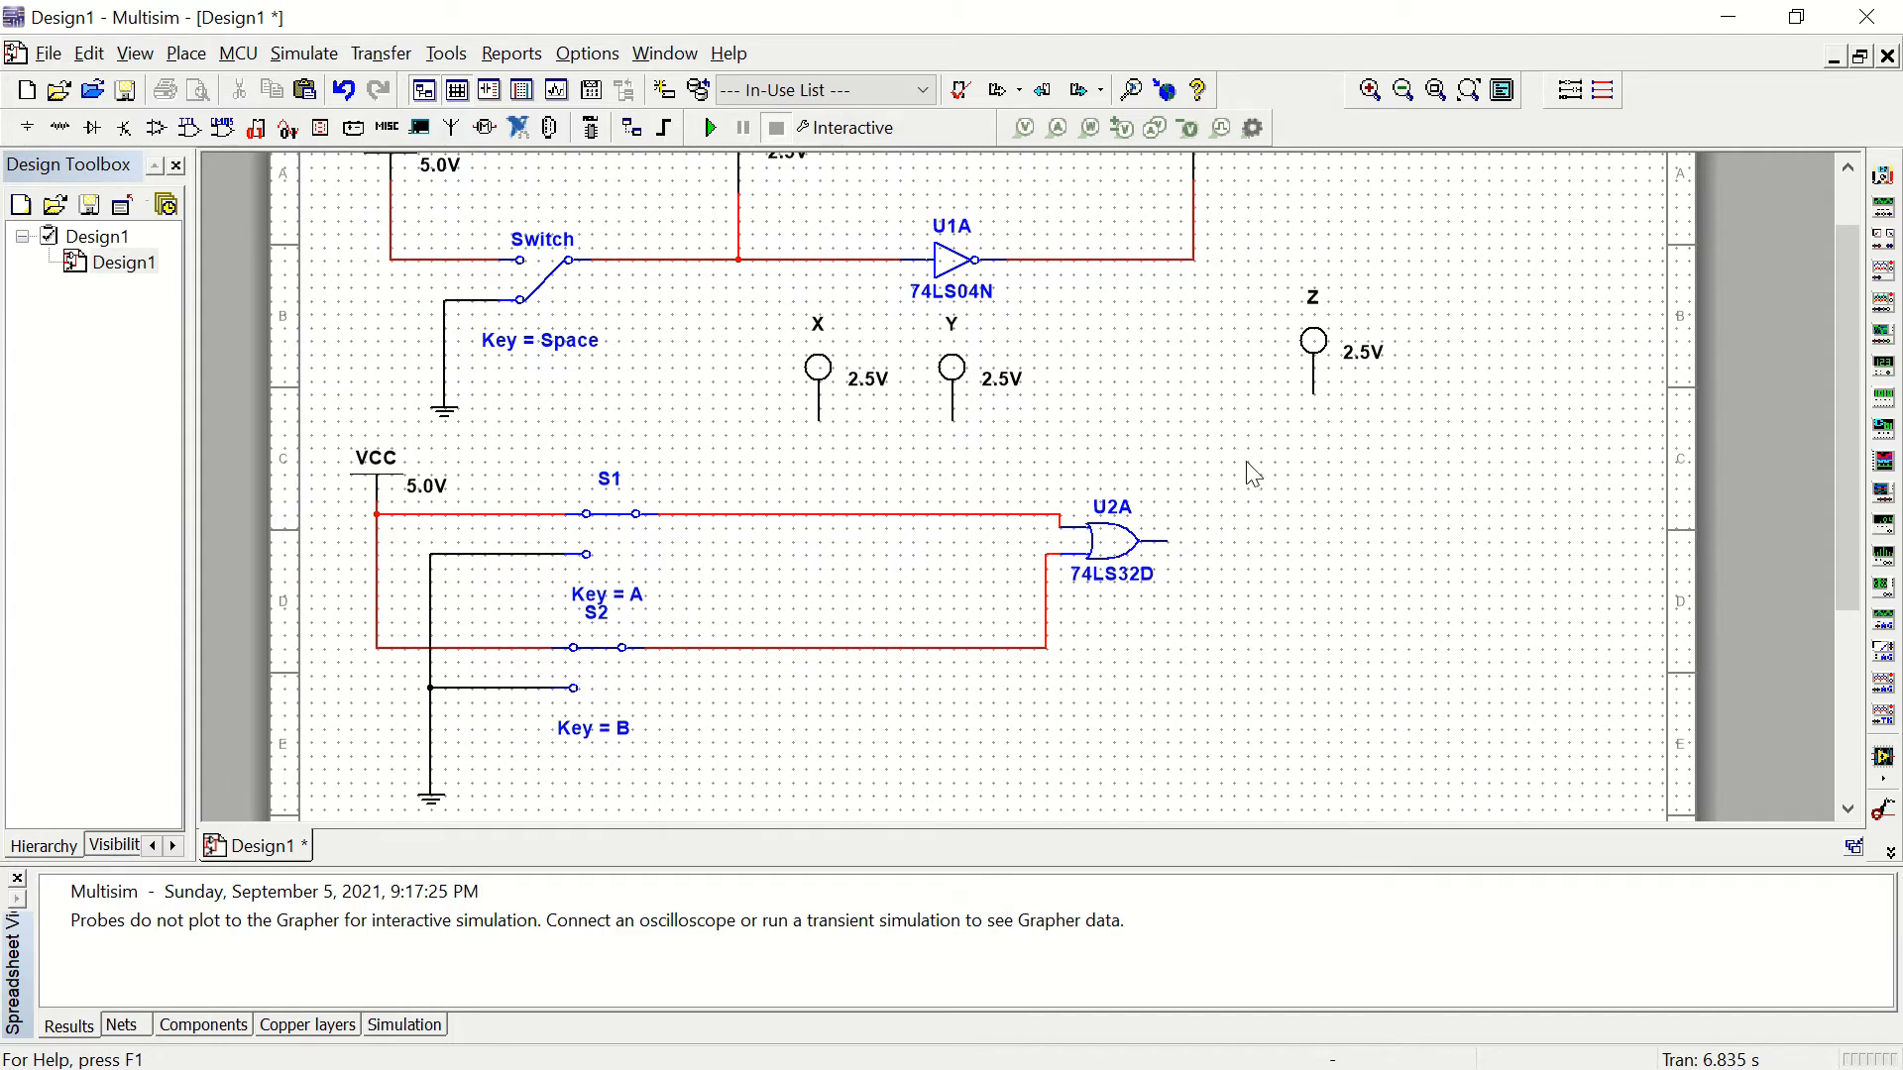
drag(1169, 536, 1313, 399)
click(1313, 398)
Step: Wire probe X to the S1 output line and probe Y to the S2 output line
click(818, 421)
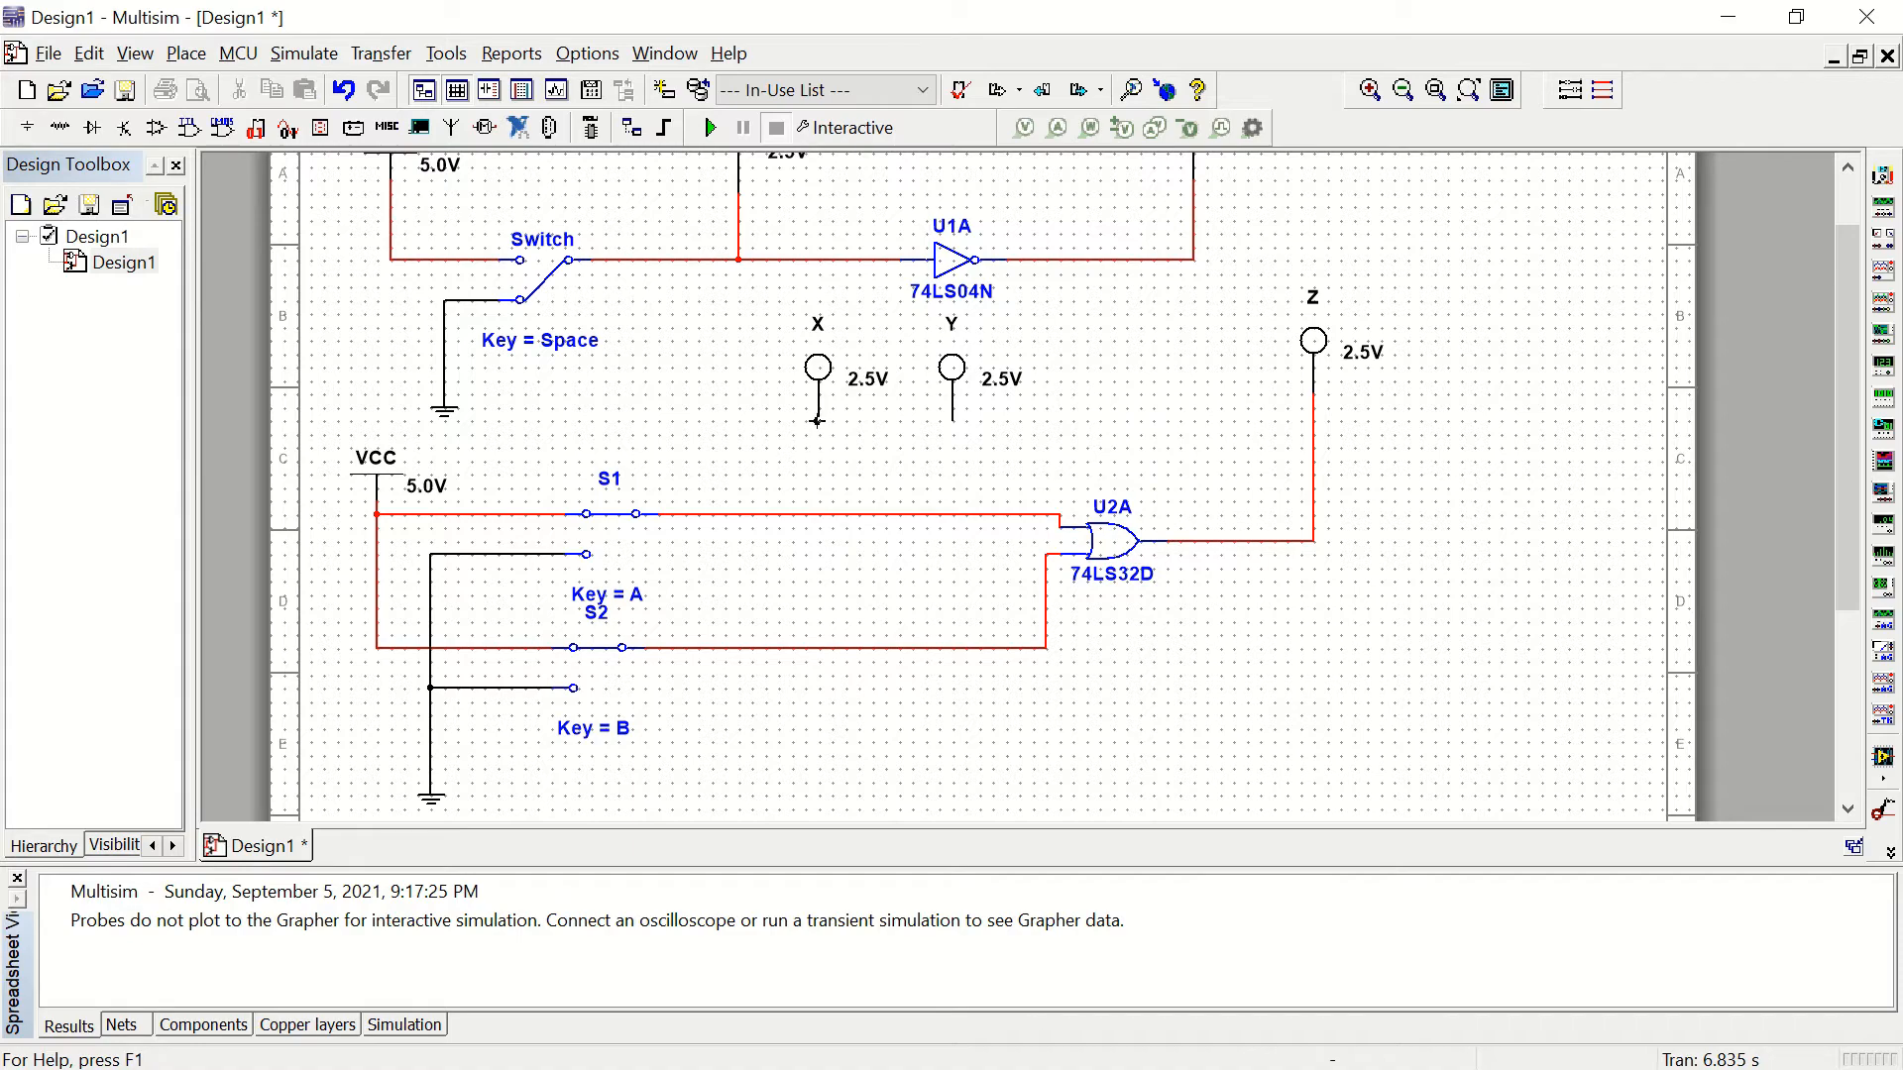
click(816, 513)
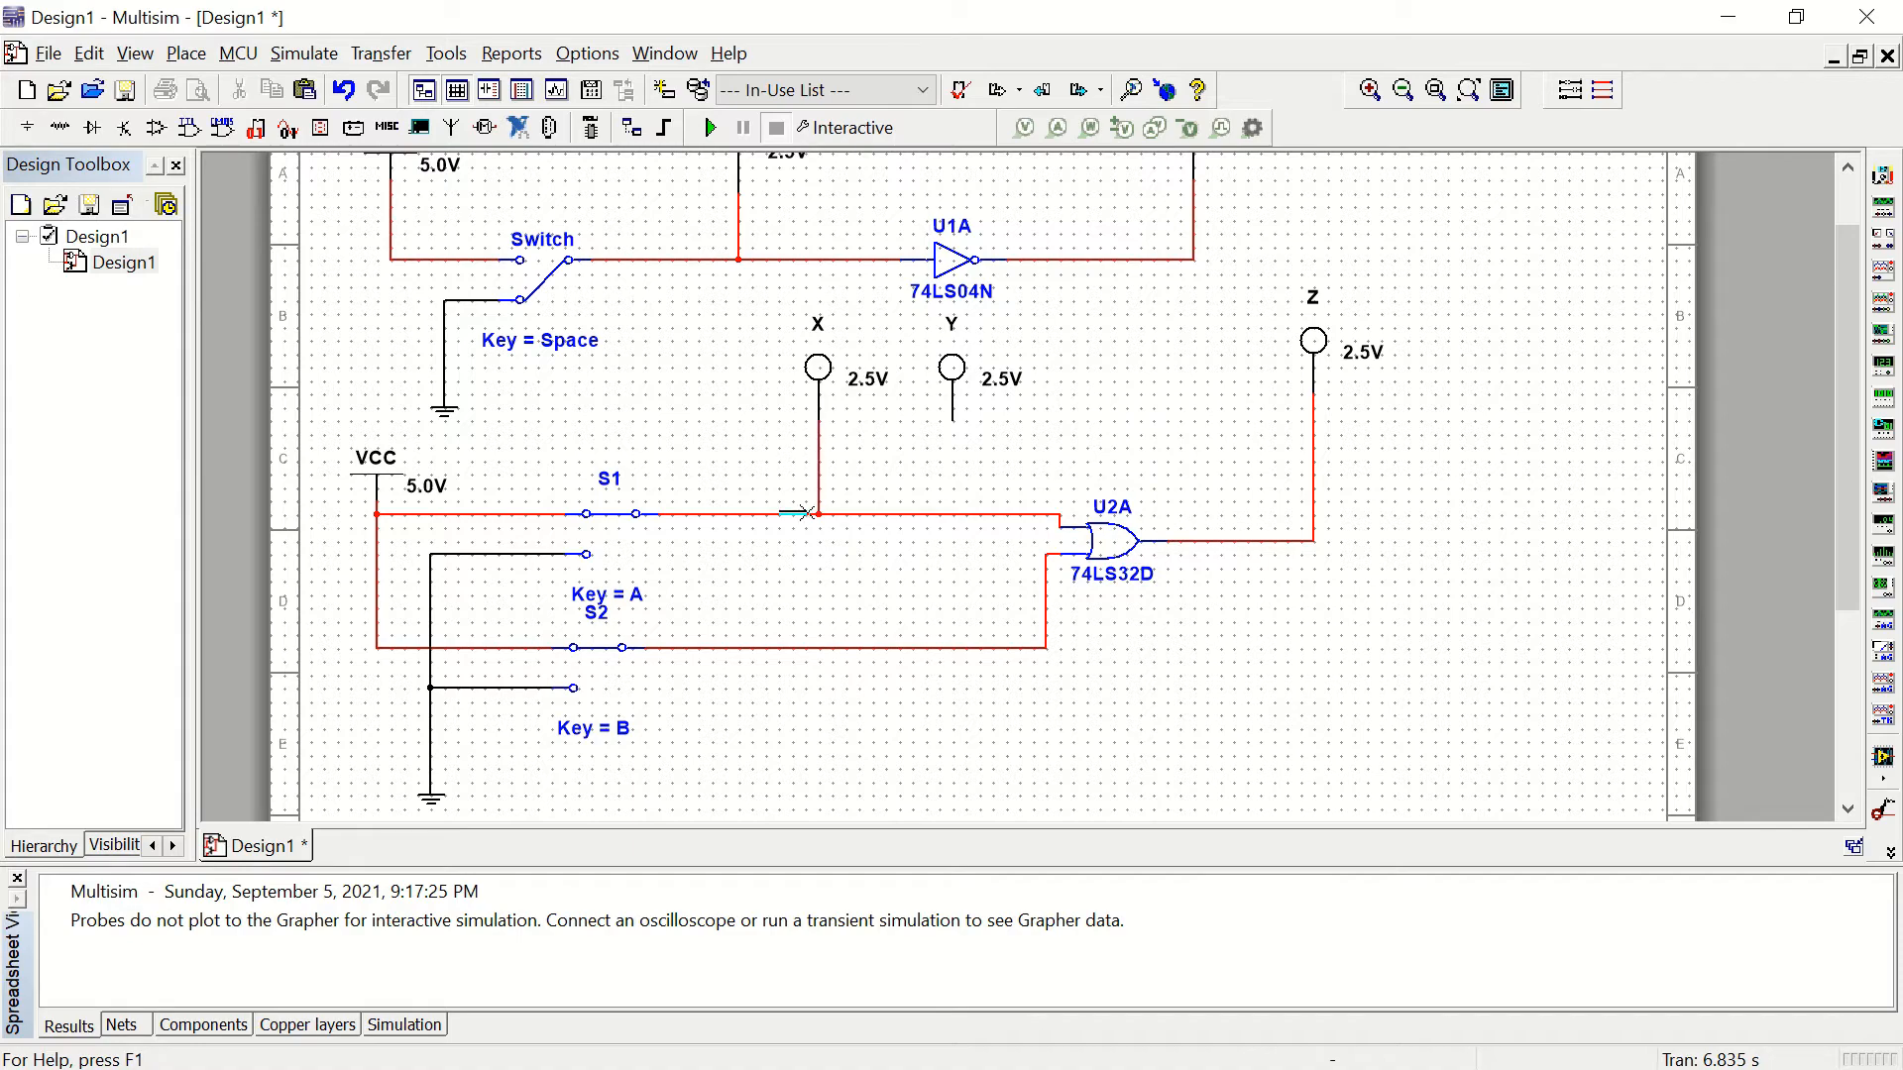
click(951, 423)
click(953, 646)
Step: Run the interactive simulation and switch both S1 and S2 over to ground
click(711, 139)
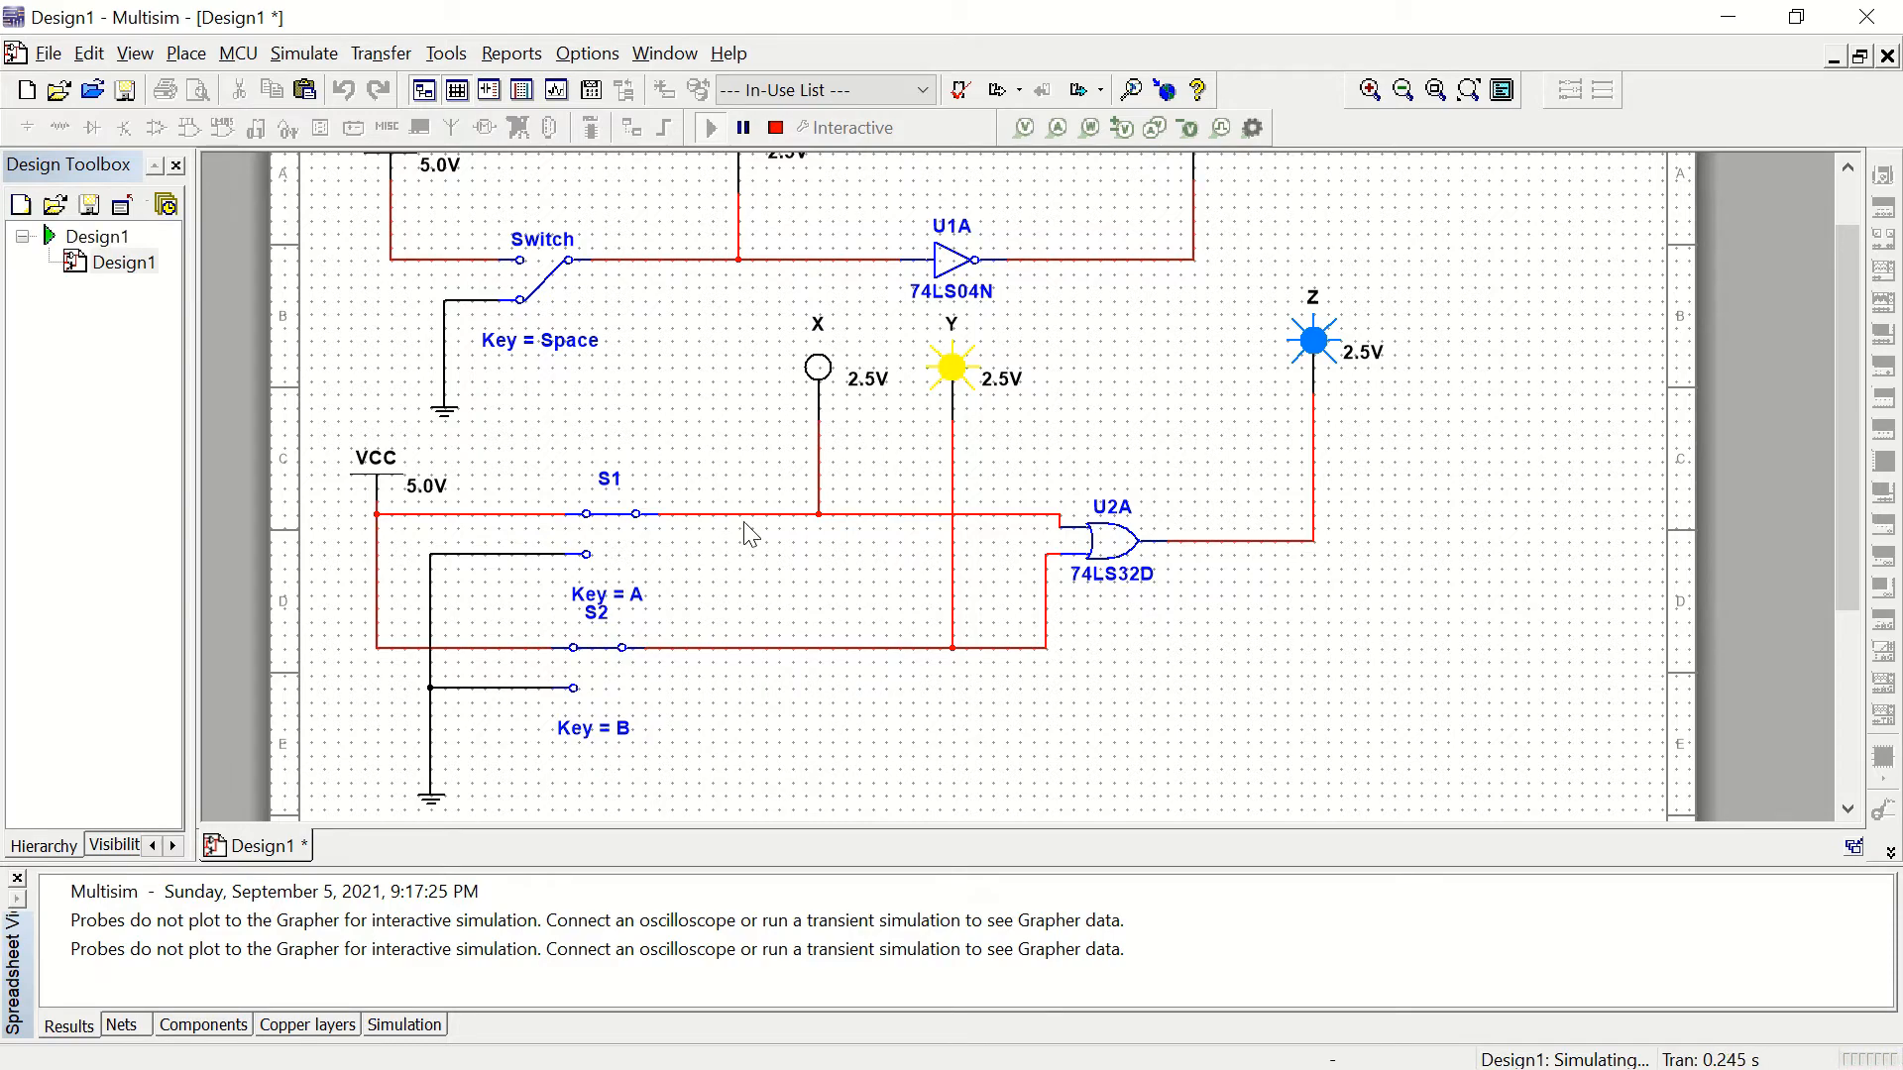
key(a)
key(b)
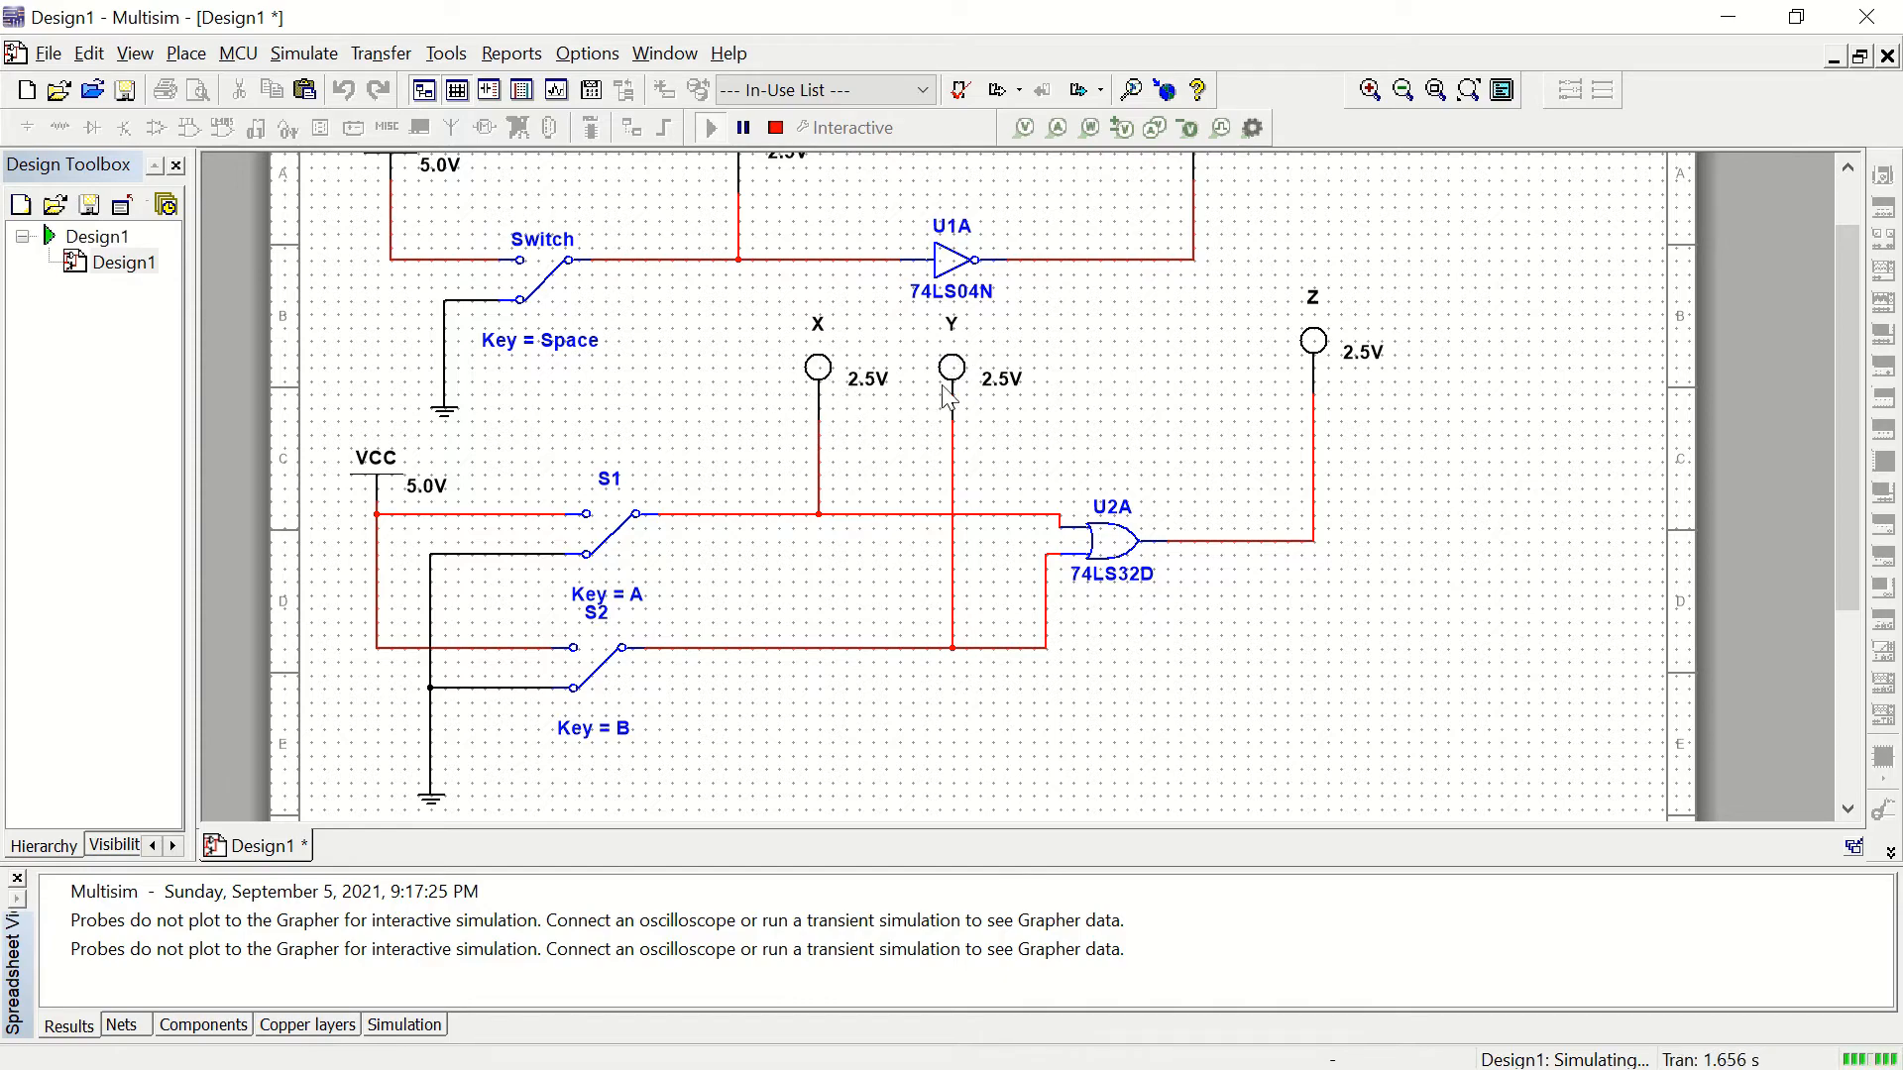
Step: Toggle S1 and S2 through further input combinations, ending with S1 on VCC and S2 on ground
click(602, 686)
key(b)
key(a)
click(608, 676)
click(606, 674)
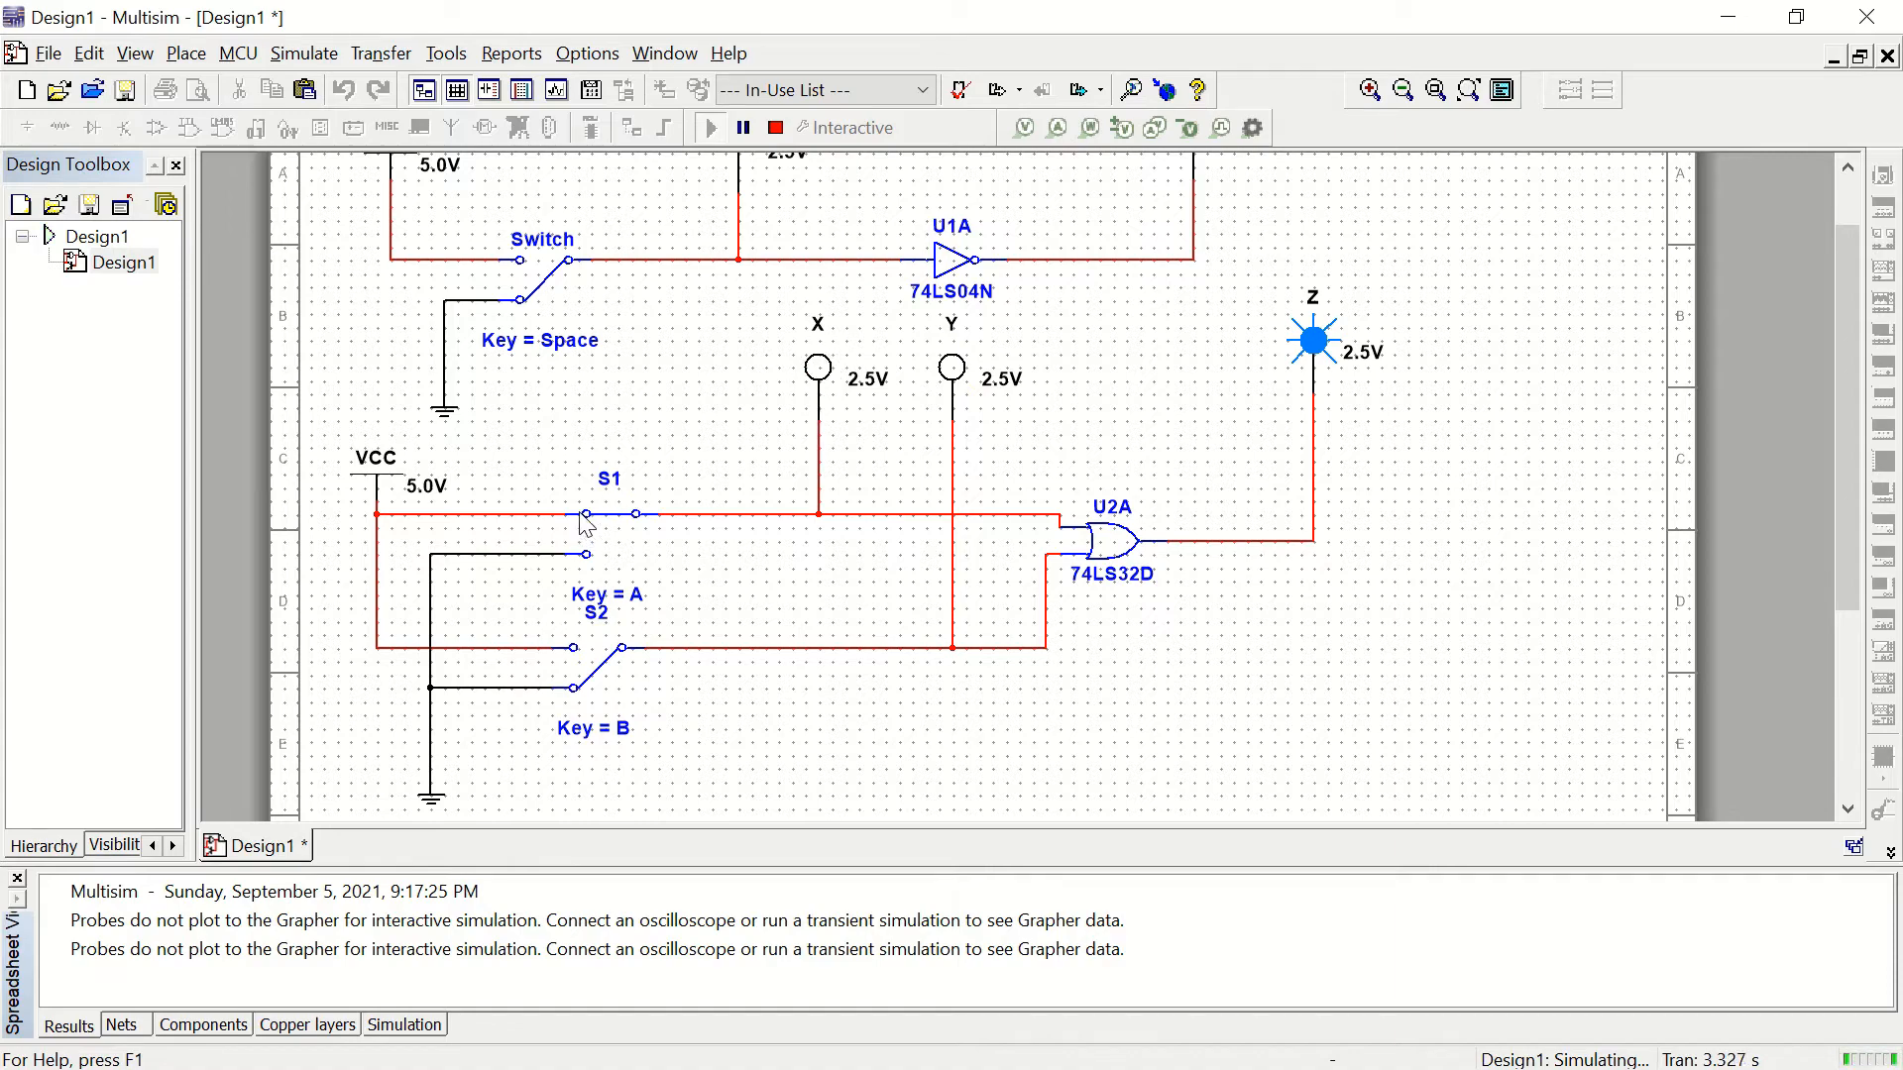
Step: Examine the wiring and junction between switch S1, probe X and the OR gate input up close
scroll(847, 525, up, 1)
scroll(847, 516, up, 1)
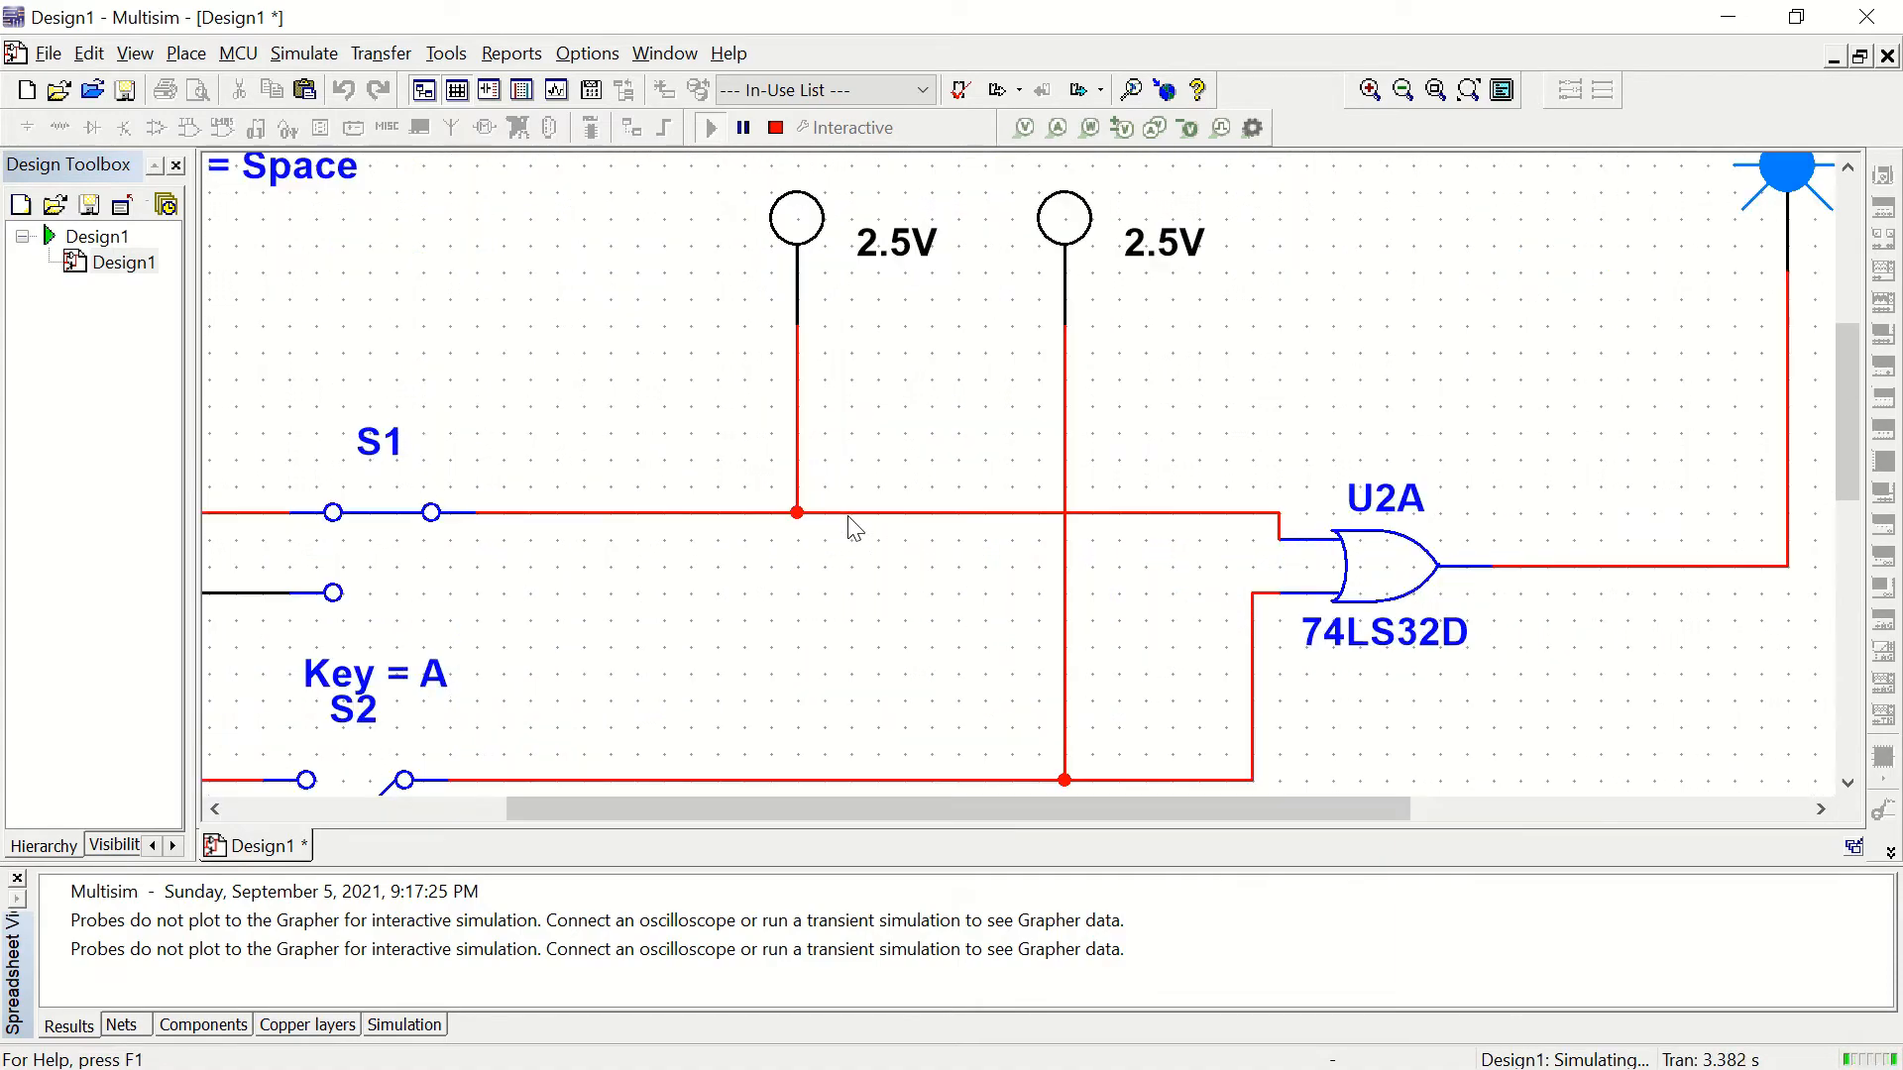
scroll(849, 518, up, 1)
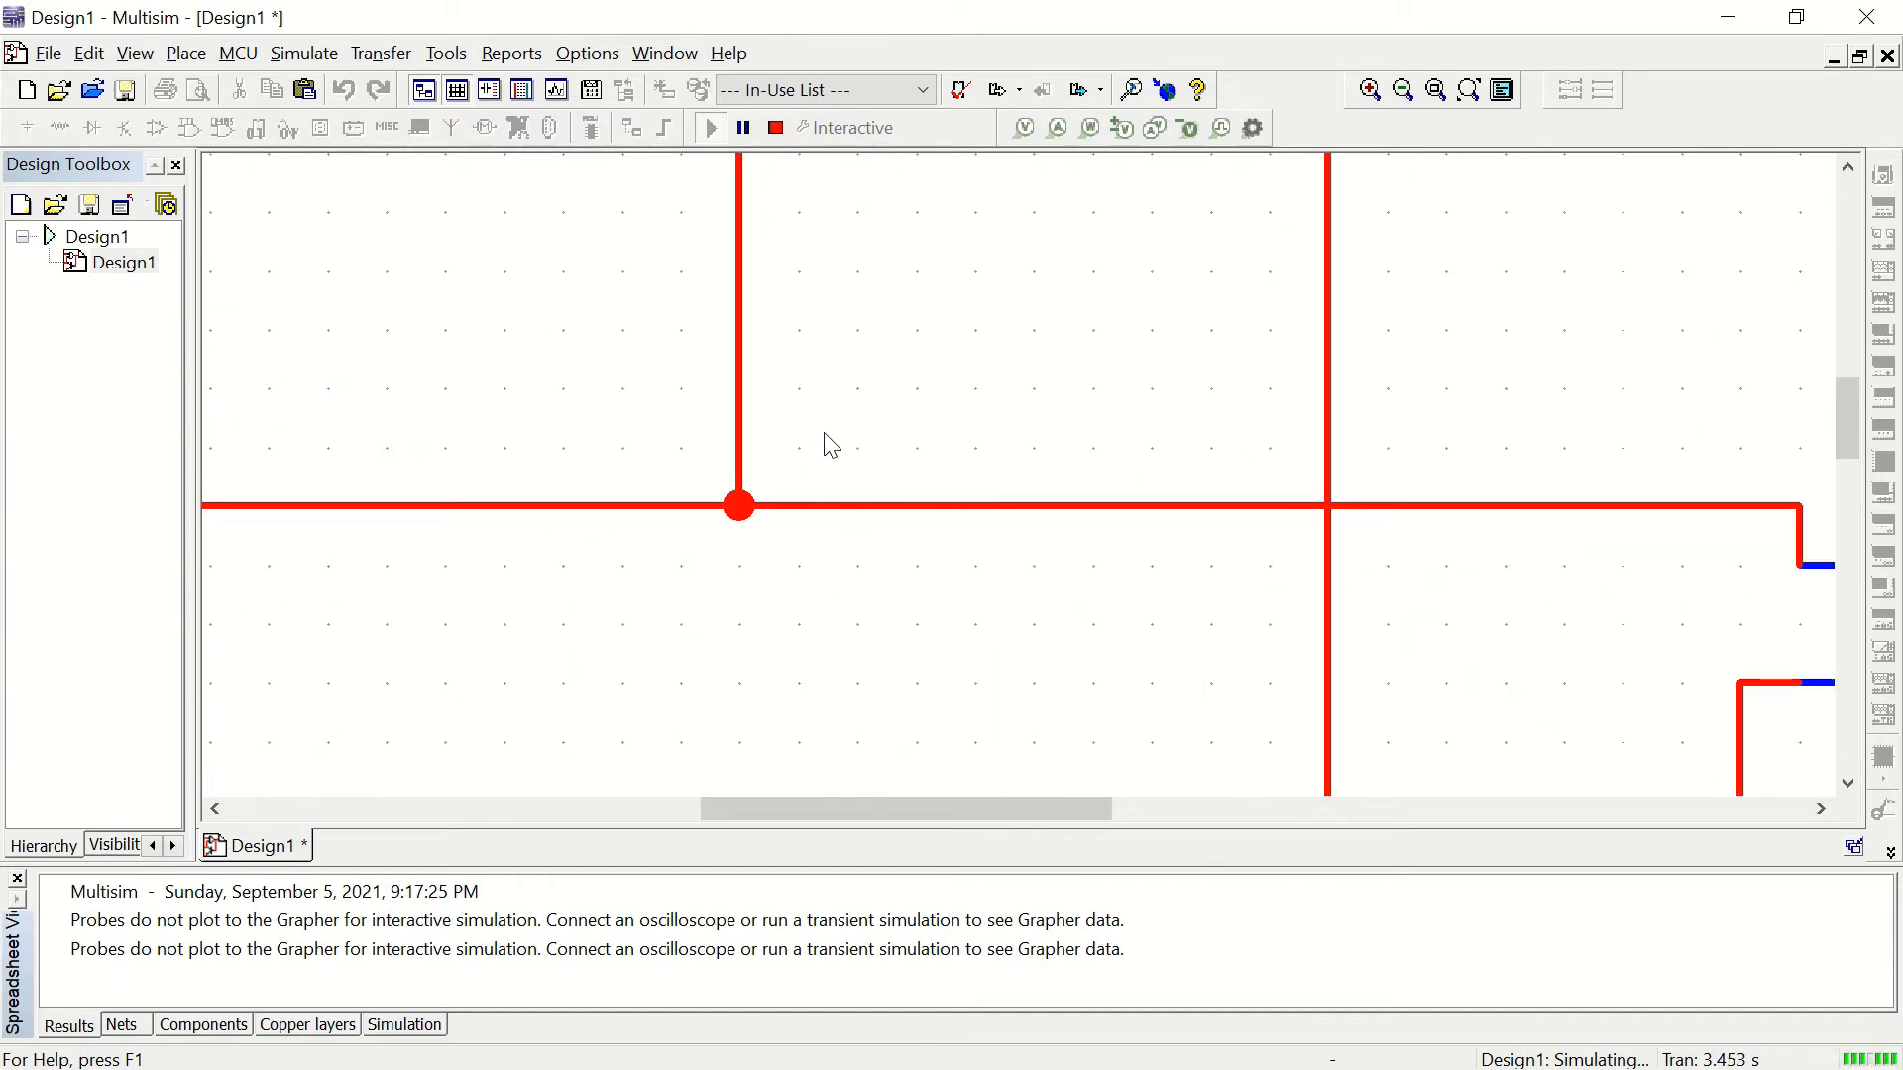
drag(828, 442, 891, 590)
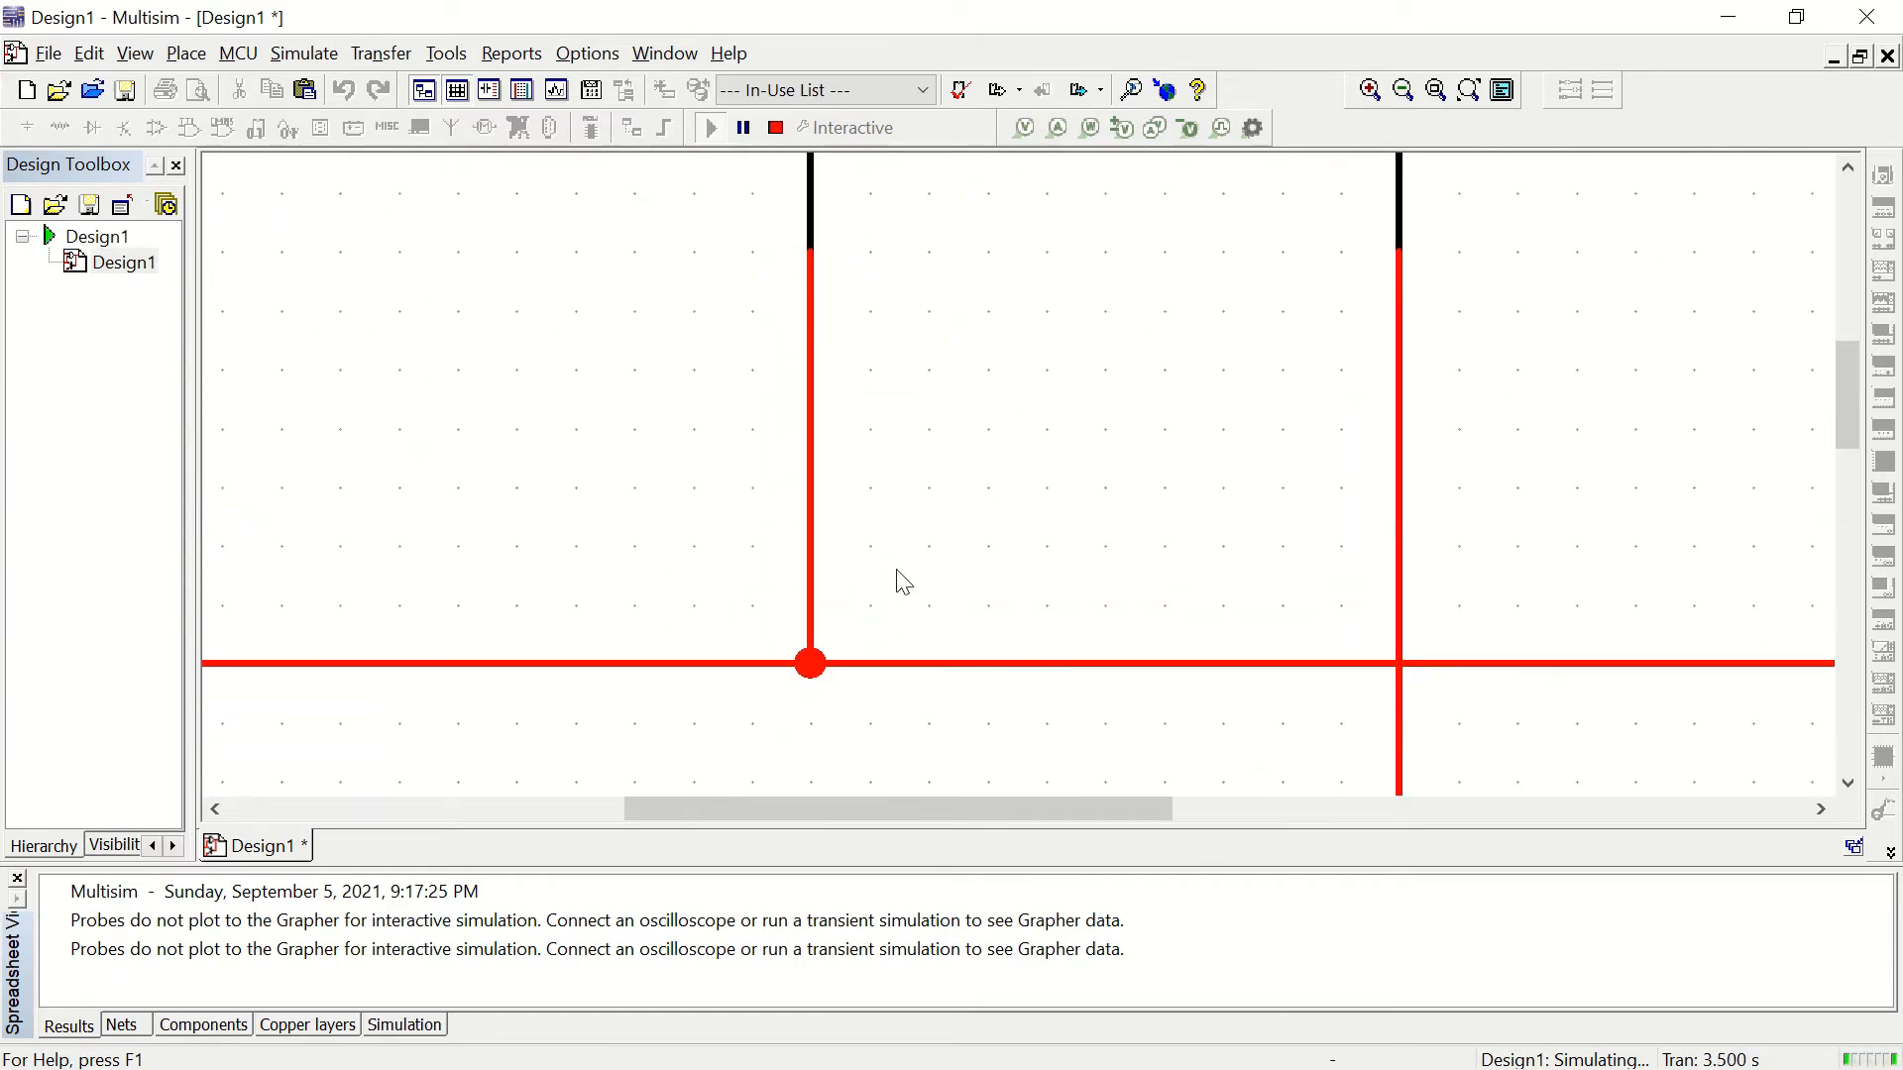
scroll(902, 581, down, 2)
scroll(901, 581, down, 1)
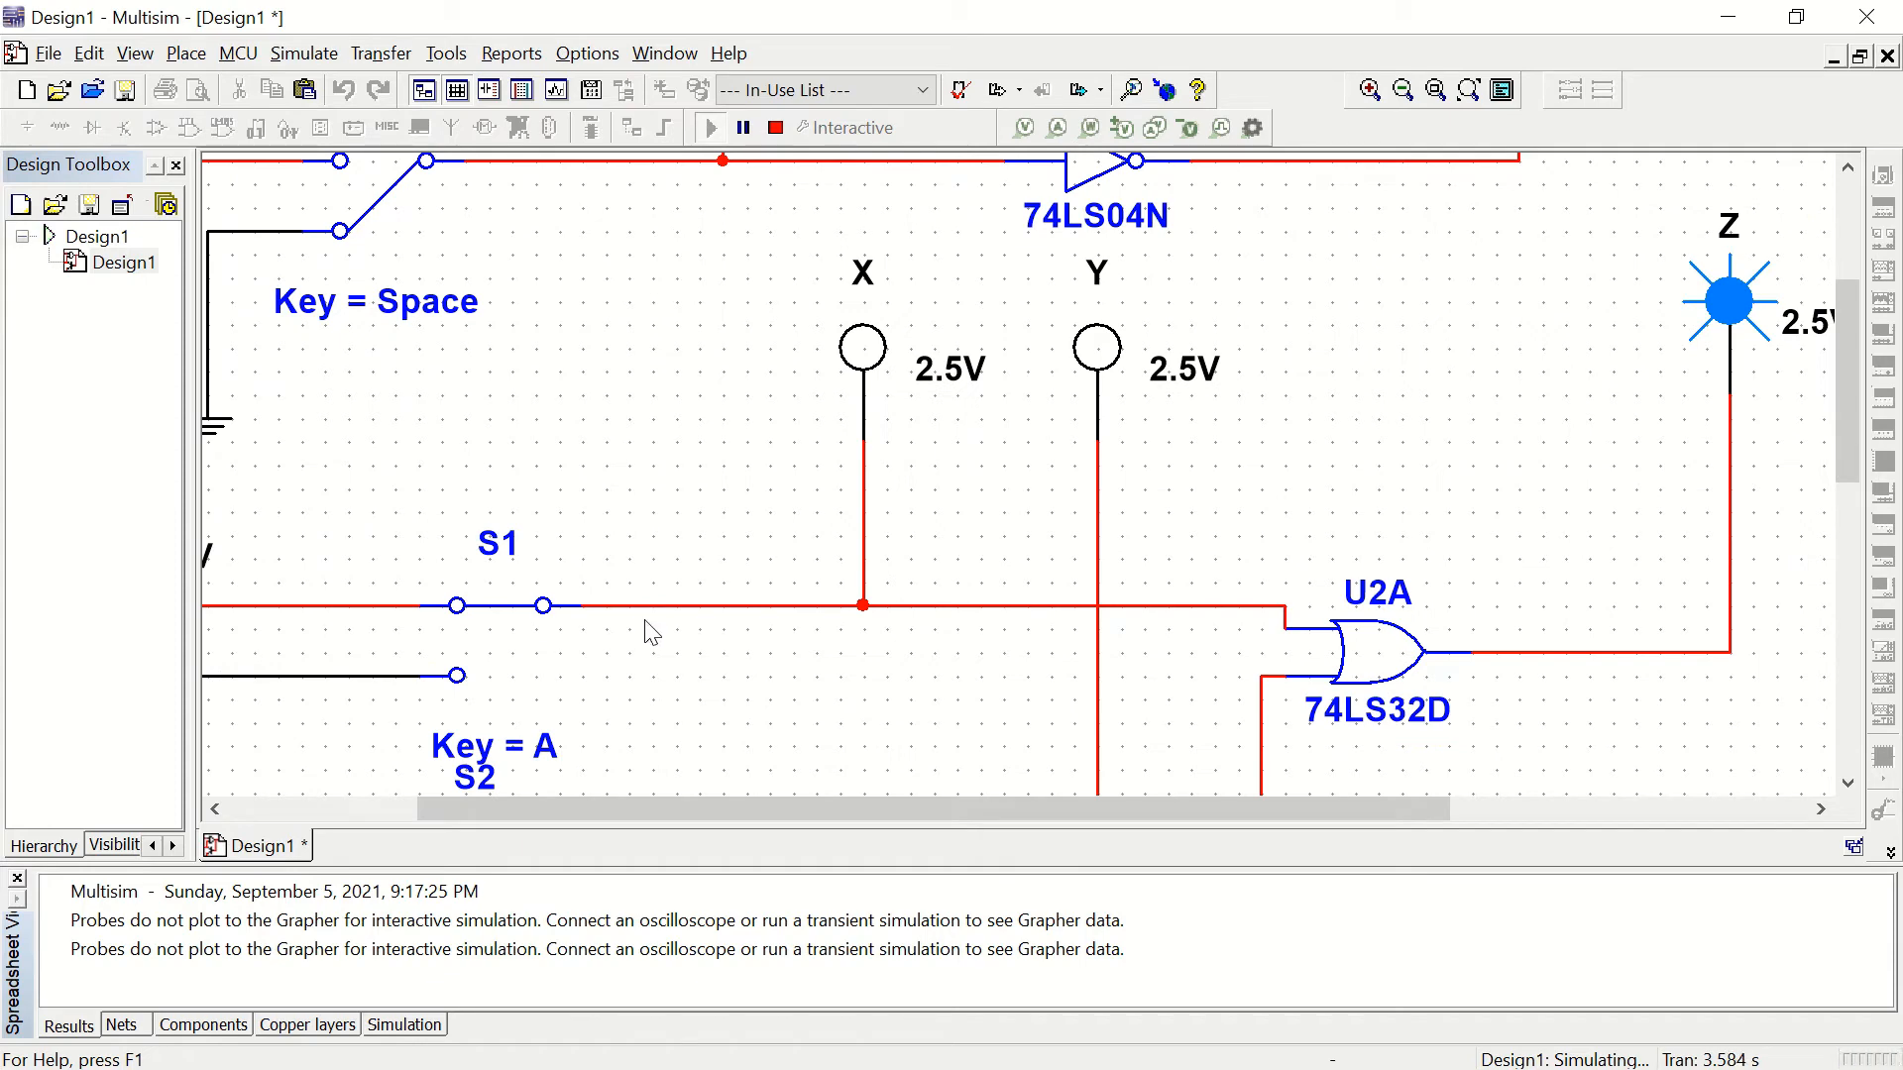
scroll(526, 620, up, 3)
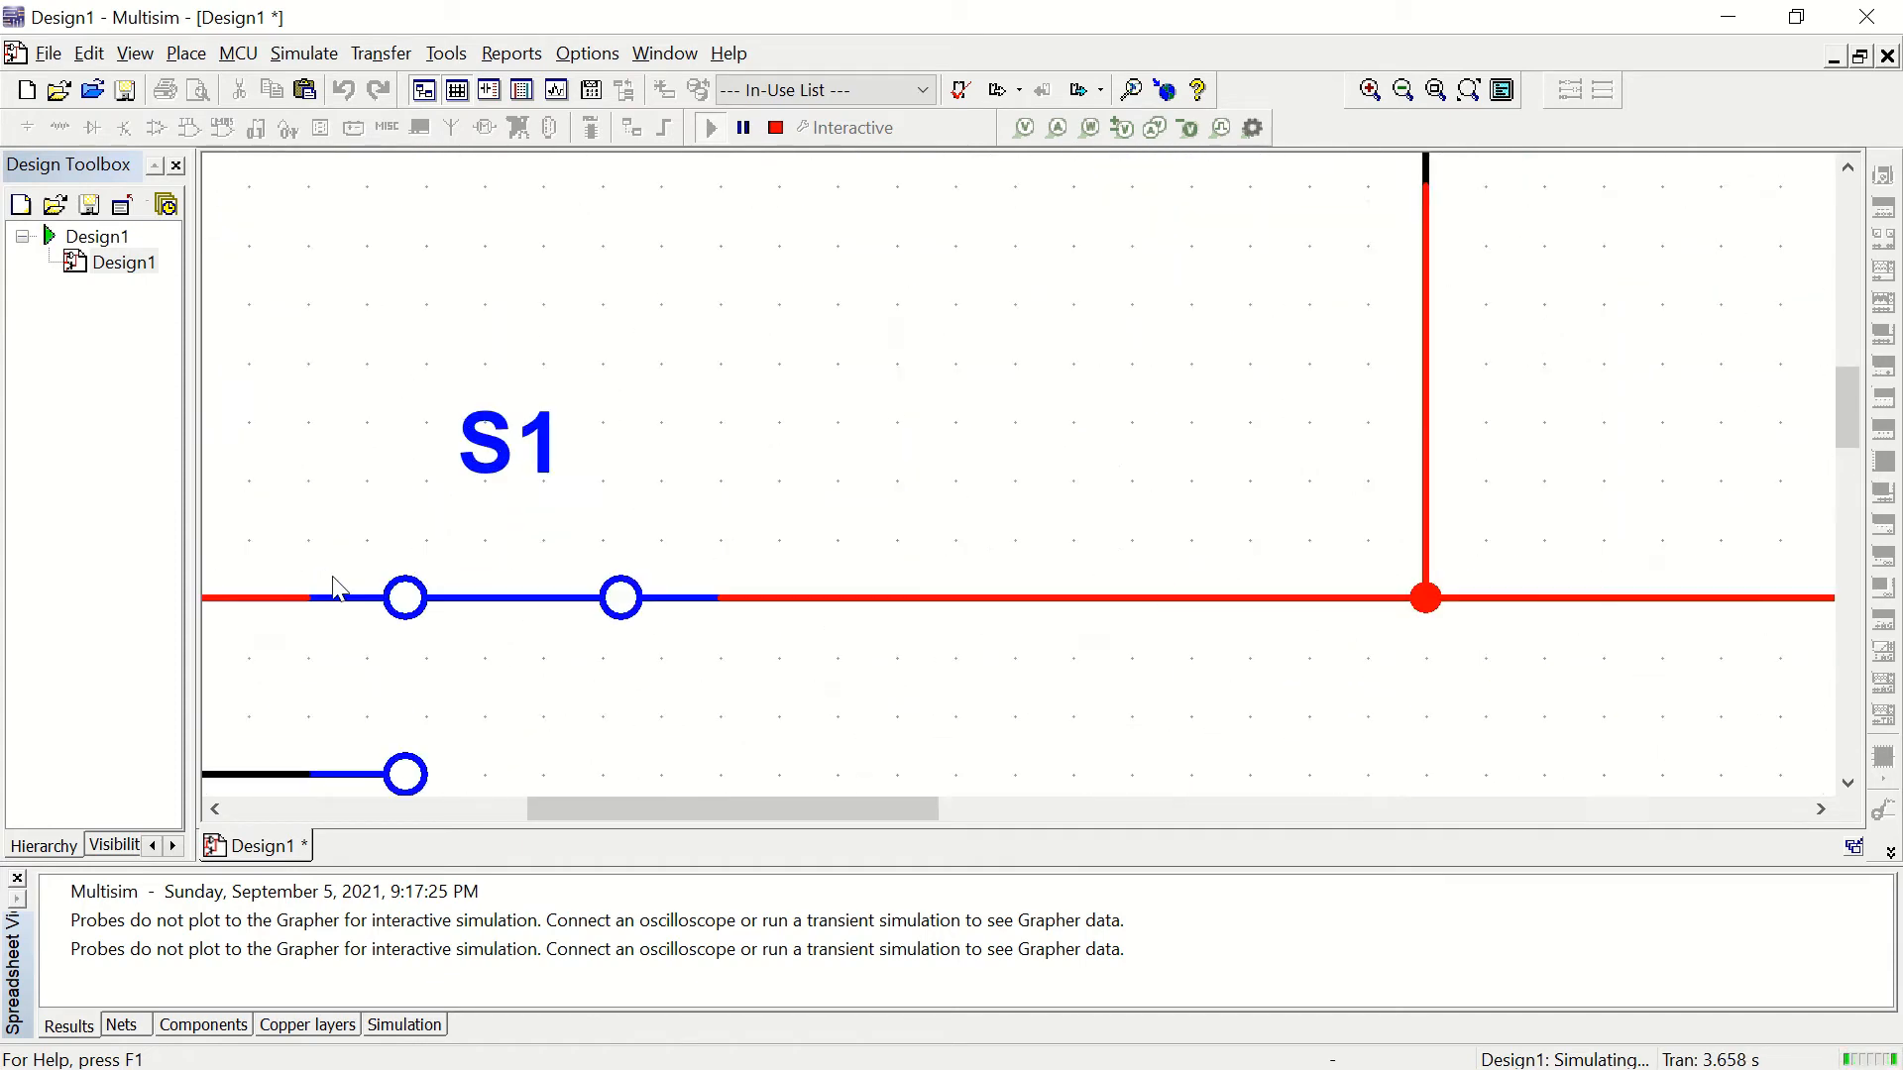
scroll(332, 587, down, 3)
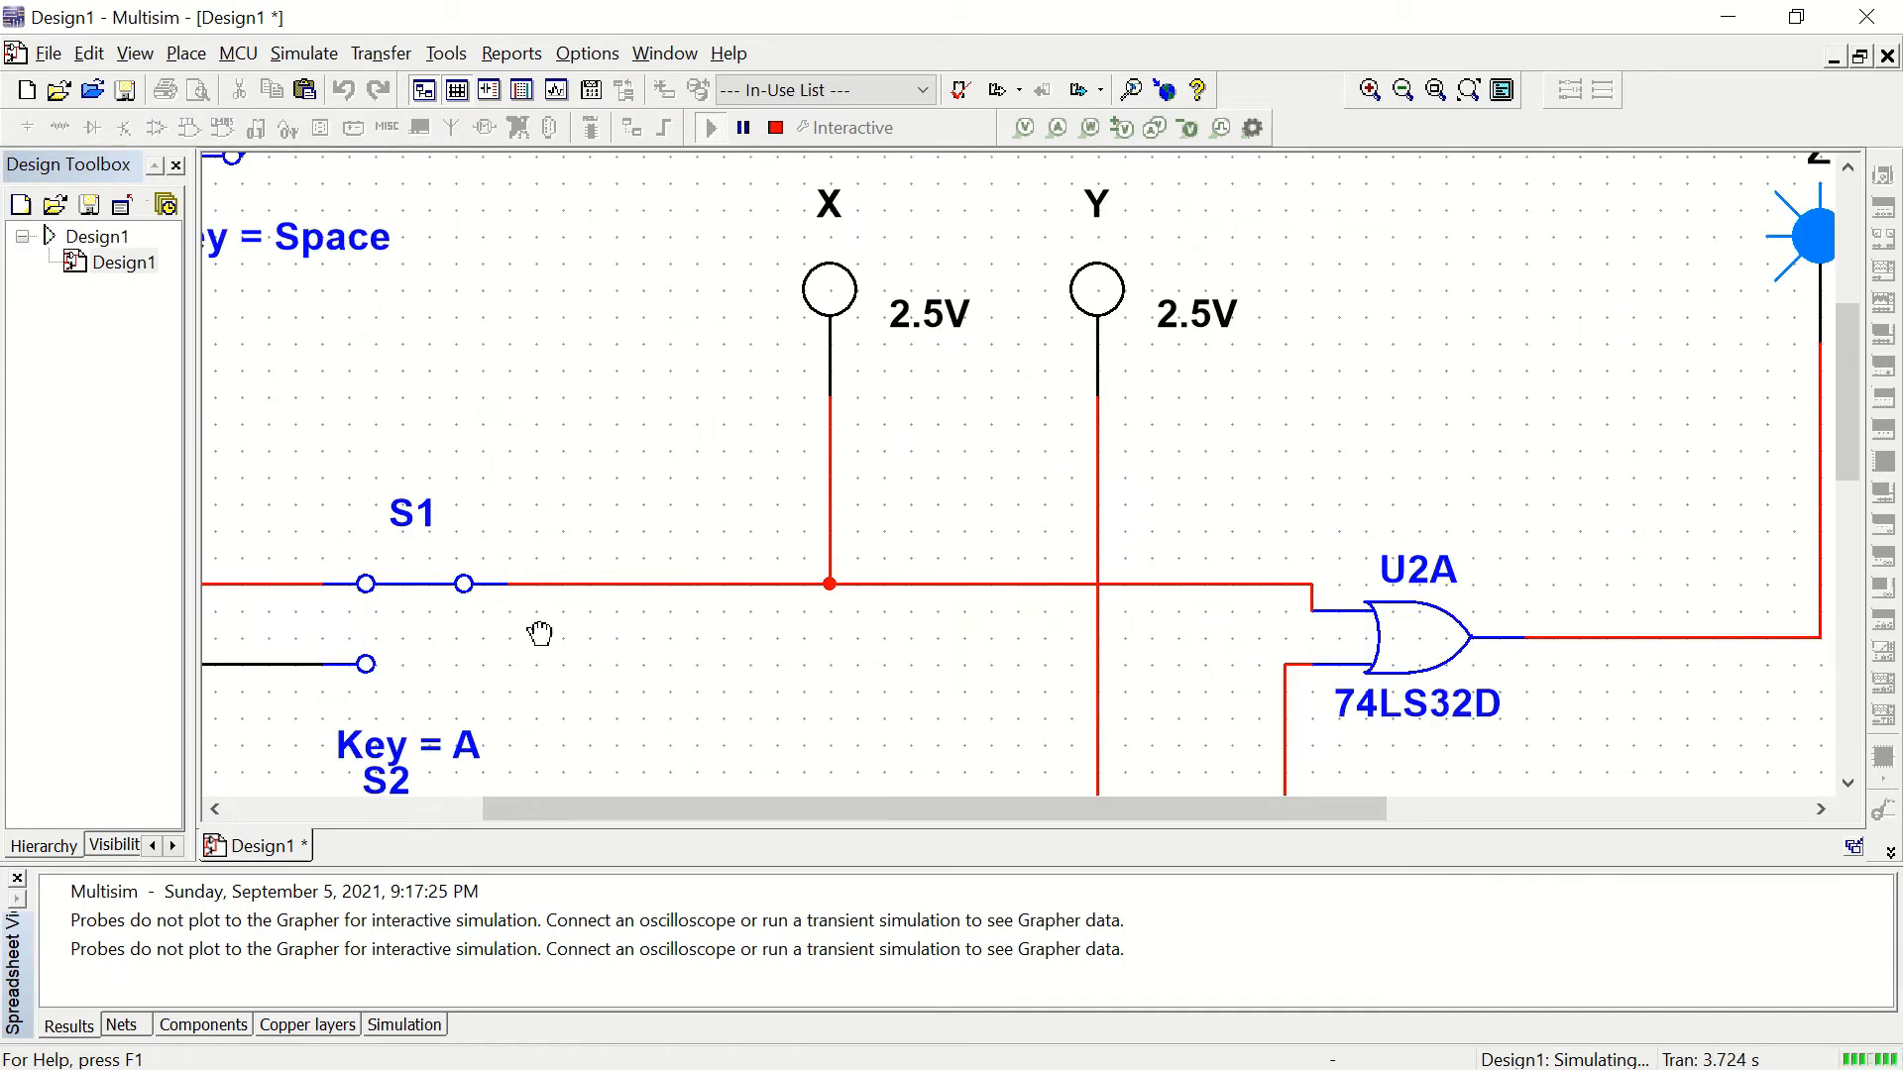
drag(536, 633, 658, 611)
scroll(664, 611, down, 2)
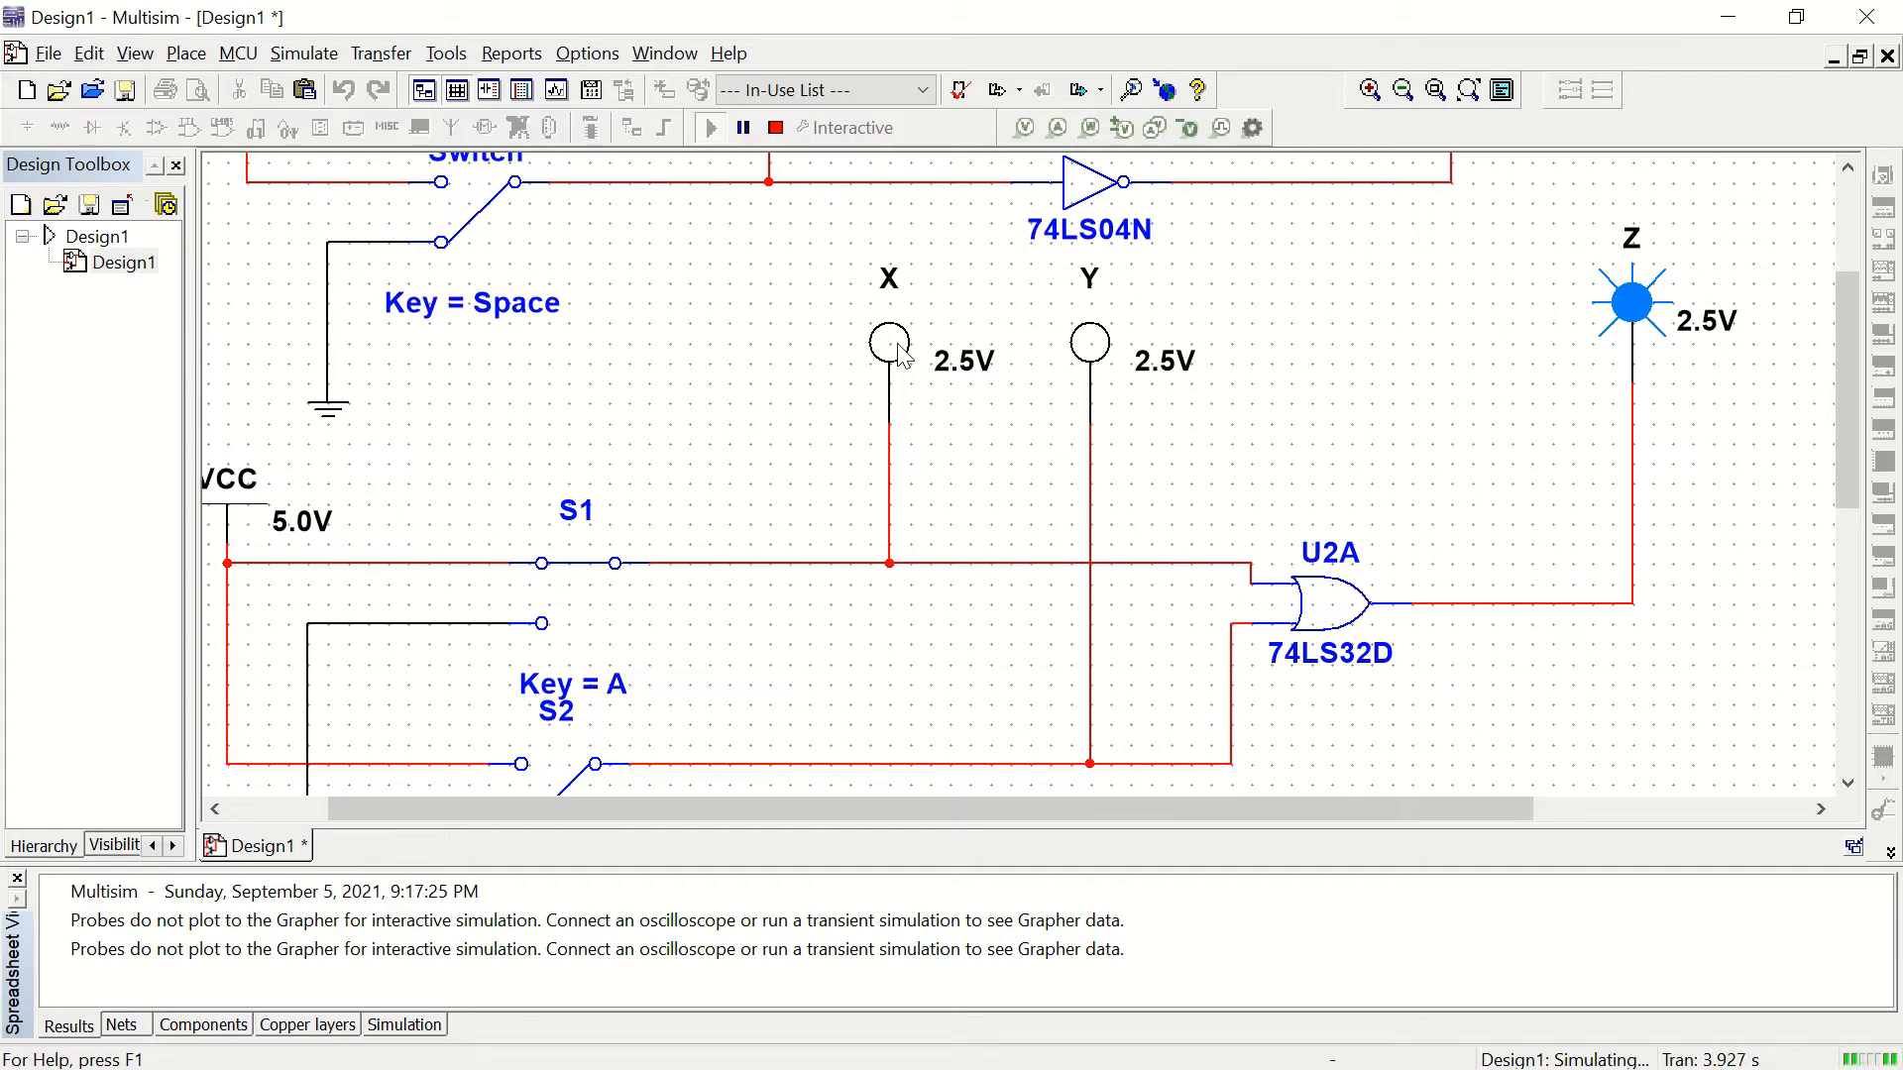
Step: Restart the simulation and switch S1 to ground and back to VCC to recheck probes X and Z
click(777, 127)
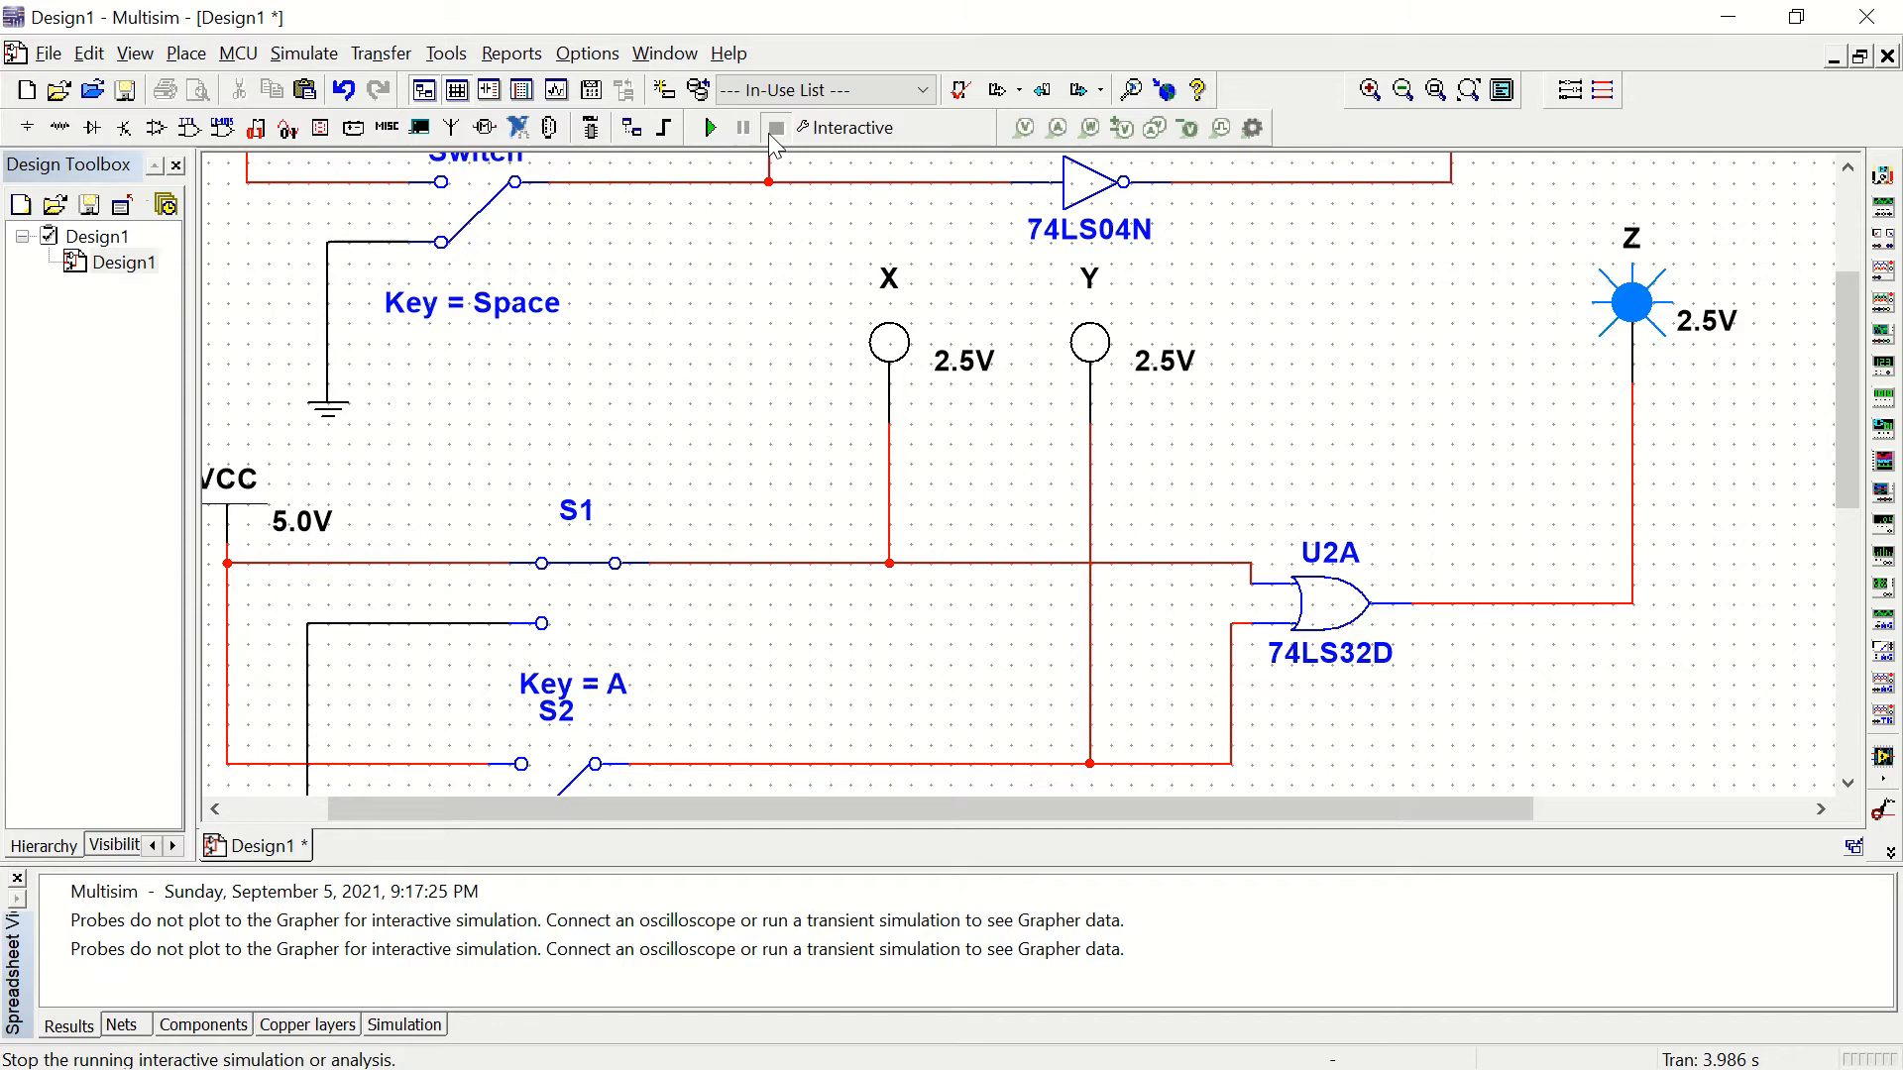
click(710, 129)
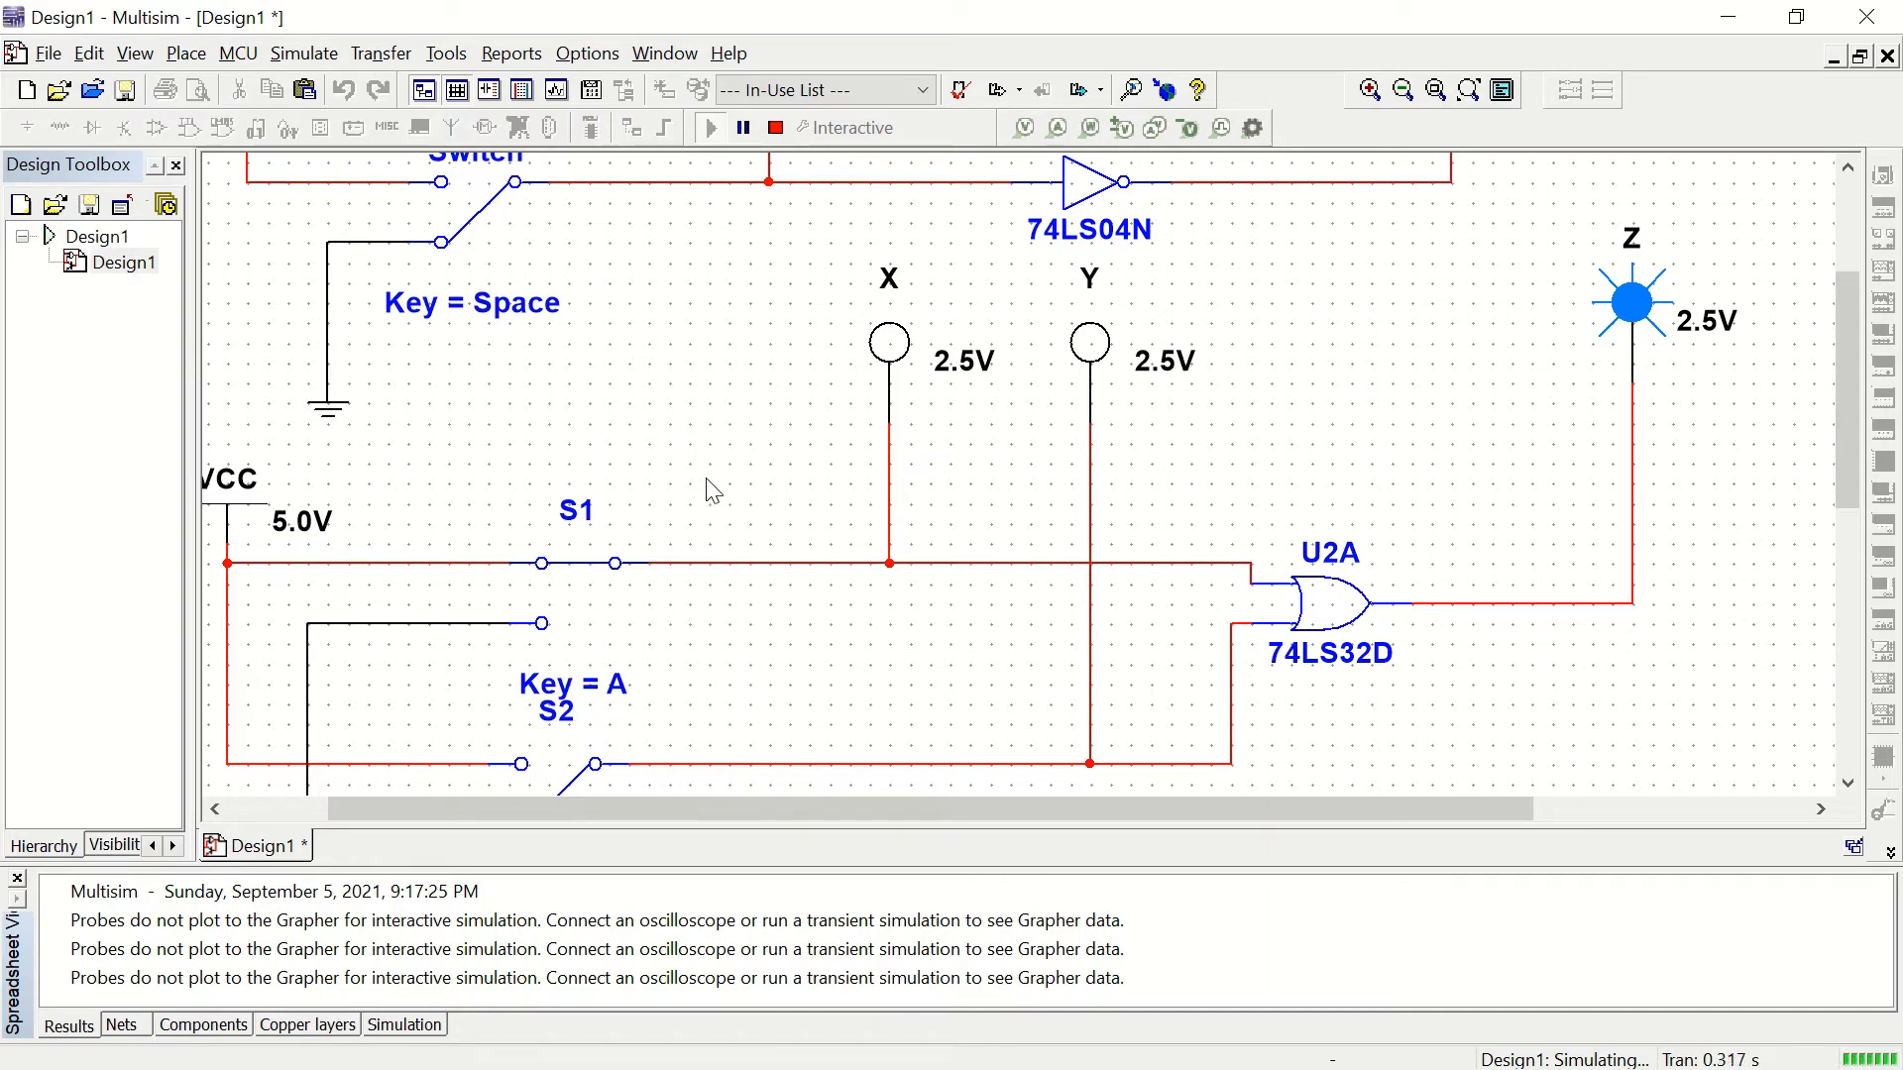
click(592, 577)
click(592, 576)
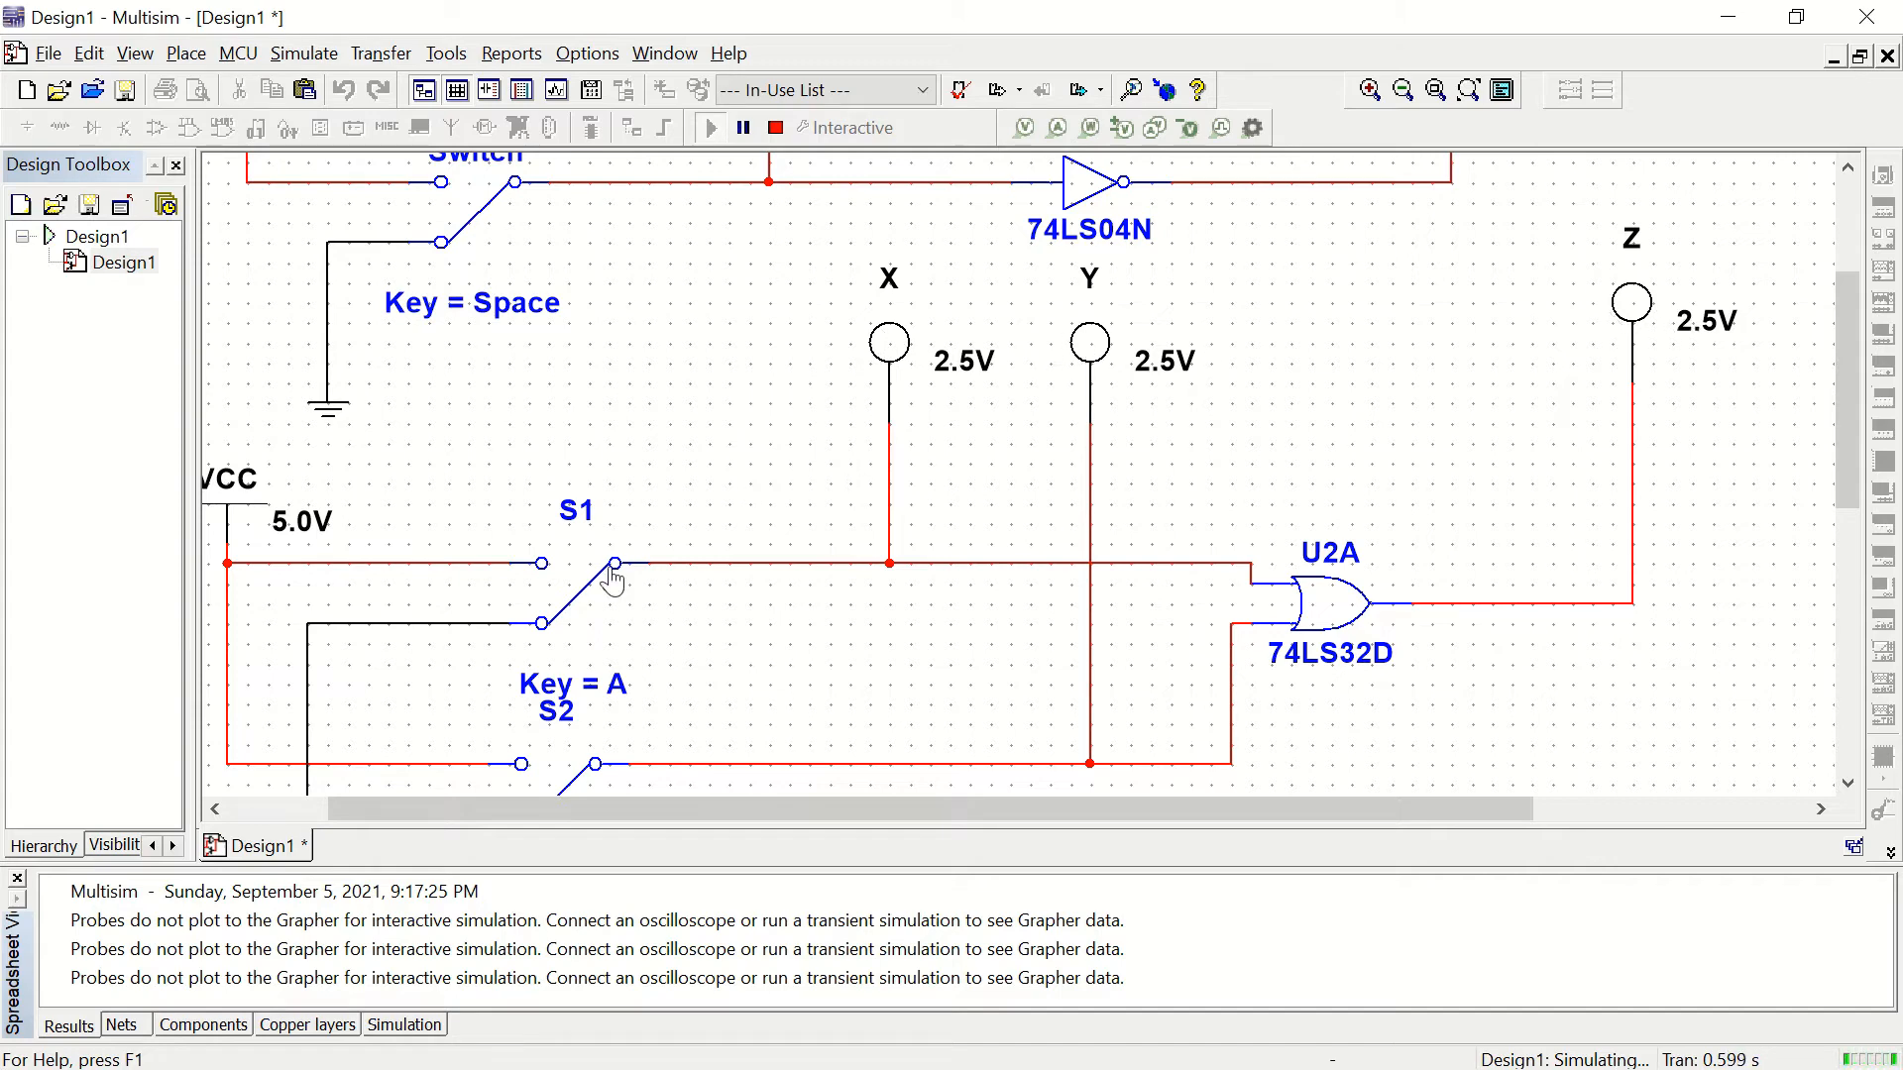
click(598, 592)
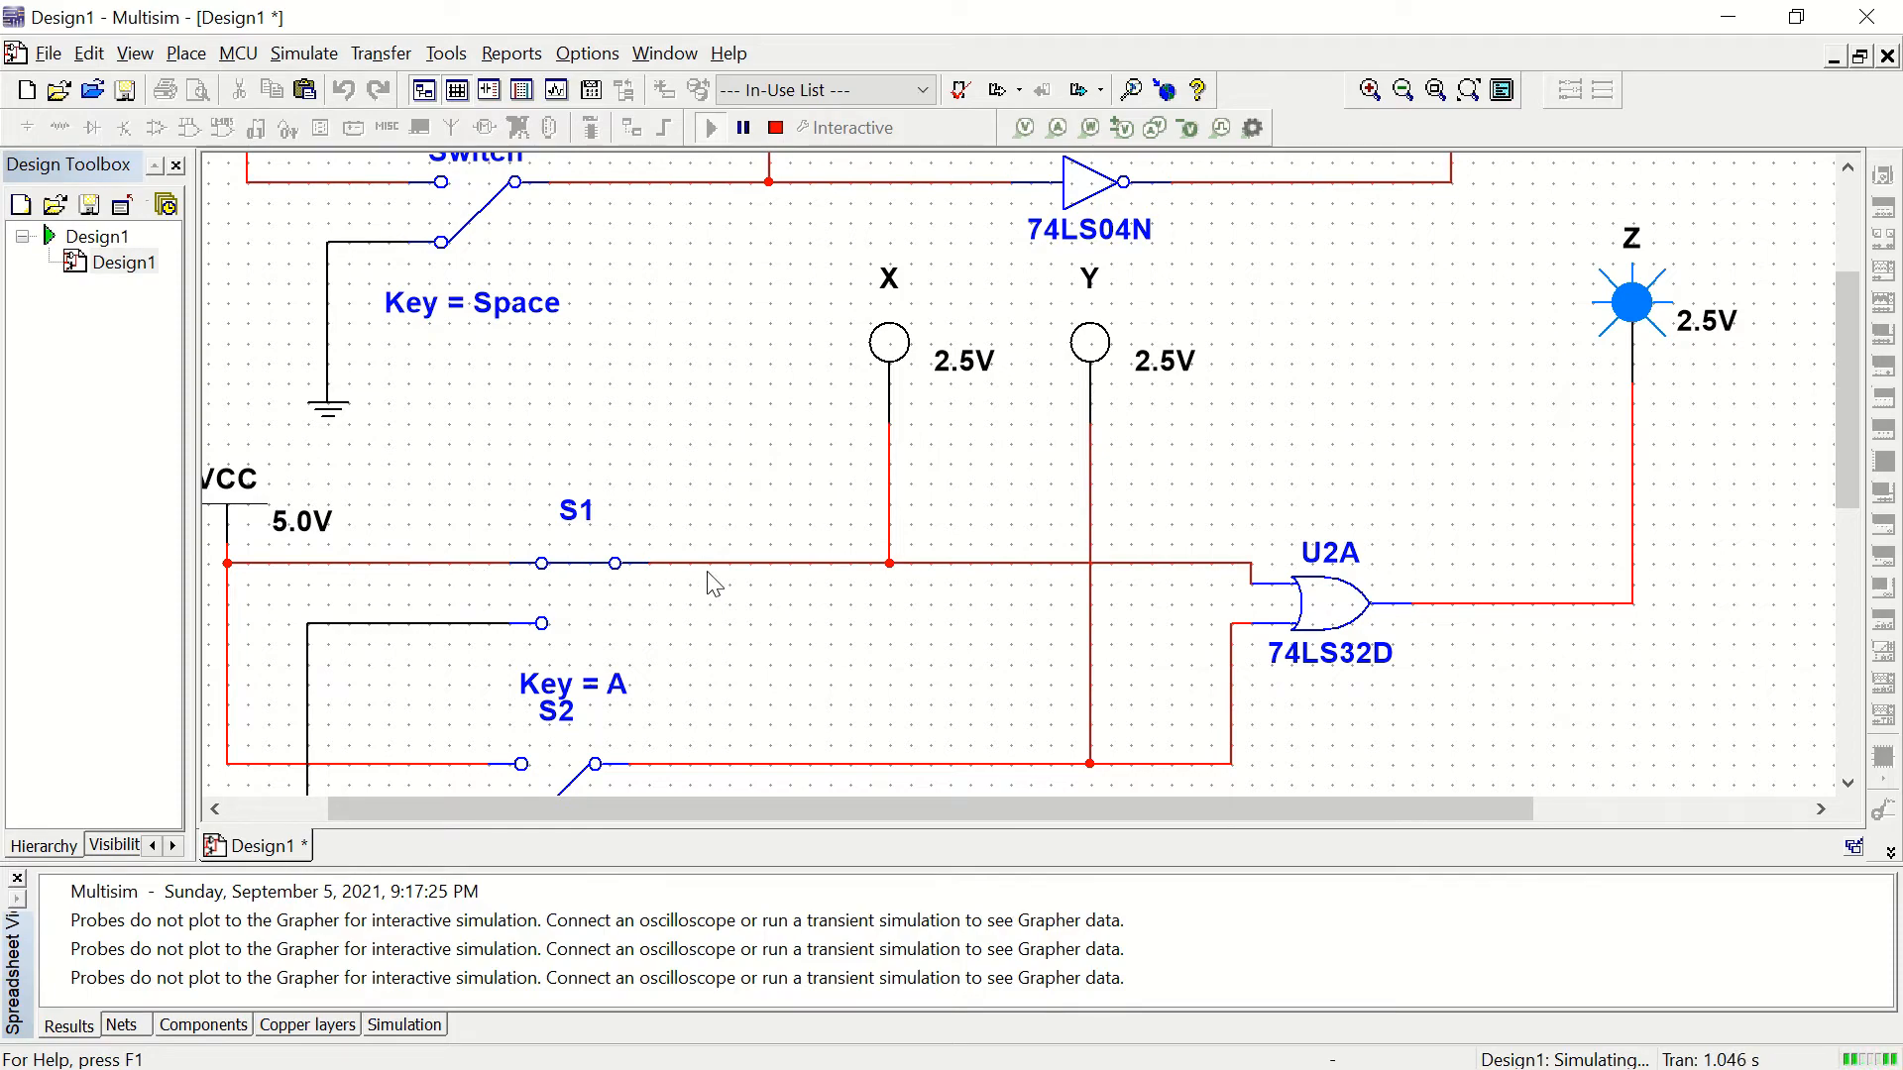
scroll(713, 584, down, 4)
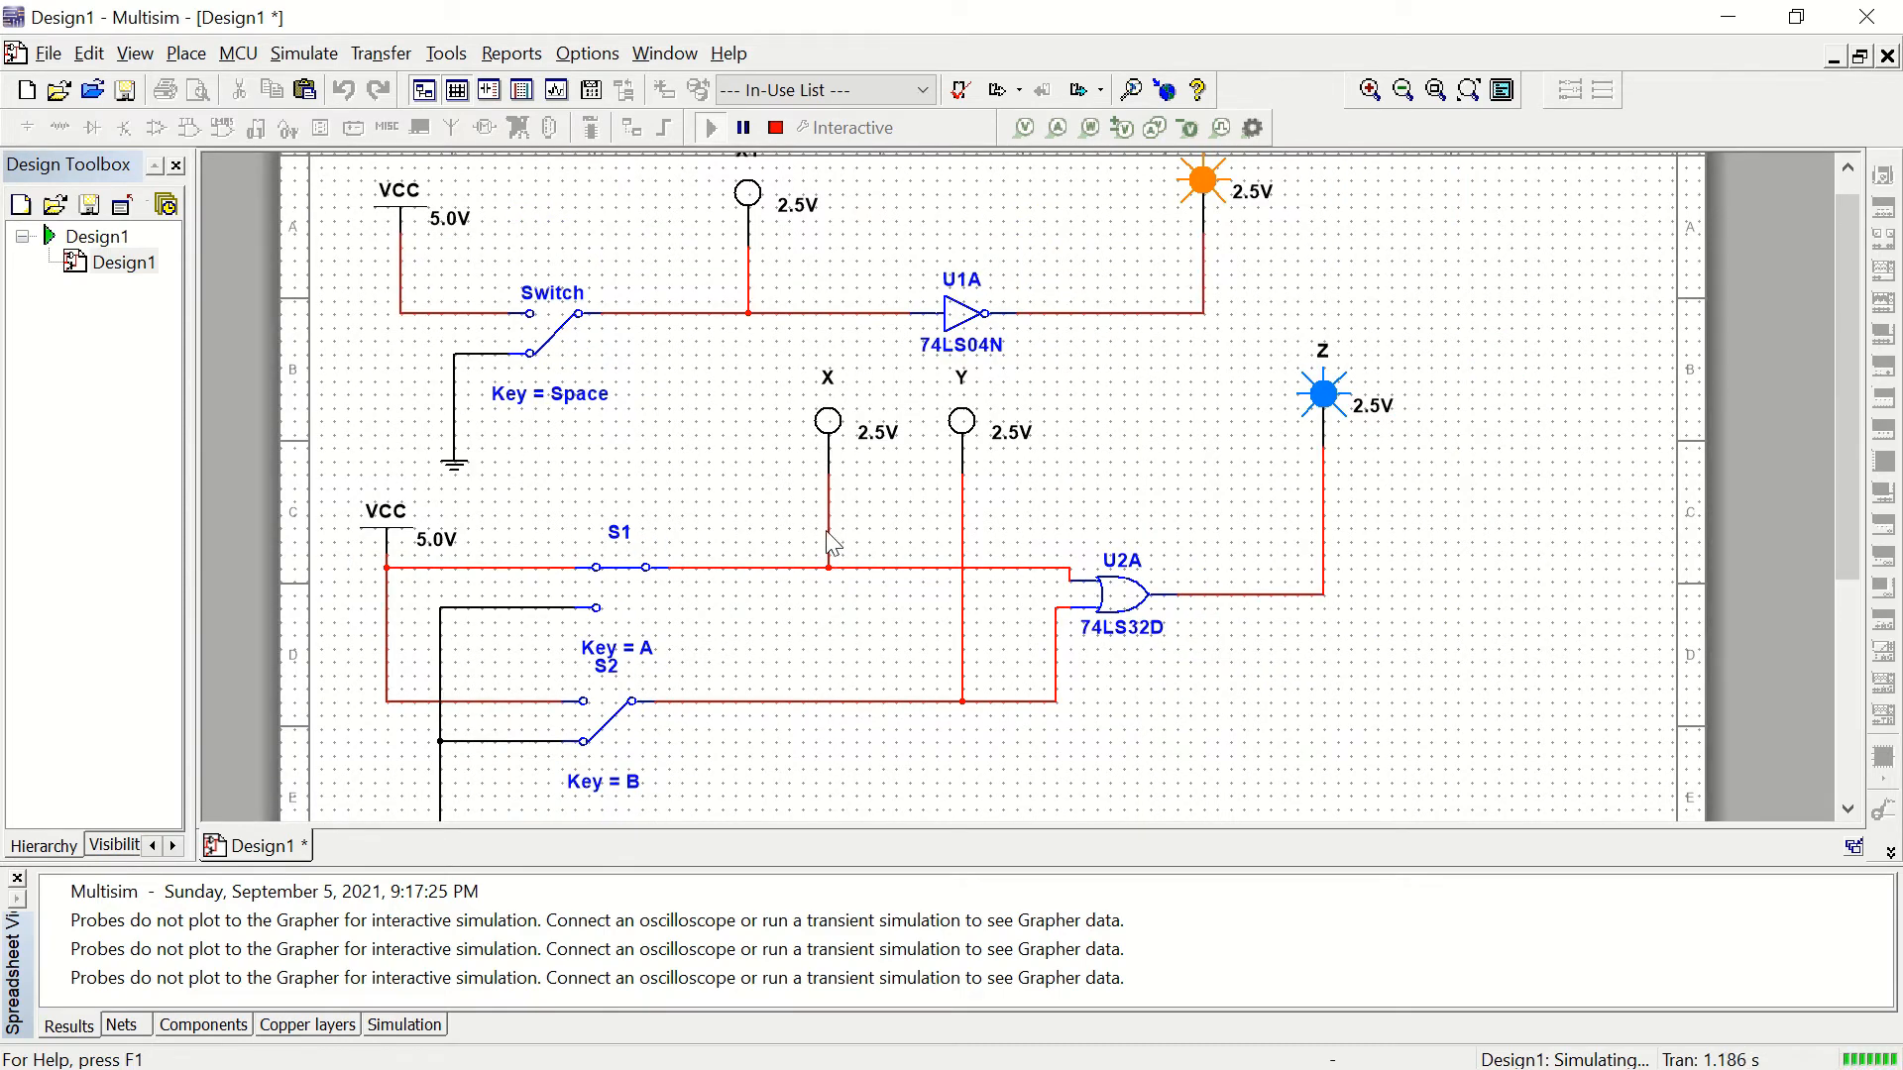
scroll(830, 540, up, 1)
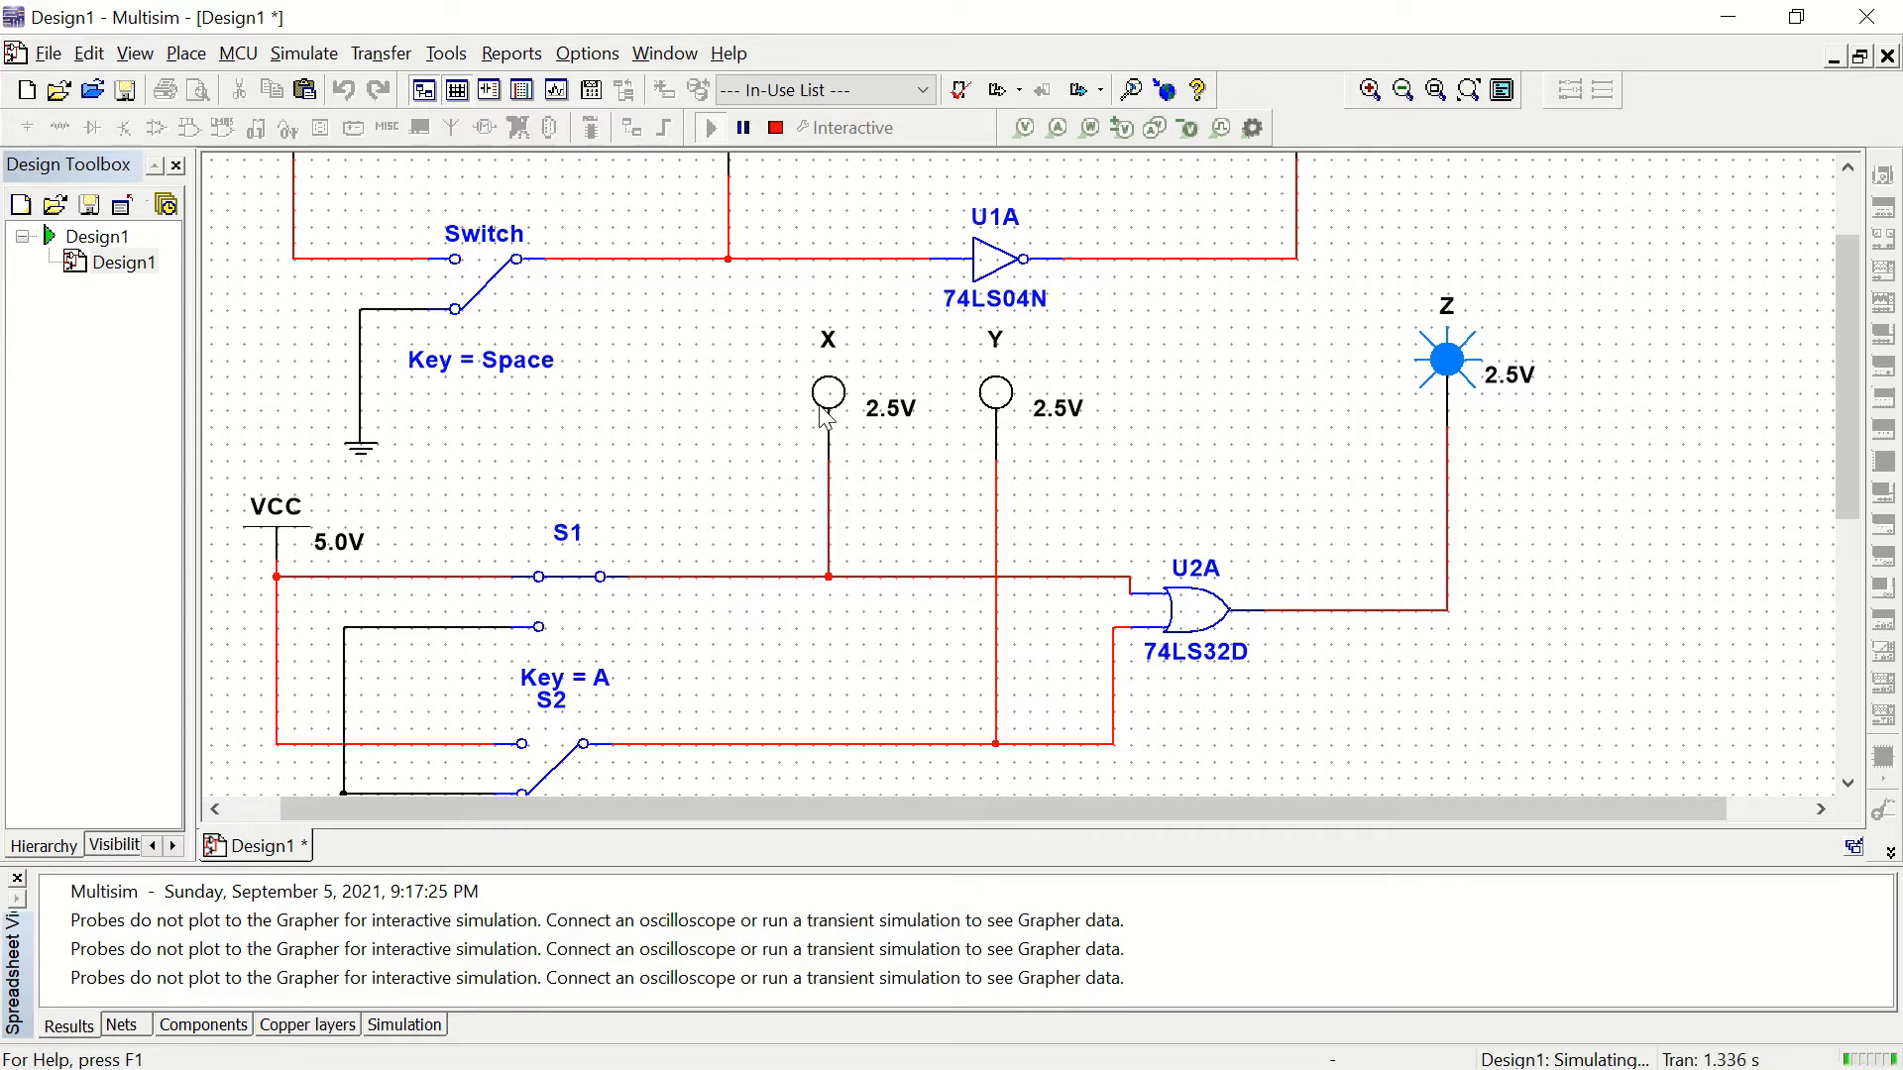
Step: Stop the simulation and delete probe X from the OR gate circuit
click(776, 127)
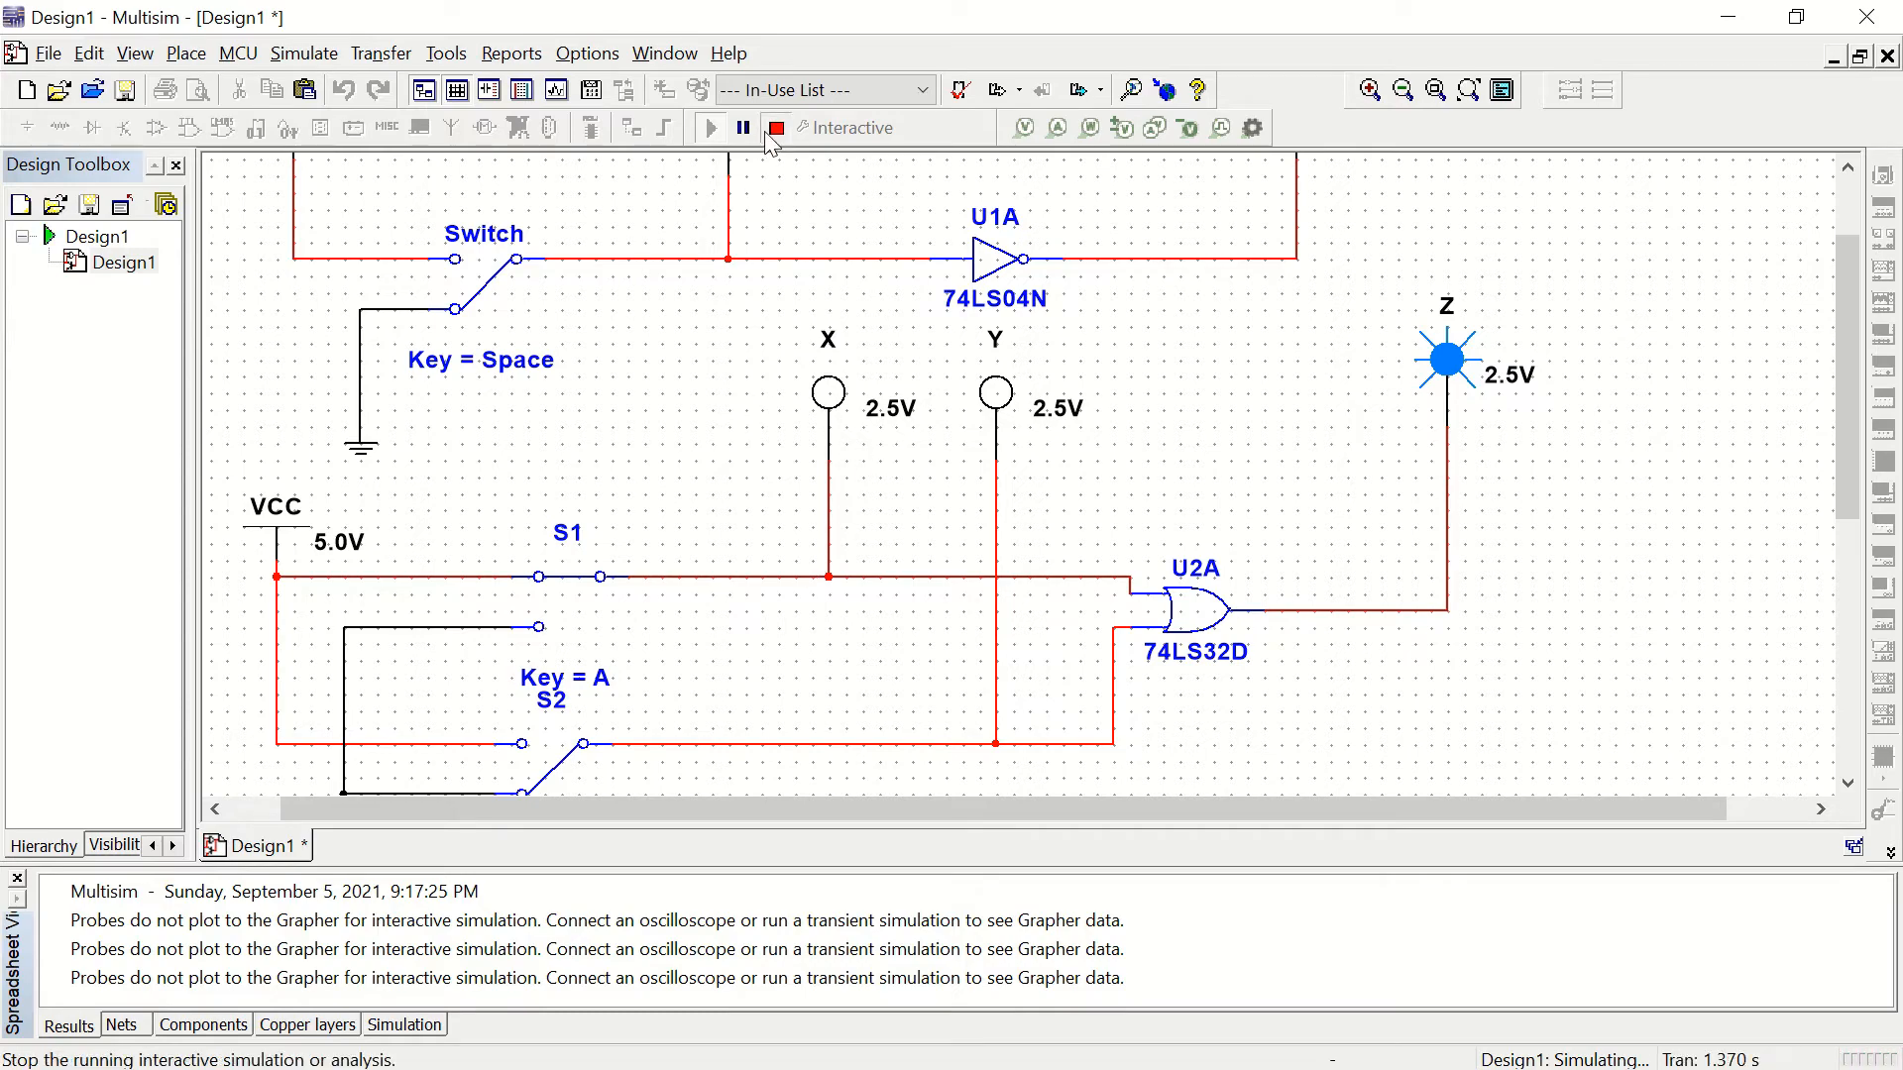
right_click(830, 416)
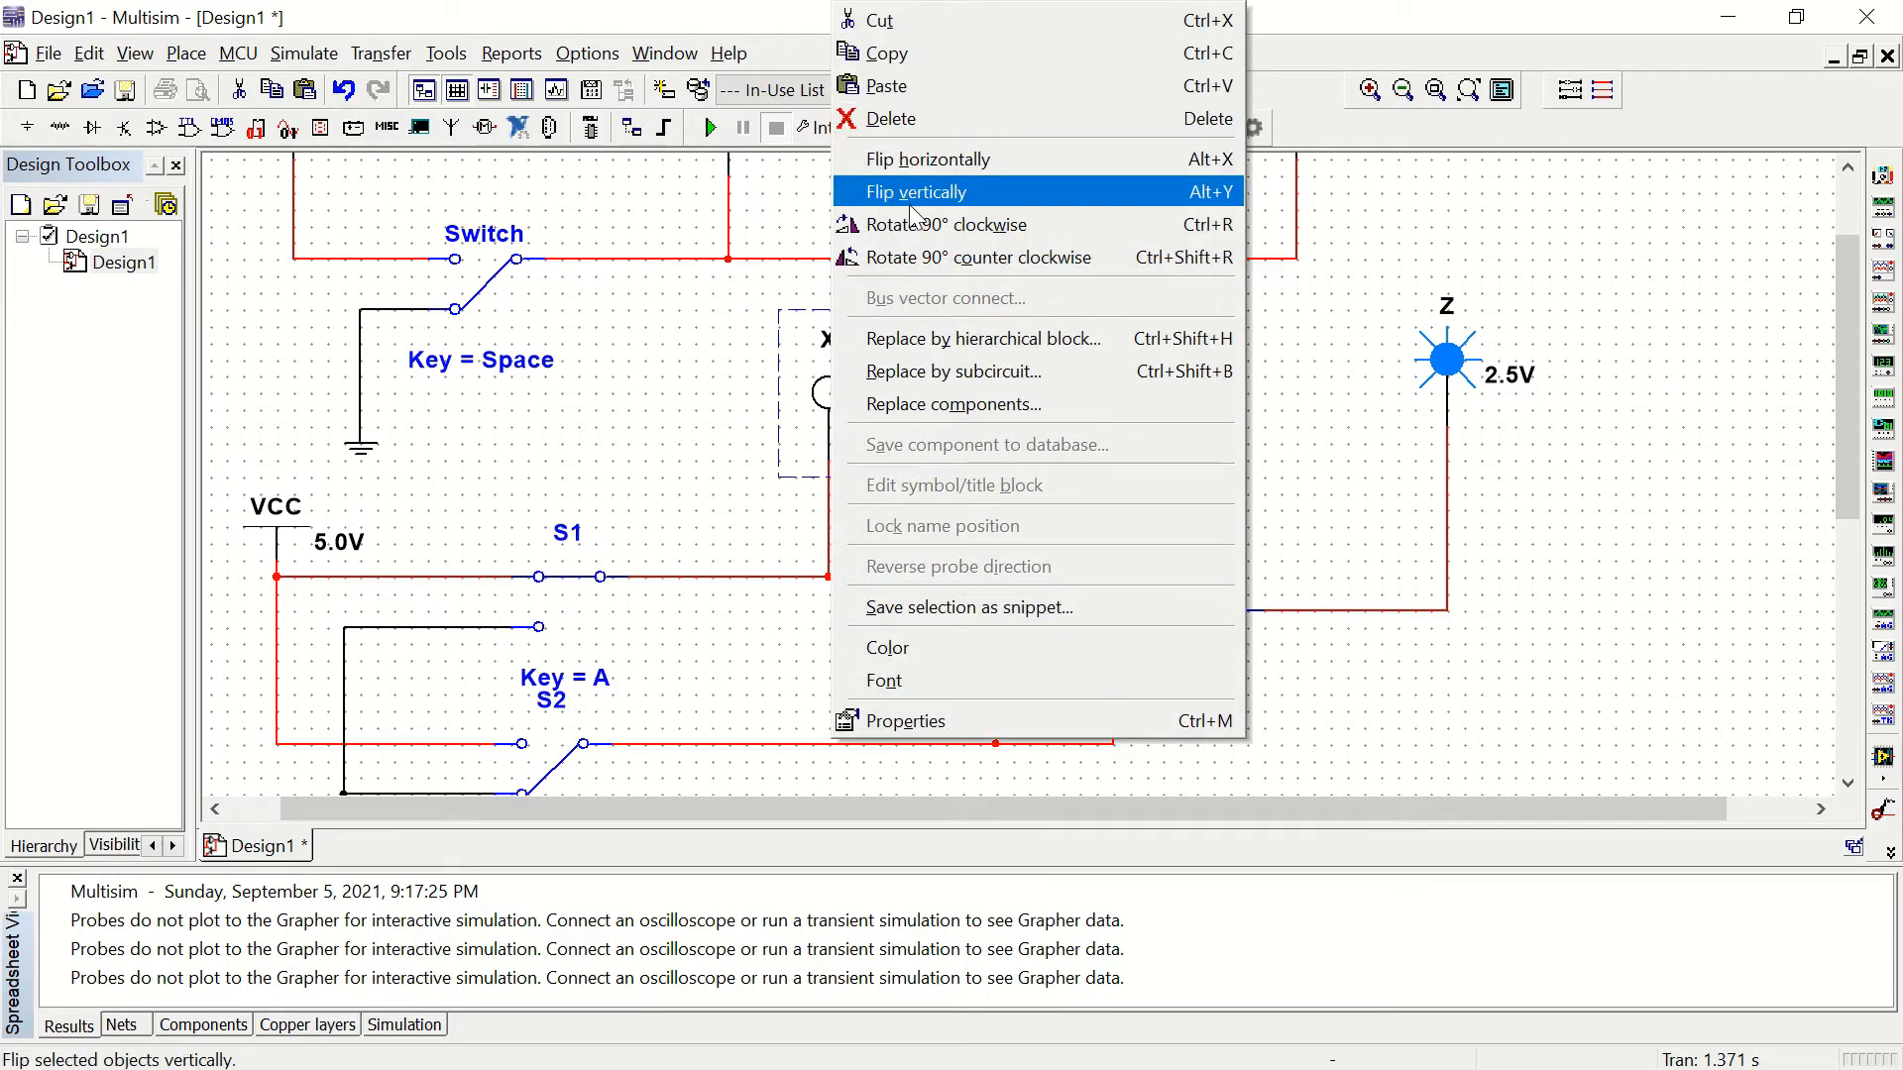
click(877, 119)
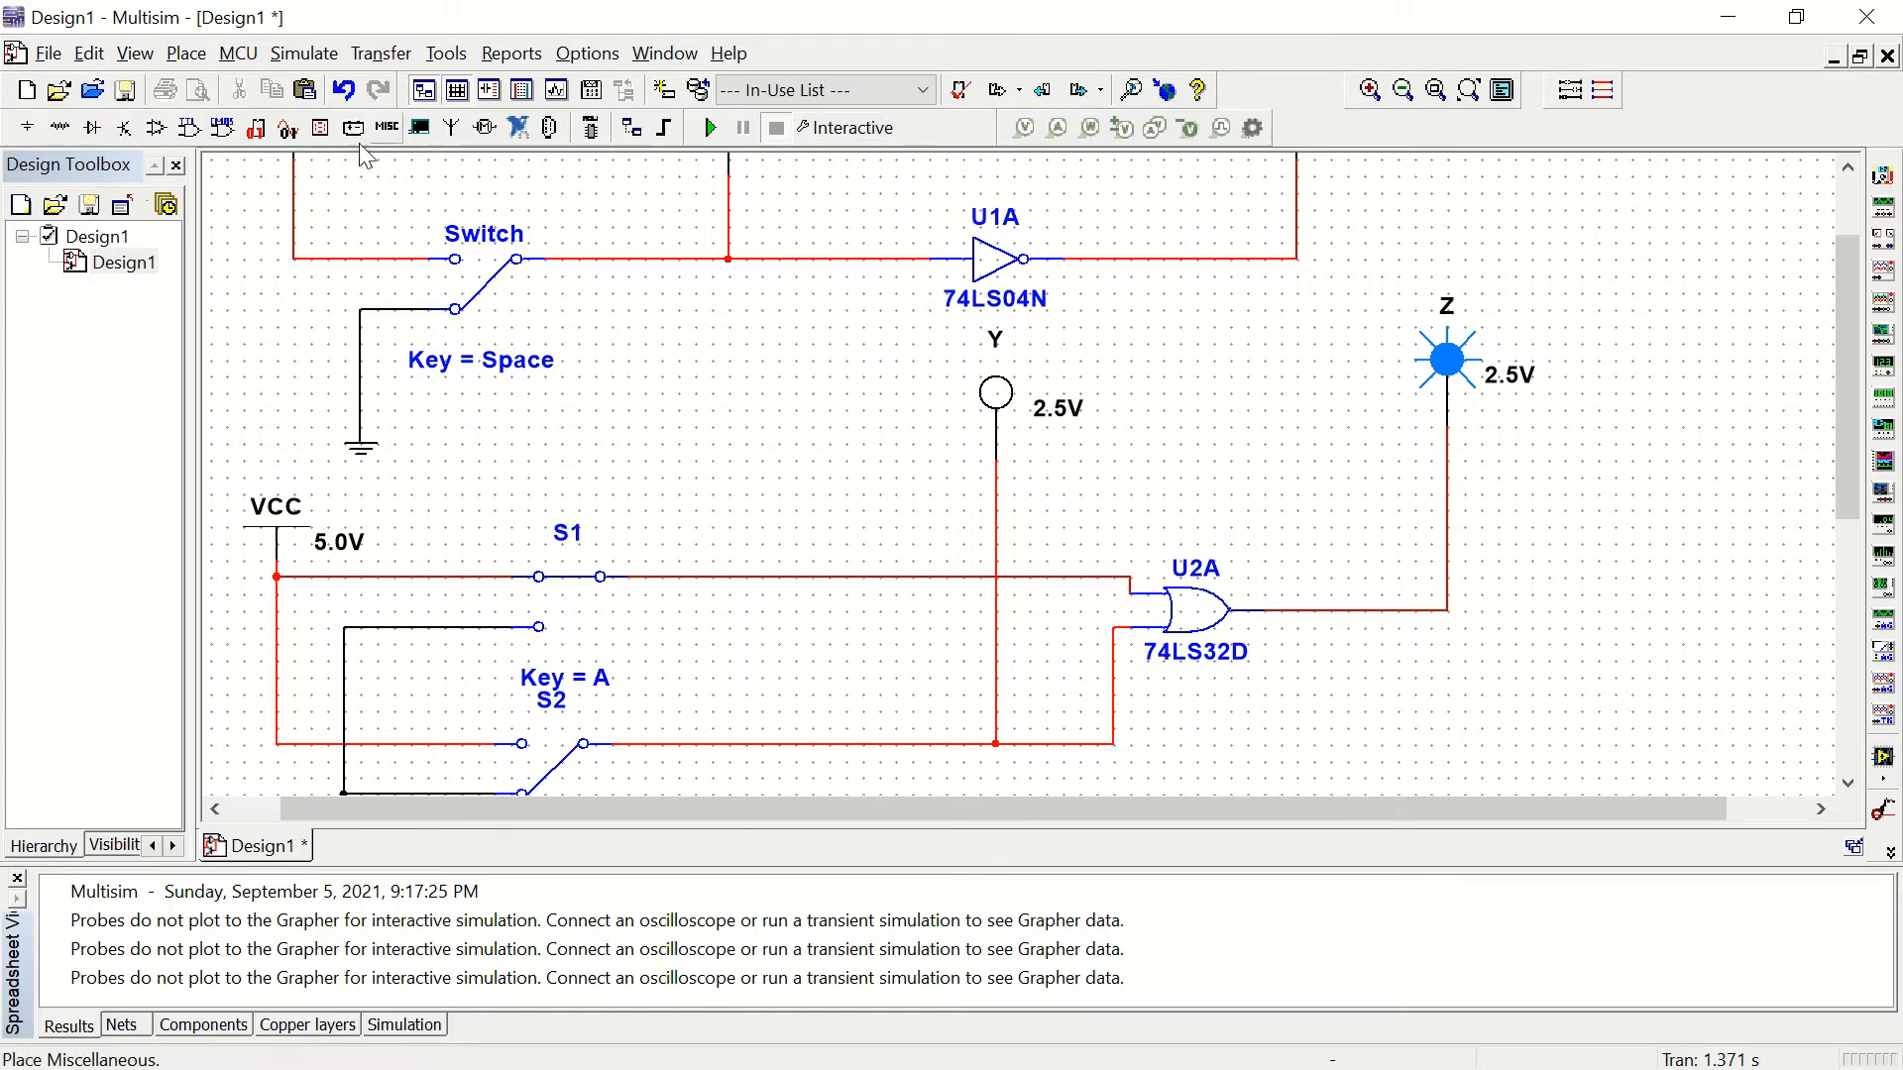
Step: Place a PROBE_BLUE indicator where probe X was and wire it to the line between S1 and the OR gate
click(25, 129)
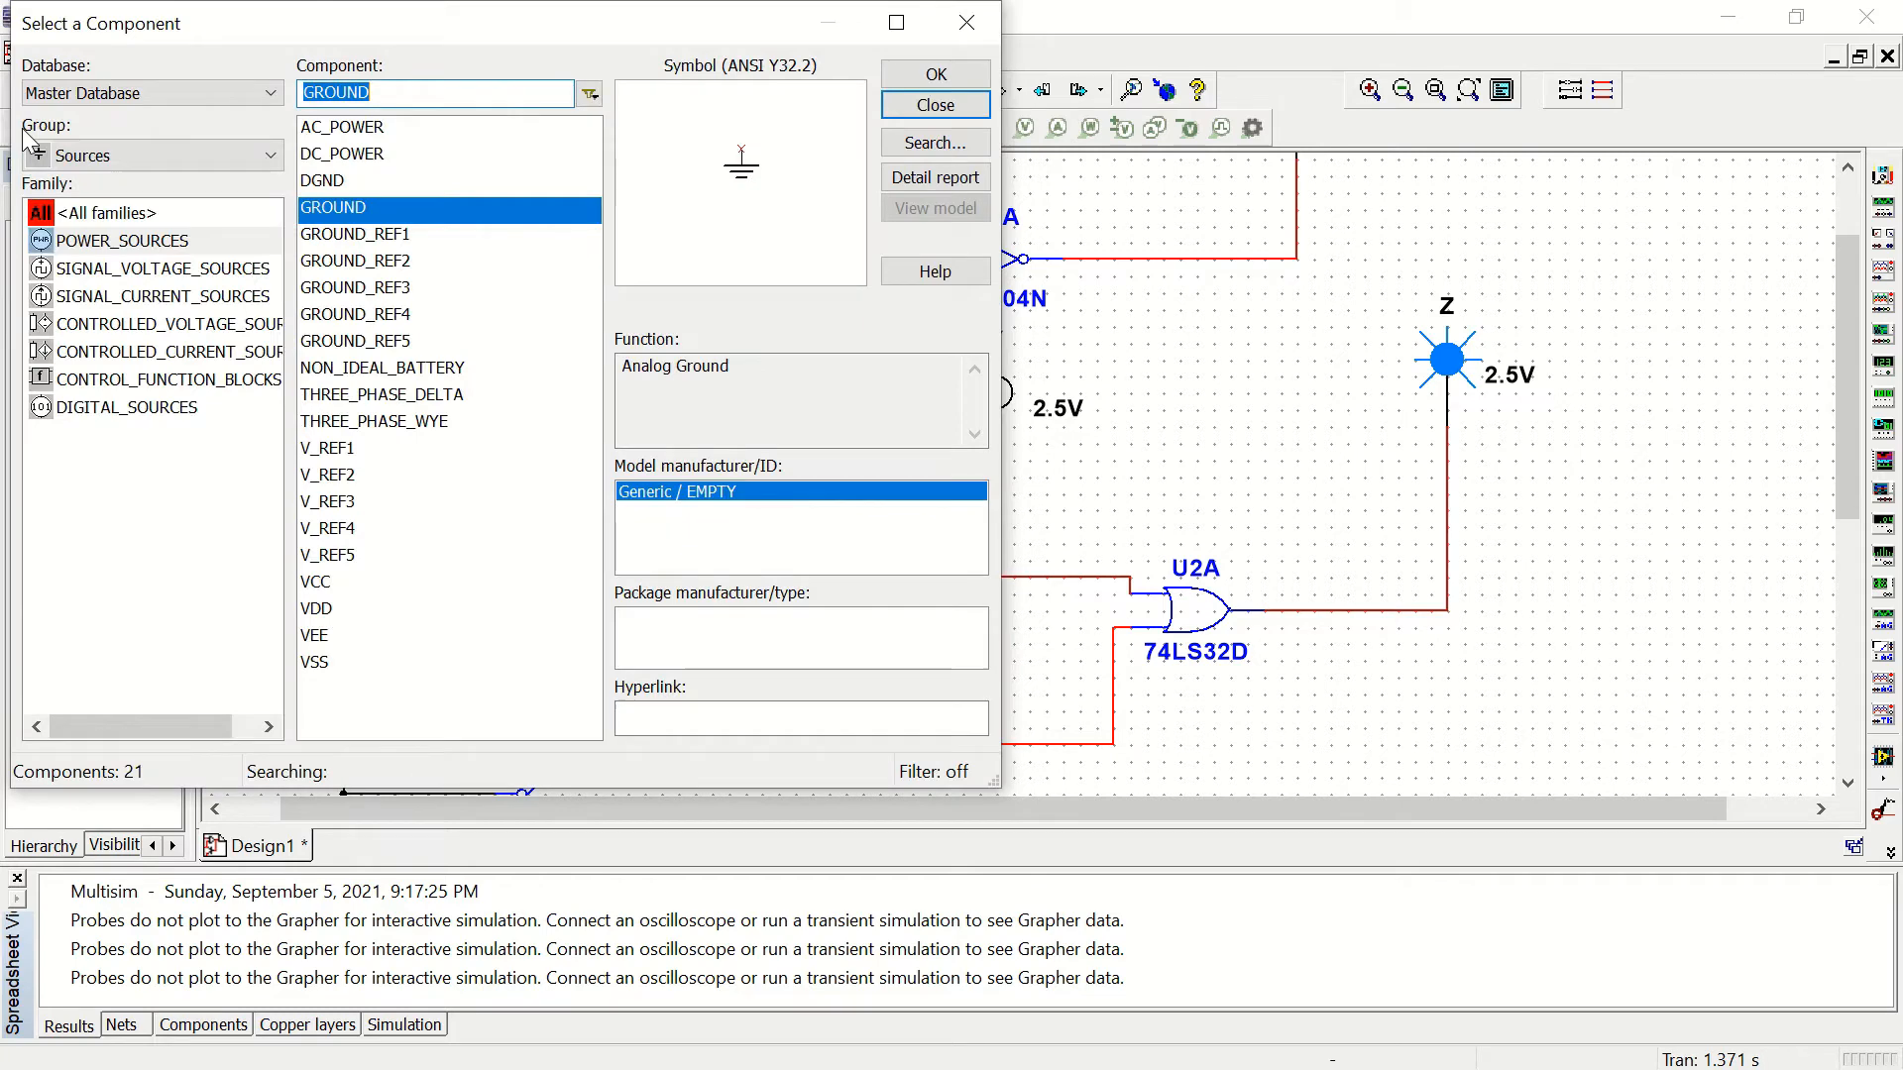
click(117, 161)
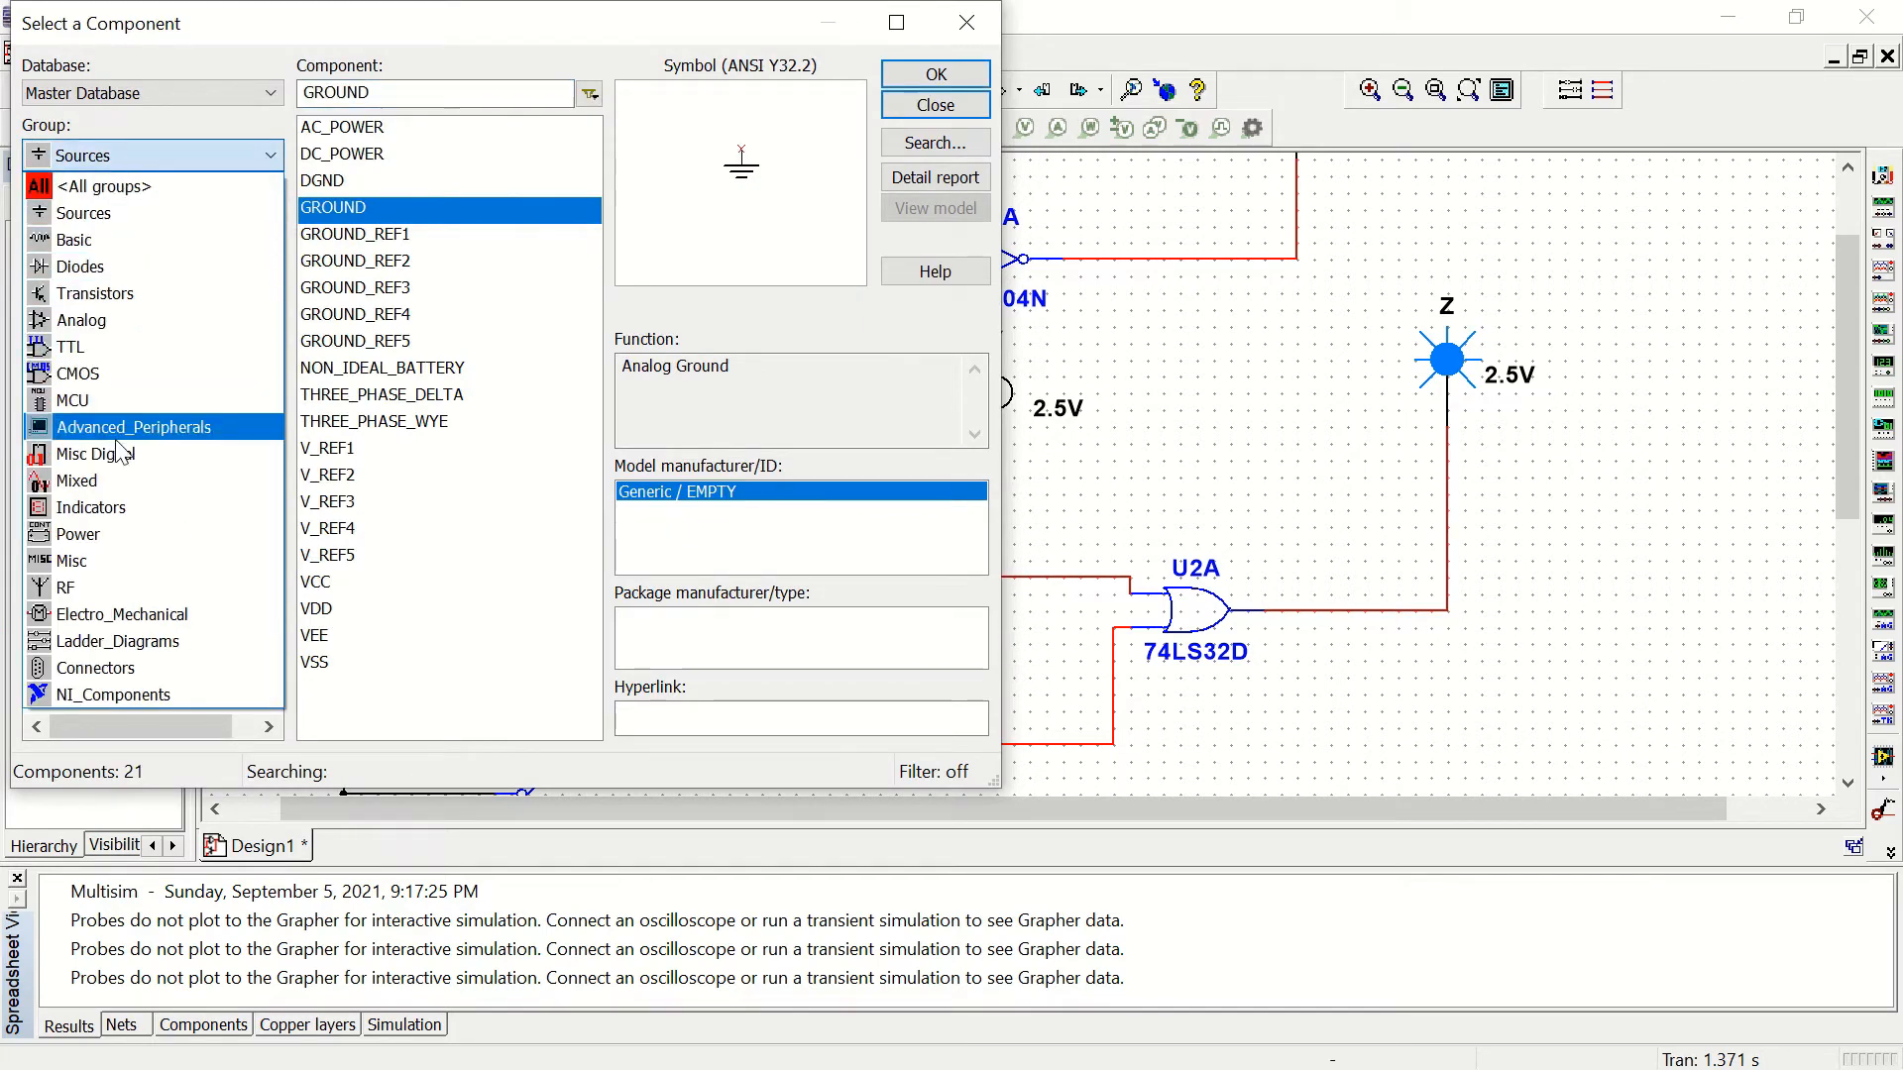
click(119, 507)
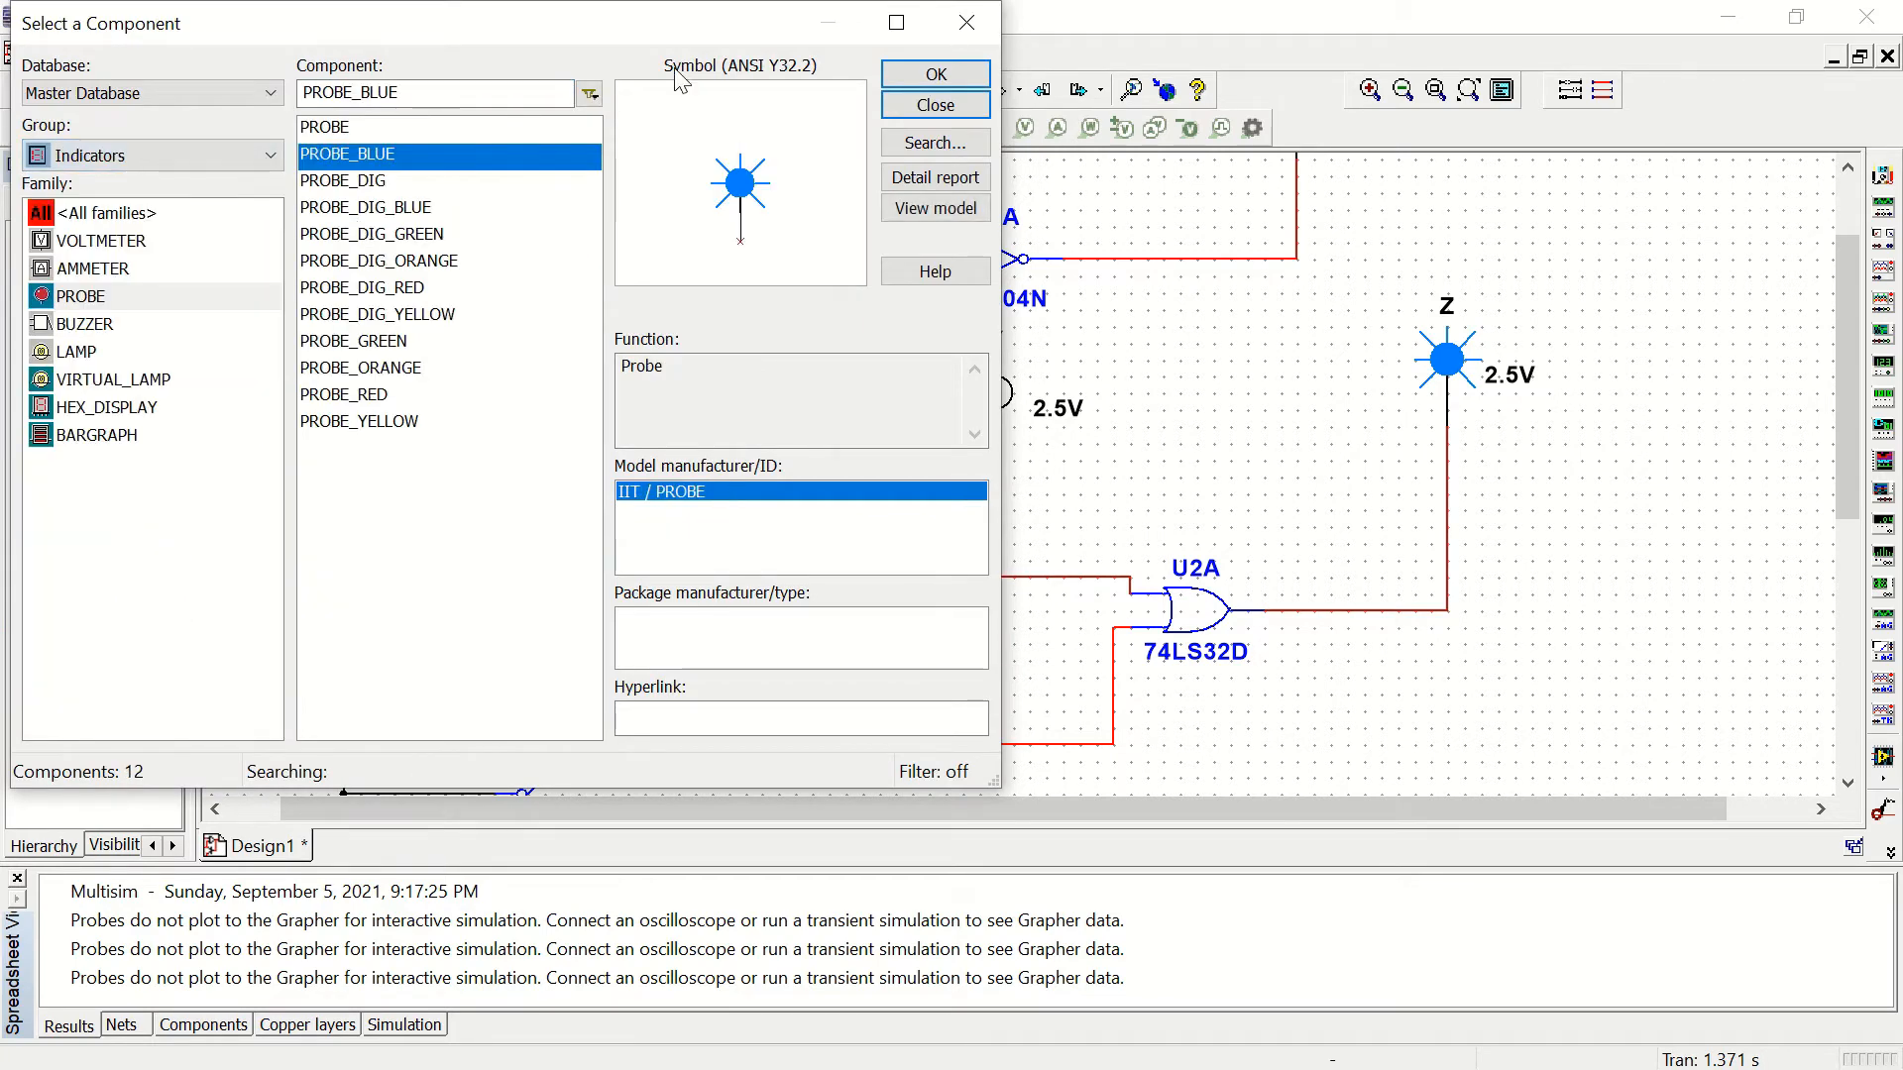
click(928, 74)
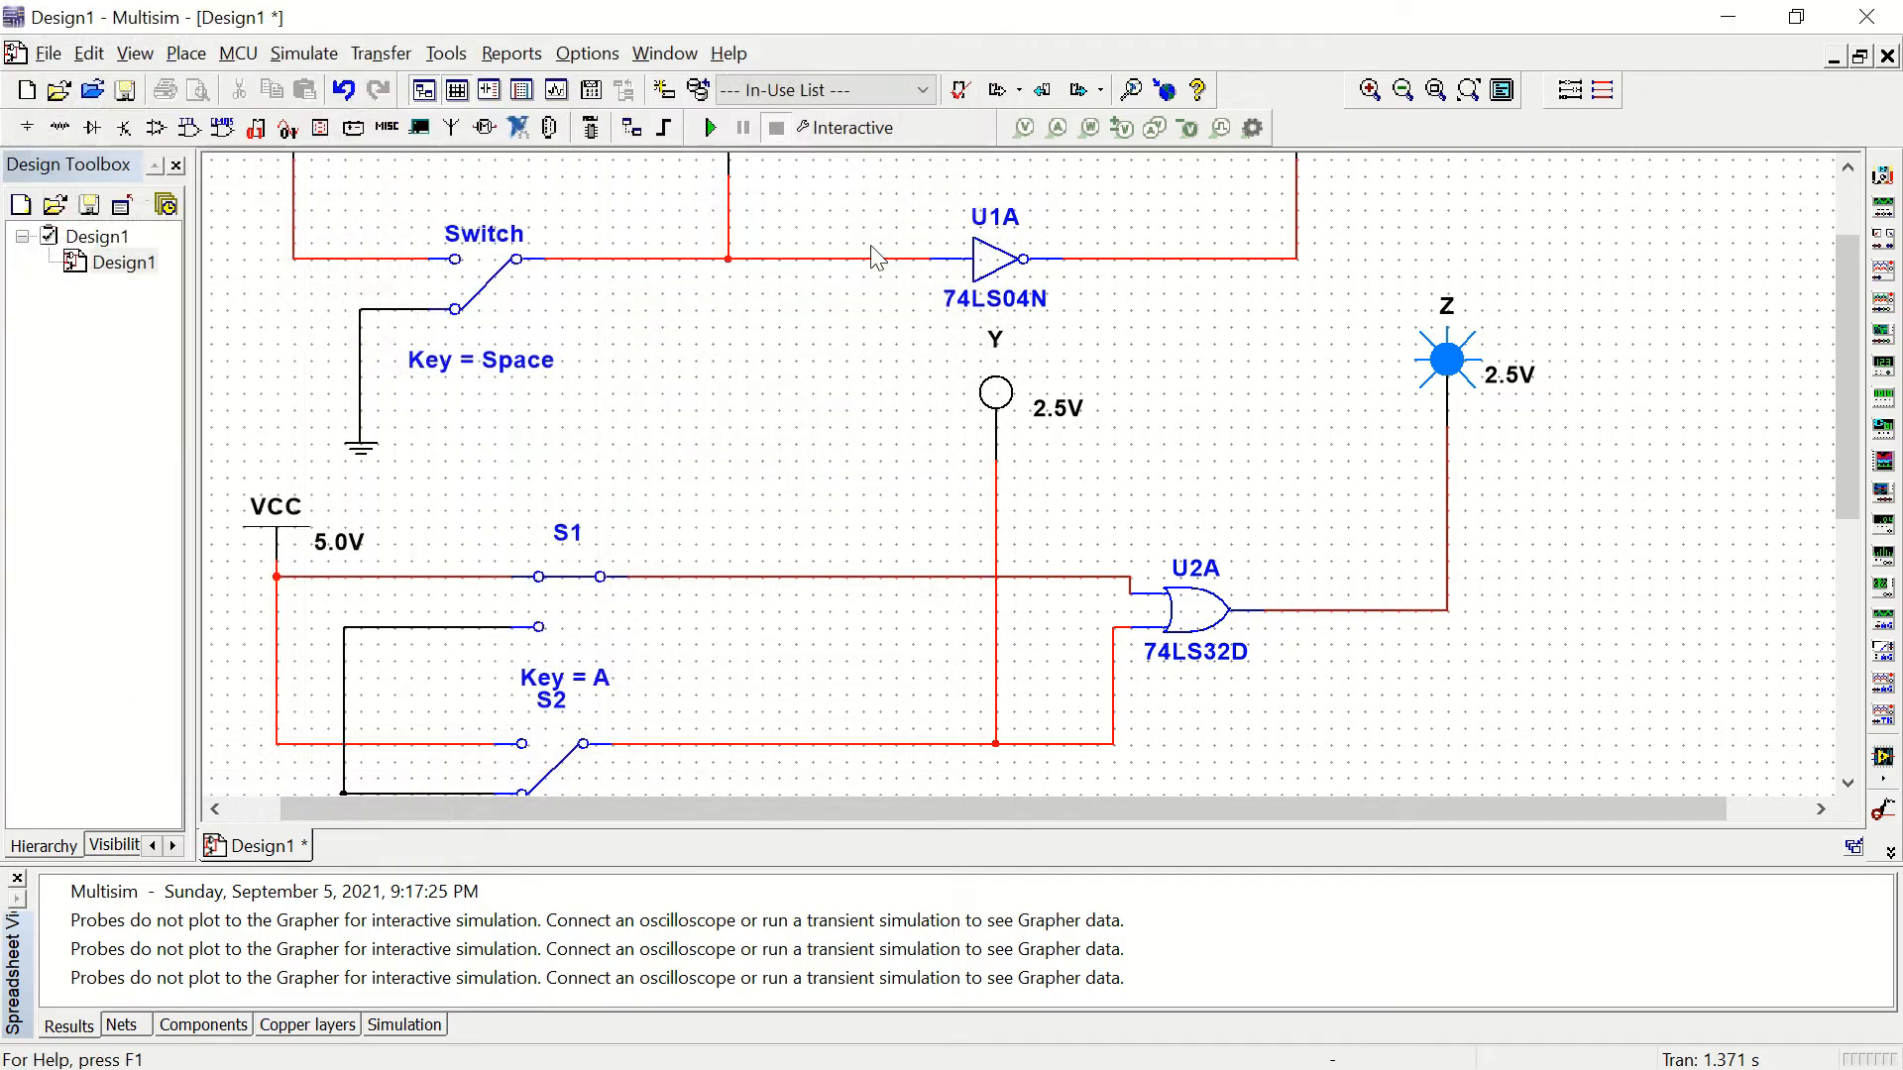
click(836, 478)
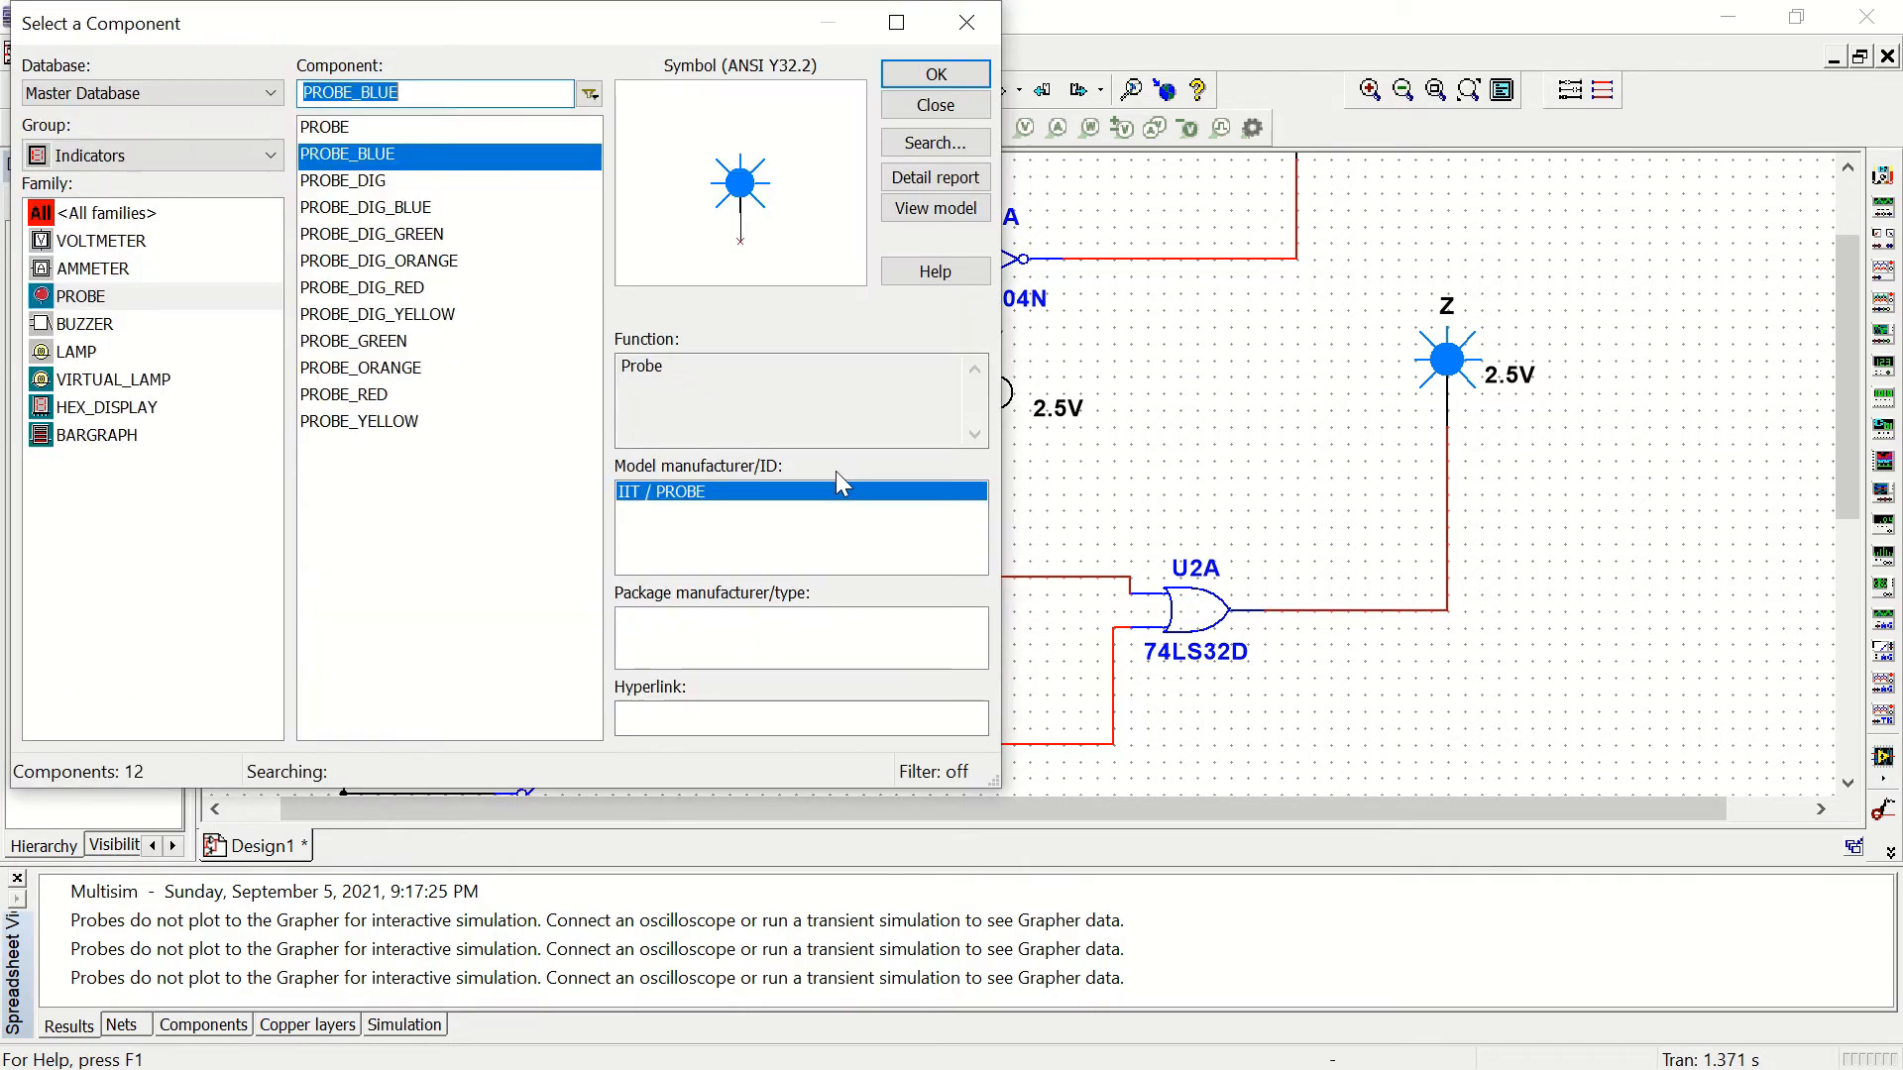
click(935, 104)
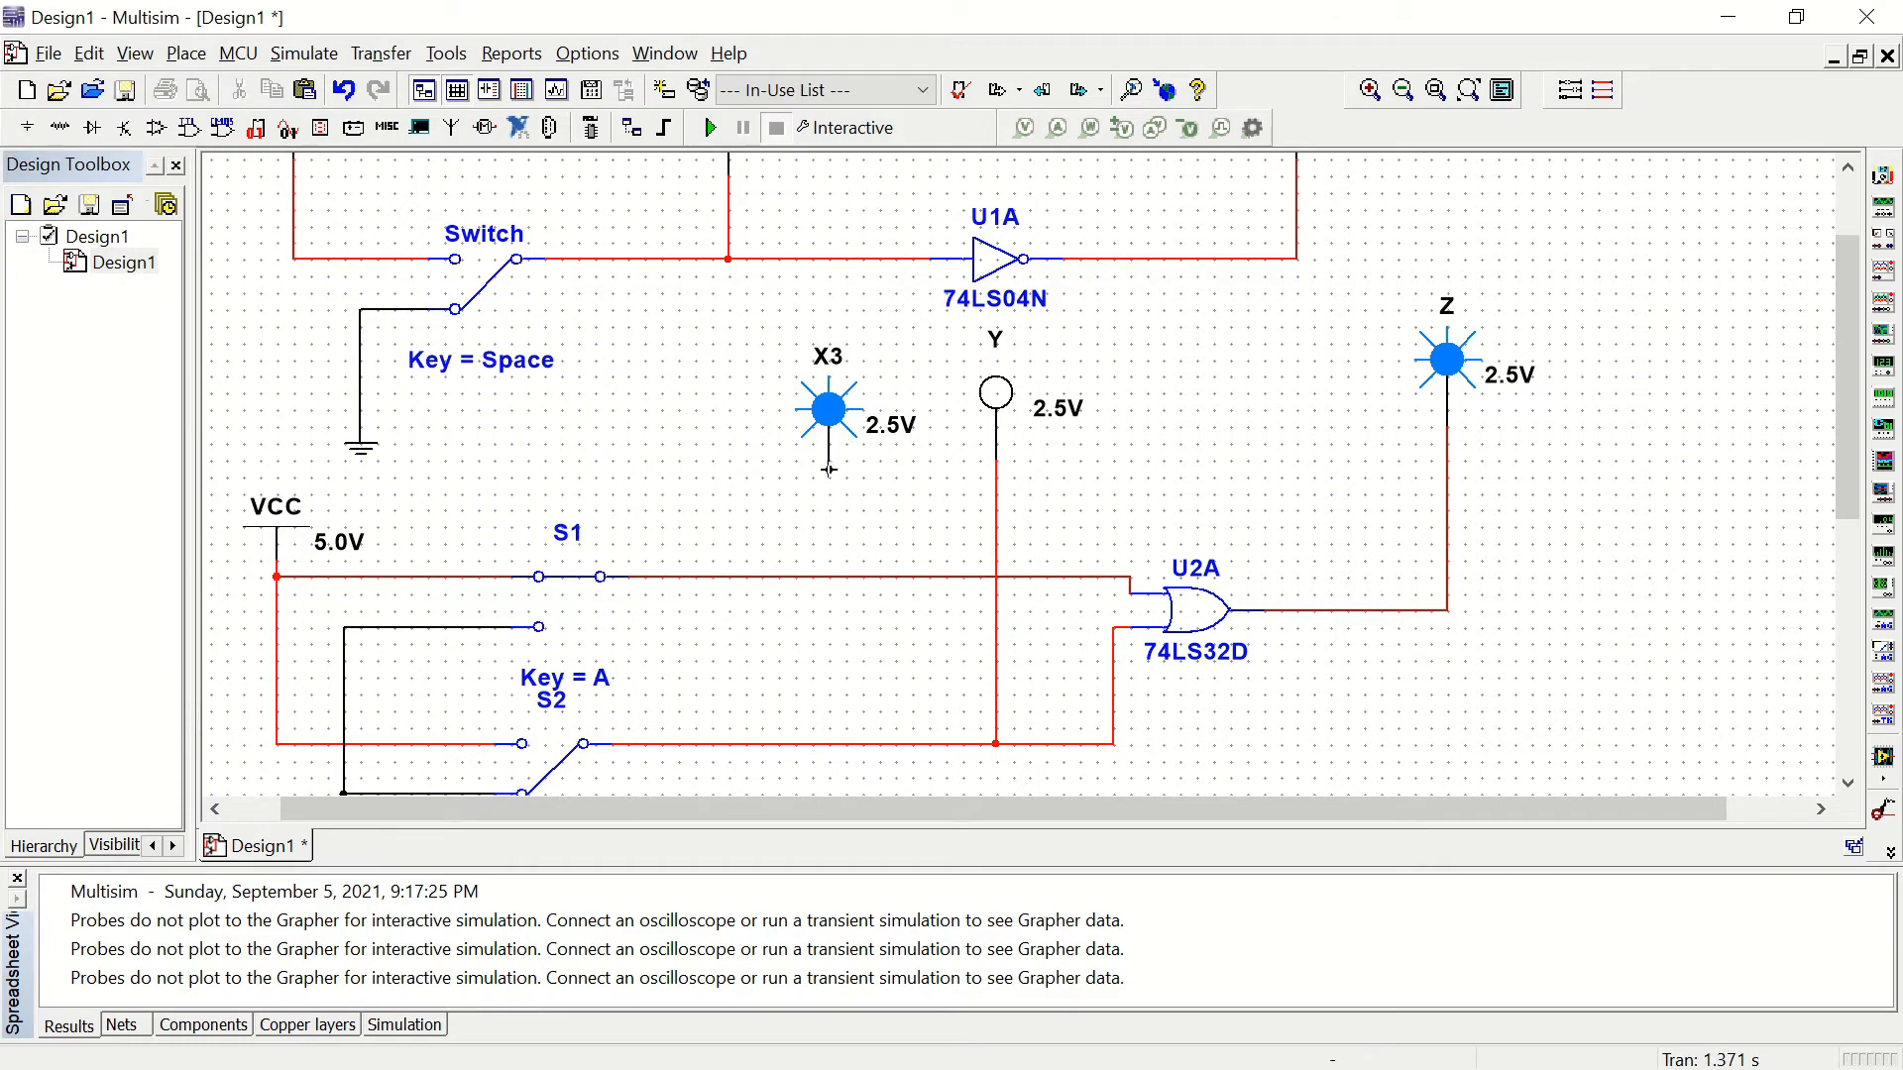
click(828, 576)
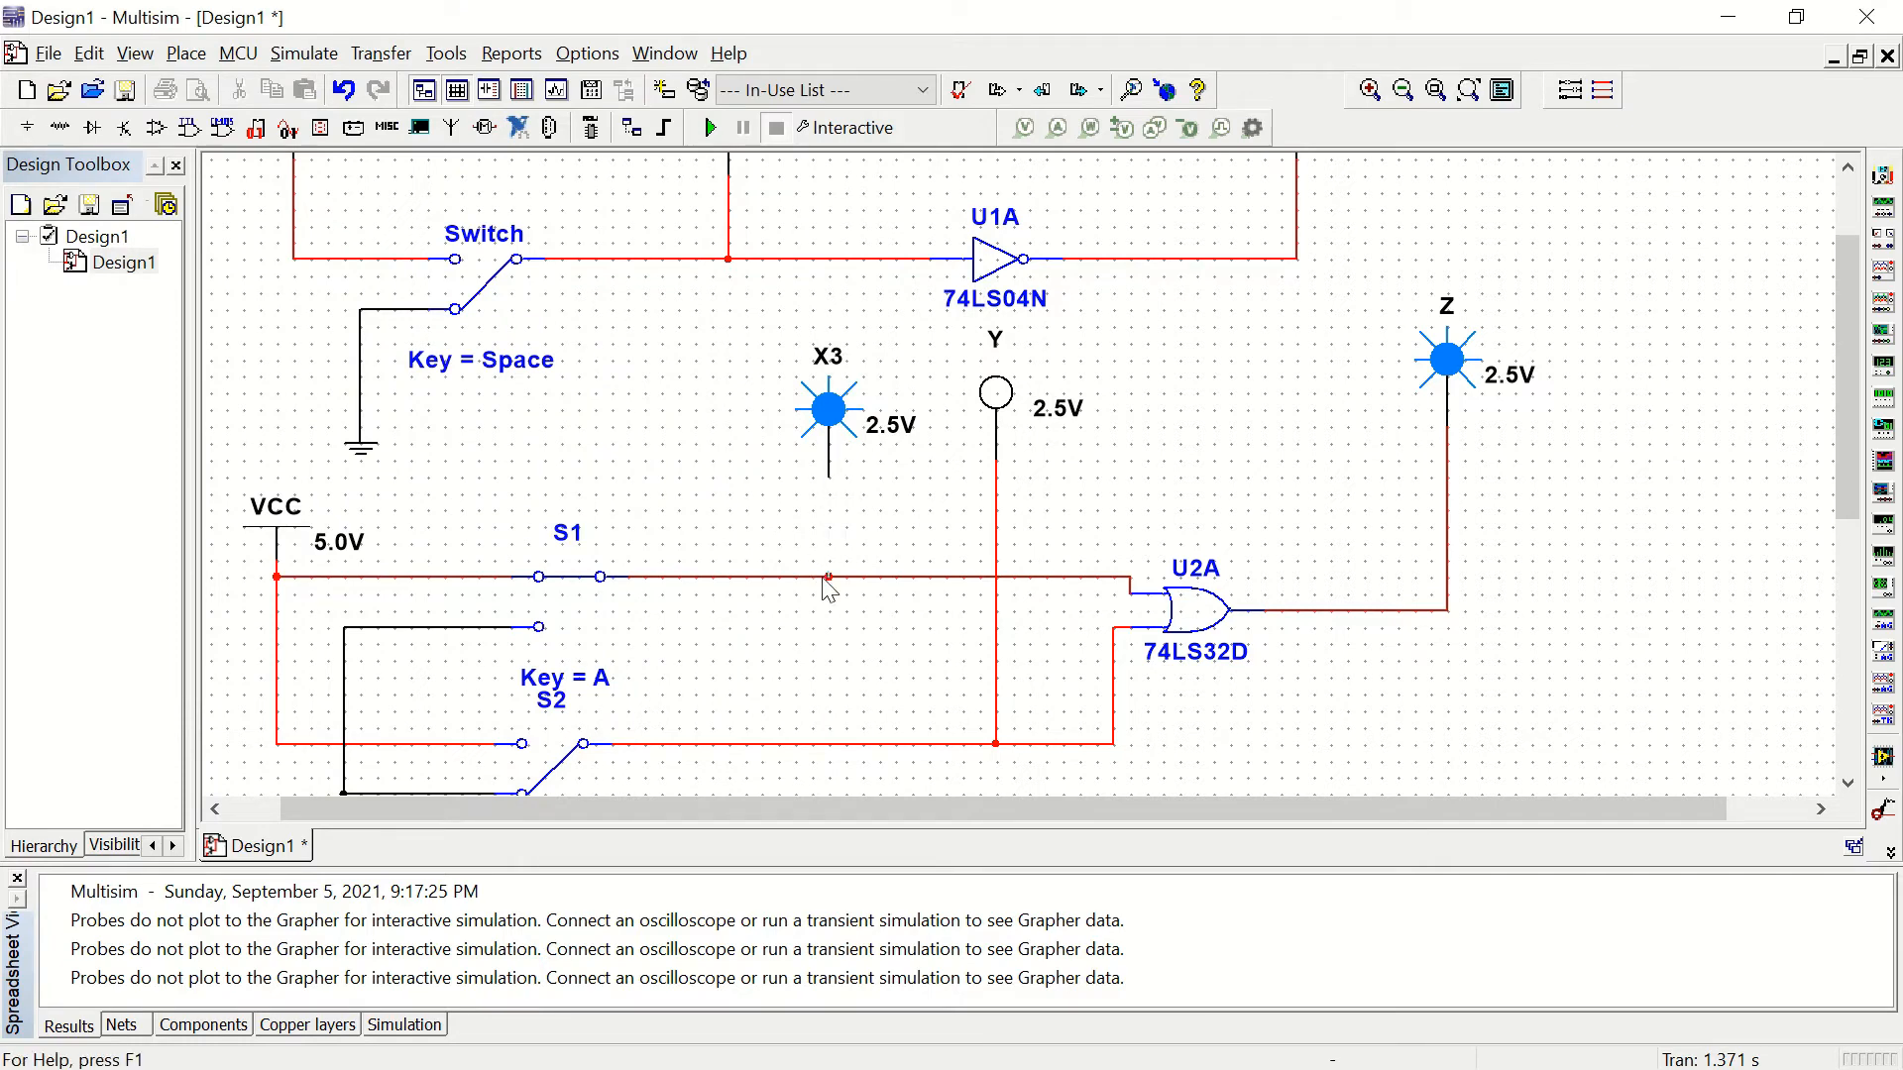
Step: Run the interactive simulation, then switch S2 to VCC and S1 to ground
click(709, 128)
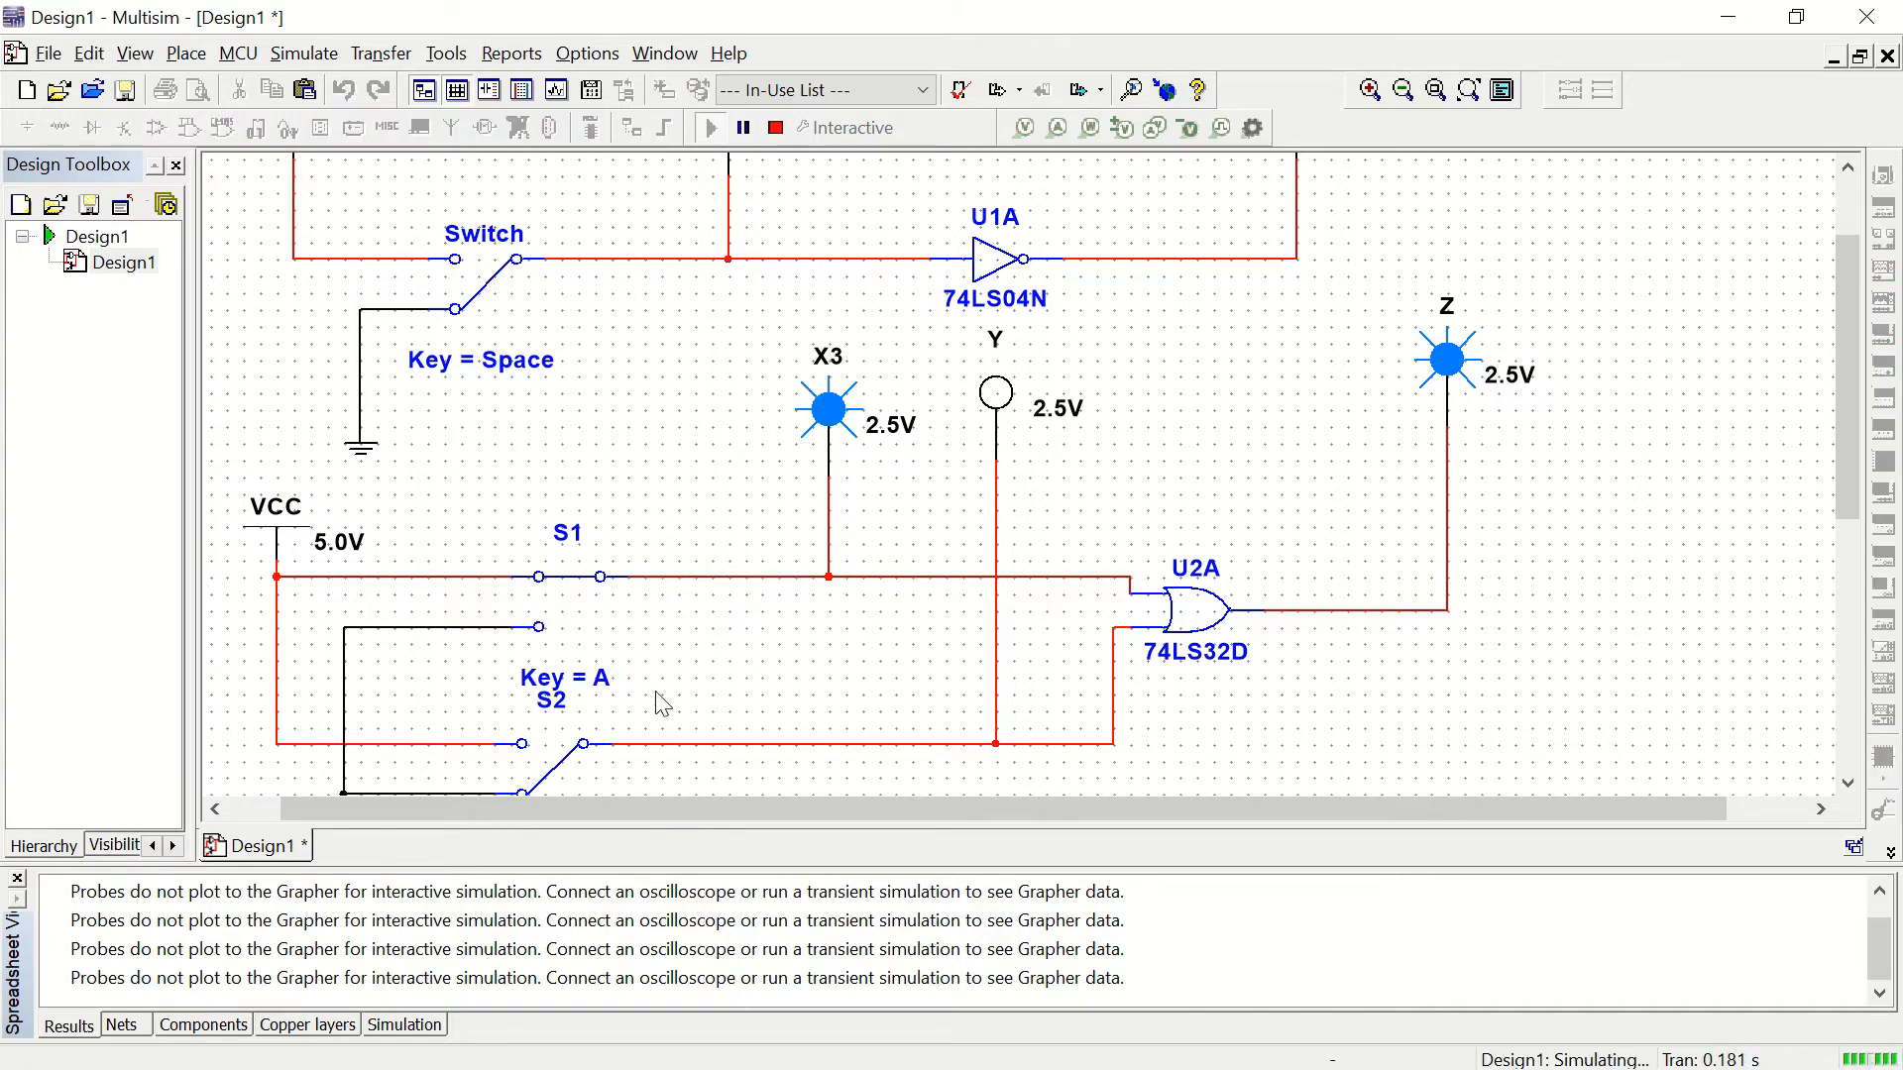
scroll(663, 704, down, 1)
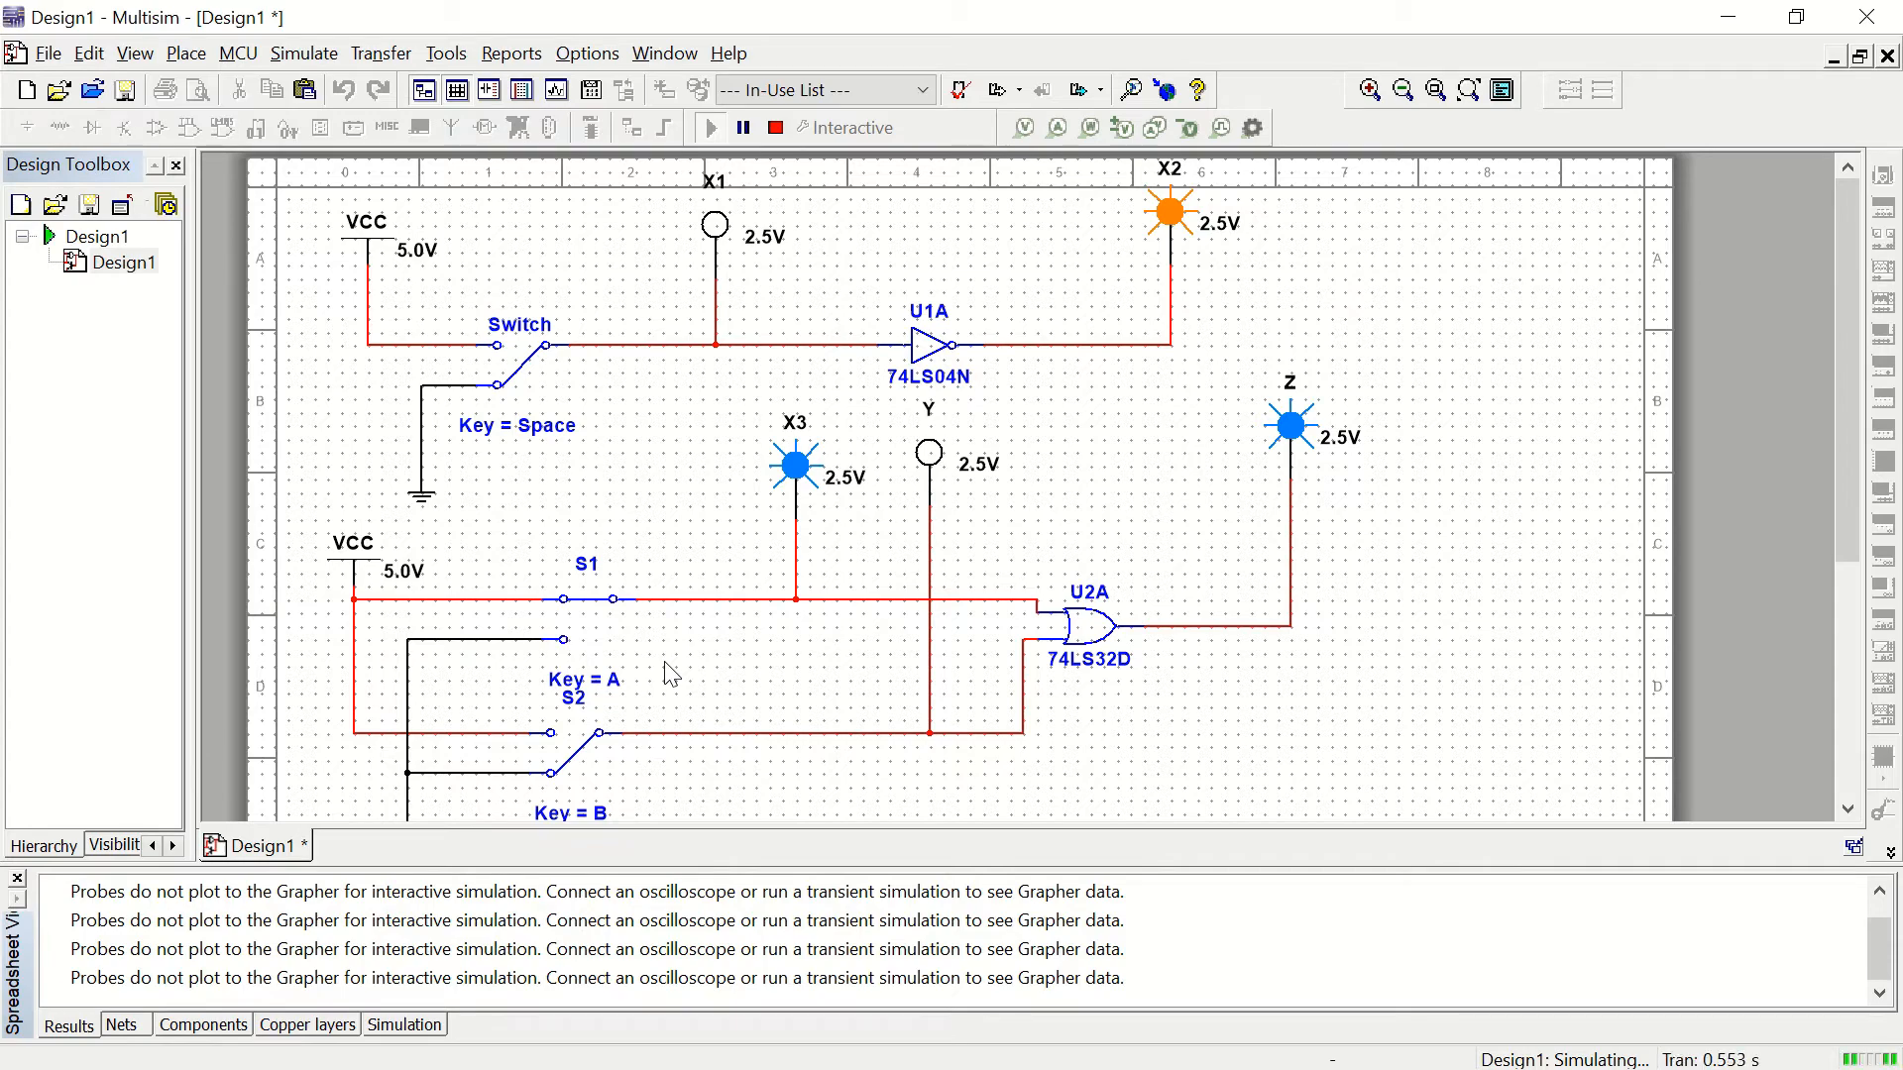
click(587, 765)
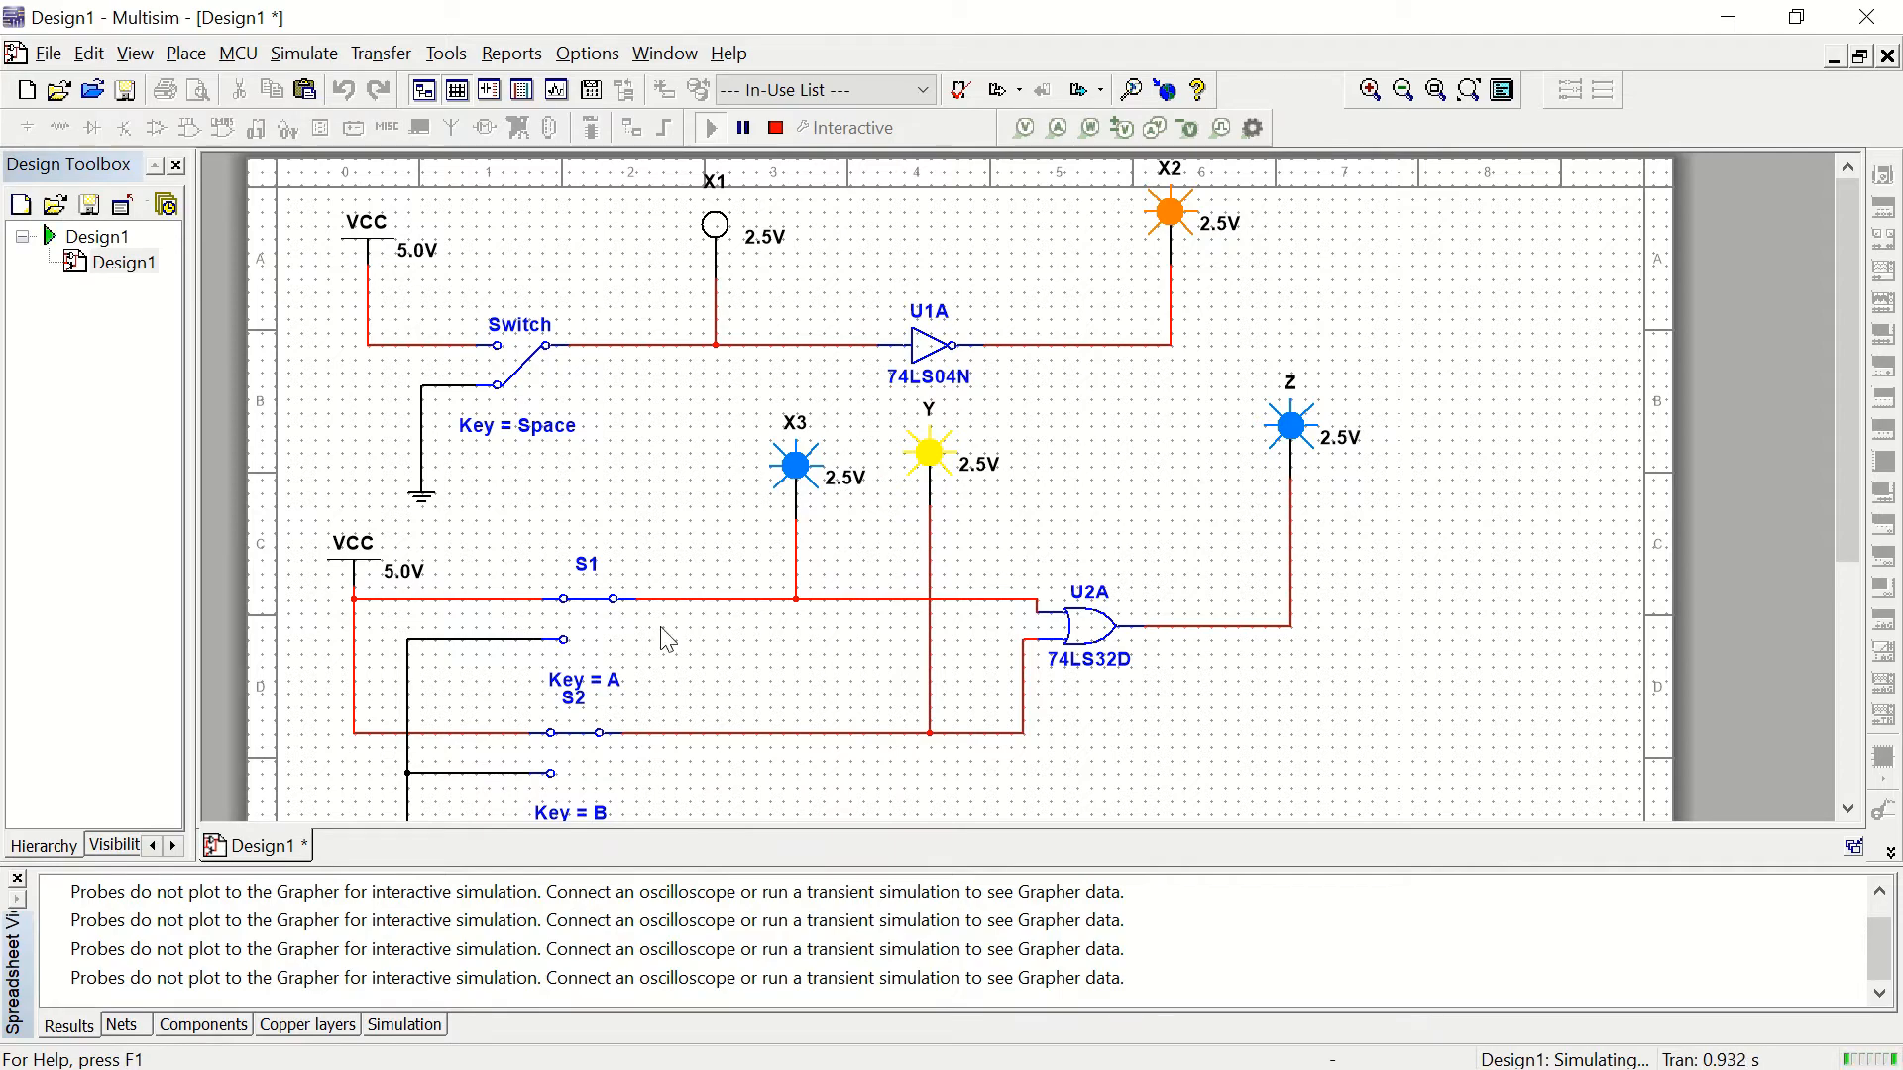
click(572, 626)
click(580, 616)
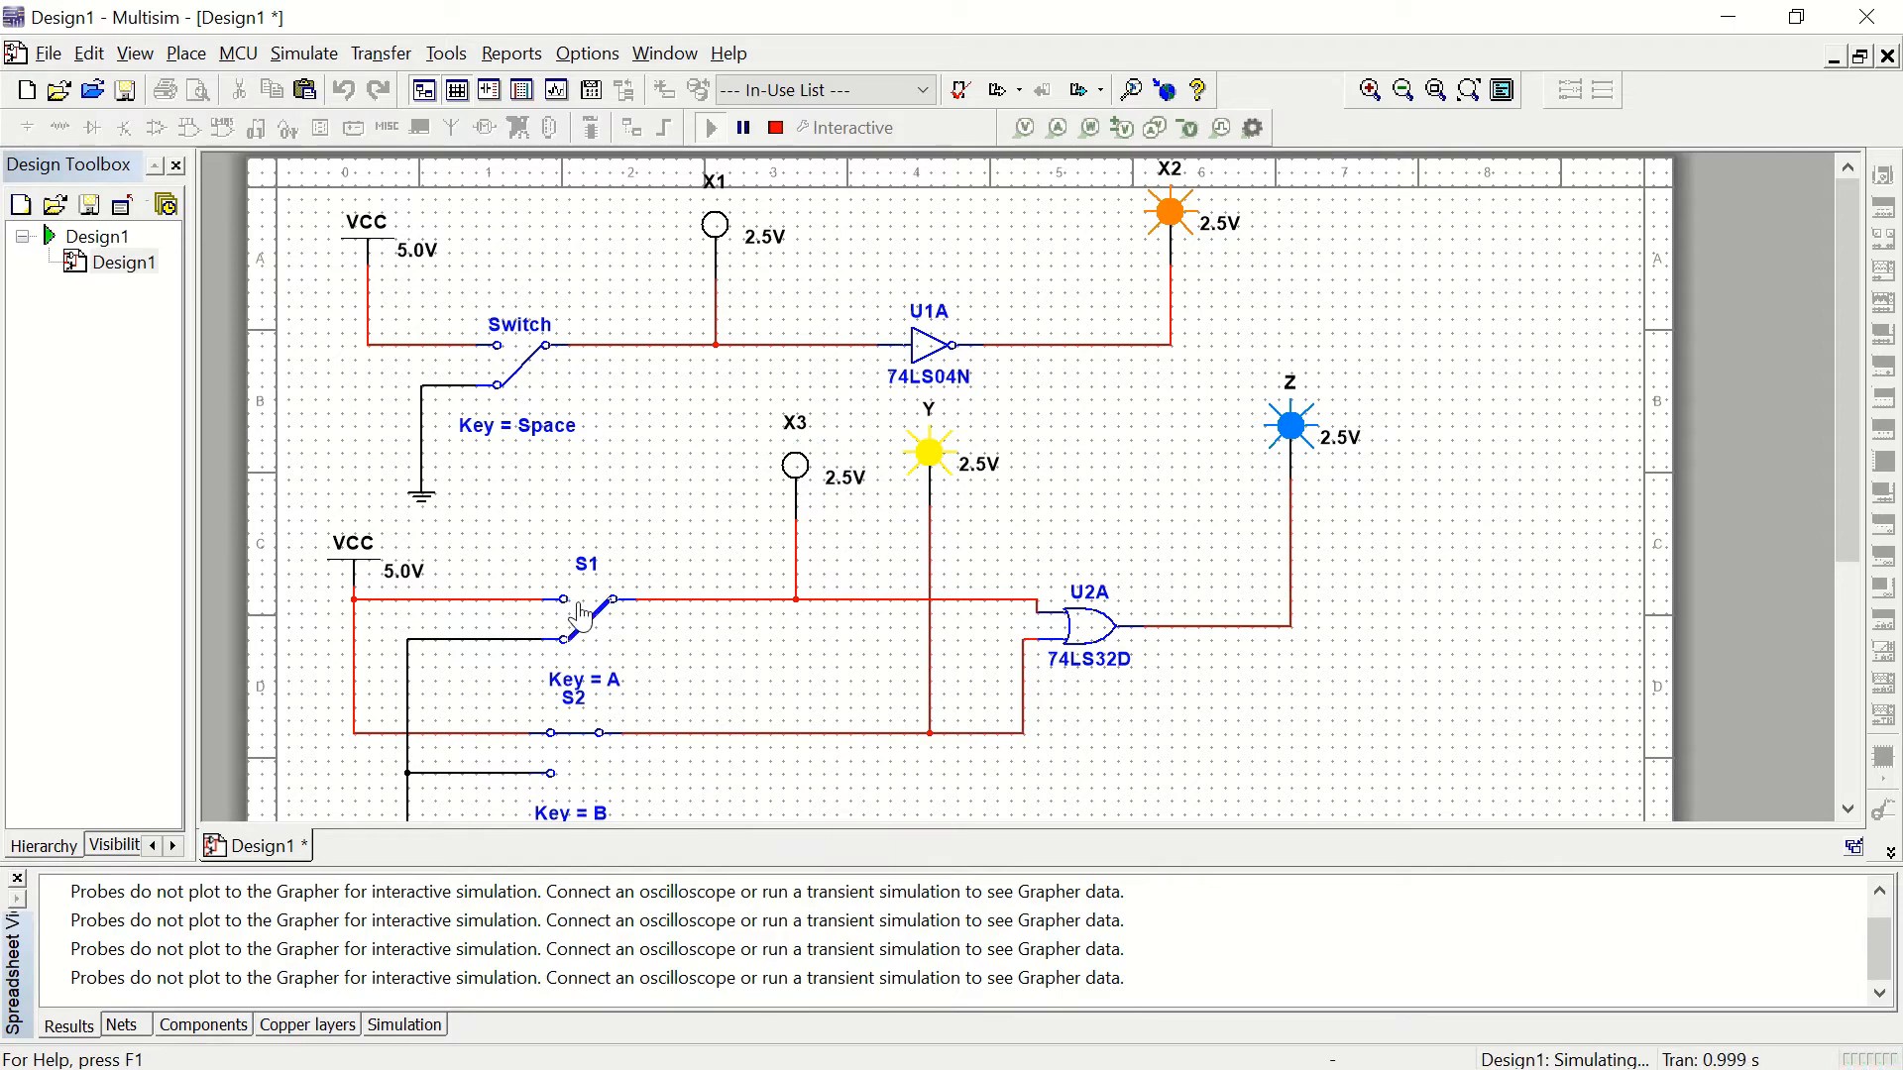
click(561, 756)
click(773, 773)
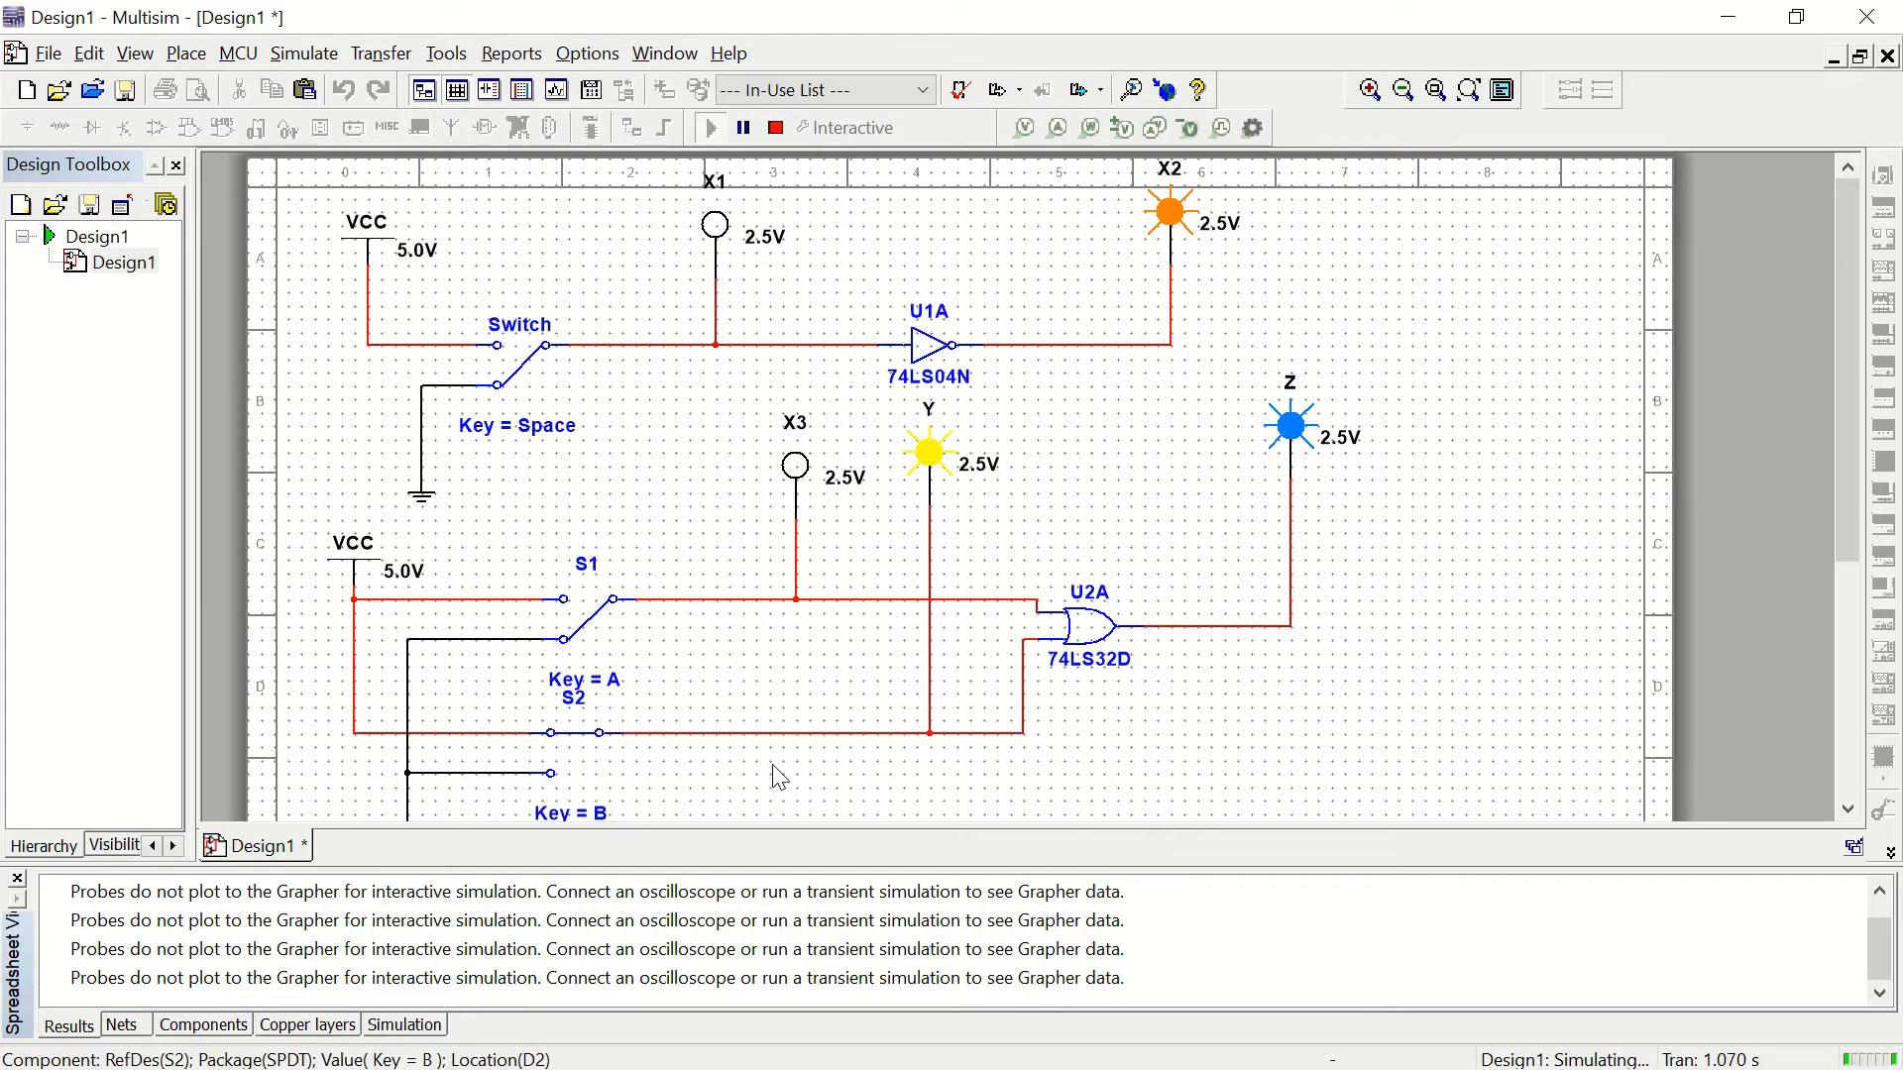
Step: Toggle S1 back and forth between VCC and ground to test the new blue probe, ending on VCC
click(586, 630)
click(583, 624)
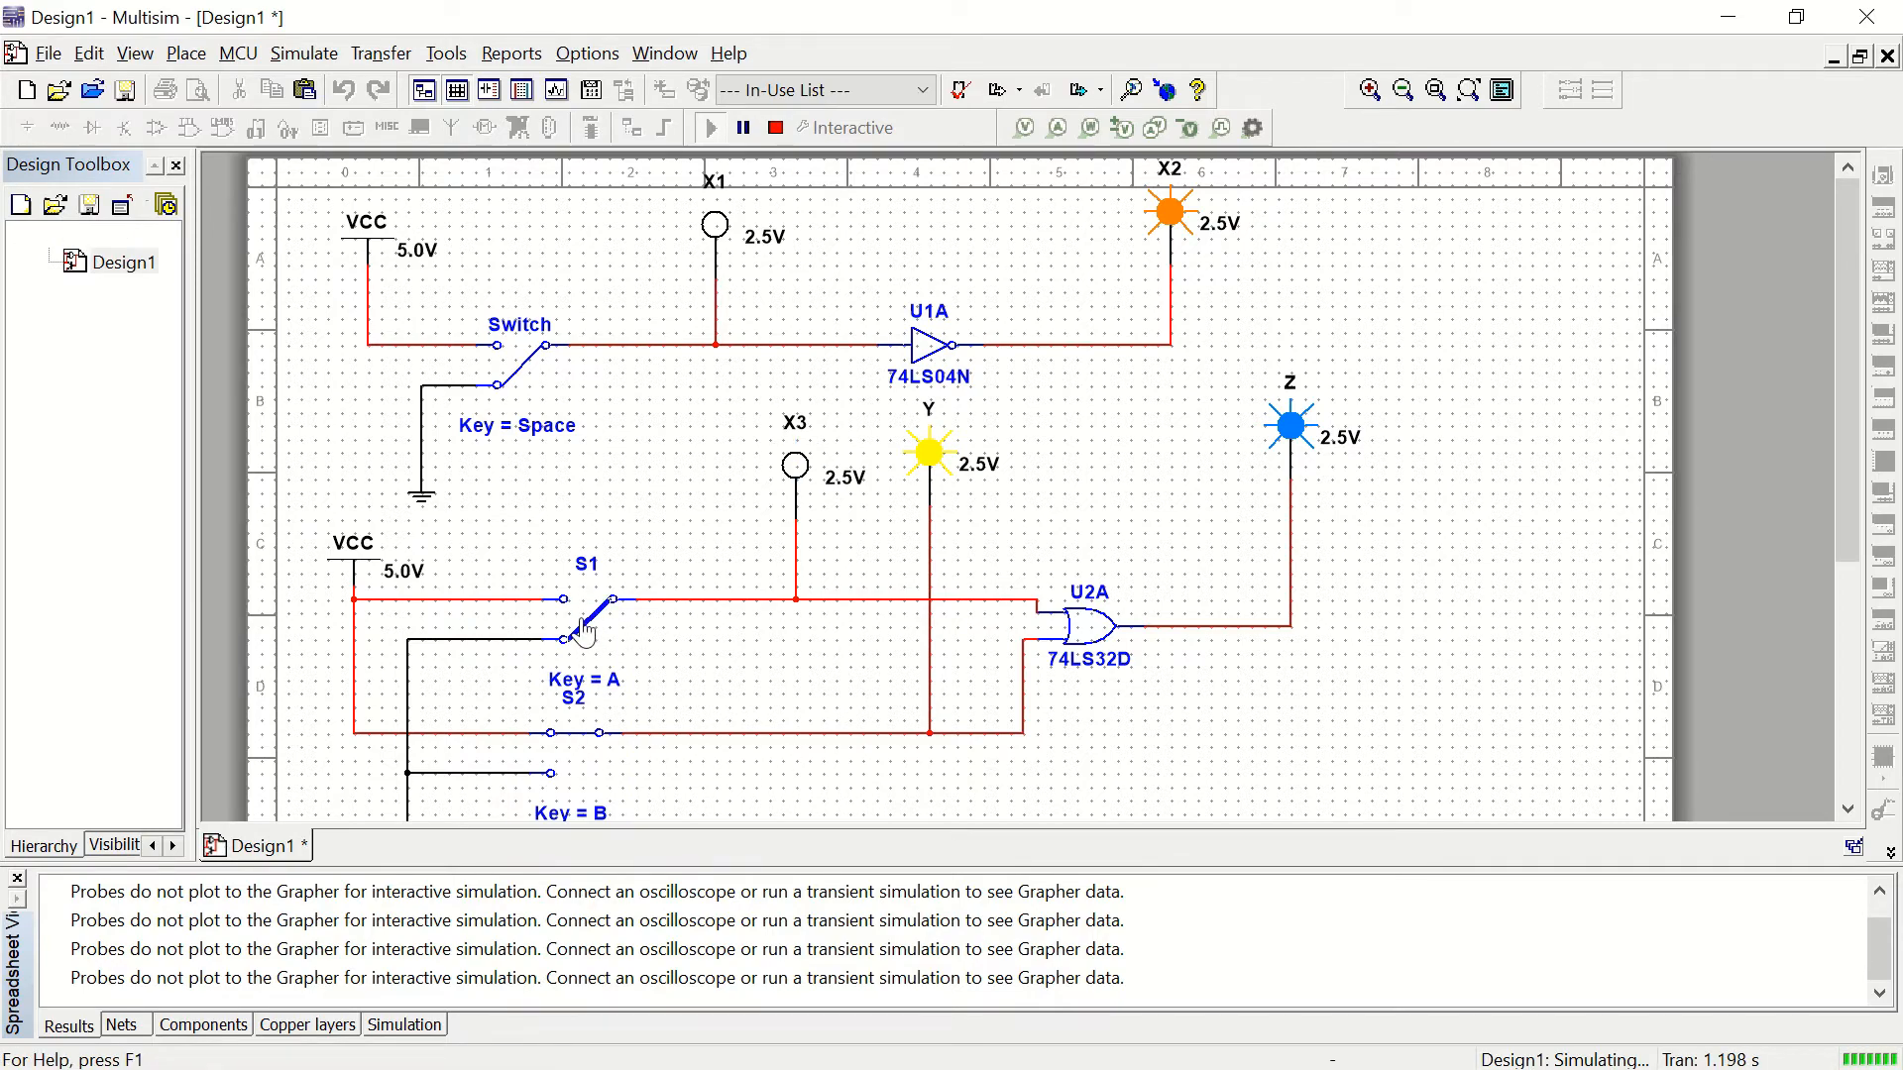
click(584, 633)
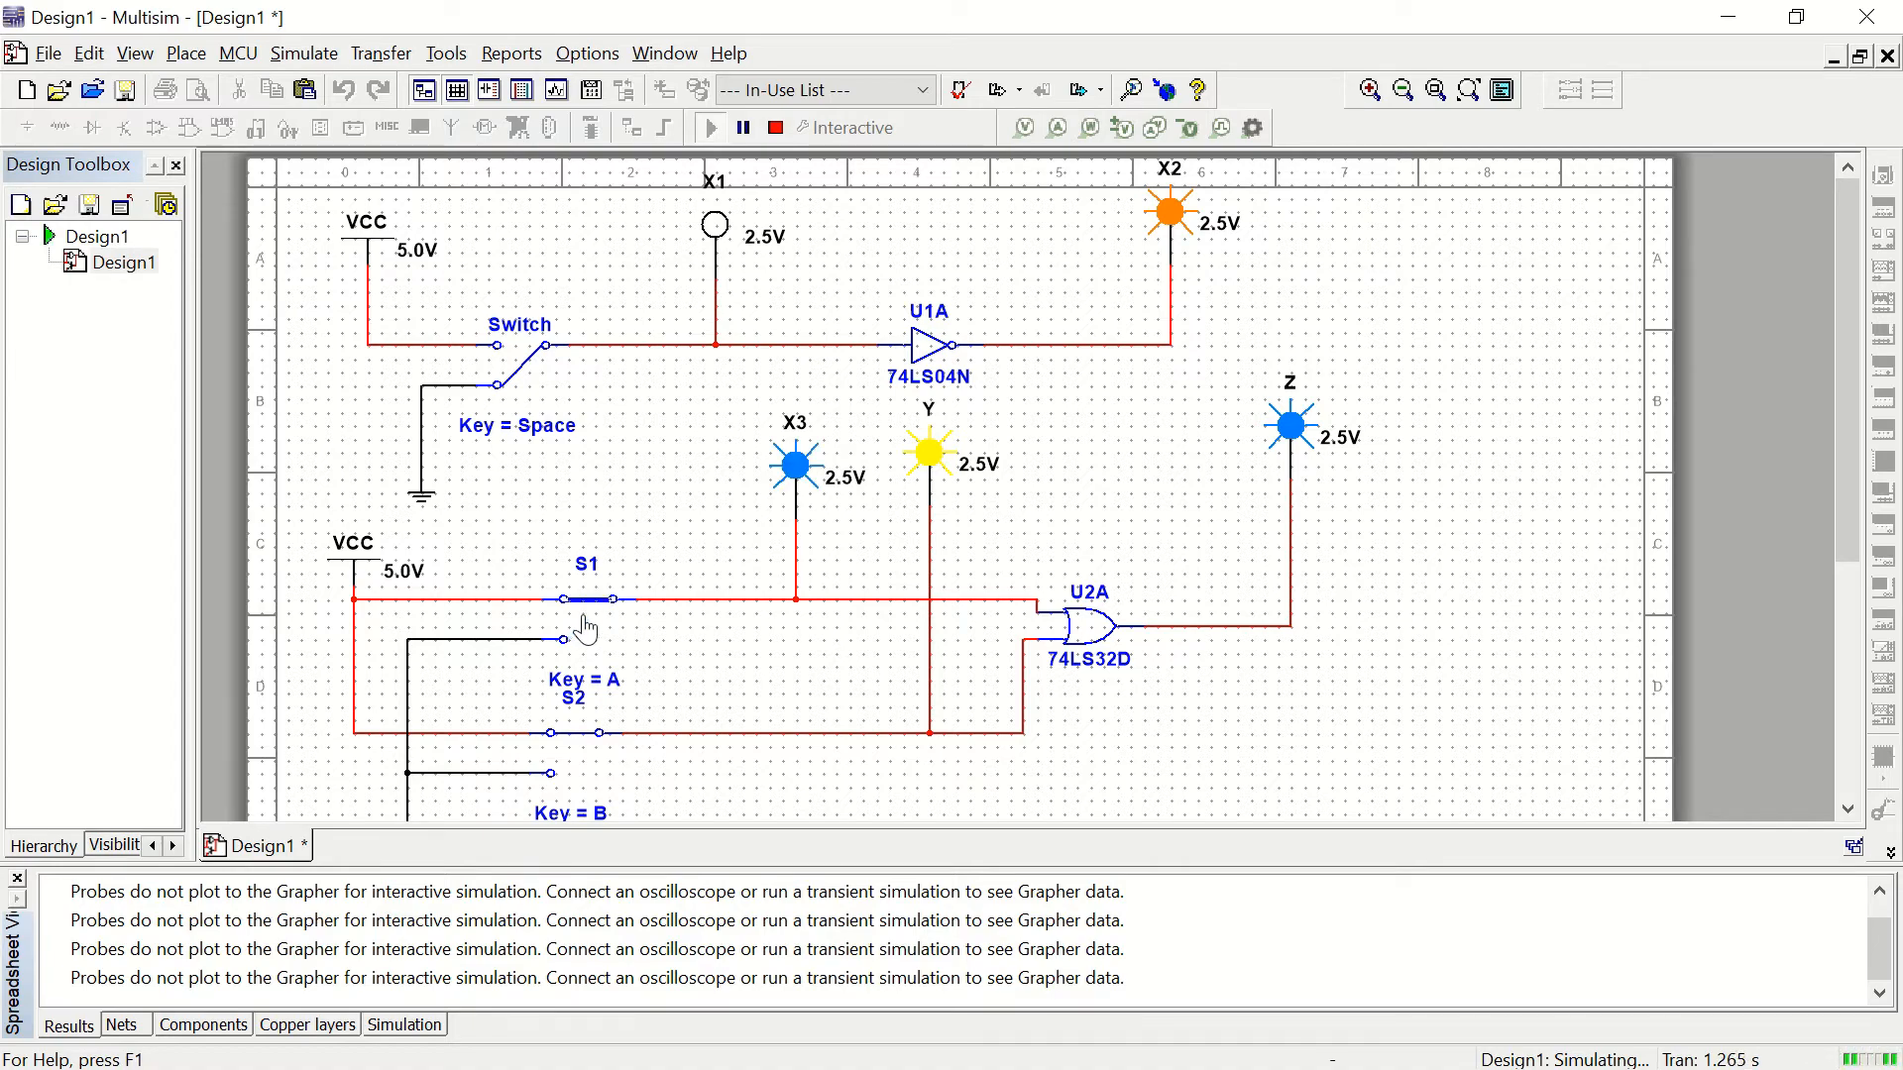
click(594, 614)
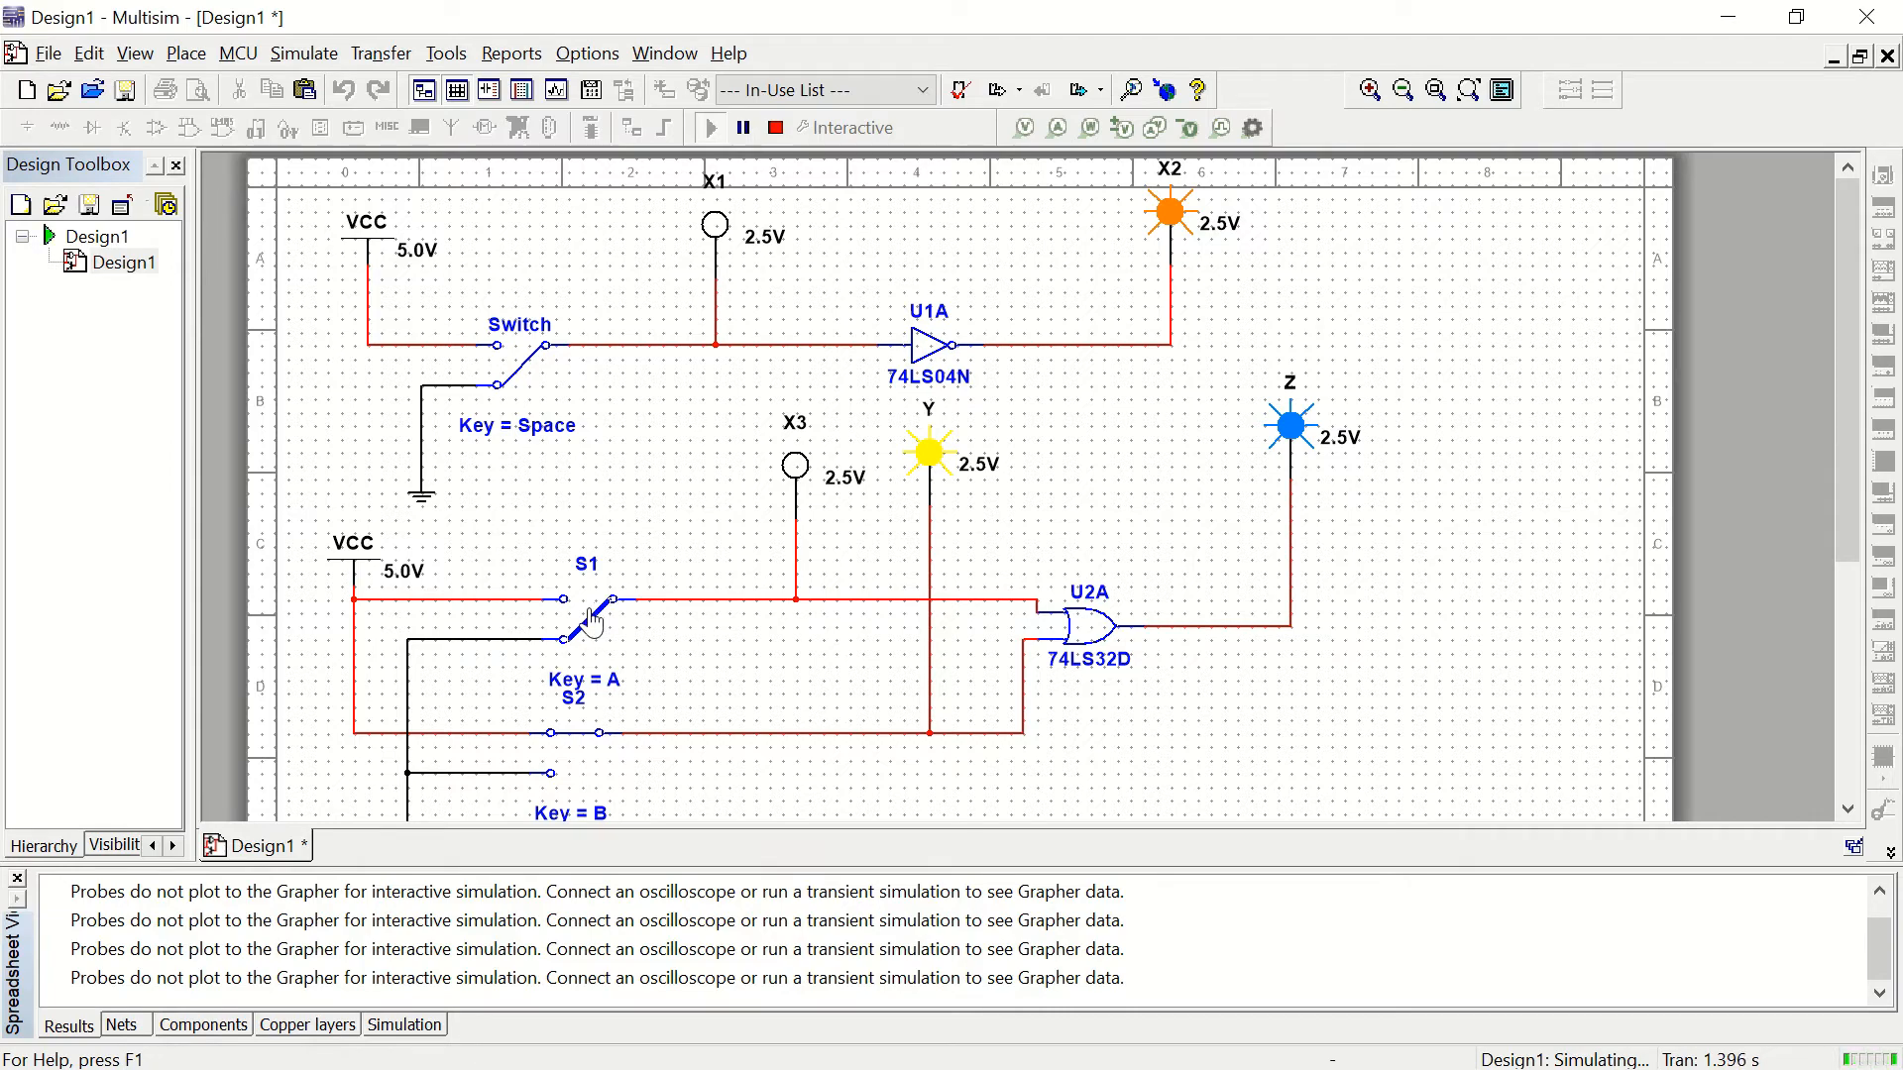
click(594, 622)
click(593, 619)
click(590, 617)
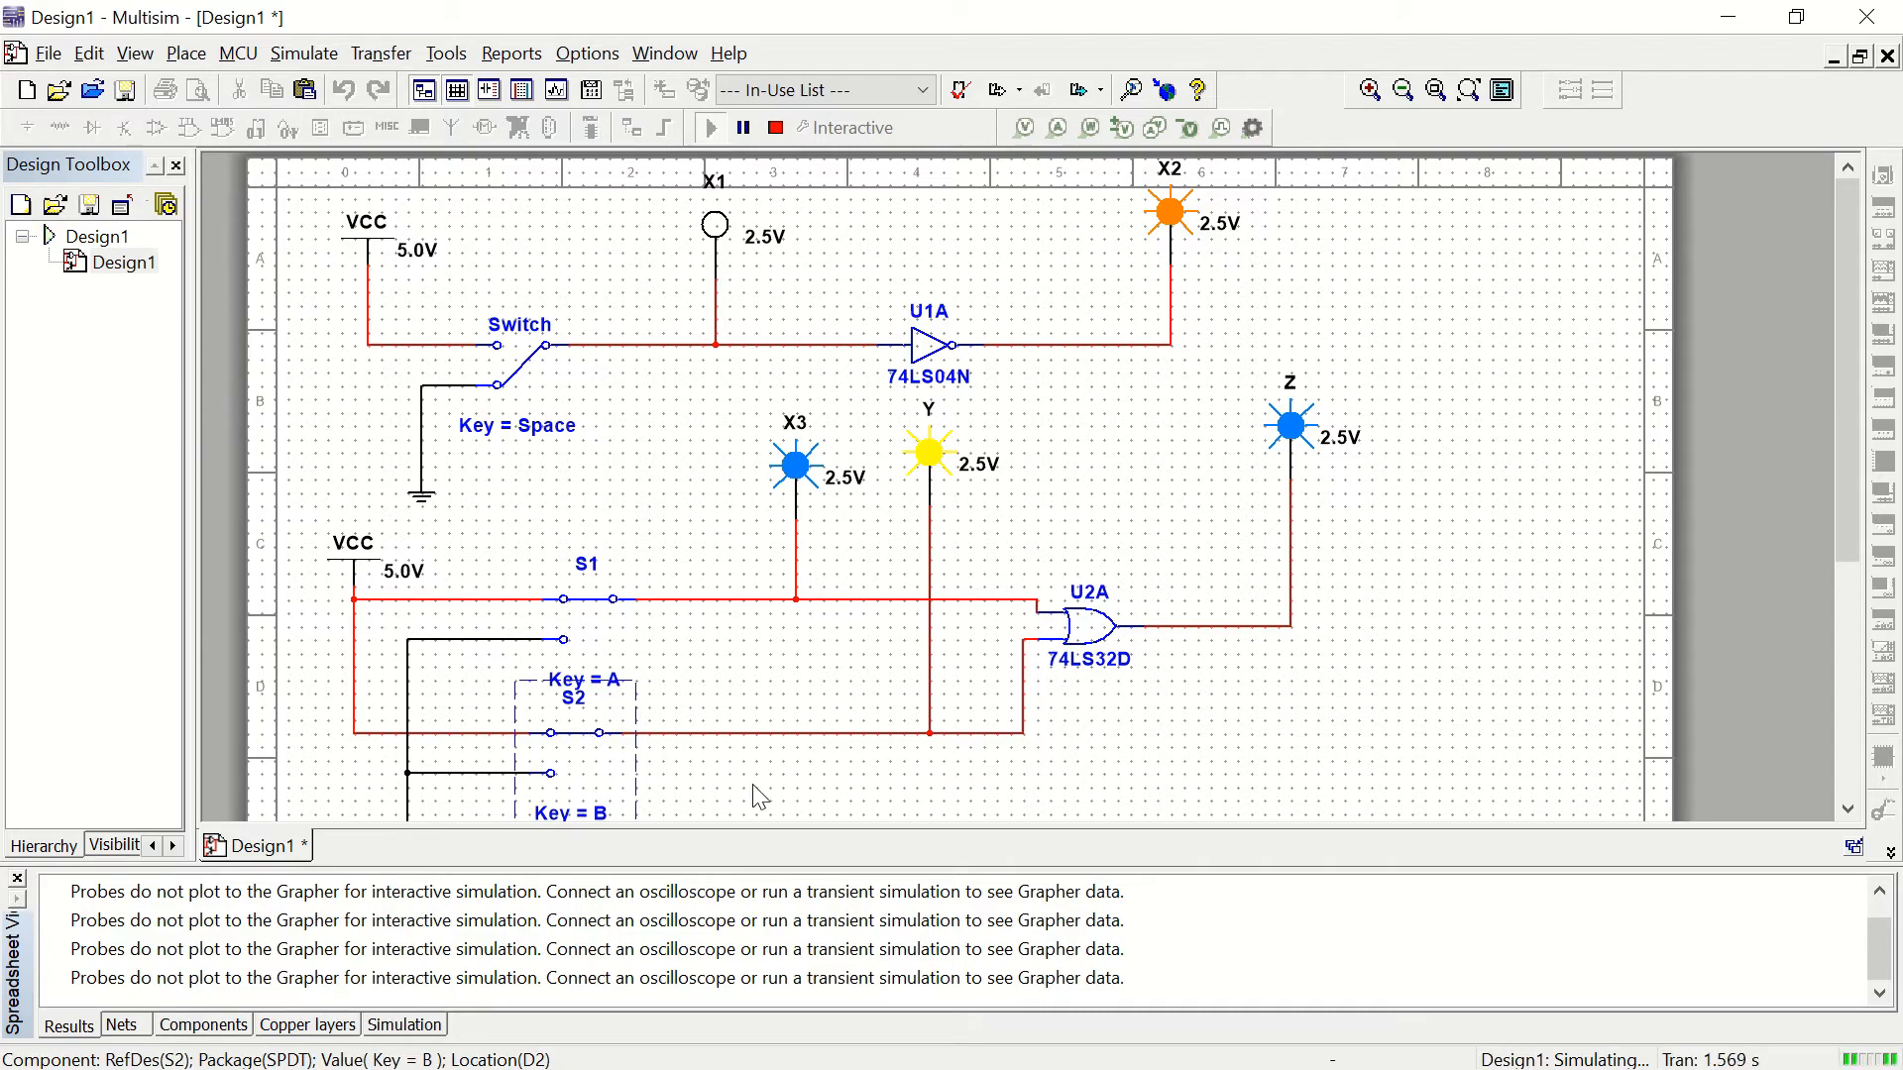
Step: Toggle S2 repeatedly, ending on ground, and switch S1 to ground as well
scroll(758, 792, down, 1)
click(579, 731)
click(579, 730)
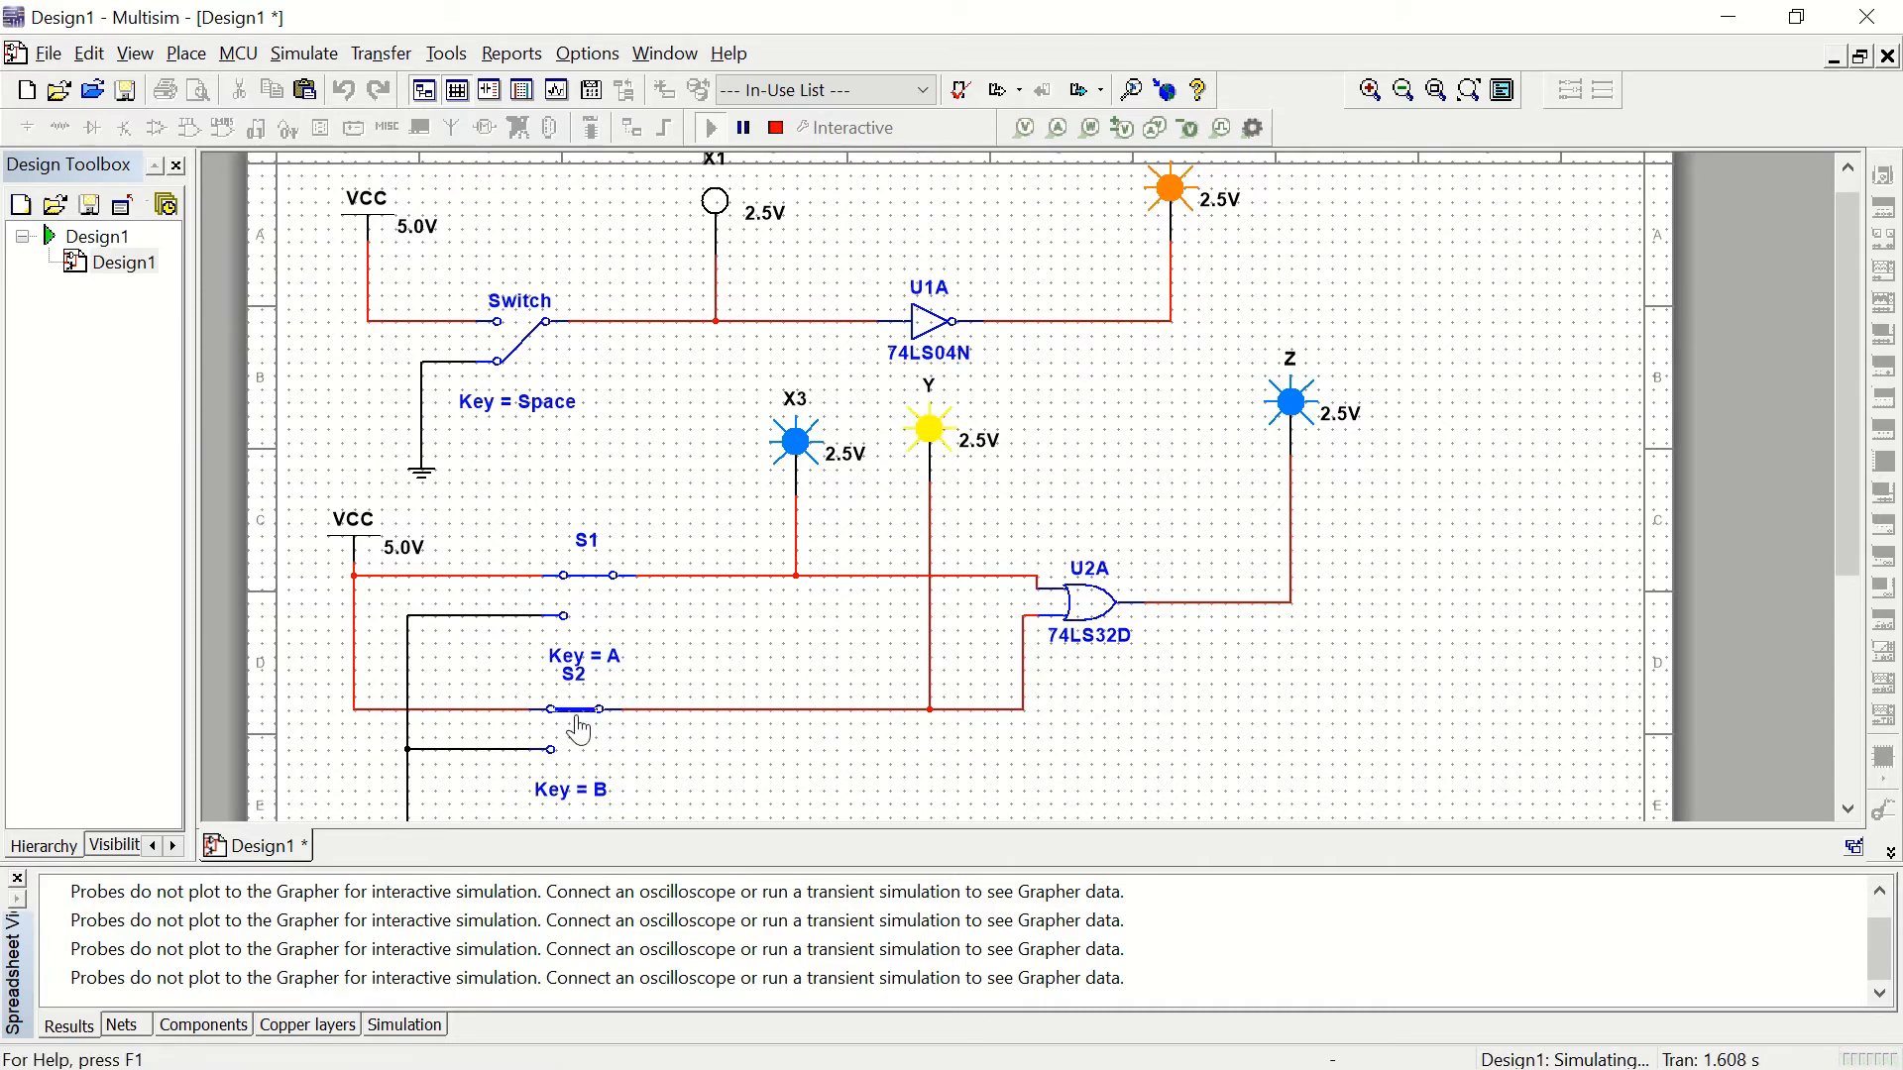
click(579, 730)
click(579, 730)
click(580, 731)
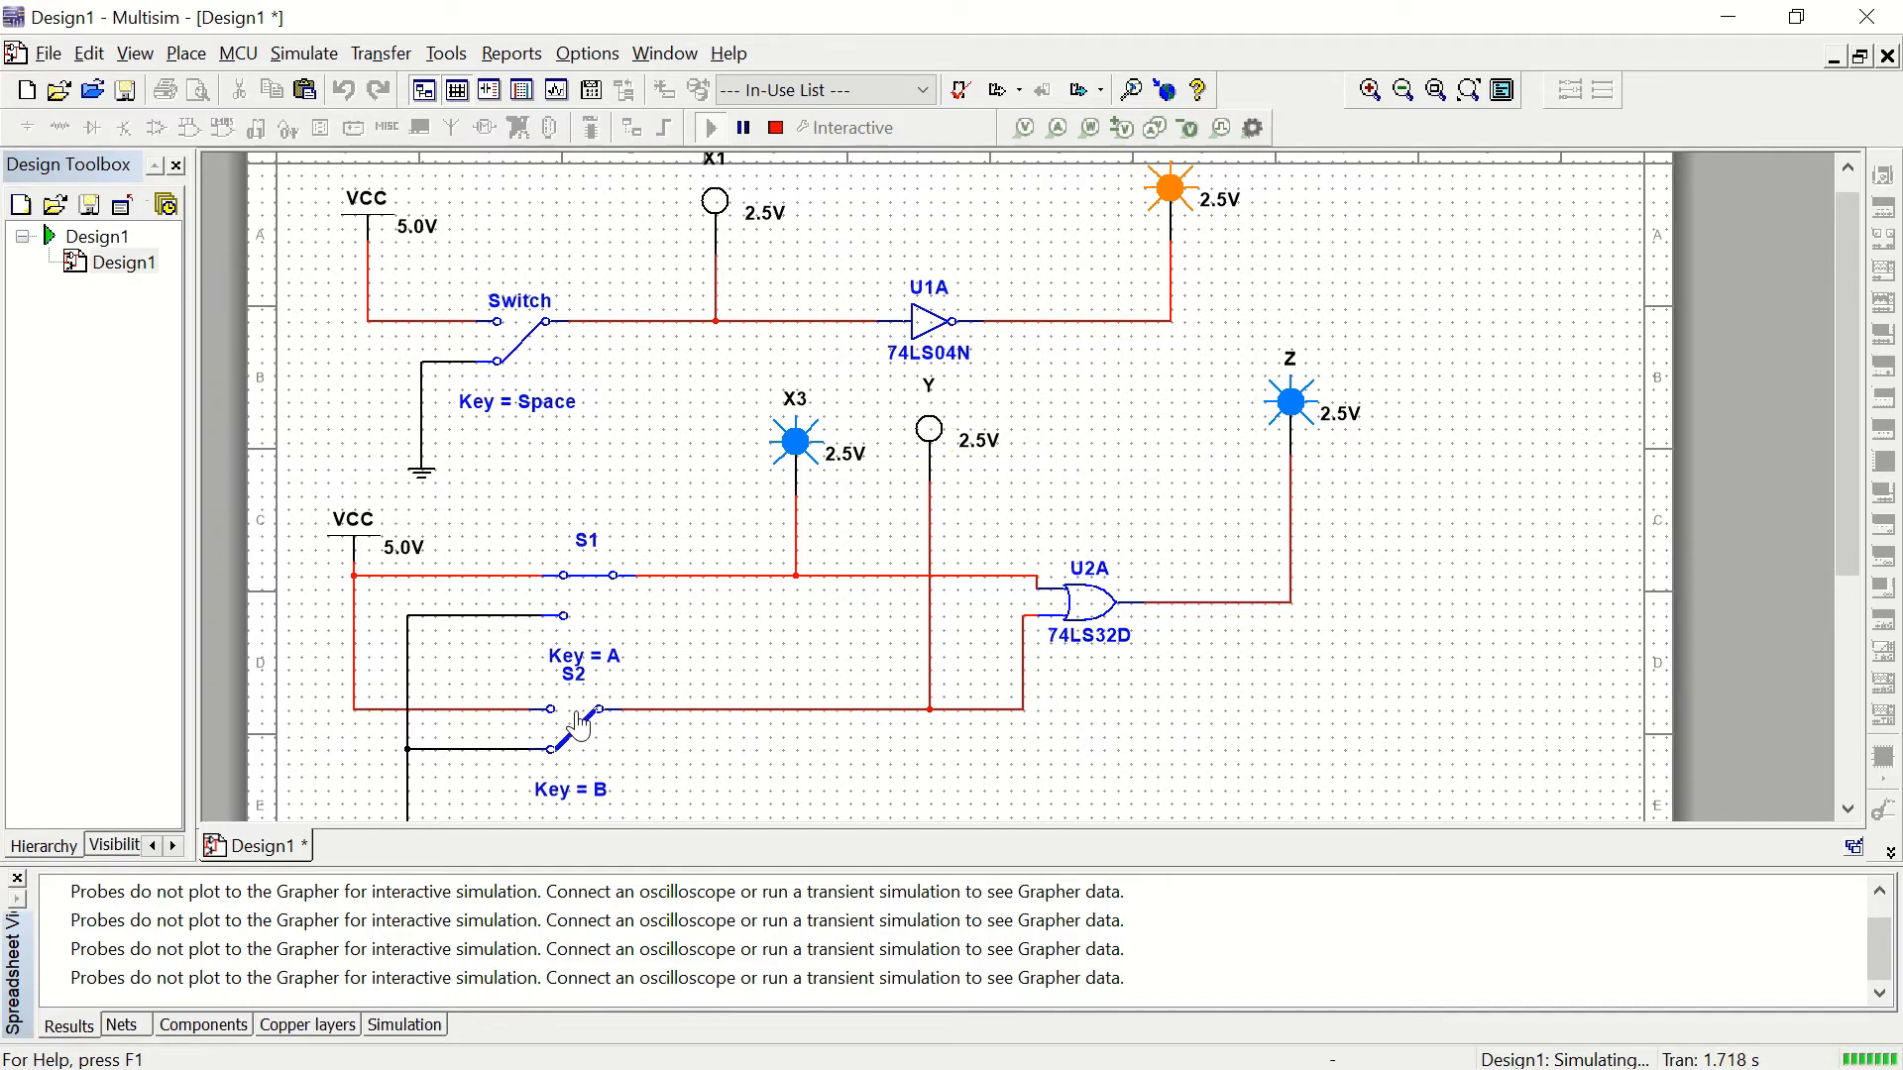
click(588, 595)
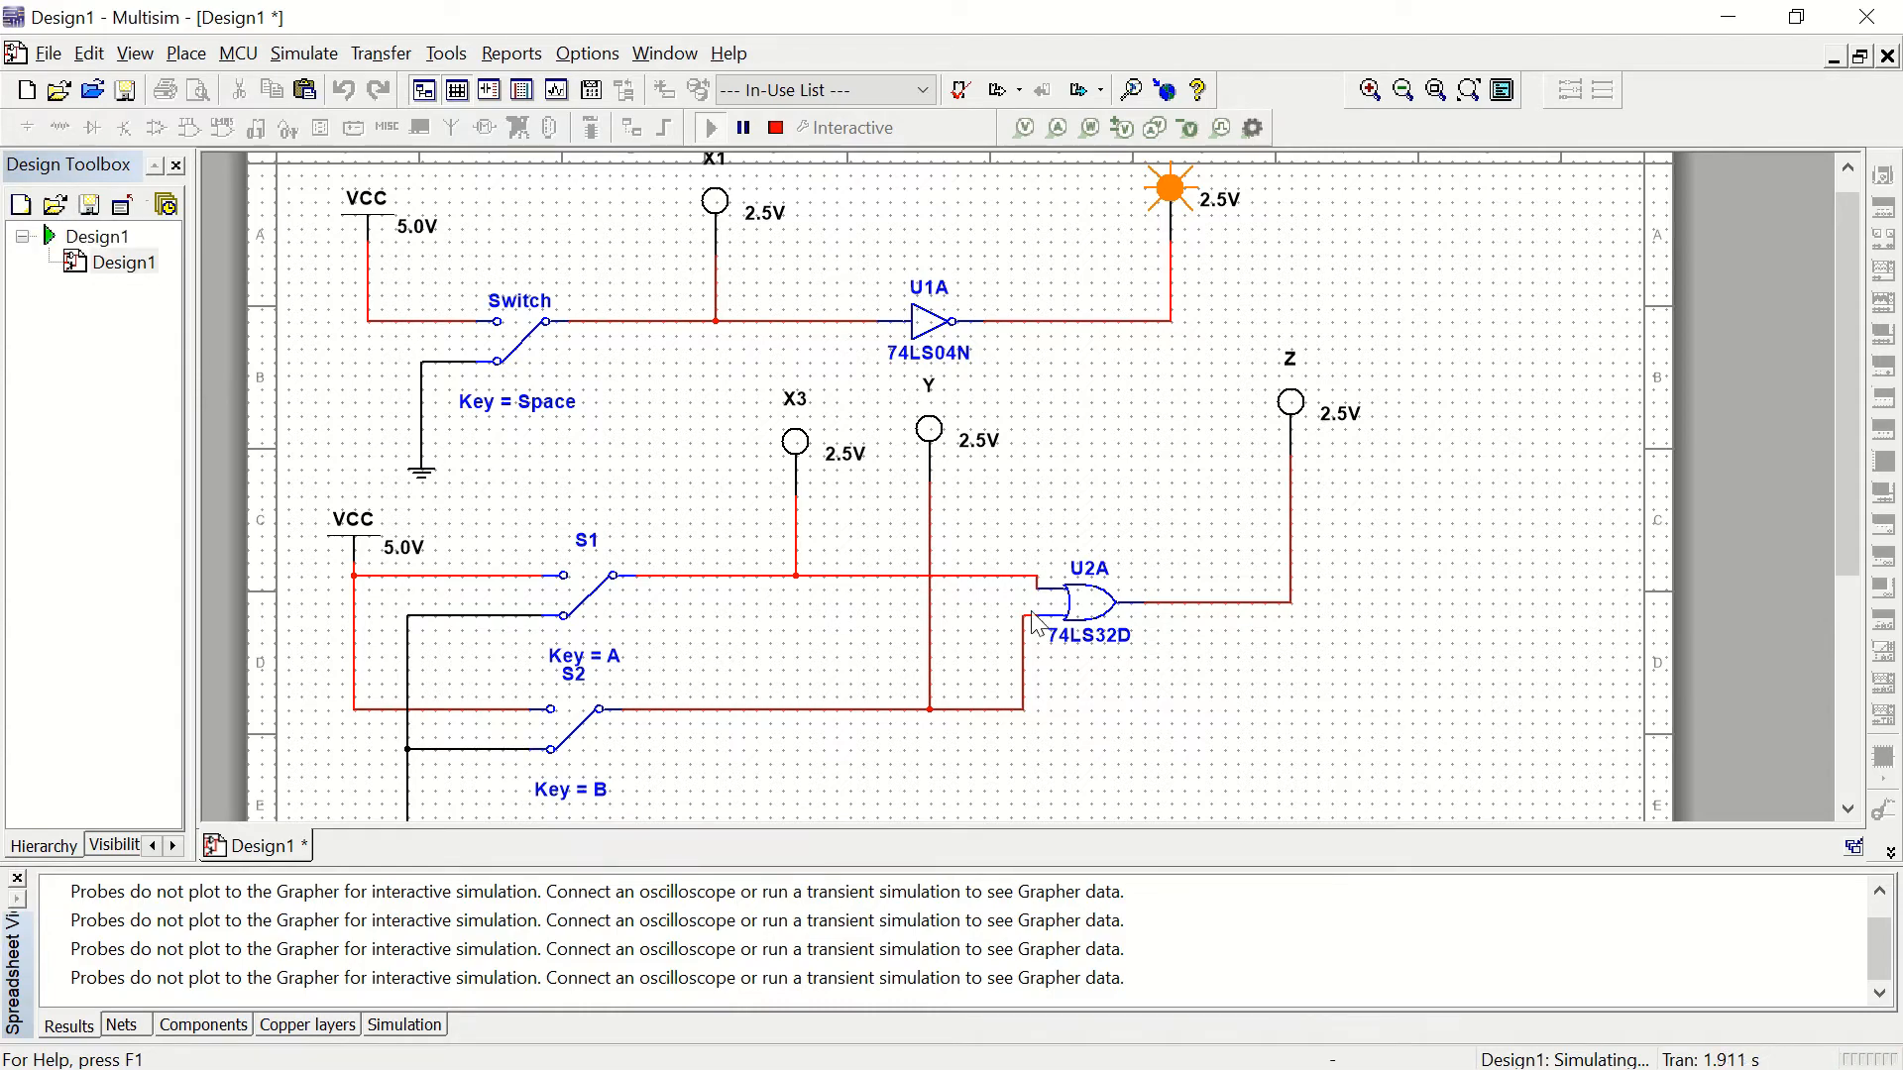
Step: Stop the simulation and place two VCC sources in the empty area below the OR gate circuit
scroll(1154, 659, down, 1)
scroll(1149, 668, down, 1)
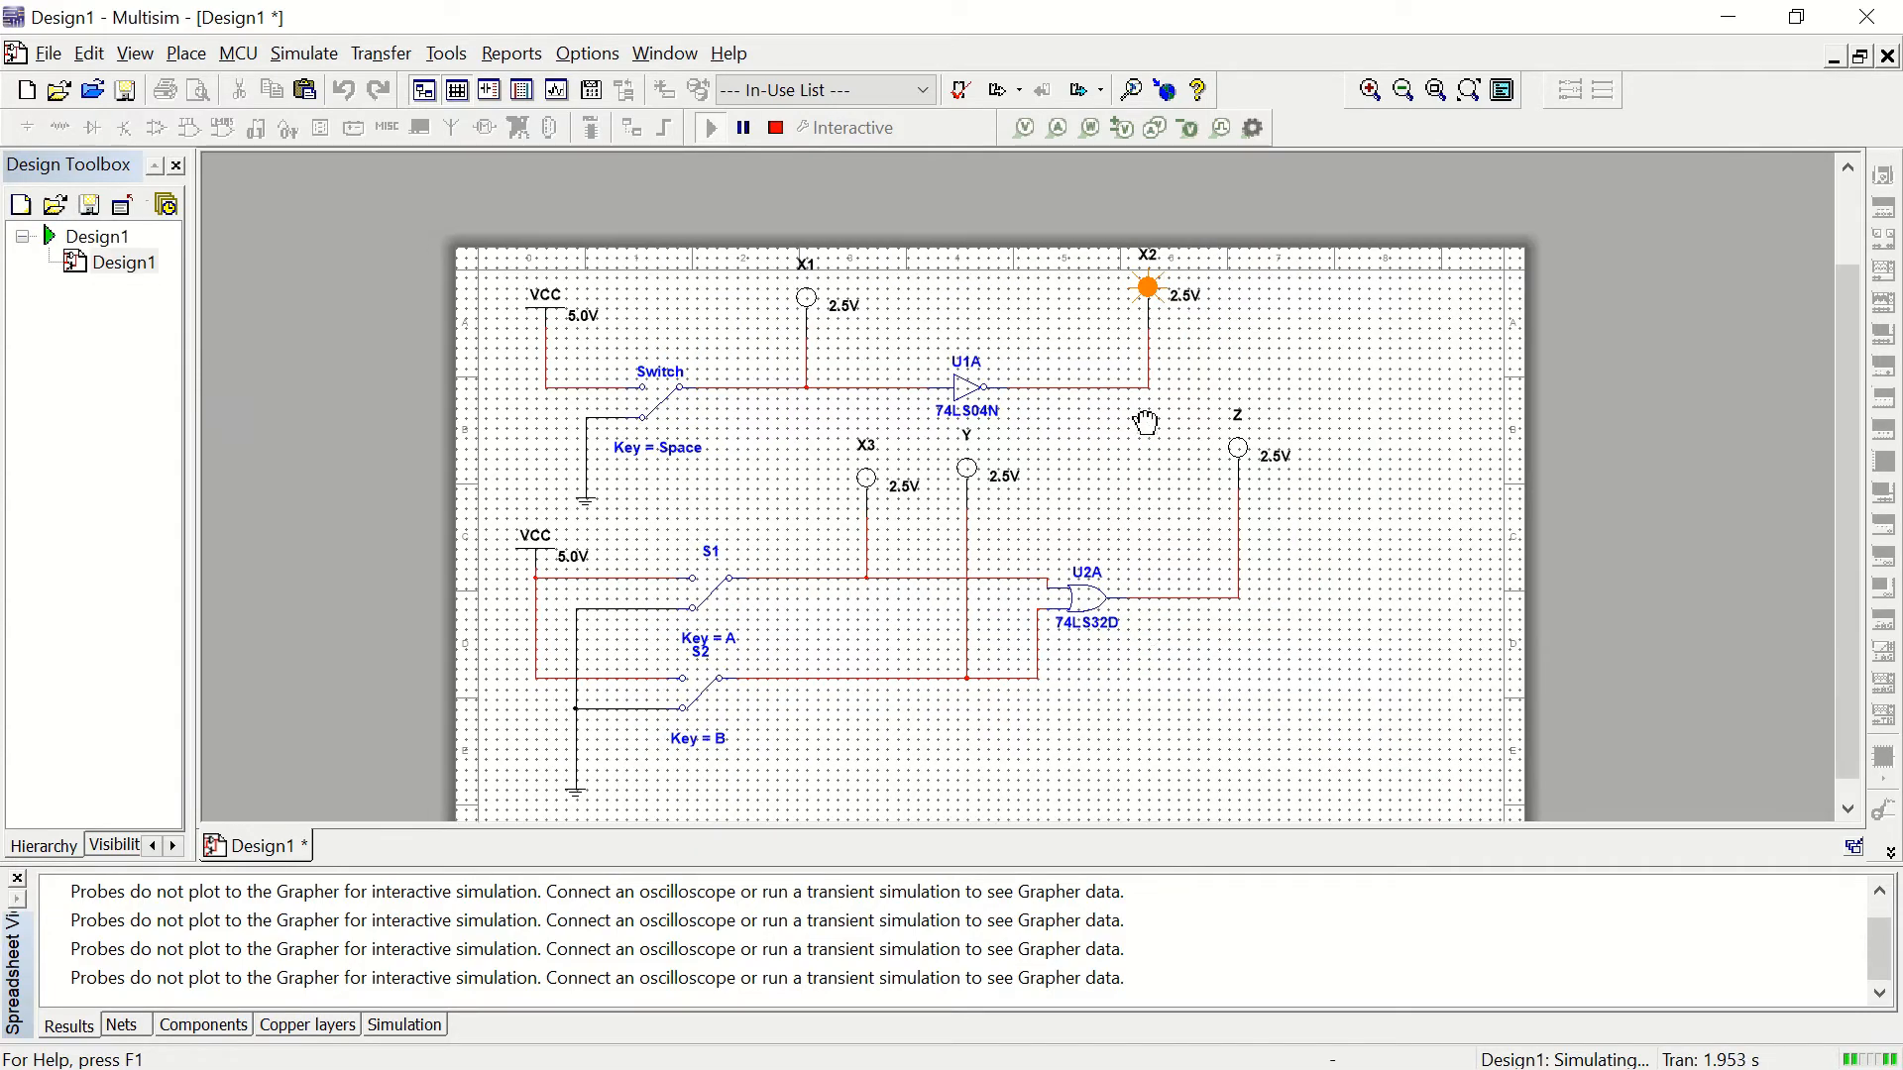
scroll(1137, 406, down, 3)
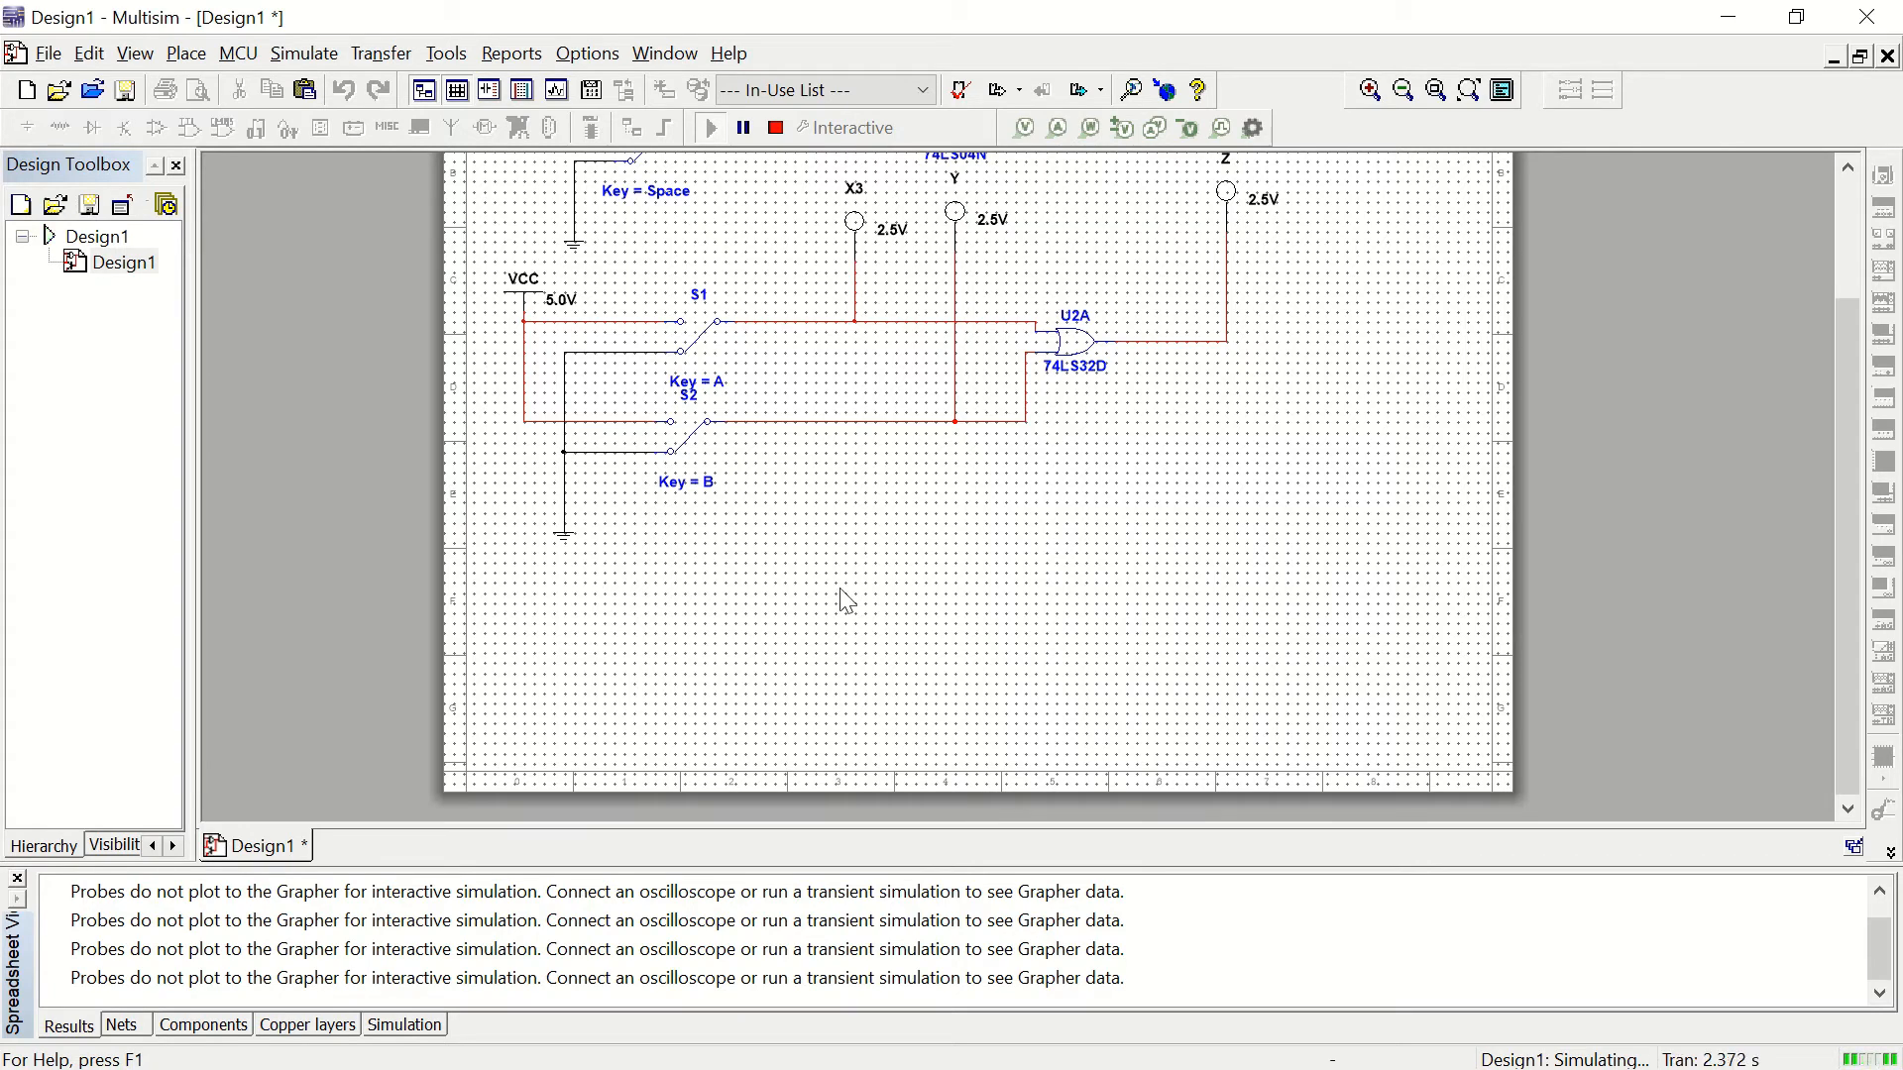
scroll(850, 591, up, 1)
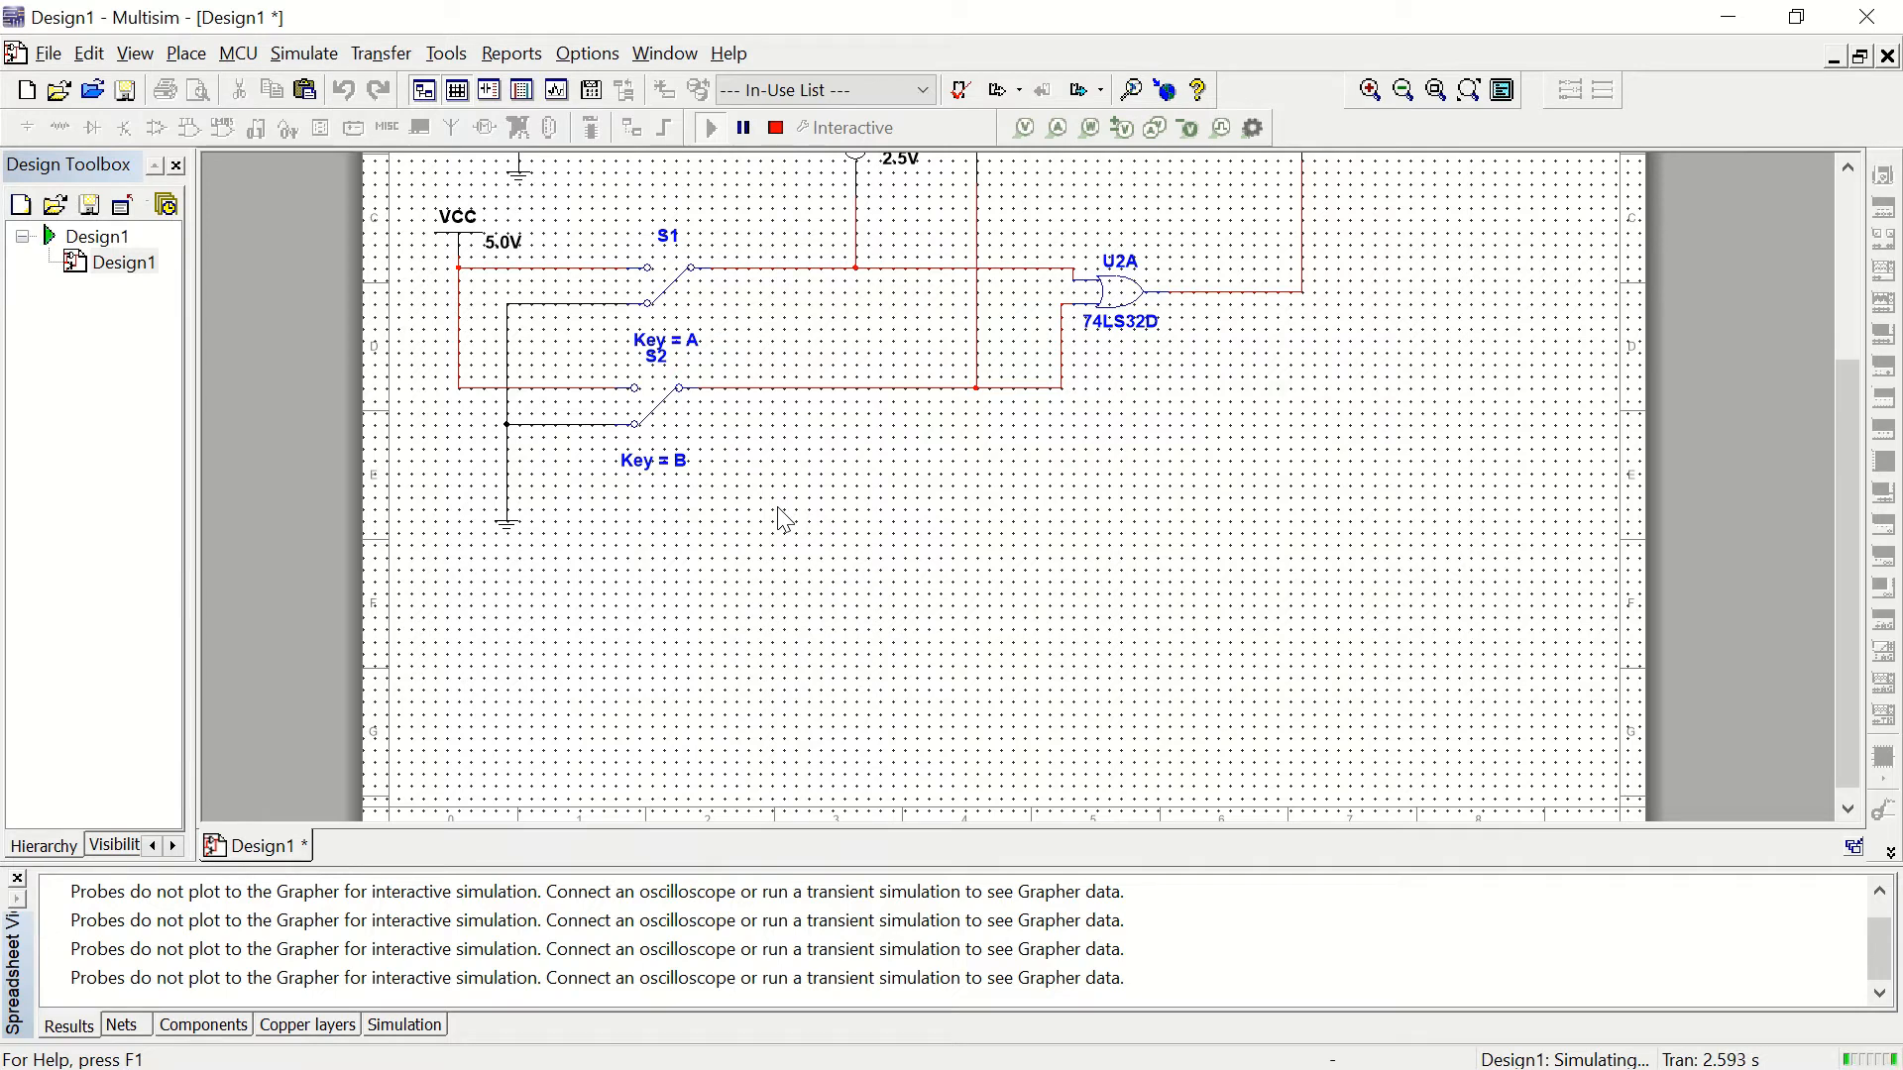
click(776, 134)
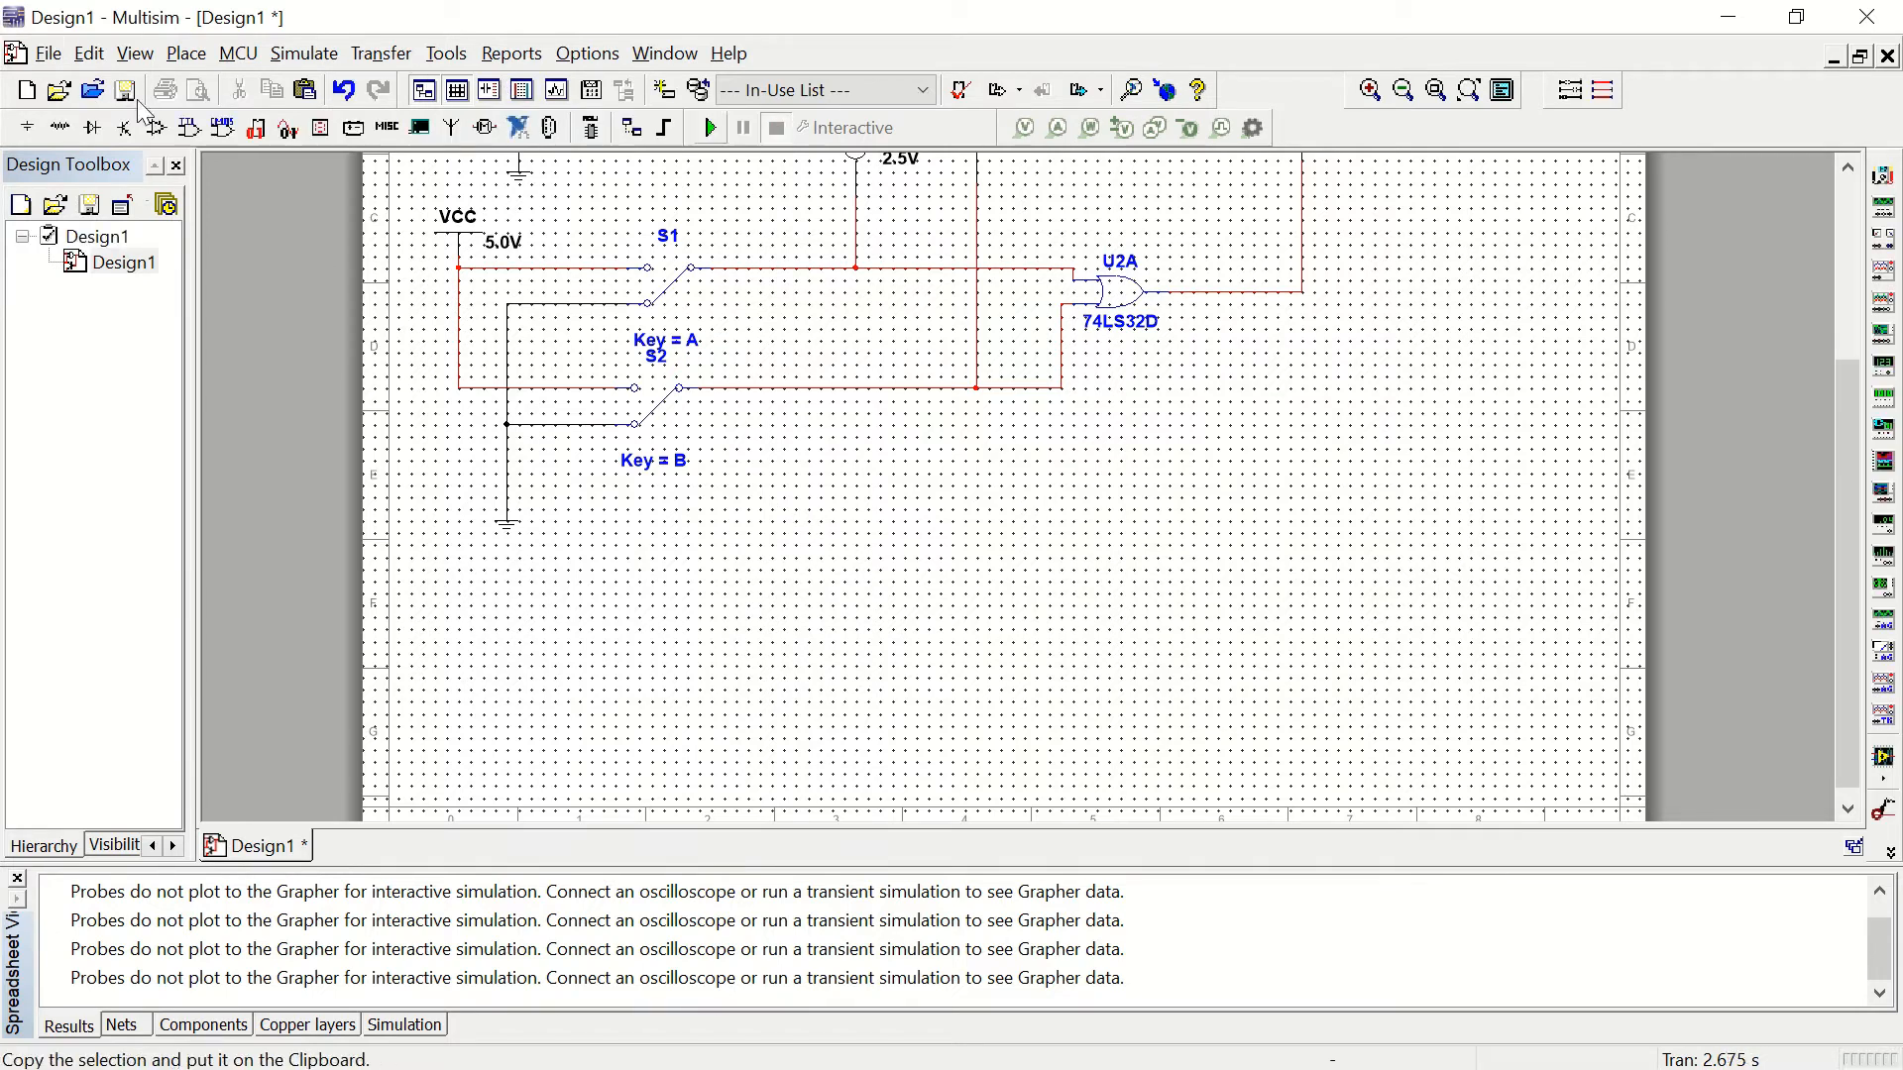
click(29, 128)
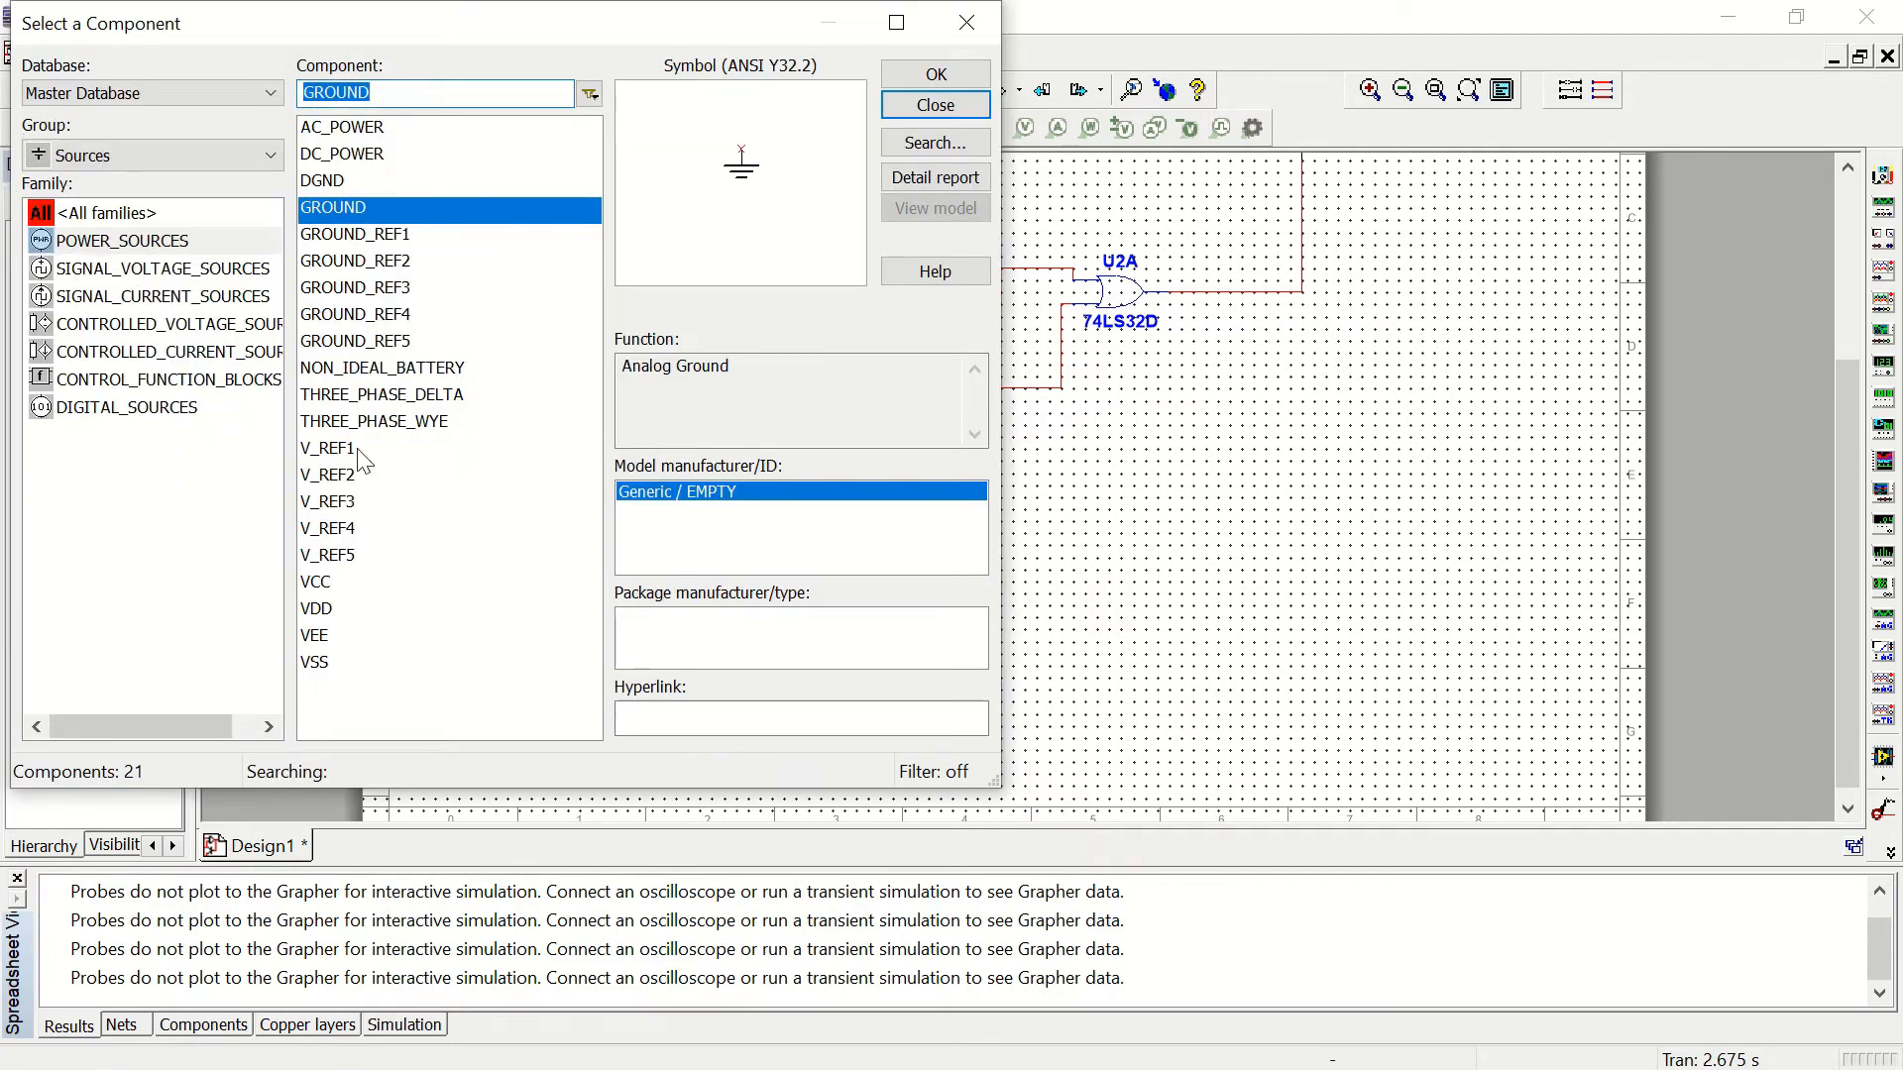
click(347, 583)
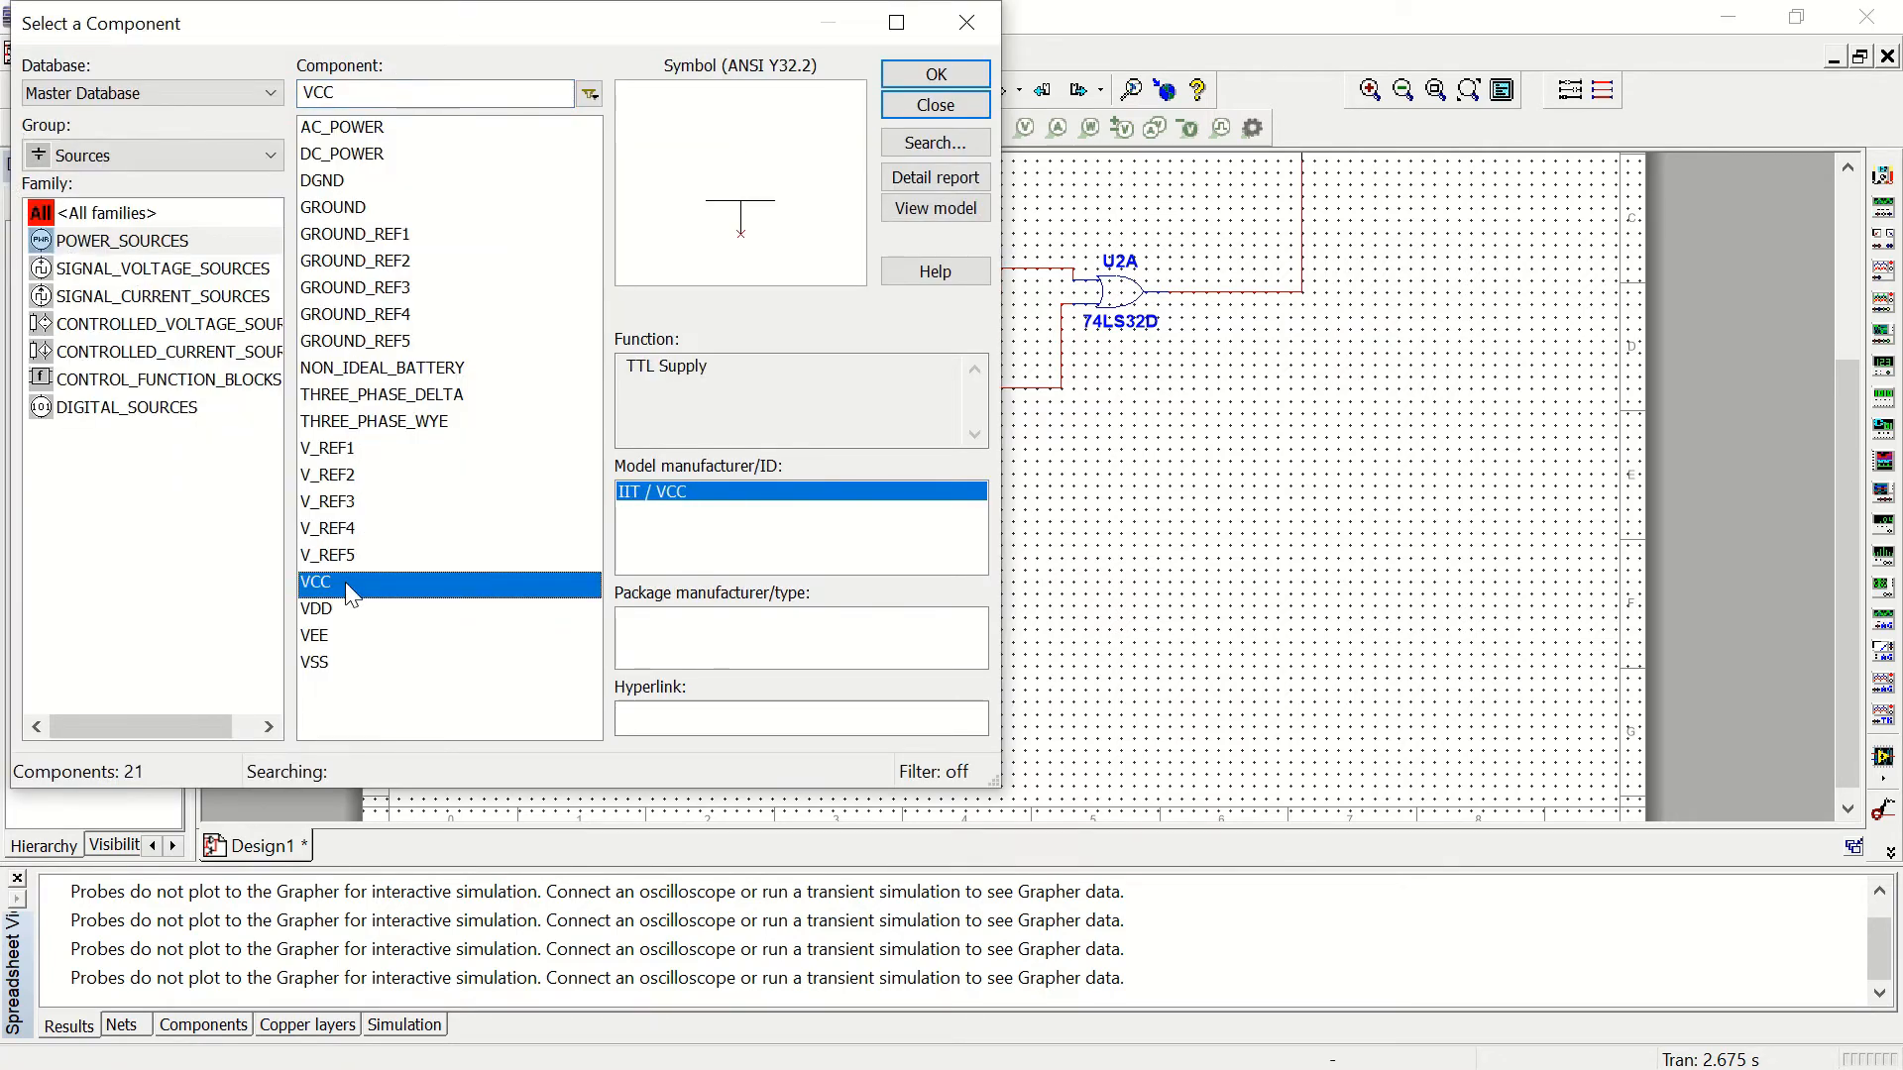
click(953, 77)
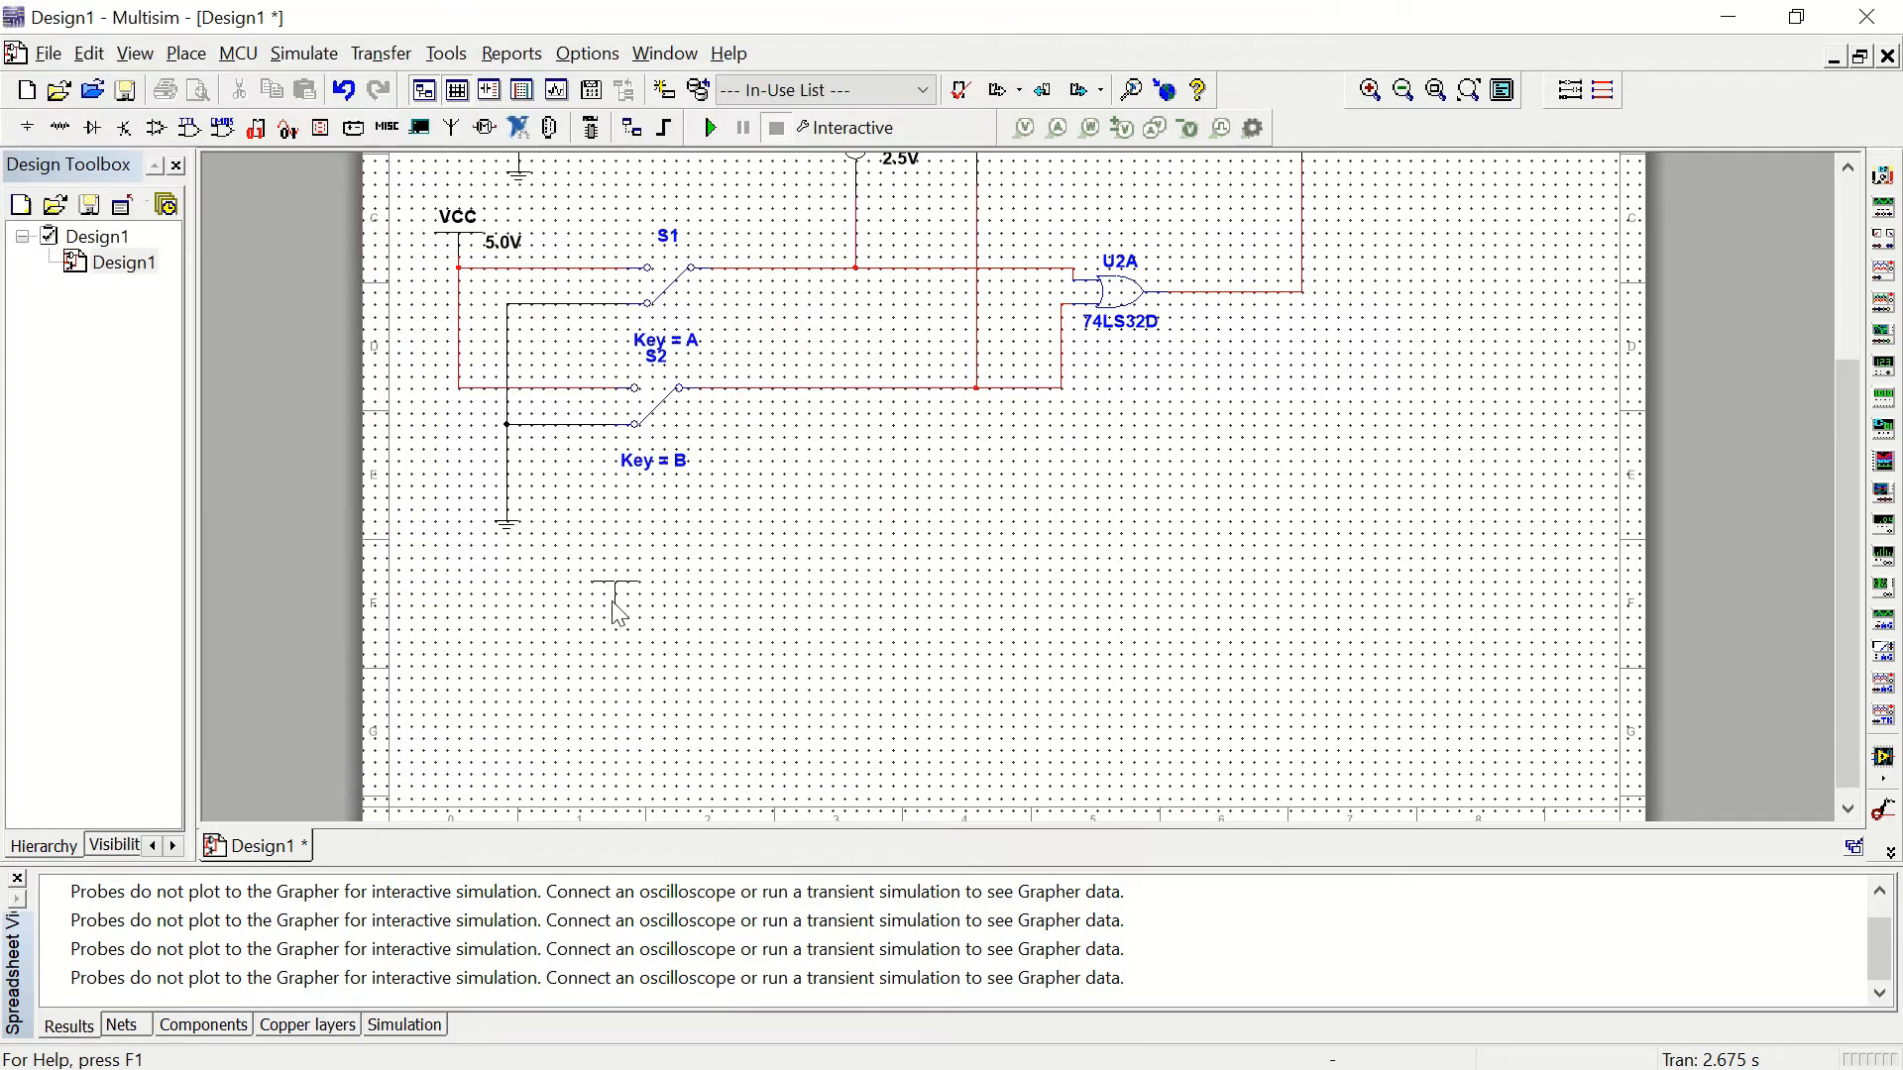
click(627, 567)
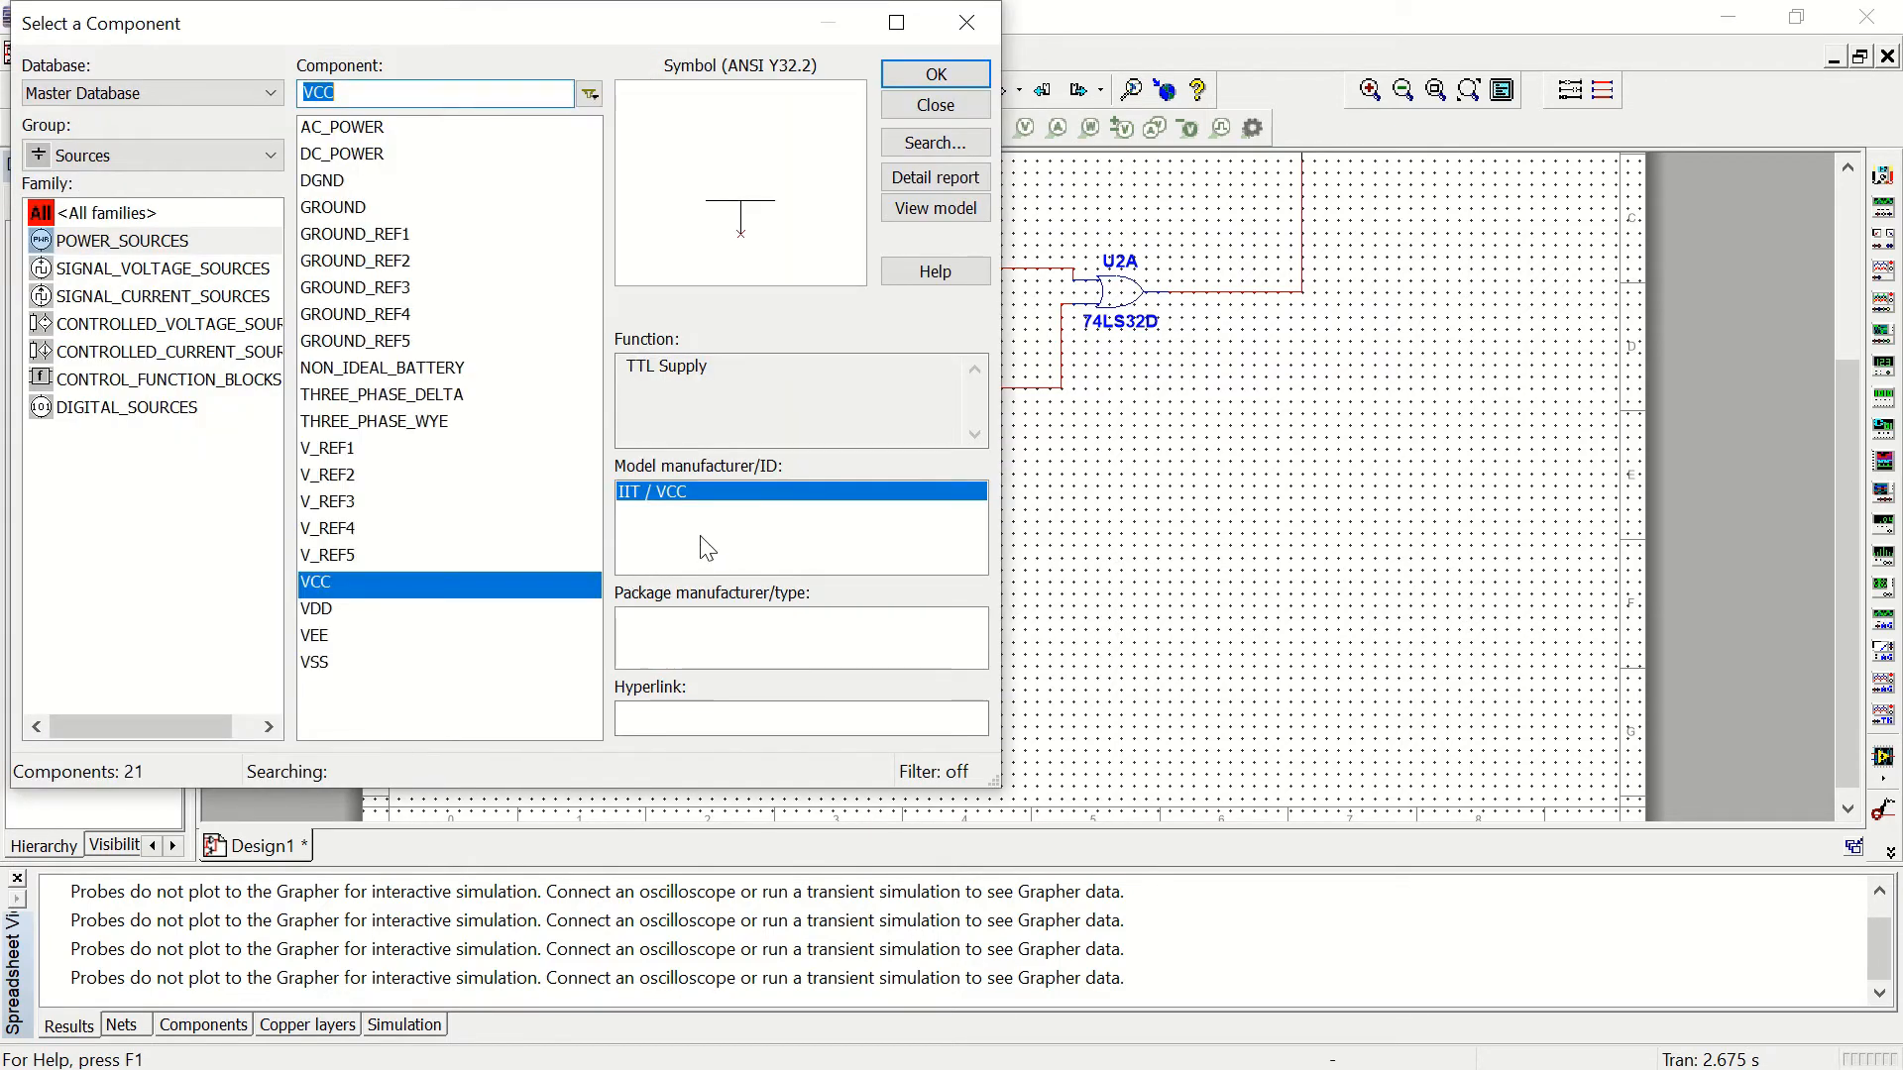
click(936, 75)
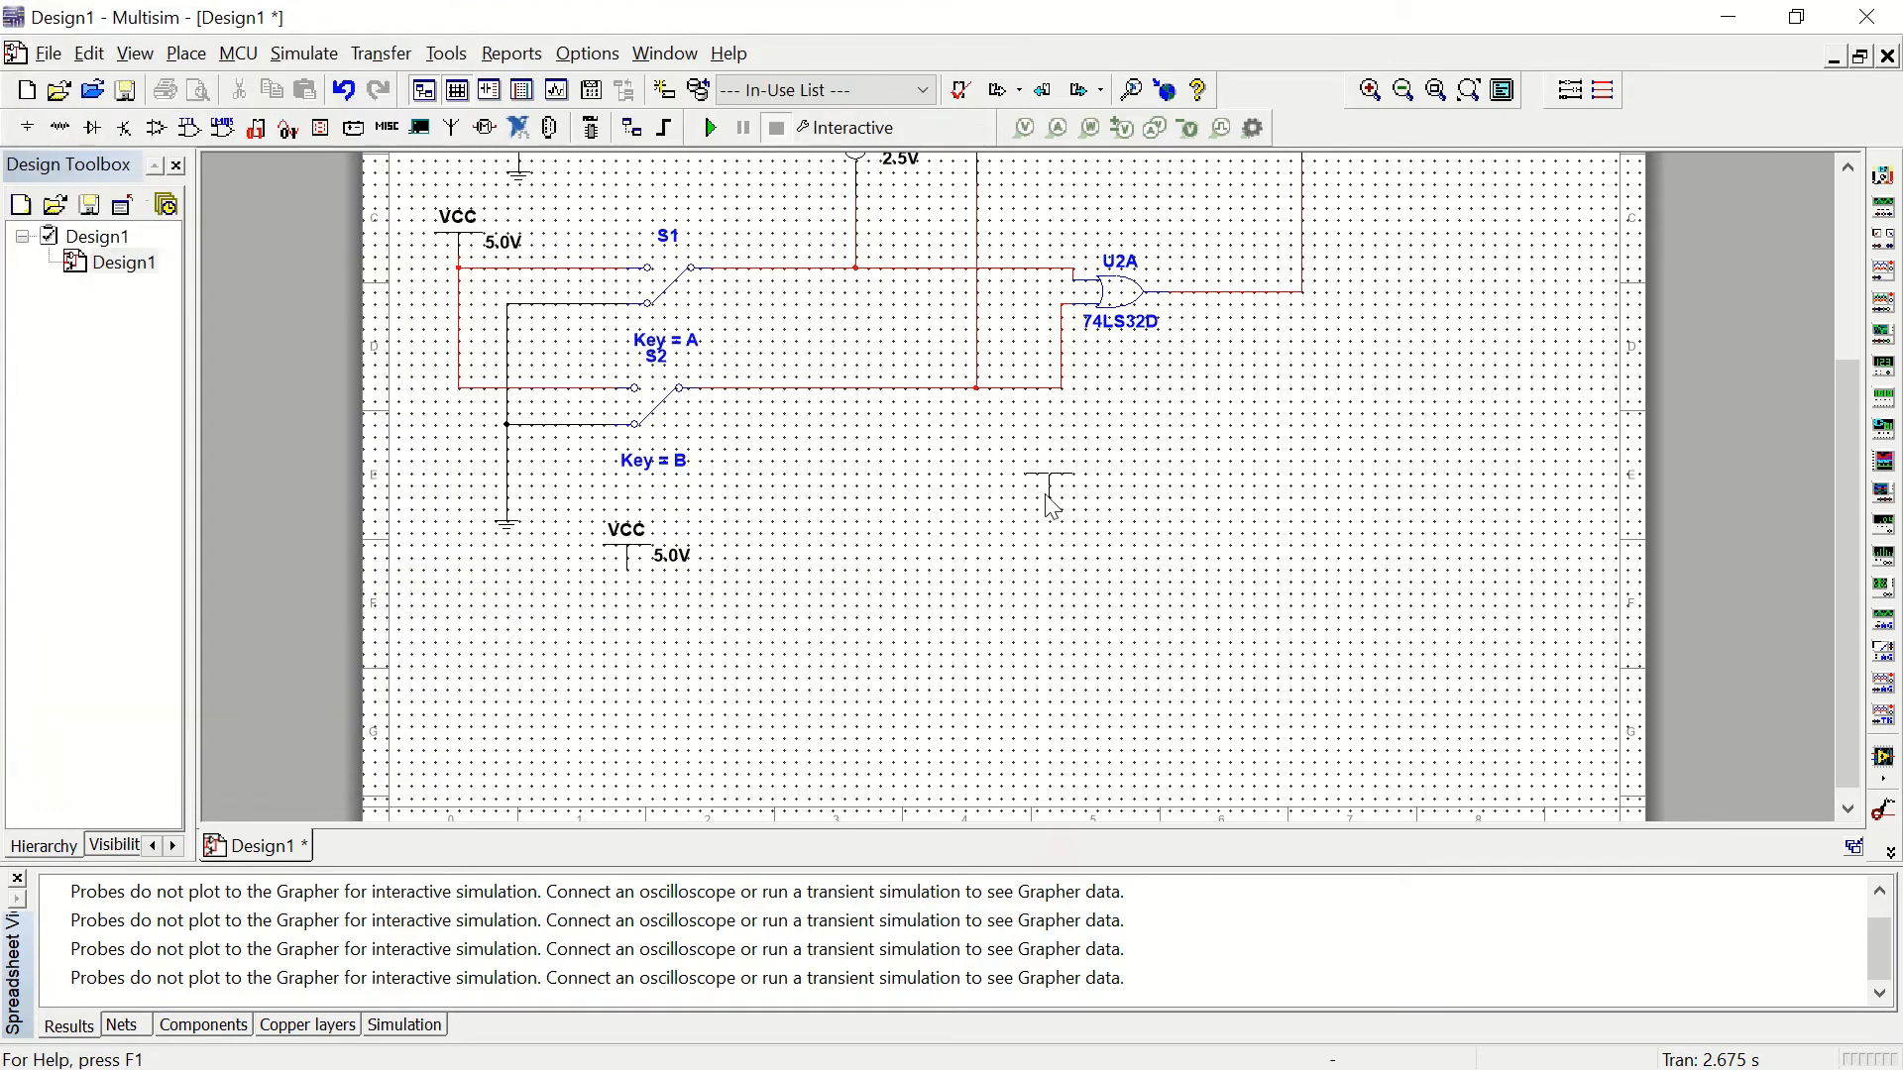
click(999, 446)
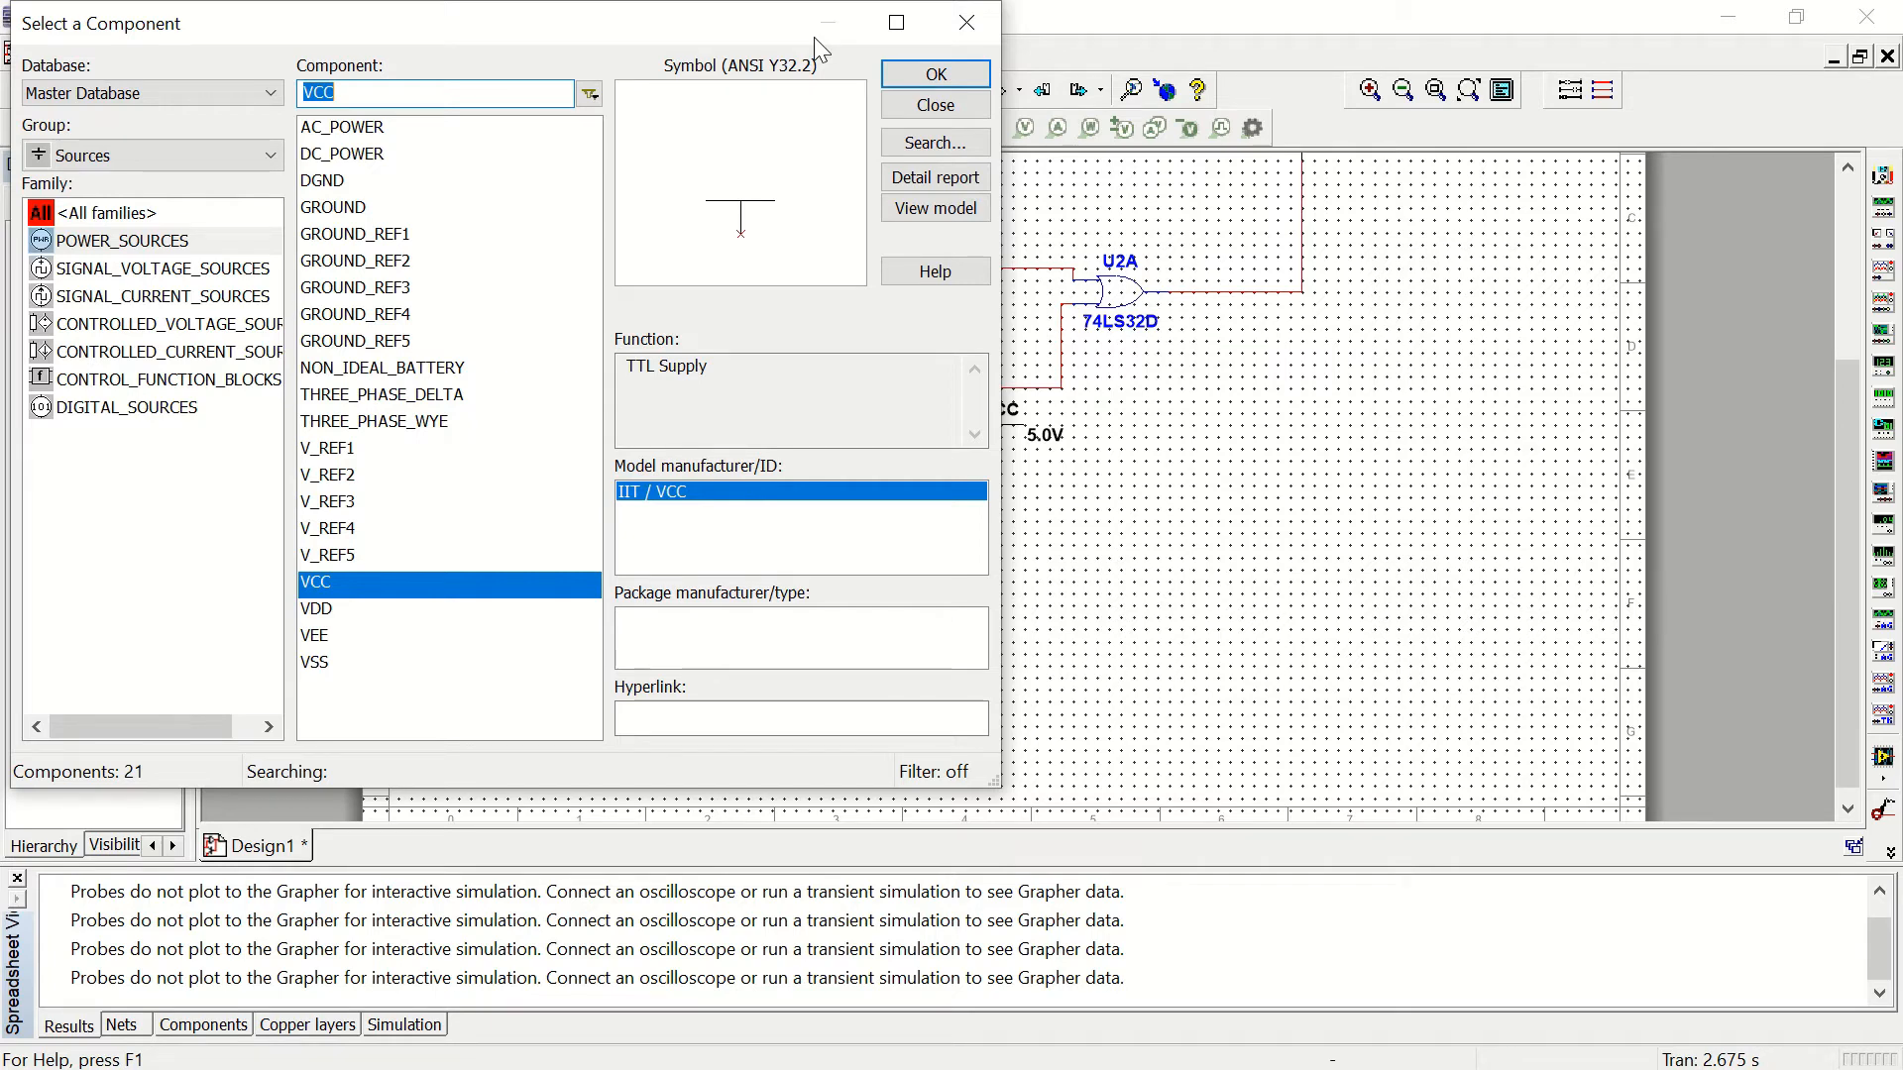
Step: Place a GROUND component below the new VCC source nearest the switches
click(330, 207)
click(936, 75)
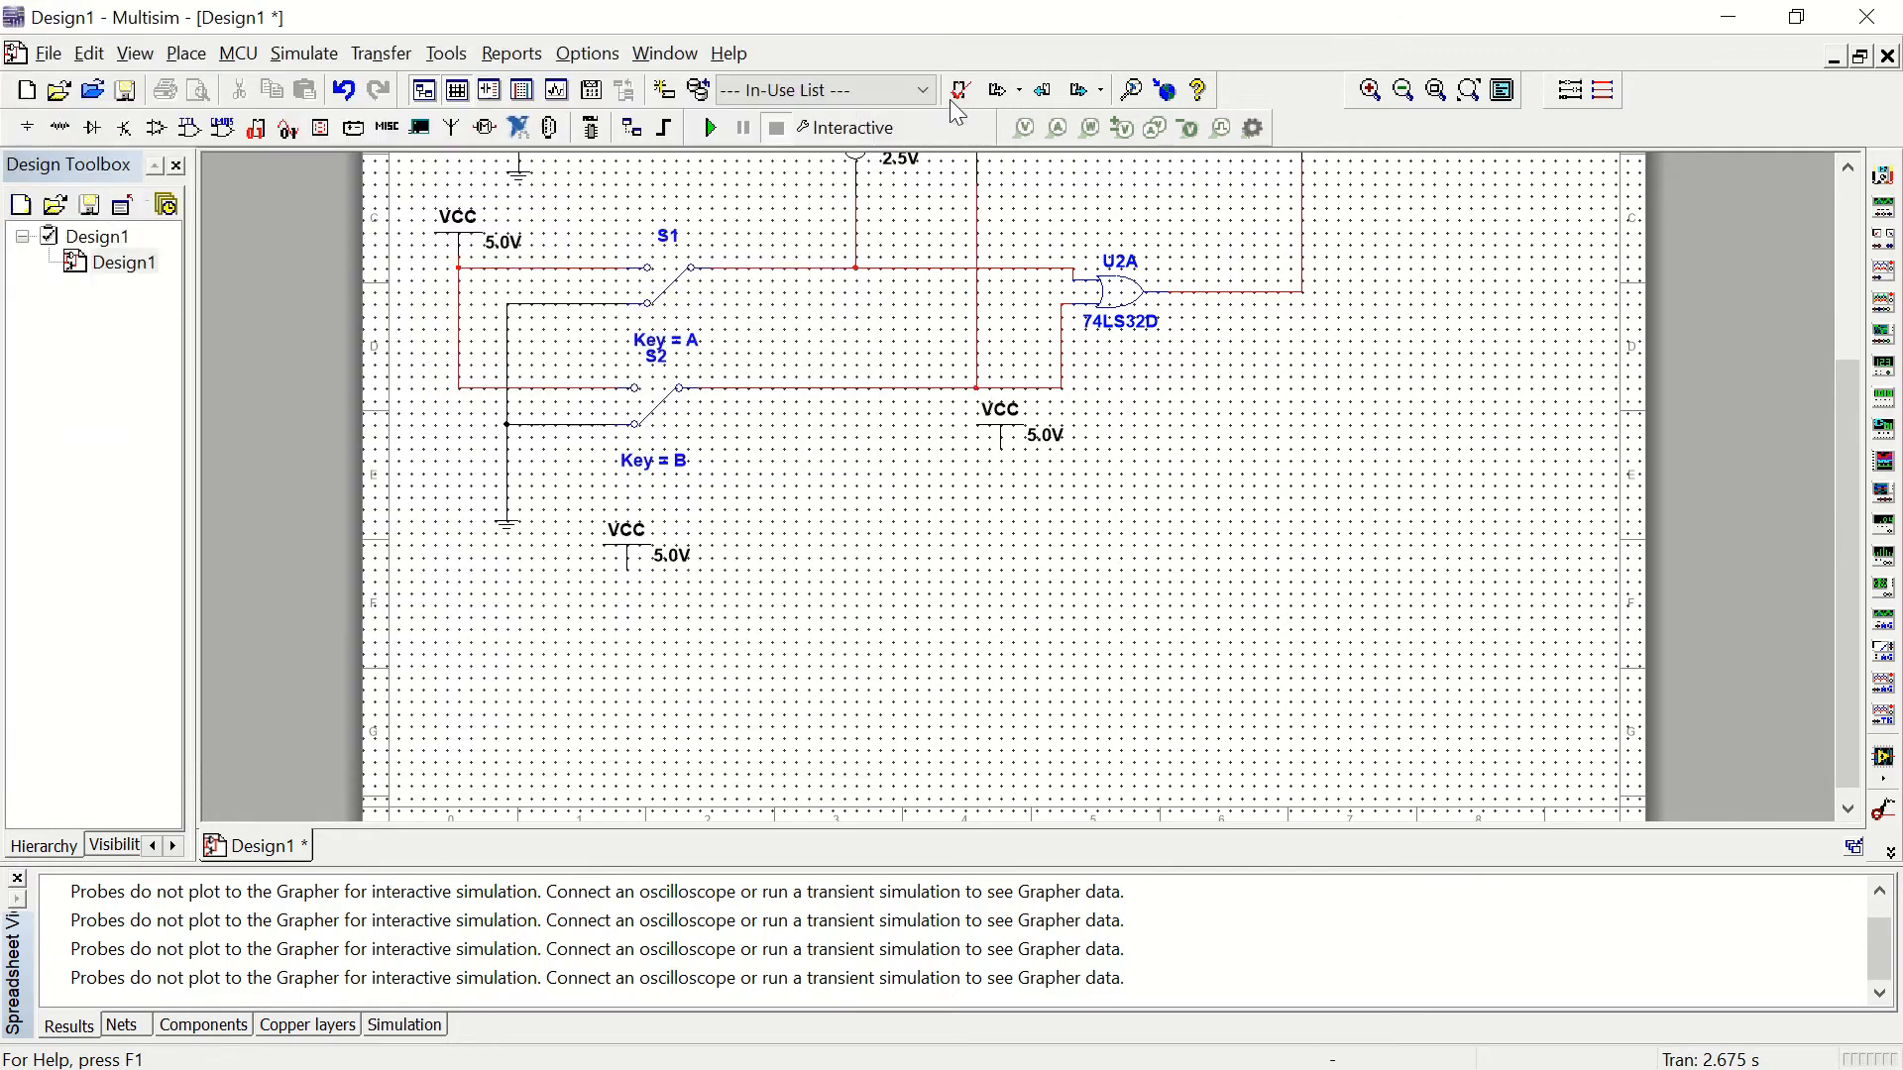
click(618, 736)
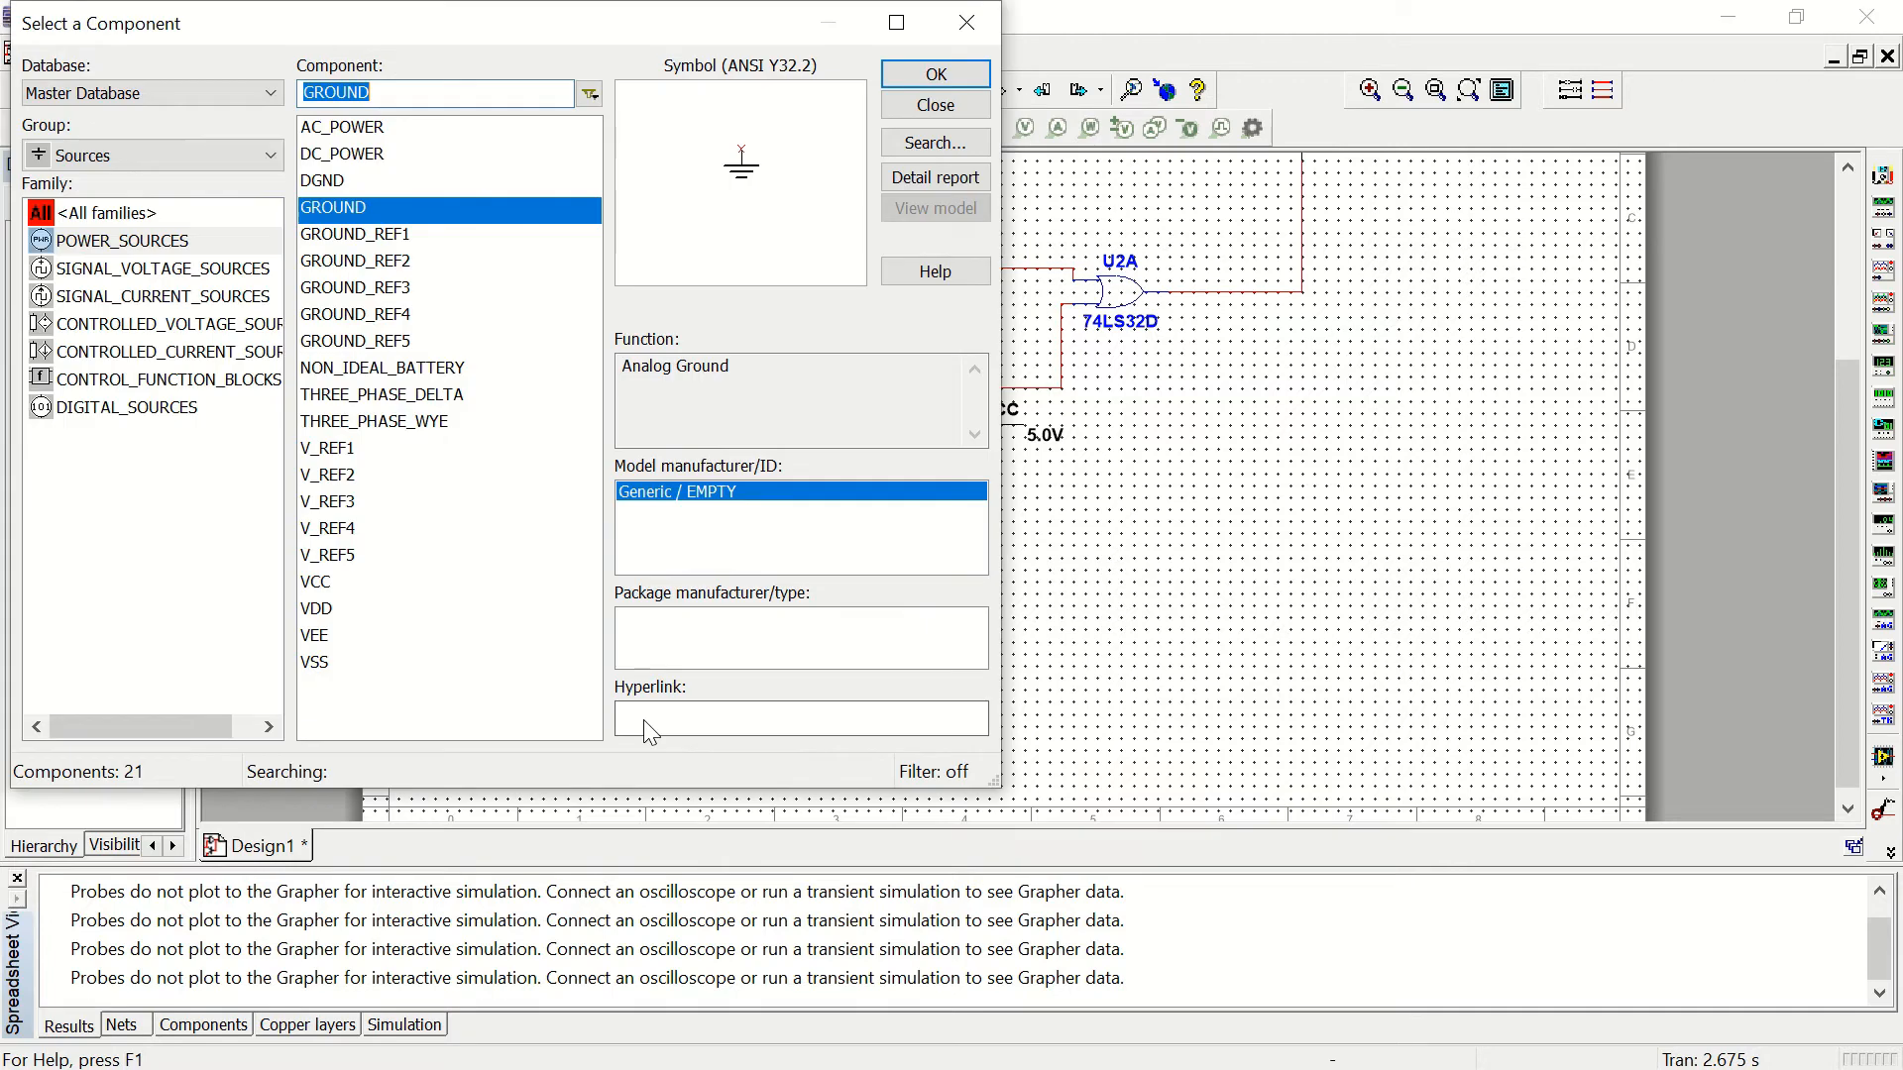
Step: Place an SPDT switch rotated 180 degrees between the new VCC source and the ground below it
click(135, 157)
click(127, 233)
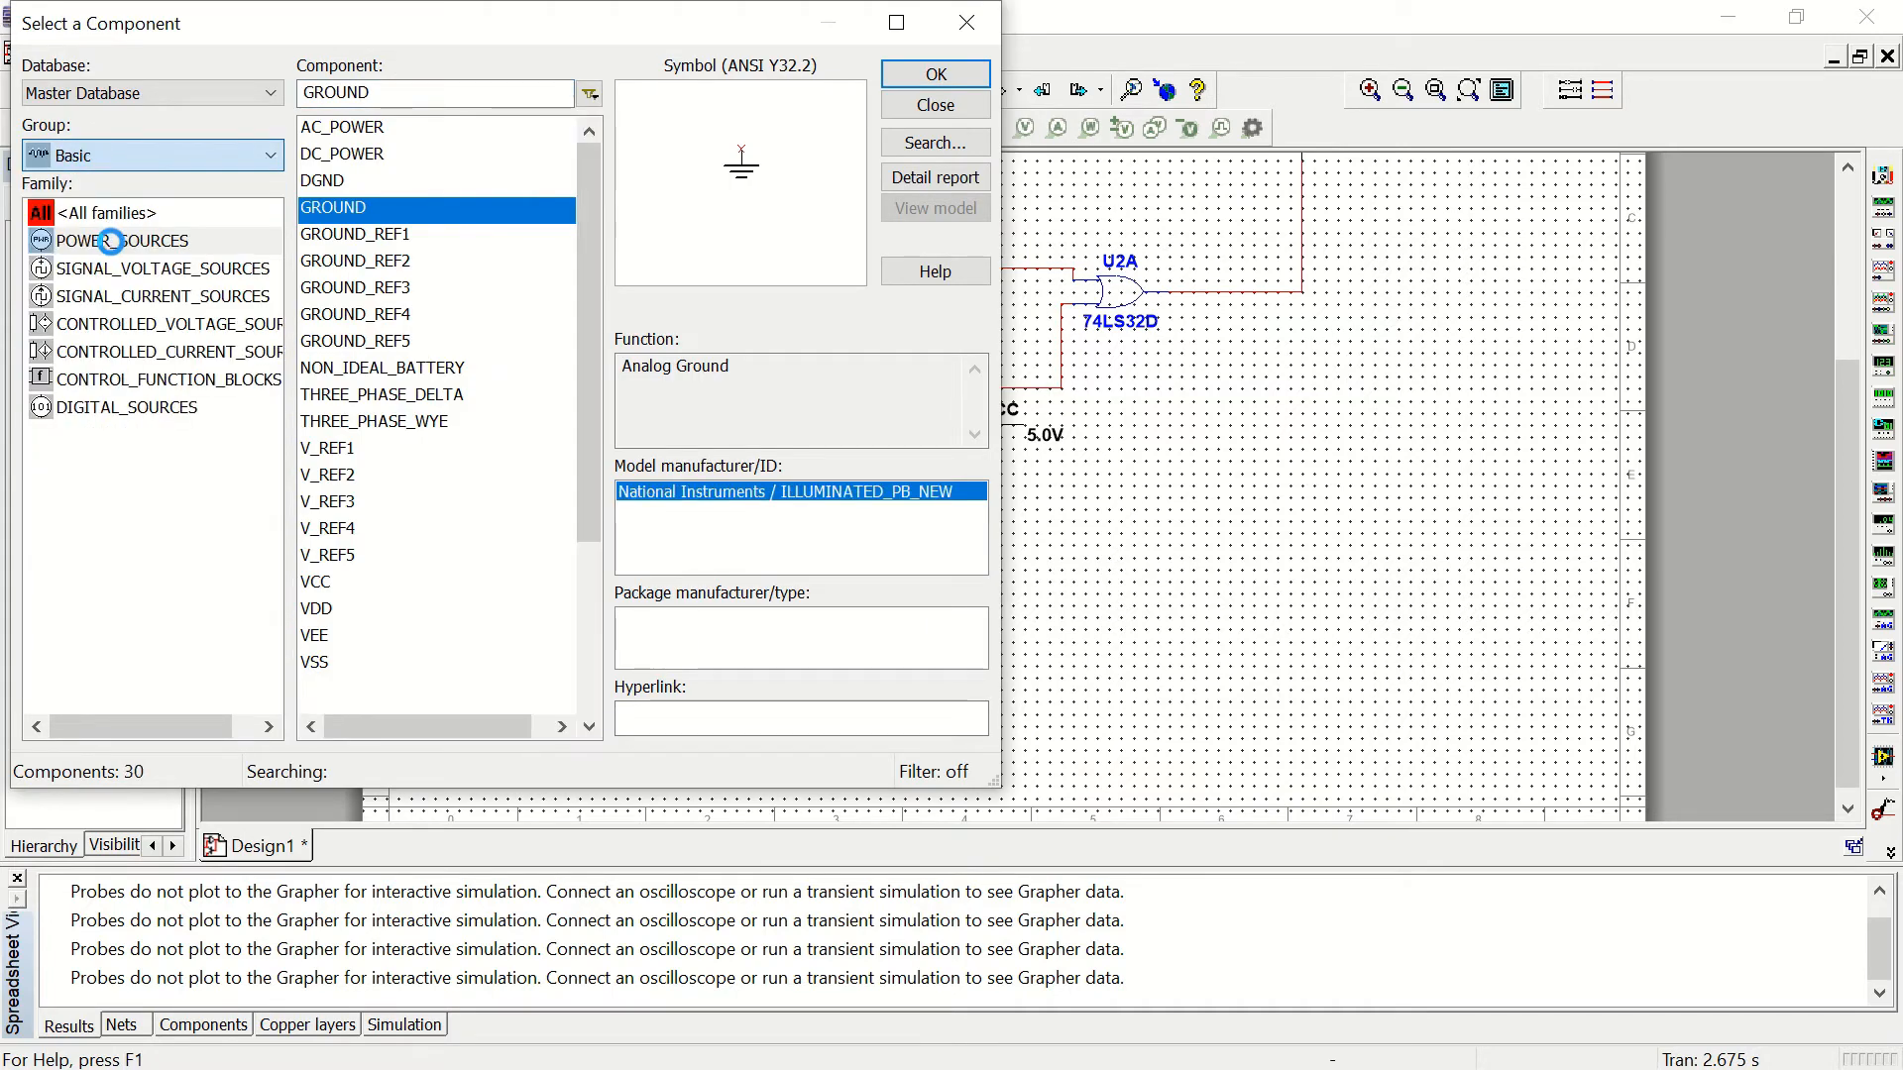
click(913, 105)
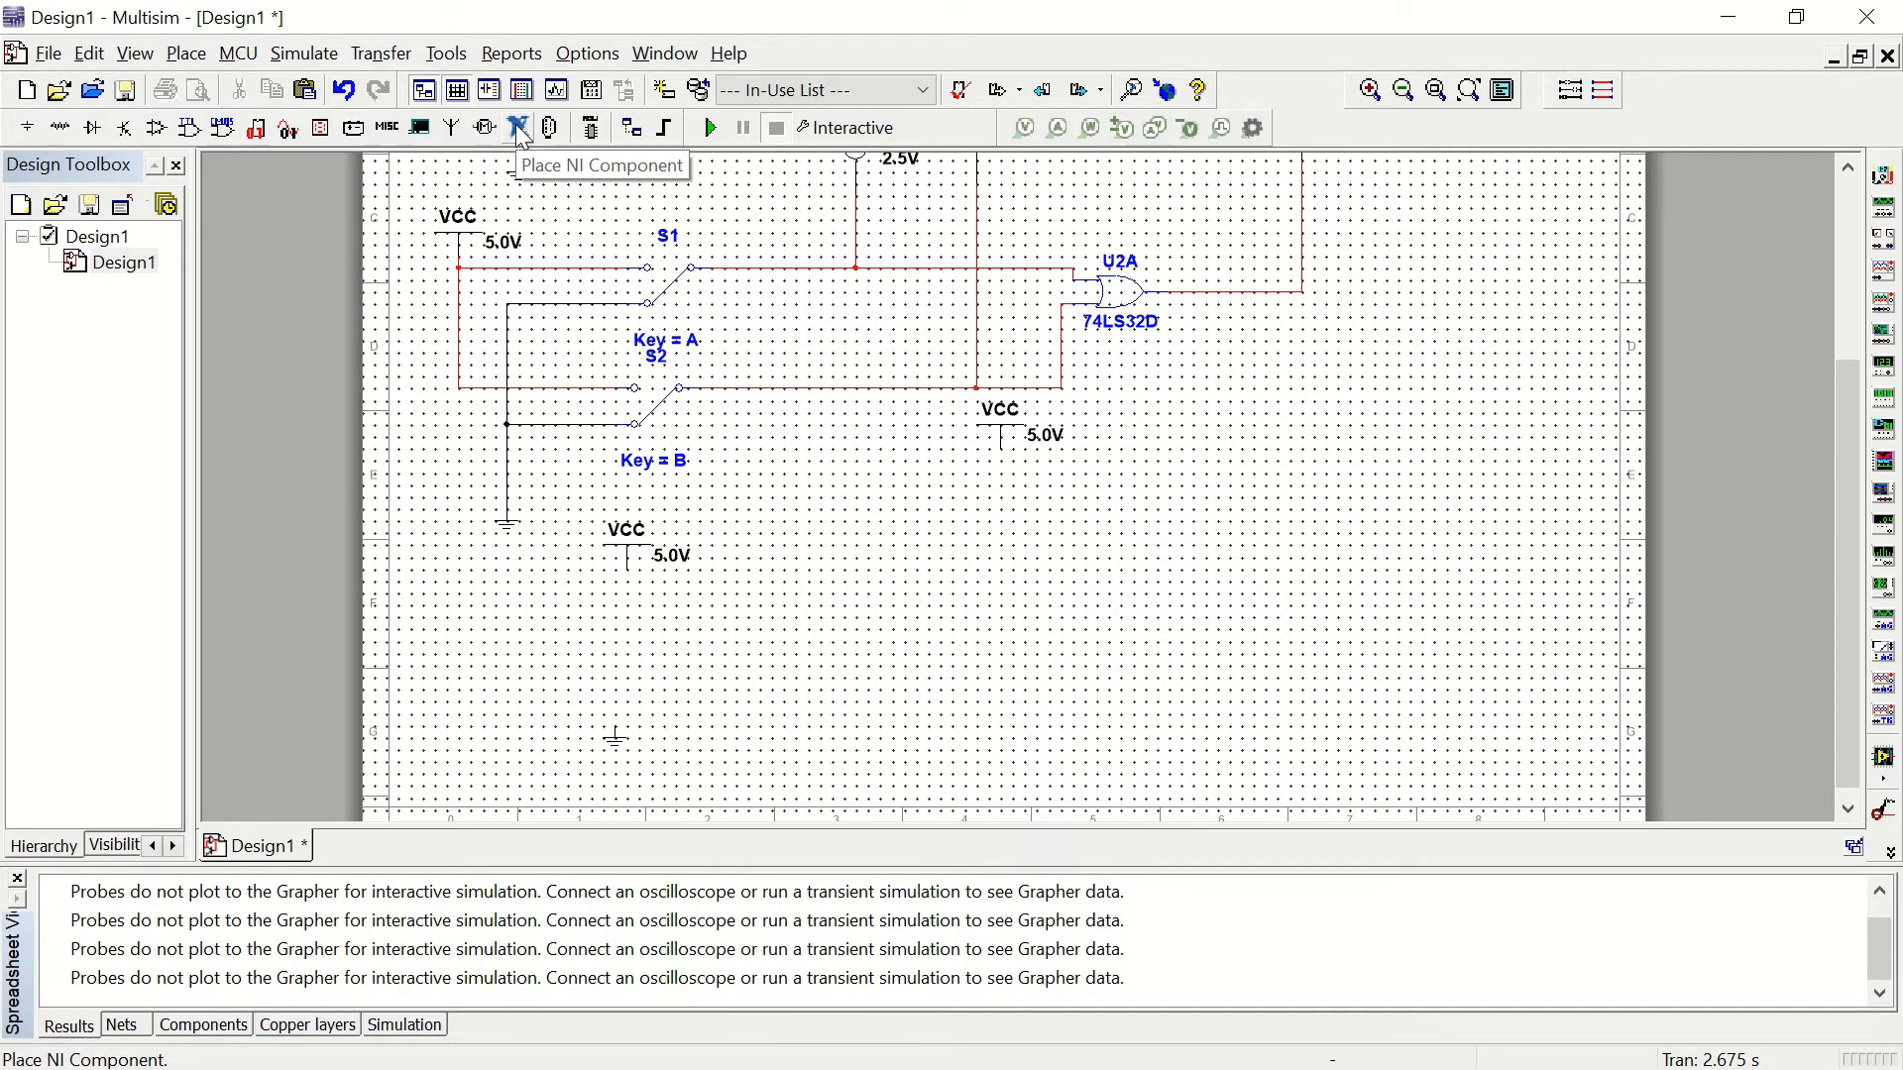
click(62, 129)
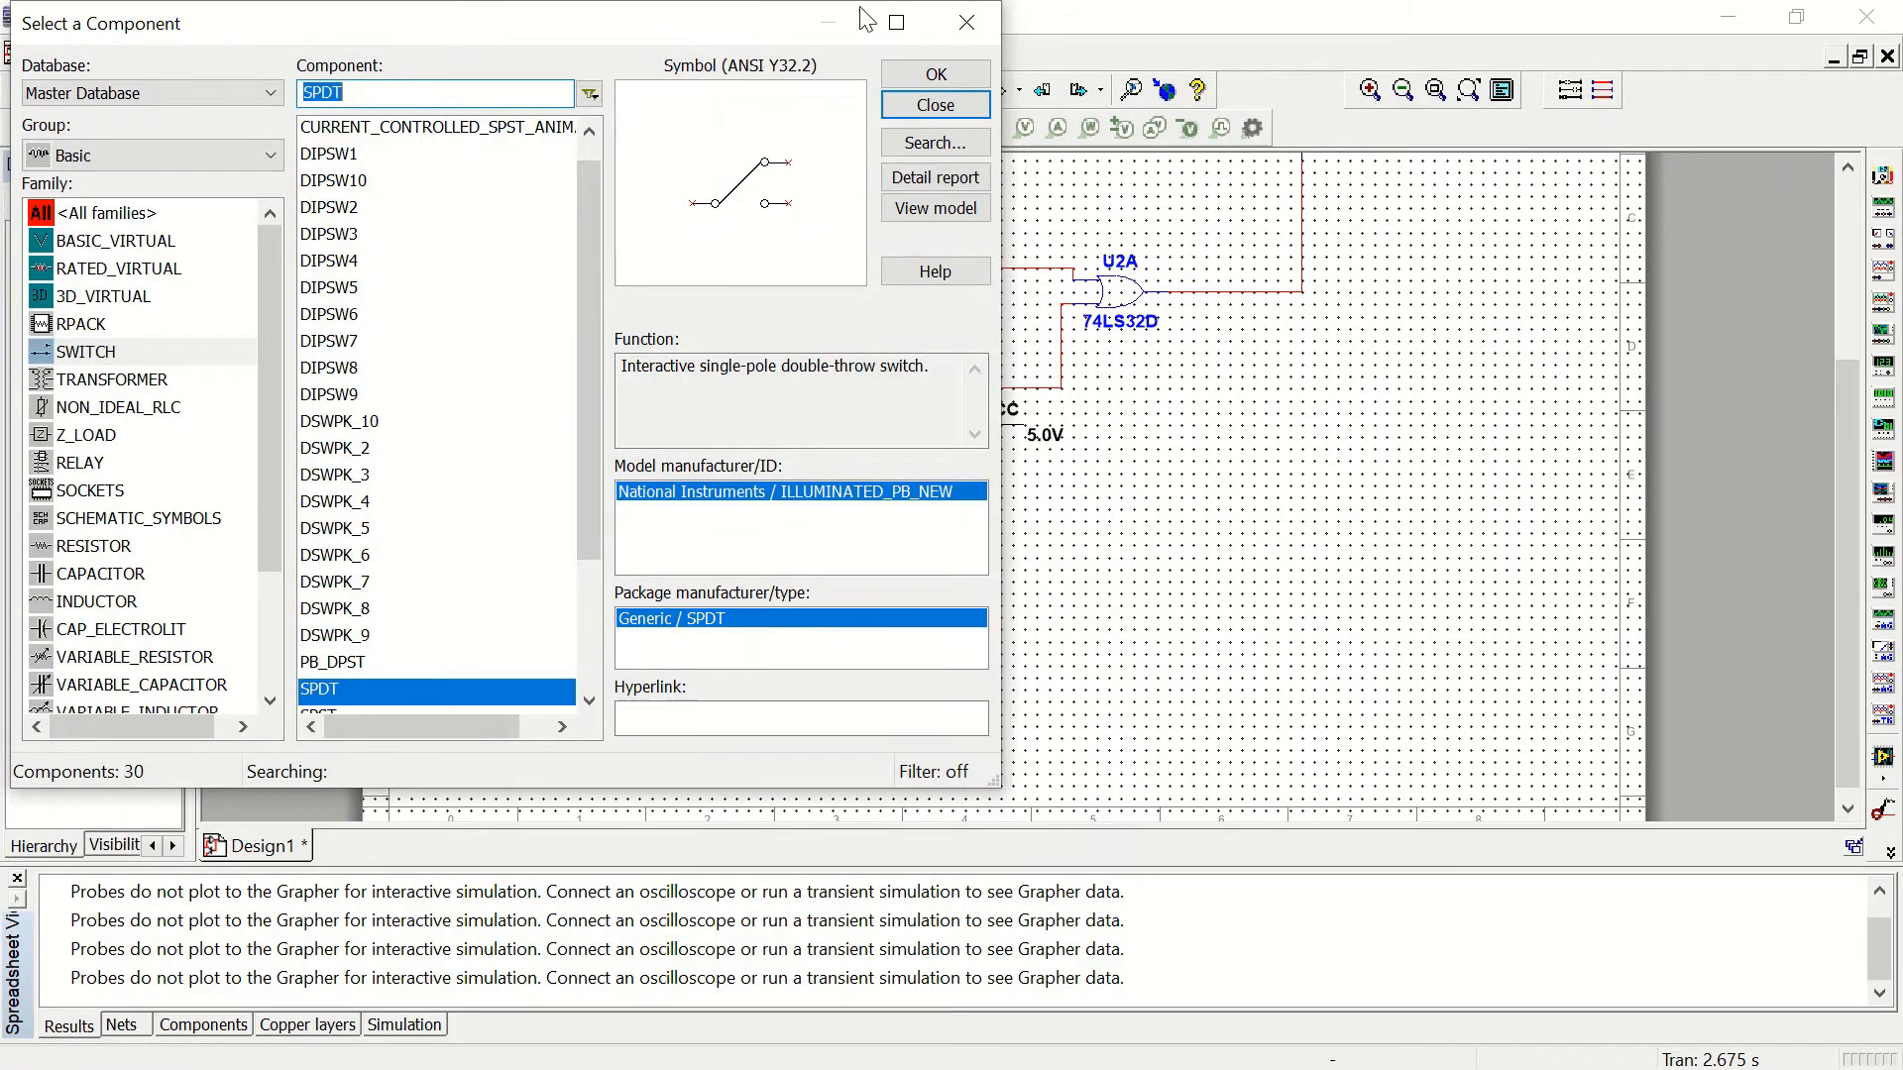
click(933, 81)
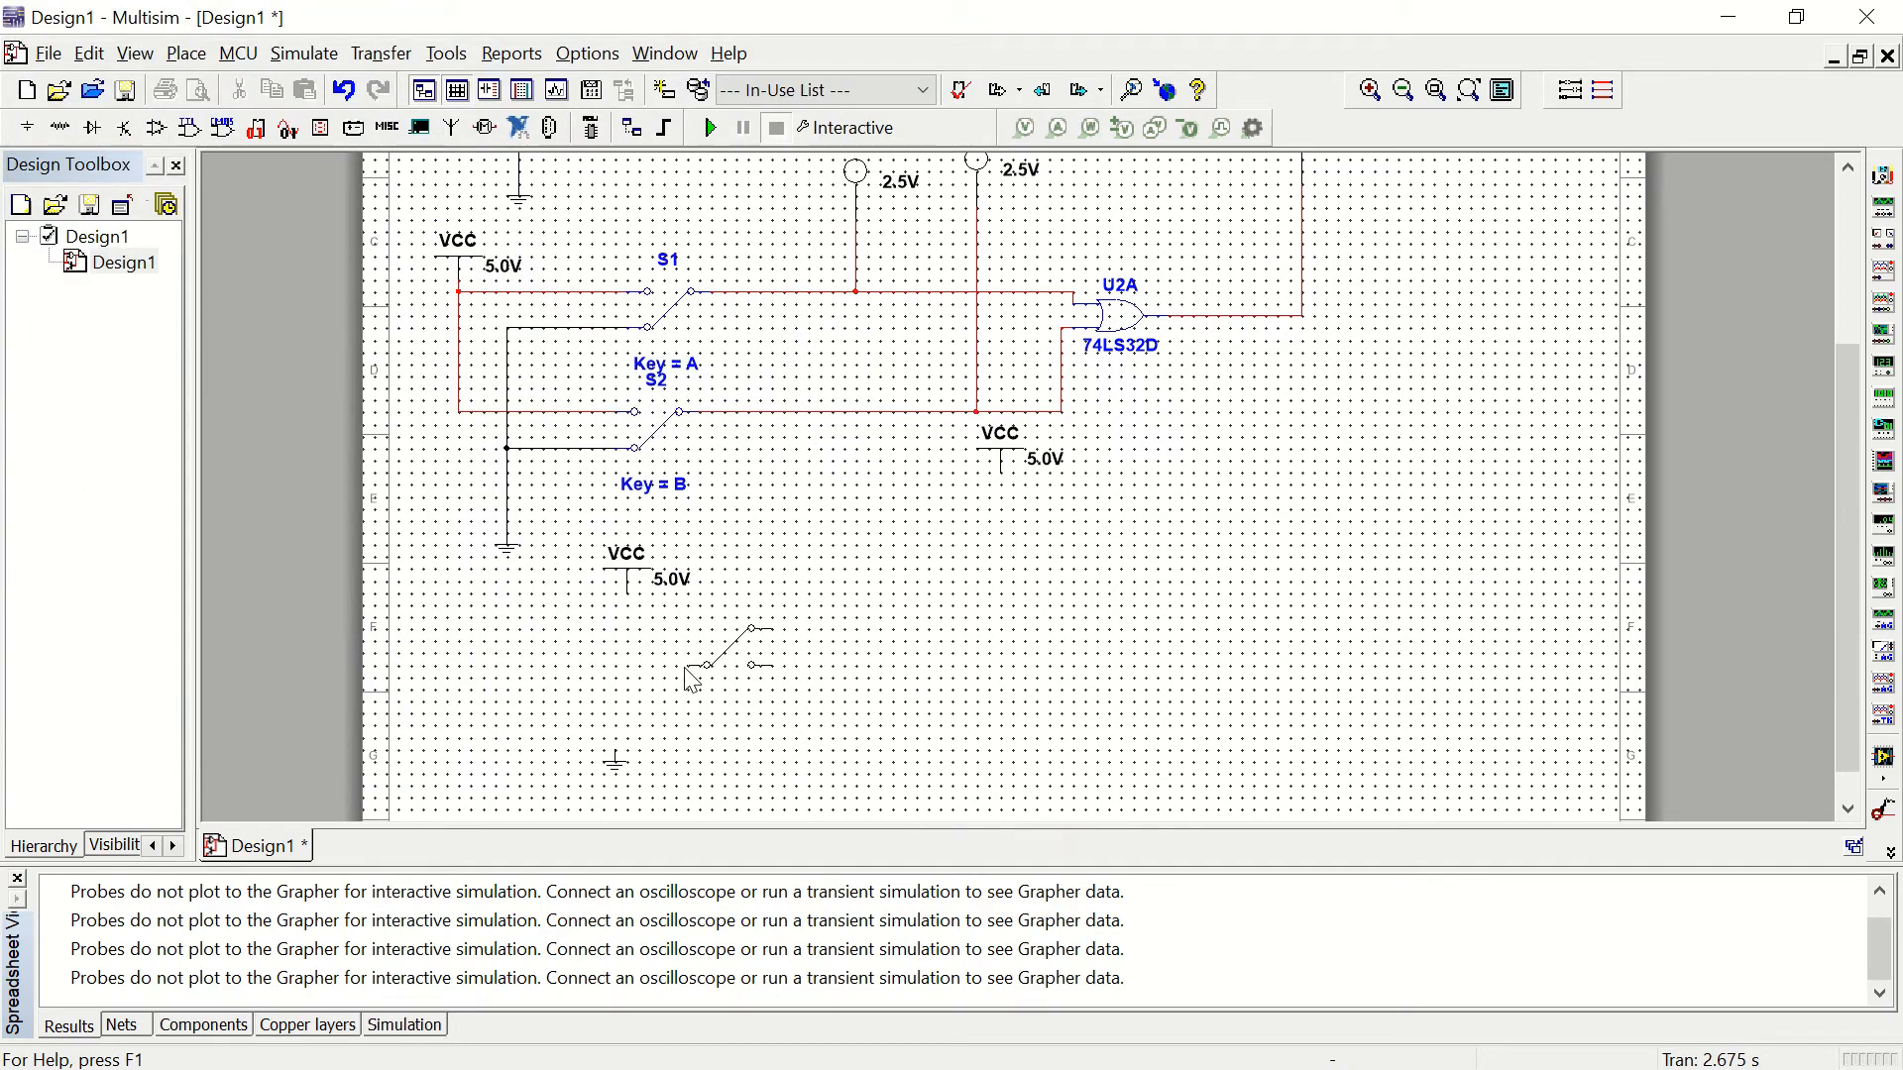
key(ctrl+r)
key(ctrl+r)
click(746, 659)
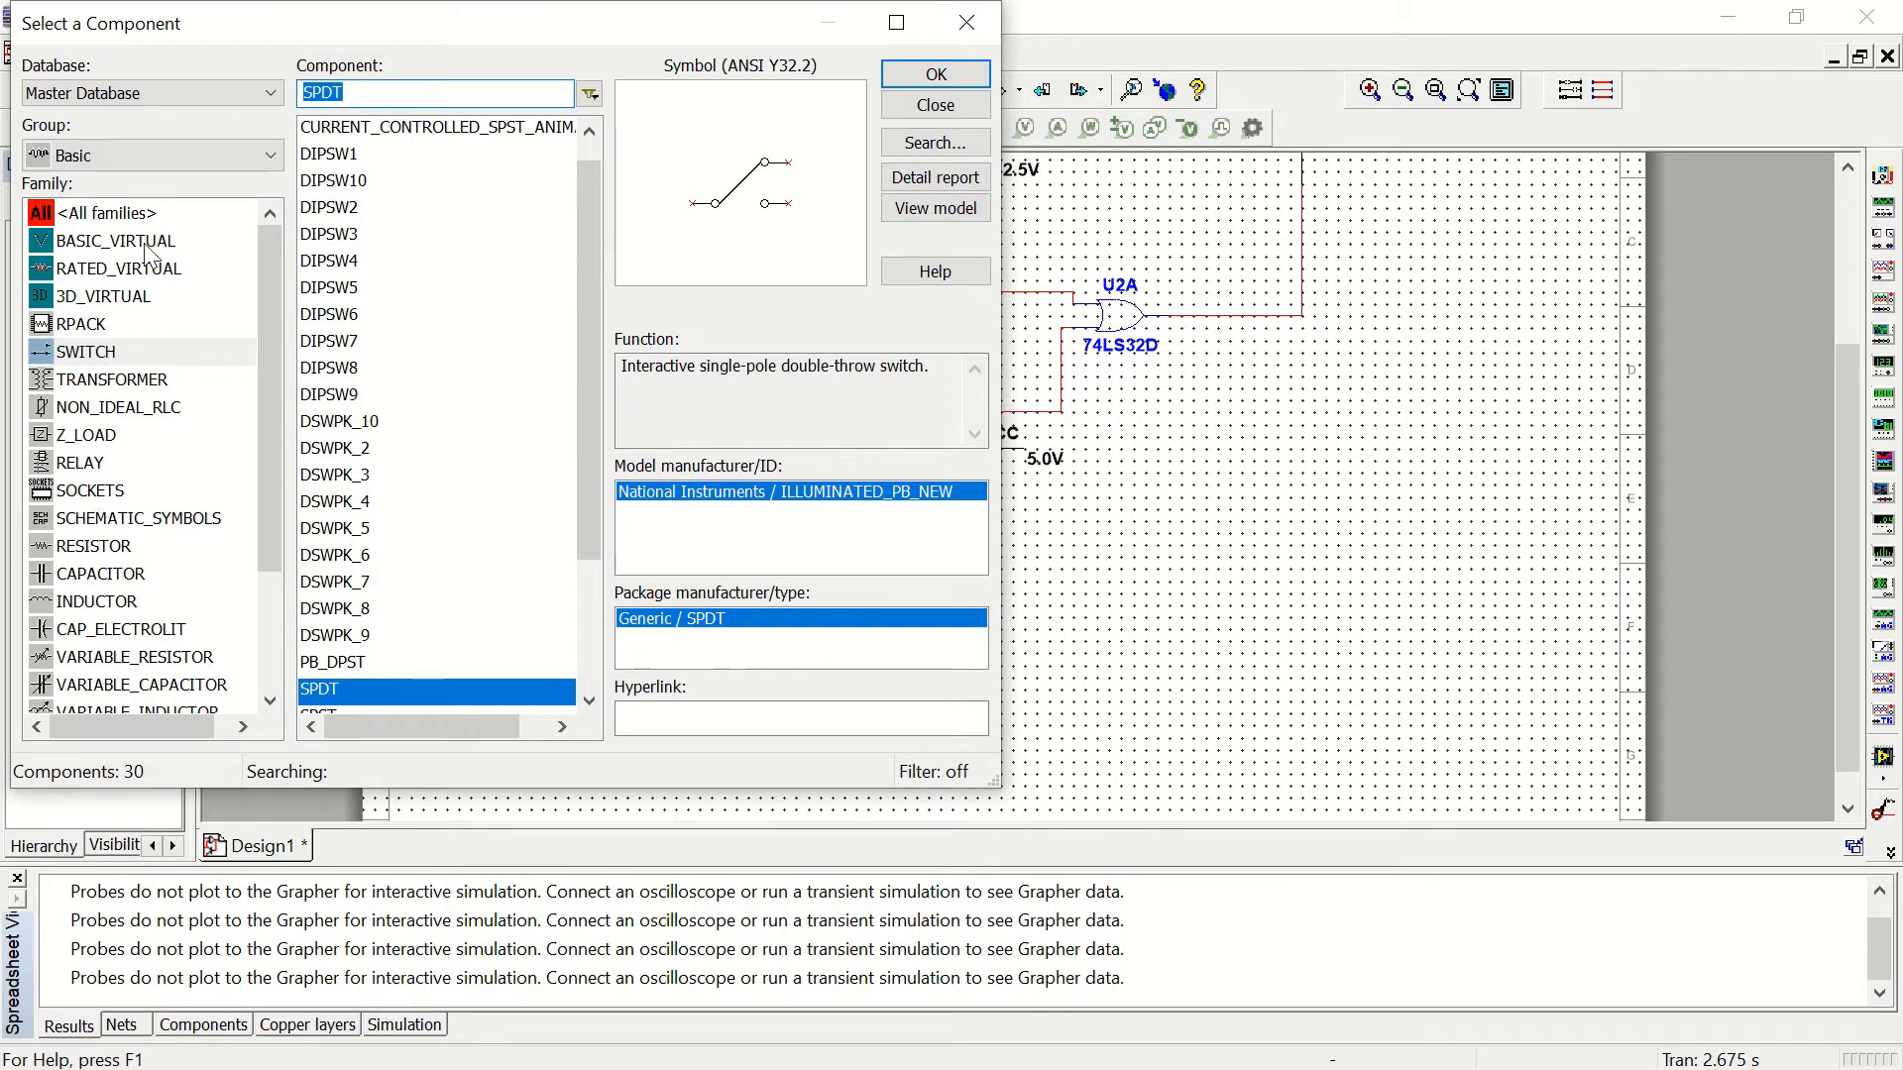
Step: Place four PROBE_BLUE indicators in the empty area beside the 74LS32D OR gate
click(125, 157)
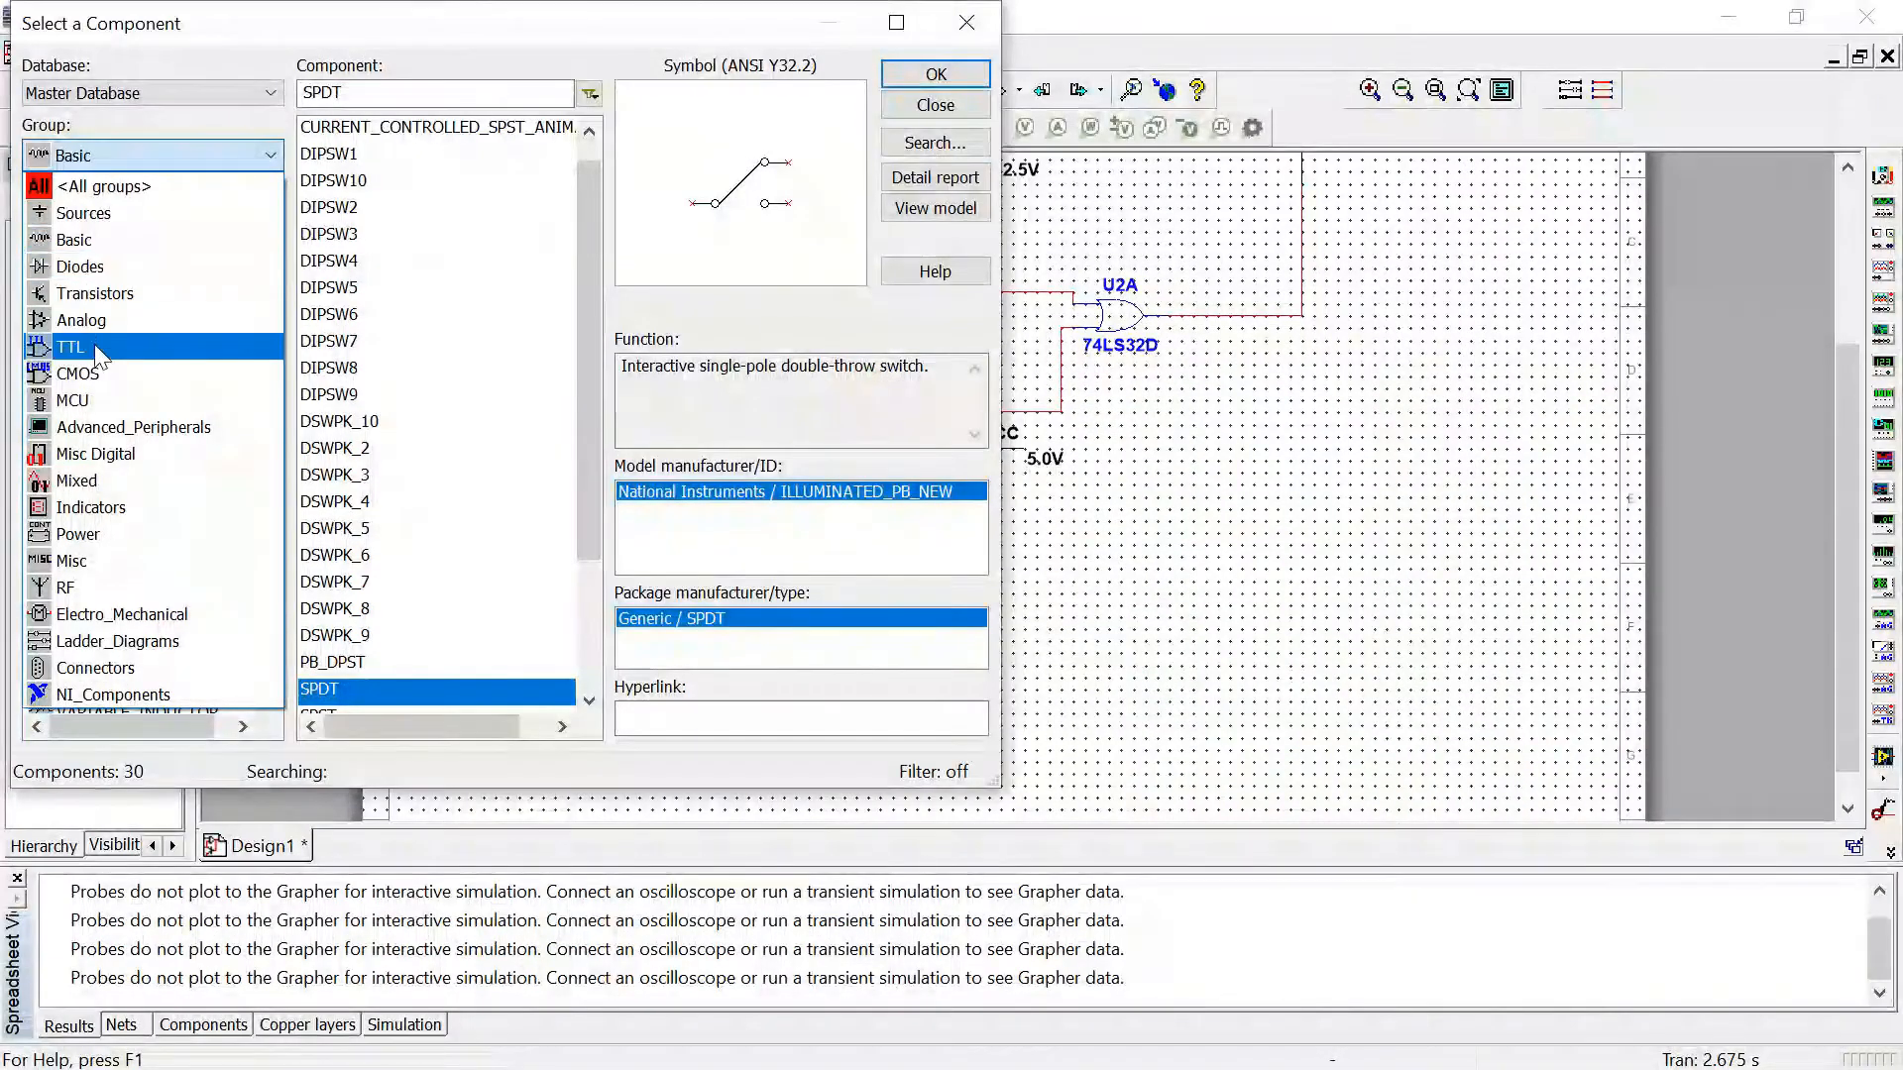
click(95, 507)
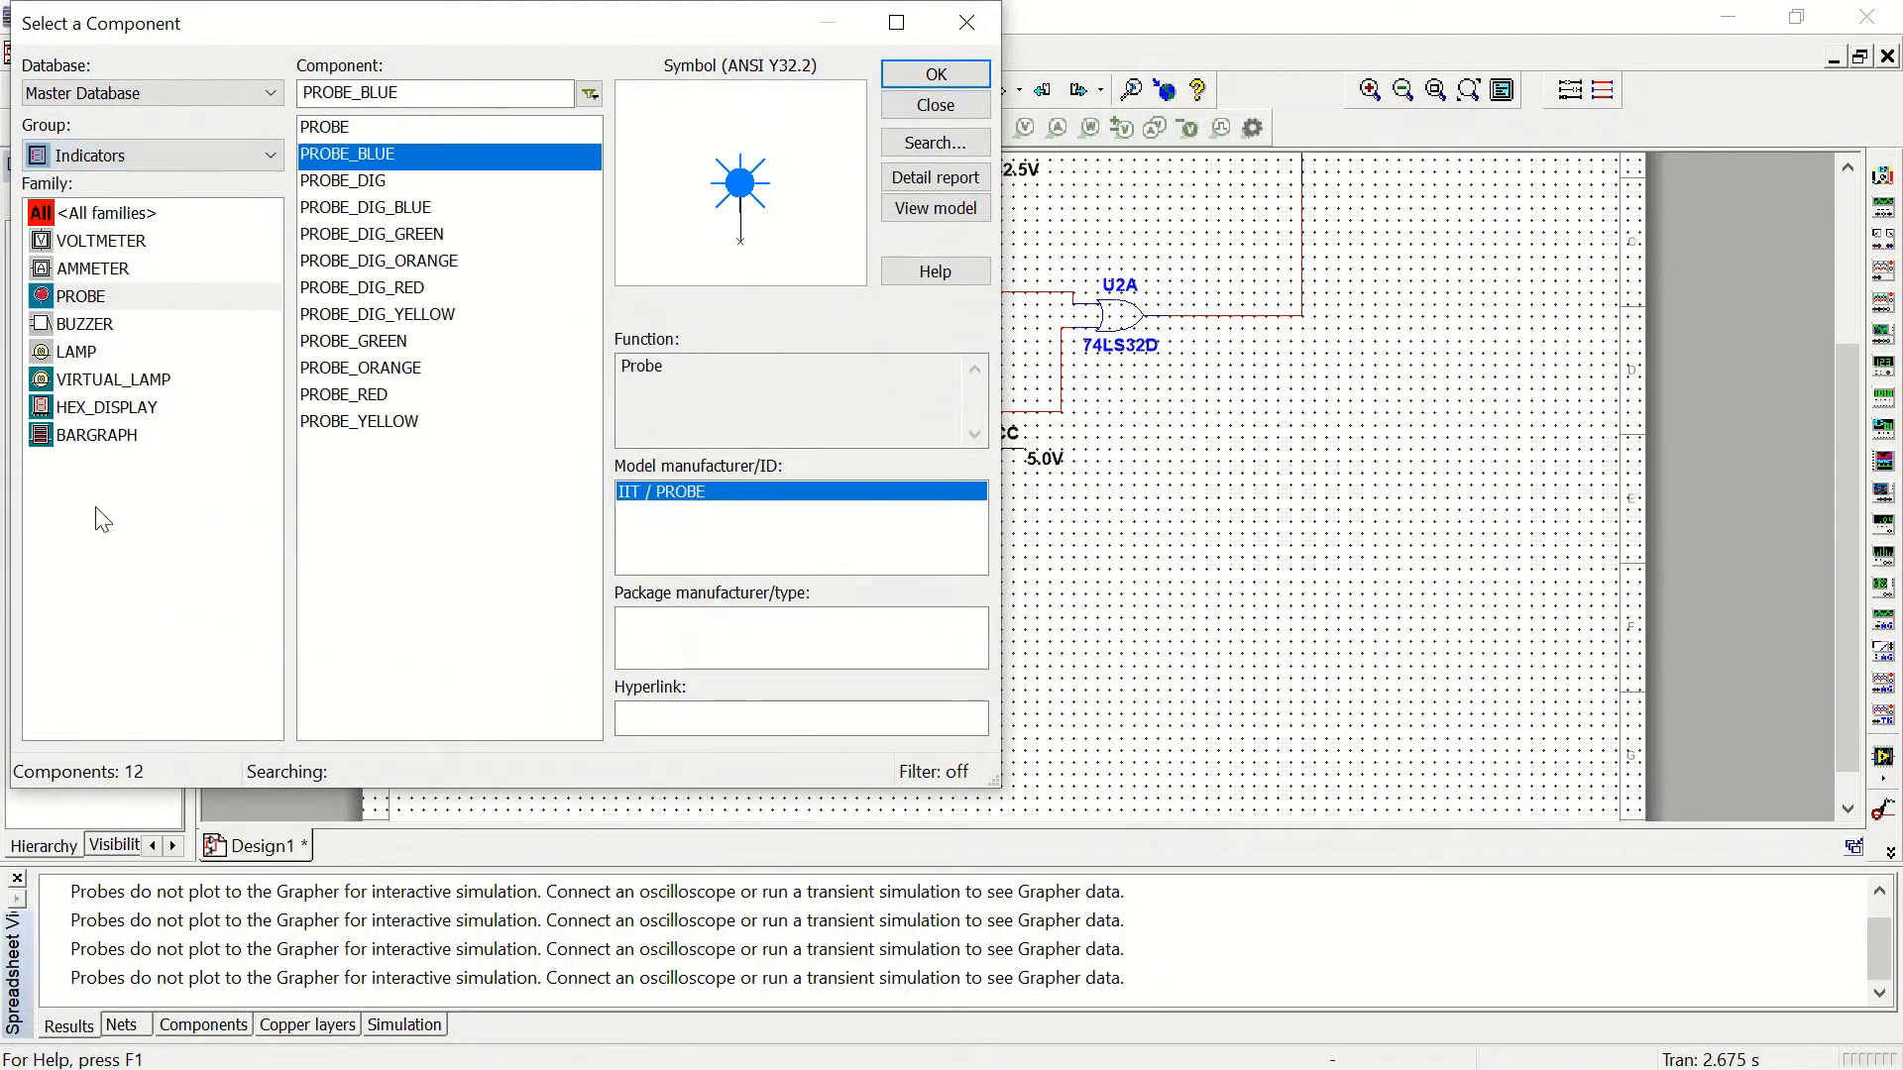
click(953, 105)
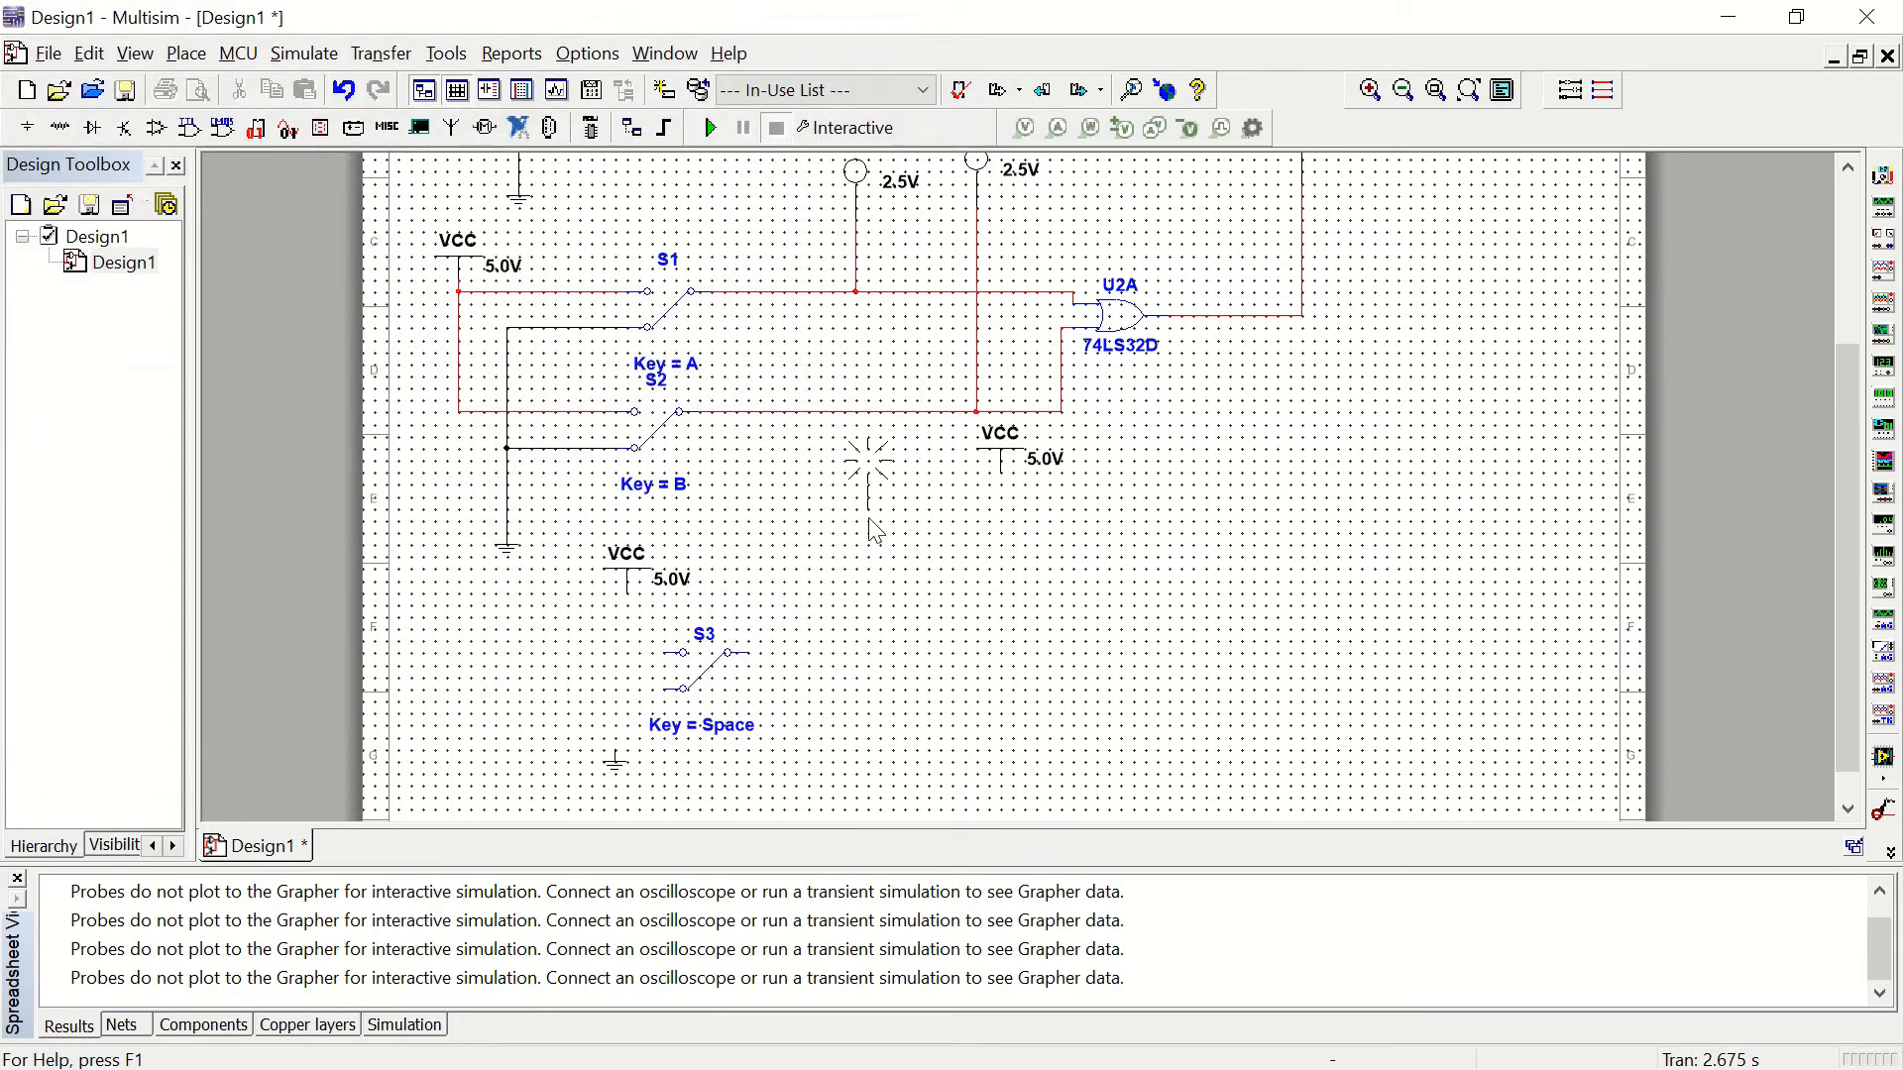
click(1541, 420)
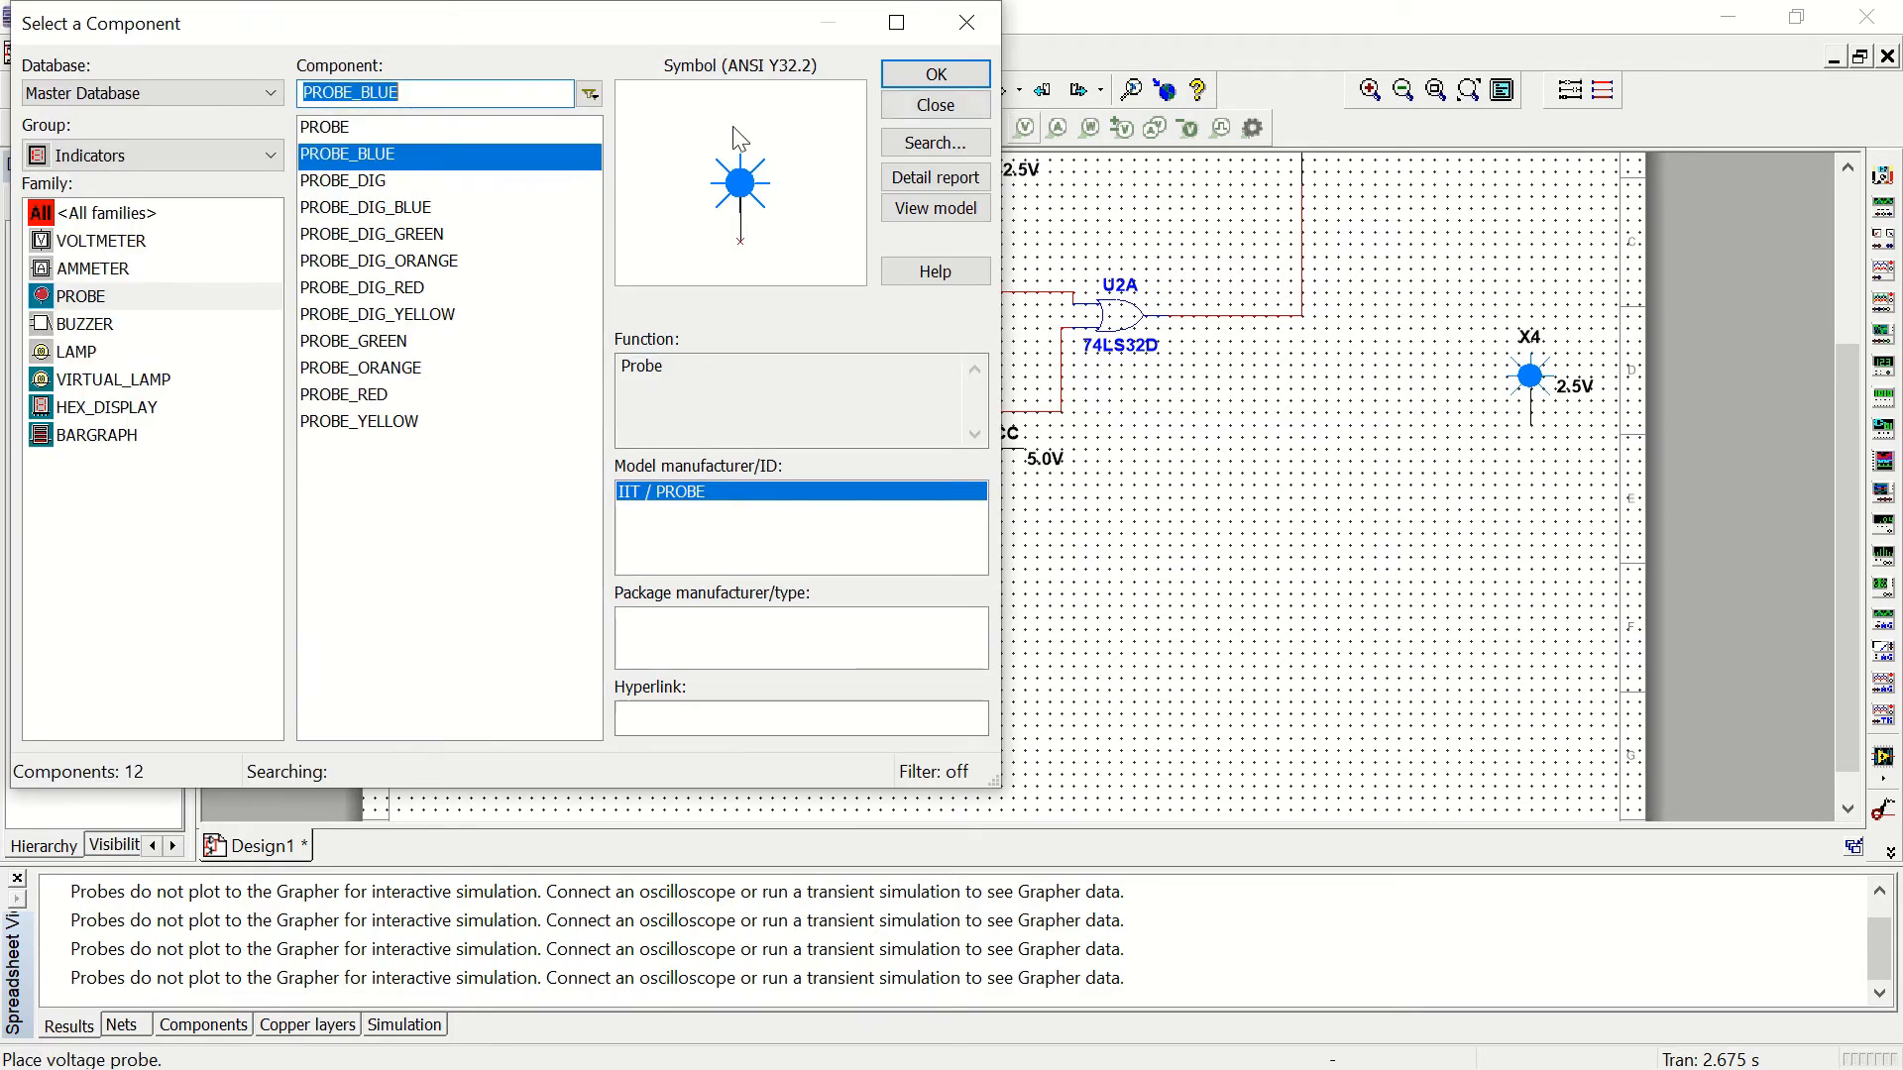
click(907, 75)
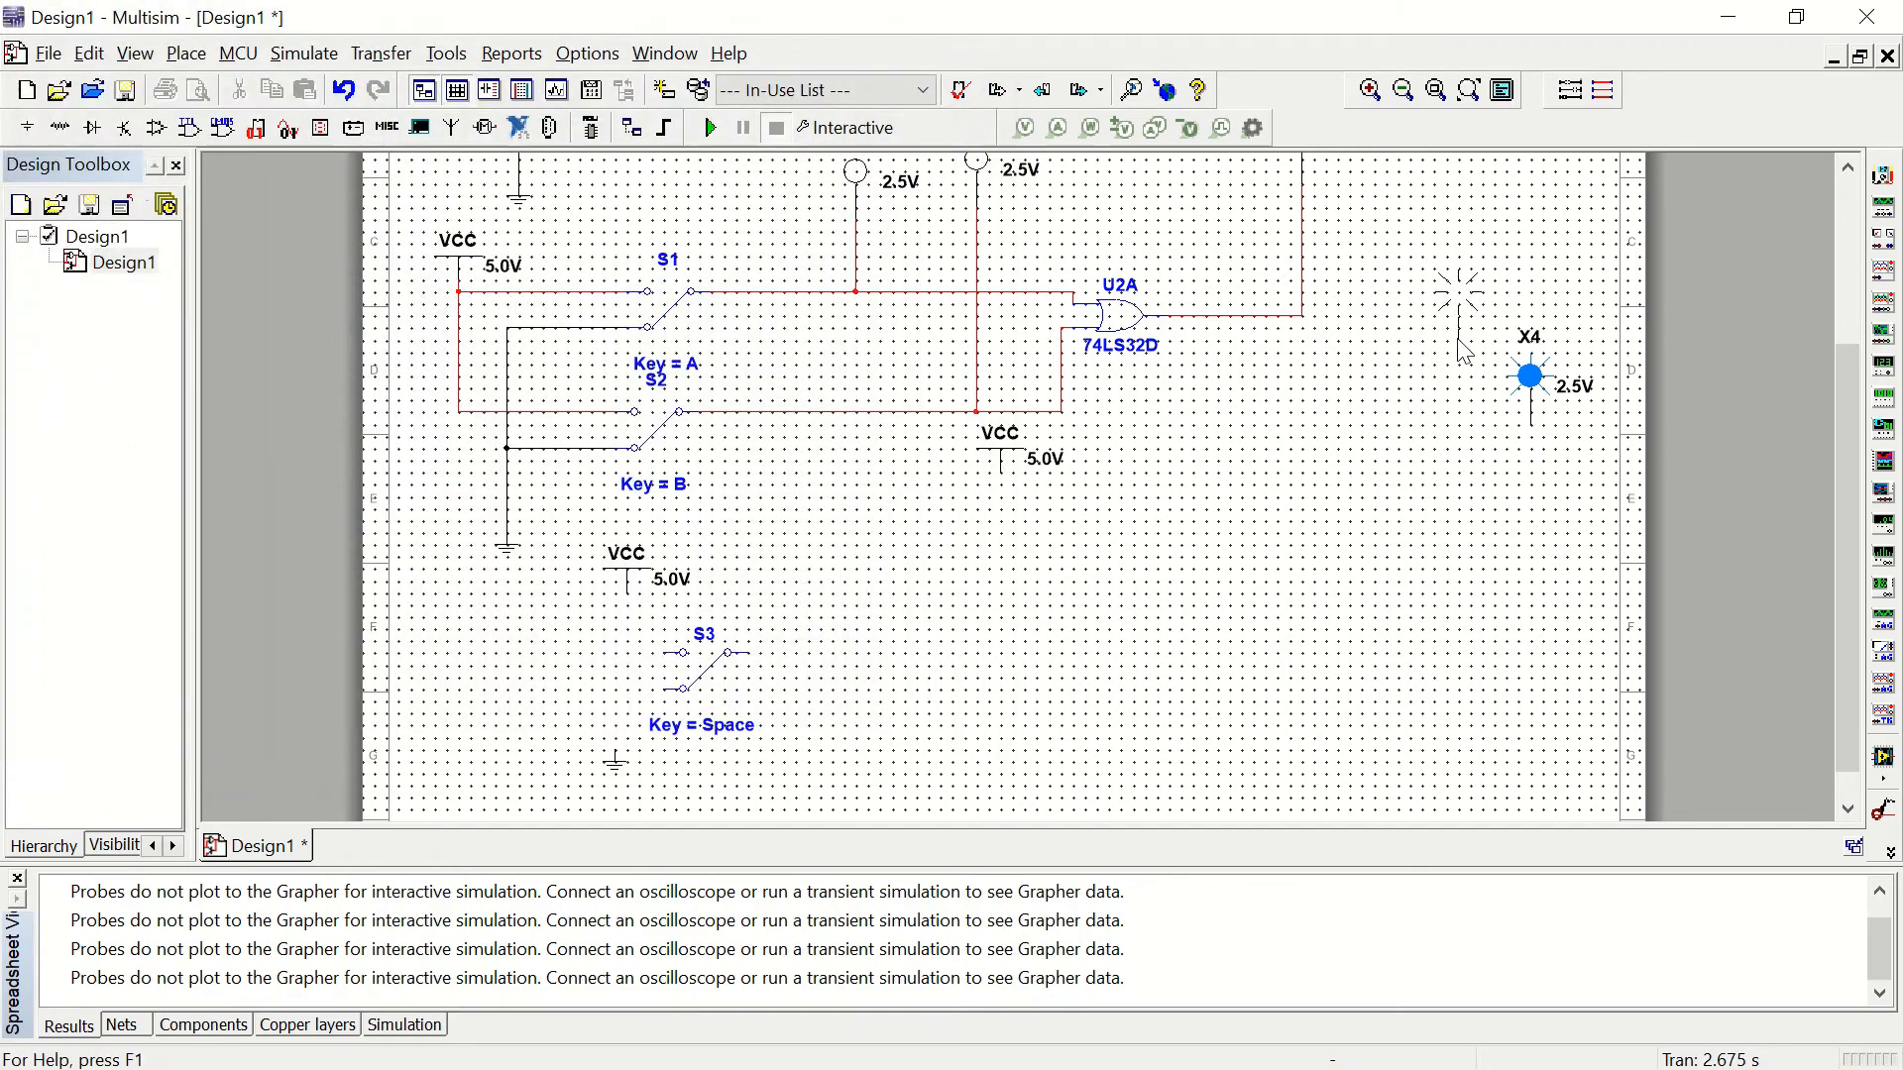
click(1433, 338)
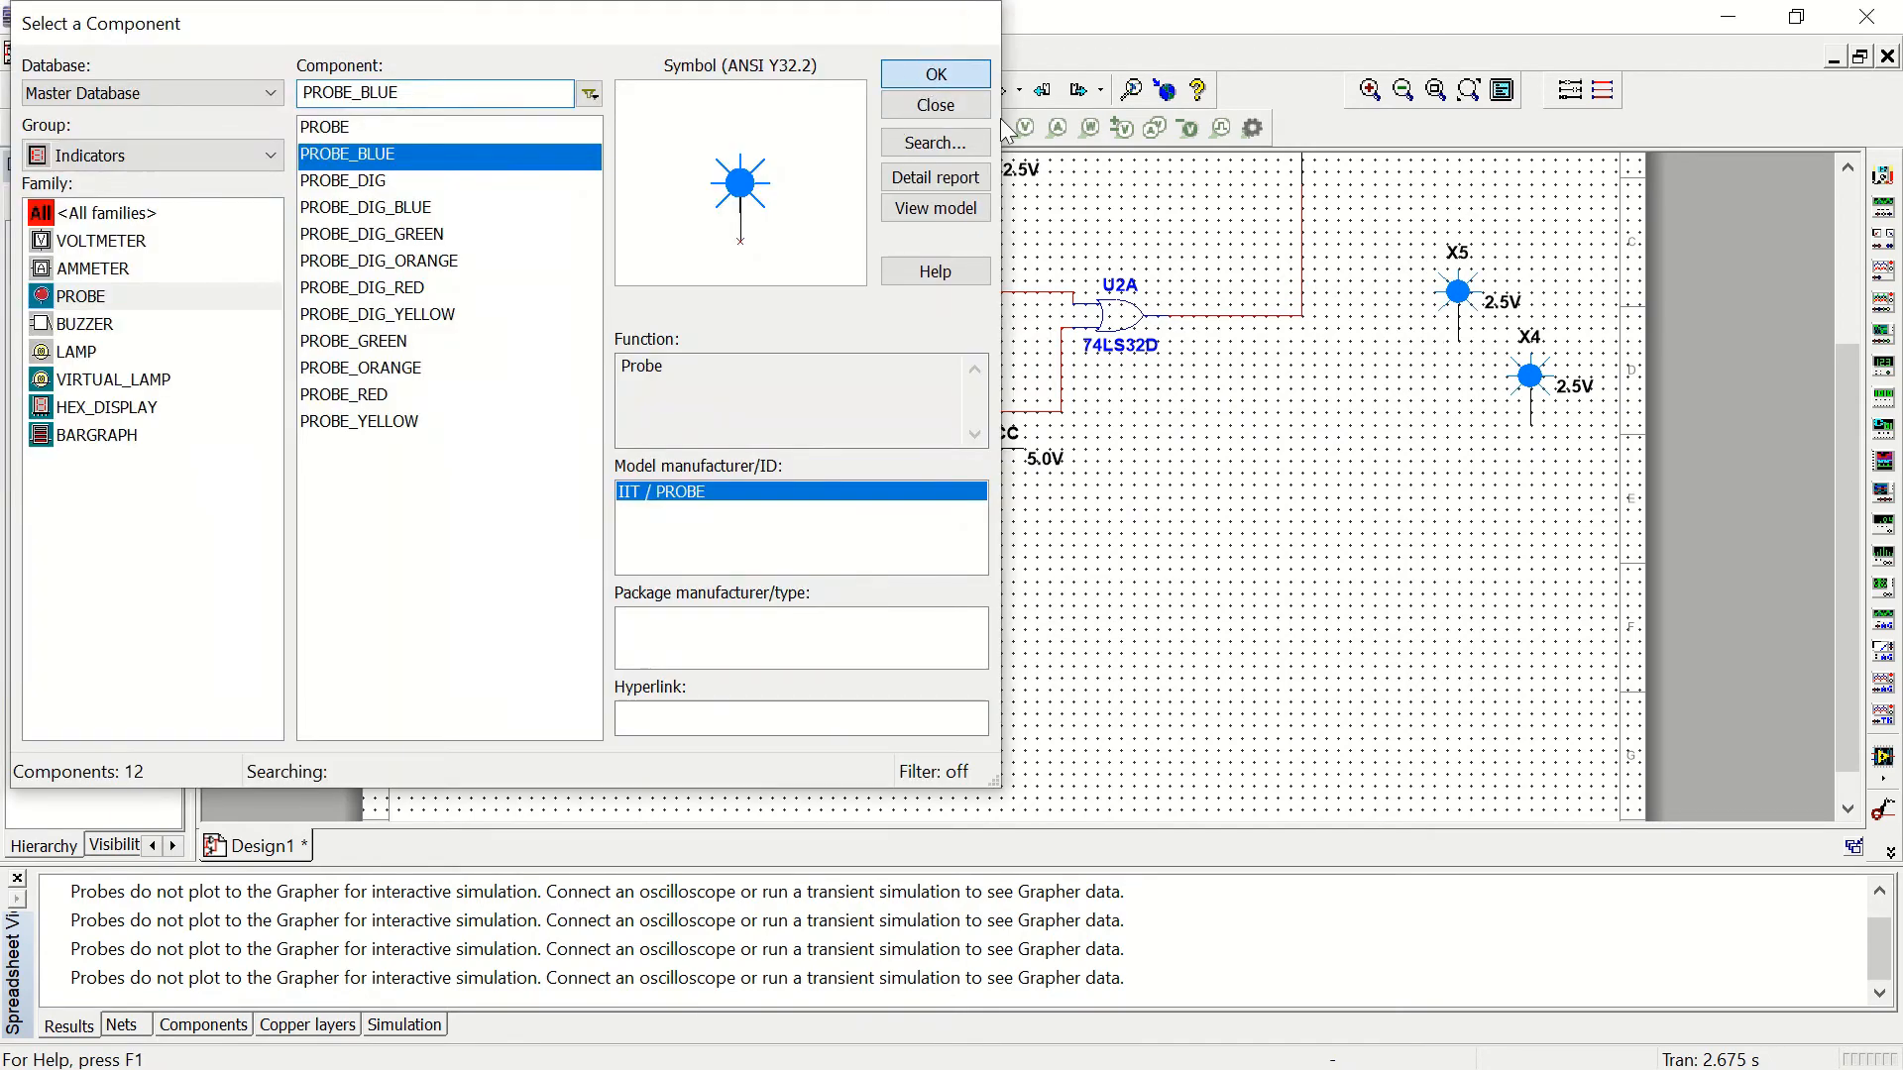
click(908, 75)
click(1388, 341)
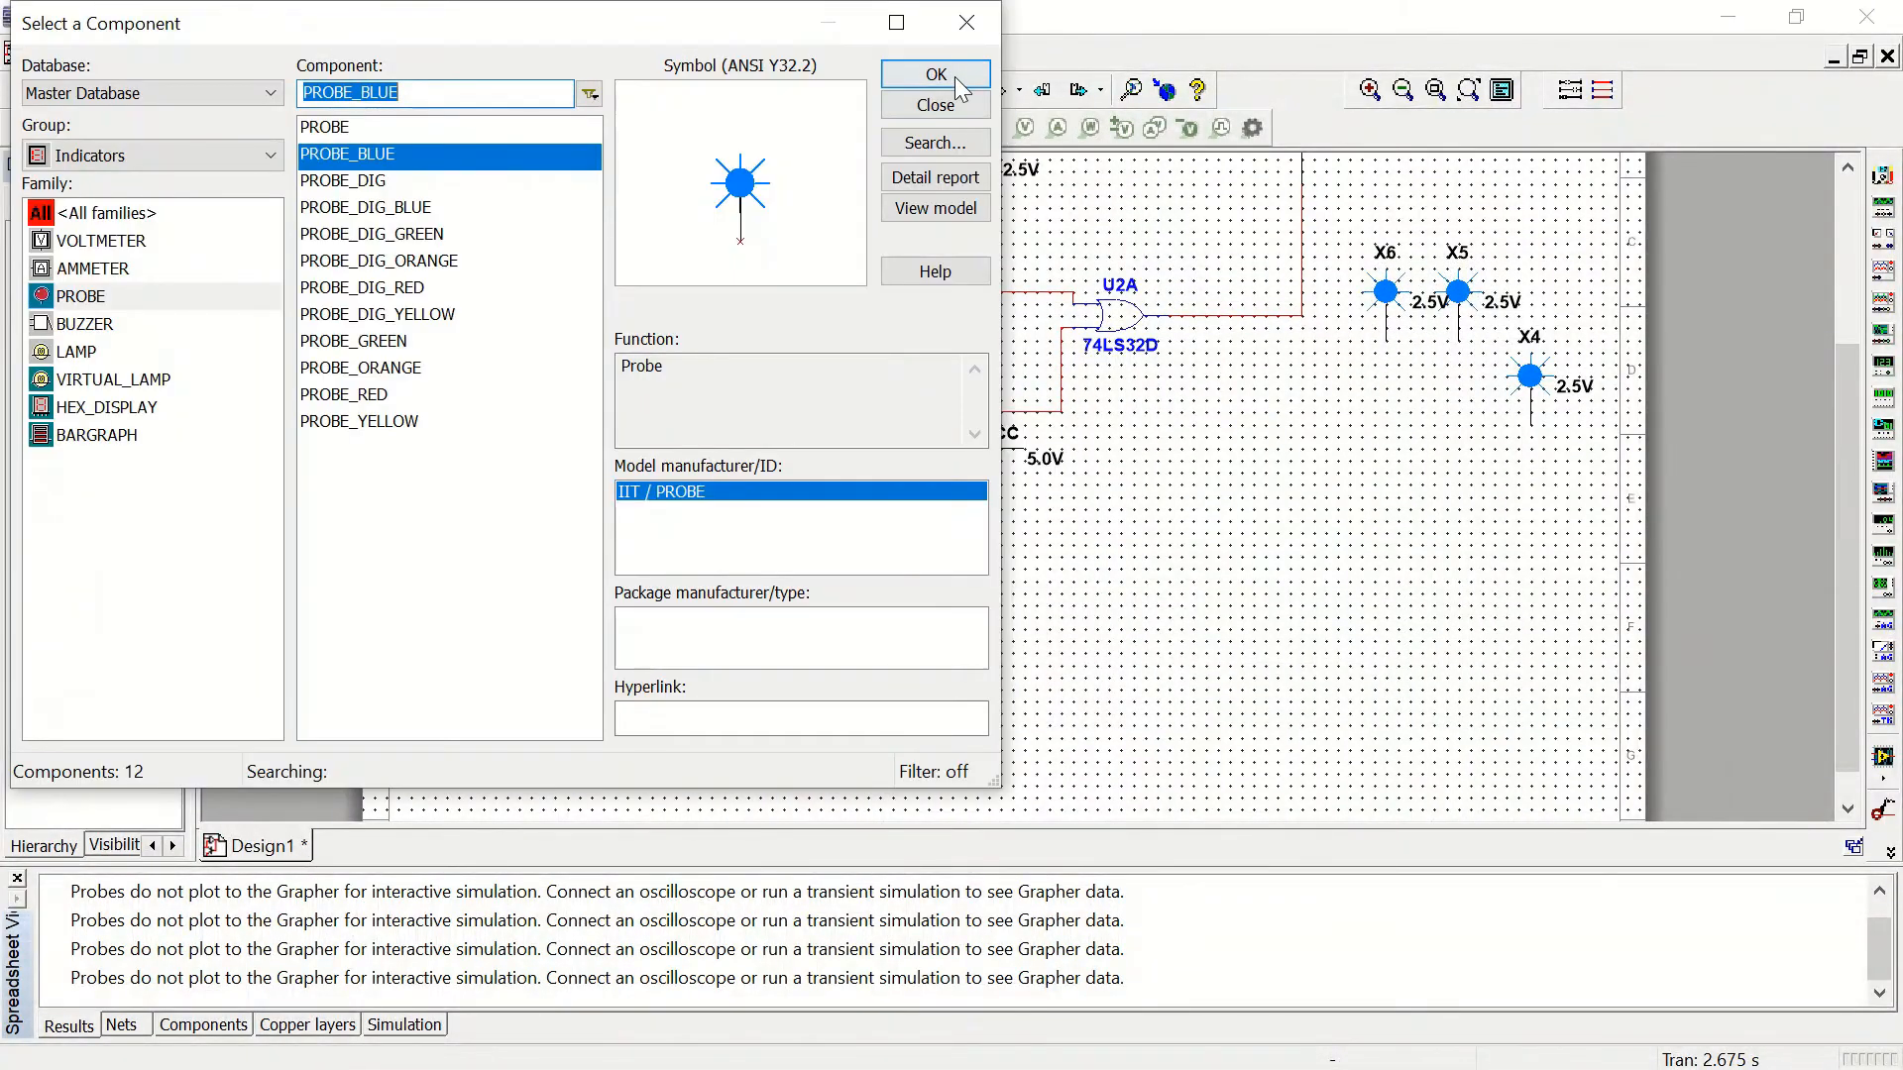
click(921, 78)
click(1423, 426)
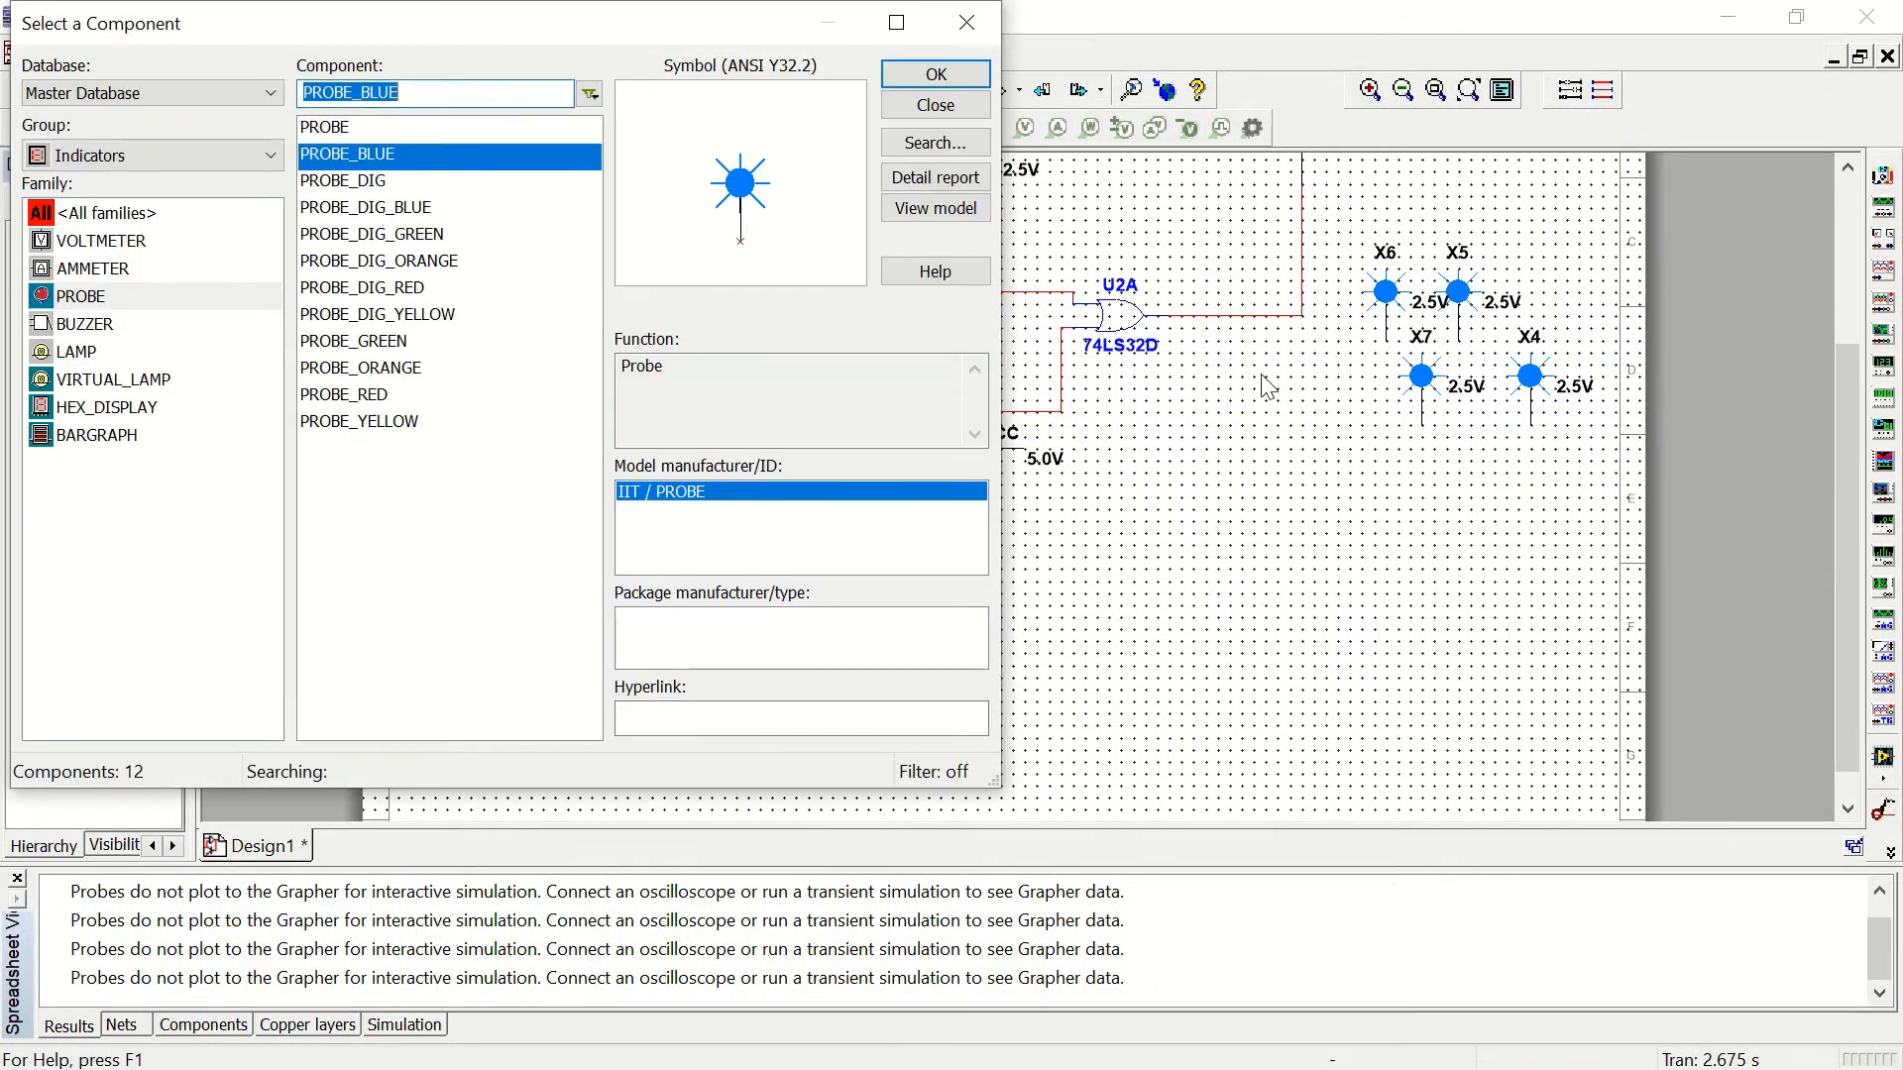
Step: Place section A of a 74LS74N D flip-flop from the TTL group below the second new VCC source
click(149, 156)
click(116, 339)
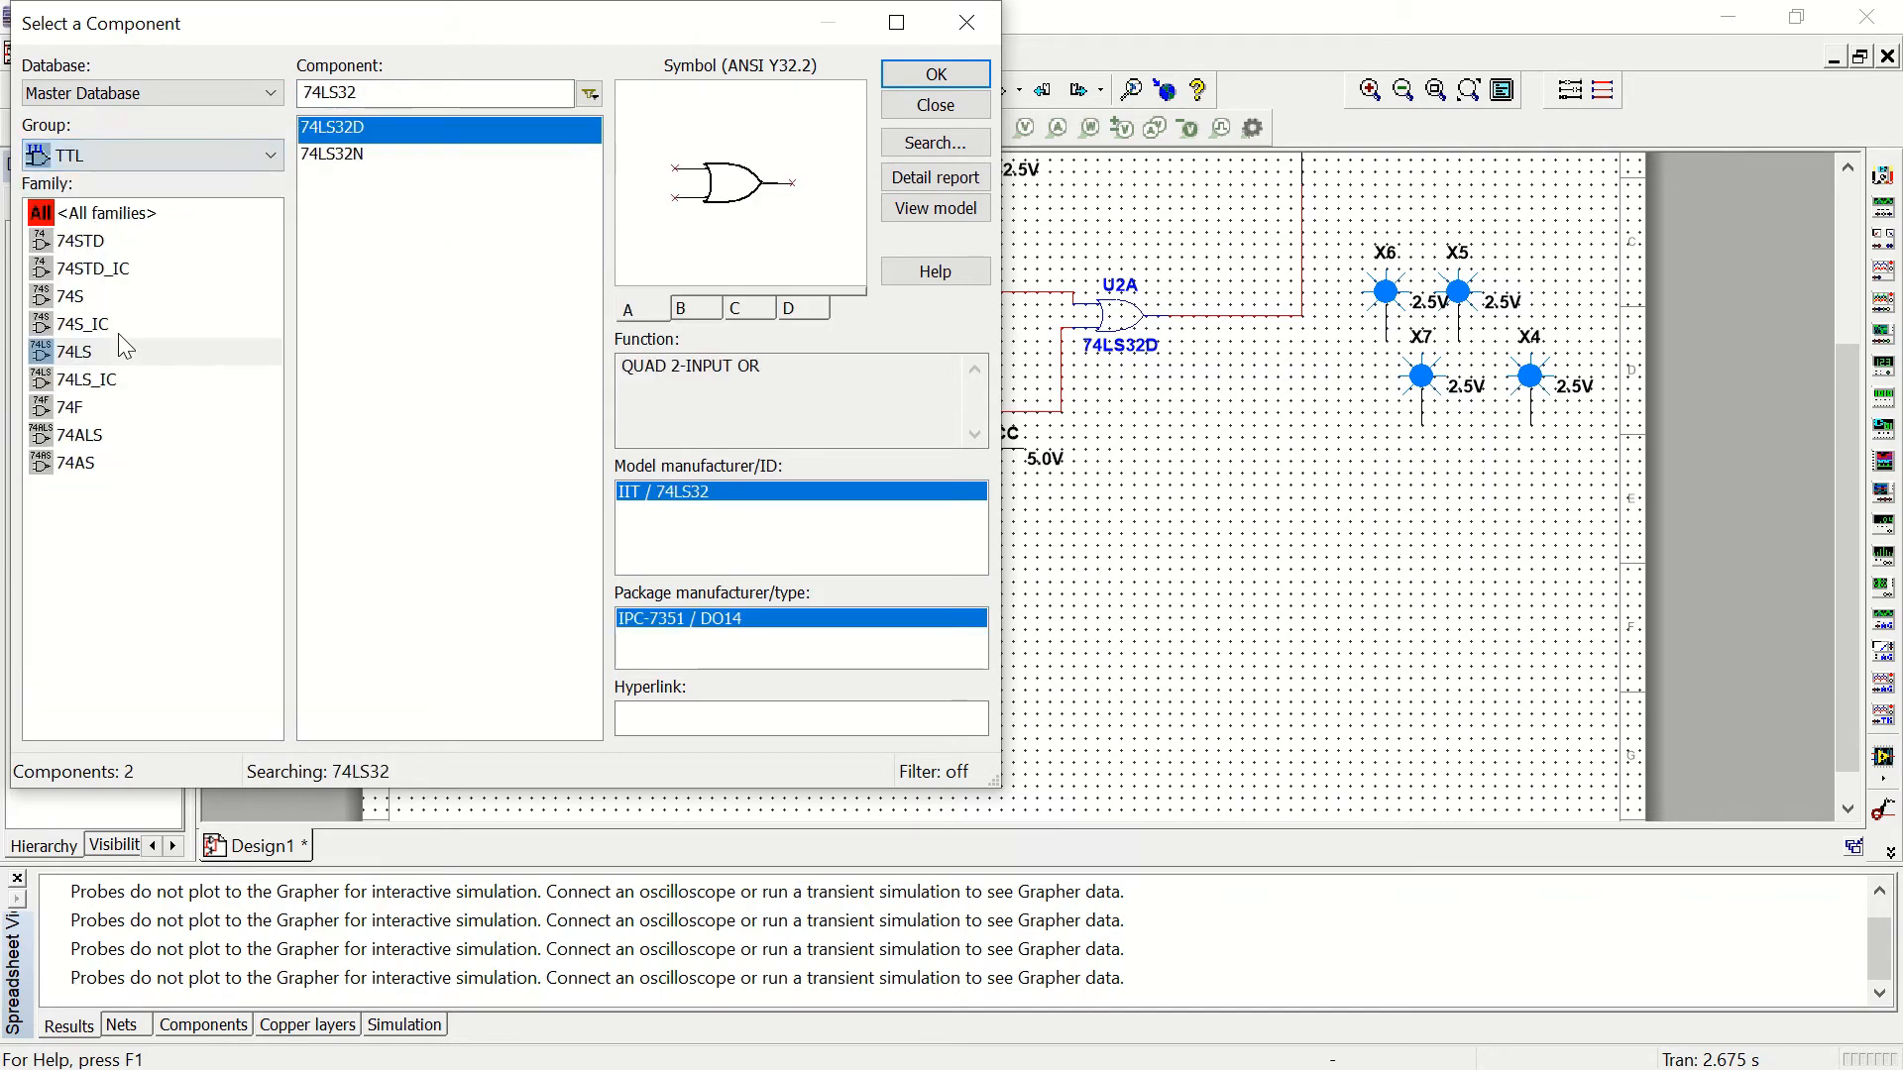
click(376, 95)
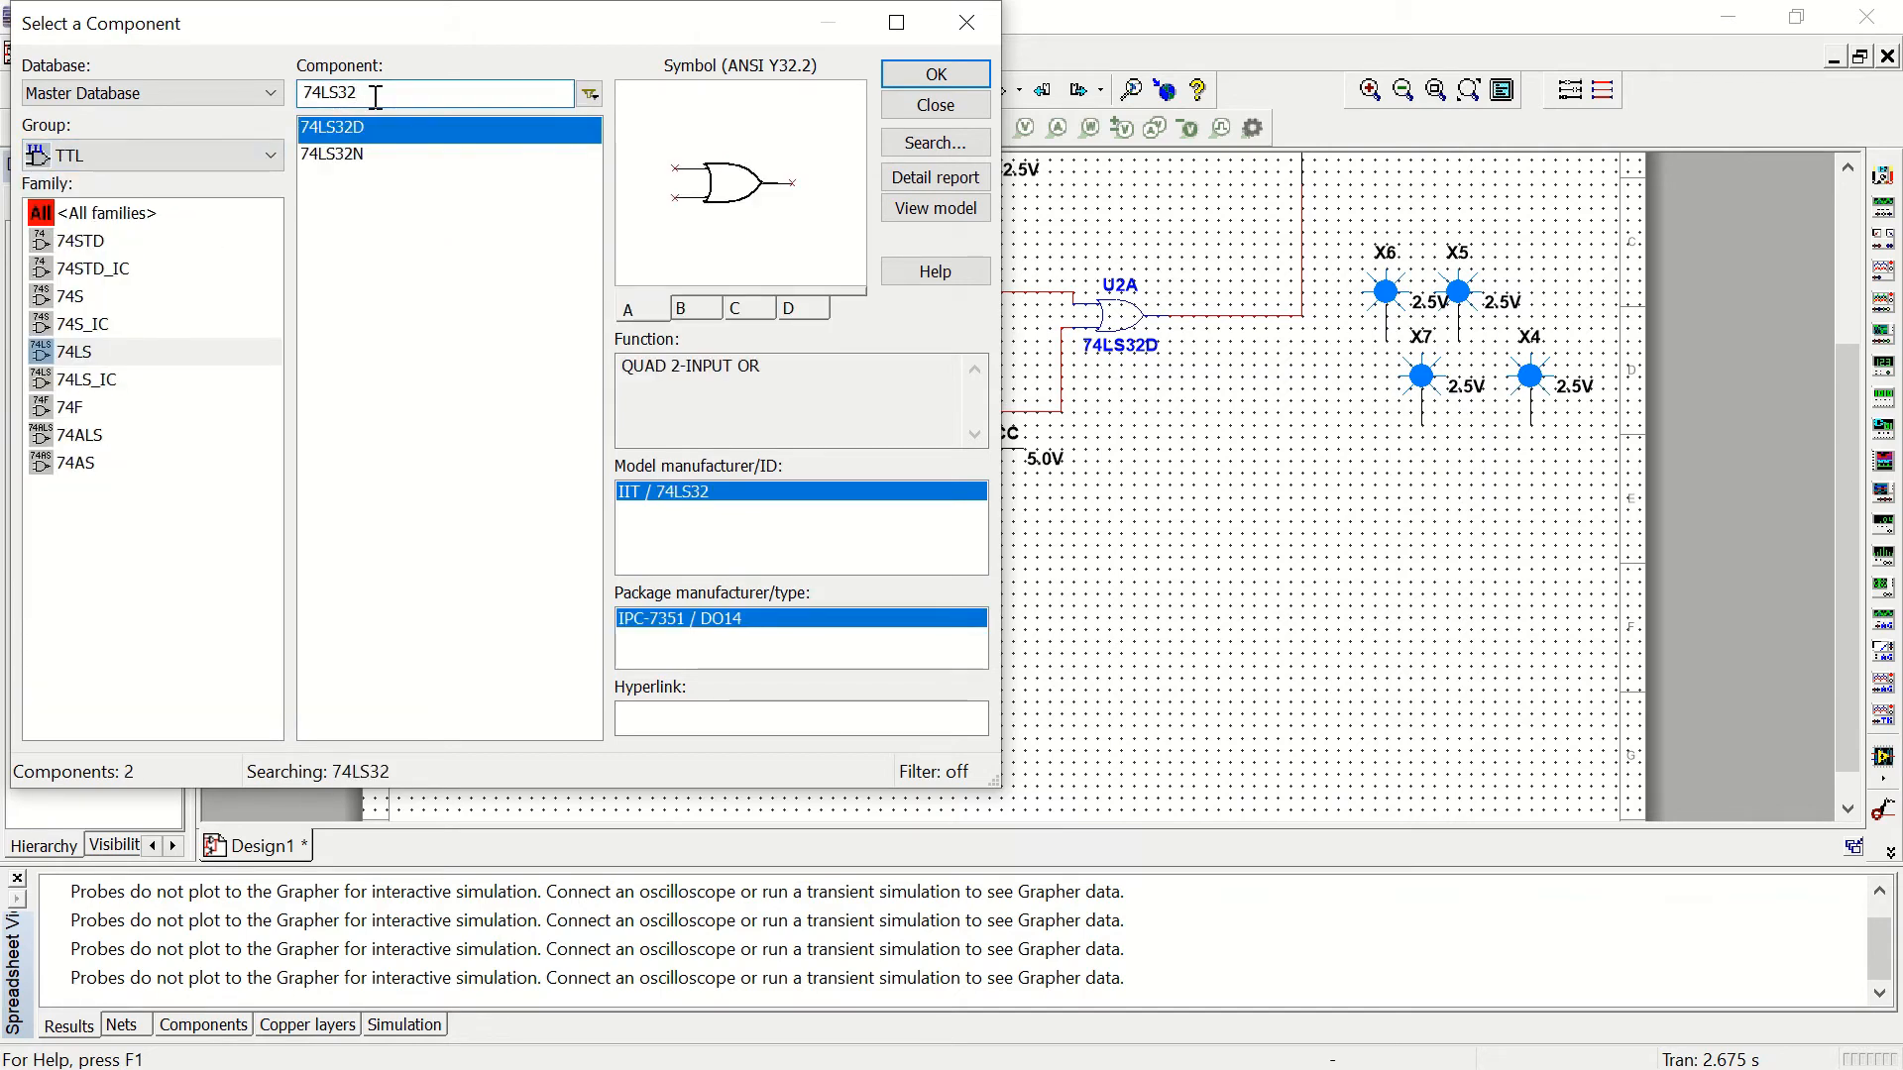
key(BackSpace)
key(BackSpace)
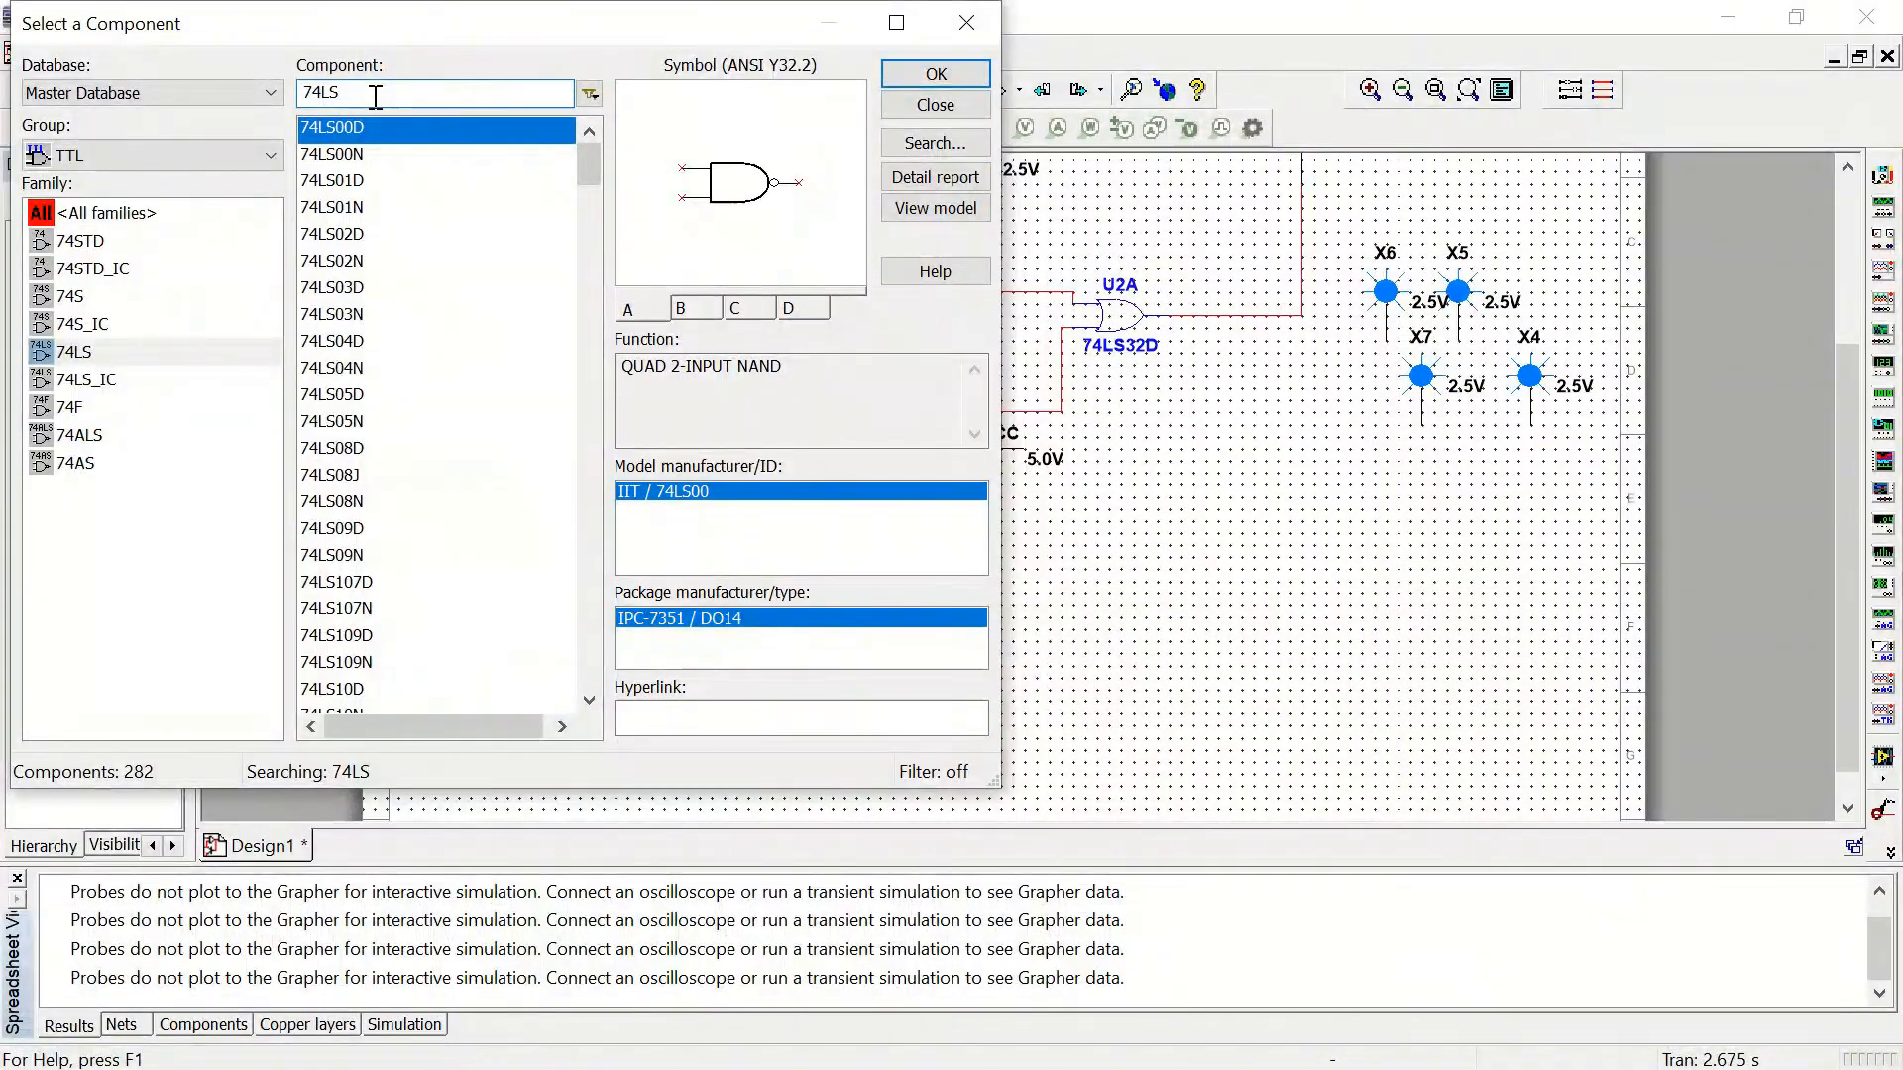
text(74N)
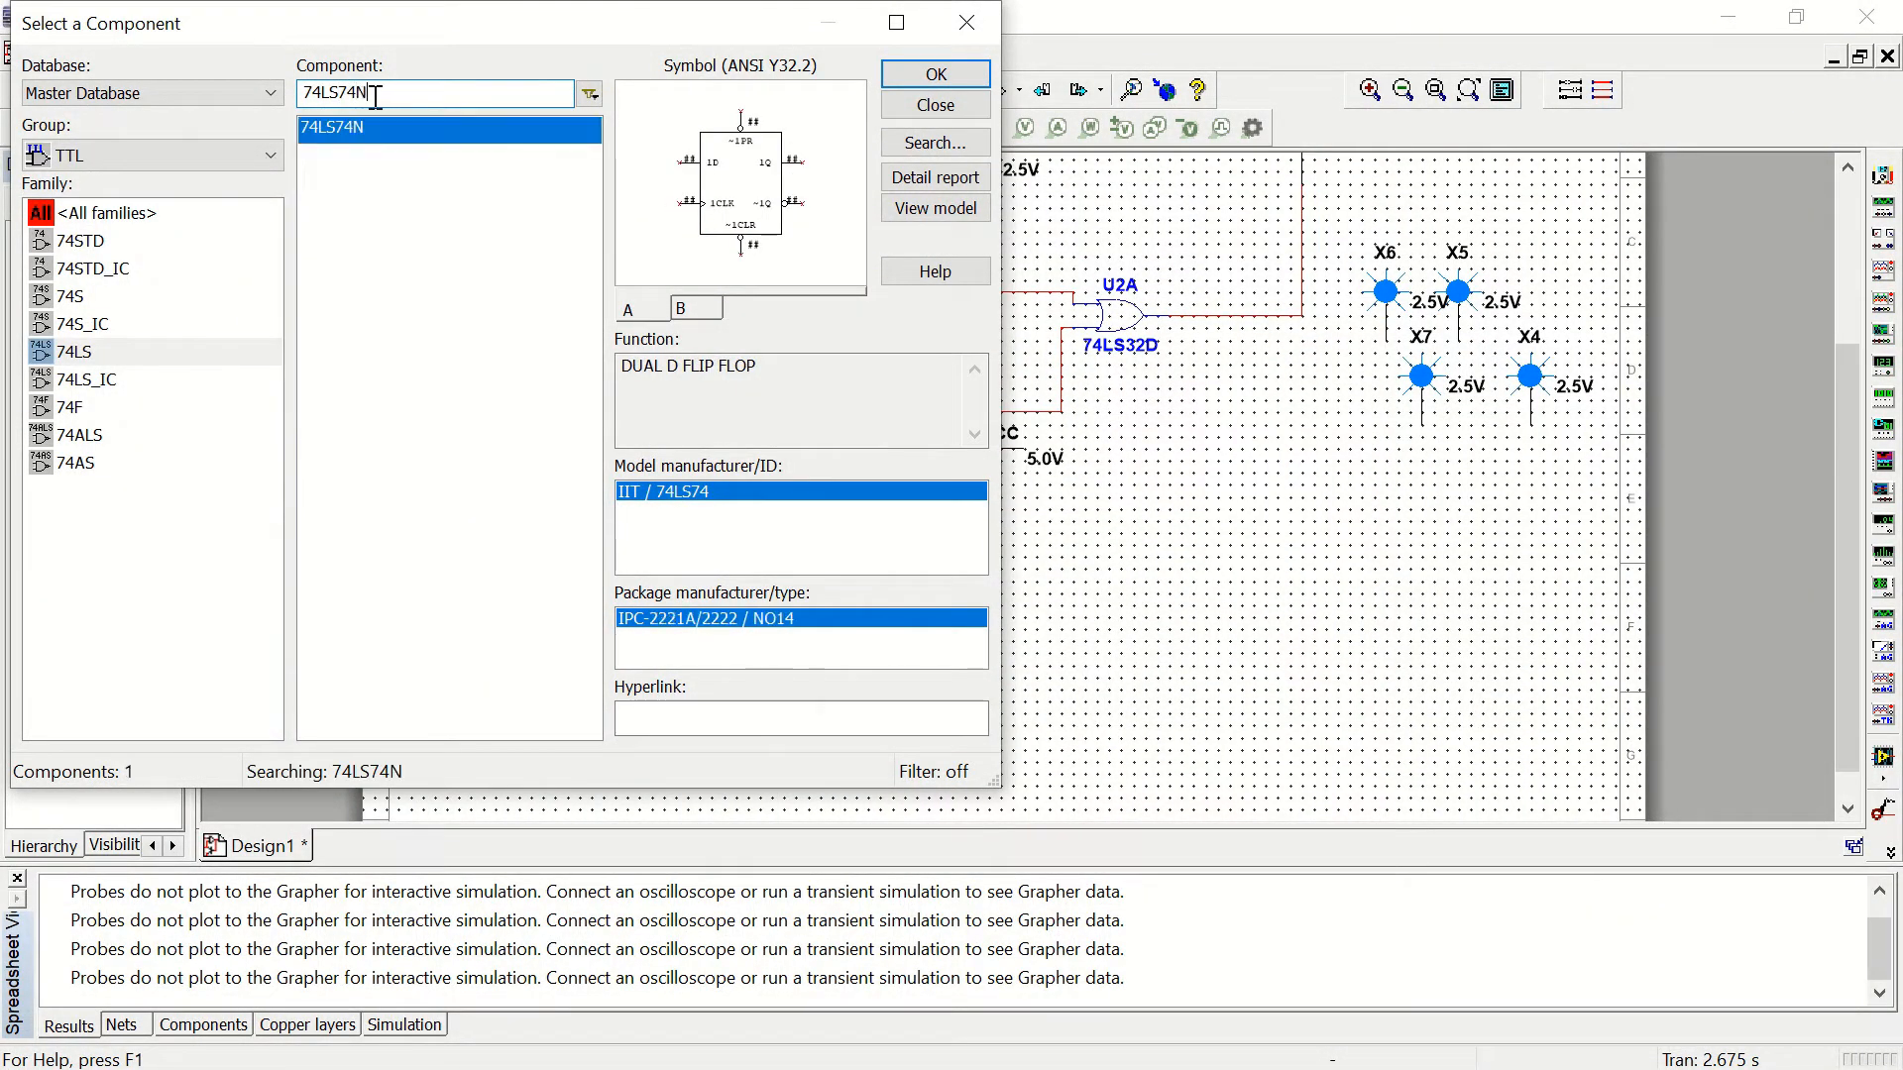
click(976, 75)
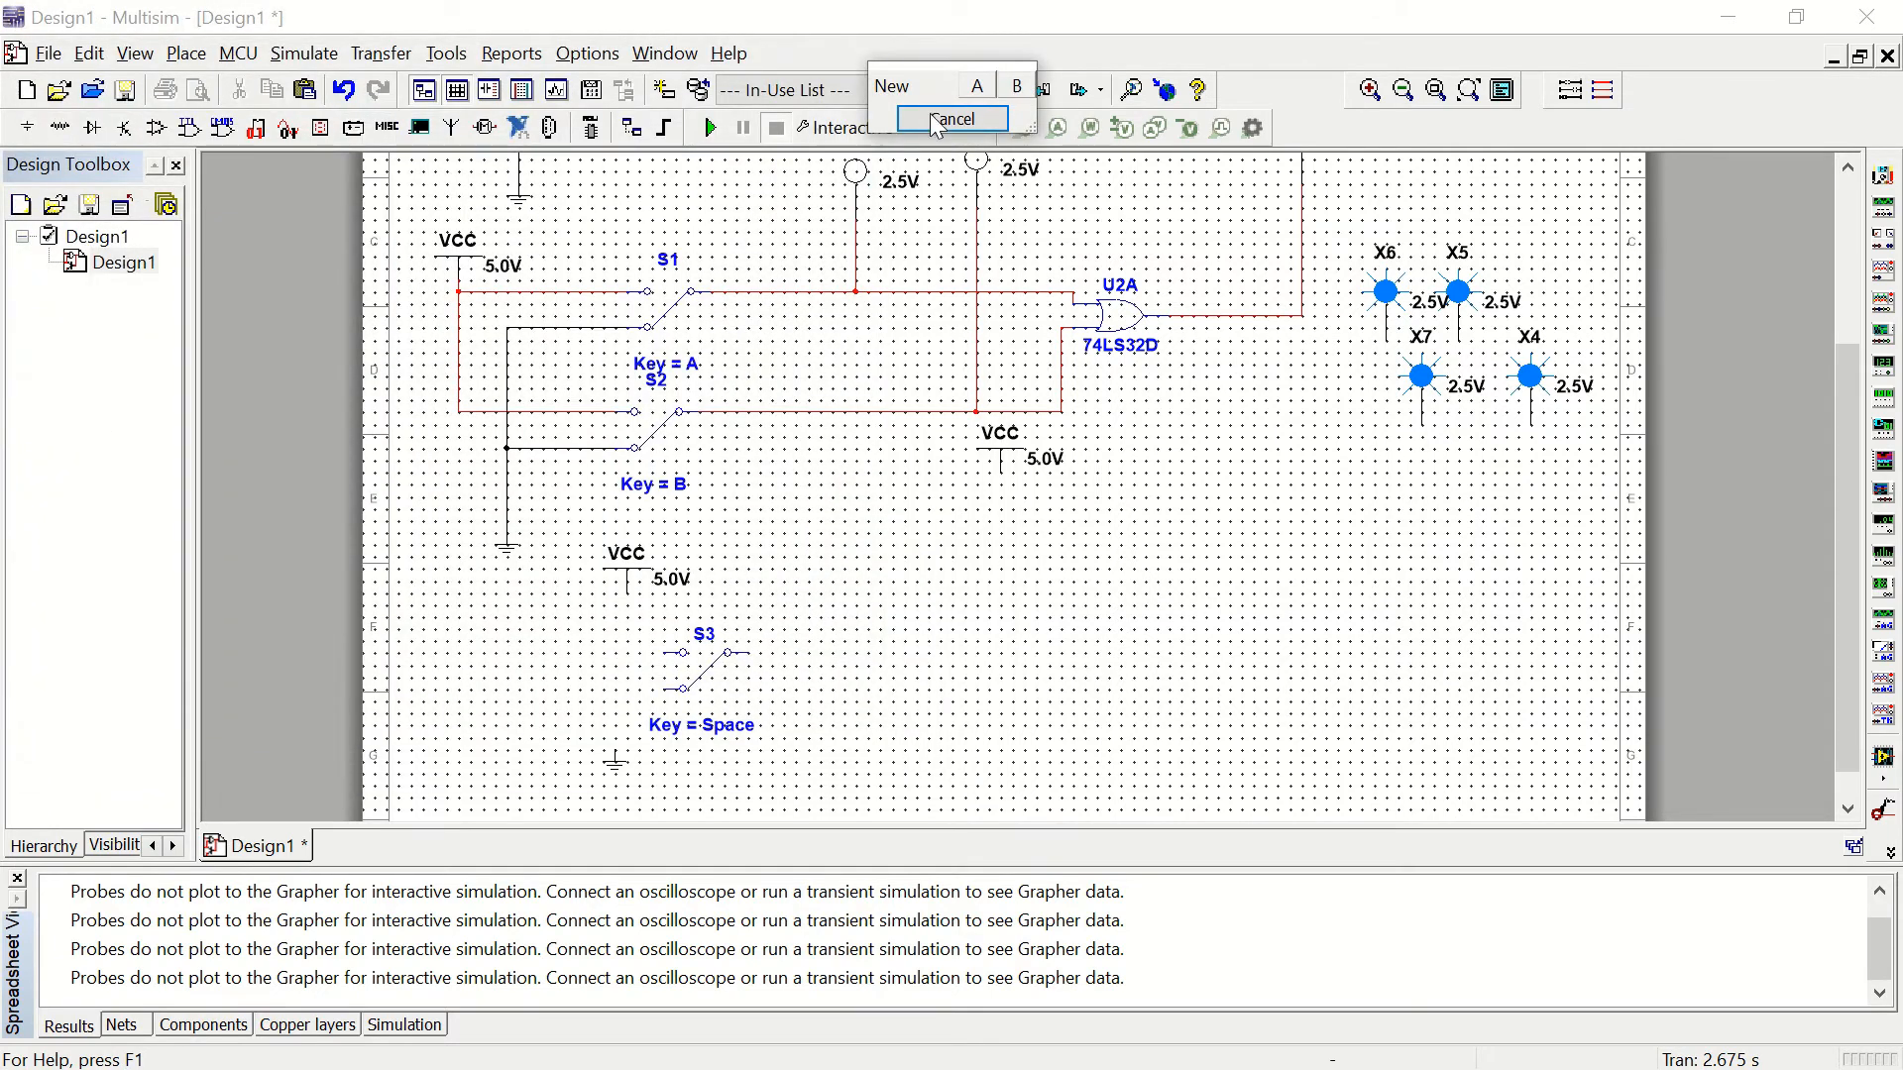
click(976, 86)
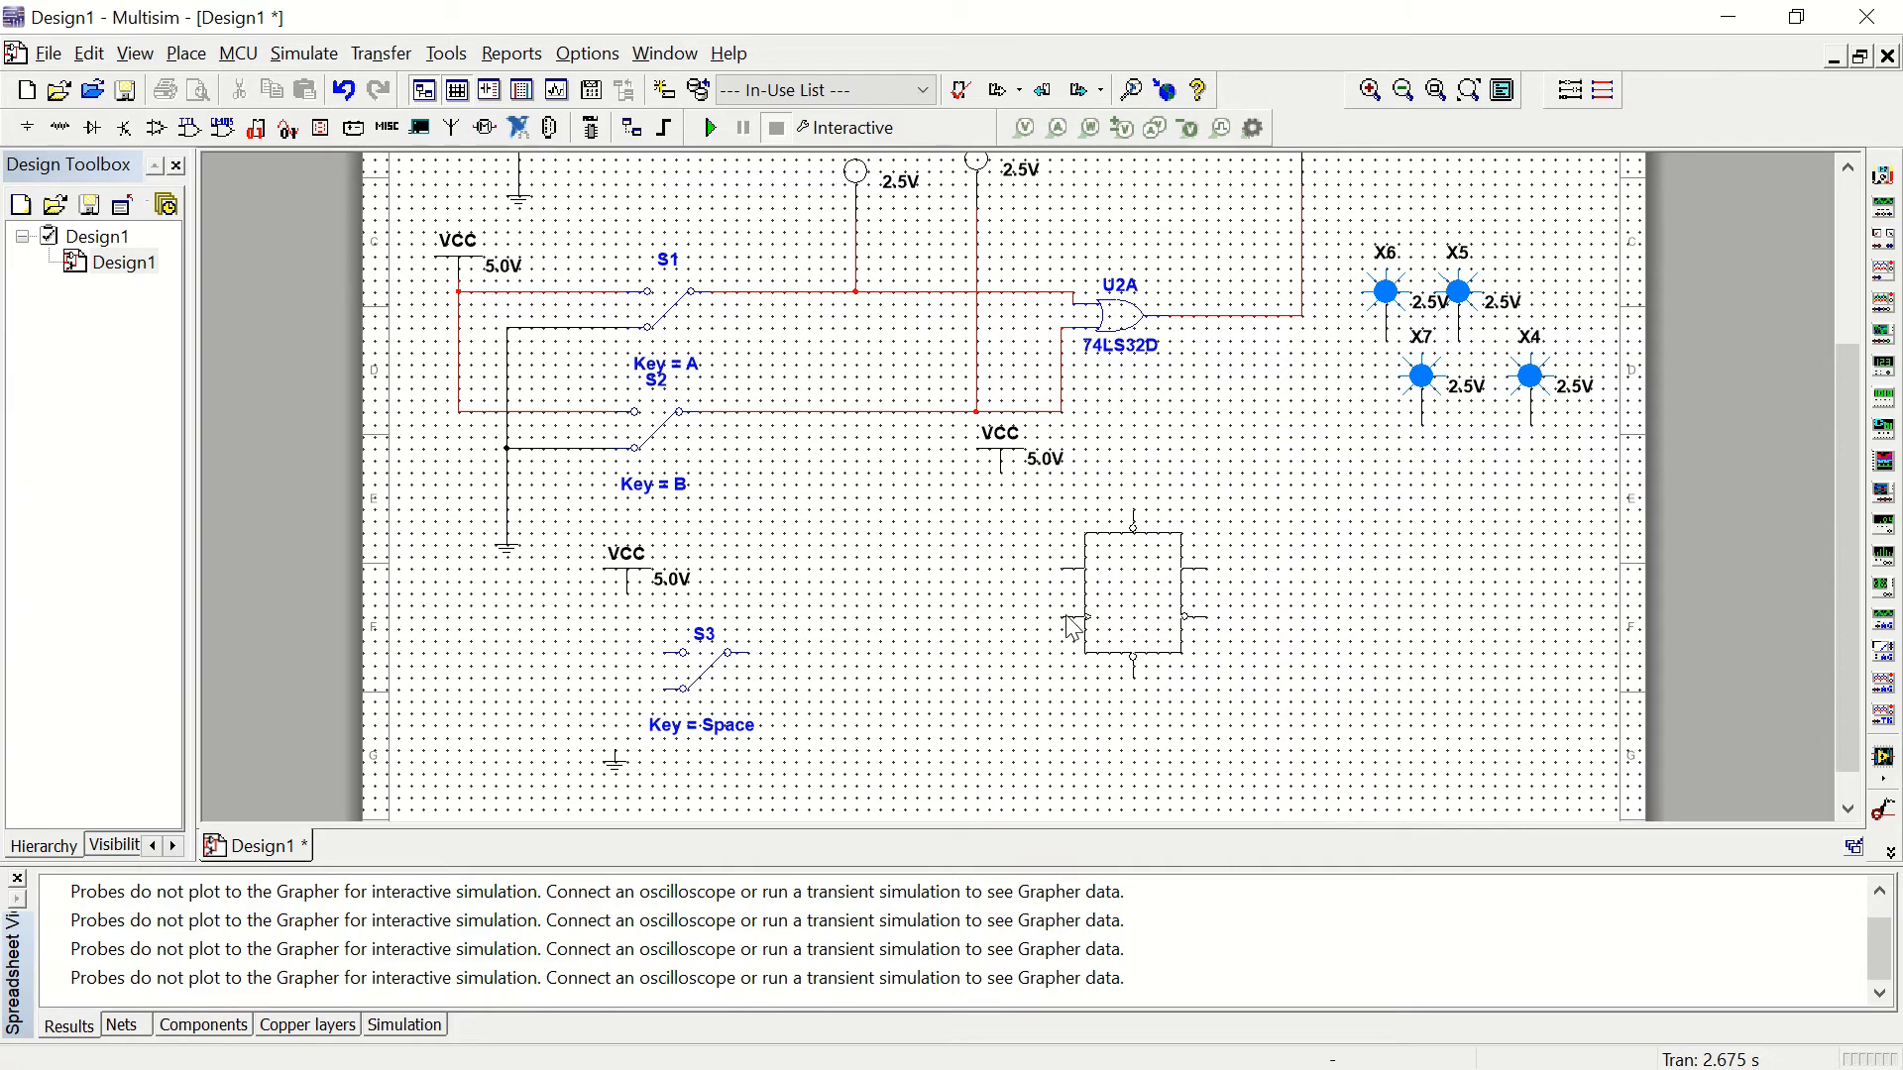
click(1076, 627)
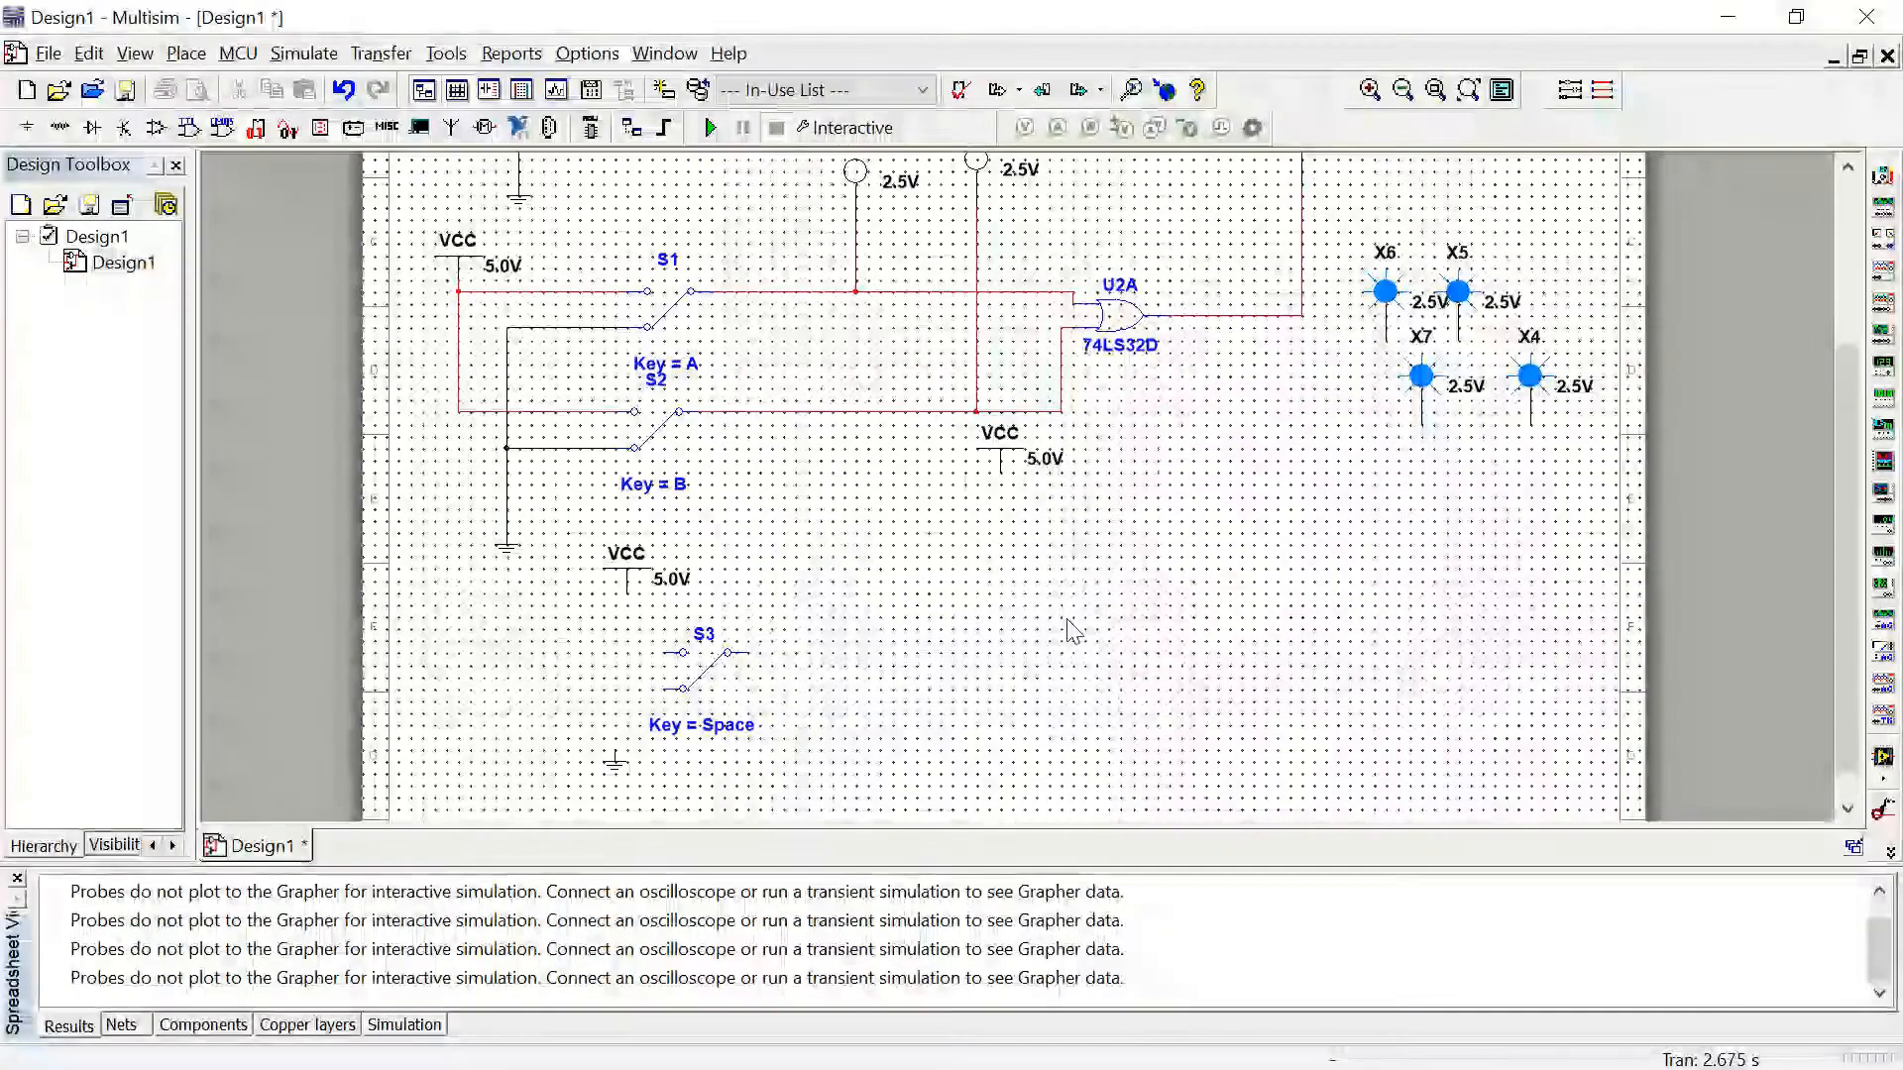
click(1011, 663)
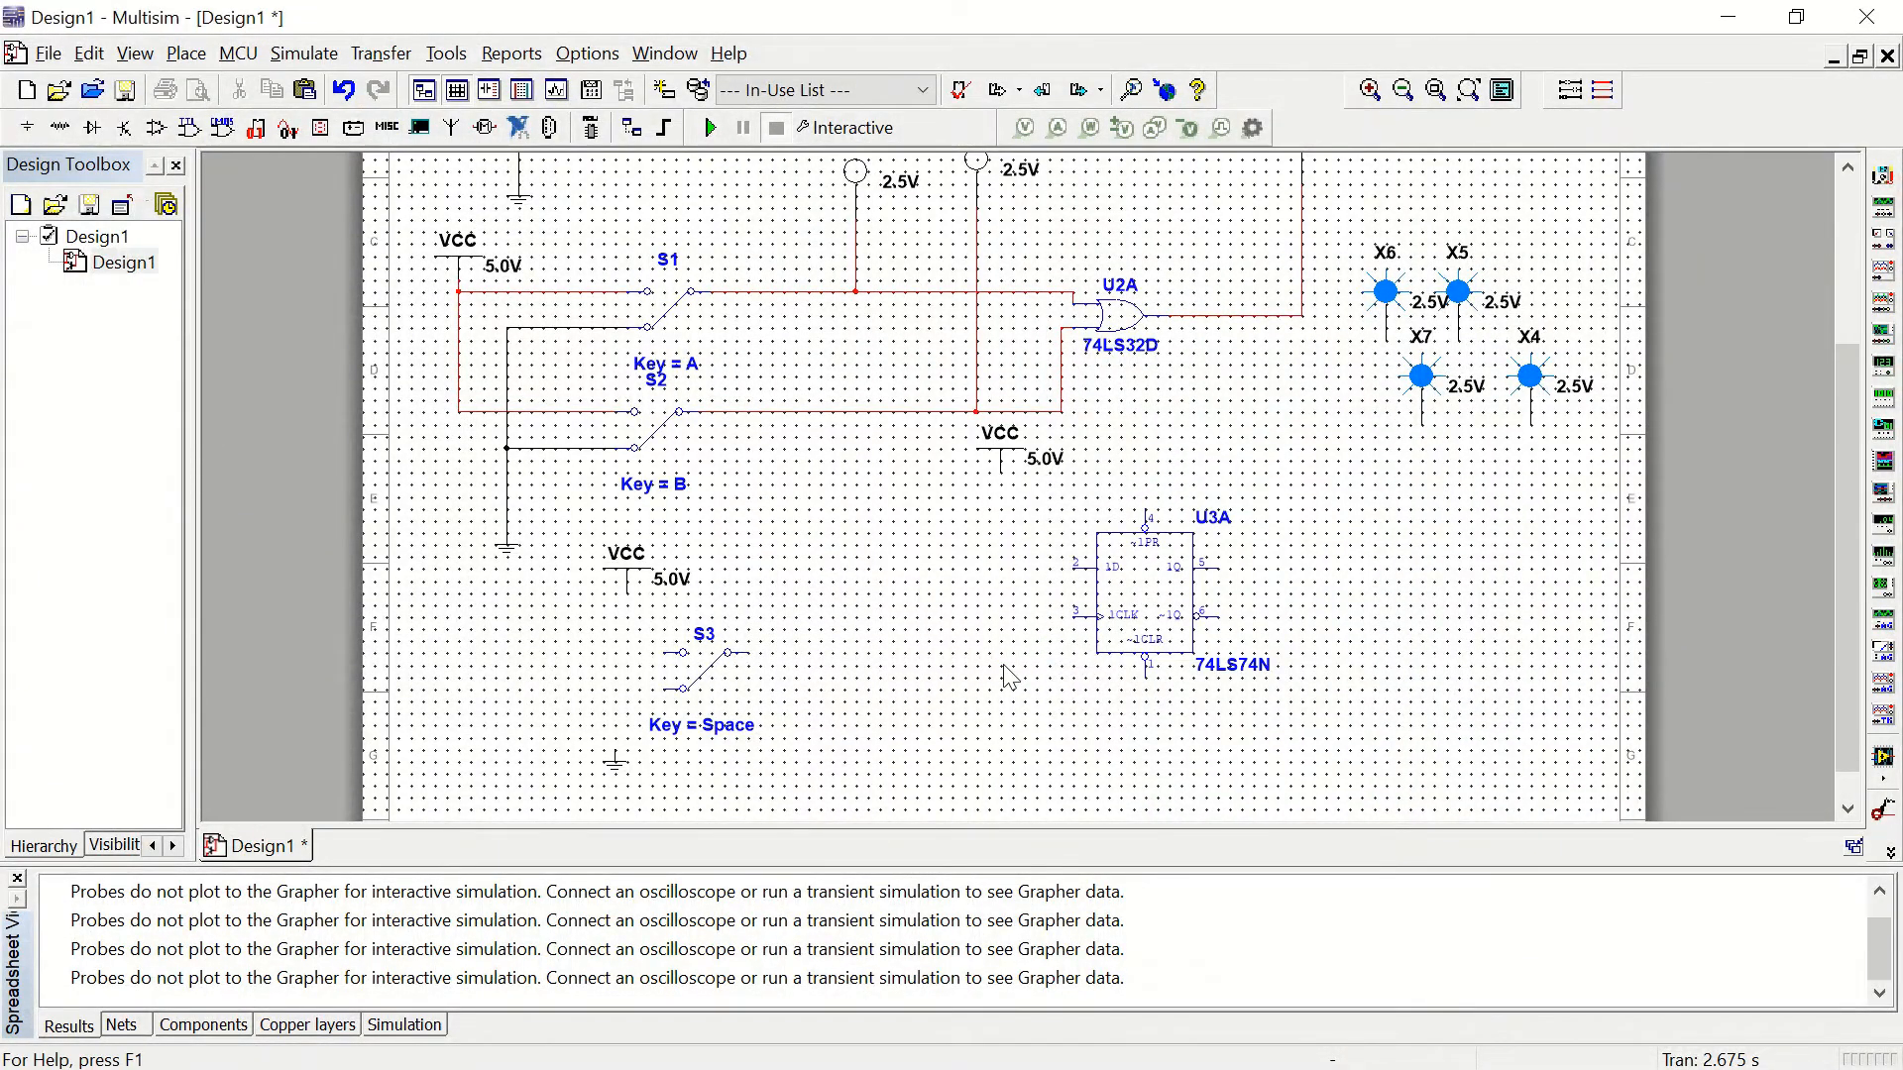
click(933, 107)
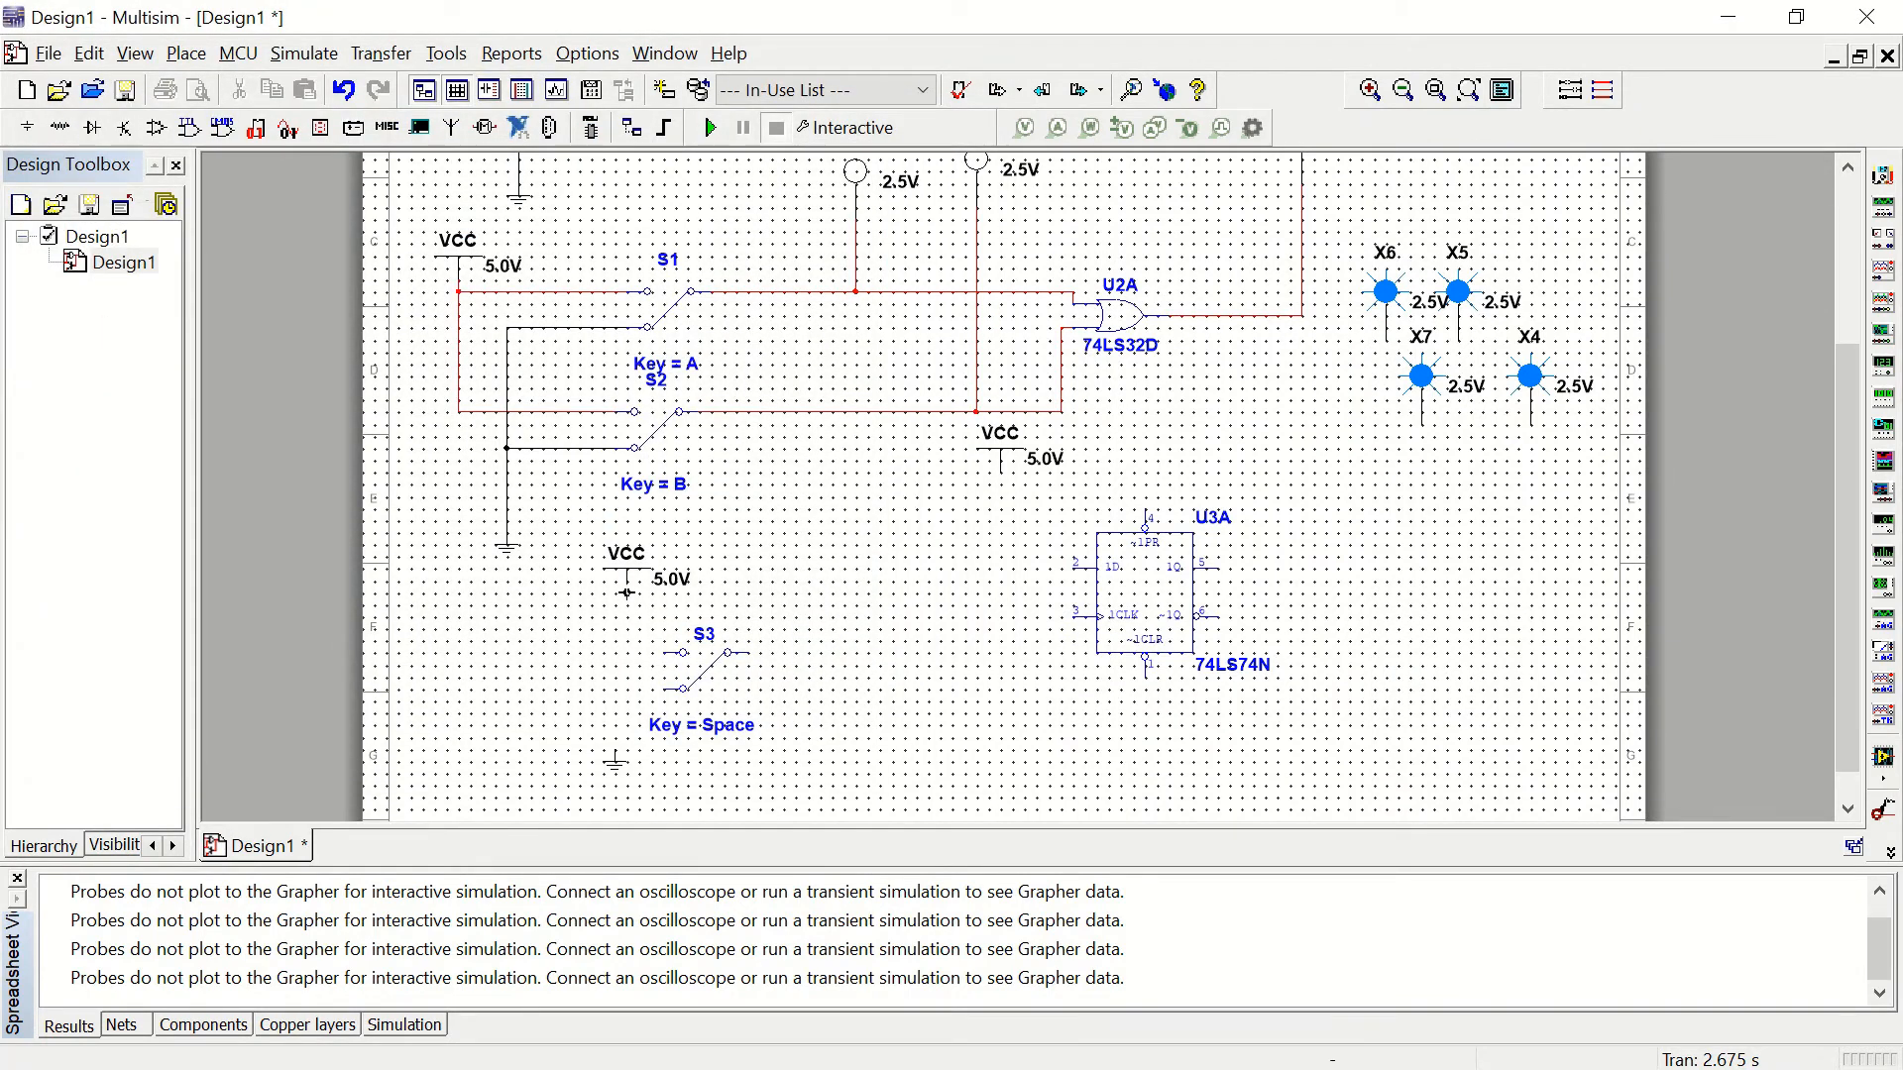
Step: Wire switch S3's two throws to VCC and ground, and its common terminal to the flip-flop's 1CLK input
click(626, 594)
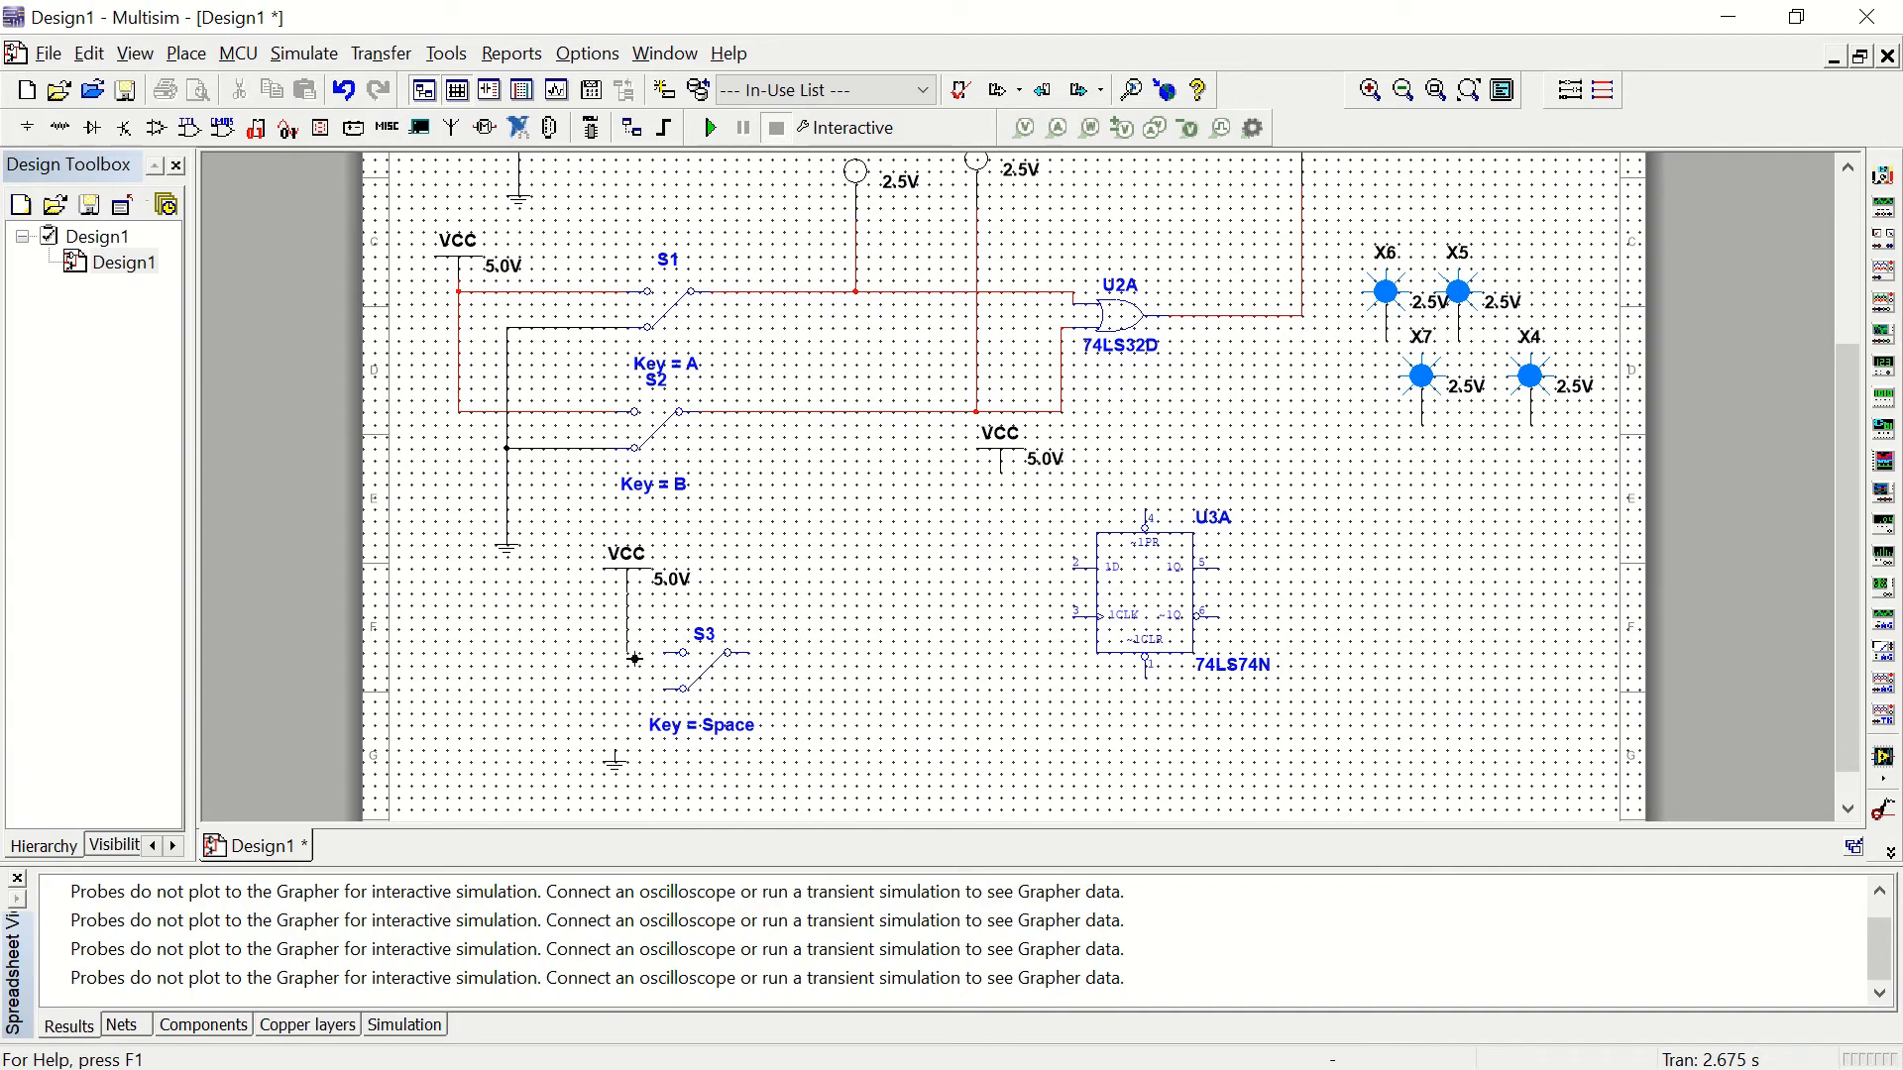
click(683, 653)
click(682, 689)
click(746, 654)
click(1072, 616)
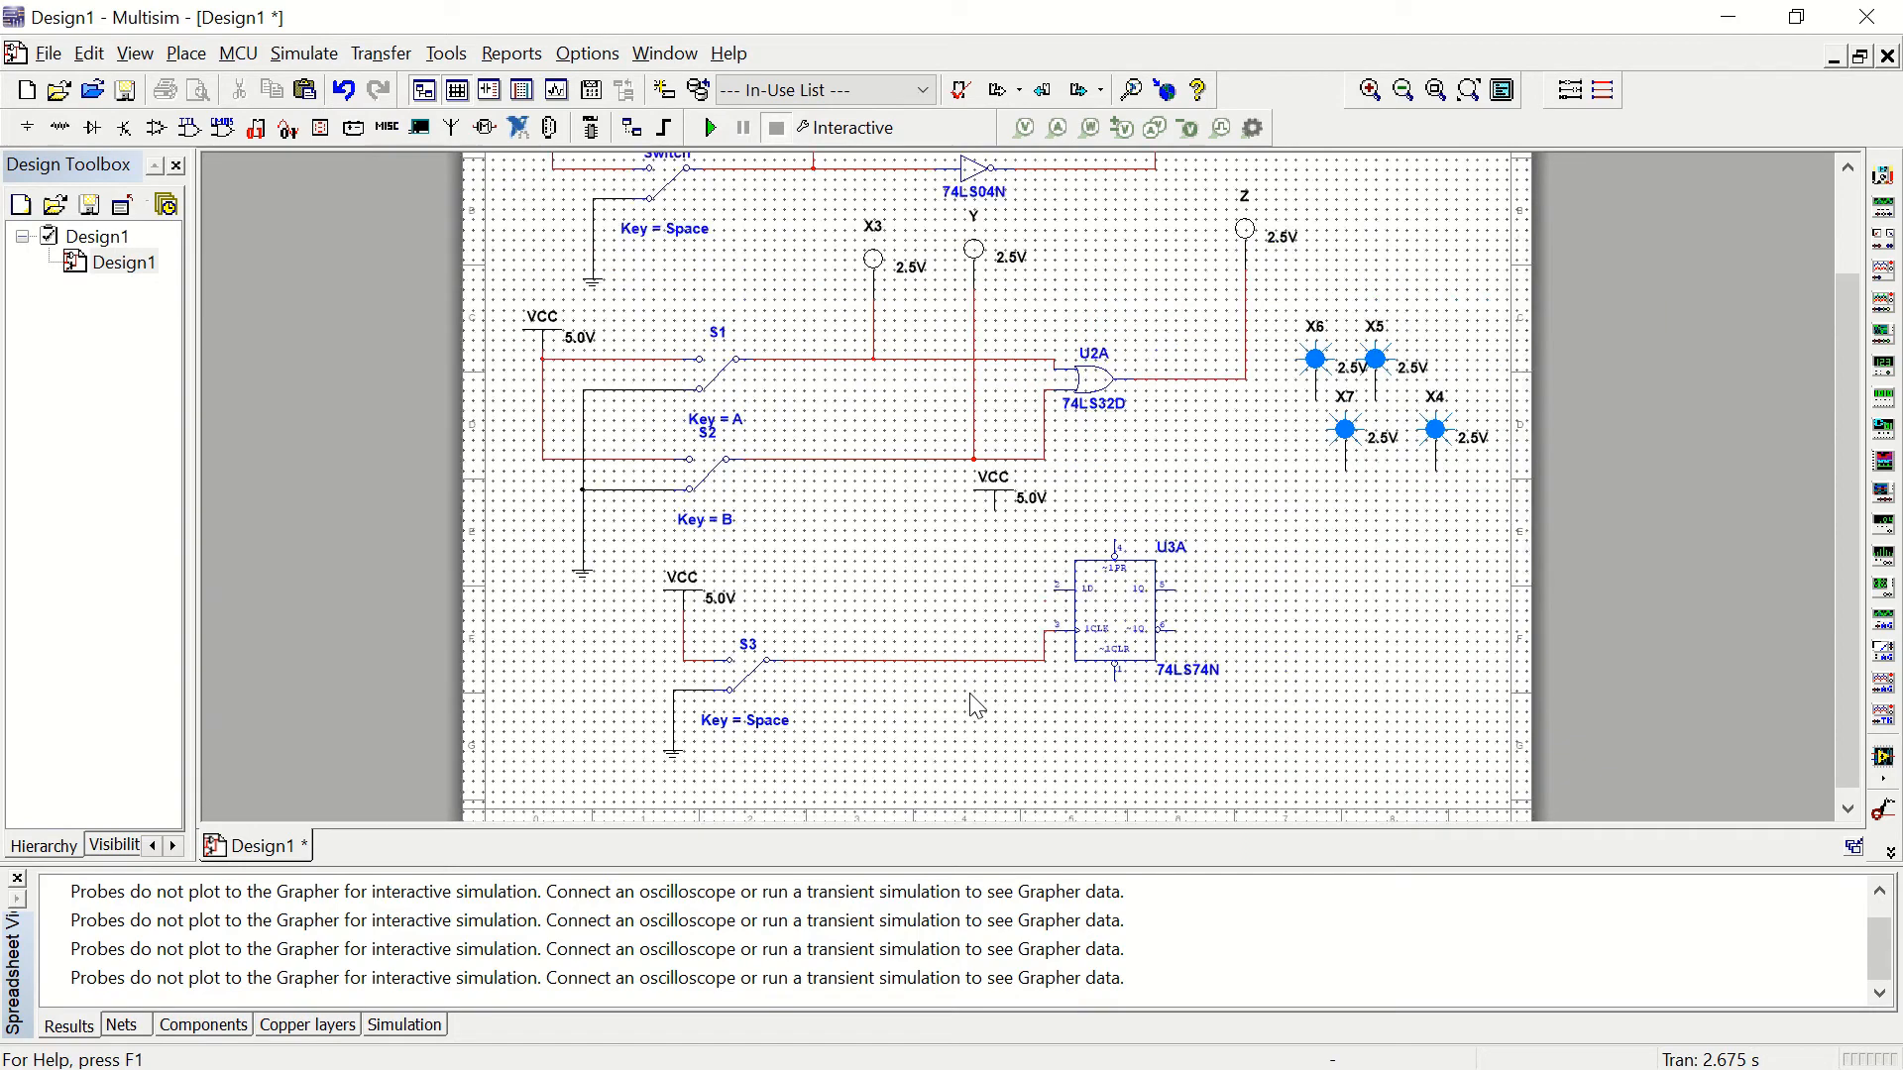
Step: Move blue probe X6 above the wire between S3 and the flip-flop and connect it to that wire
scroll(977, 713, up, 1)
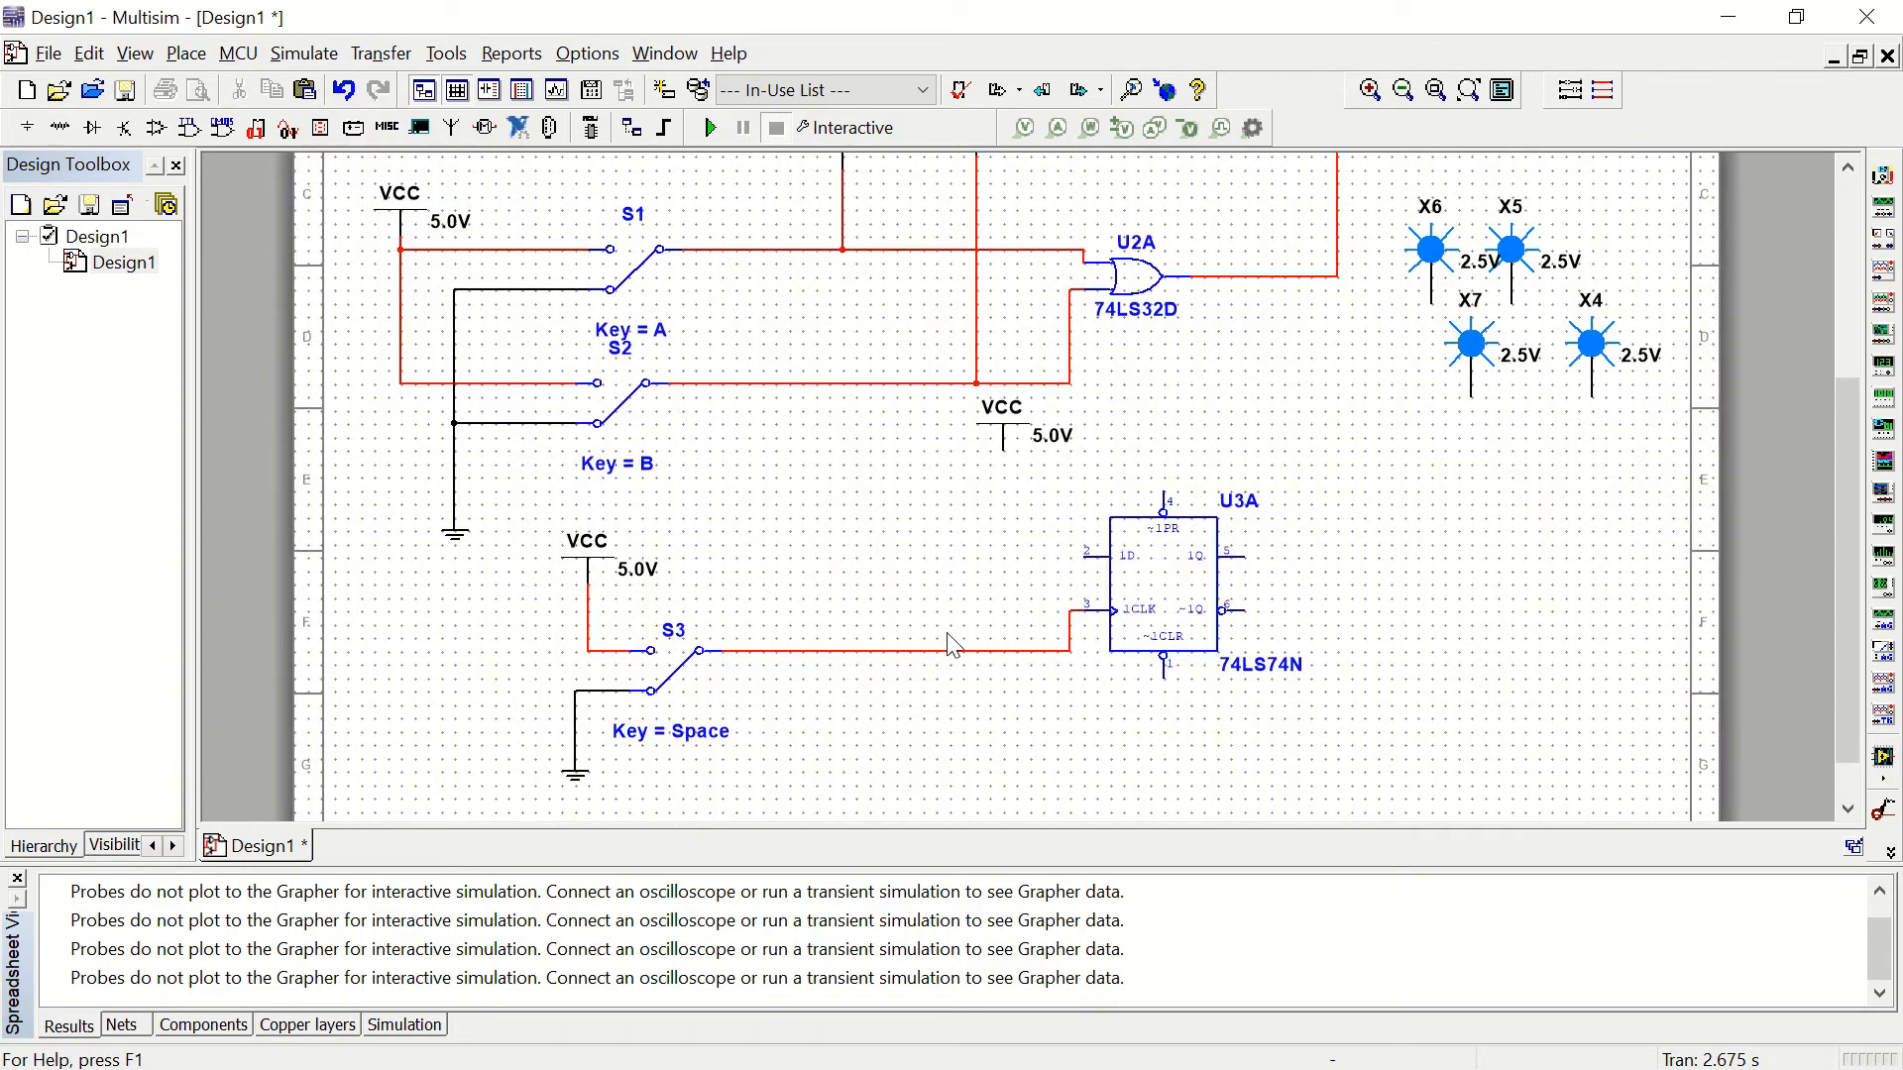
click(1433, 244)
drag(1423, 248, 798, 555)
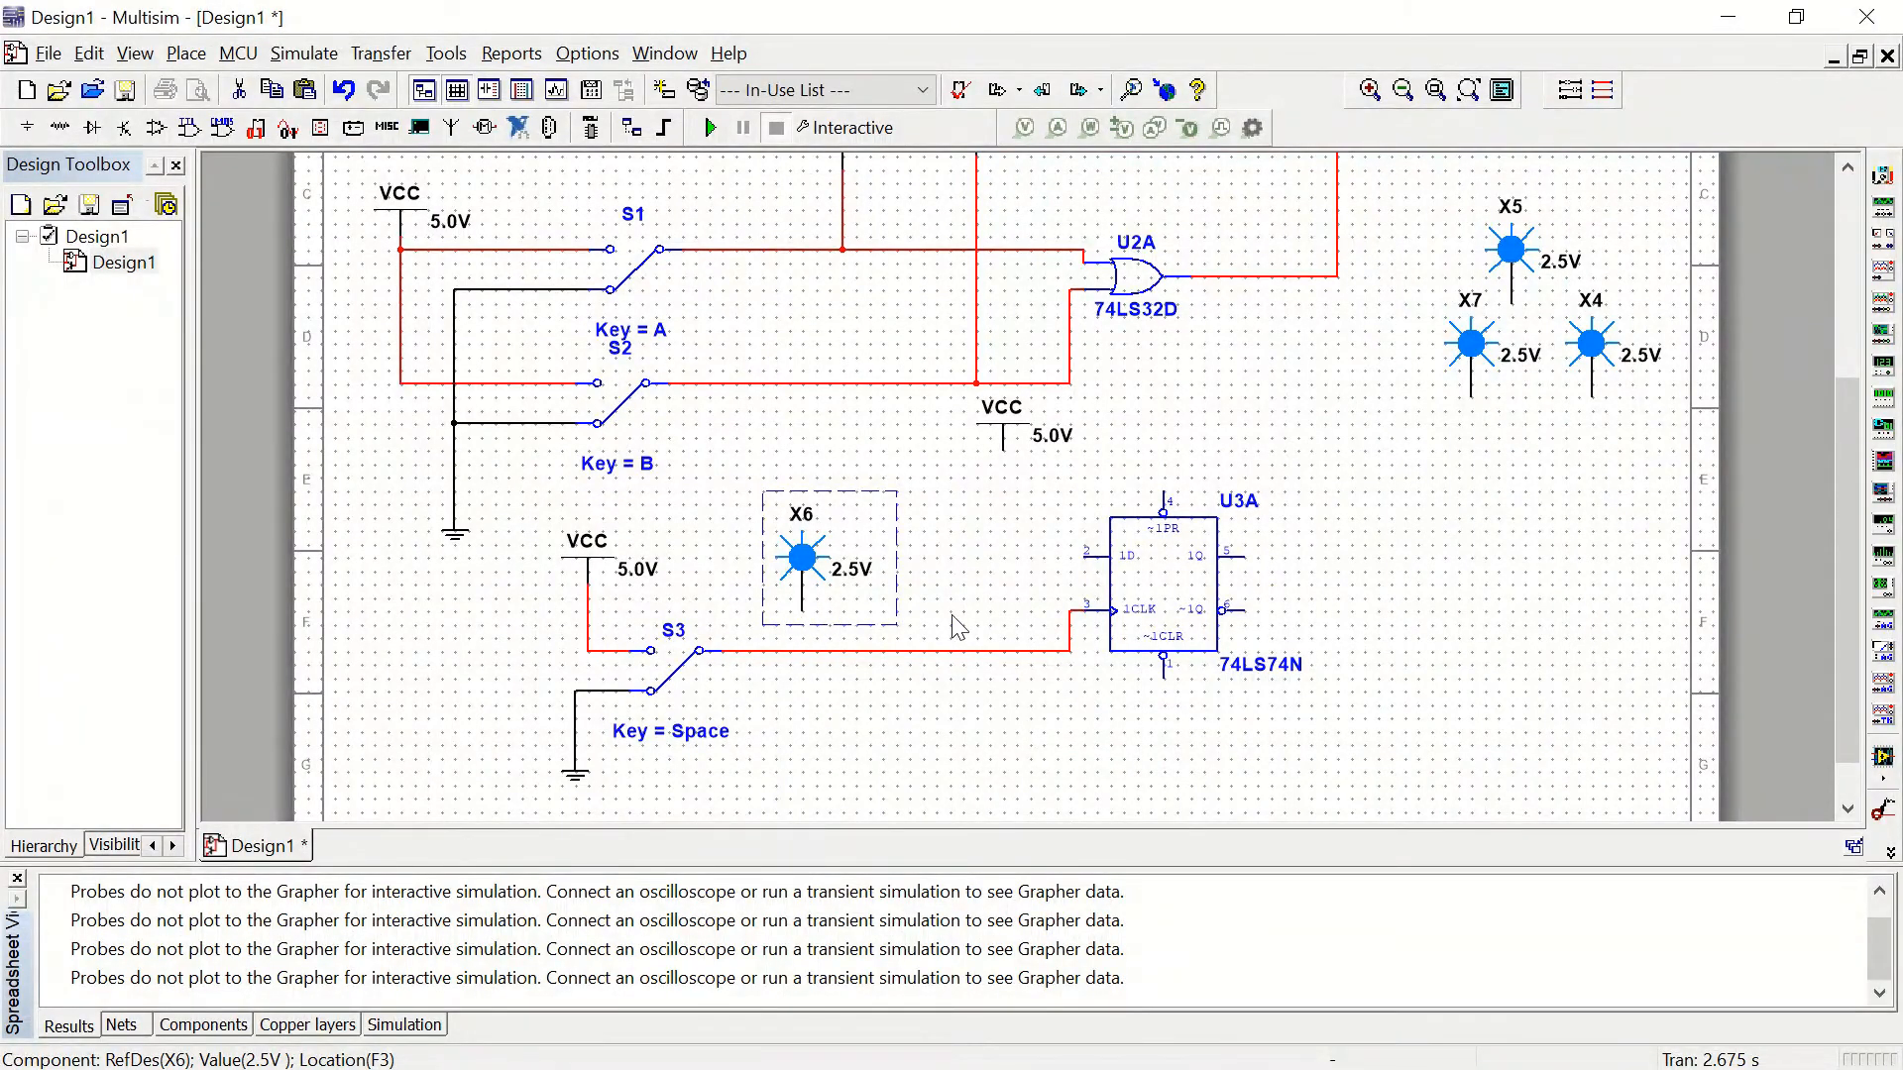
click(830, 616)
click(805, 612)
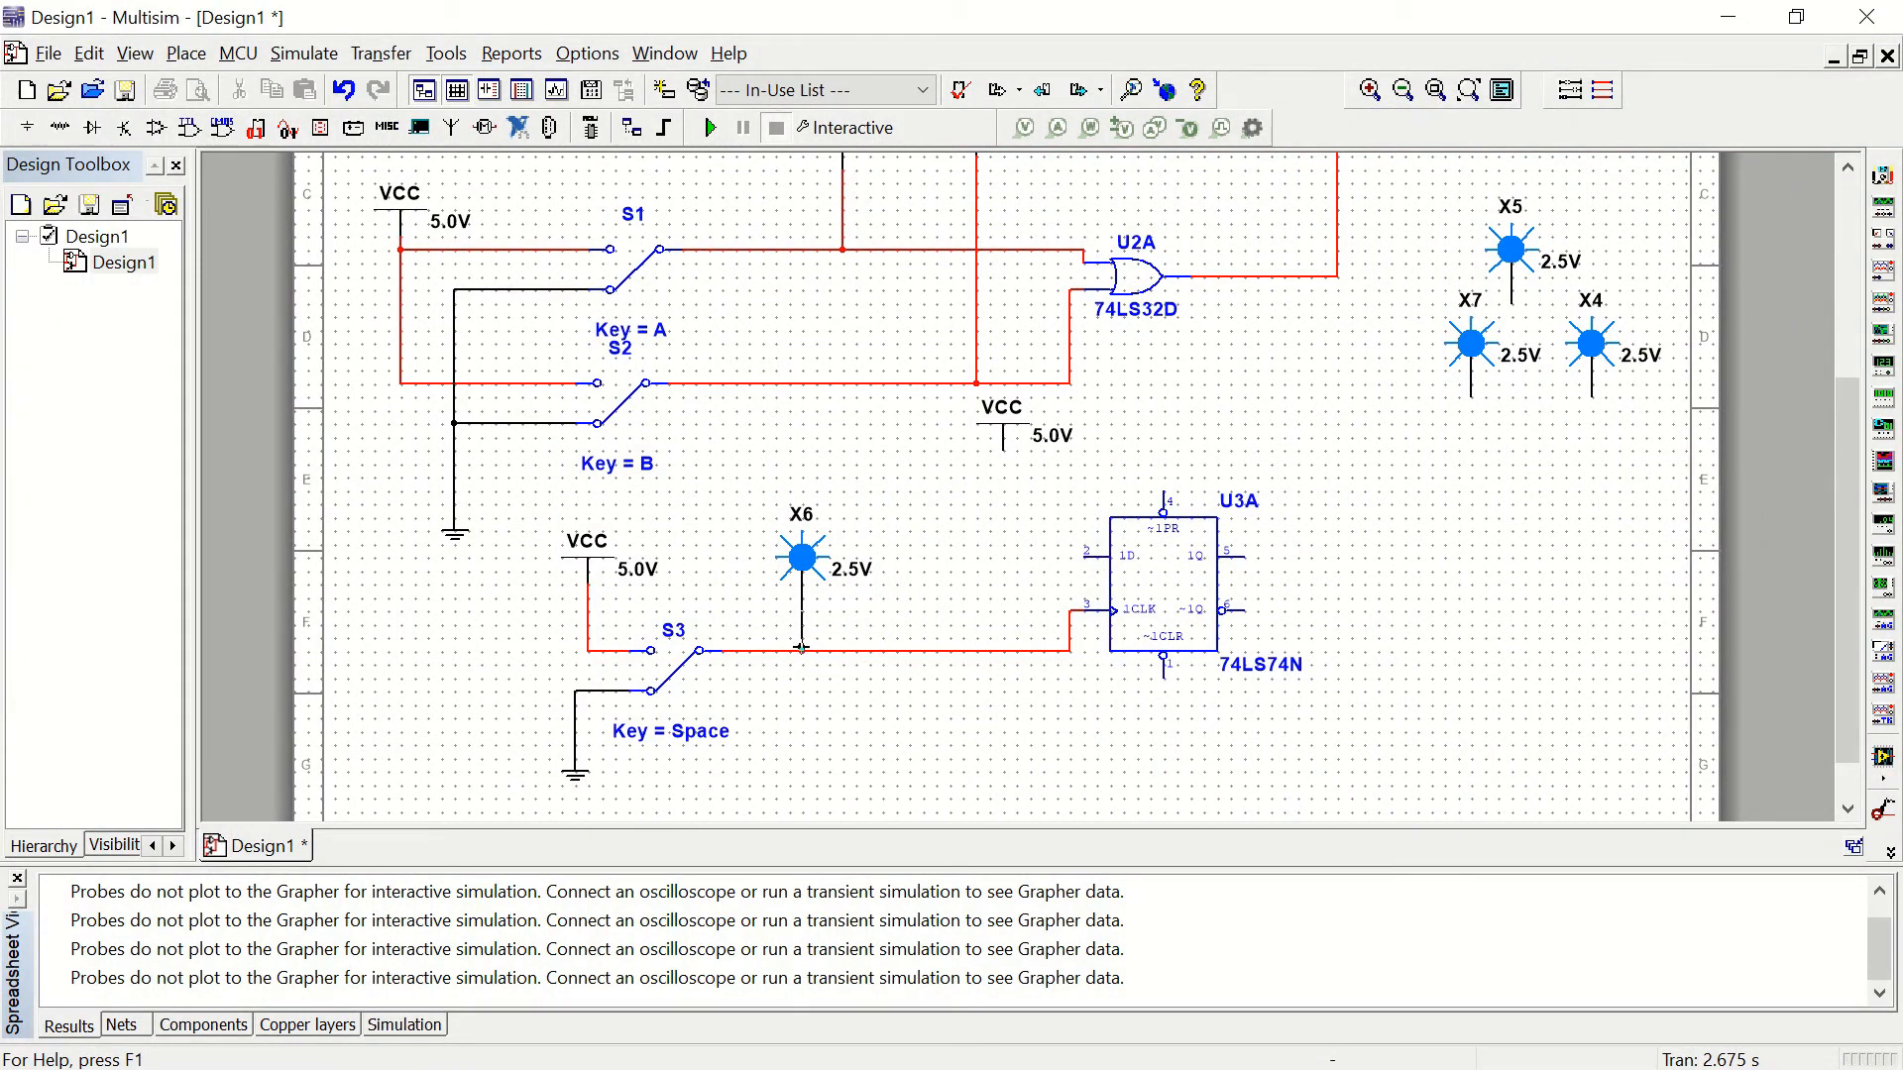
Step: Change the reference designator of probe X6 to CLOCK
click(803, 525)
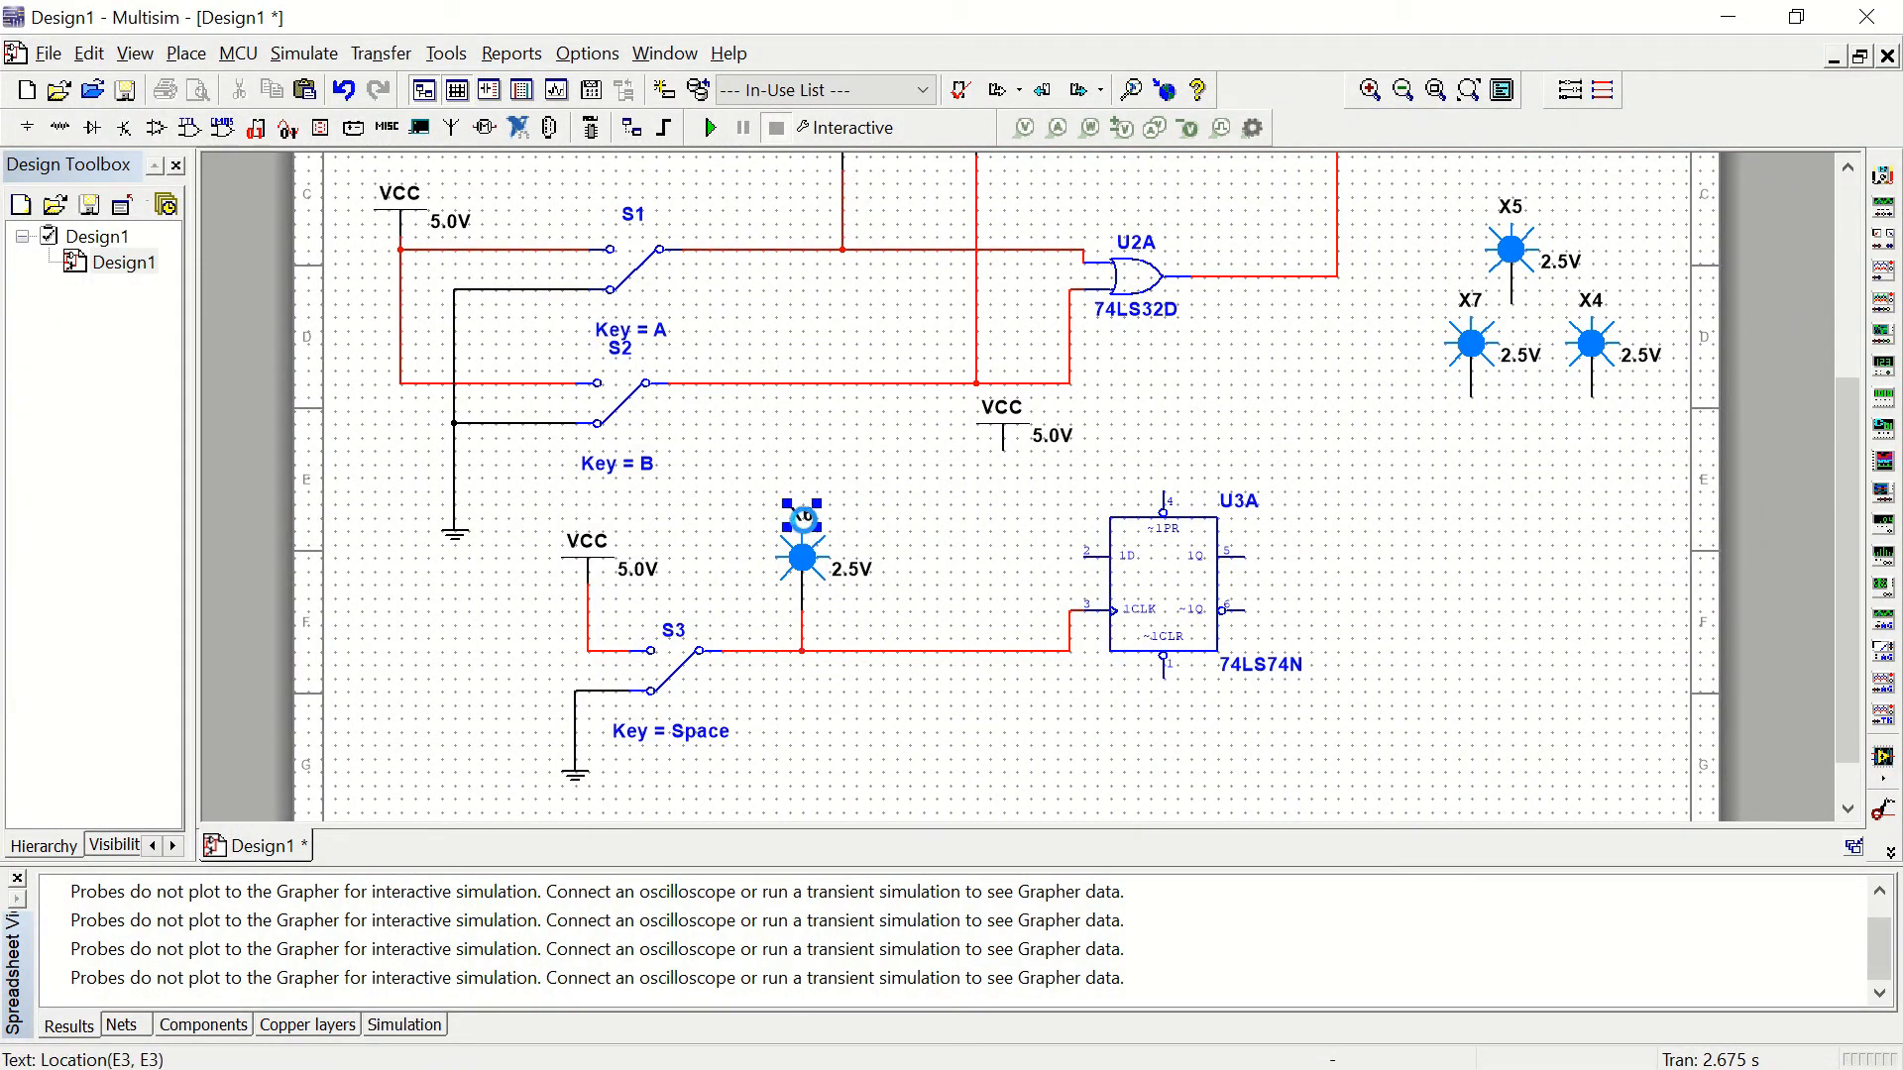
double_click(805, 524)
click(717, 250)
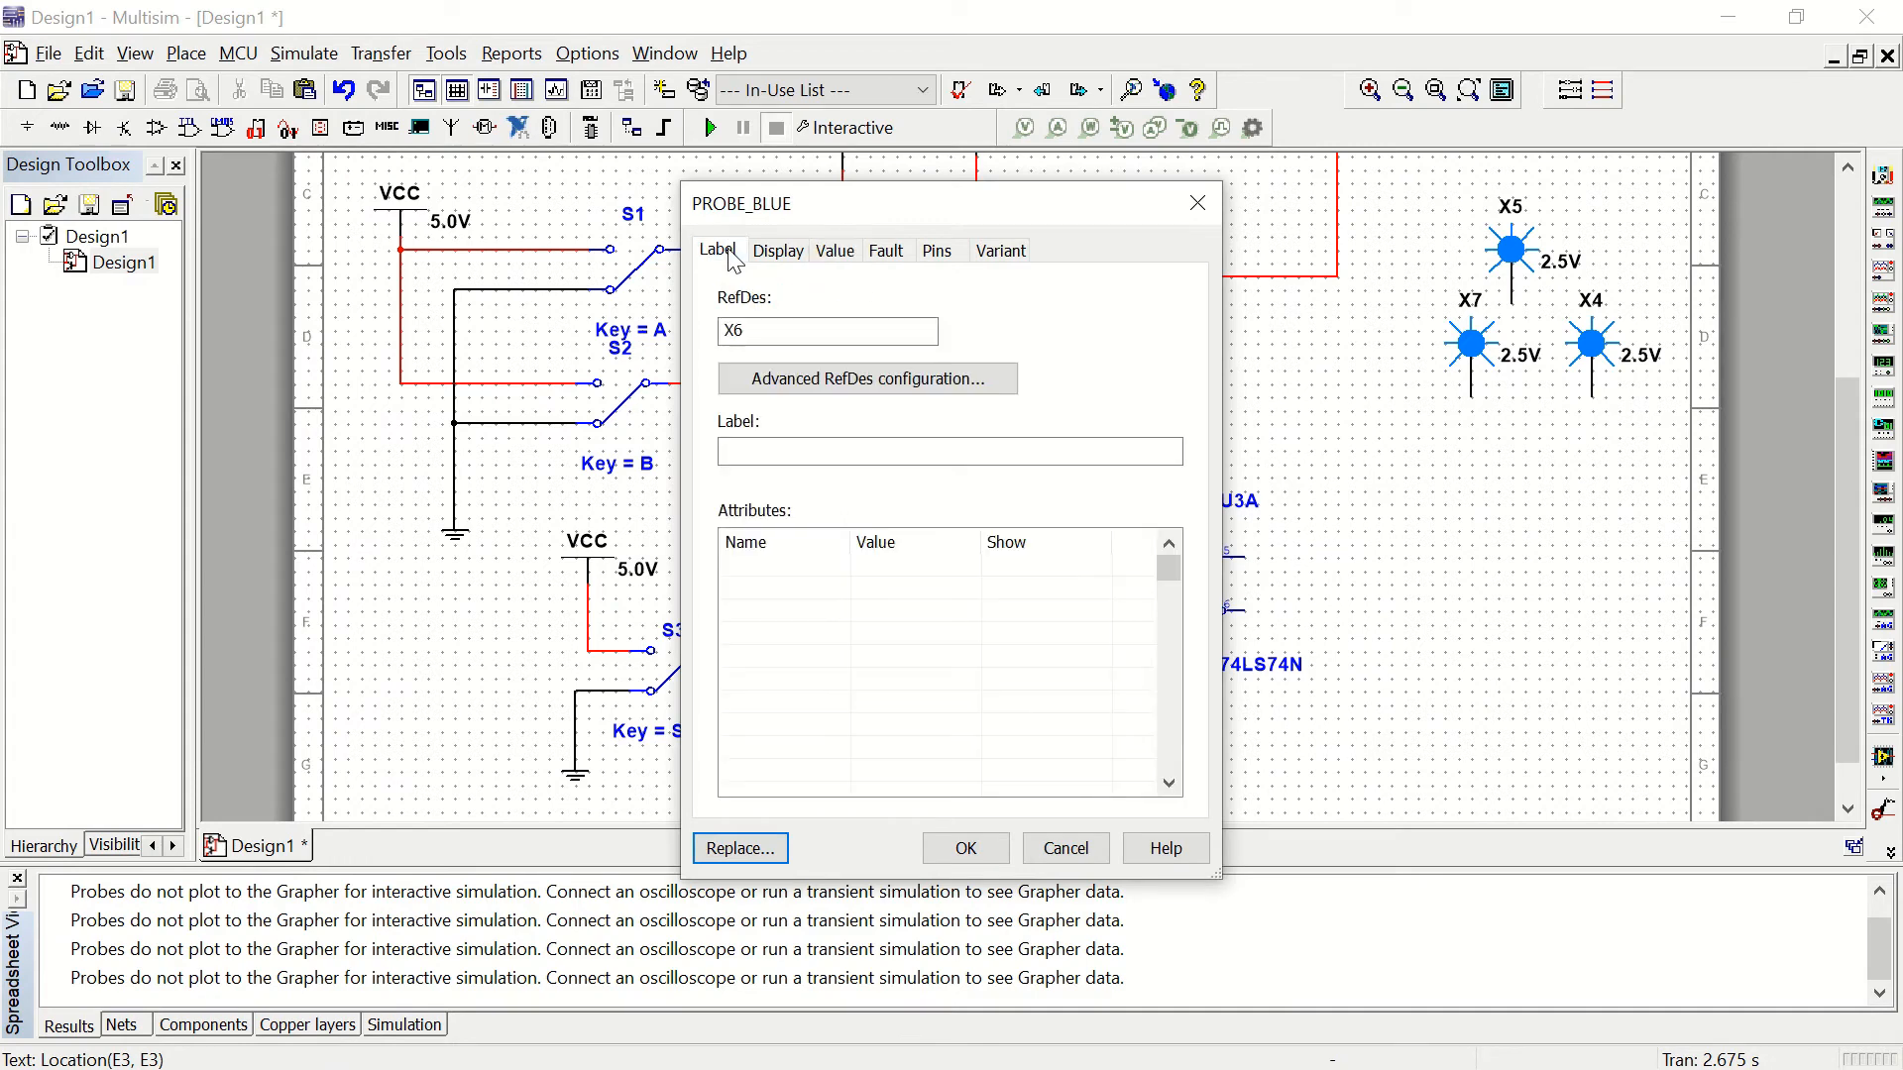
click(807, 330)
double_click(707, 331)
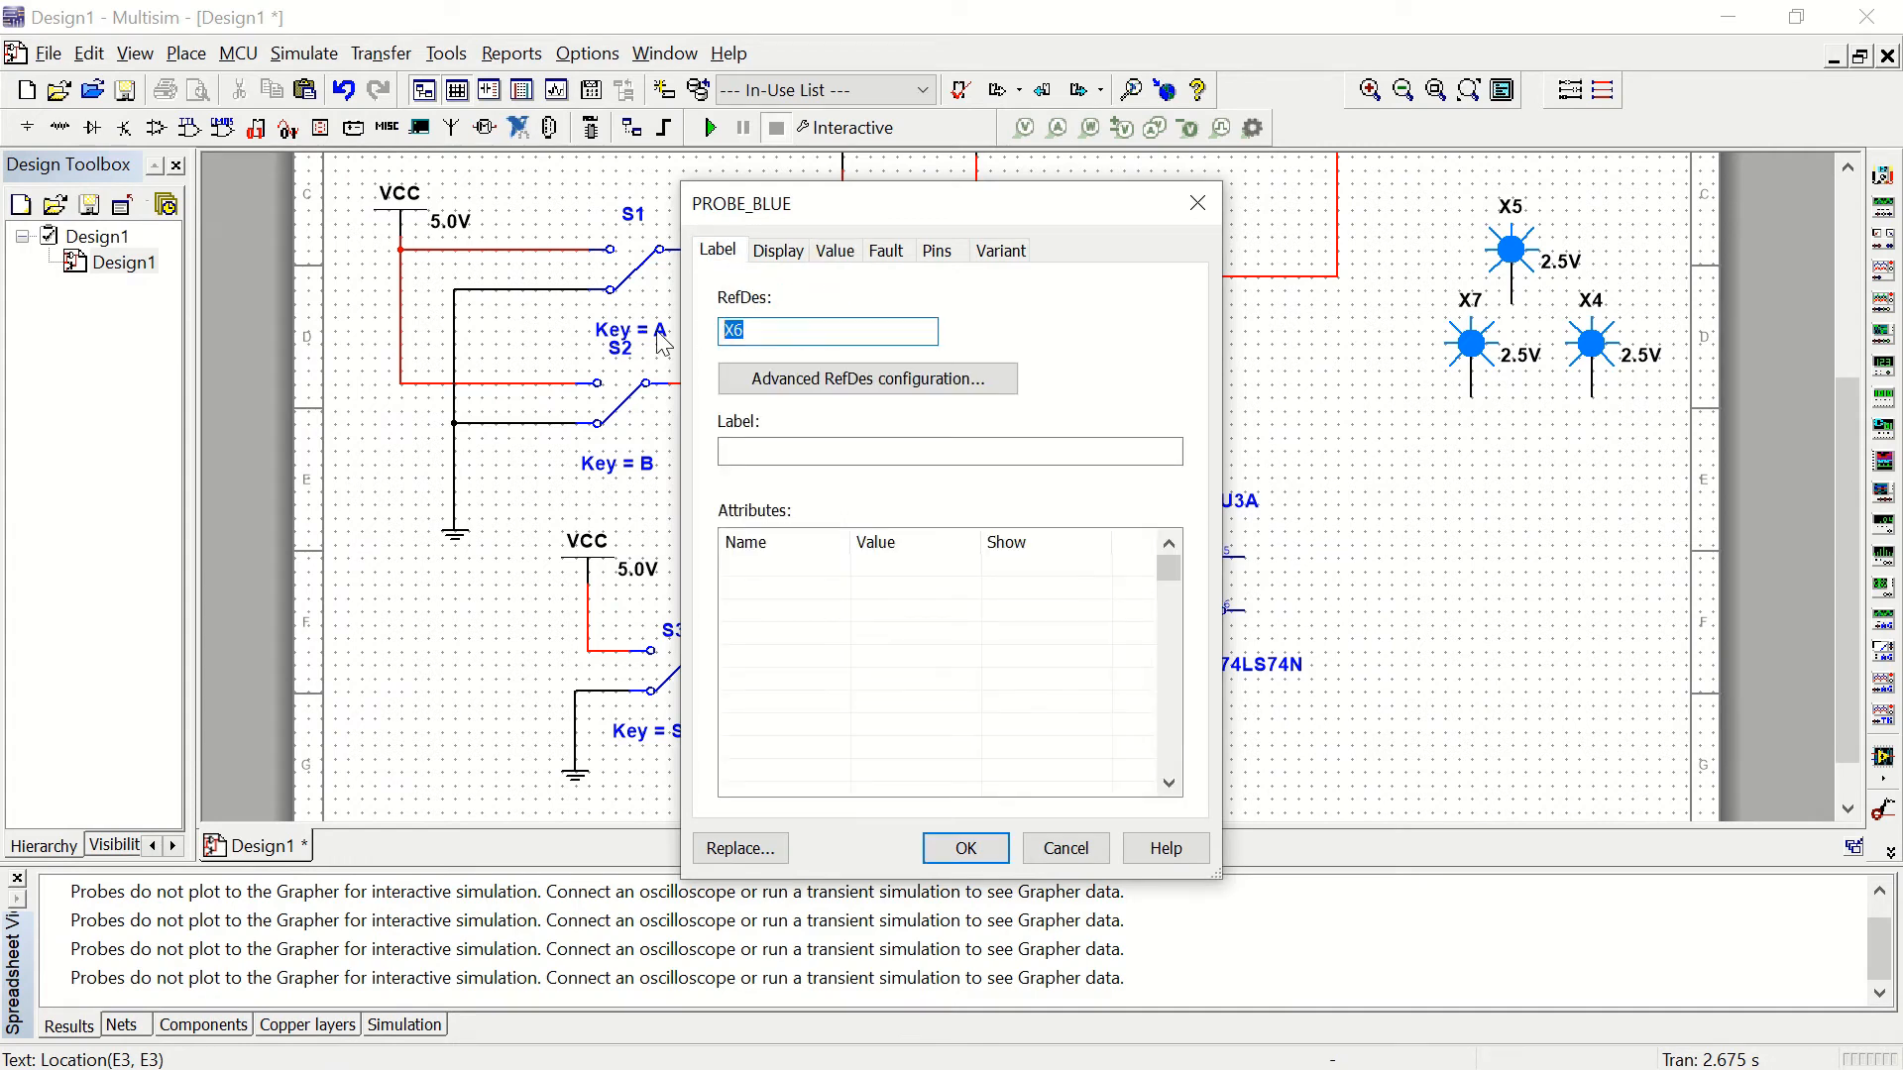
text(CLO)
click(957, 847)
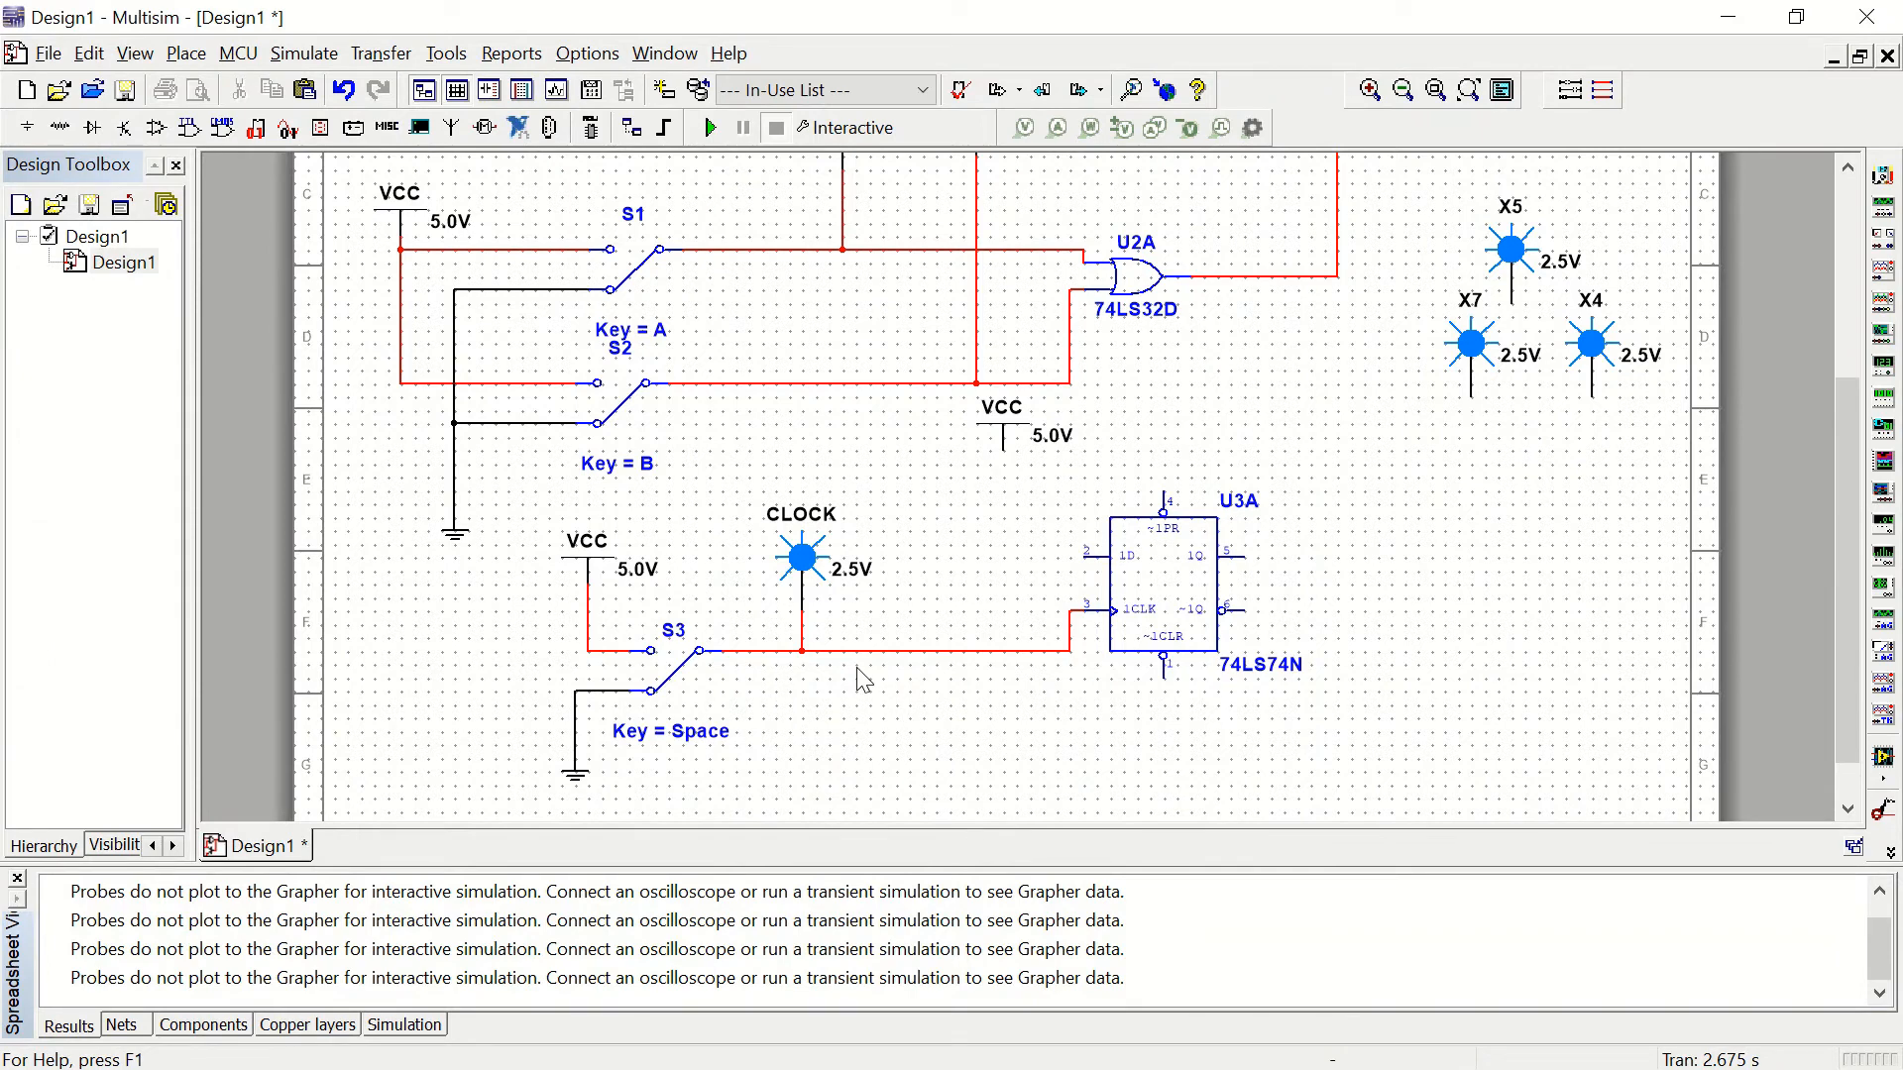
Step: Wire the nearby VCC source to U3A's ~1PR and ~1CLR pins, and feed its ~1Q output back to 1D
click(999, 454)
click(1162, 490)
click(1162, 682)
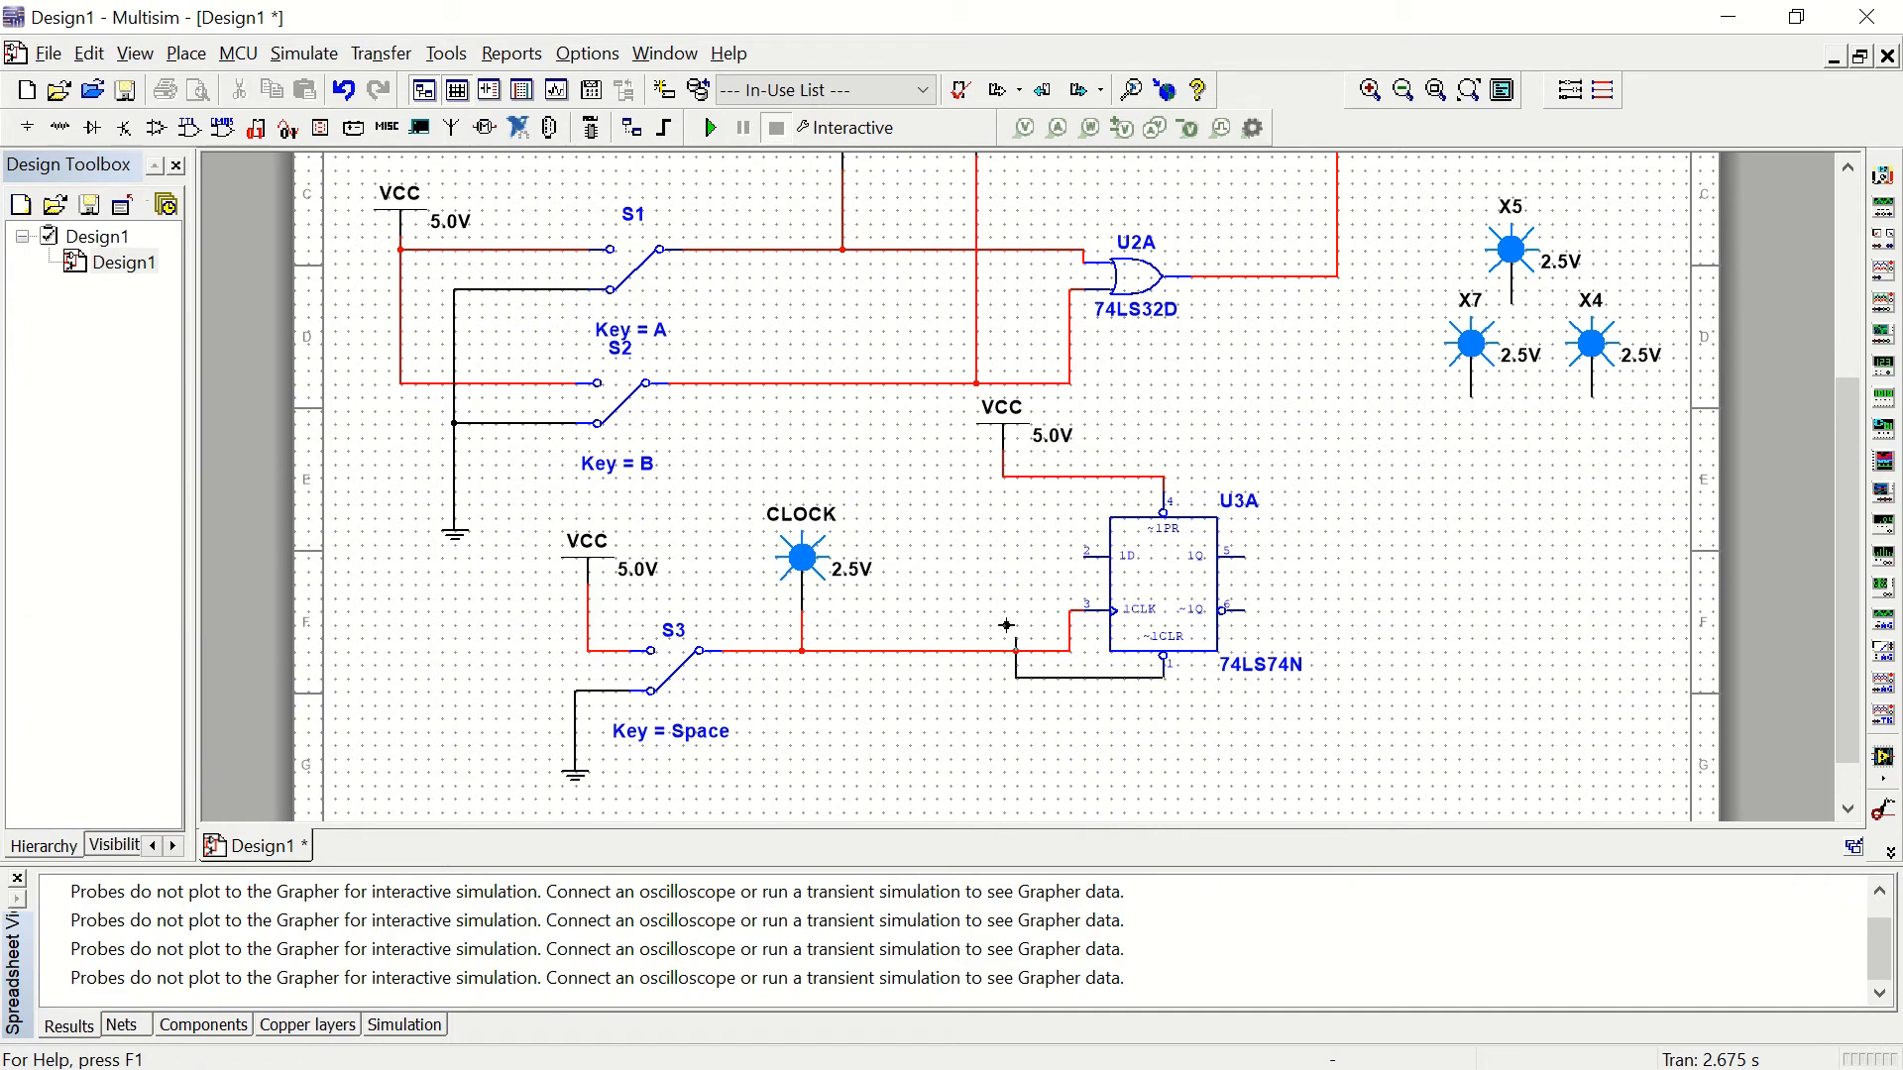
click(1003, 475)
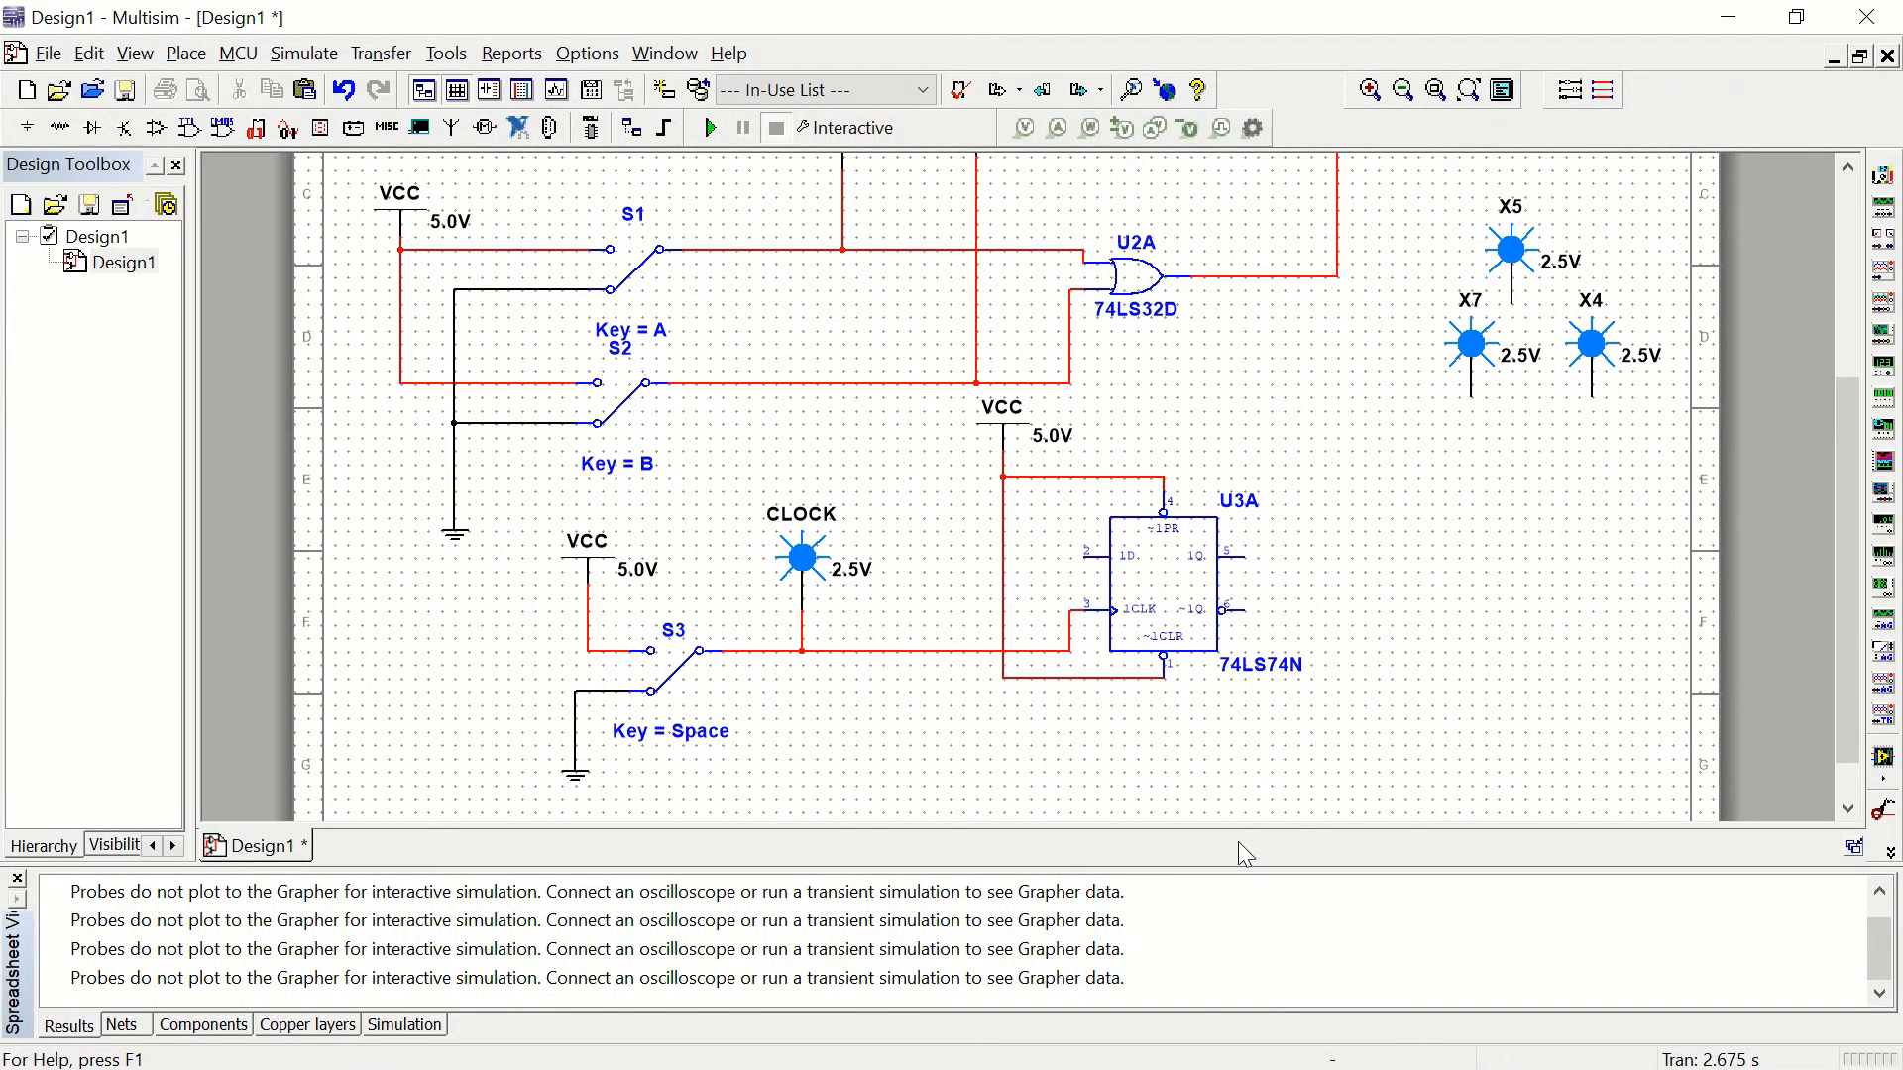
click(1240, 611)
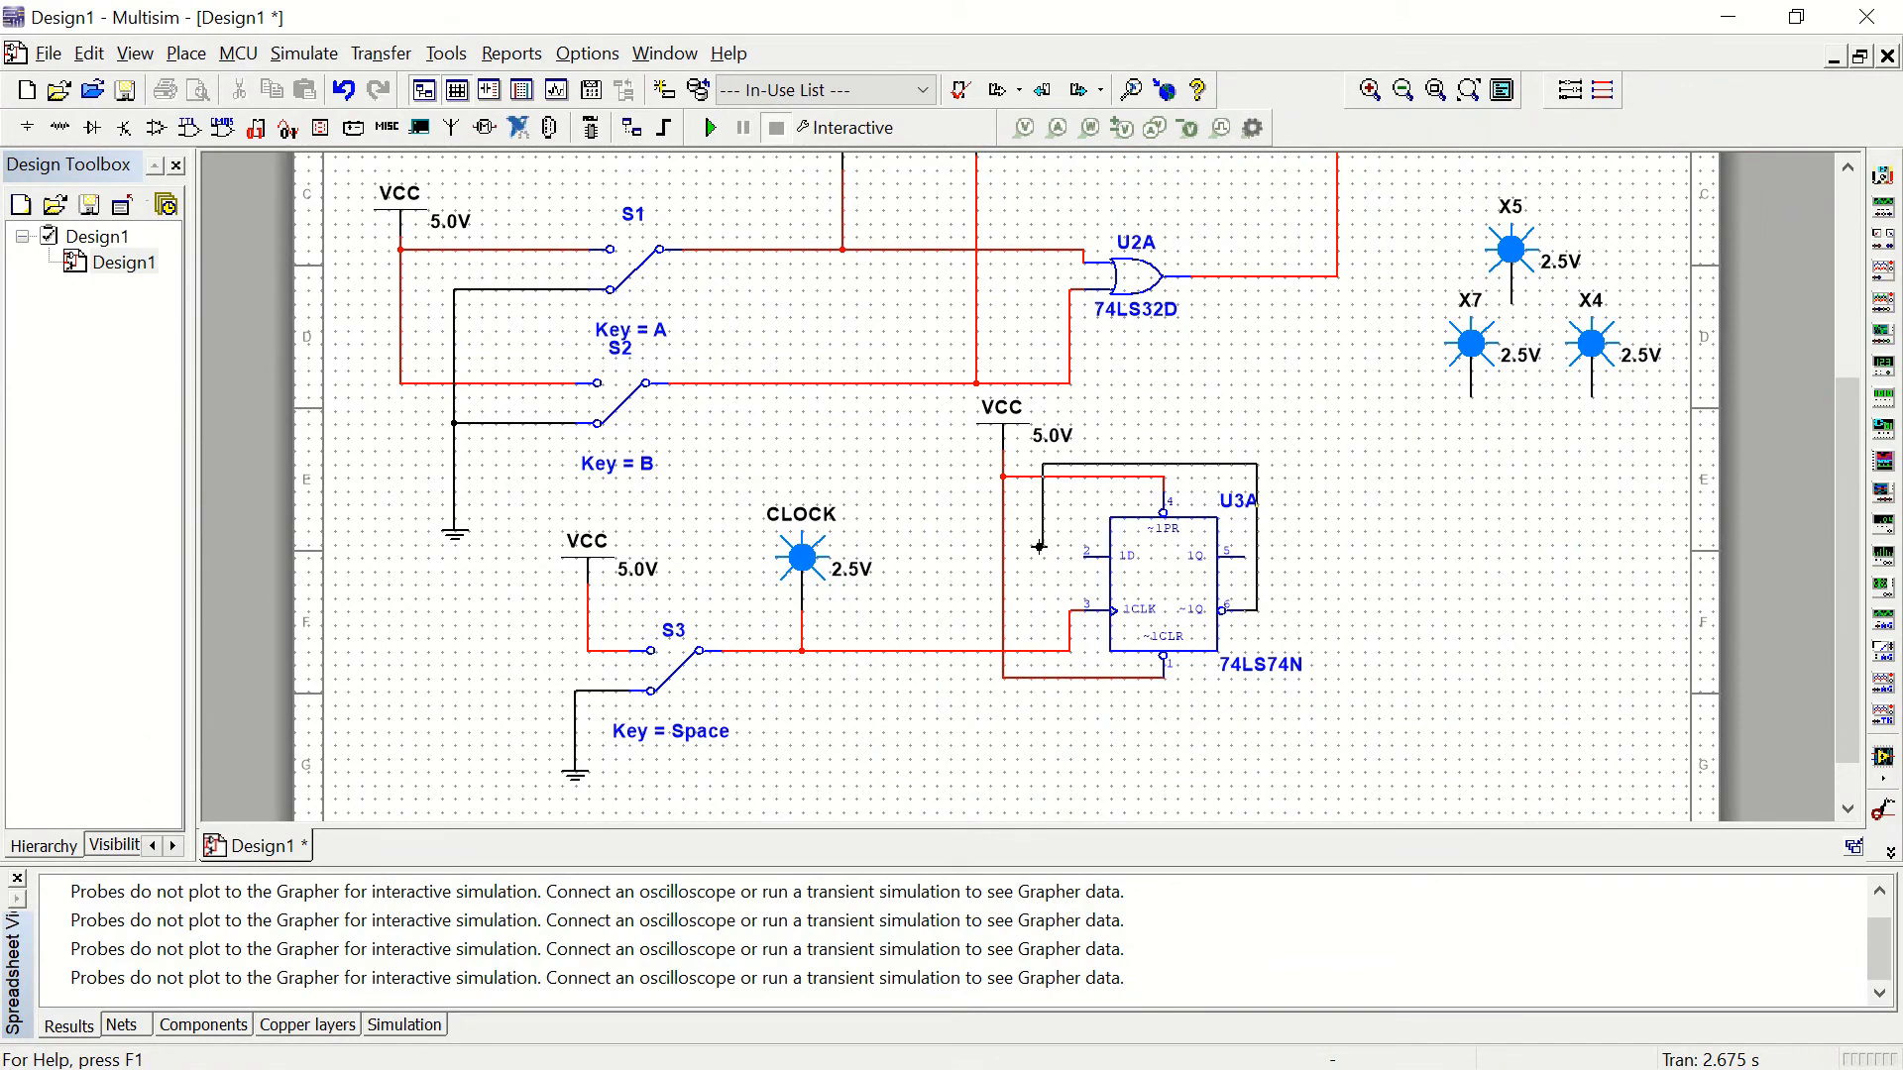
click(1086, 557)
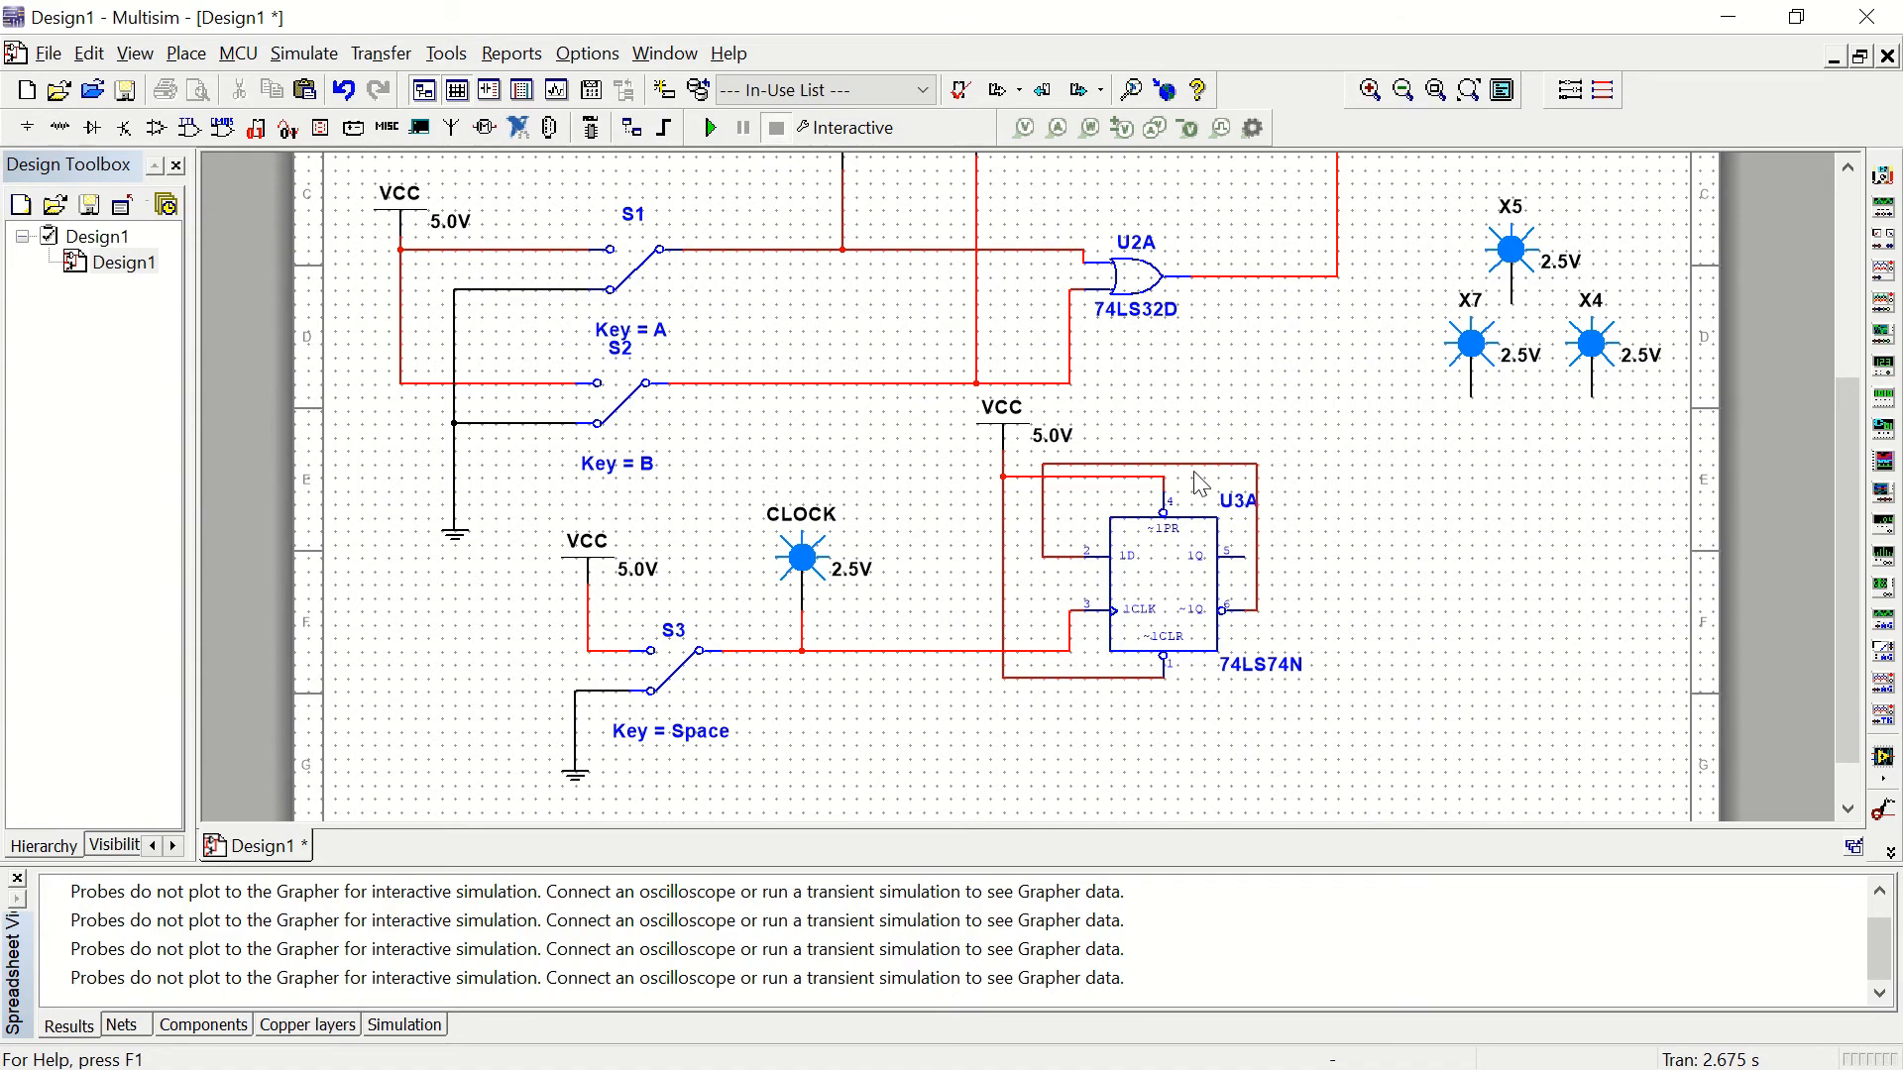
Step: Move blue probe X7 above flip-flop U3A and connect it to the ~1Q-to-1D feedback wire
click(1462, 341)
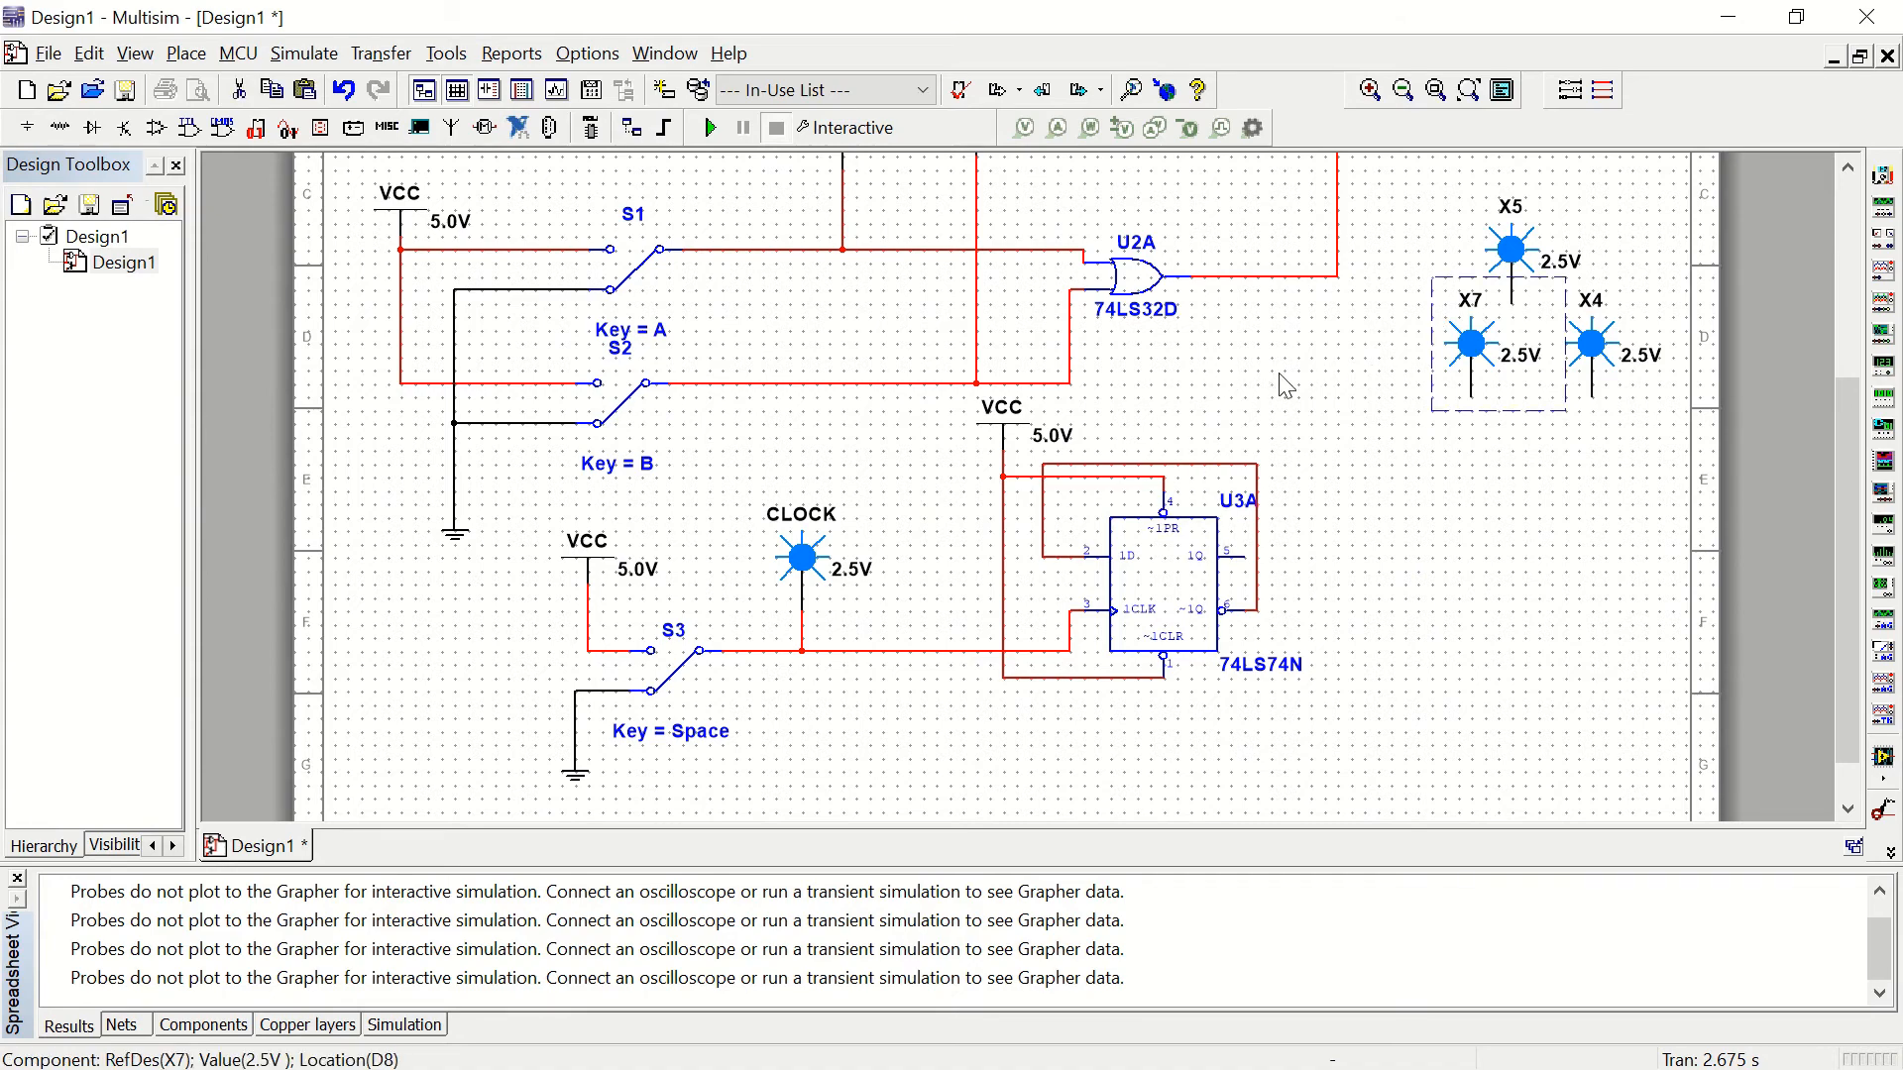
drag(1461, 327, 1167, 372)
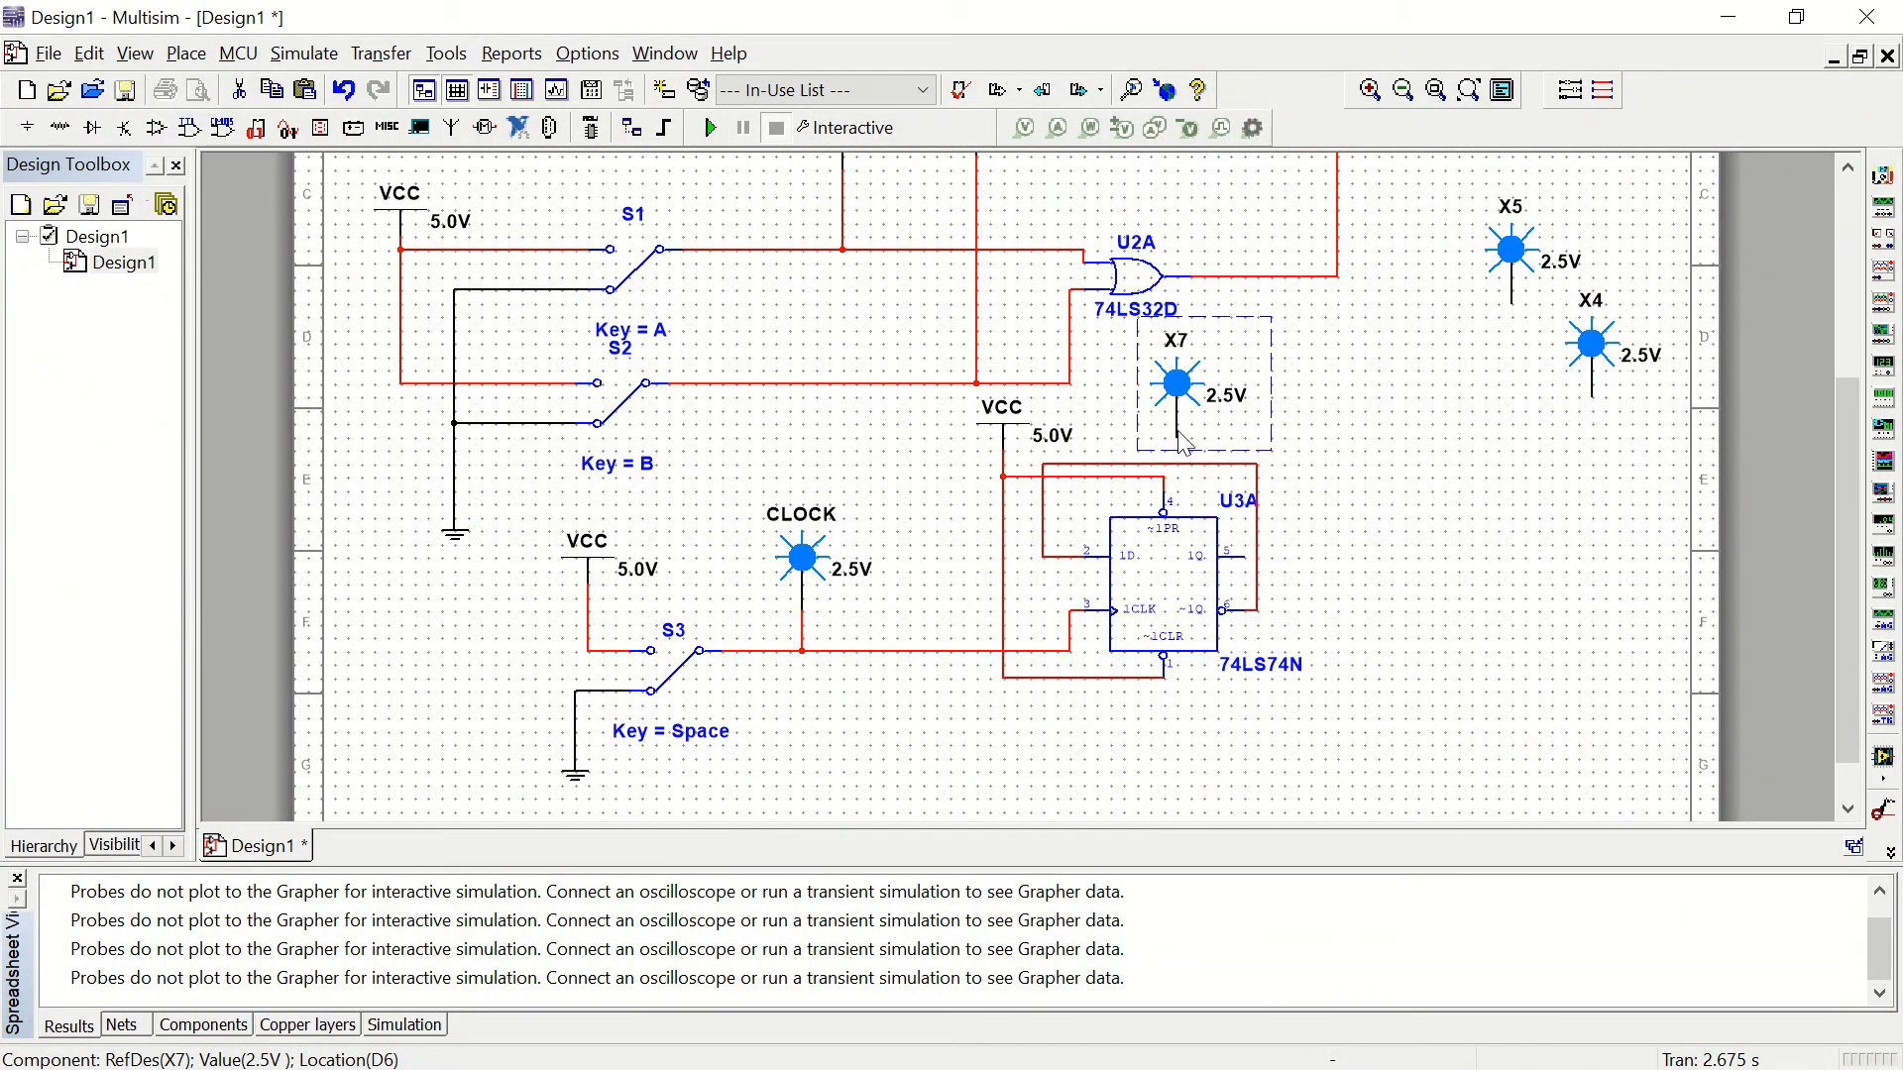
click(1324, 474)
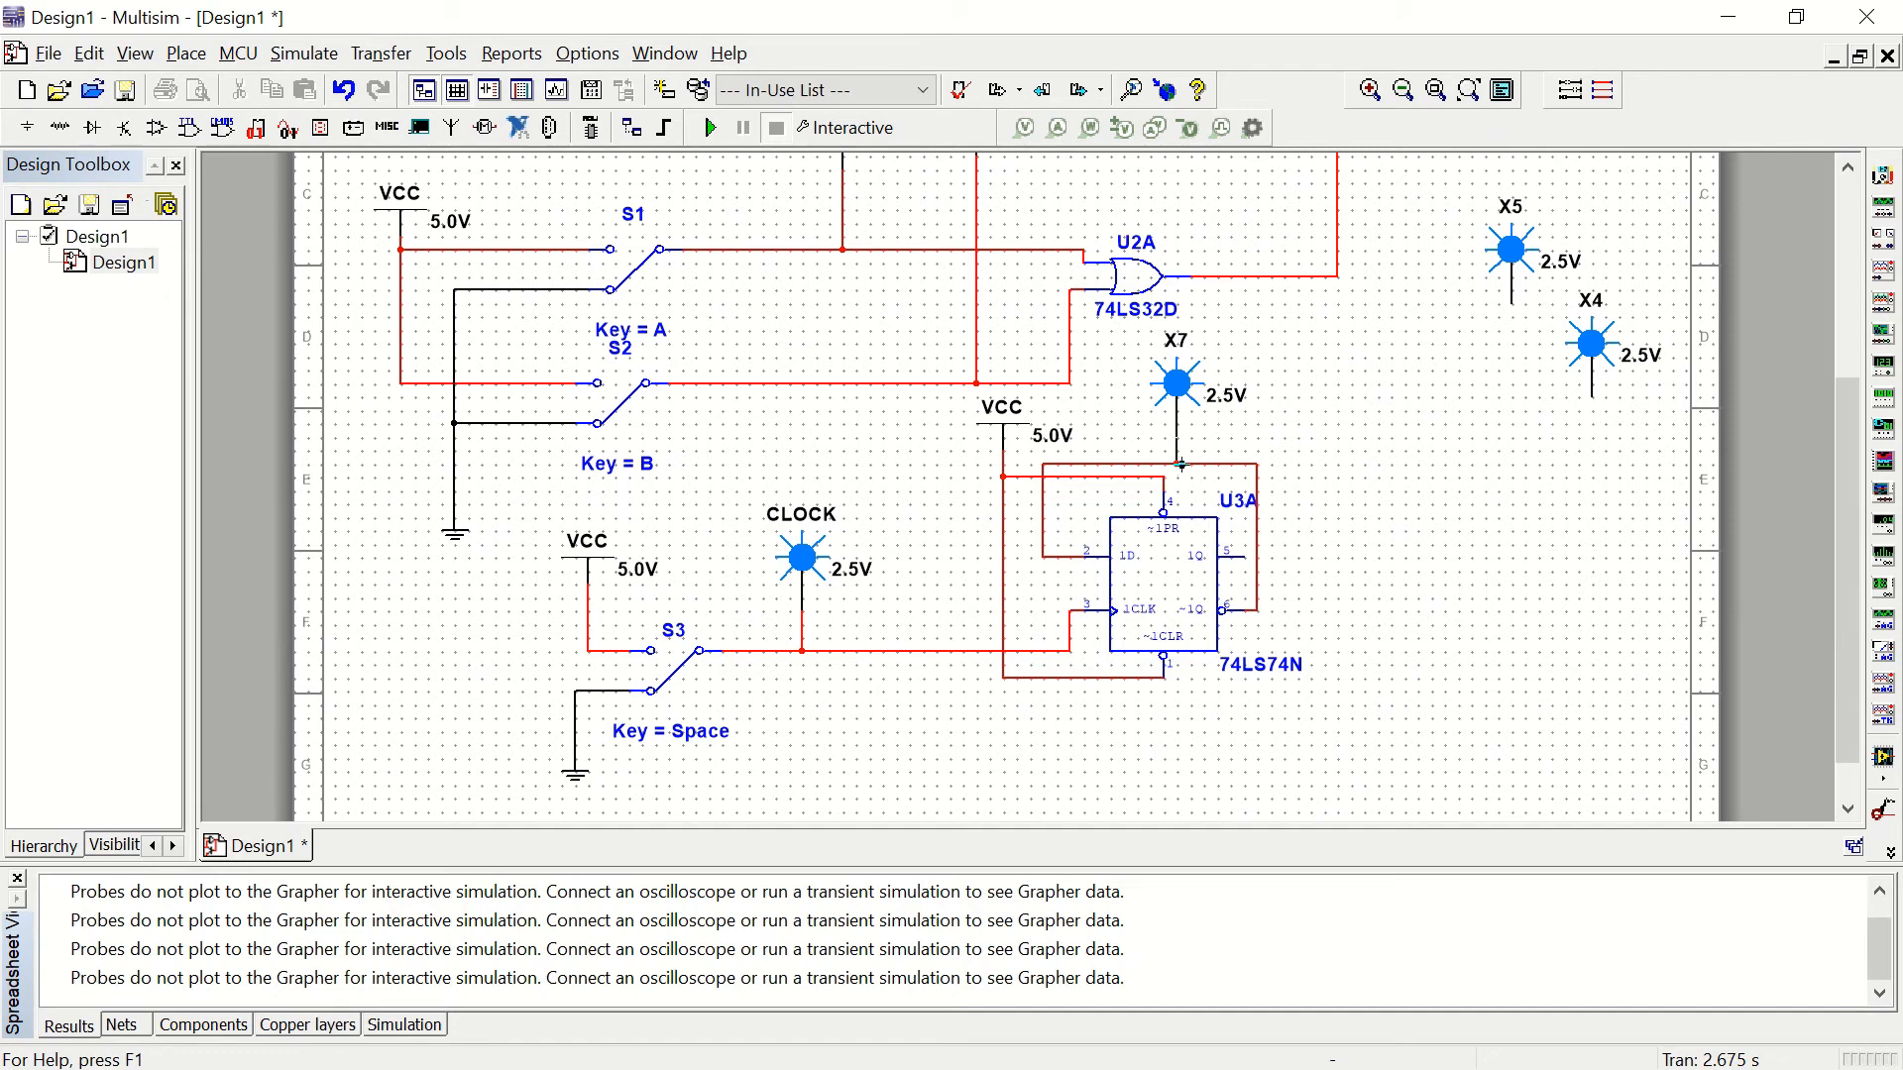
Step: Change the reference designator of probe X7 to DataIn, without a space
double_click(1182, 386)
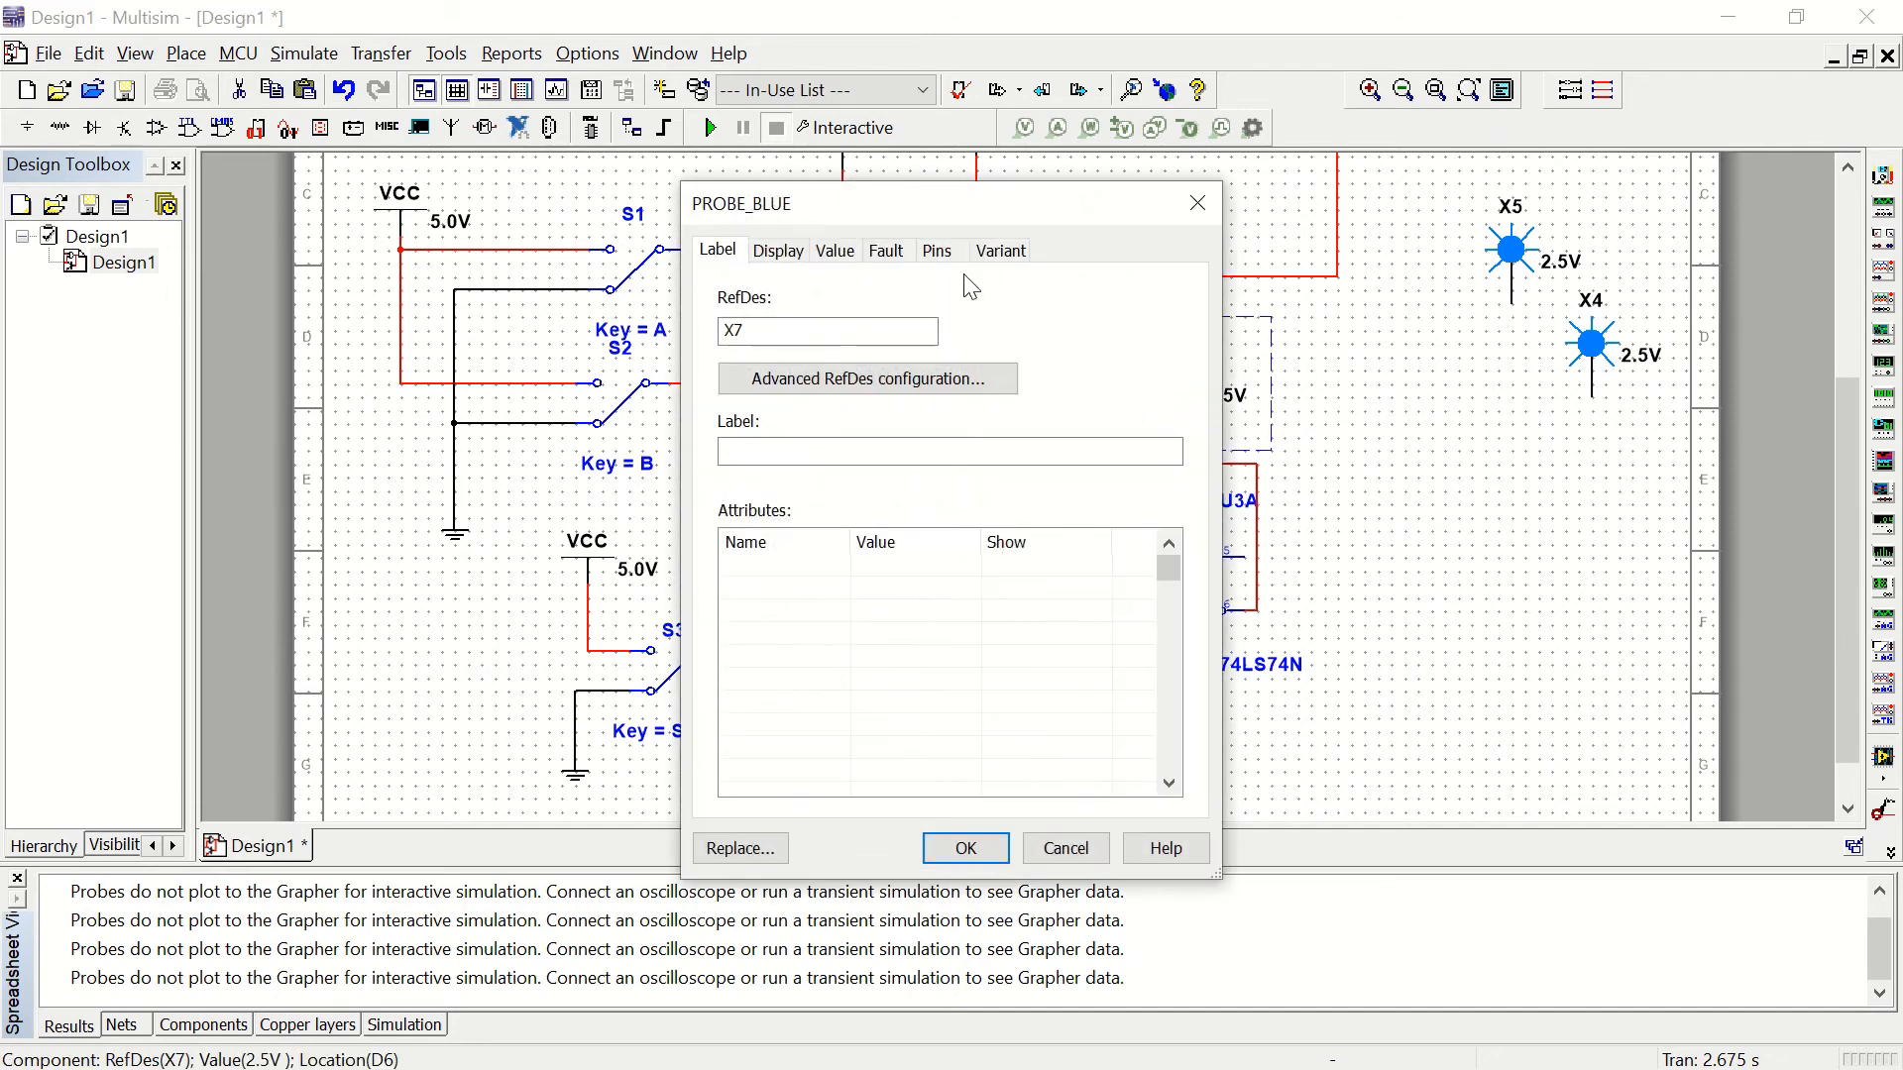
drag(836, 330, 637, 328)
text(Data In)
click(965, 849)
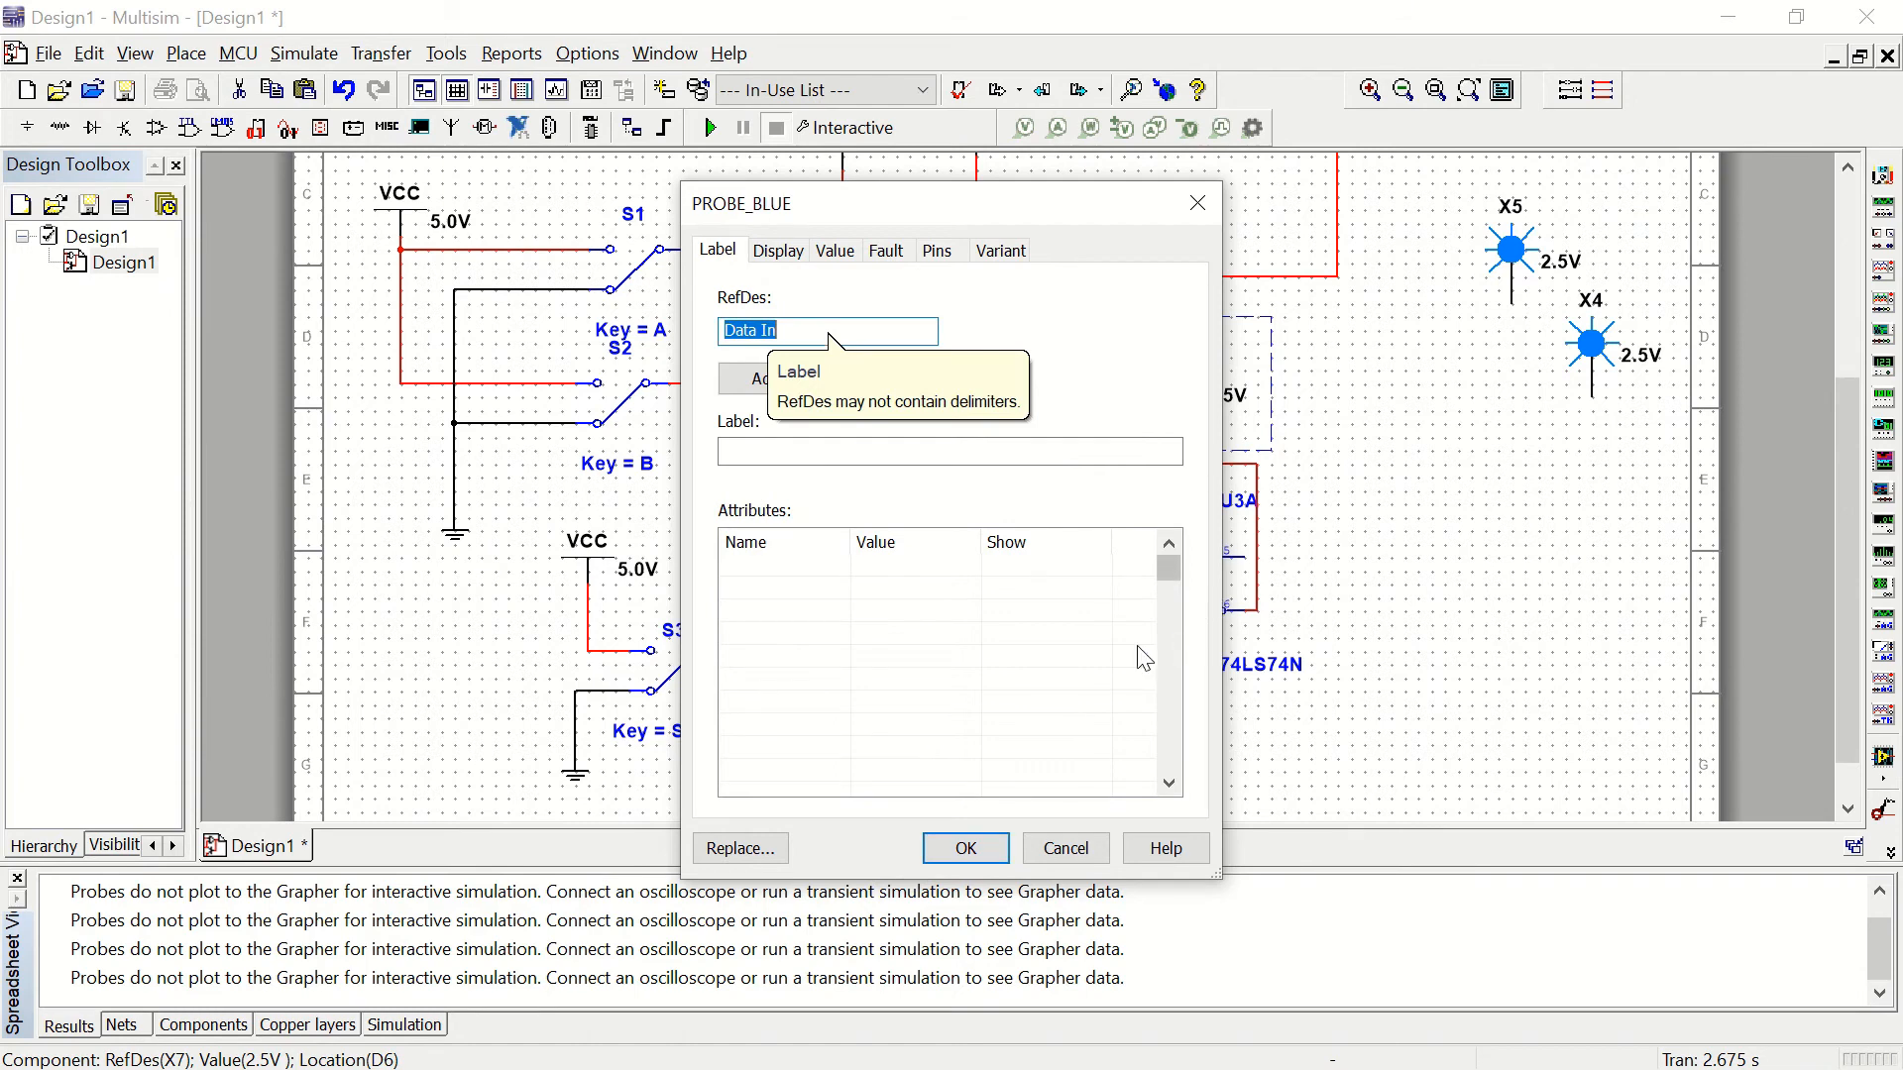
click(786, 328)
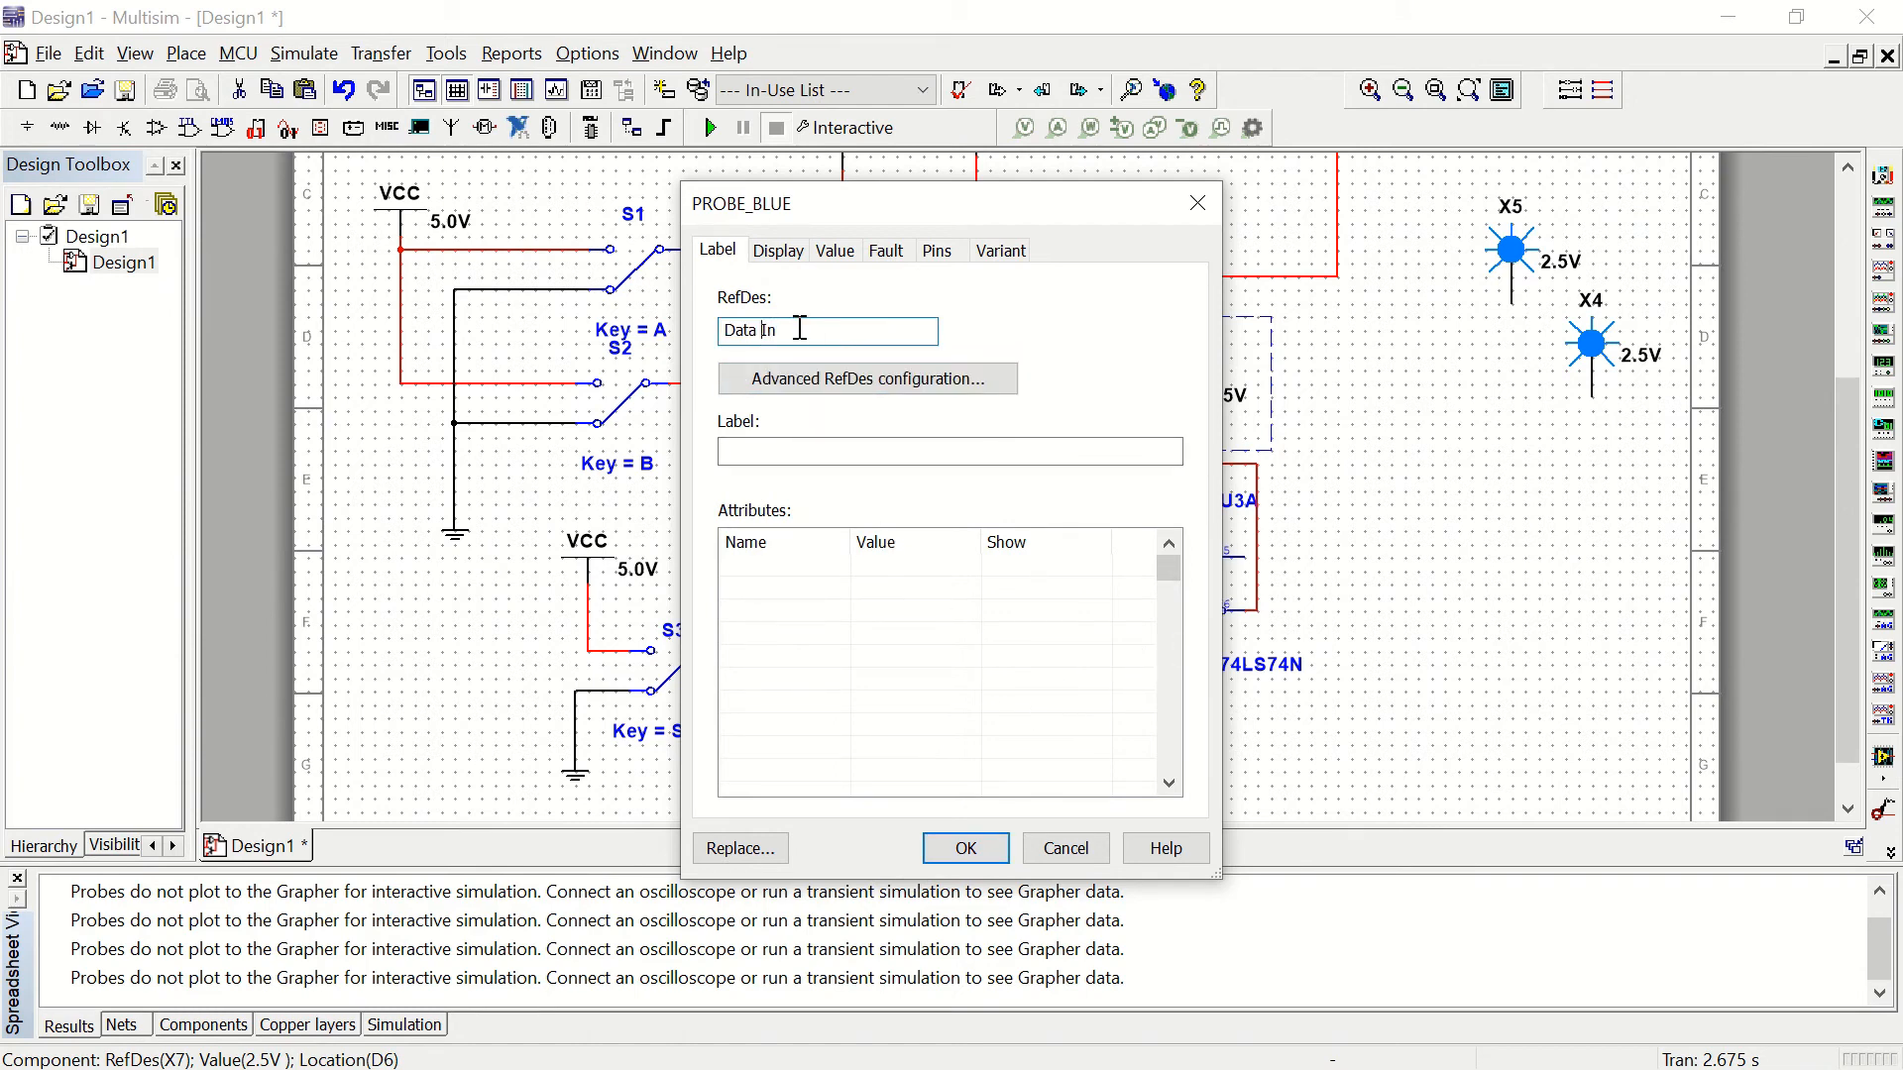
click(965, 848)
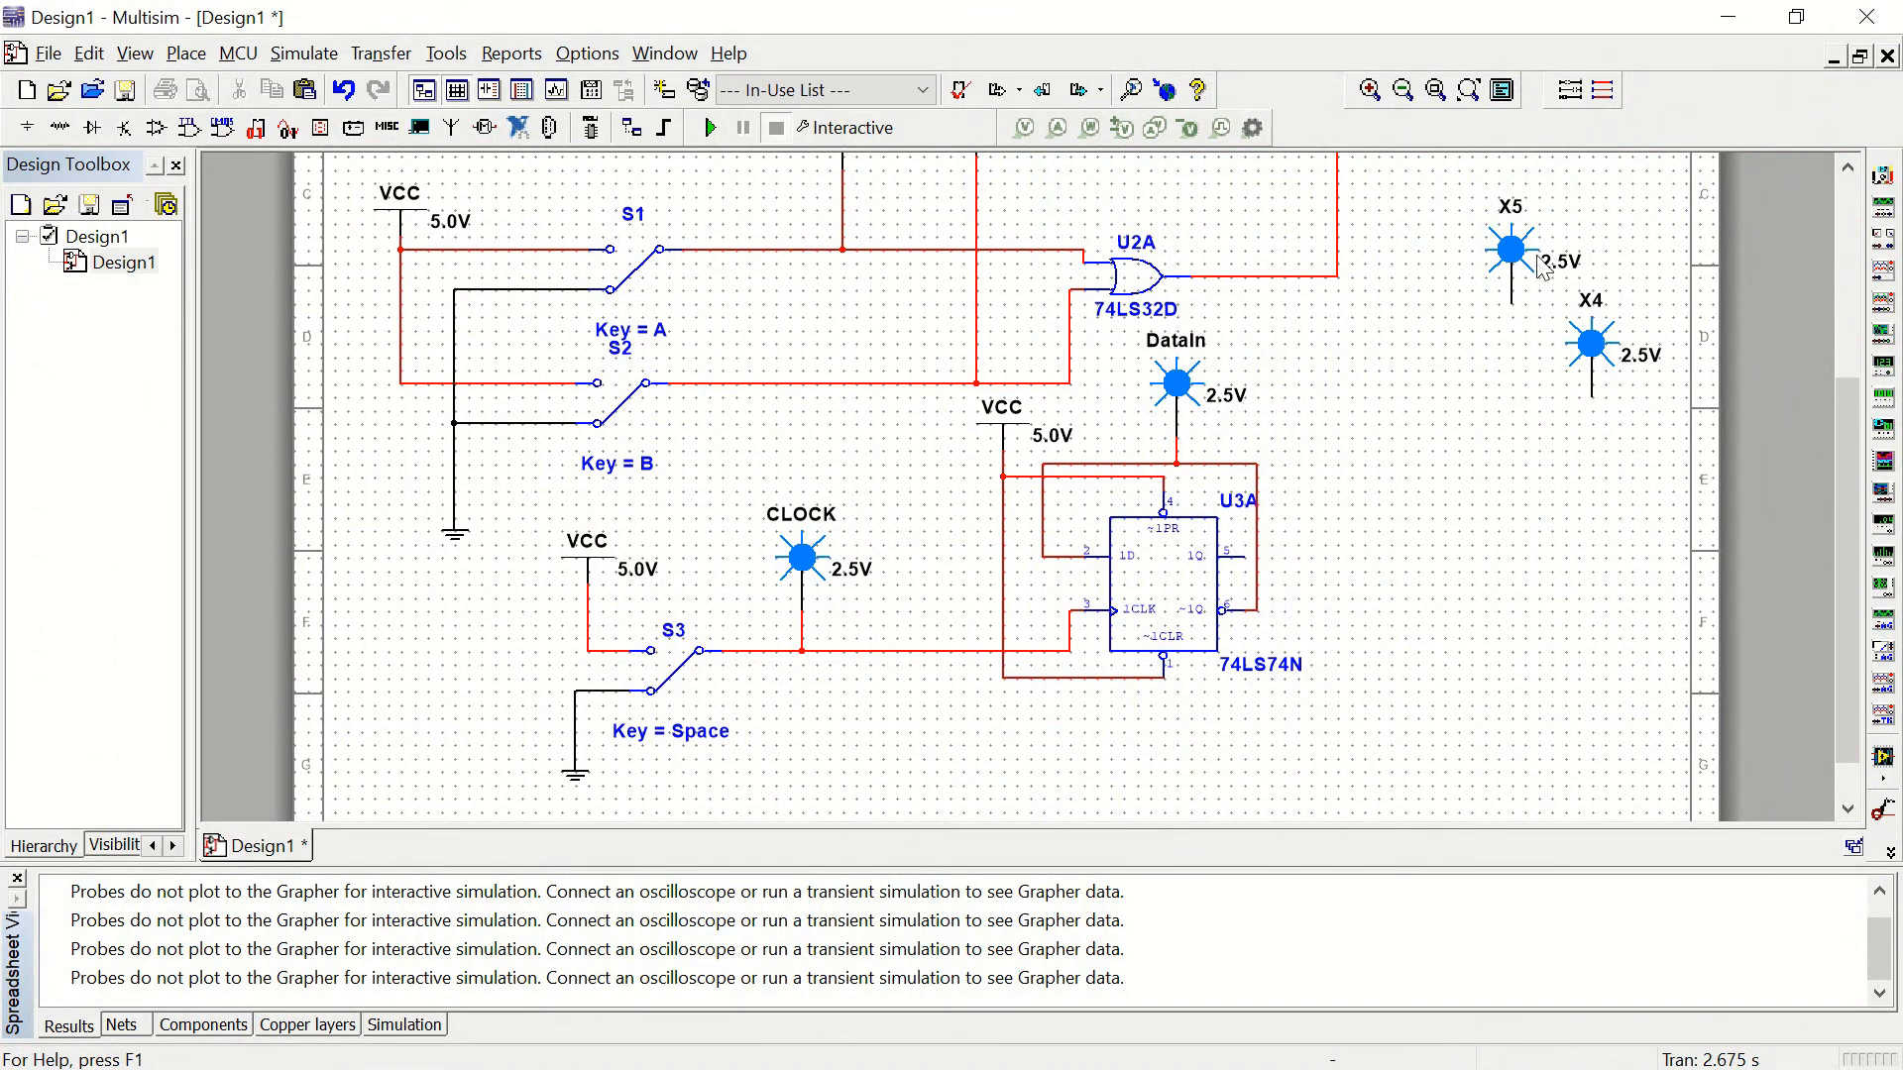
Step: Move probes X5 and X4 beside flip-flop U3A, wiring X5 to the 1Q output and X4 to the ~1Q output
drag(1521, 256, 1332, 495)
drag(1590, 344, 1486, 543)
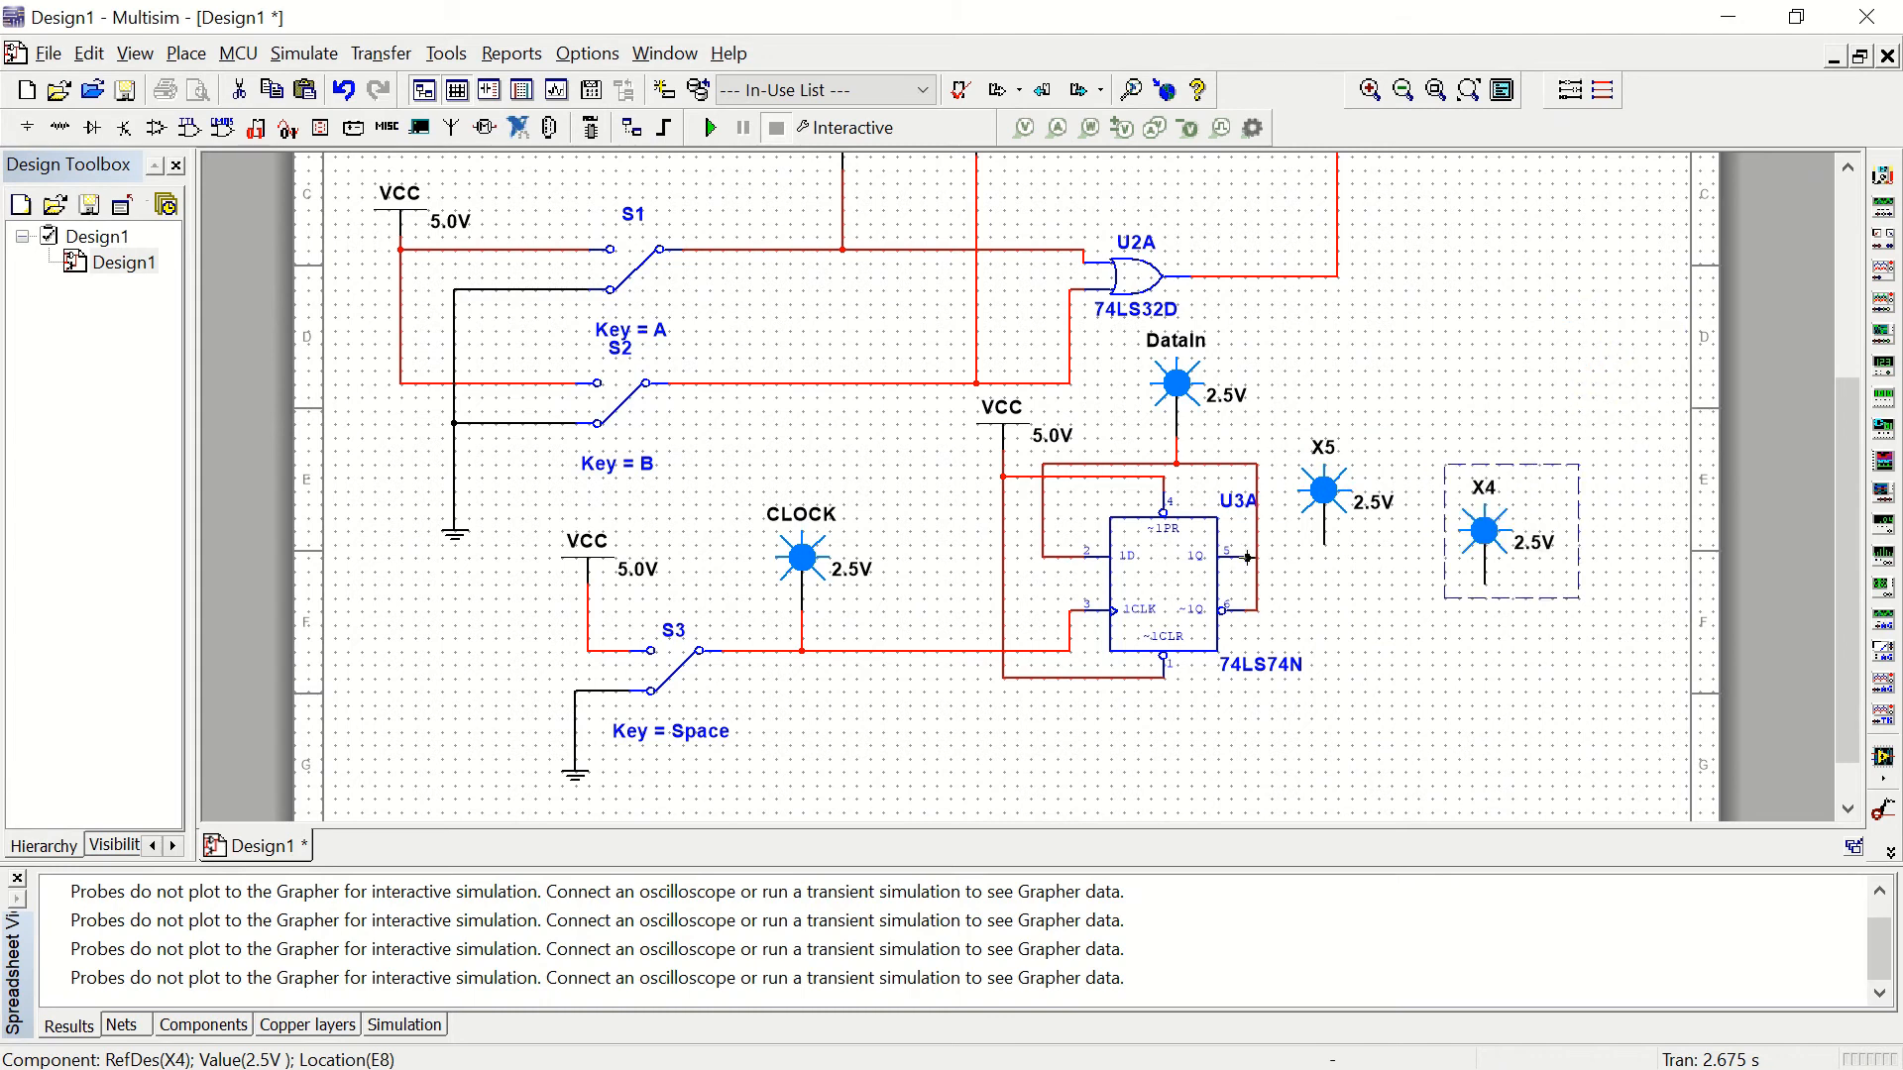
click(1247, 557)
click(1324, 545)
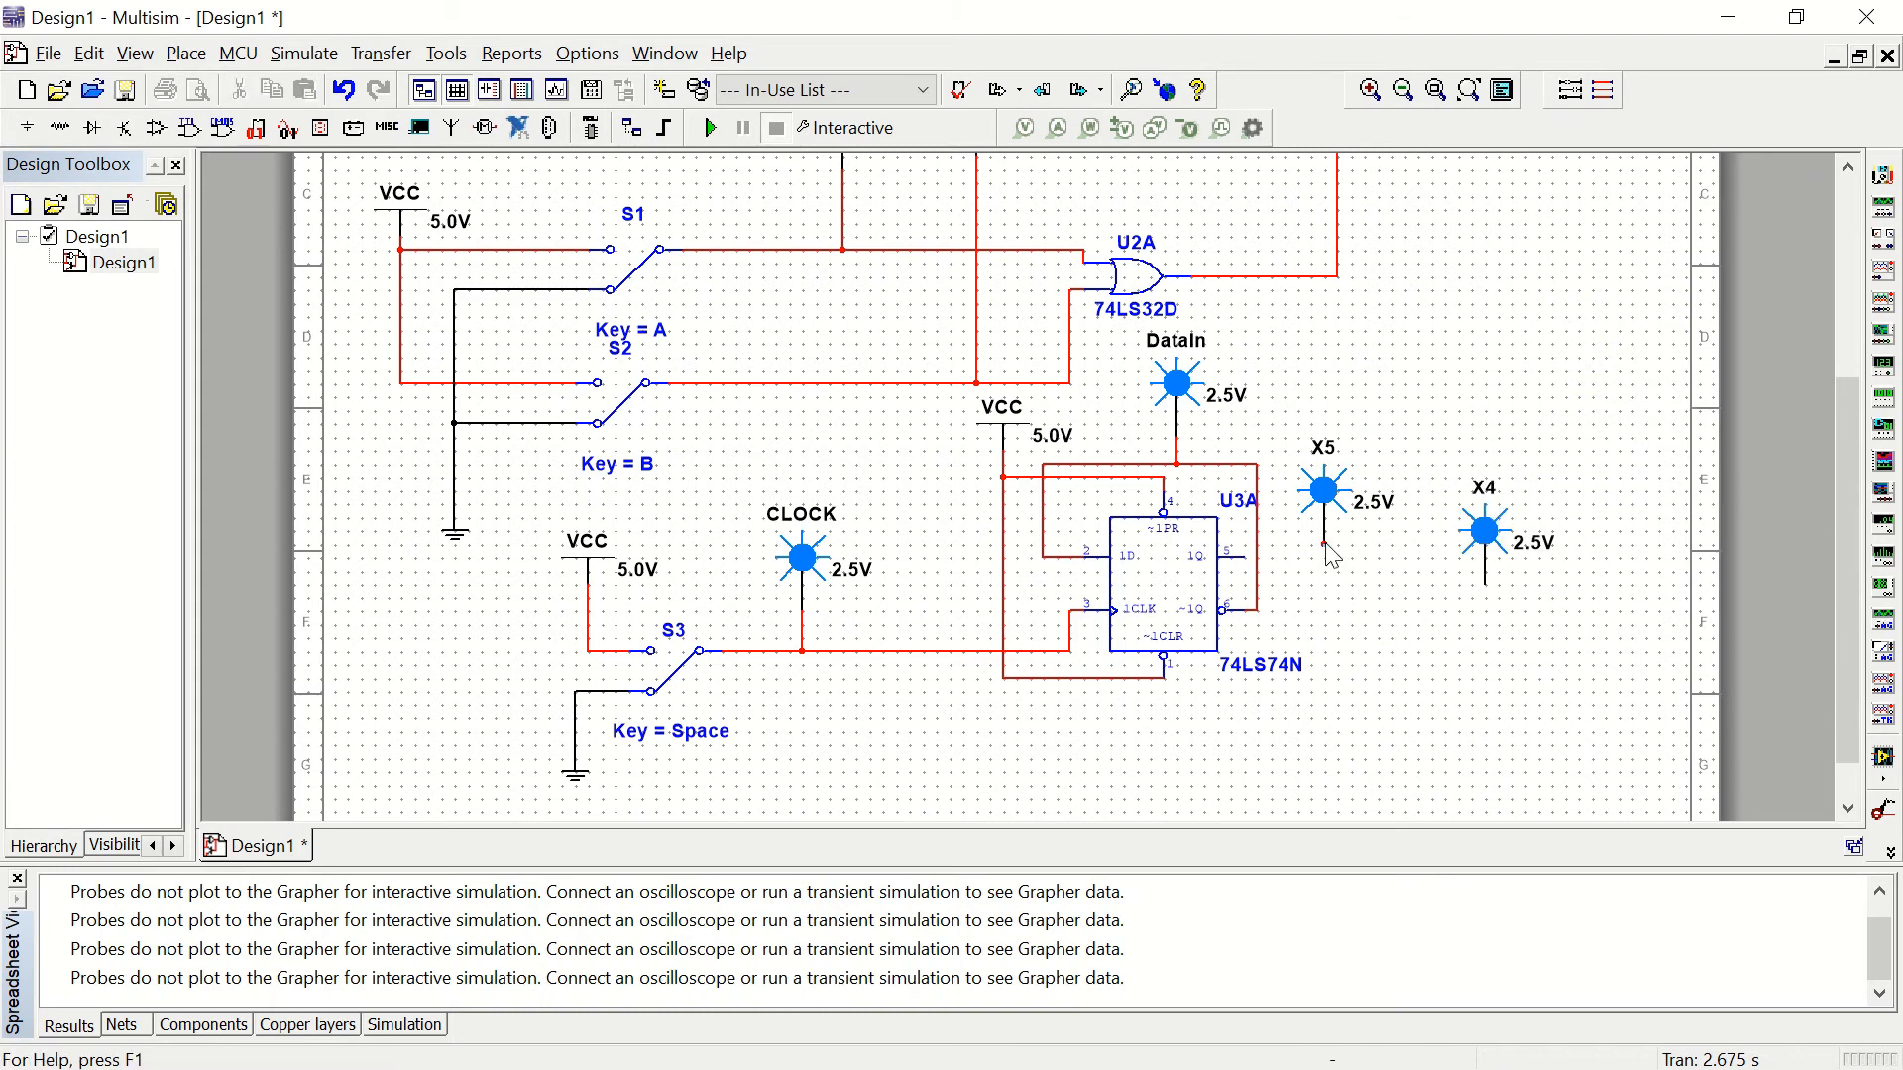
click(1484, 585)
click(1258, 611)
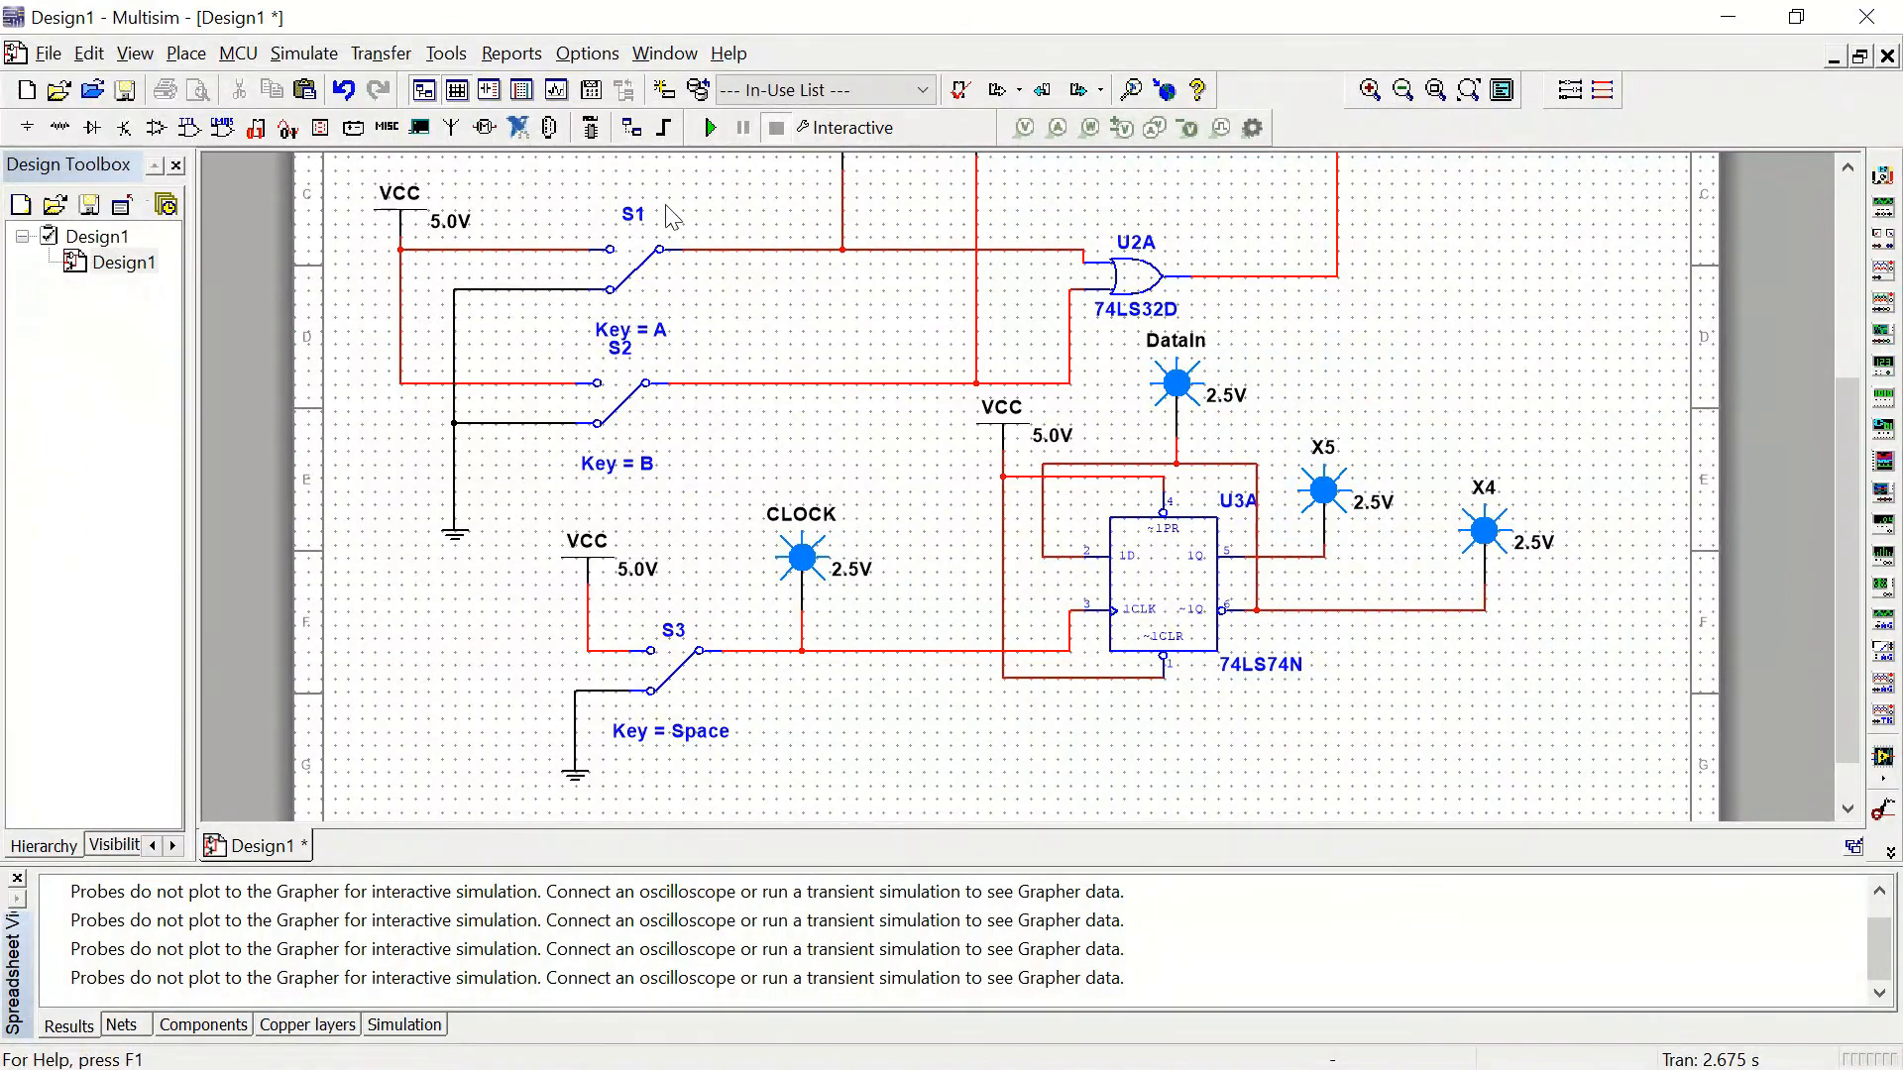
Step: Run the interactive simulation and toggle switch S3 repeatedly between ground and VCC to clock the flip-flop, finishing on VCC
click(710, 128)
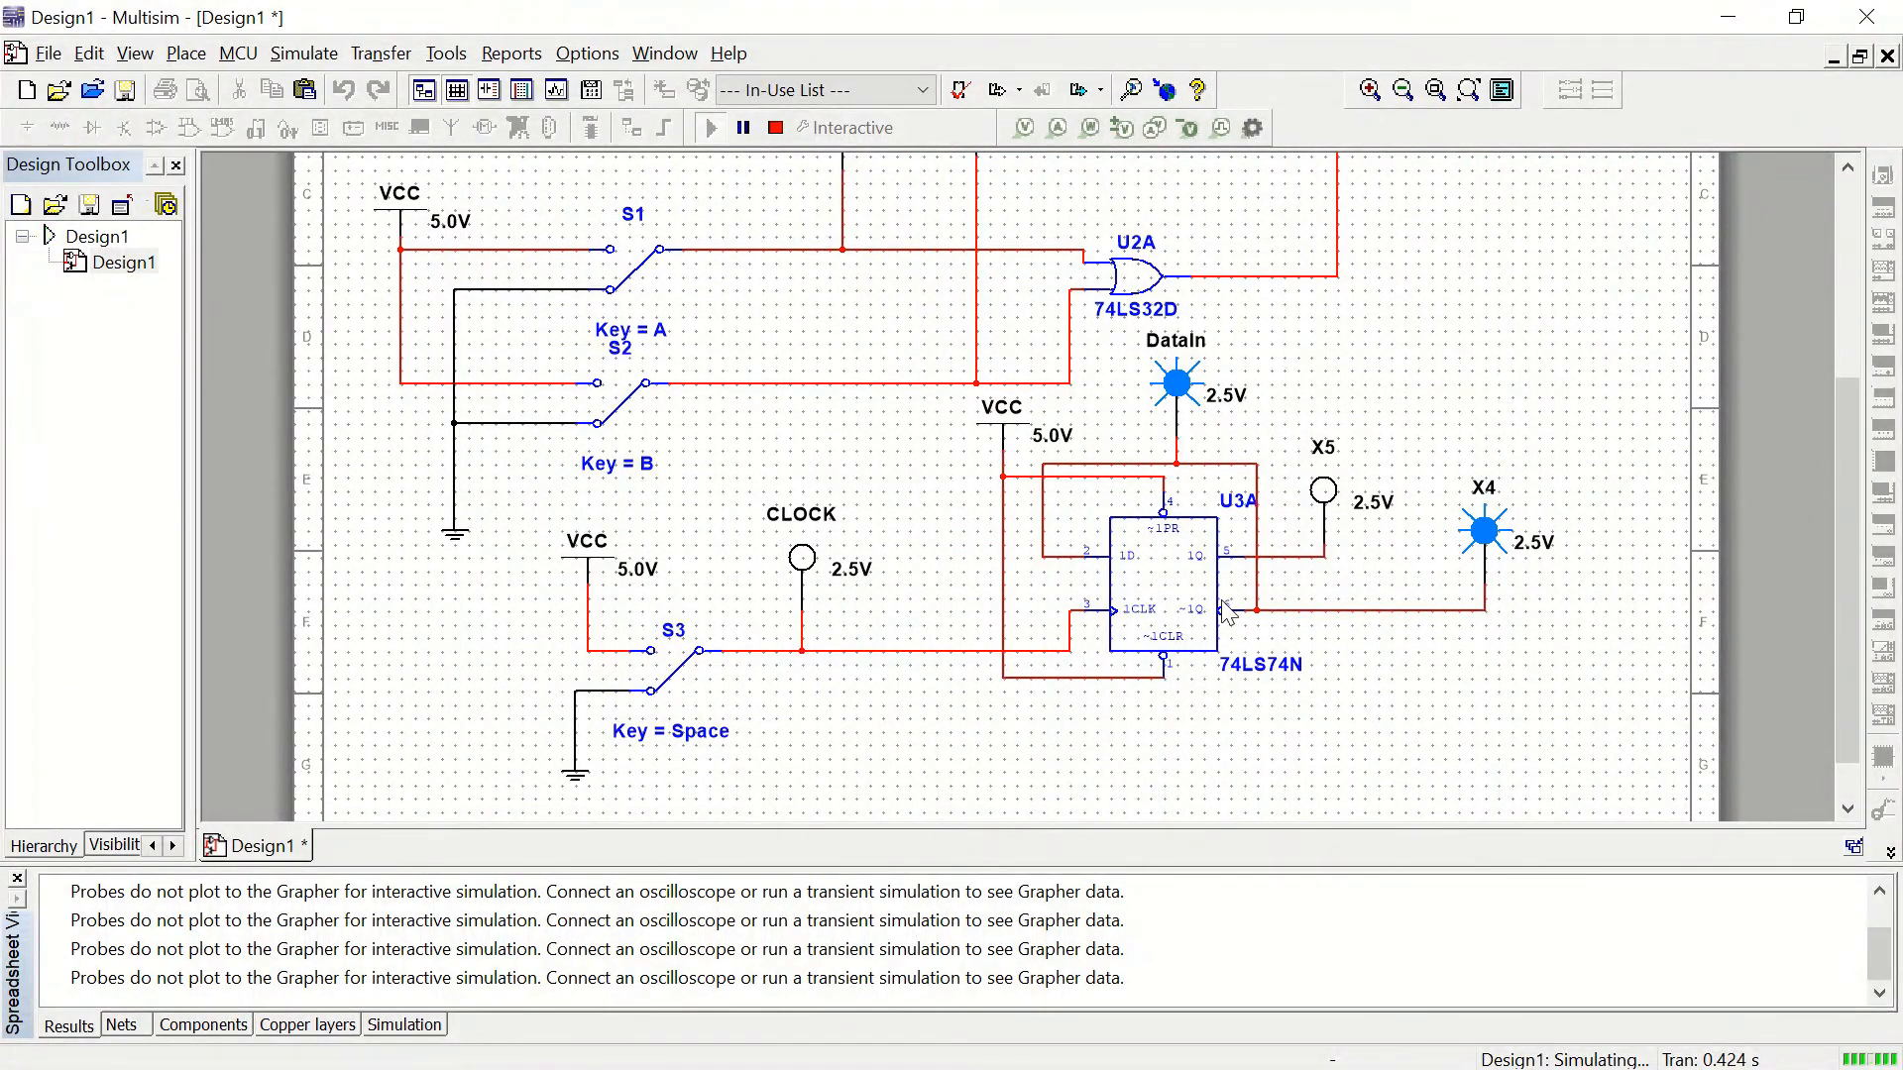
click(671, 682)
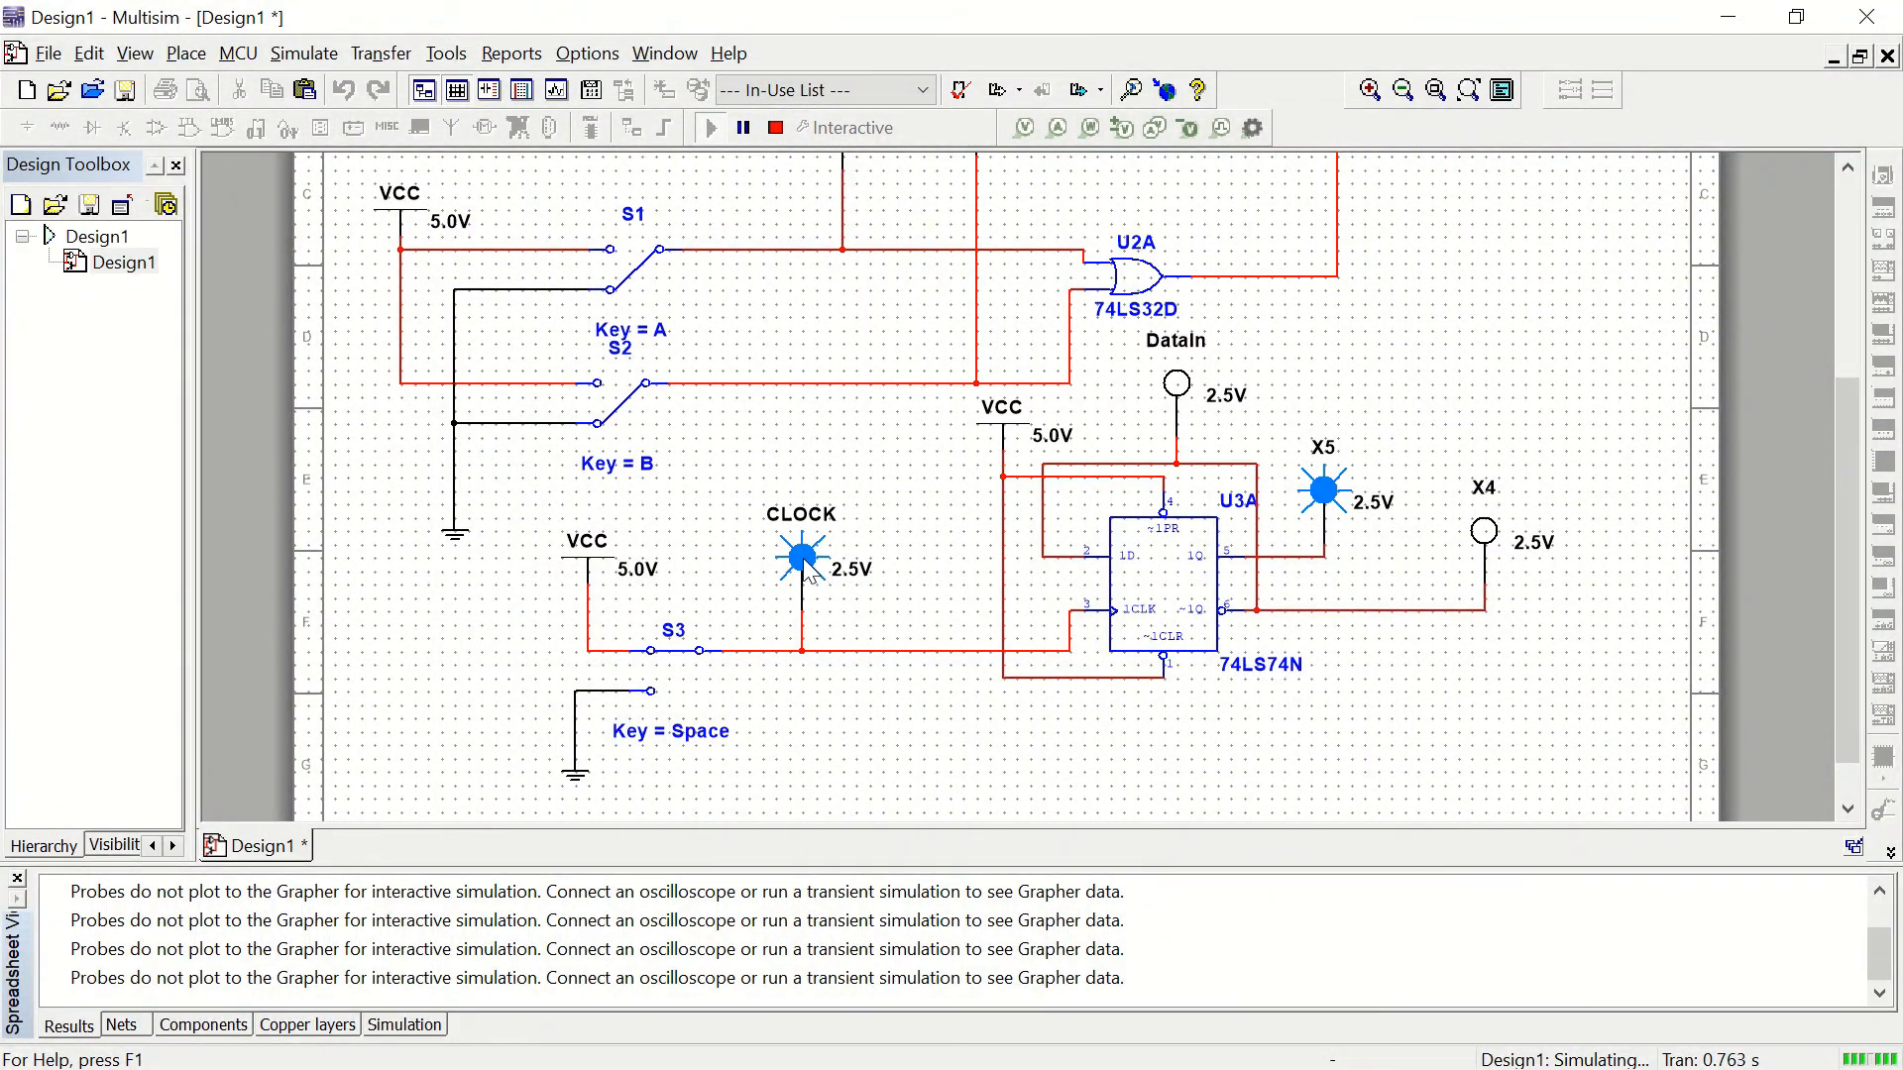
click(673, 658)
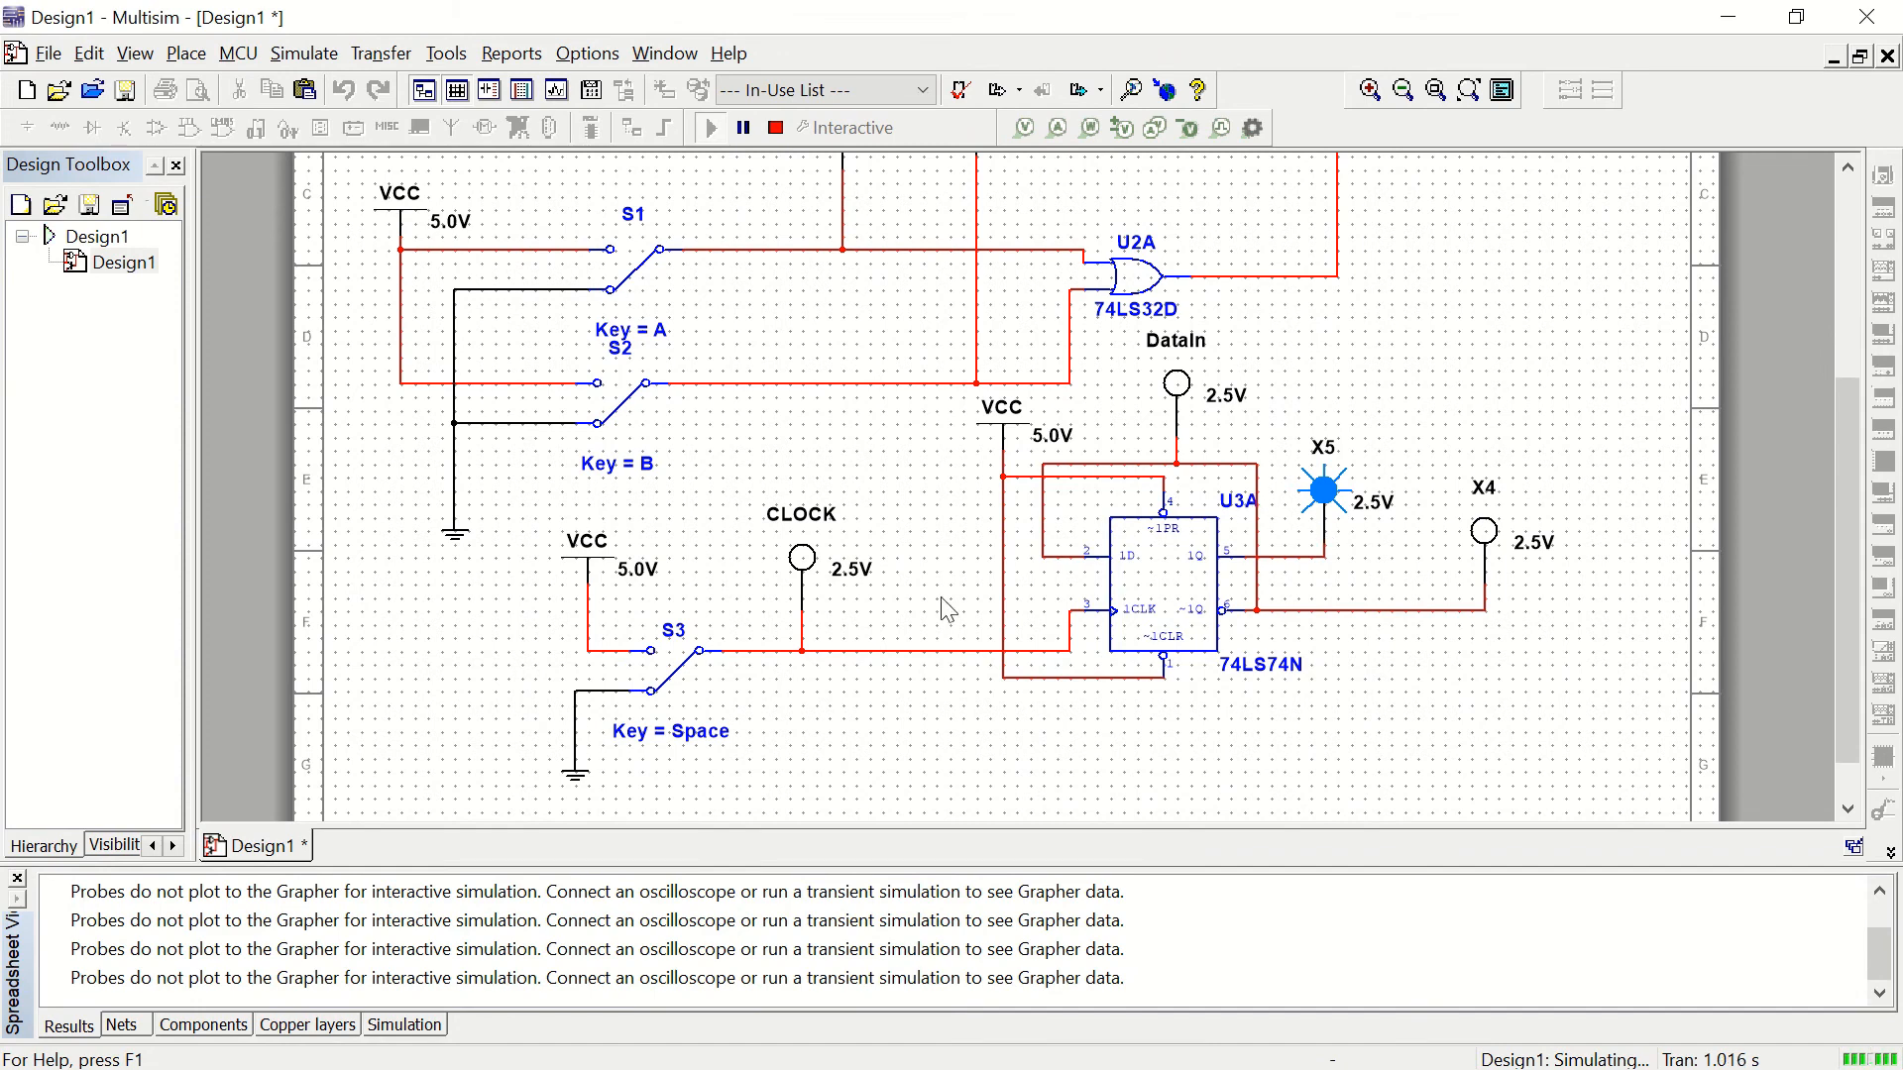
click(683, 678)
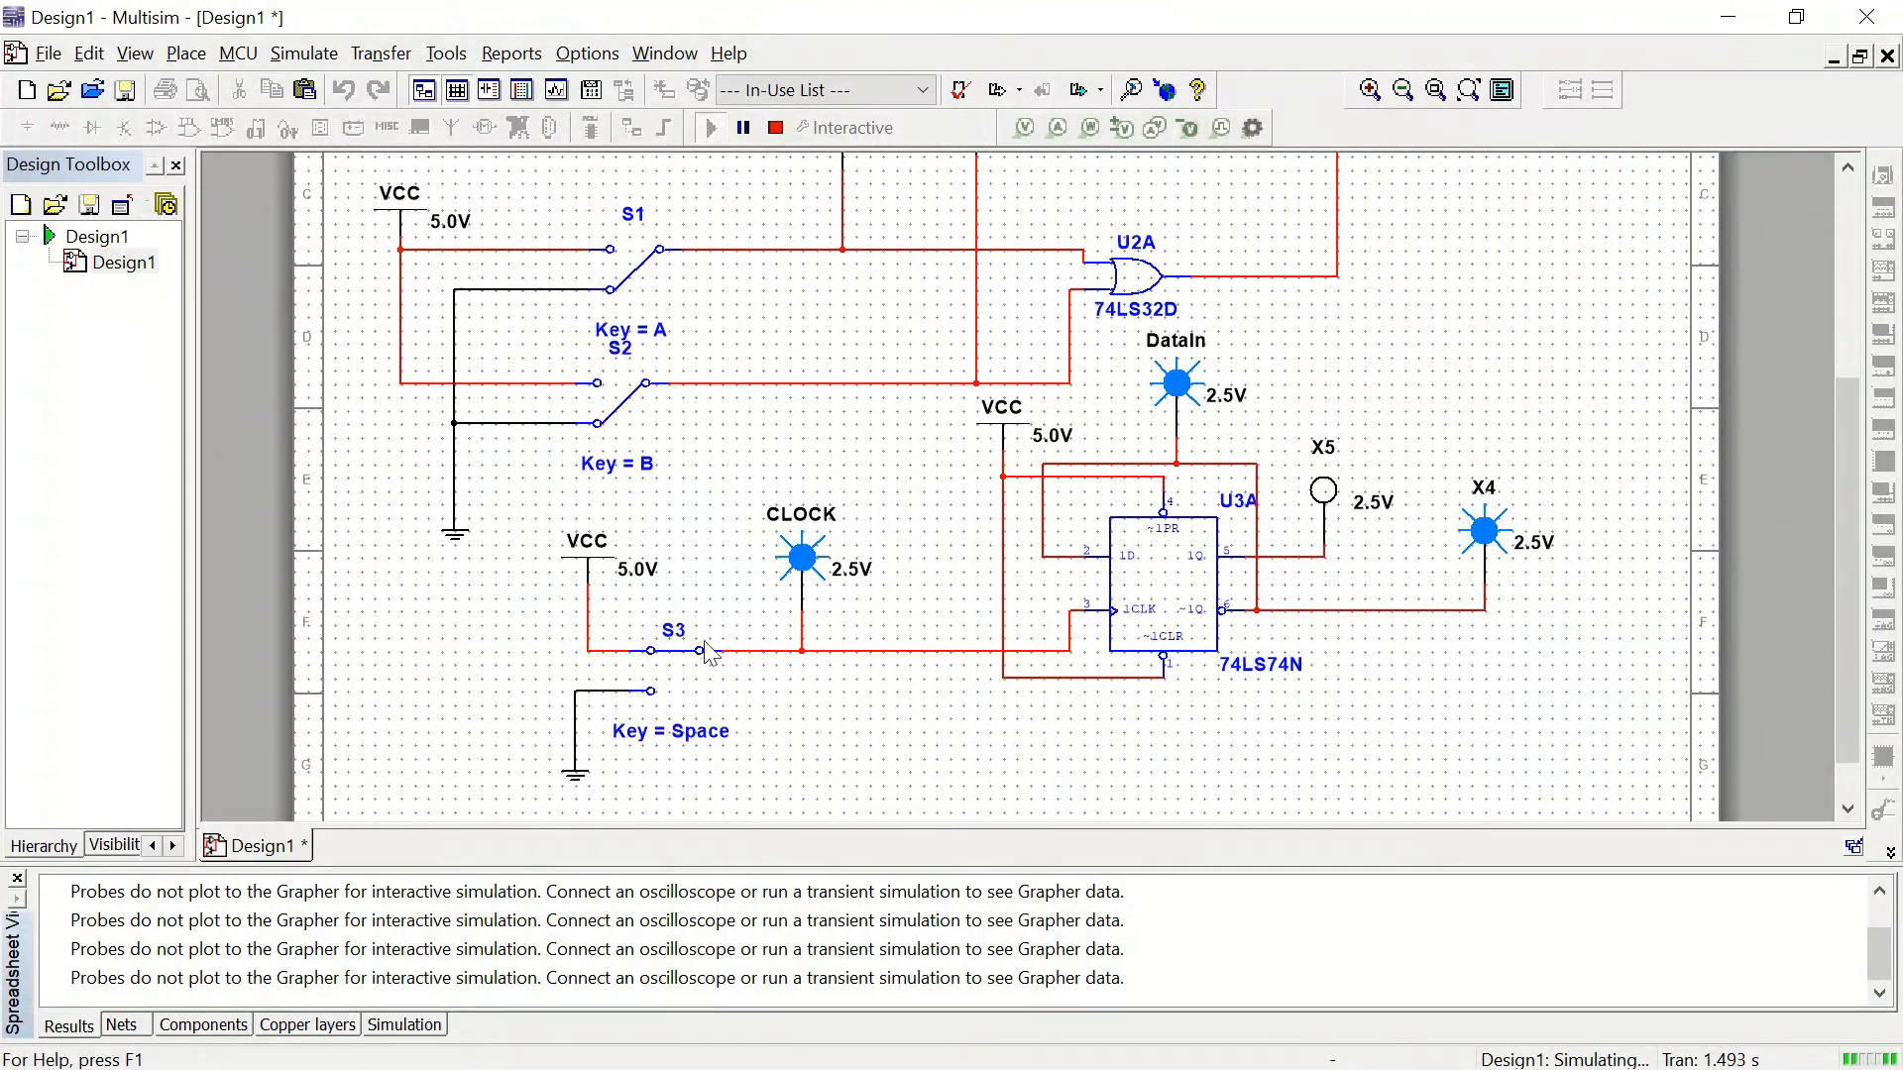
click(669, 654)
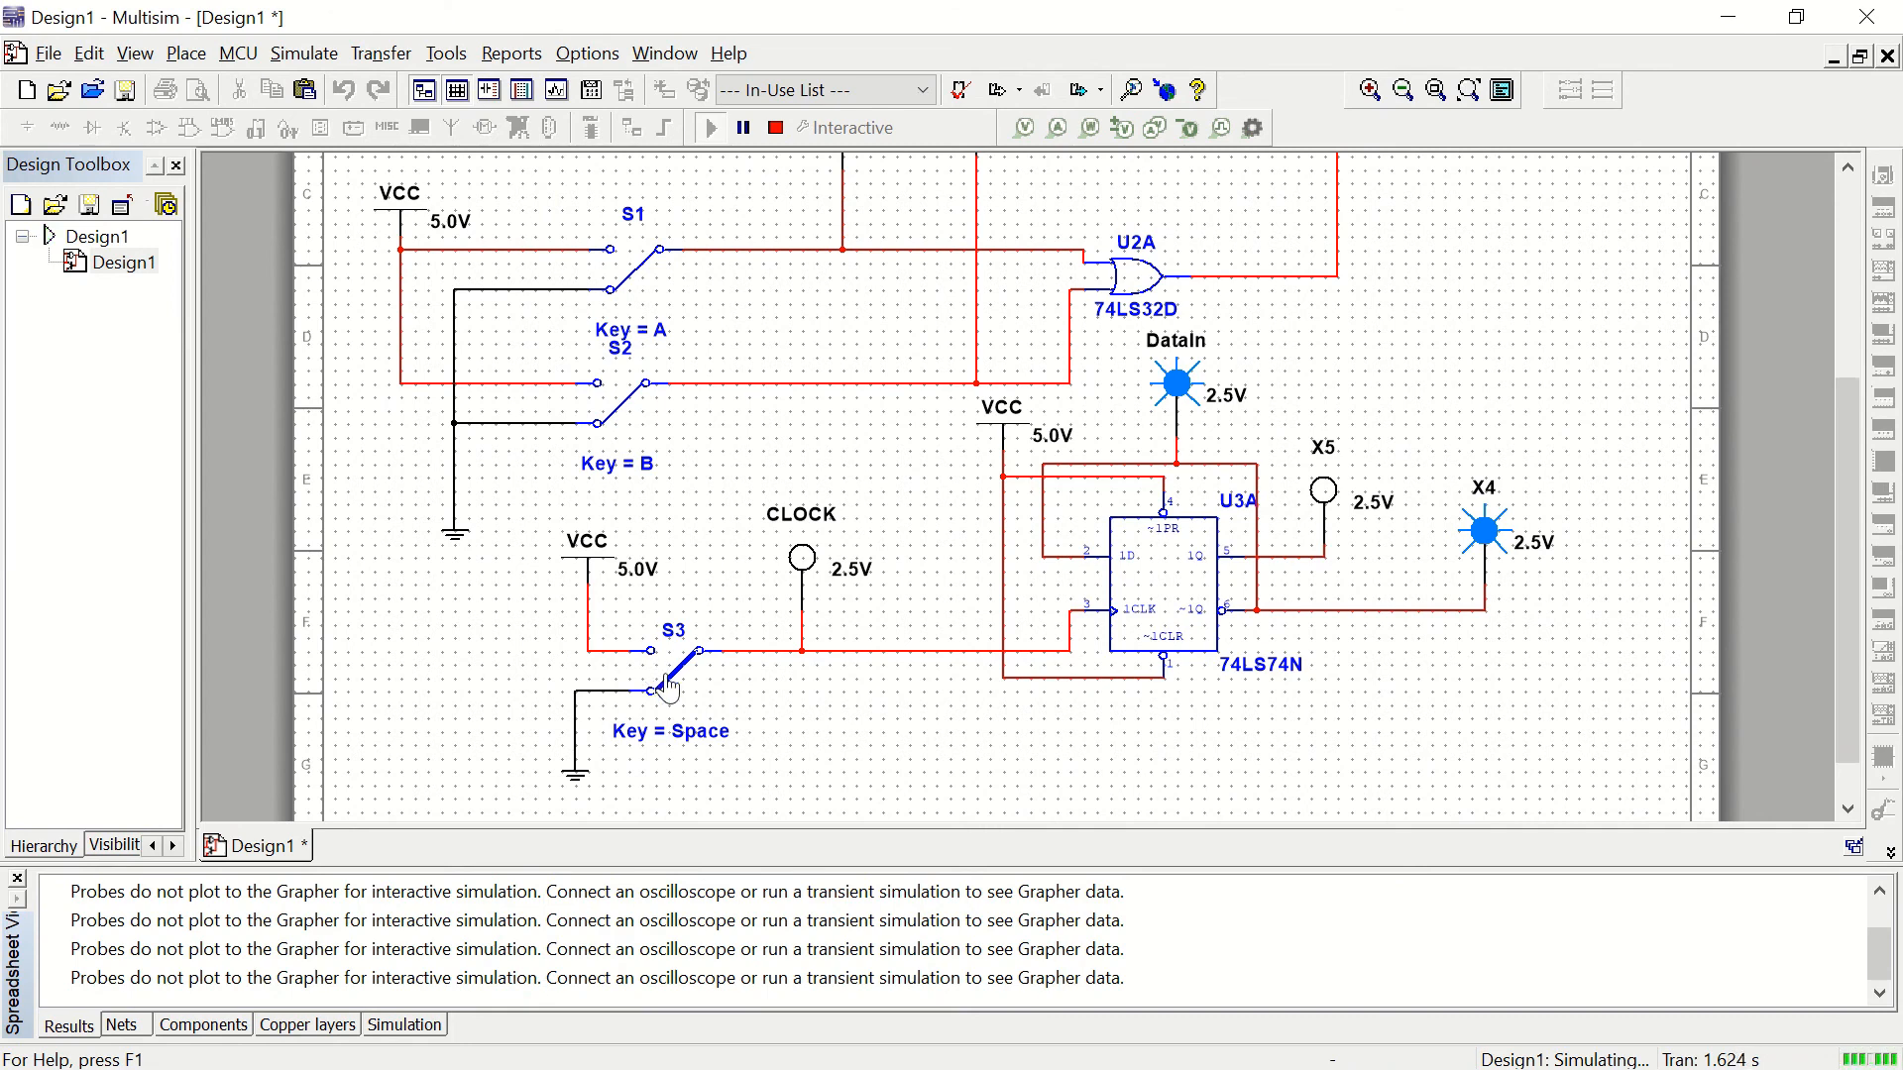
click(667, 682)
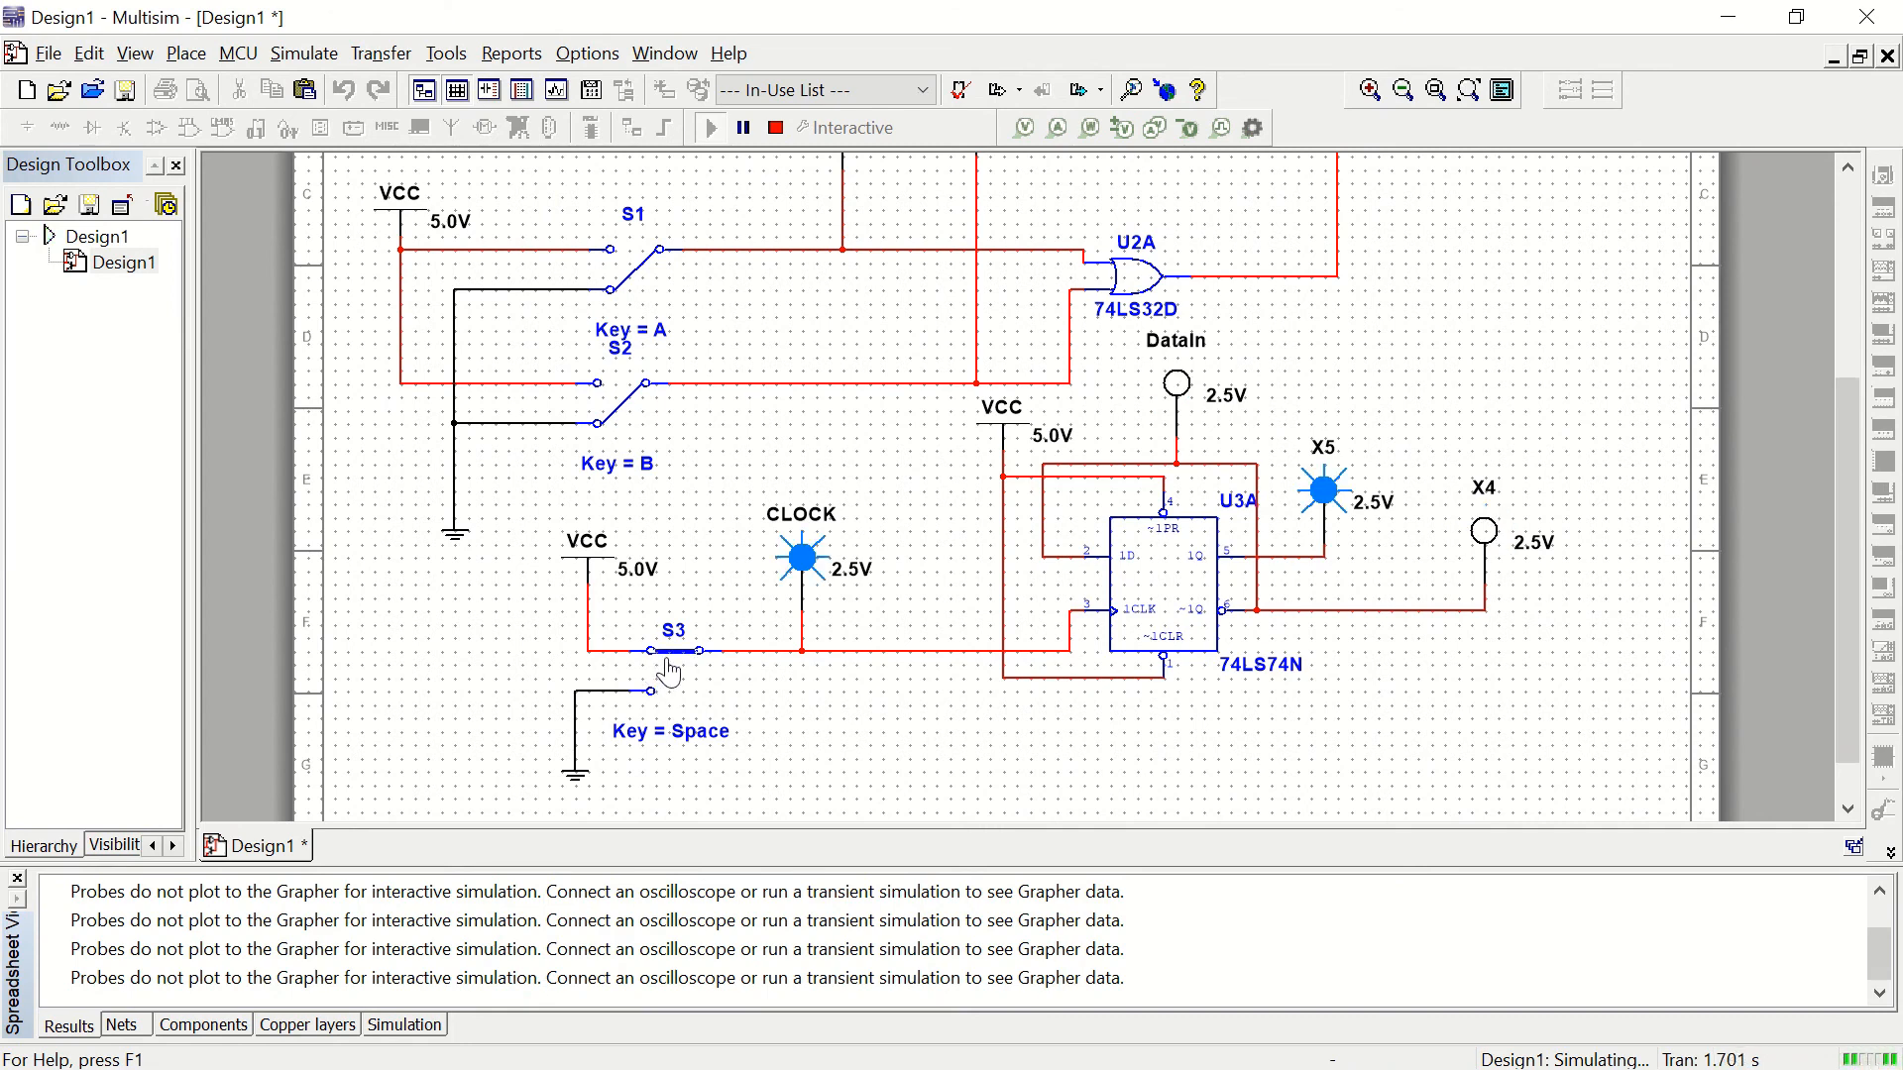
click(670, 674)
click(670, 676)
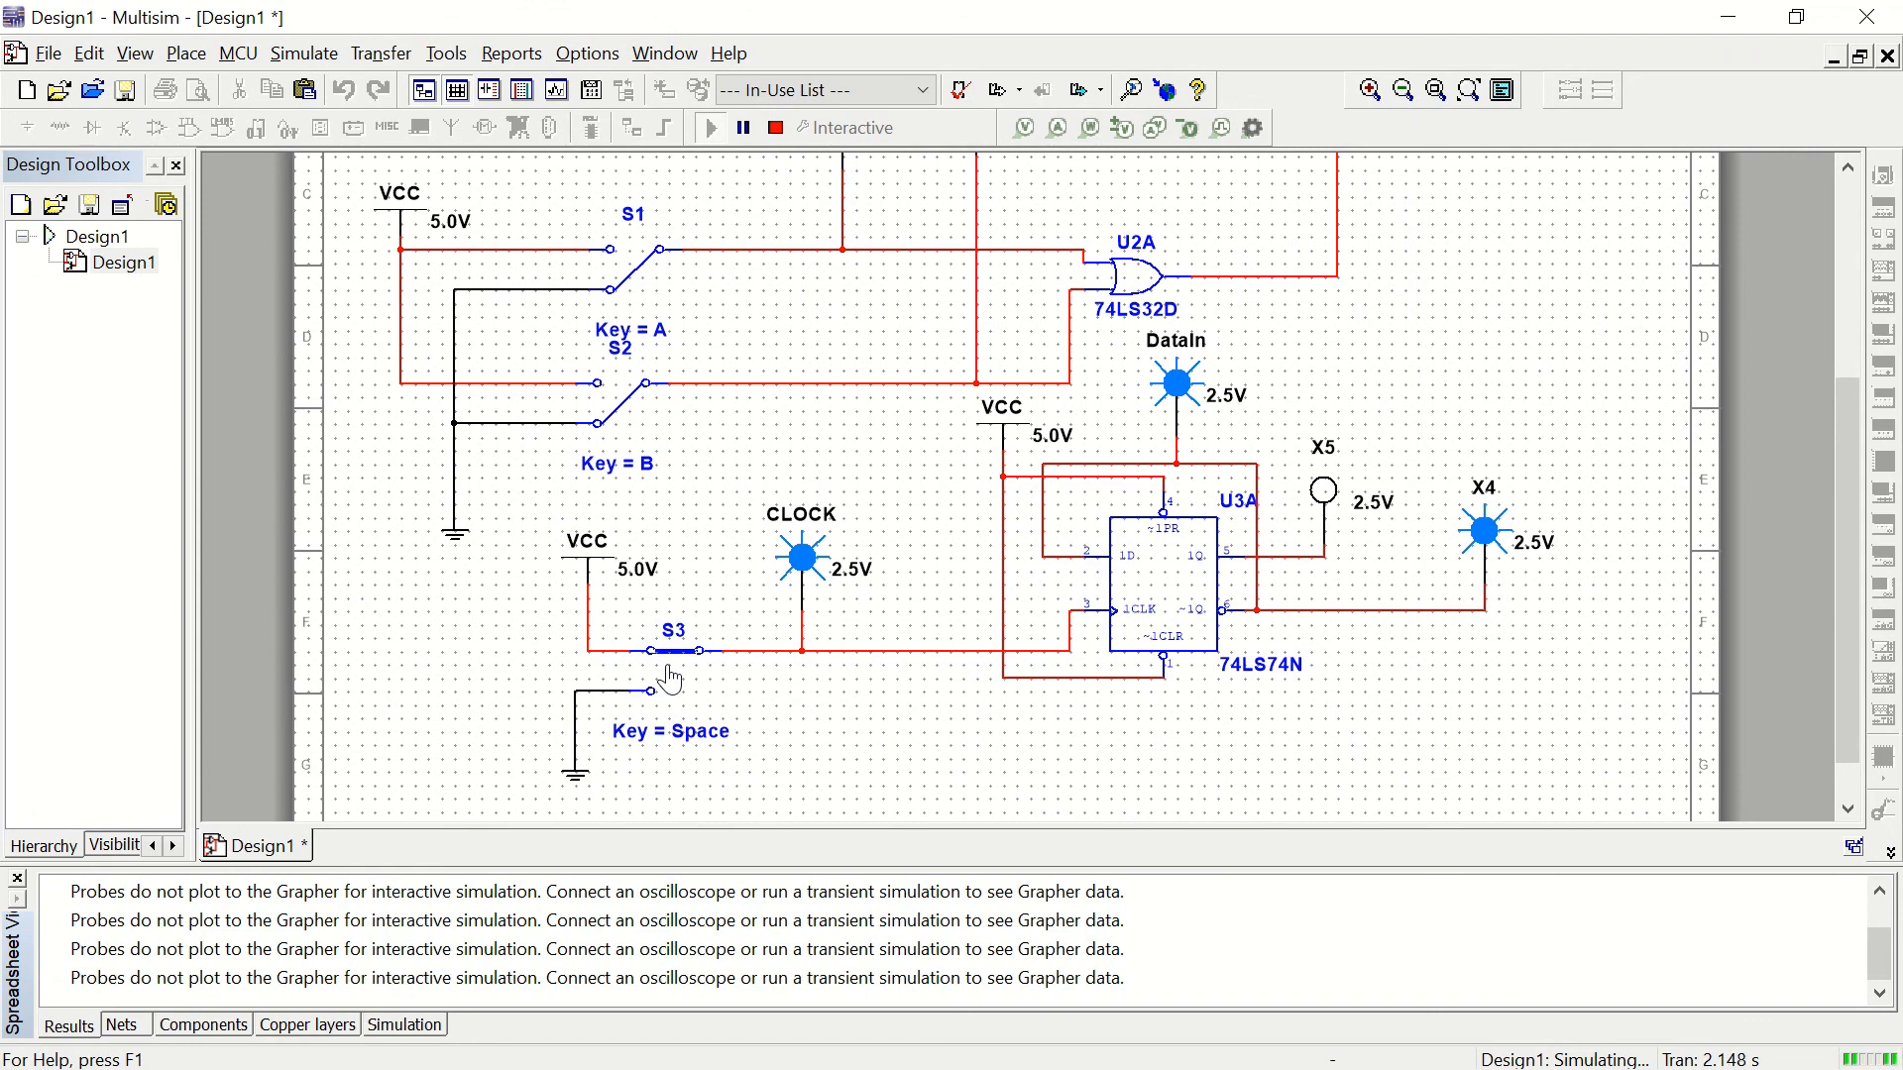
click(671, 679)
click(678, 679)
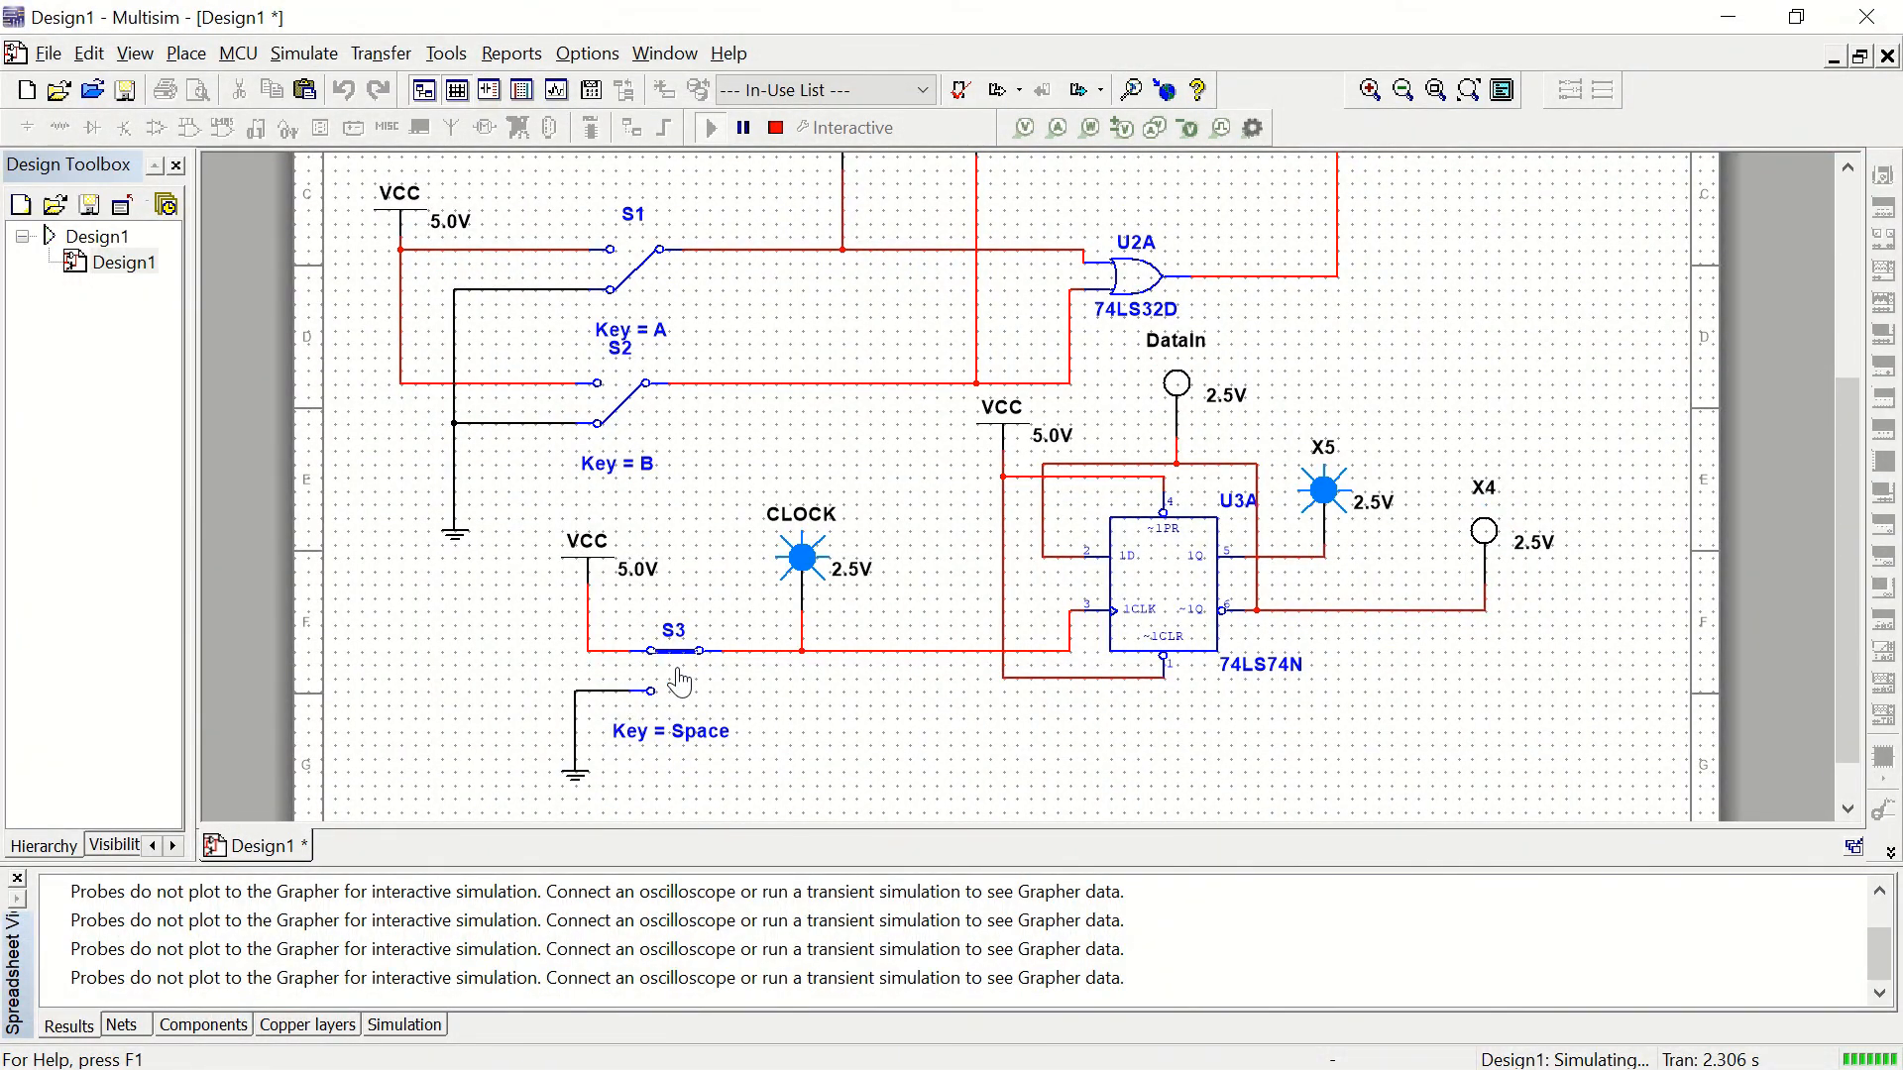
click(680, 662)
click(678, 680)
click(682, 668)
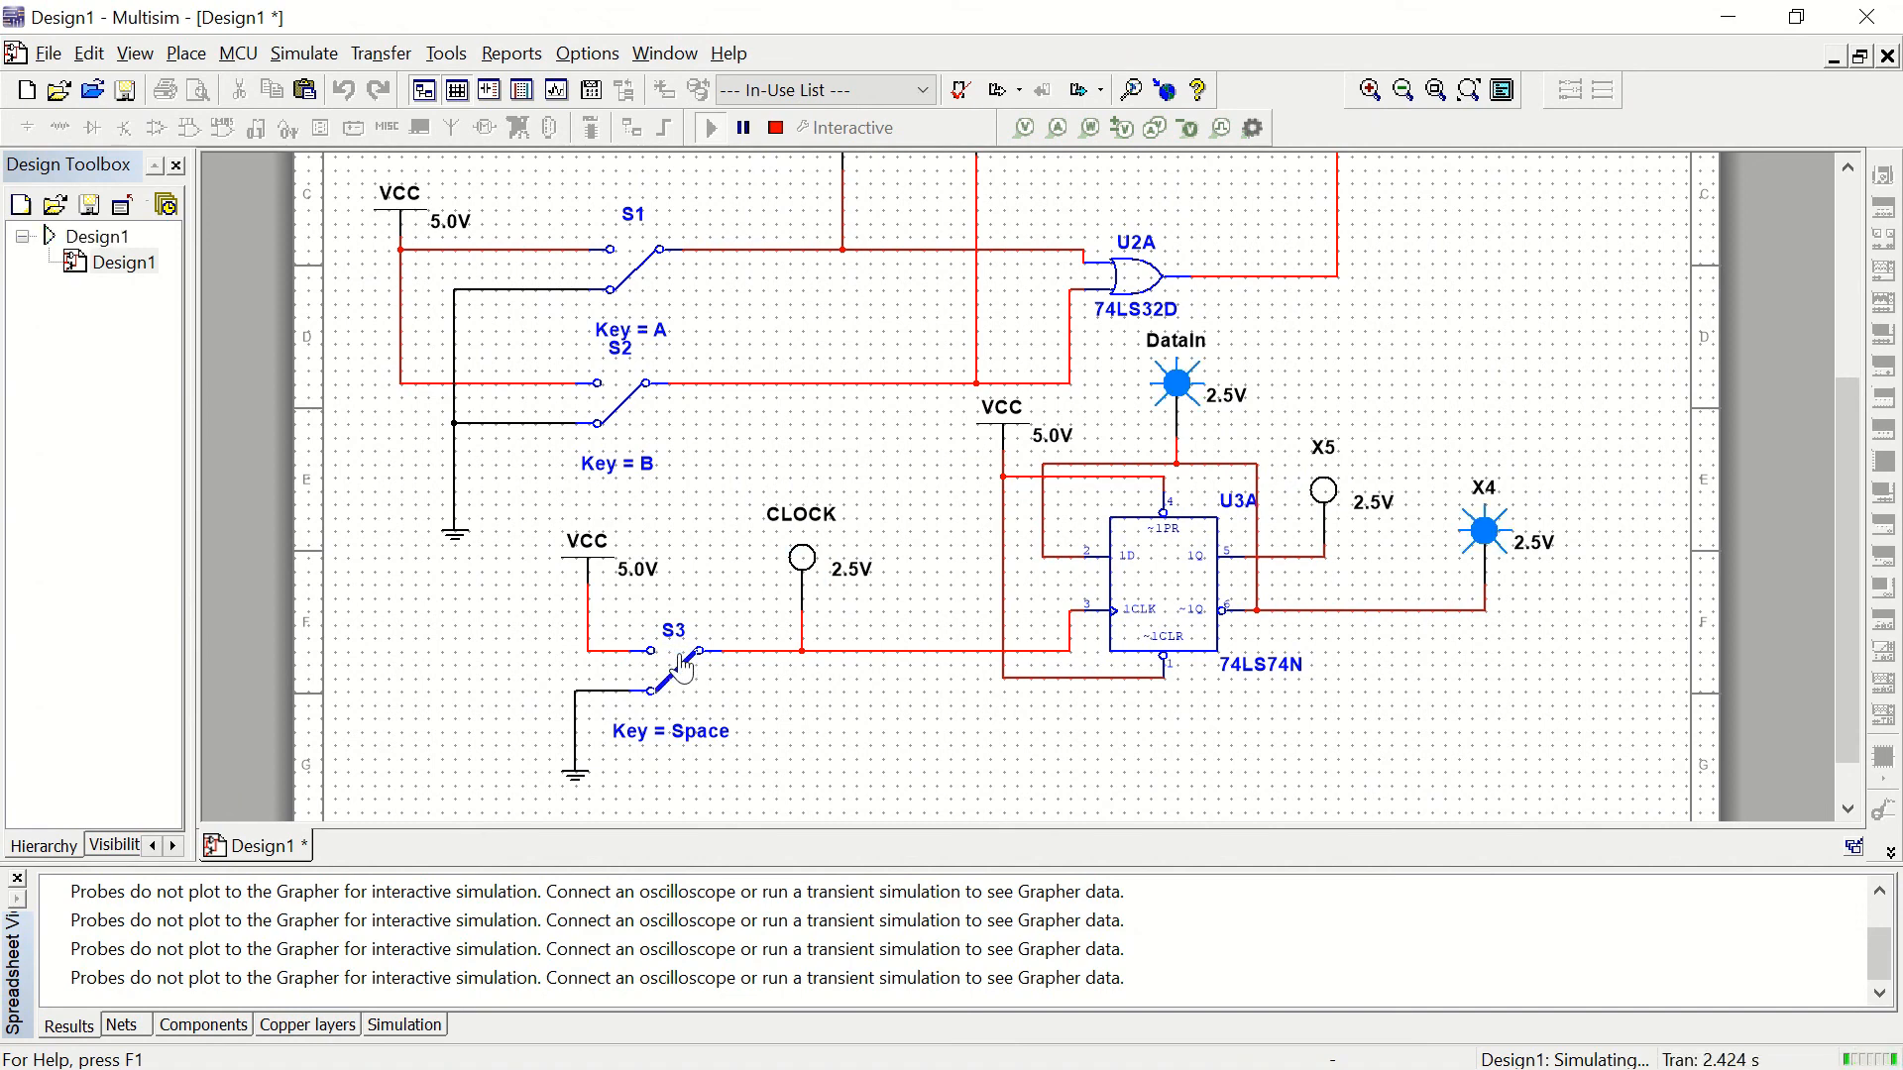
click(681, 673)
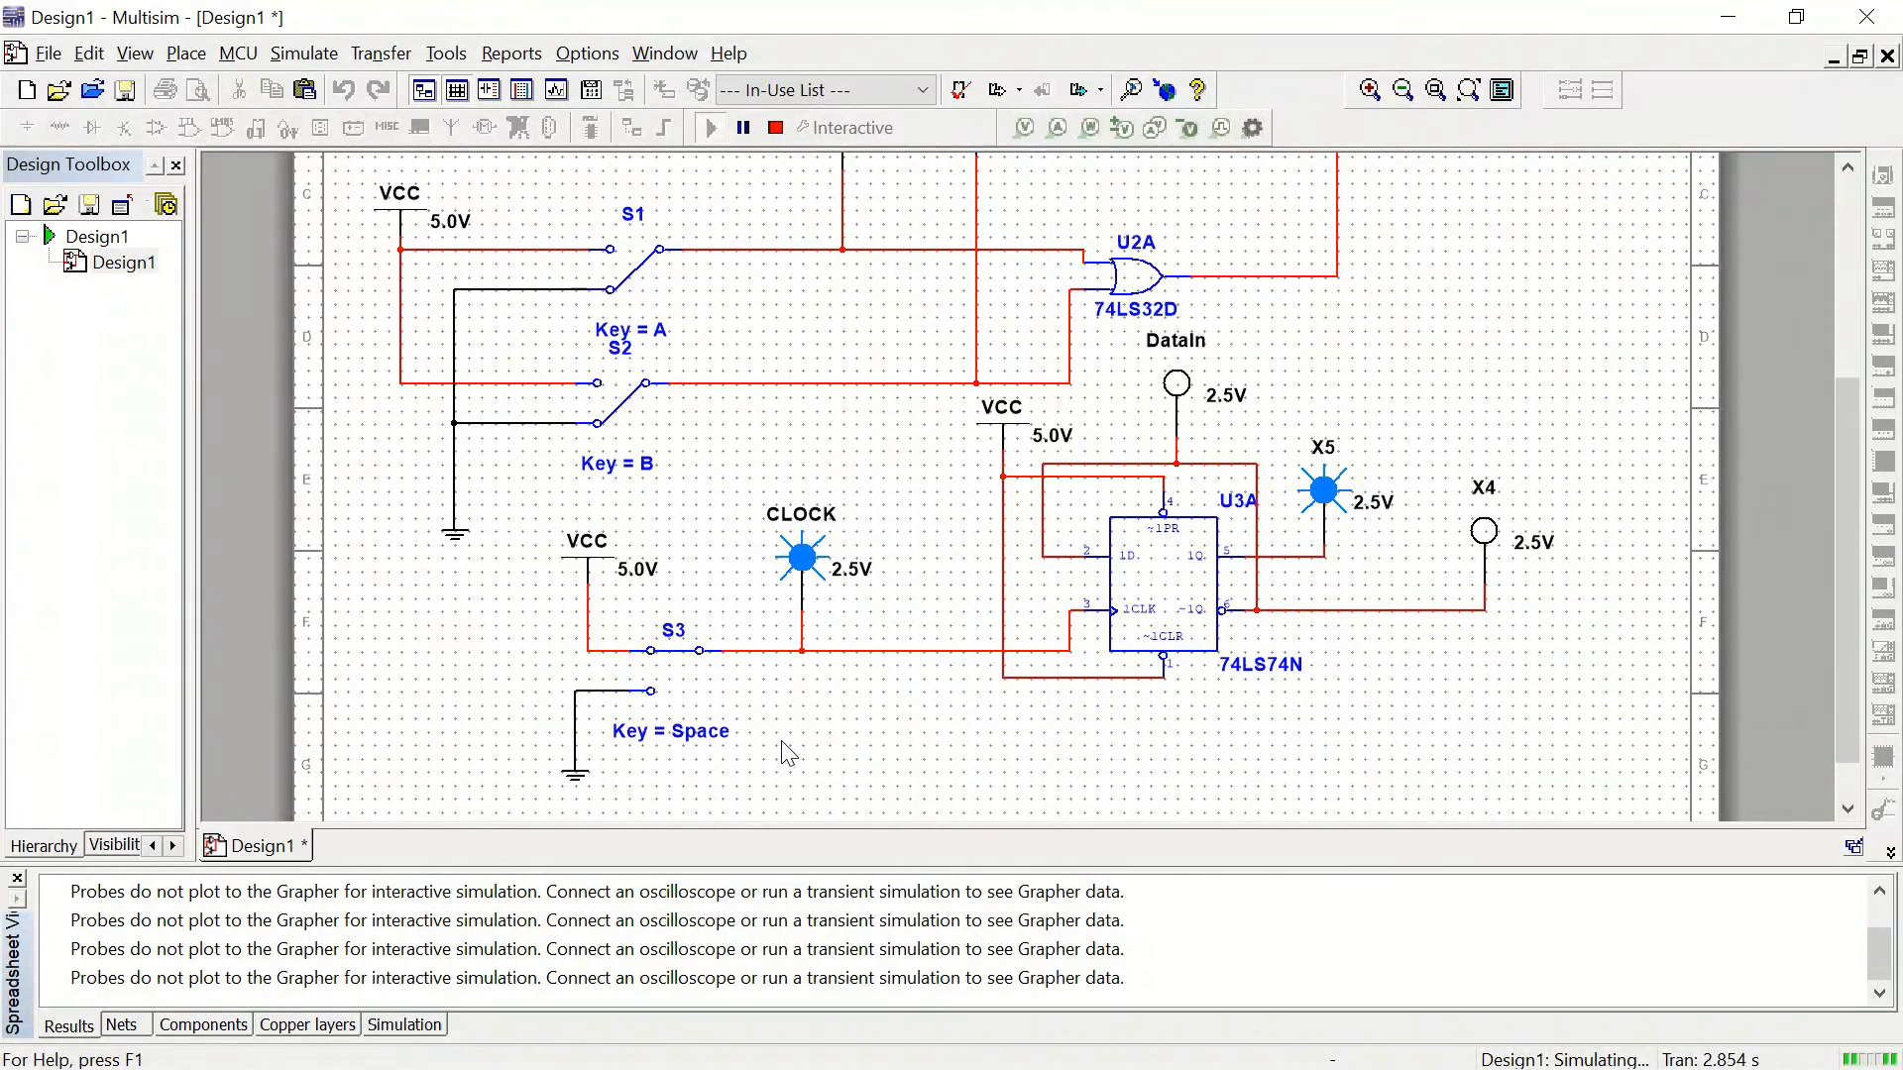
mouse_move(885, 5)
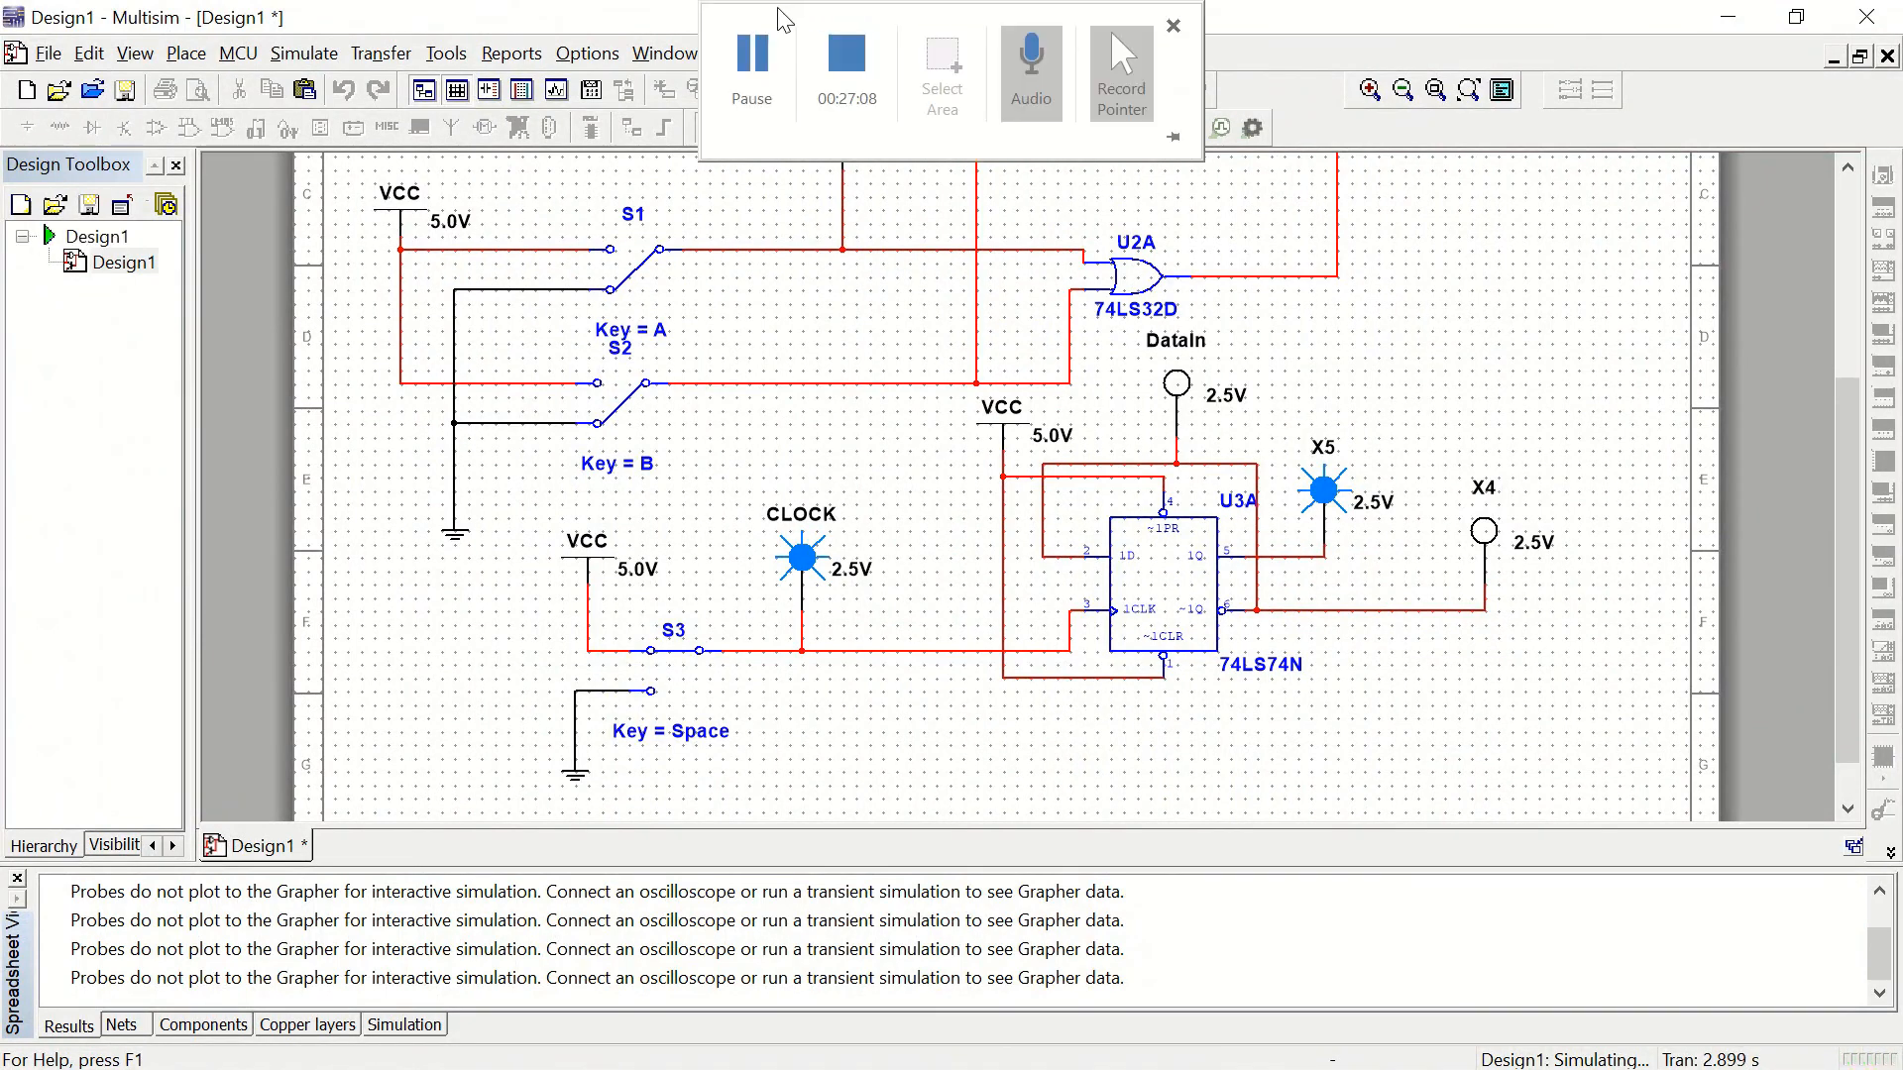